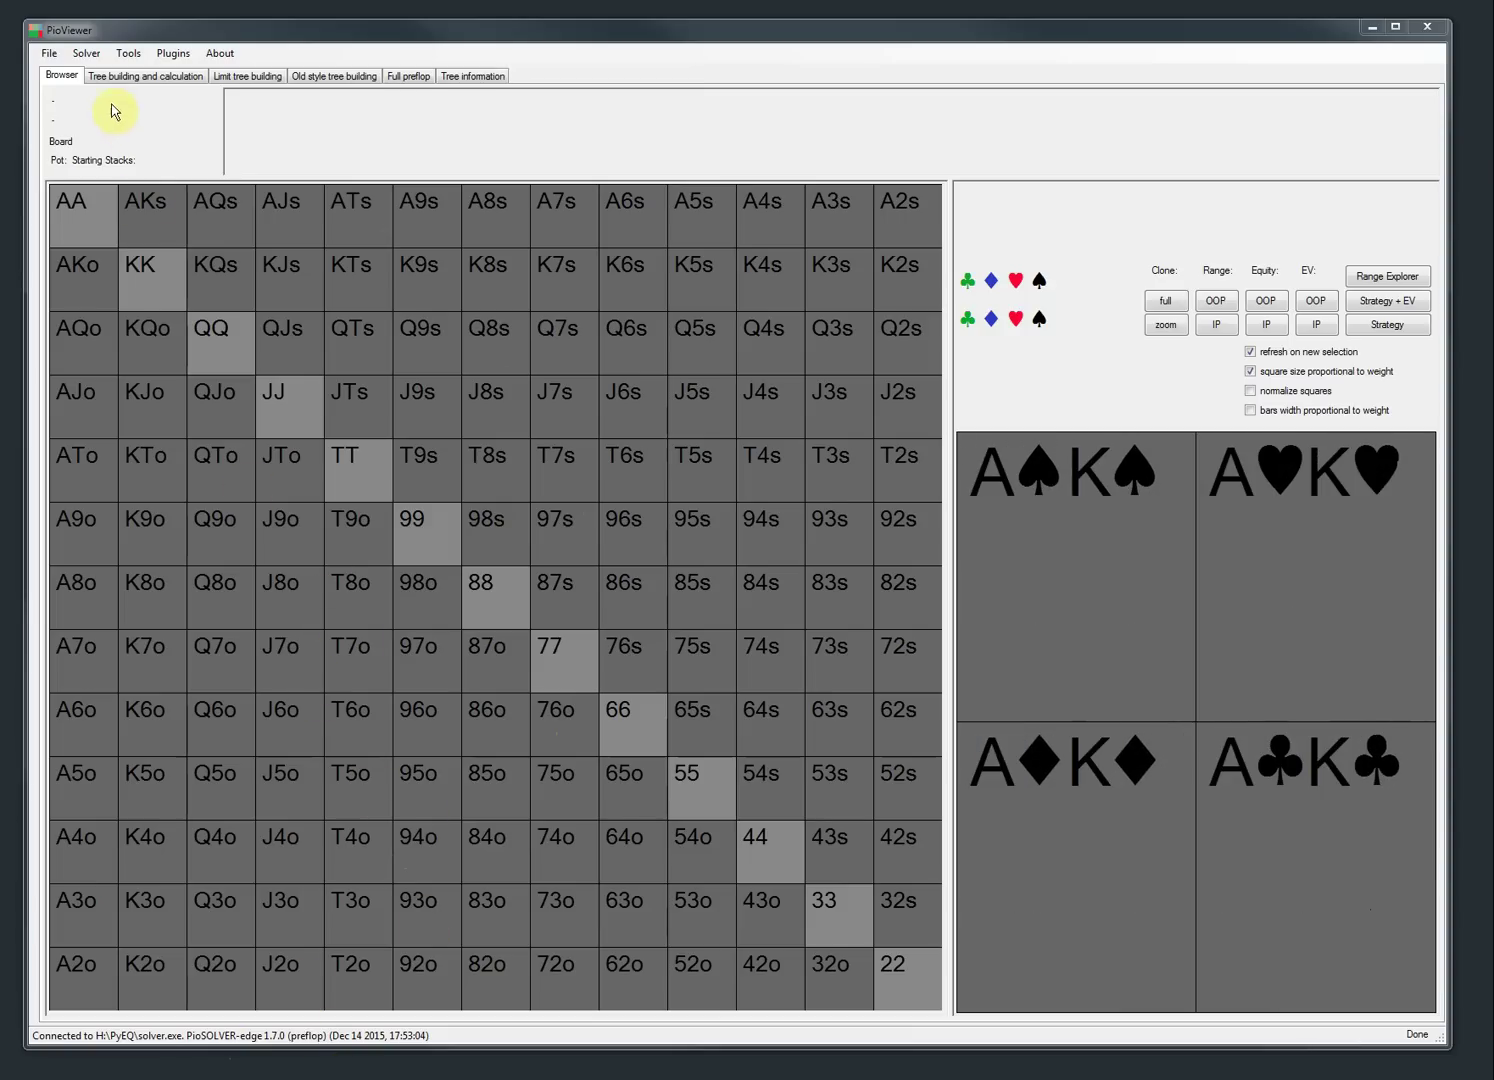
click(88, 55)
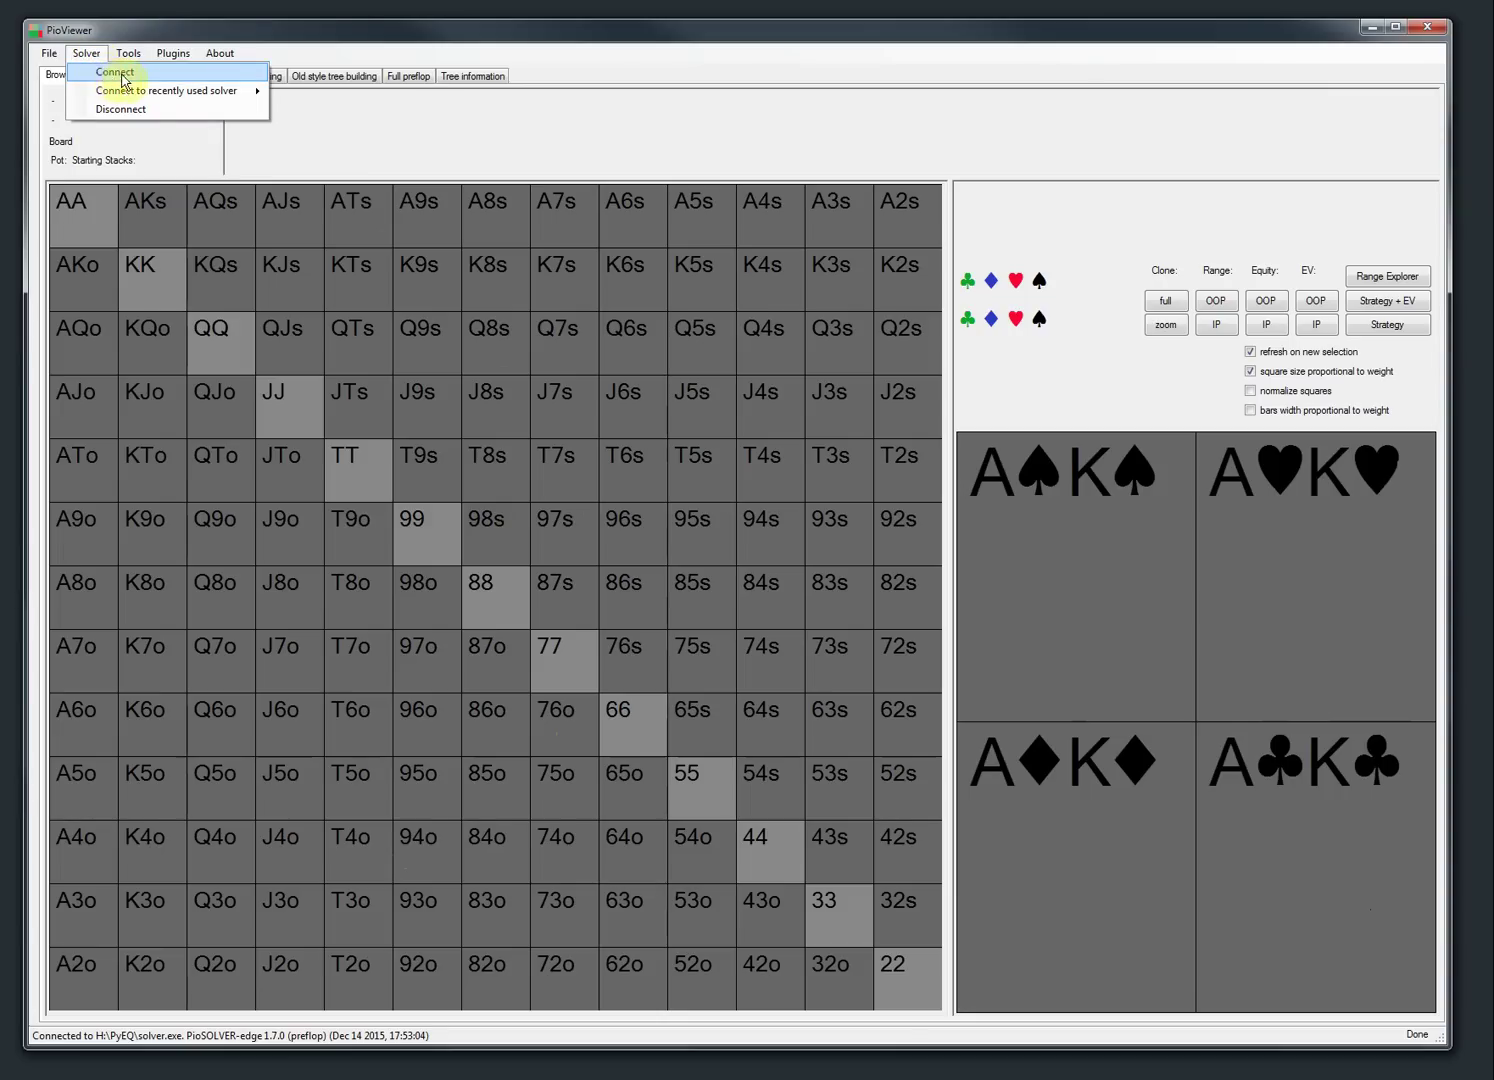
click(110, 74)
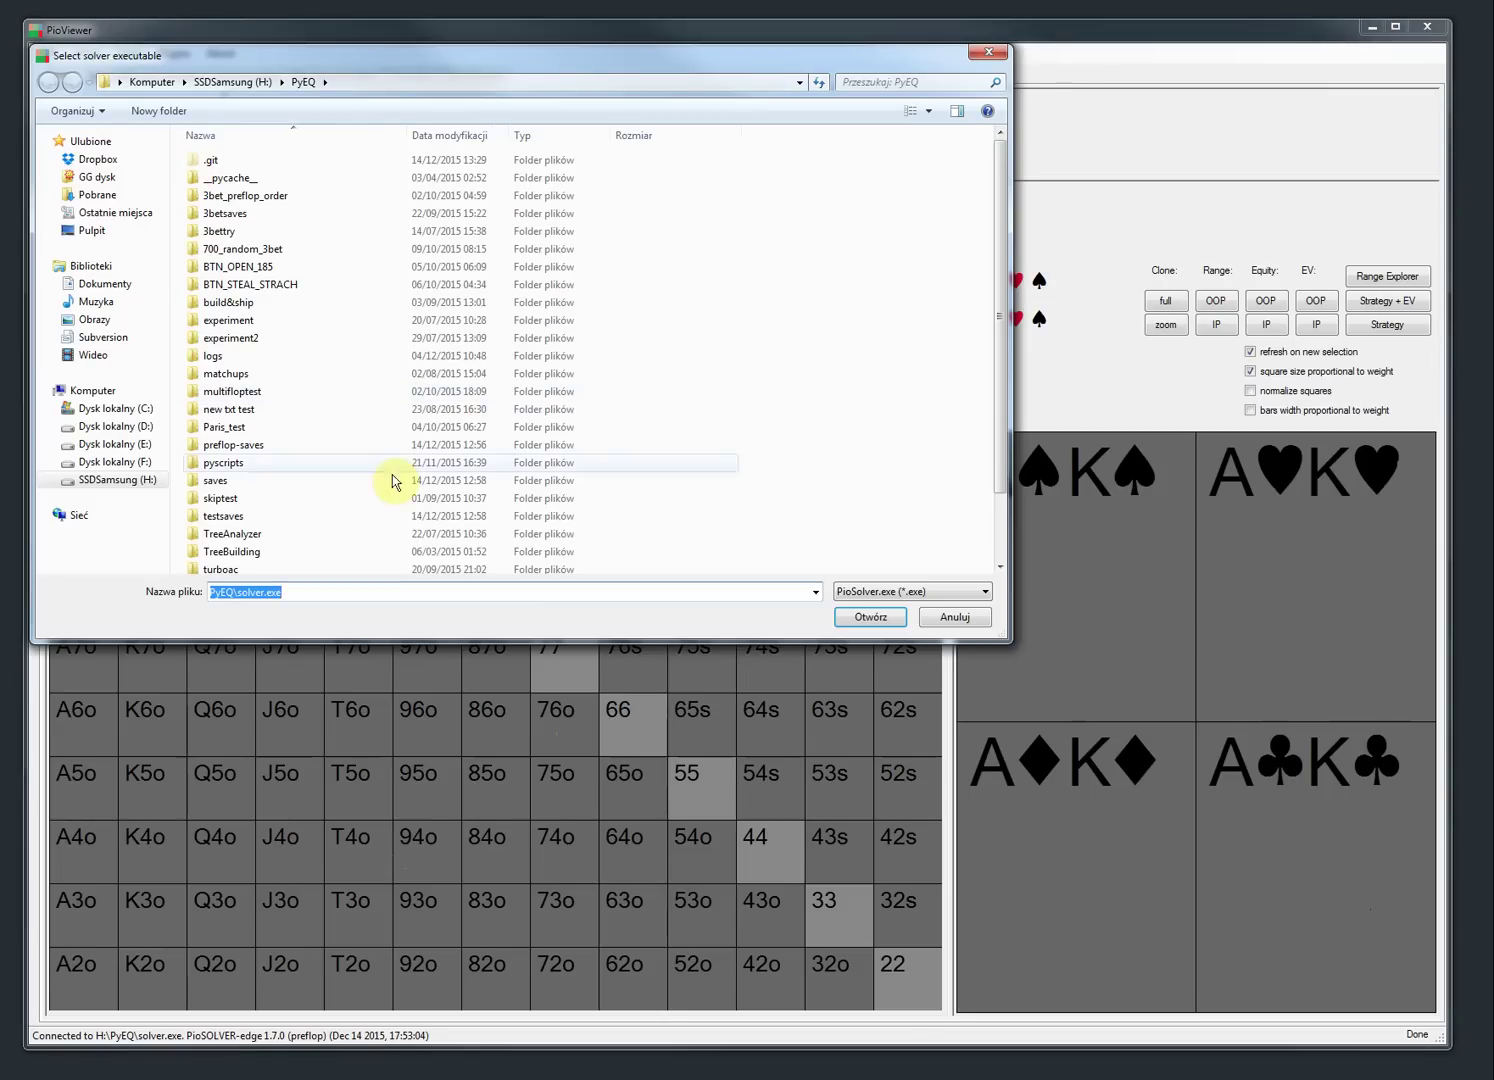
click(955, 617)
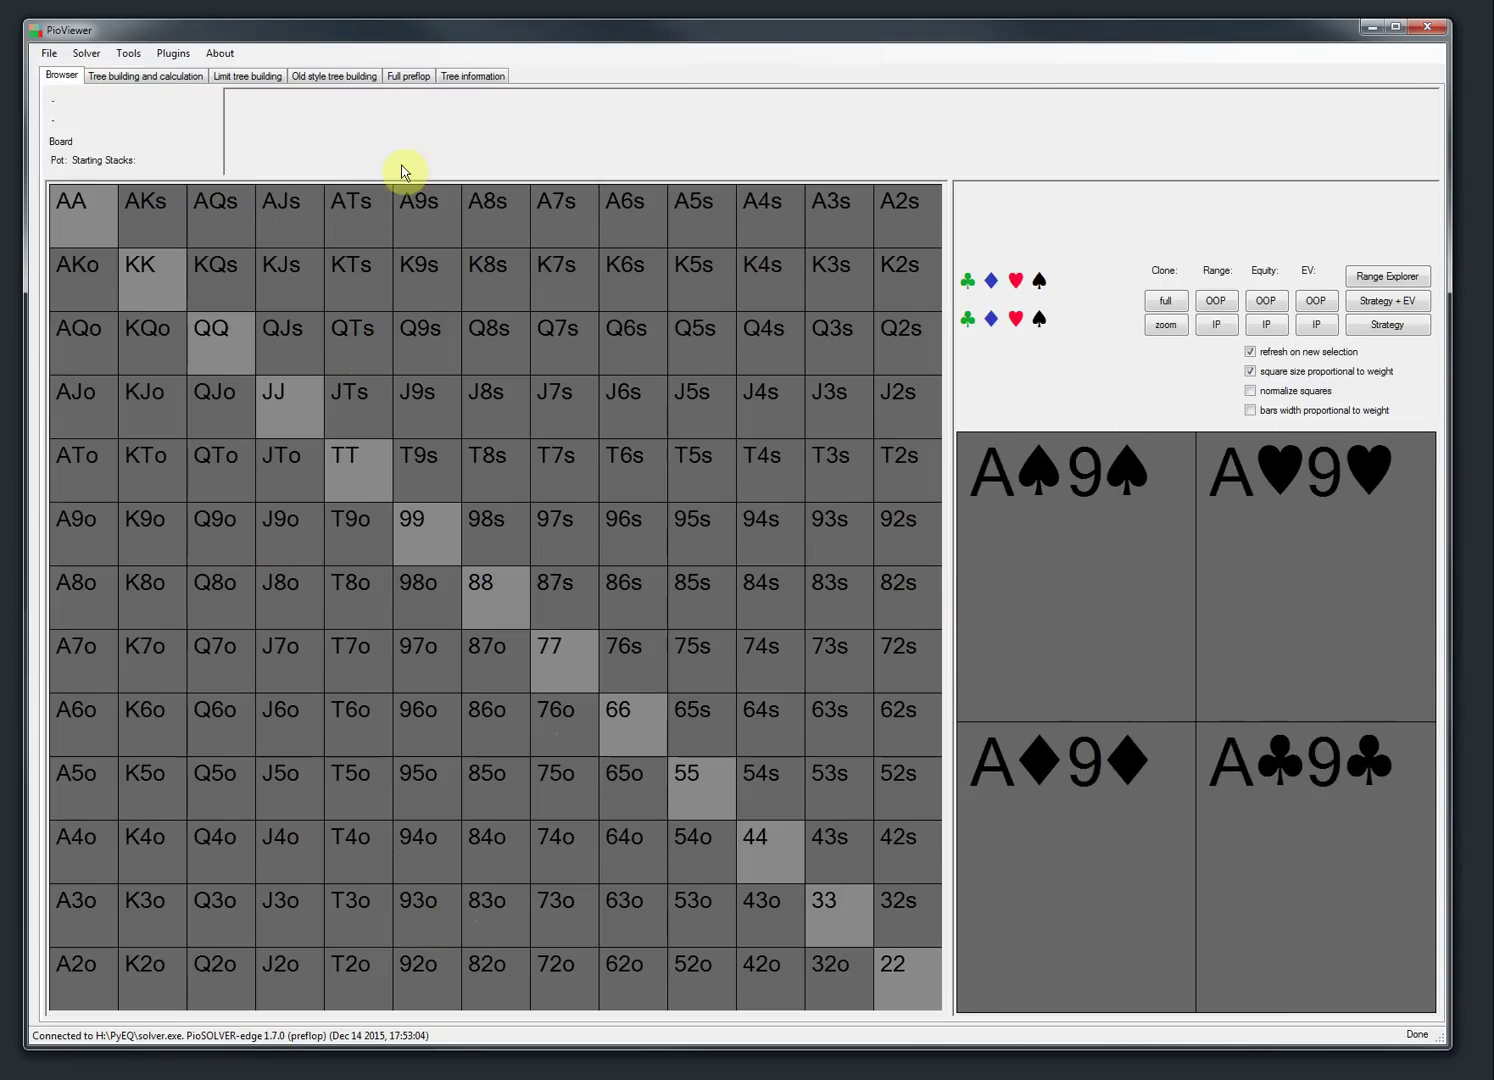
- Look through the saved full preflop trees, from 6max-BTNvsBB-3betorfold to HU-25bb-with_limp
click(406, 84)
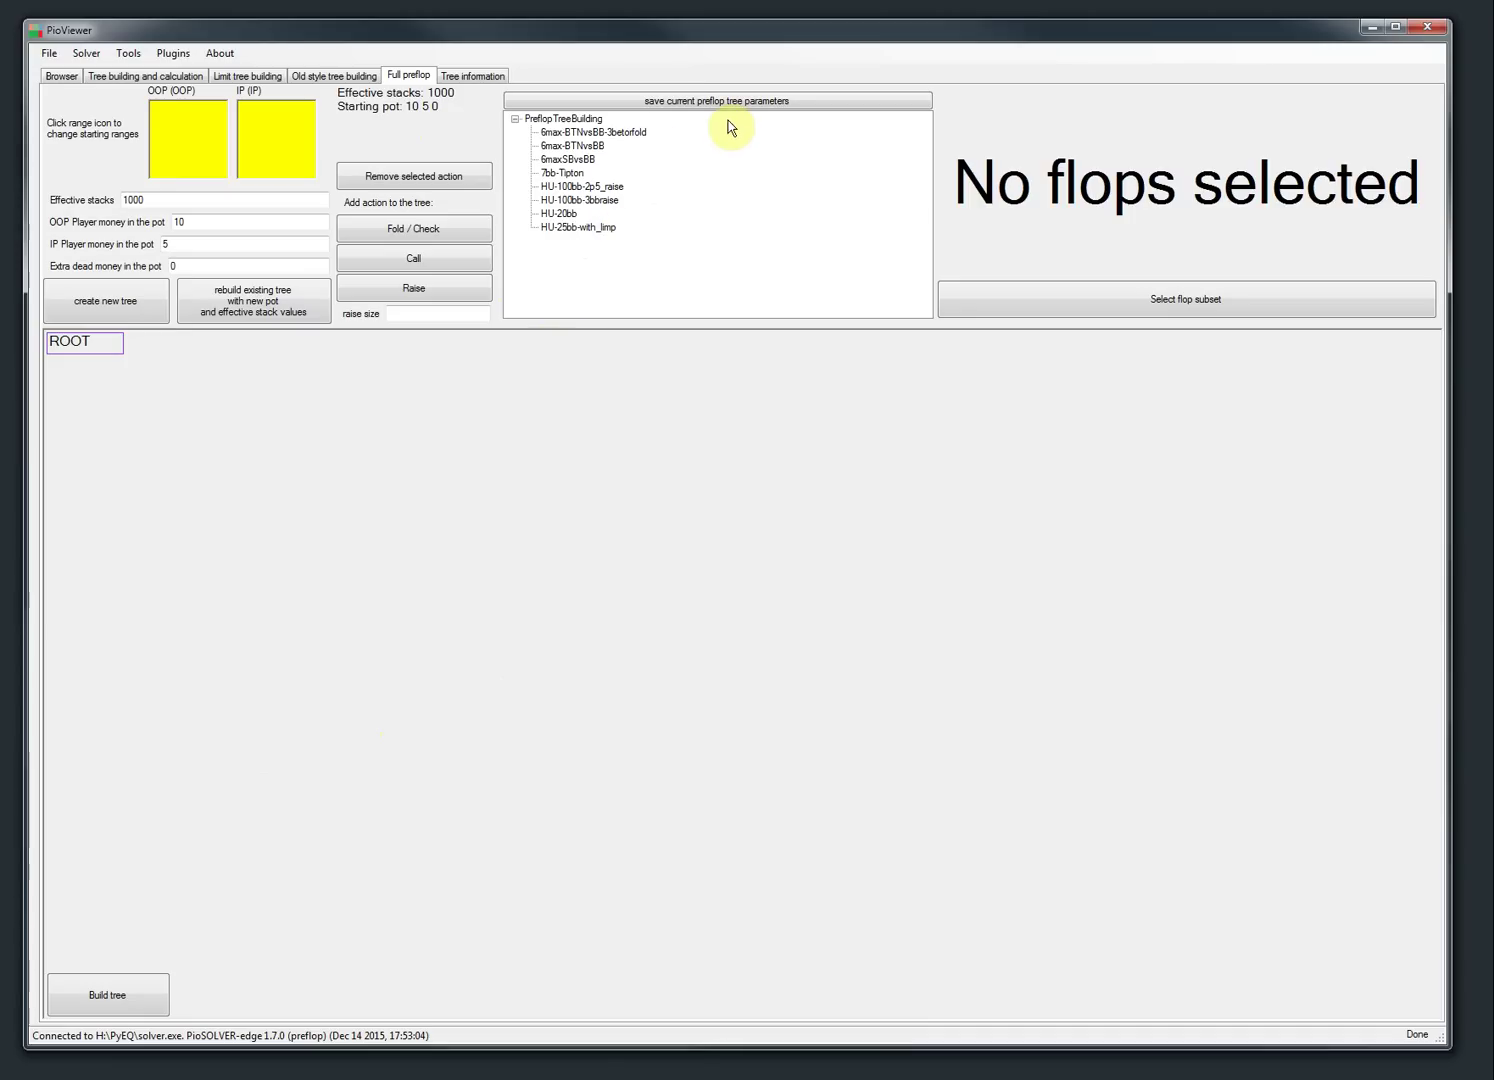
click(566, 133)
click(572, 146)
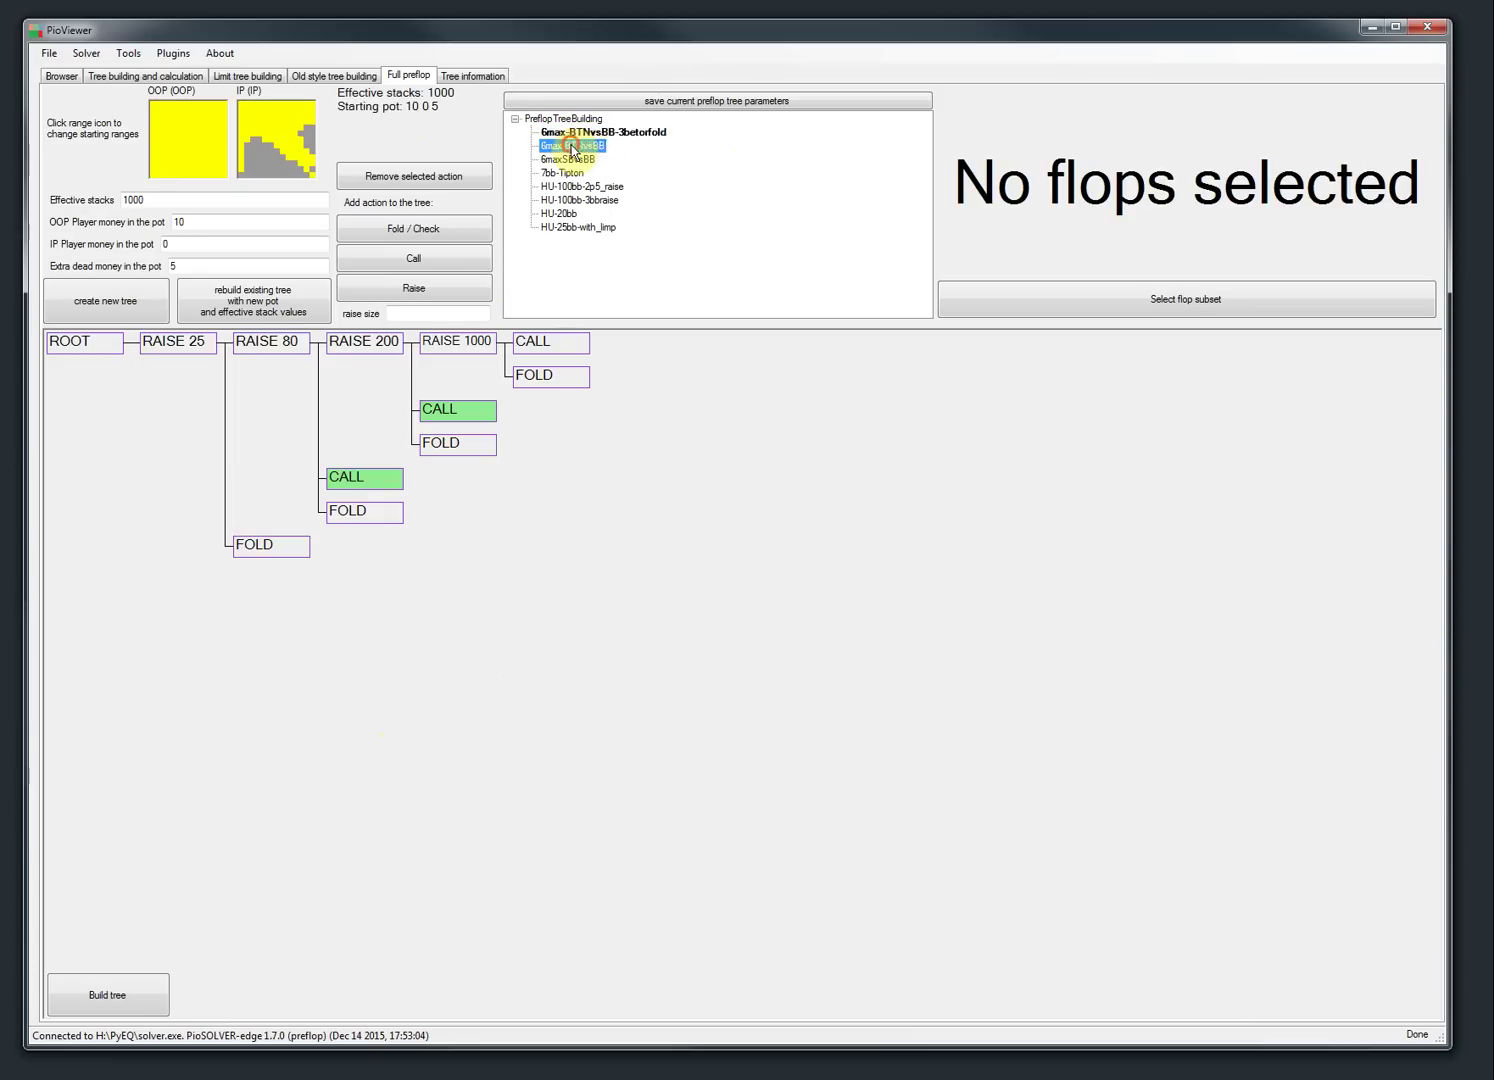
click(568, 160)
click(570, 173)
click(572, 187)
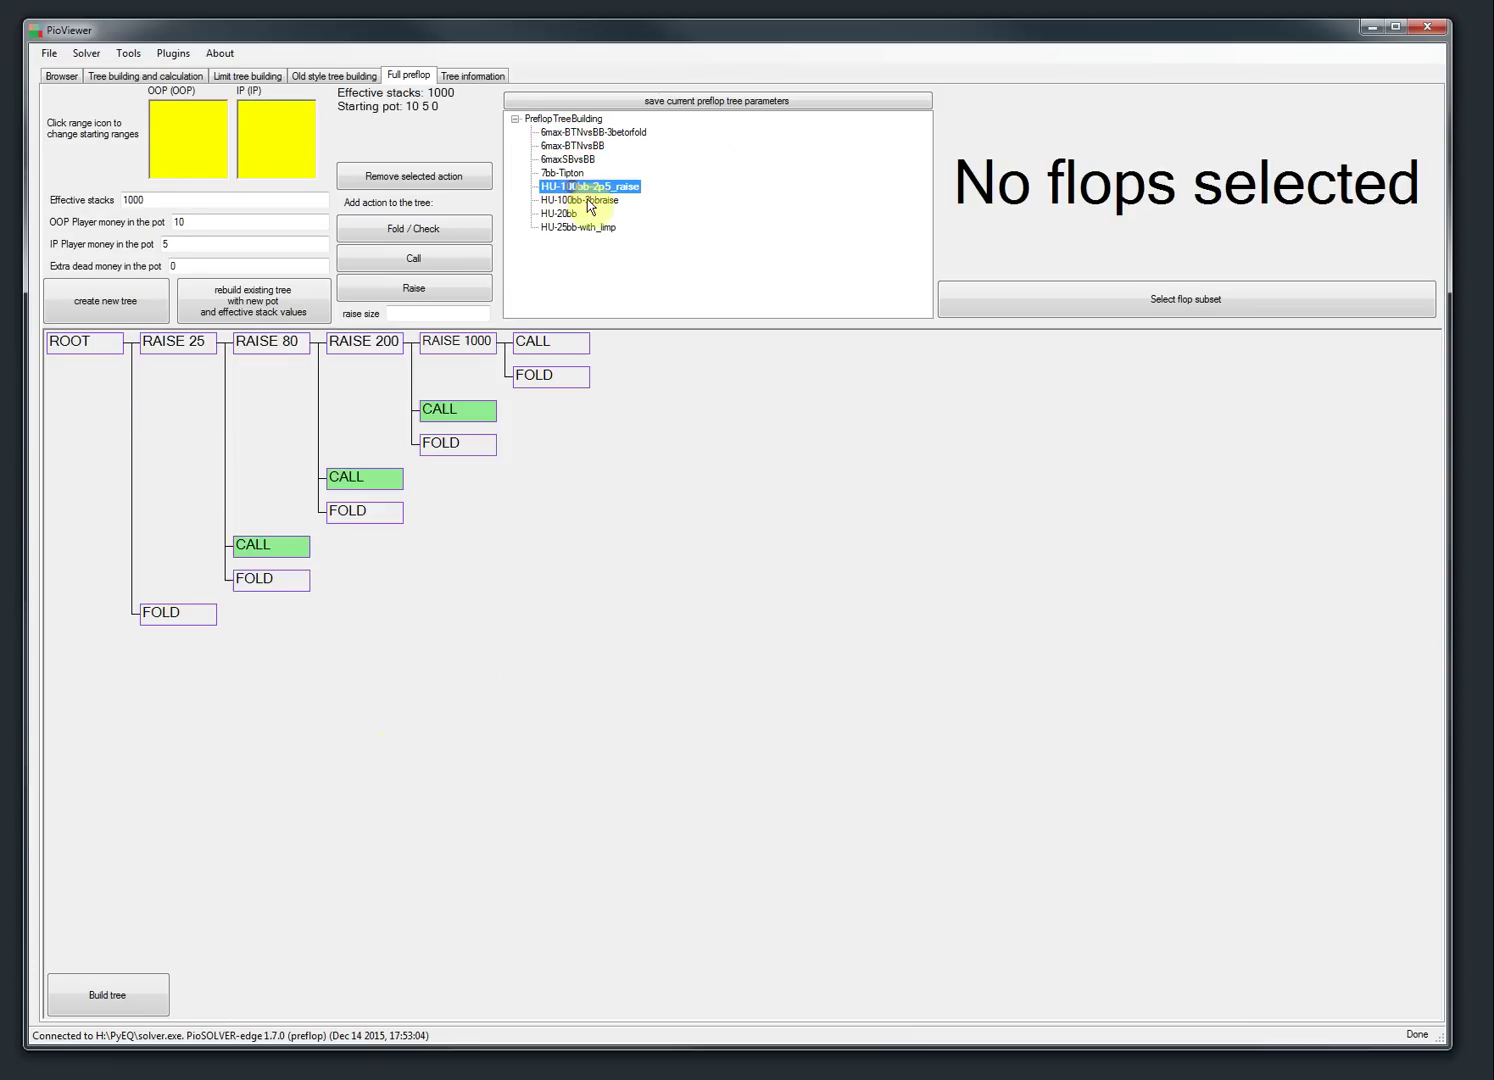
click(572, 201)
click(567, 213)
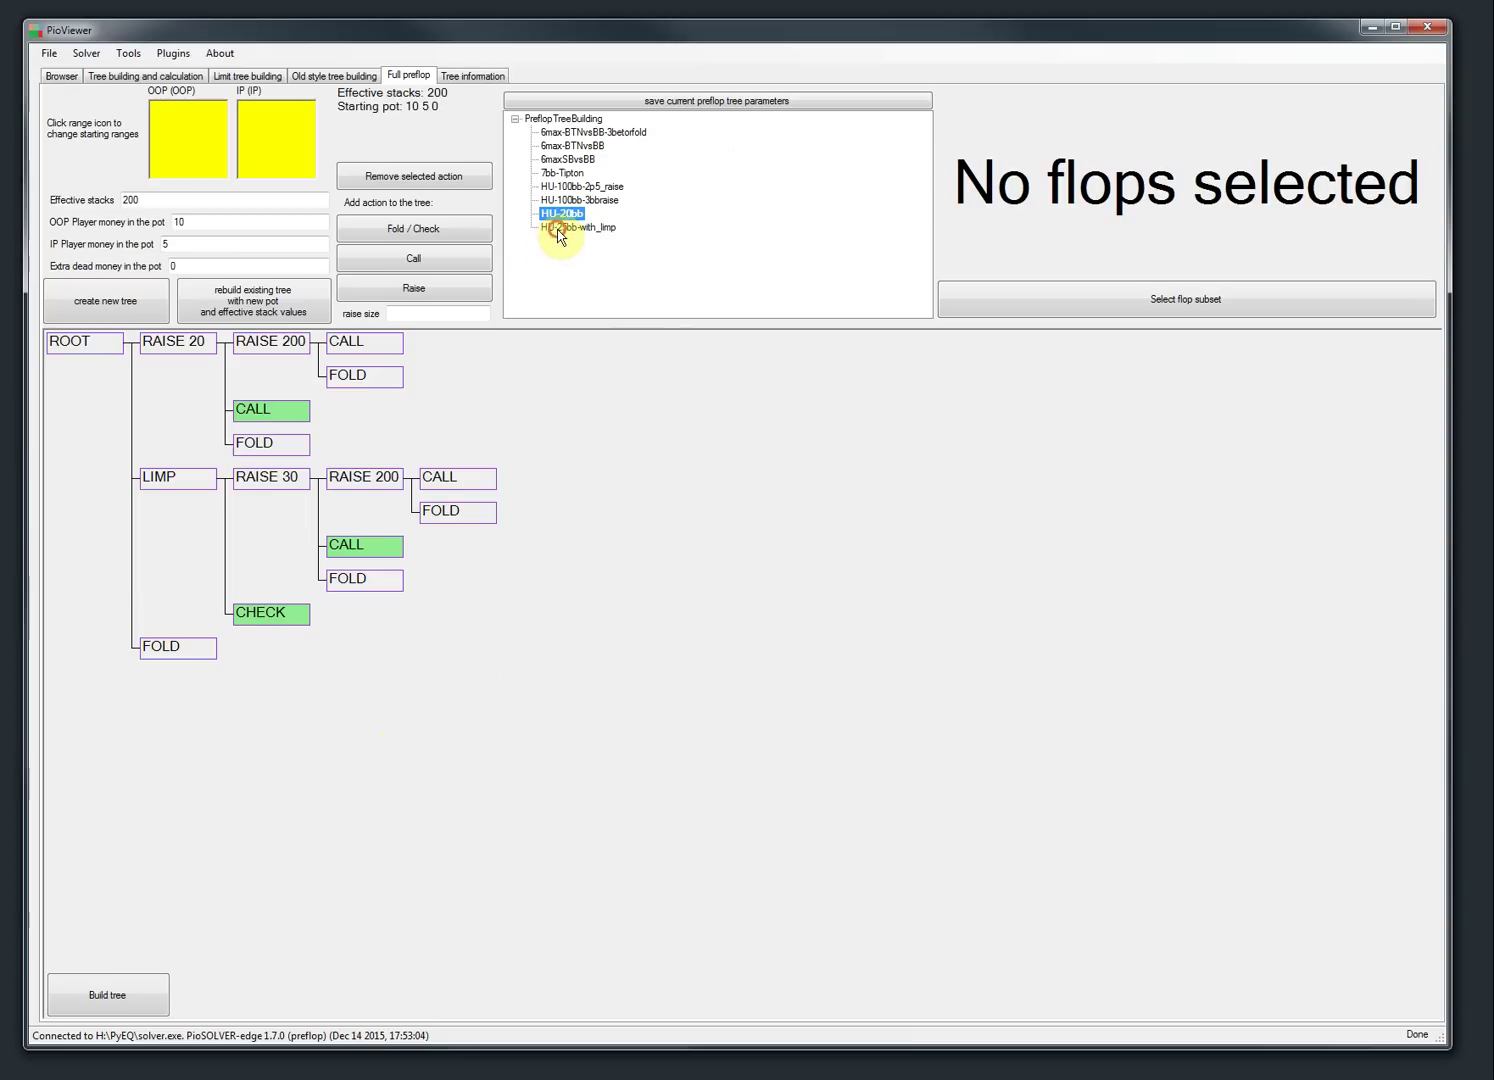
click(562, 228)
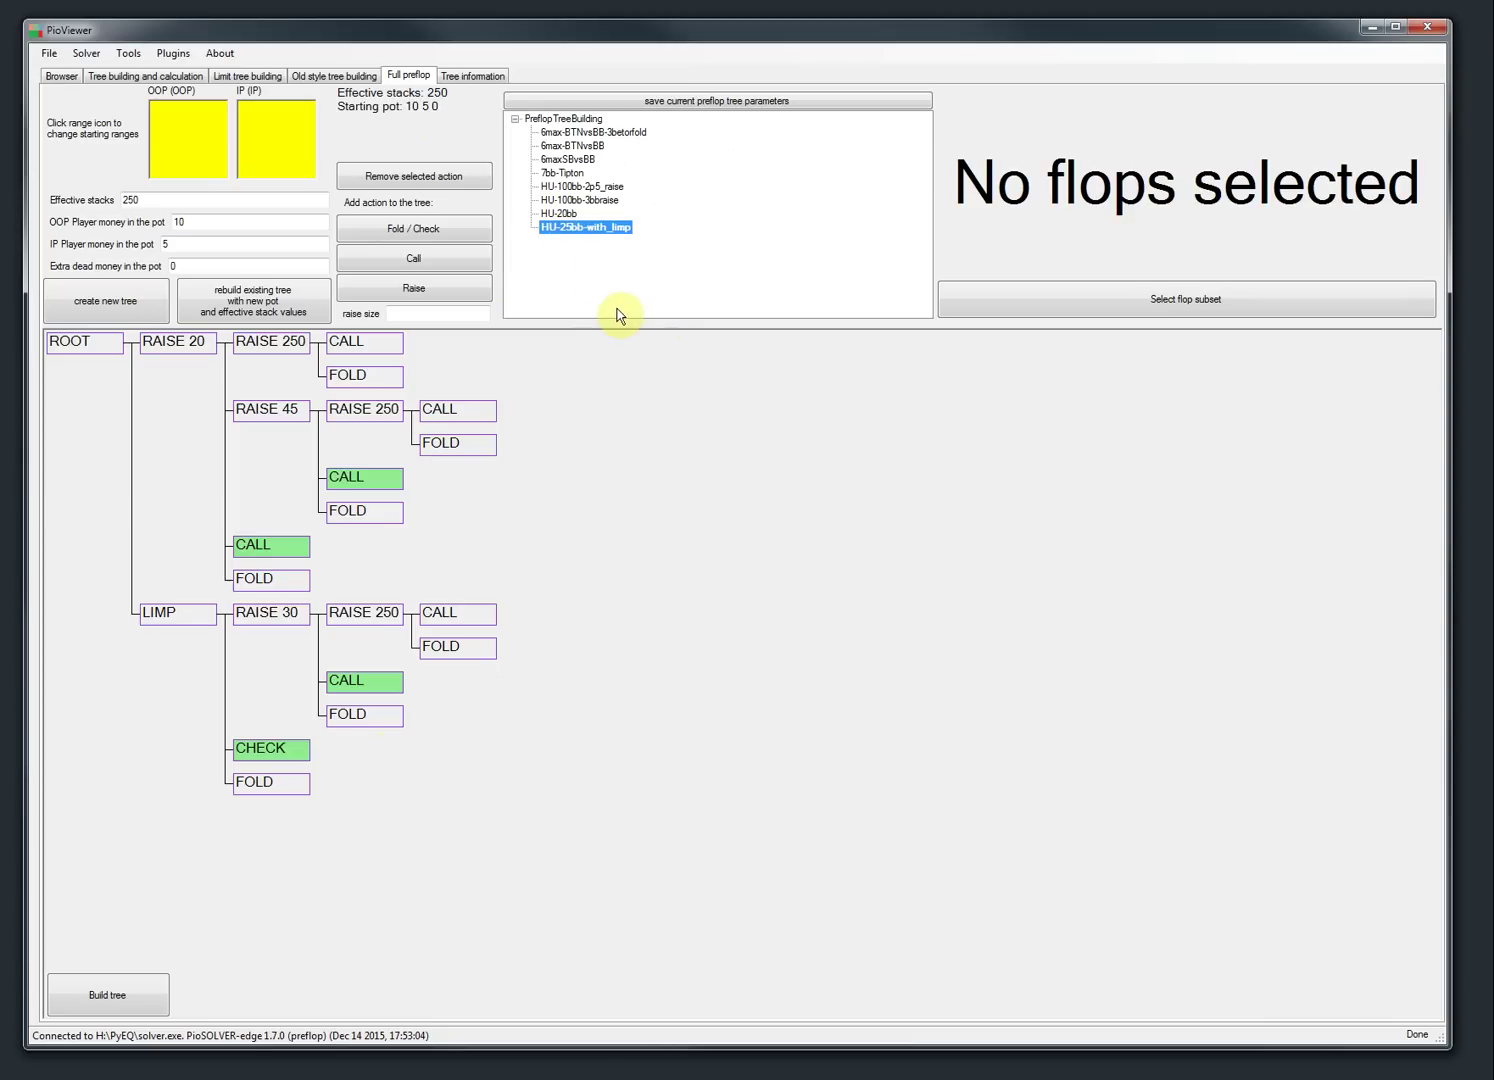
- Load the saved 6maxSBvsBB preflop tree and inspect its effective stacks and player pot contributions
click(567, 160)
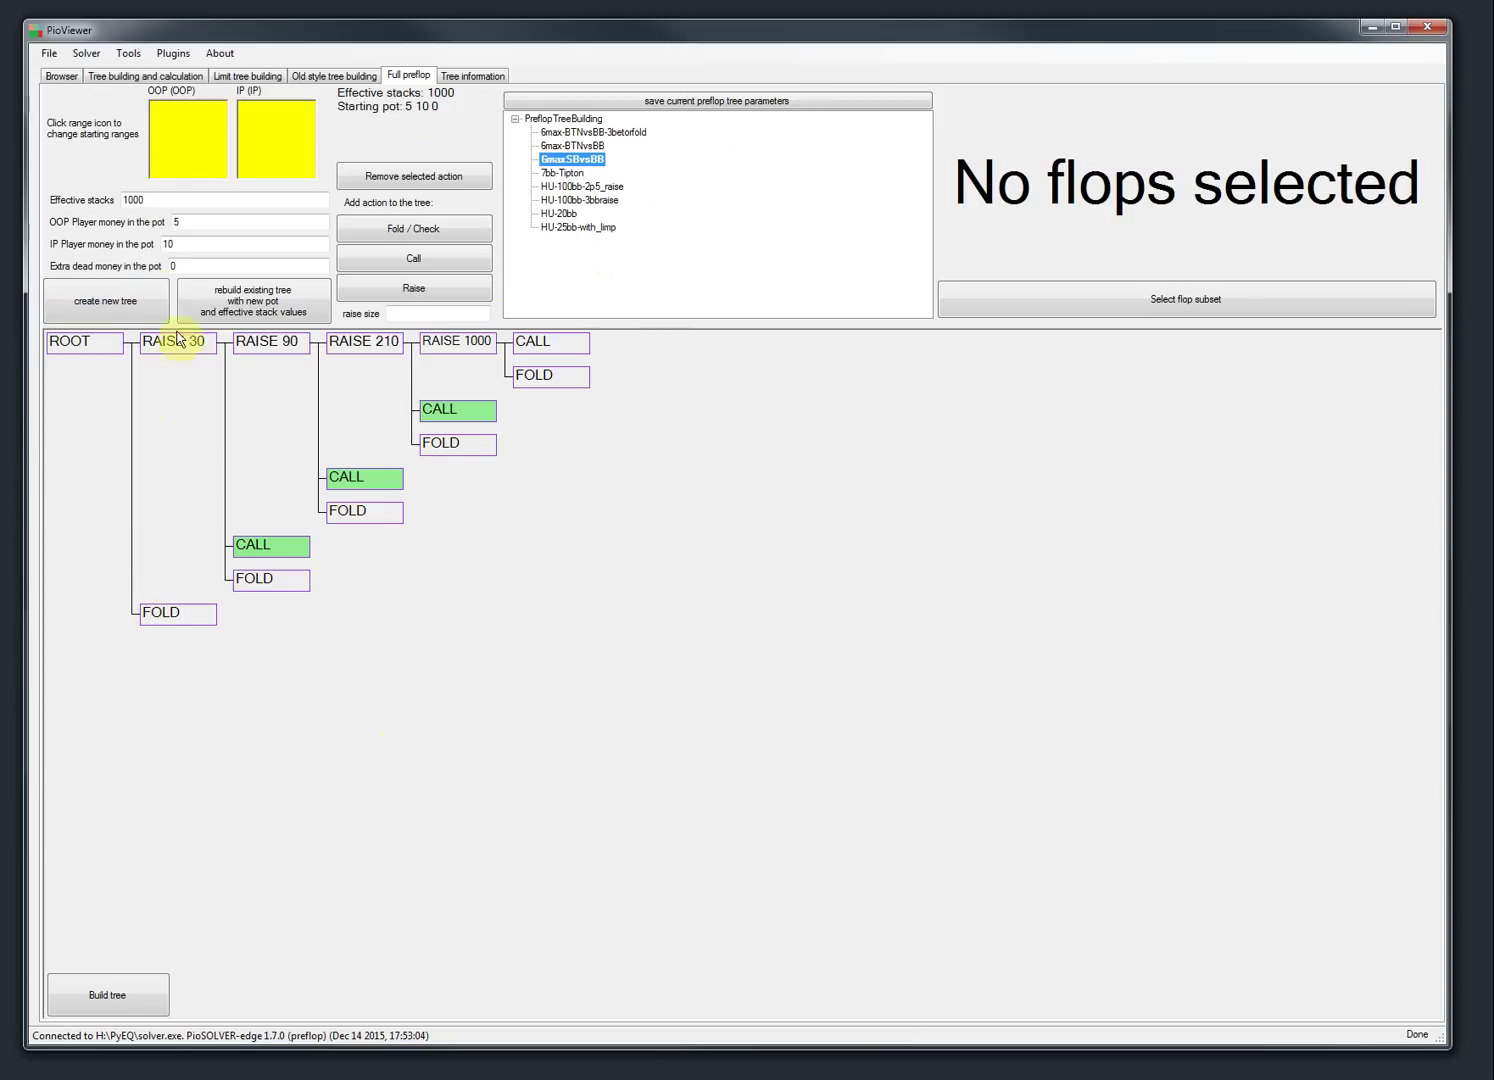
double_click(138, 200)
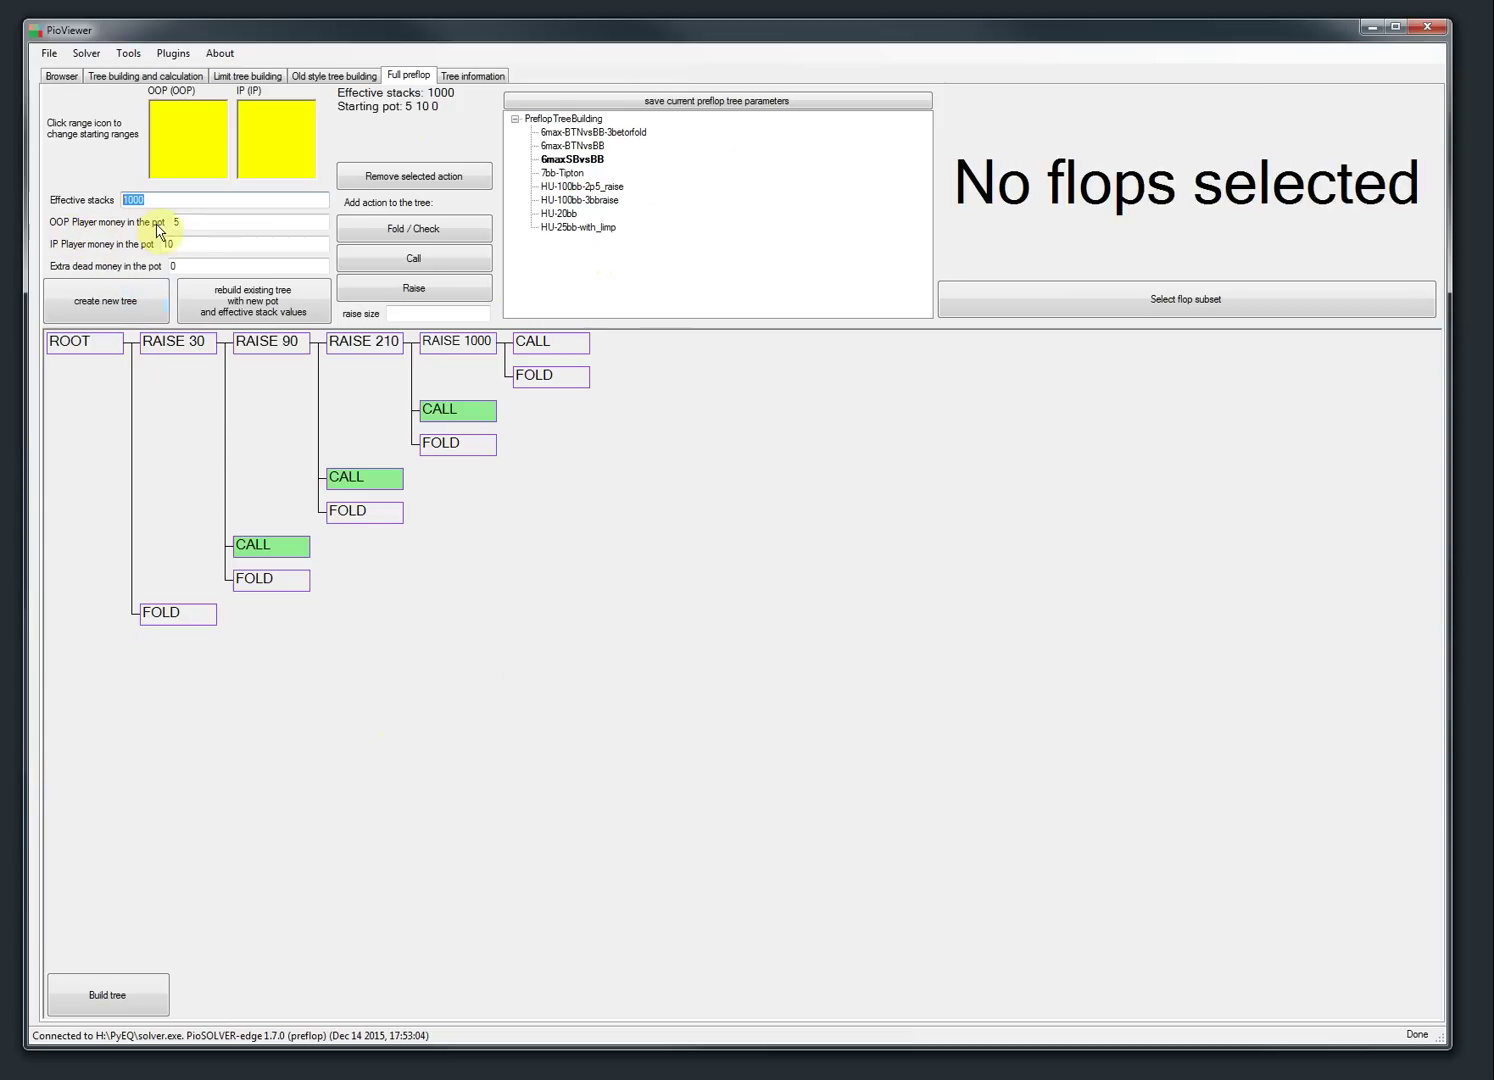
click(189, 226)
mouse_move(184, 243)
mouse_down()
mouse_move(153, 250)
mouse_move(168, 228)
mouse_up()
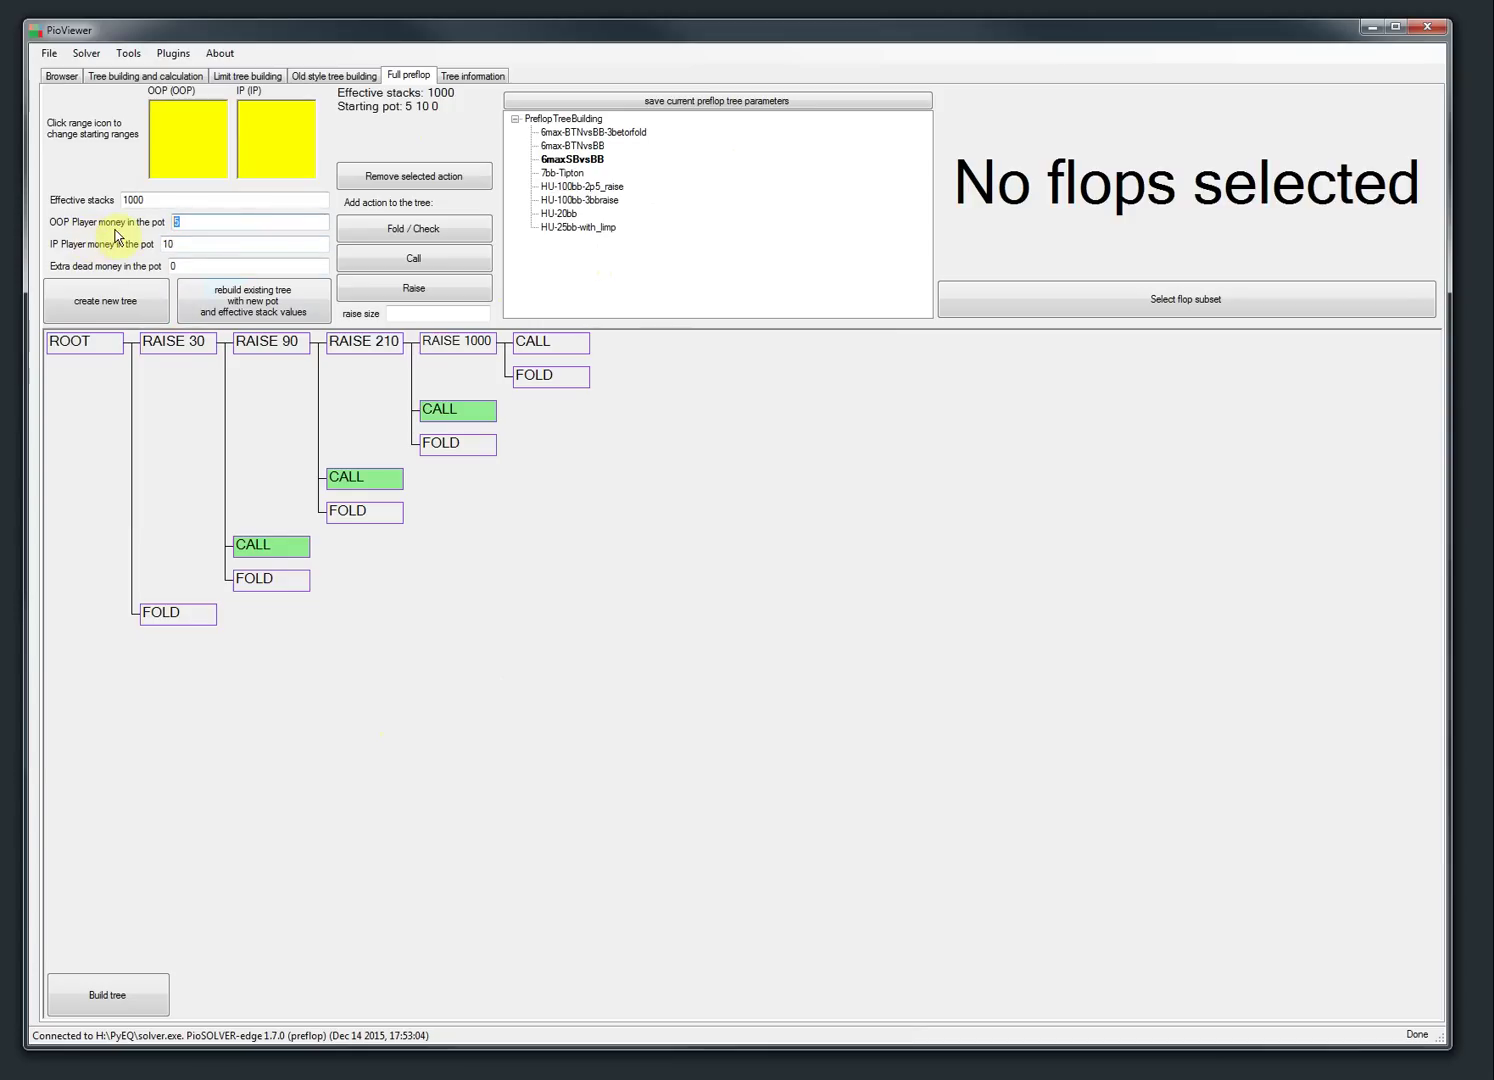
click(185, 223)
drag(185, 243, 155, 338)
- Set the OOP player's money in the pot to 5 and the IP player's money to 10
double_click(184, 223)
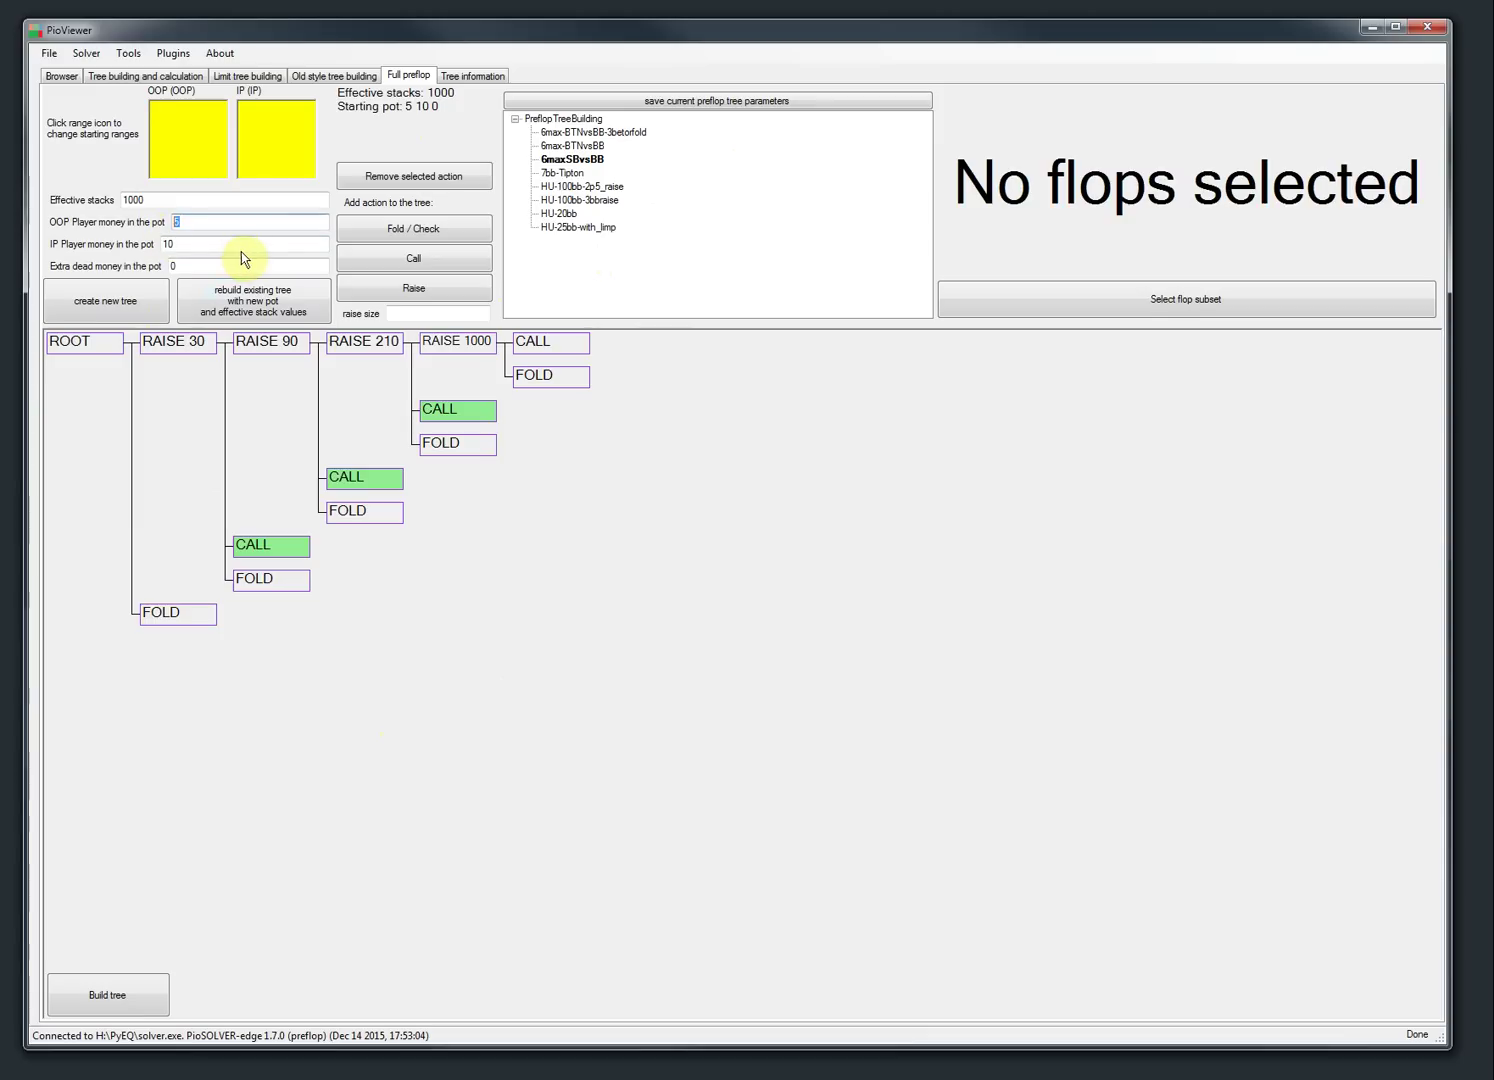
text(10)
double_click(200, 222)
text(5)
double_click(184, 240)
text(10)
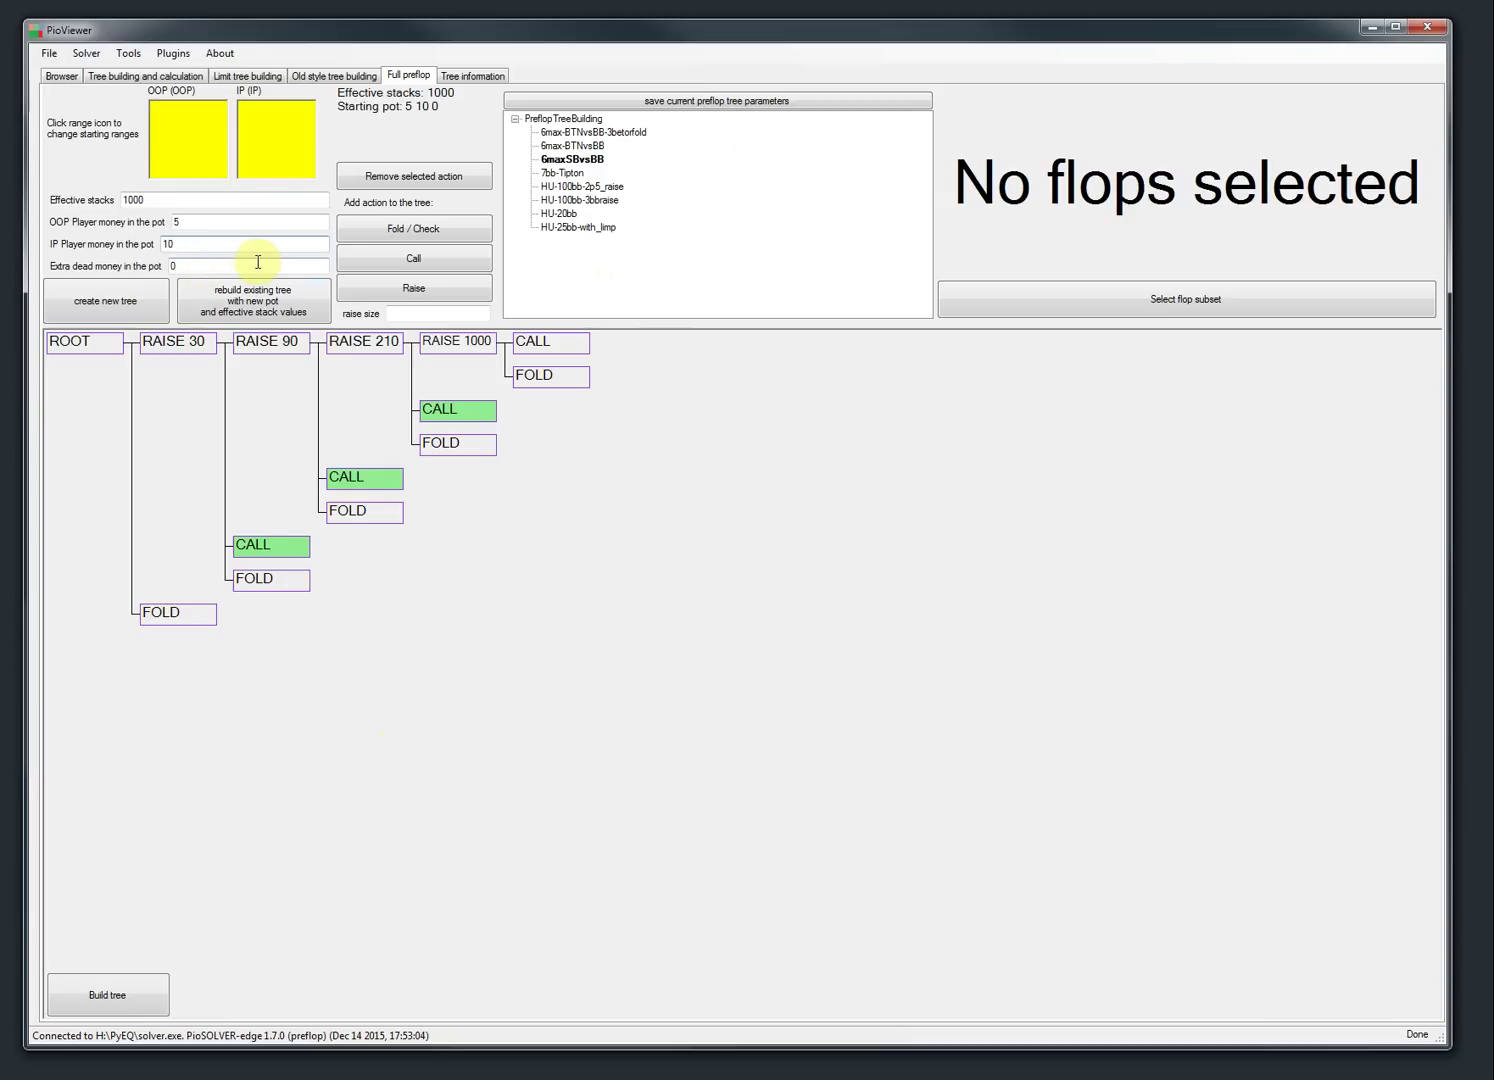
double_click(200, 264)
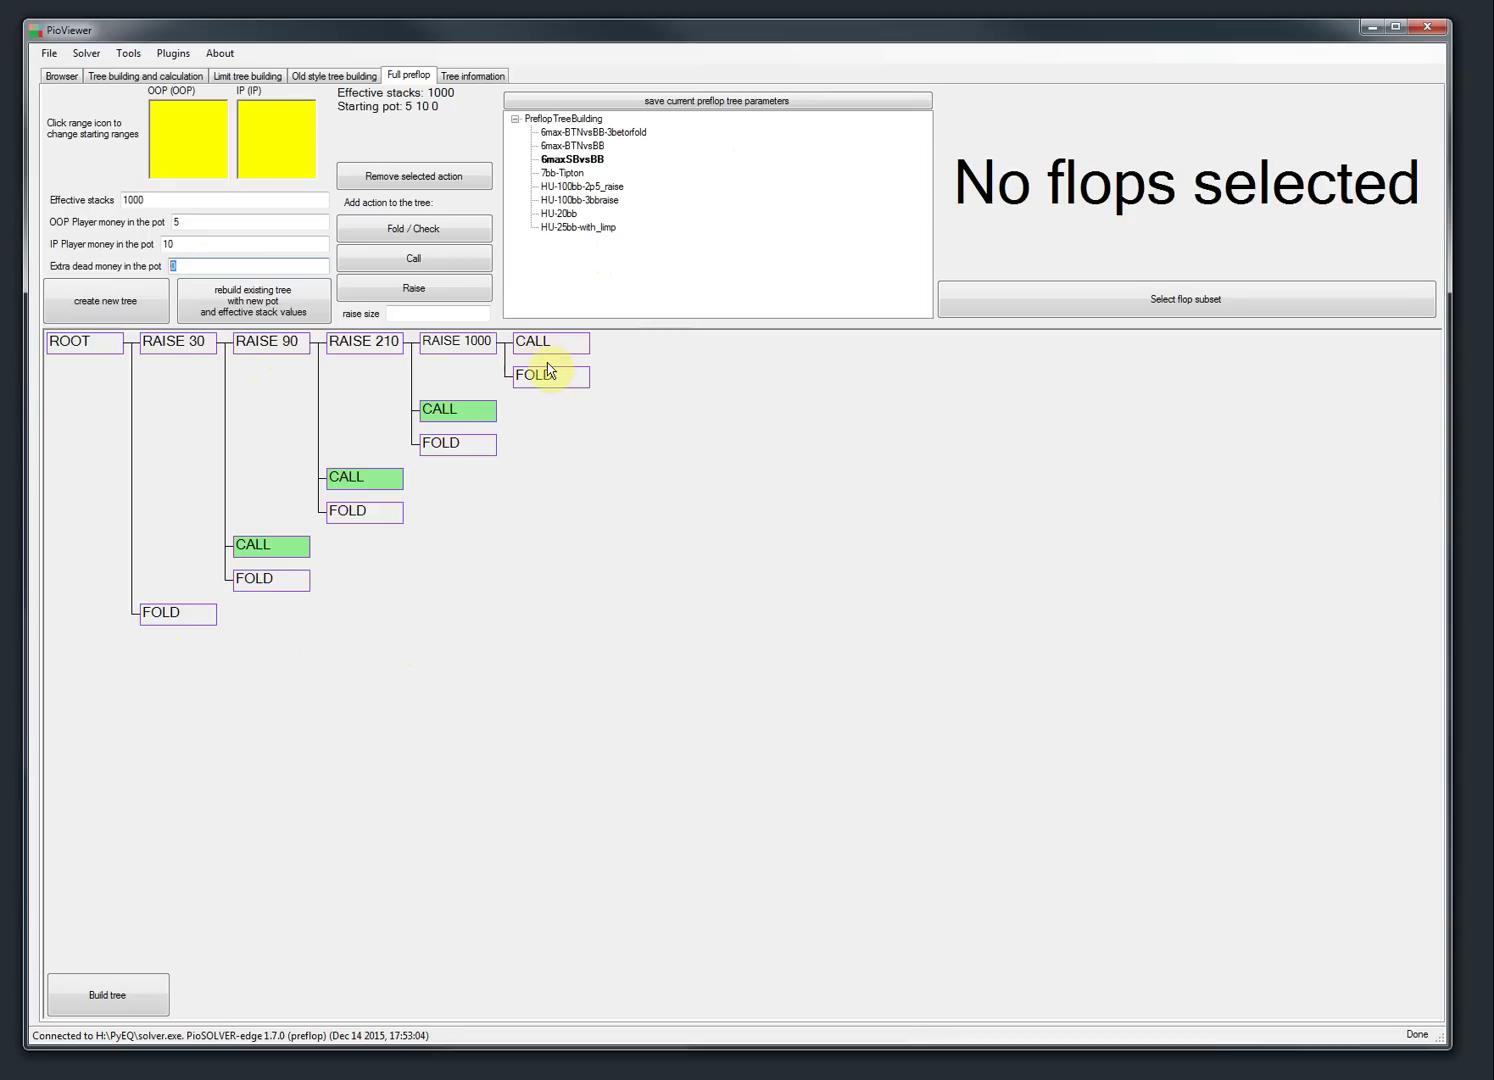
- Examine the postflop bet and raise settings of the CALL nodes that follow the 30, 90 and 210 raises
click(268, 544)
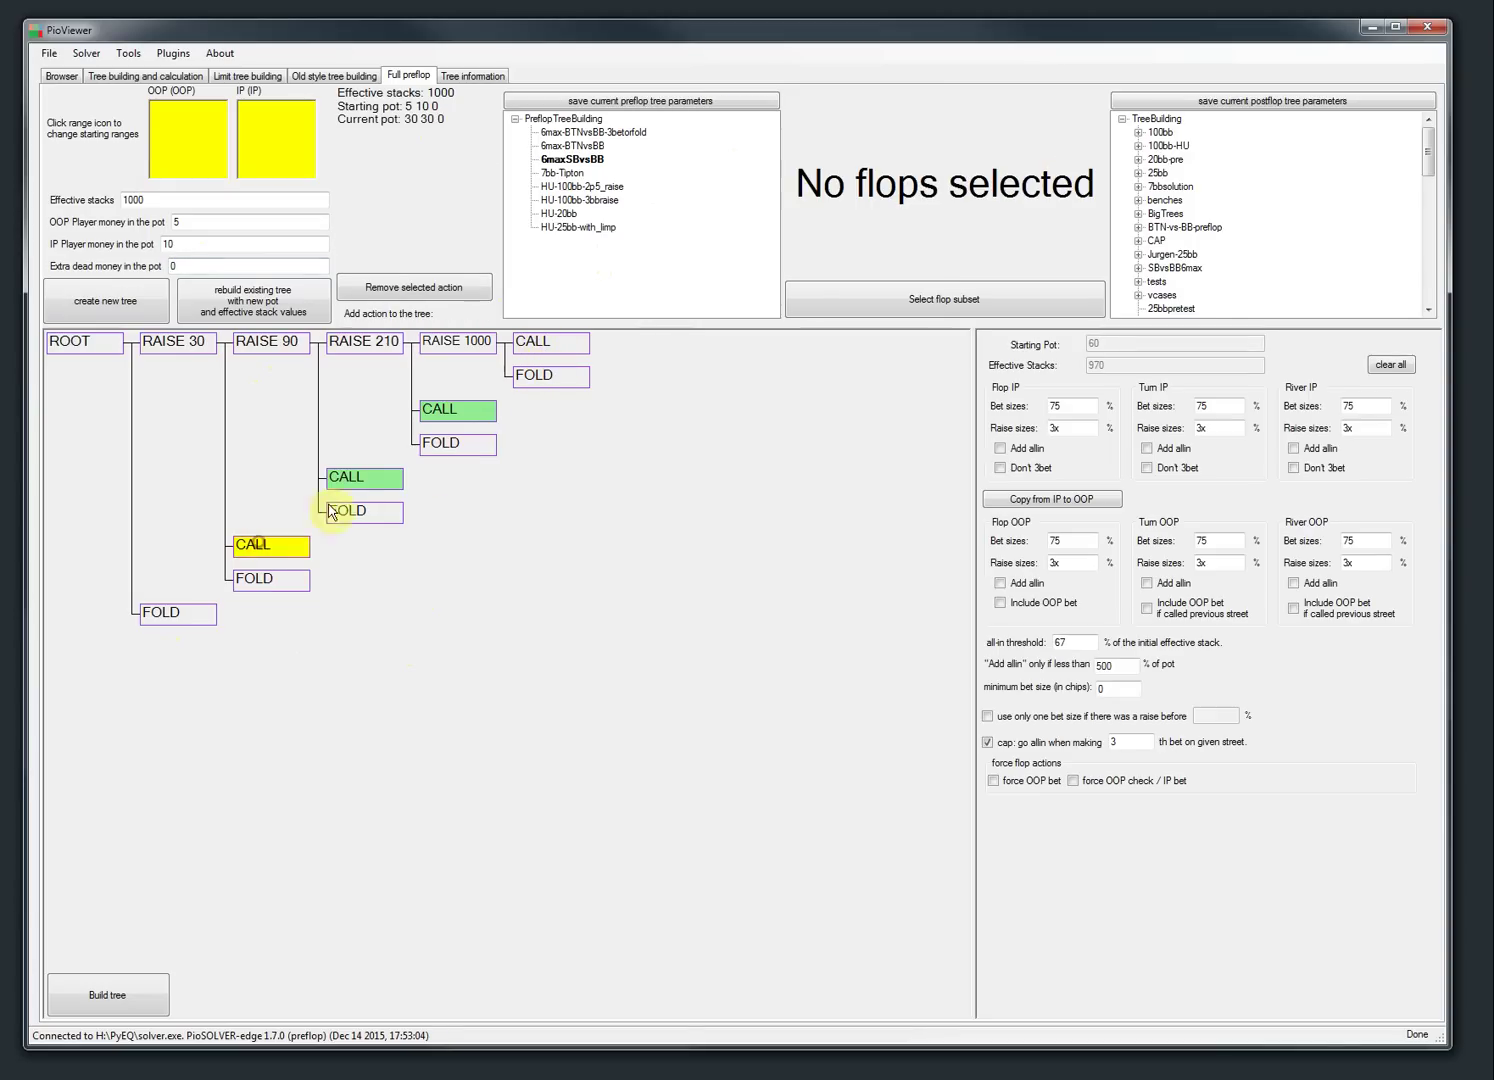
click(362, 480)
click(448, 410)
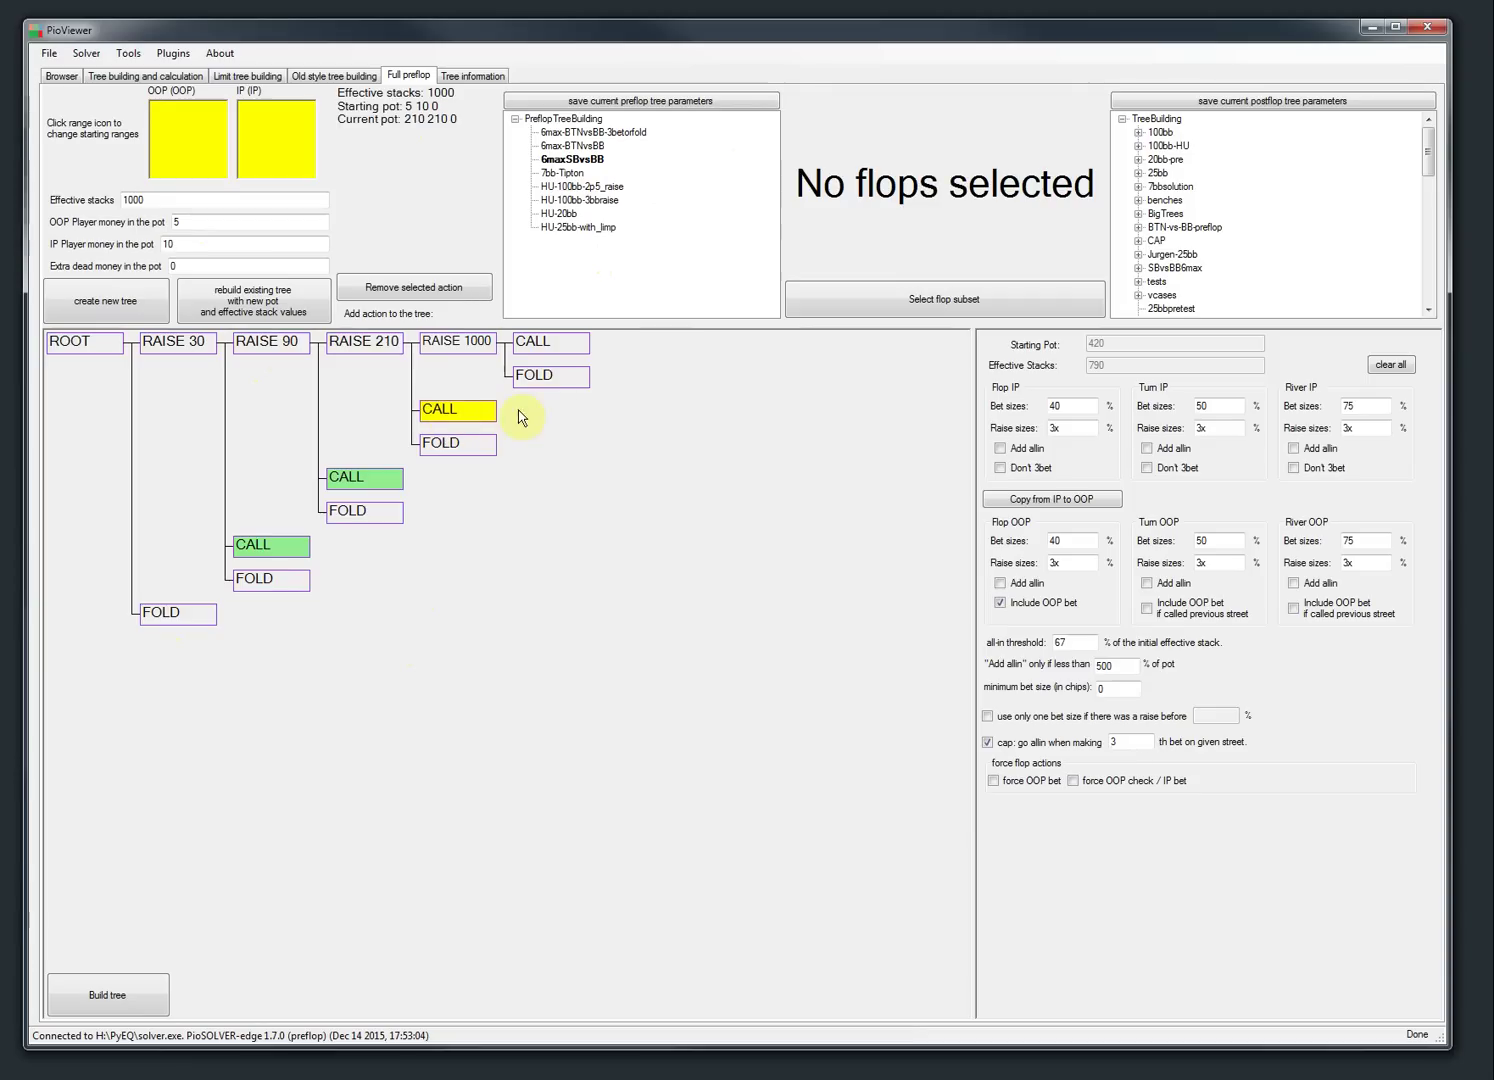
click(362, 478)
click(264, 544)
click(453, 418)
click(448, 440)
click(450, 412)
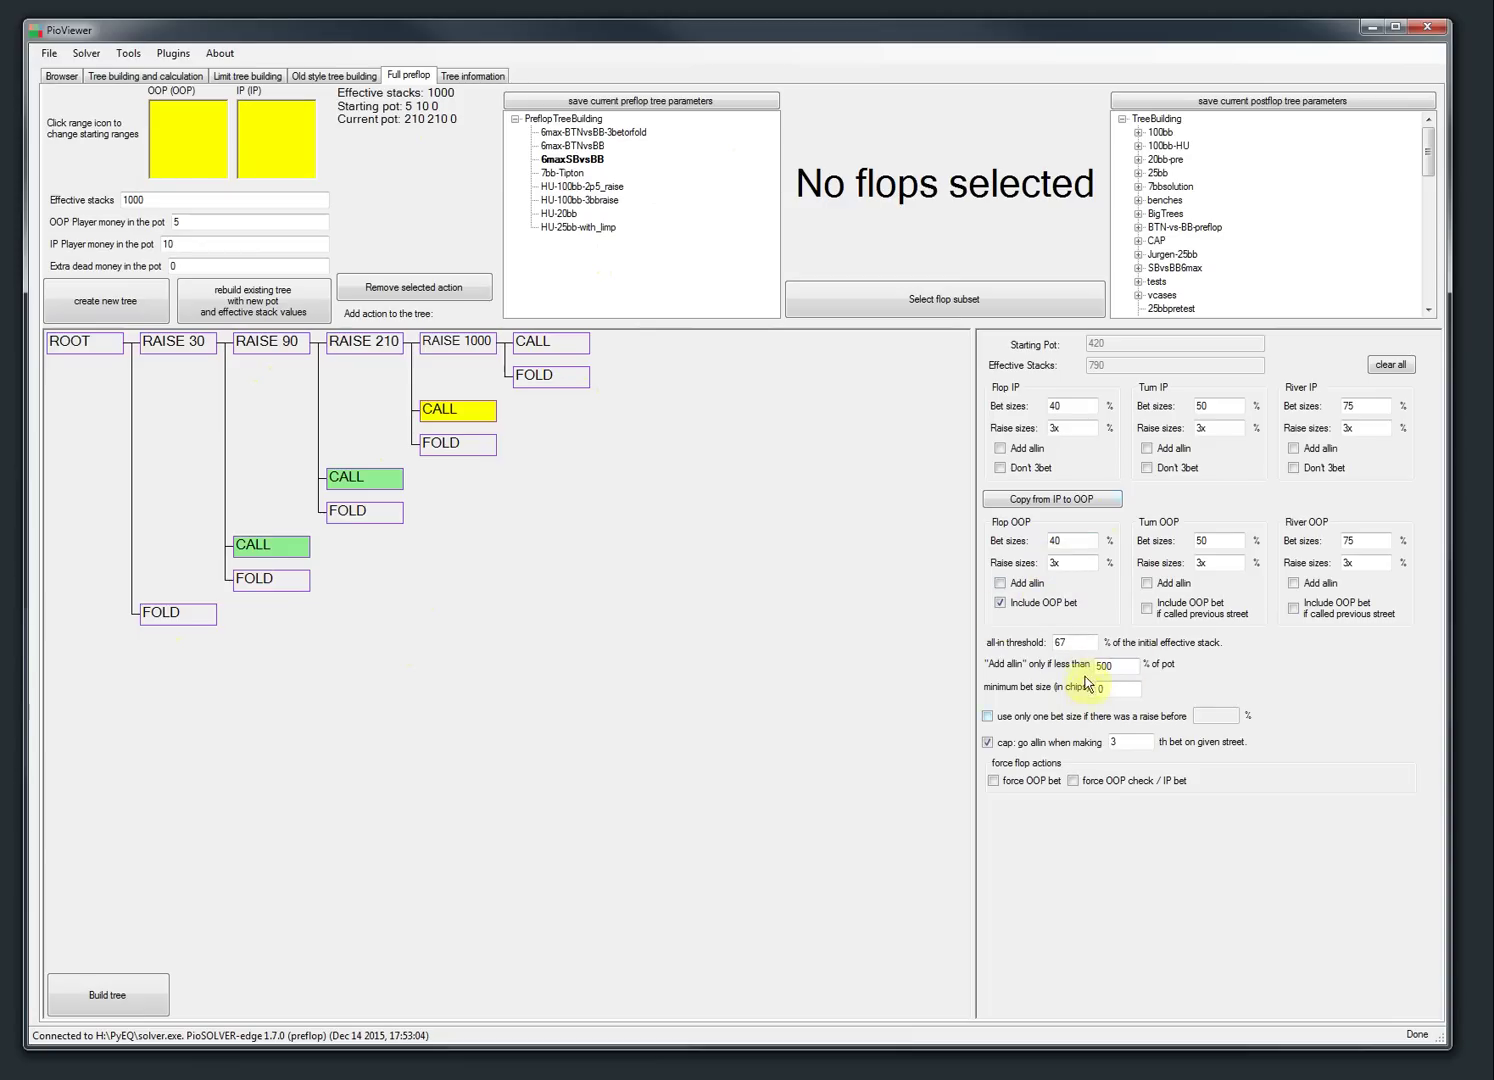
click(362, 478)
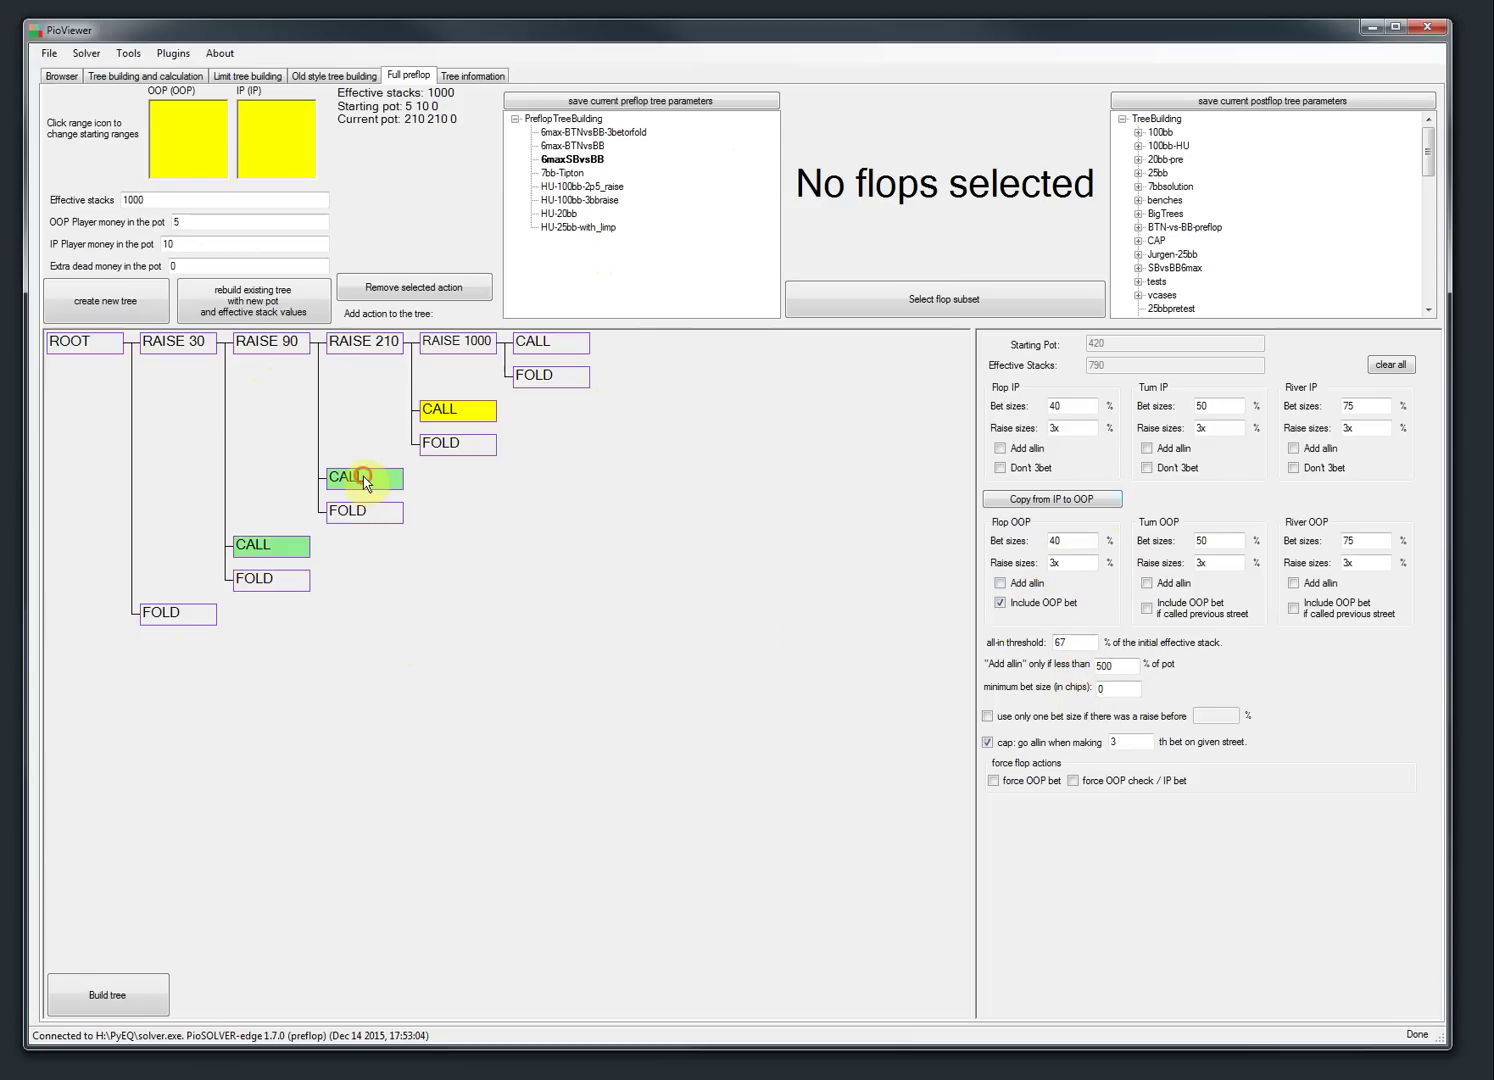
- Include an OOP flop bet in the postflop settings of the CALL node facing RAISE 30
click(262, 548)
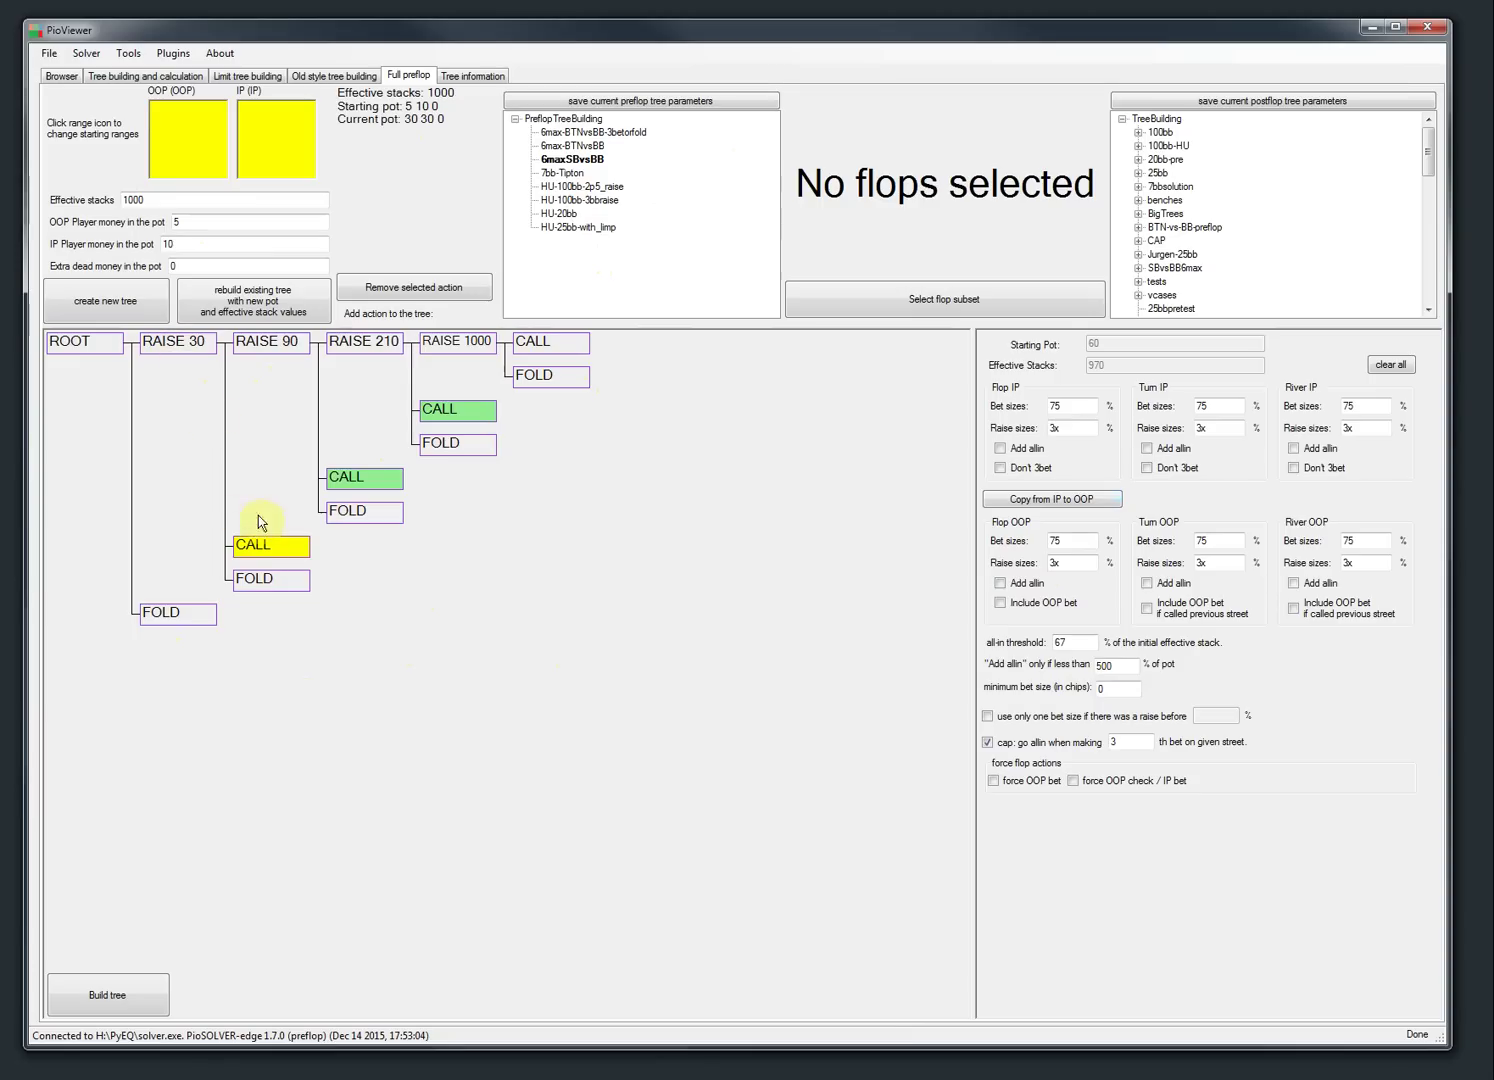
double_click(1071, 409)
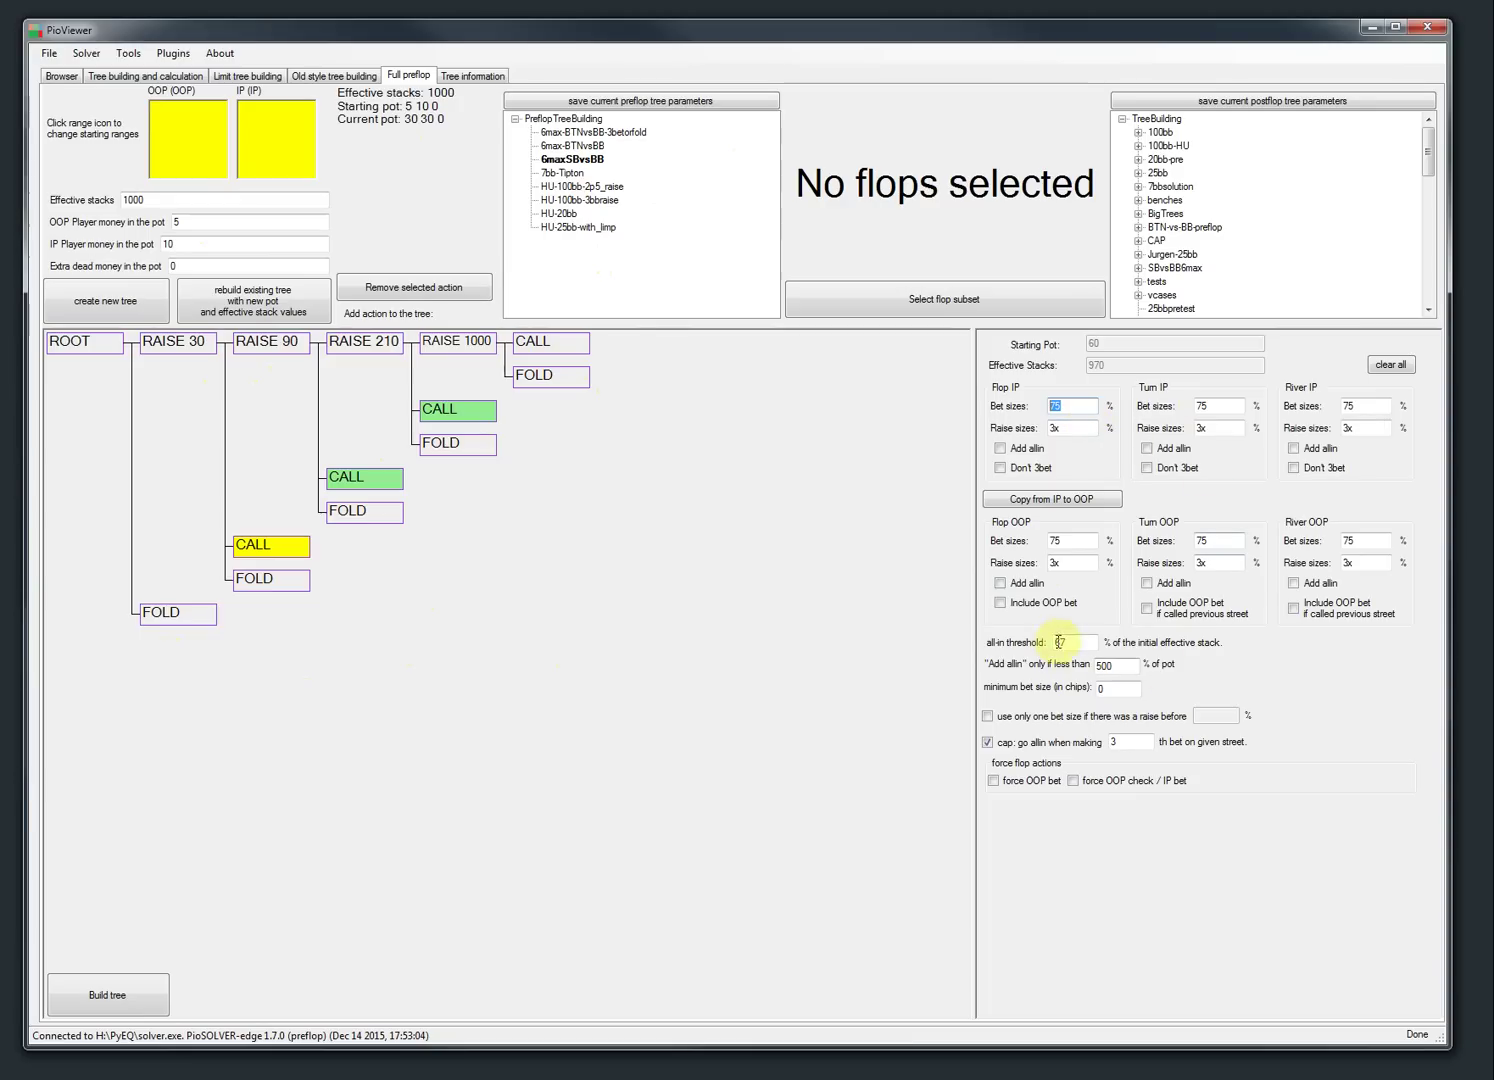
click(1028, 606)
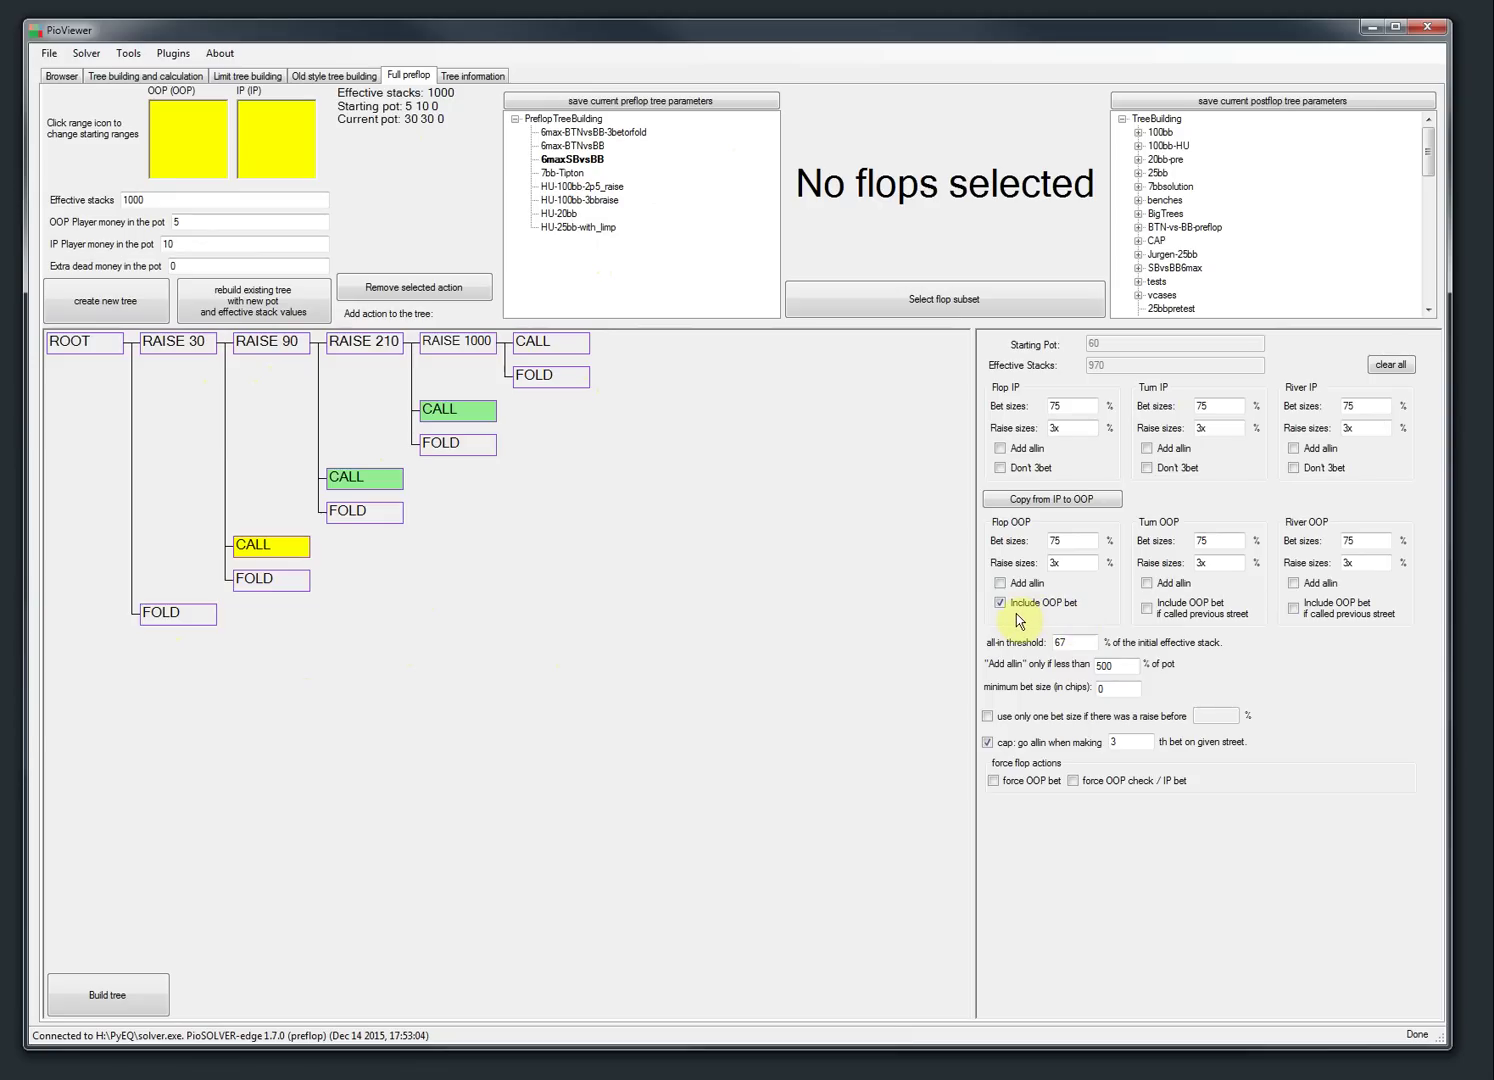
- Save the current preflop tree parameters, overwriting 6maxSBvsBB.txt
click(605, 103)
double_click(262, 195)
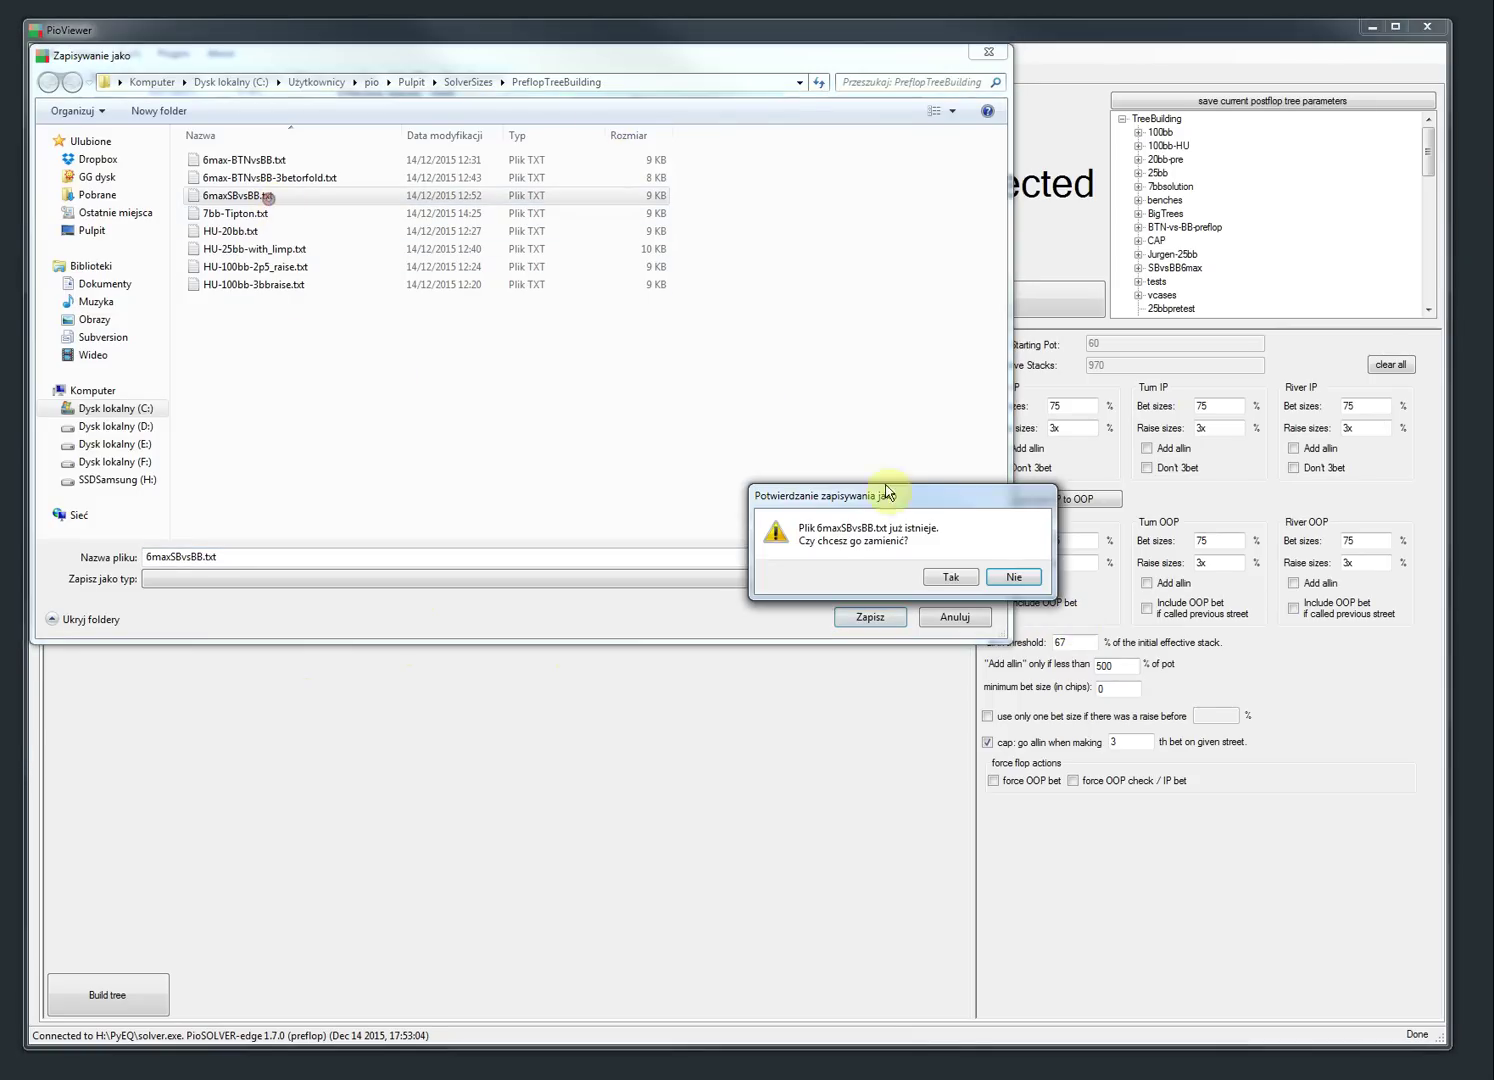
click(944, 583)
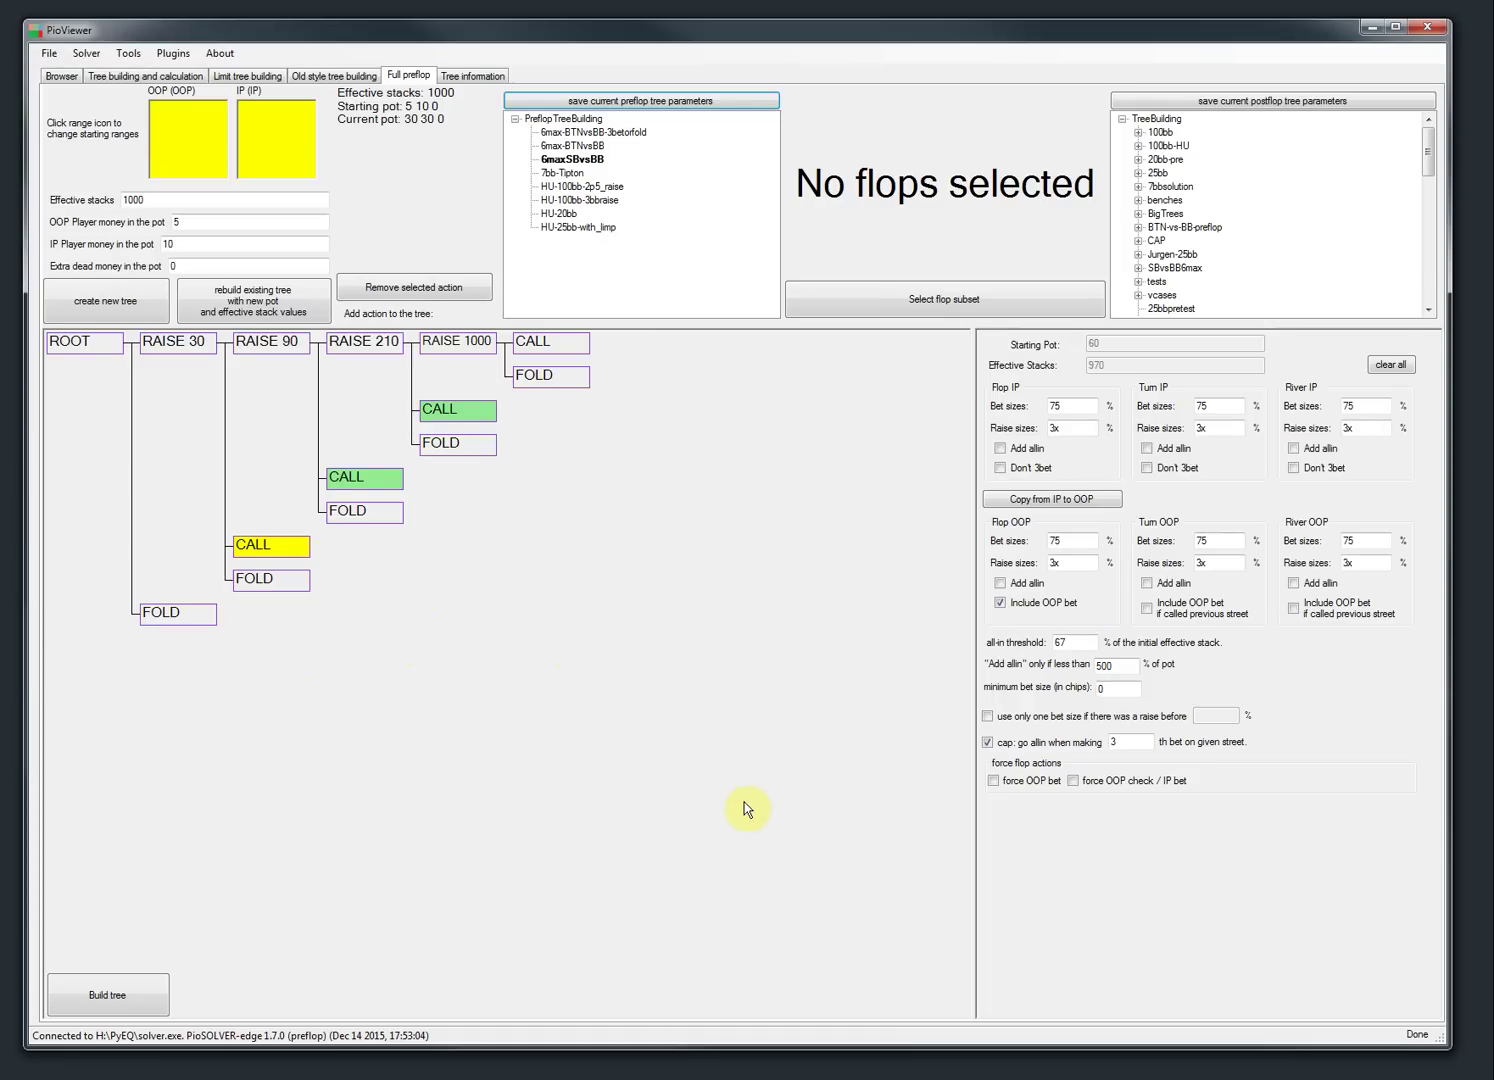
- Try adding a second bet size of 150% to the OOP flop and IP turn bets, and remove it again
click(1066, 546)
text(, 150)
click(1221, 407)
text(, 150)
click(1087, 538)
key(BackSpace)
key(BackSpace)
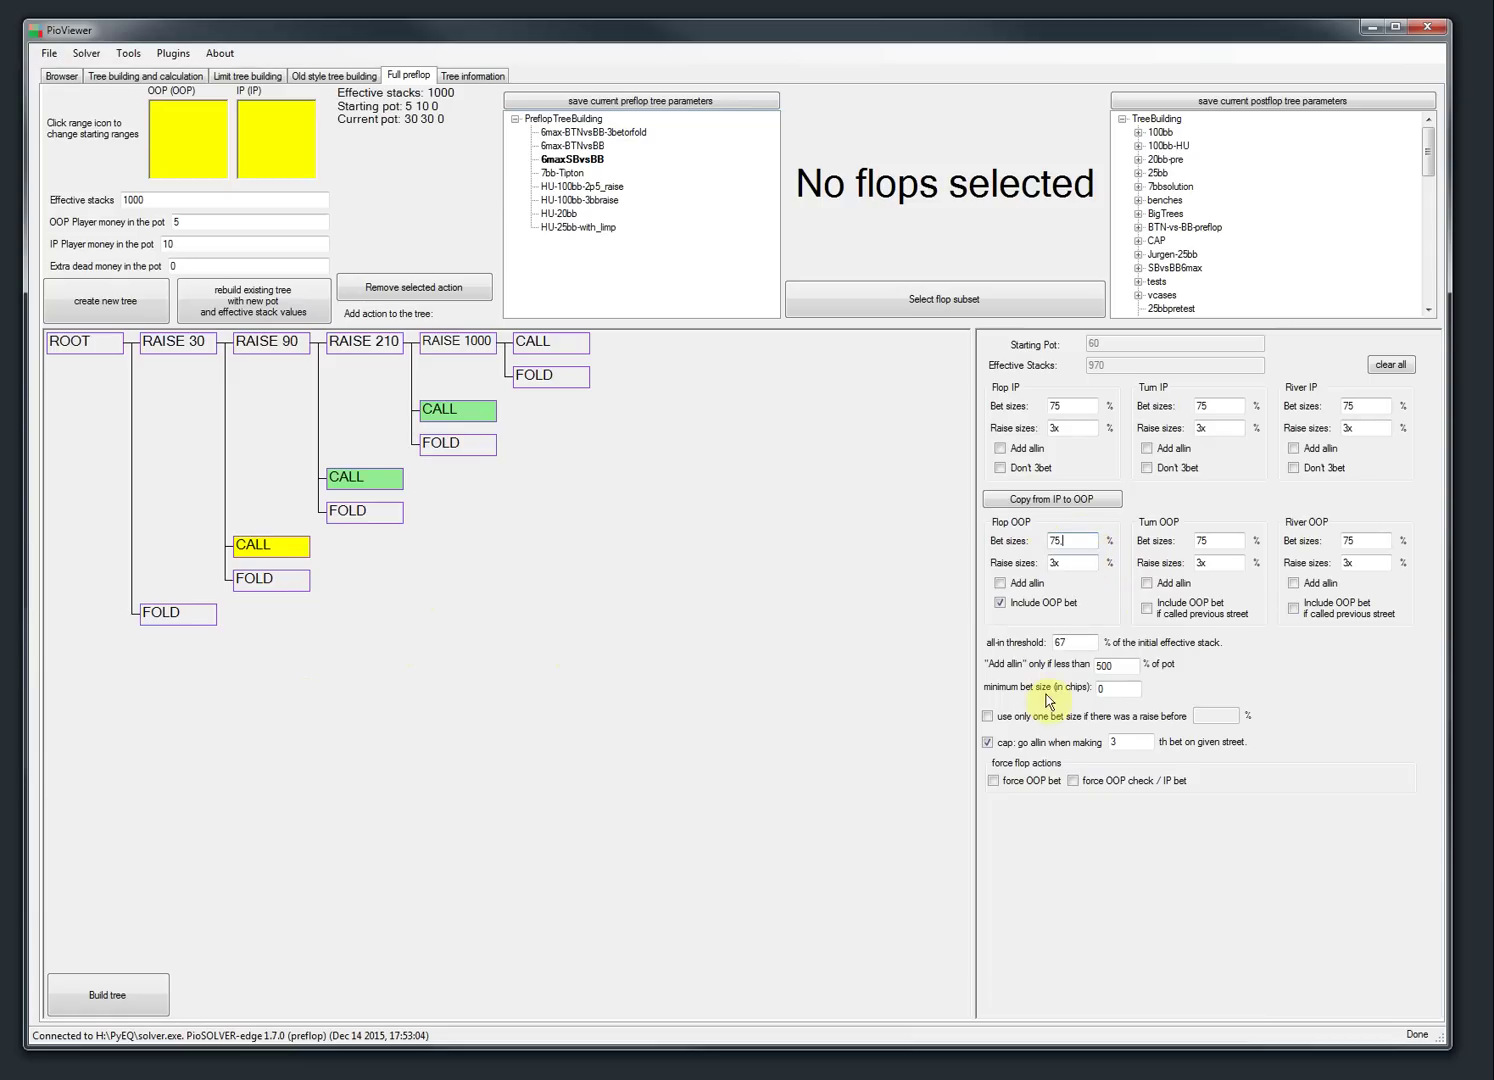
- Enable the all-in cap at the 3rd bet on a given street for the CALL node facing RAISE 90
double_click(1139, 741)
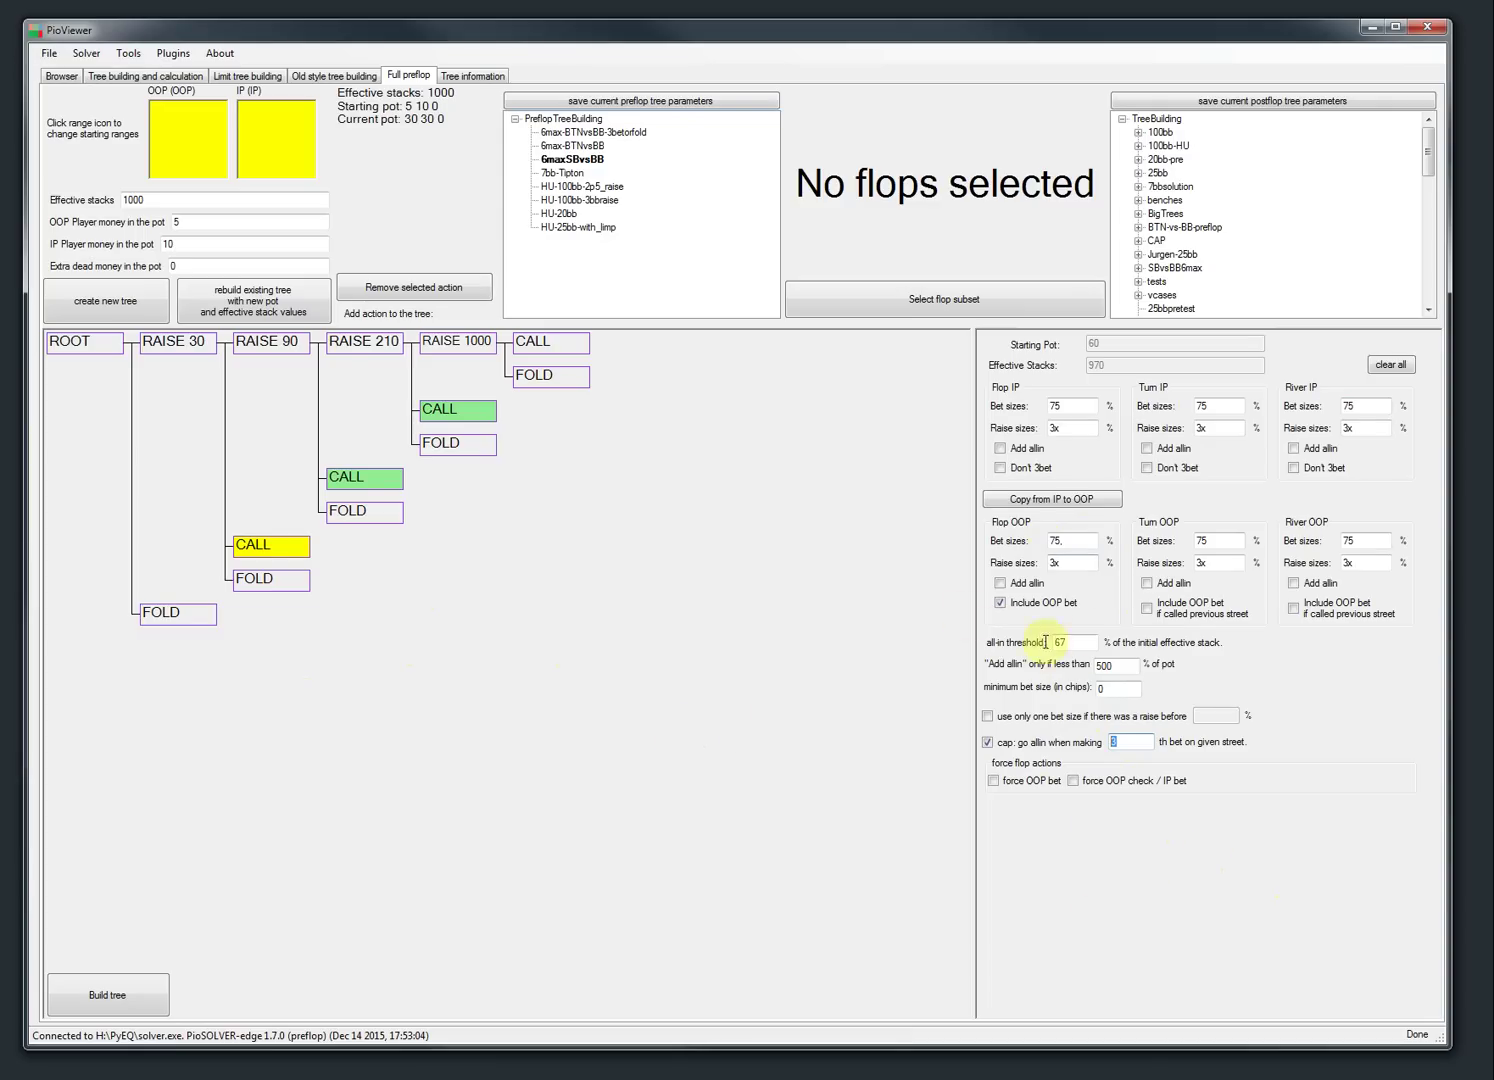
click(355, 482)
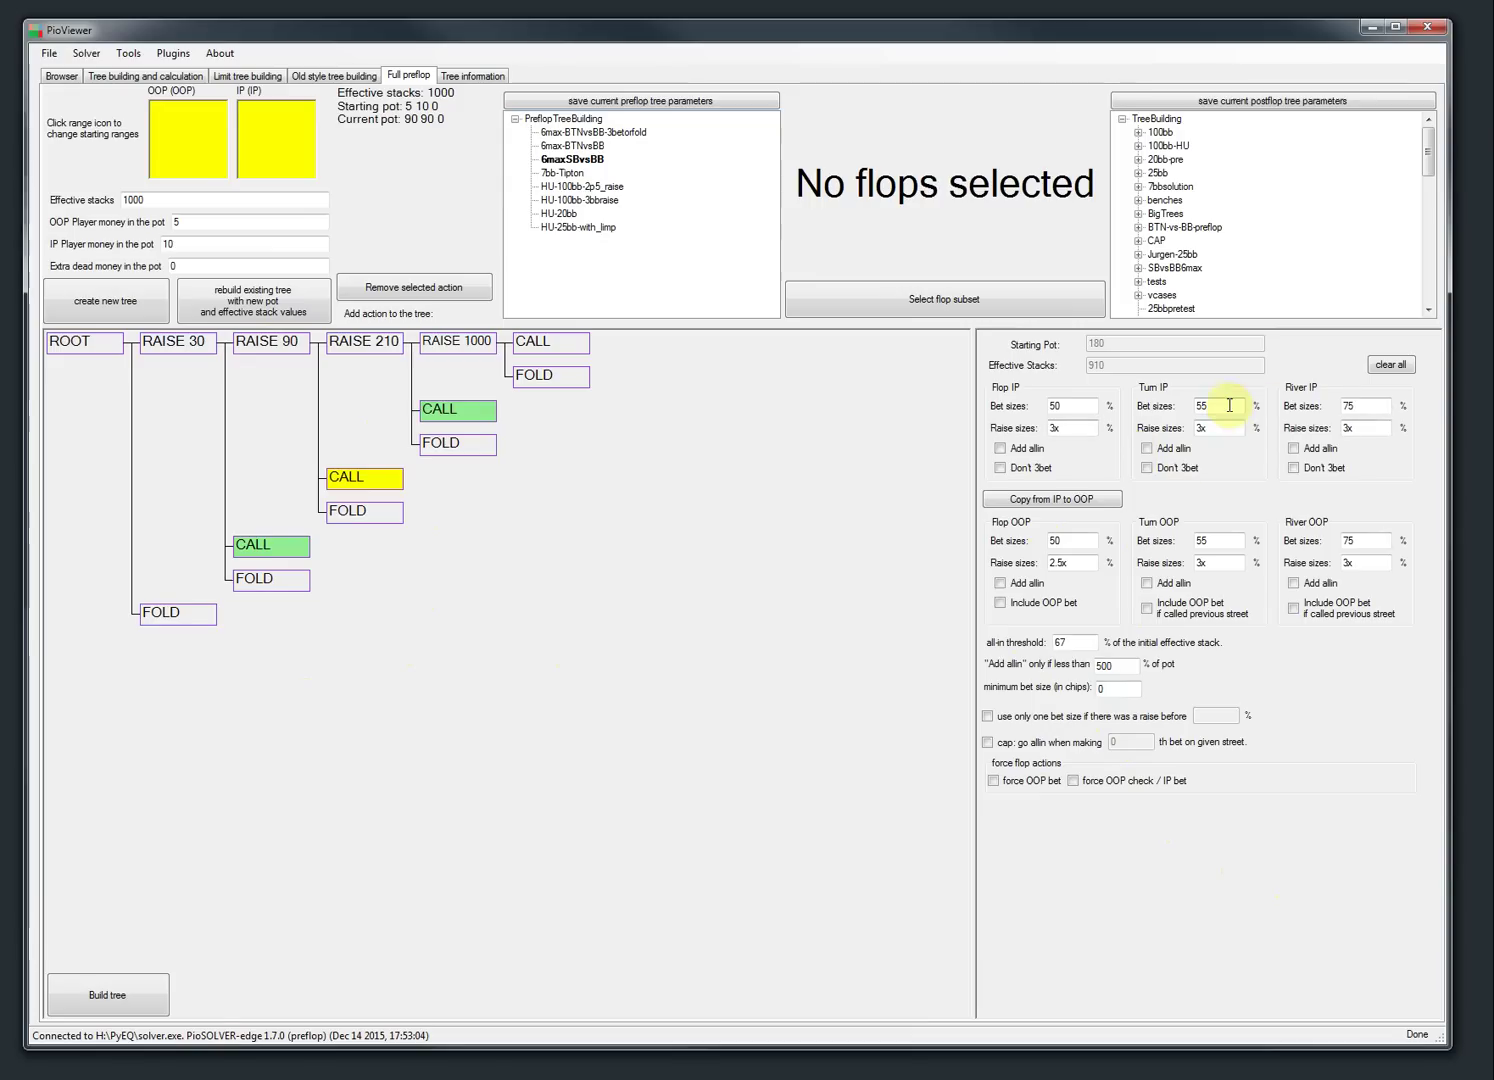
click(1012, 741)
key(Tab)
text(3)
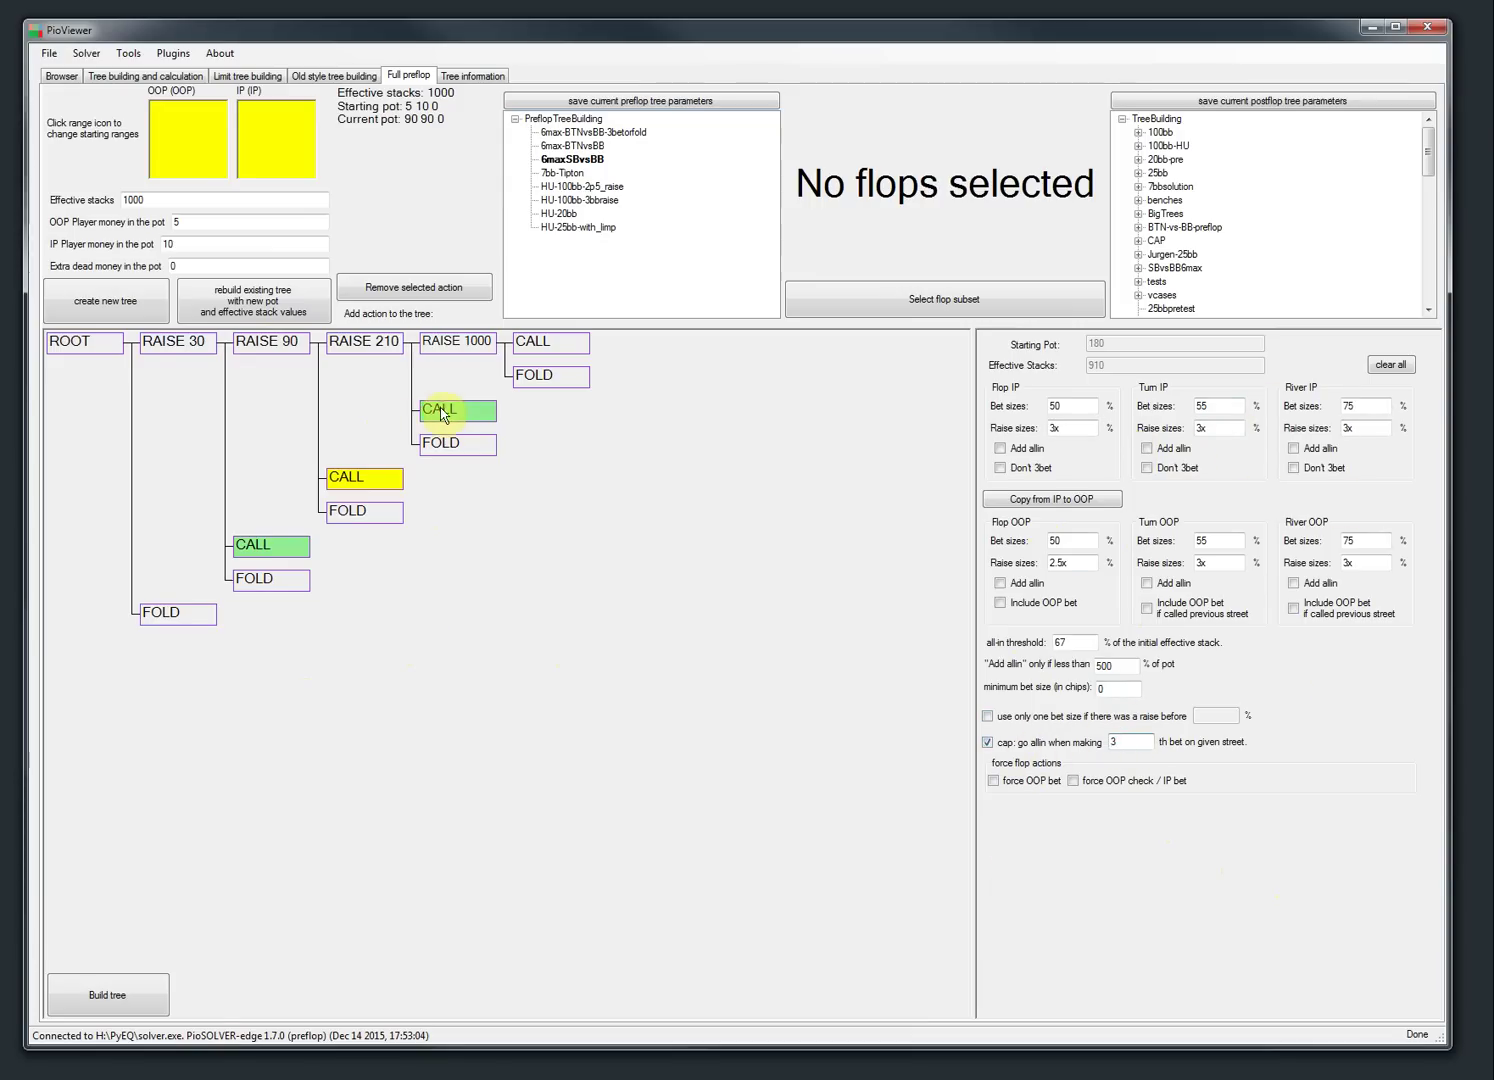
click(426, 418)
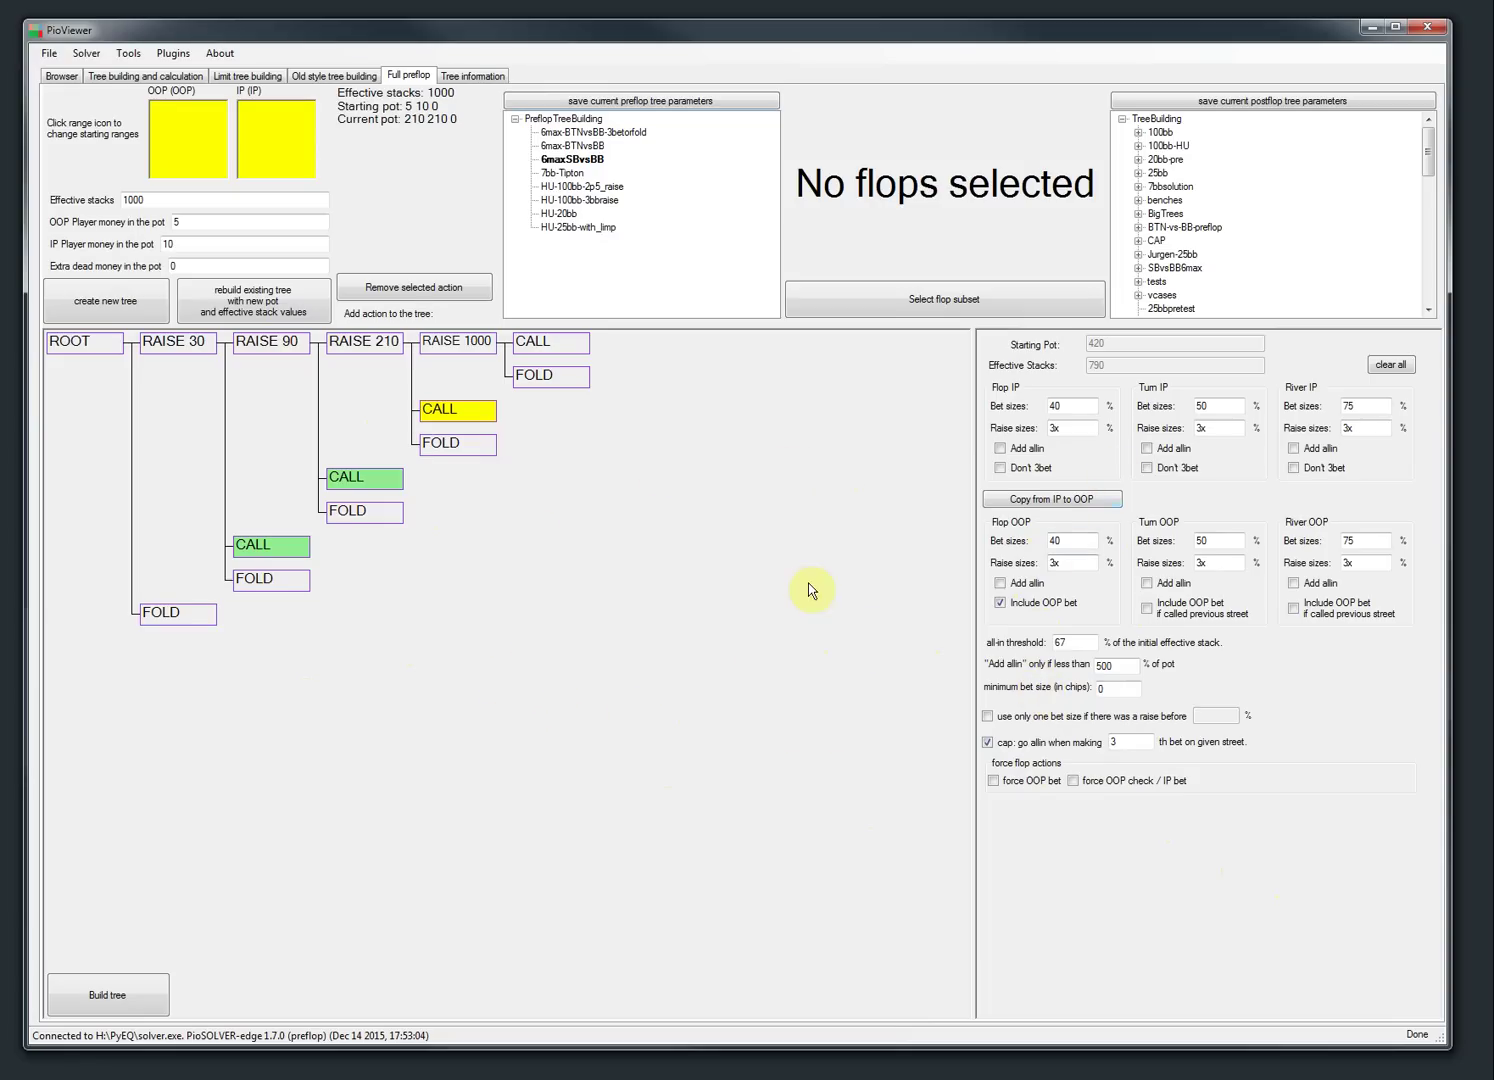
click(344, 481)
click(276, 542)
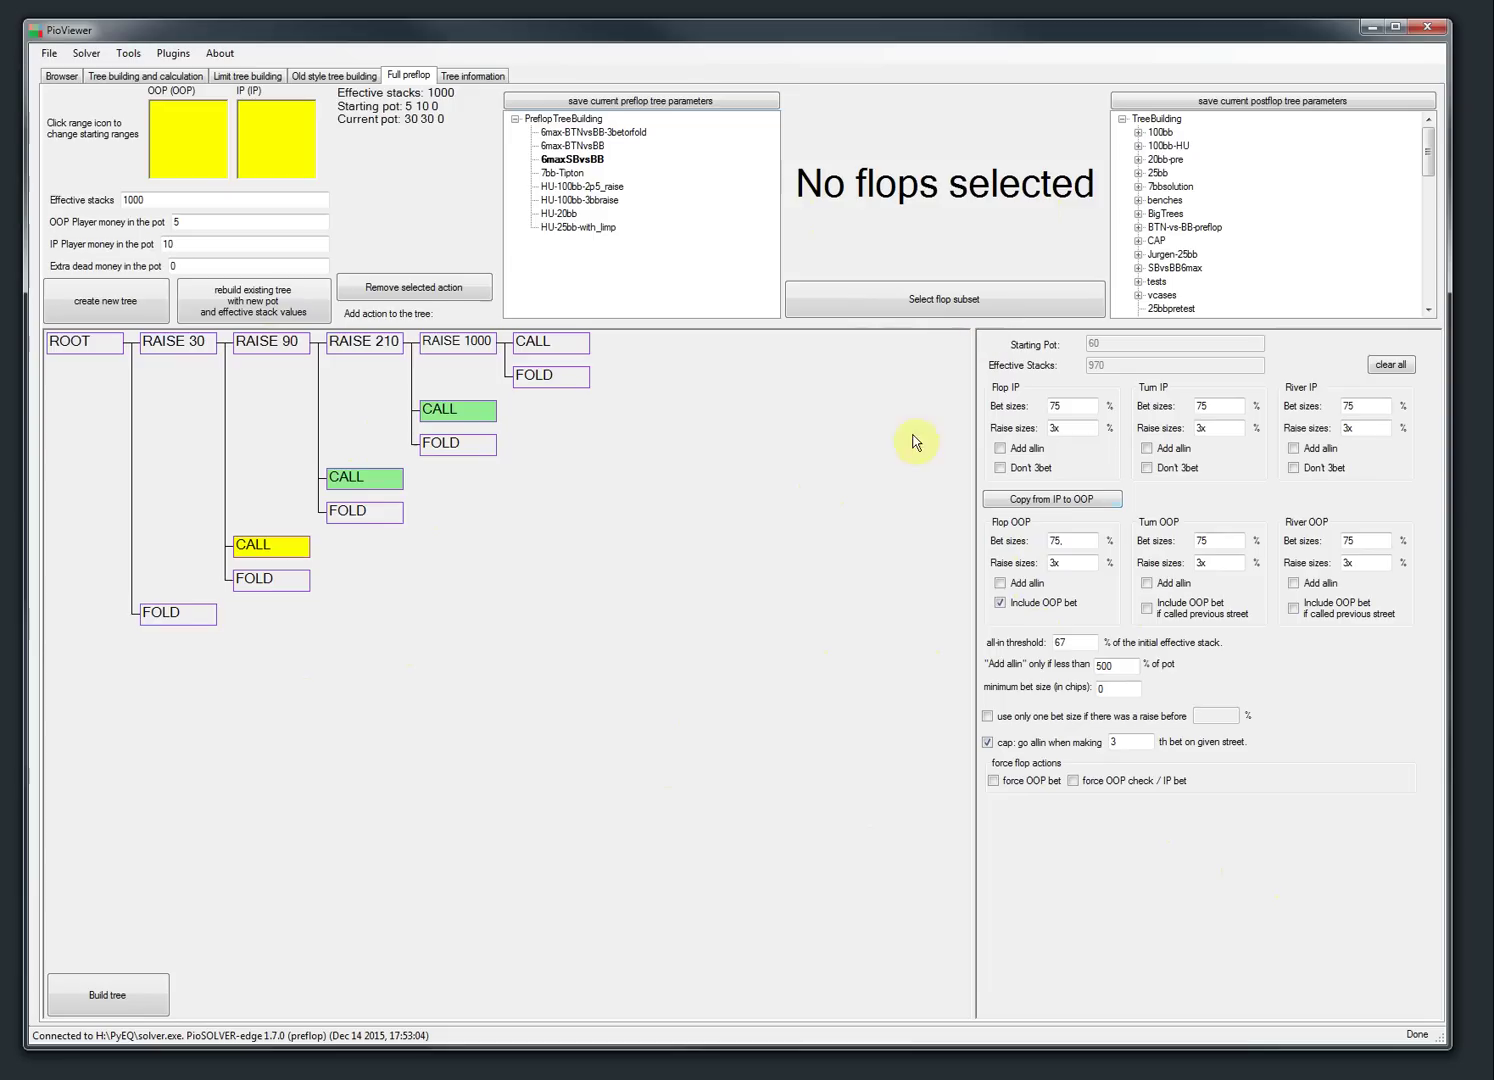
- Start selecting a flop subset and browse the numbered folders inside the subsets folder
click(928, 302)
drag(623, 57, 730, 299)
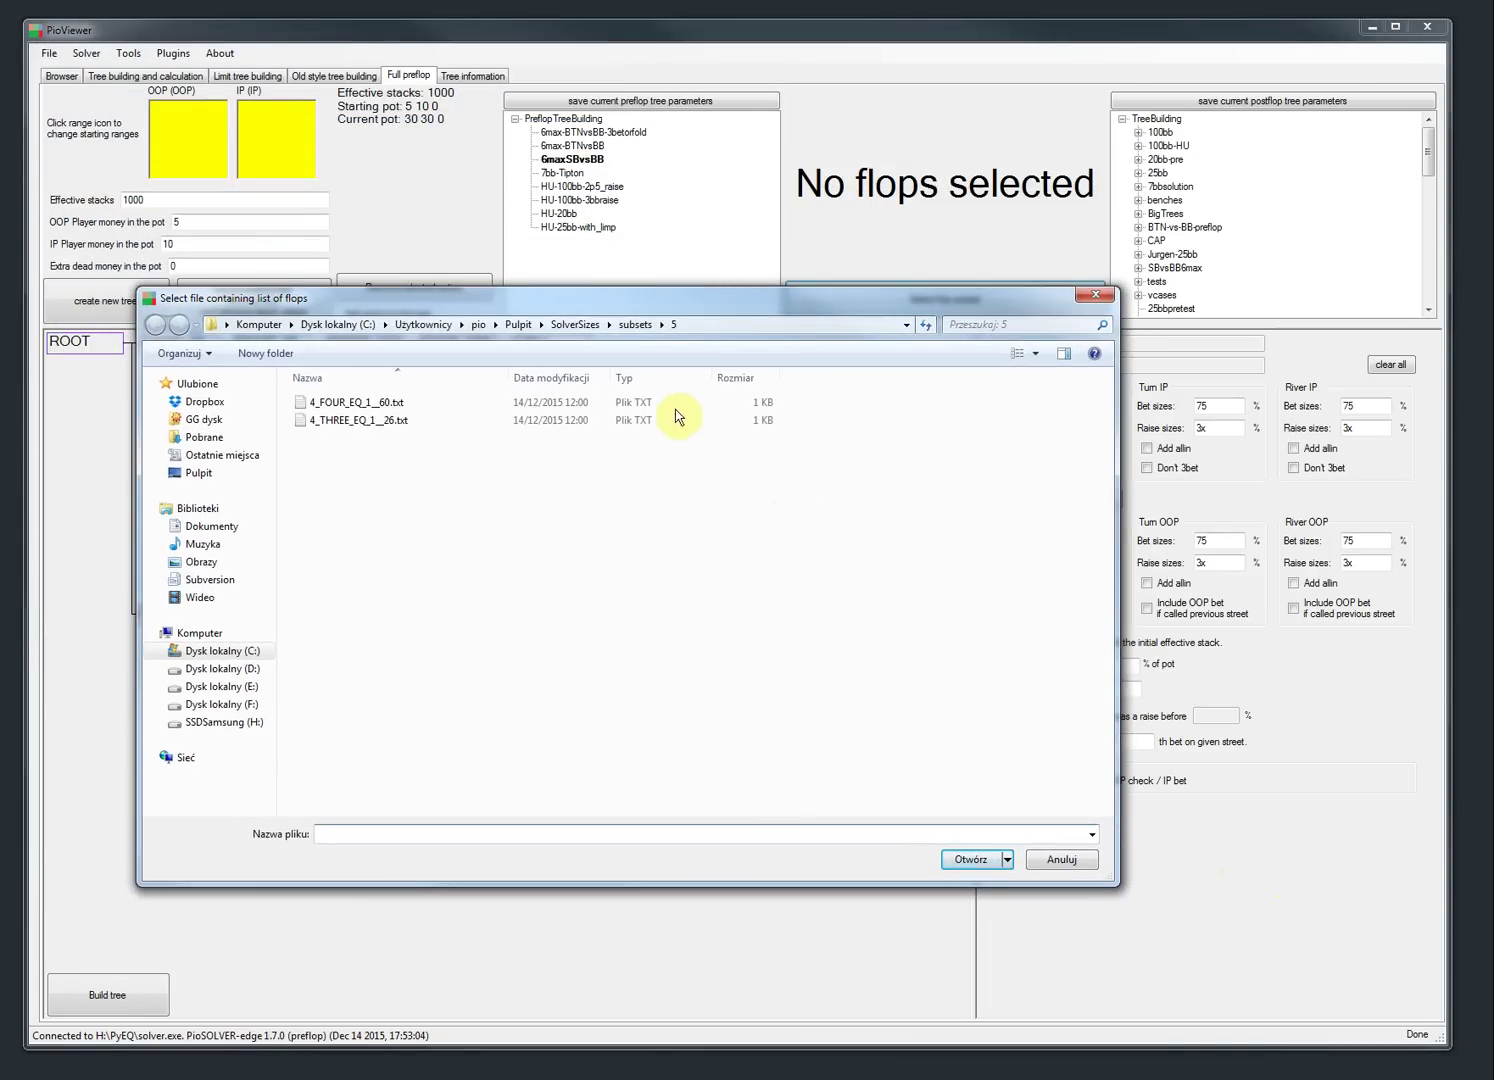
click(635, 324)
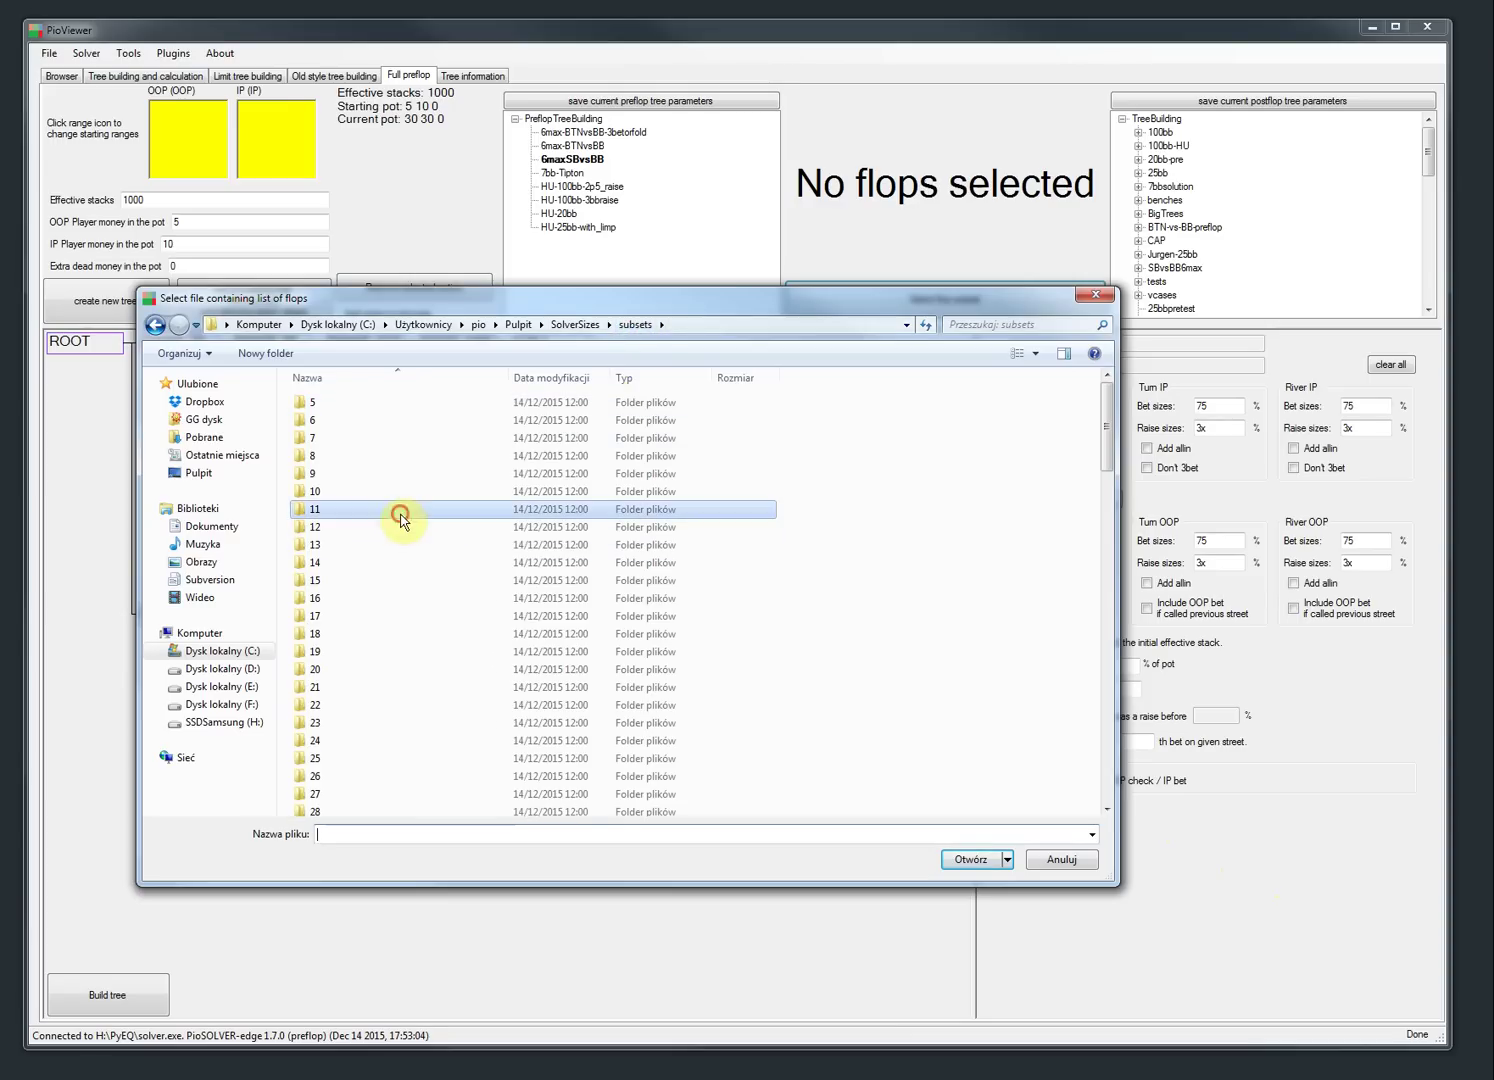
scroll(445, 545, down, 15)
scroll(480, 580, up, 13)
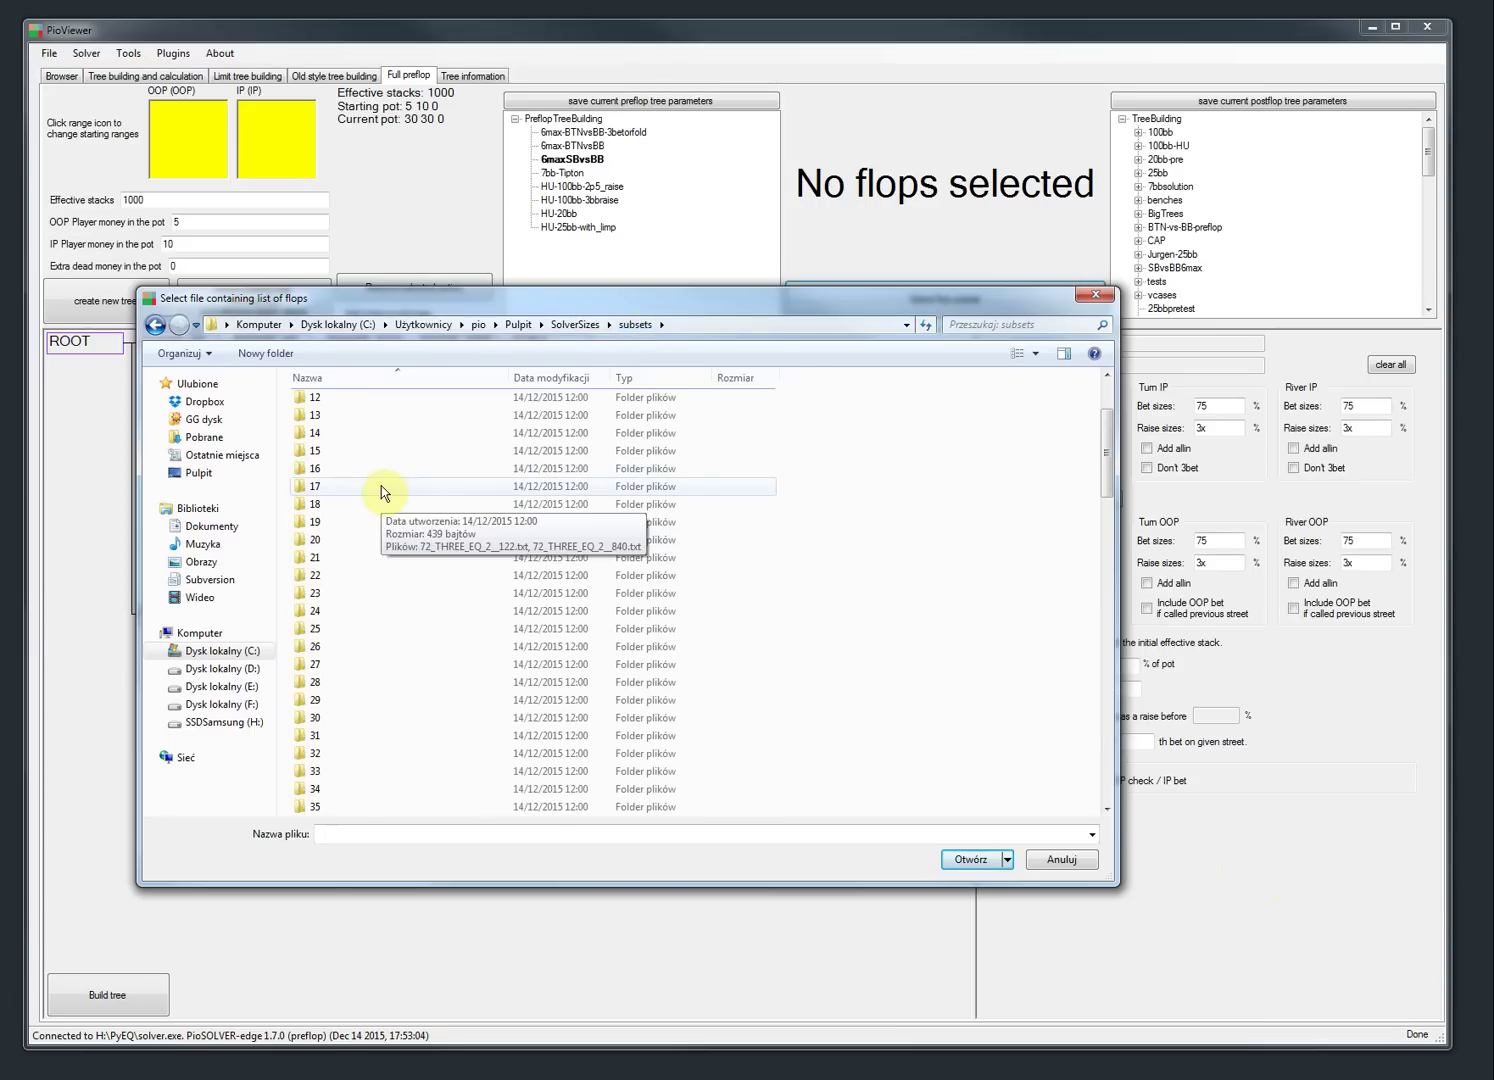
scroll(361, 462, up, 2)
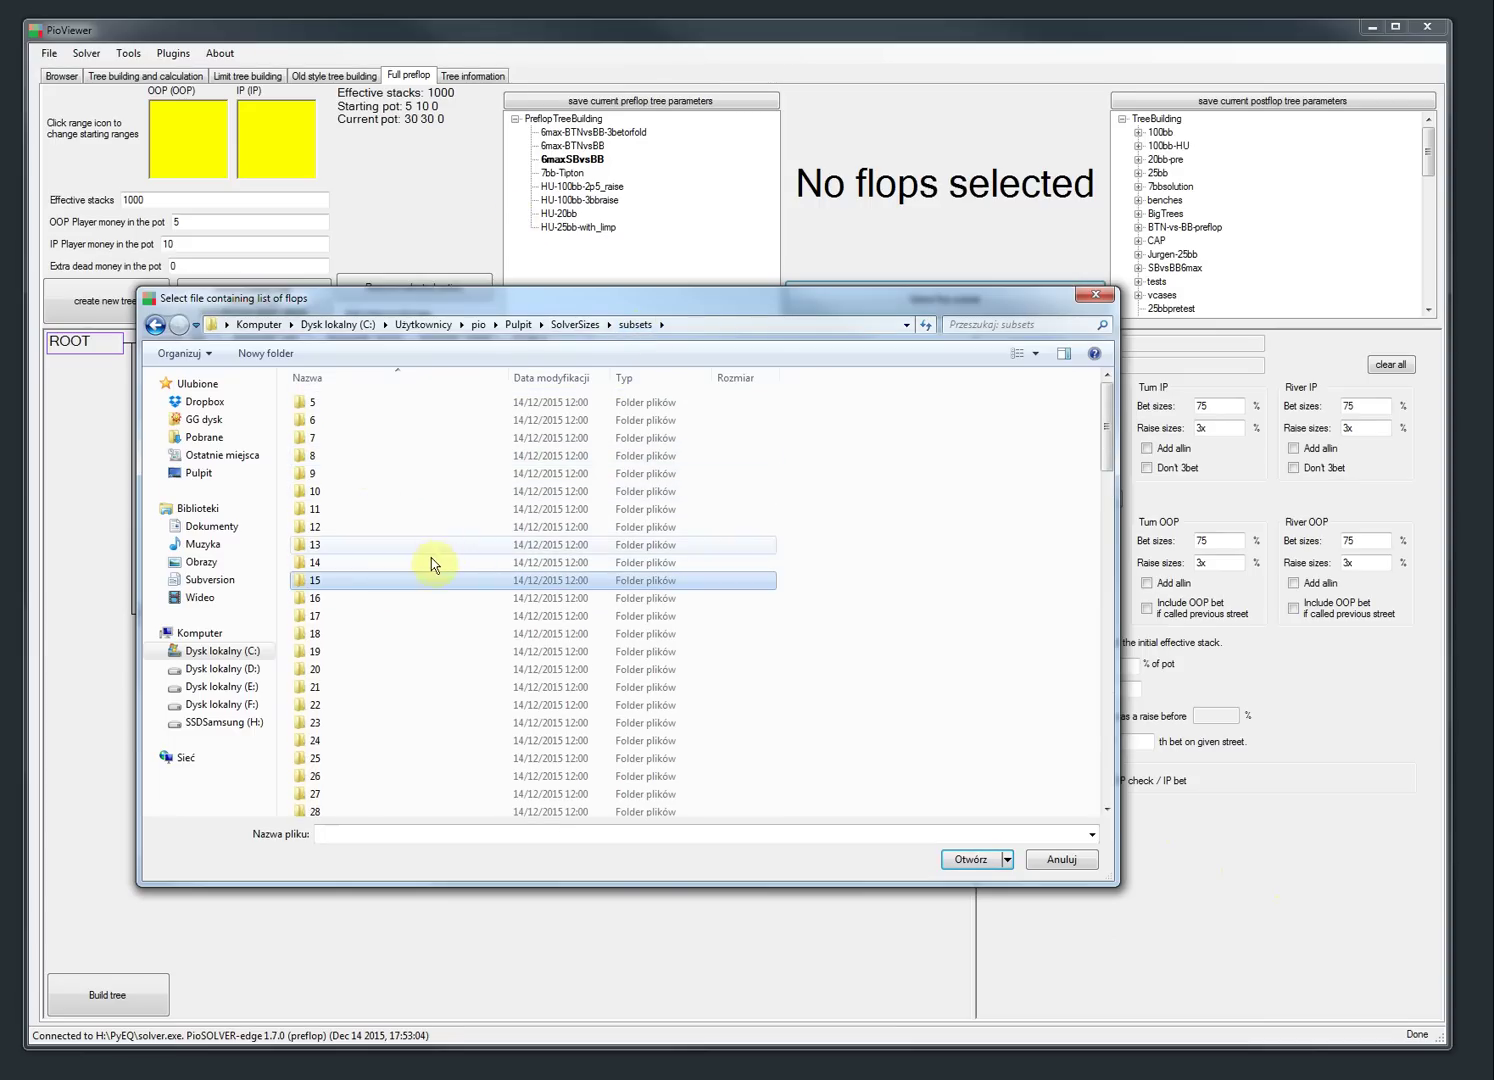
- Examine the flop list files in subset folder 8 and return to the subsets folder
click(356, 456)
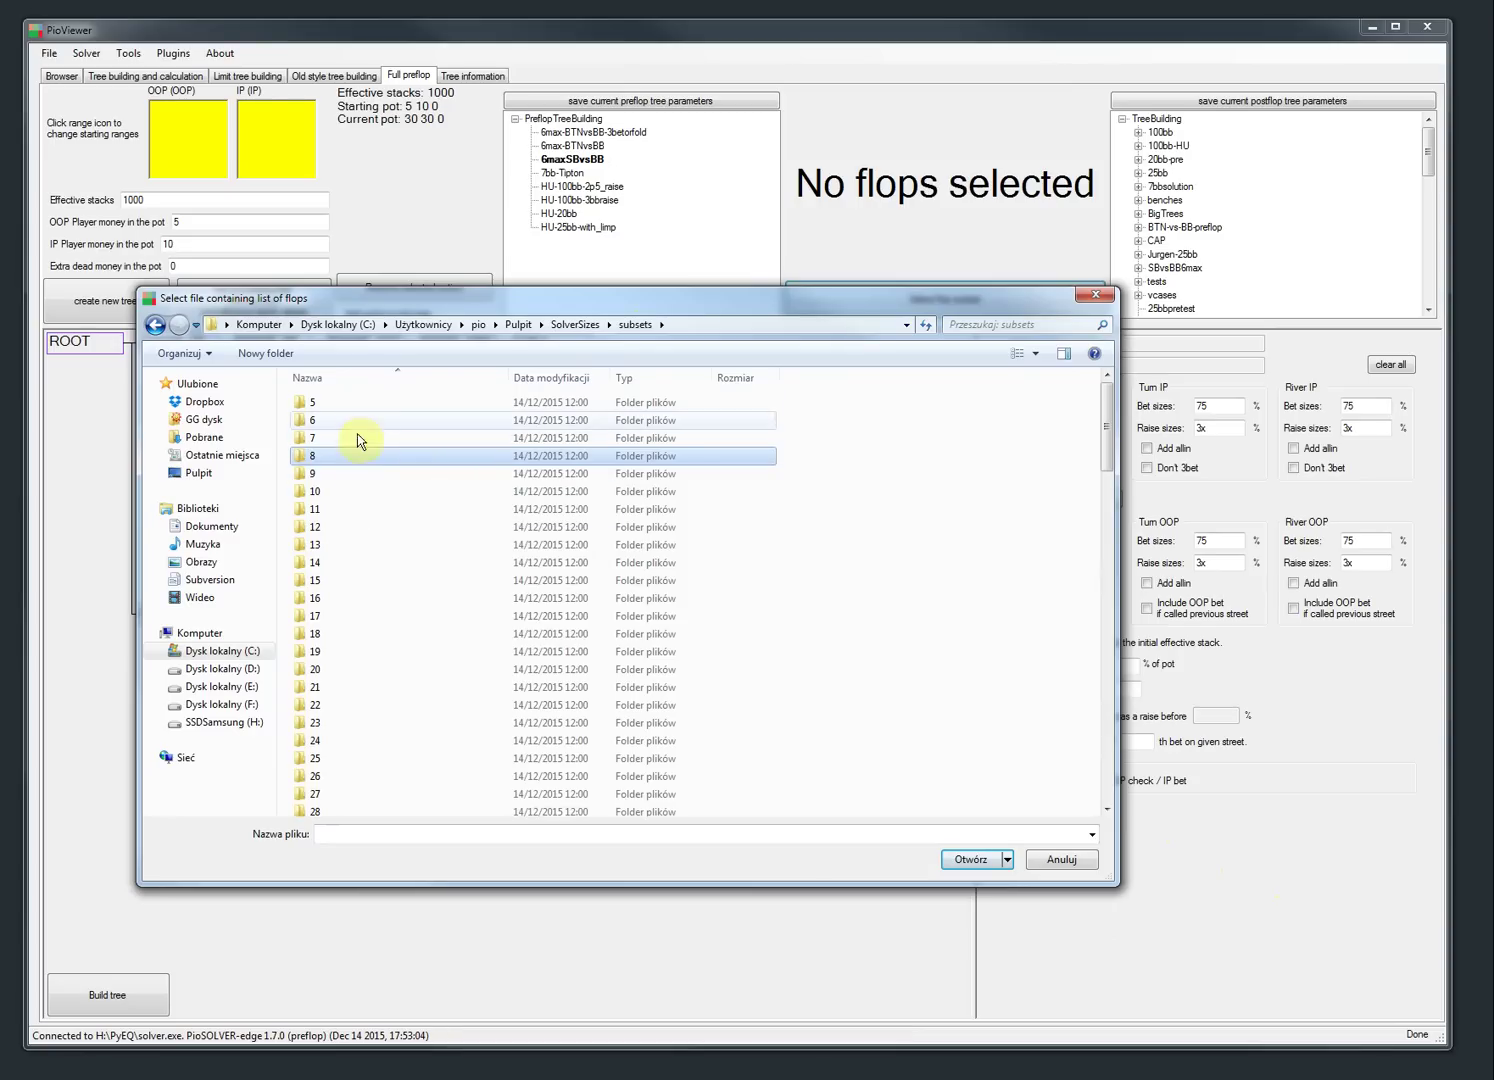
click(368, 563)
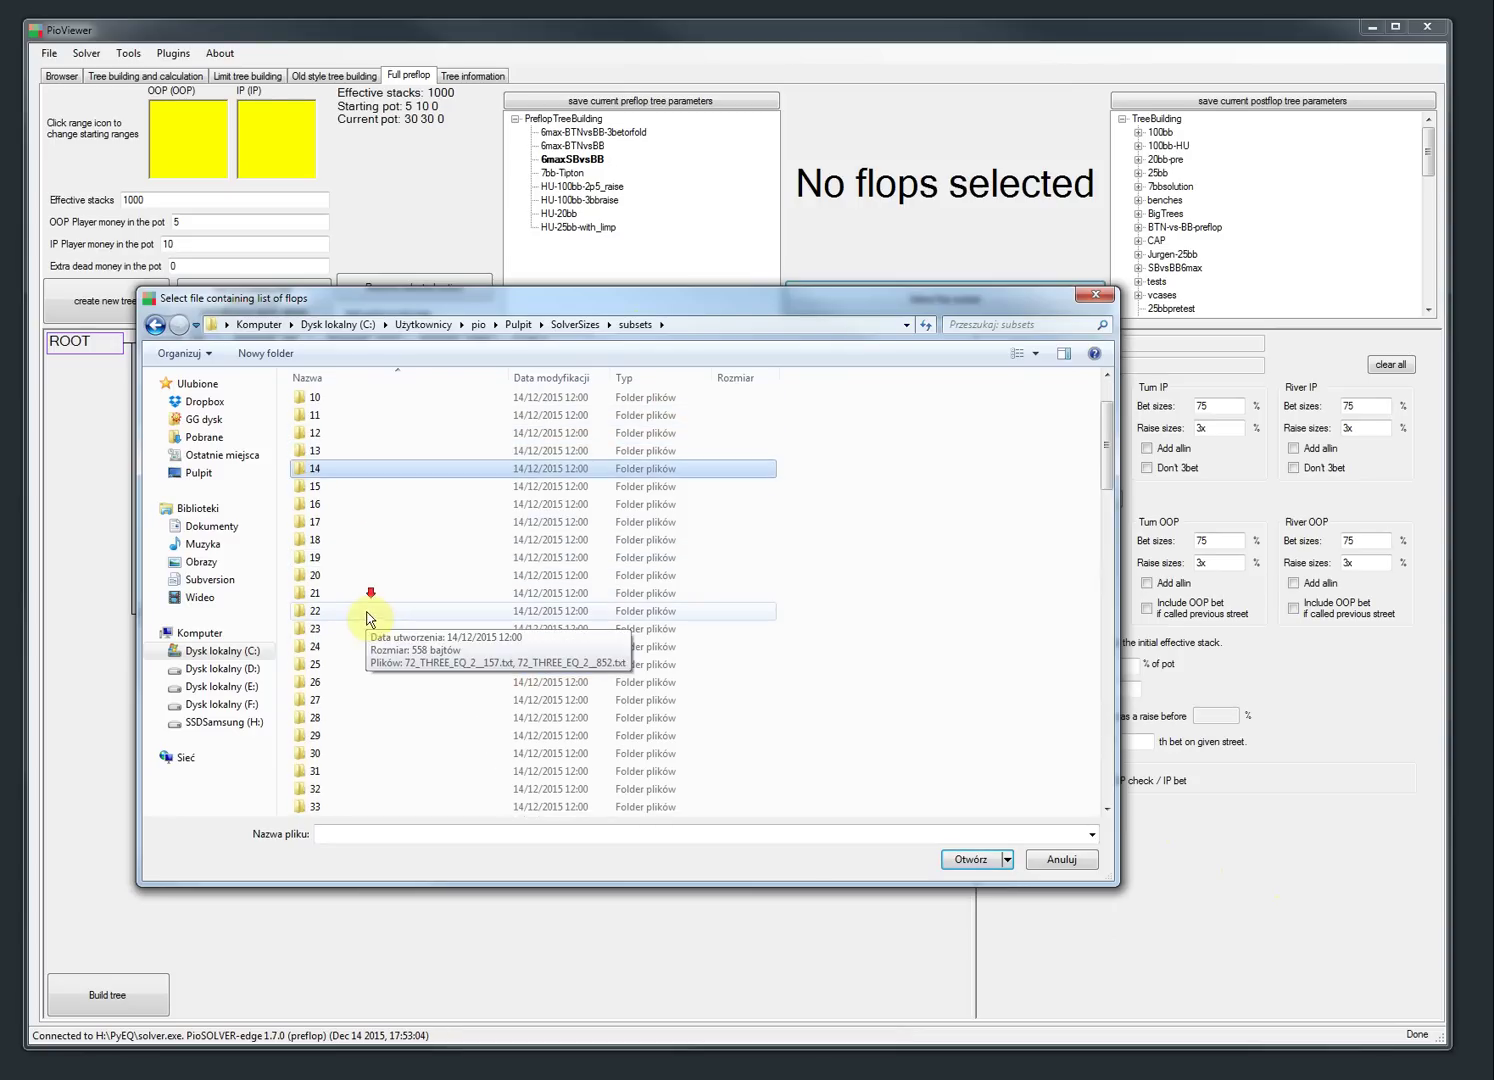
double_click(358, 456)
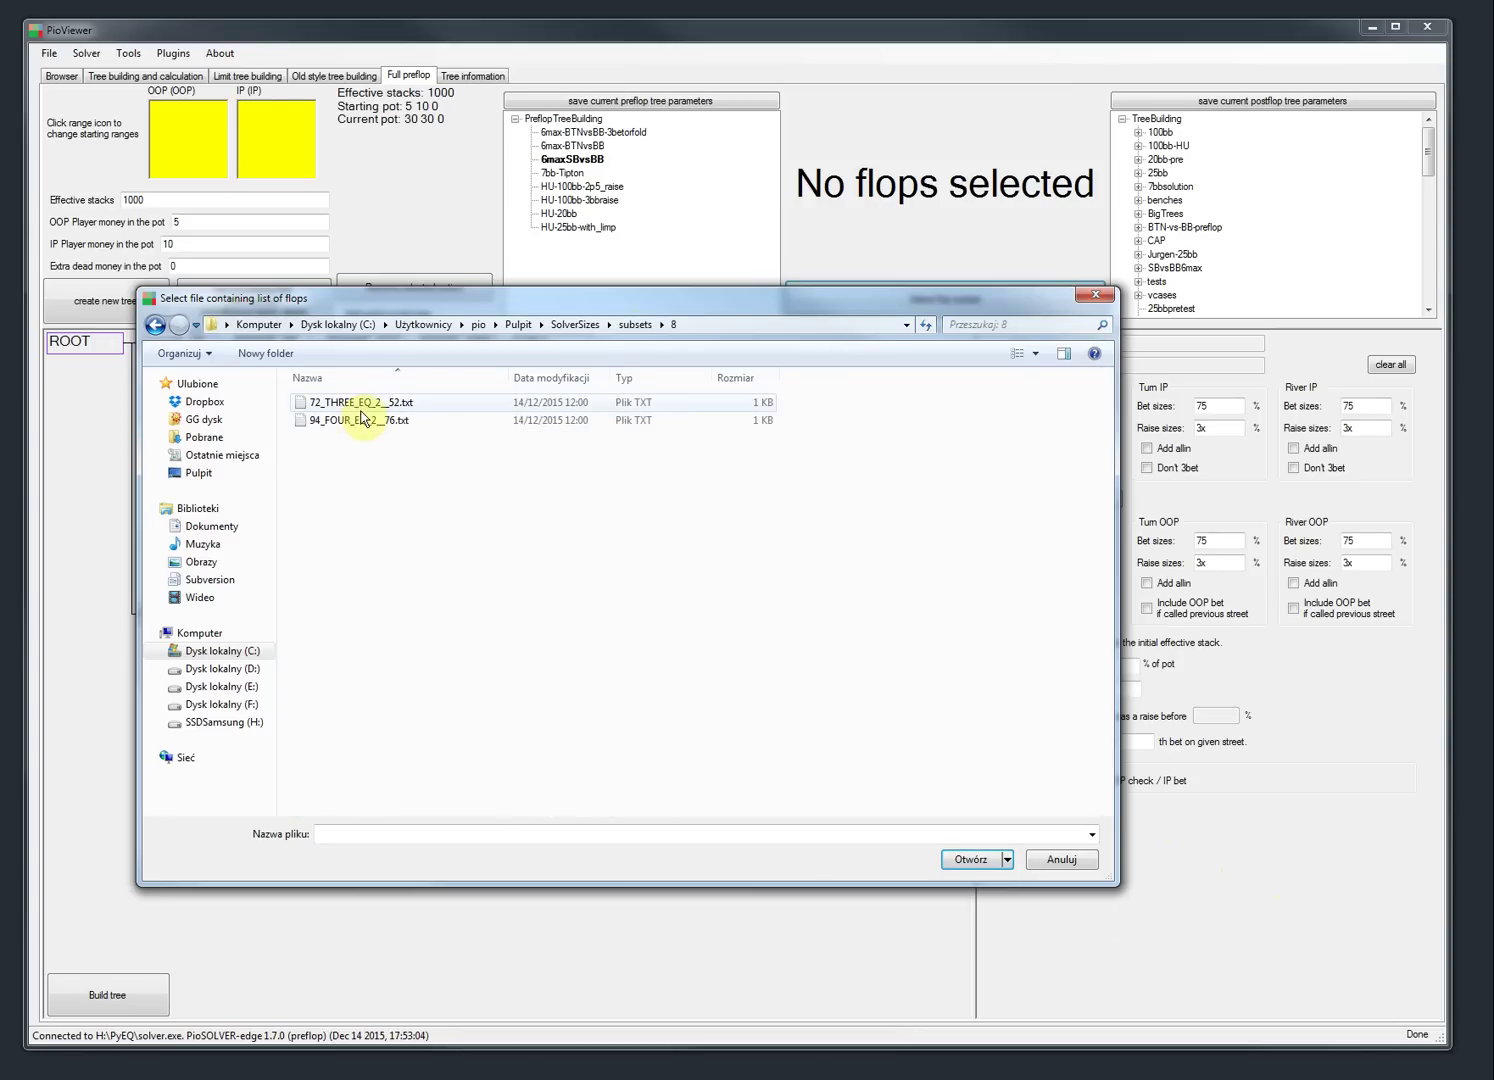
click(153, 325)
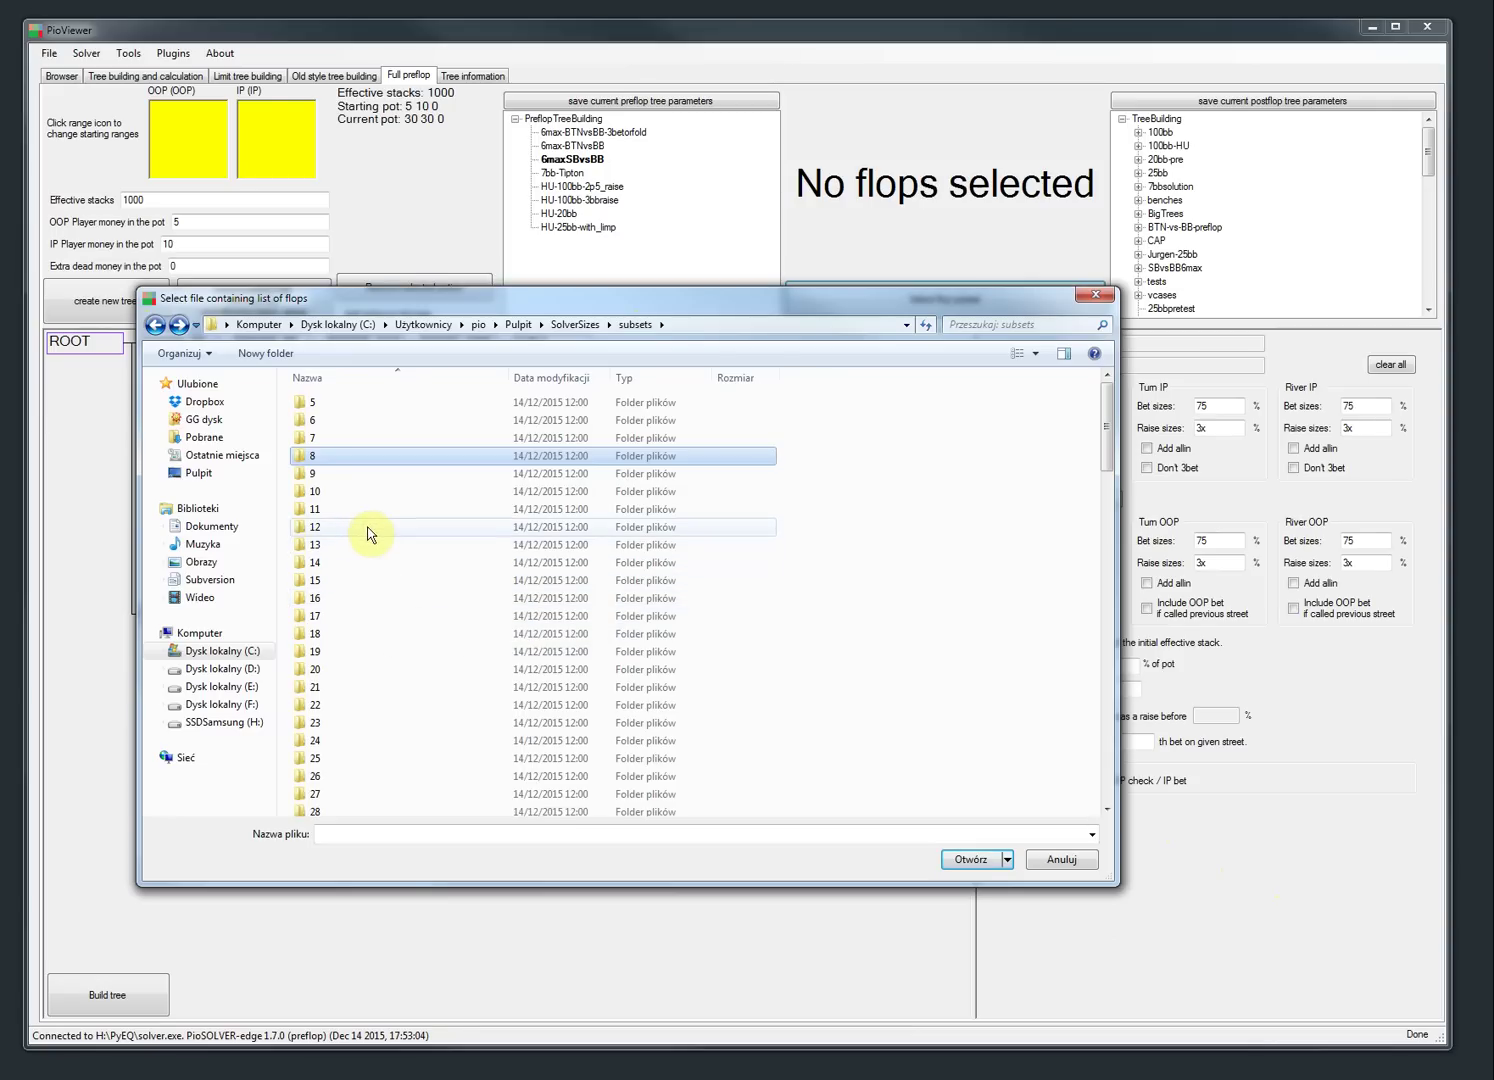
- Load the flop subset file 4_THREE_EQ_1__69.txt from subset folder 10
click(347, 492)
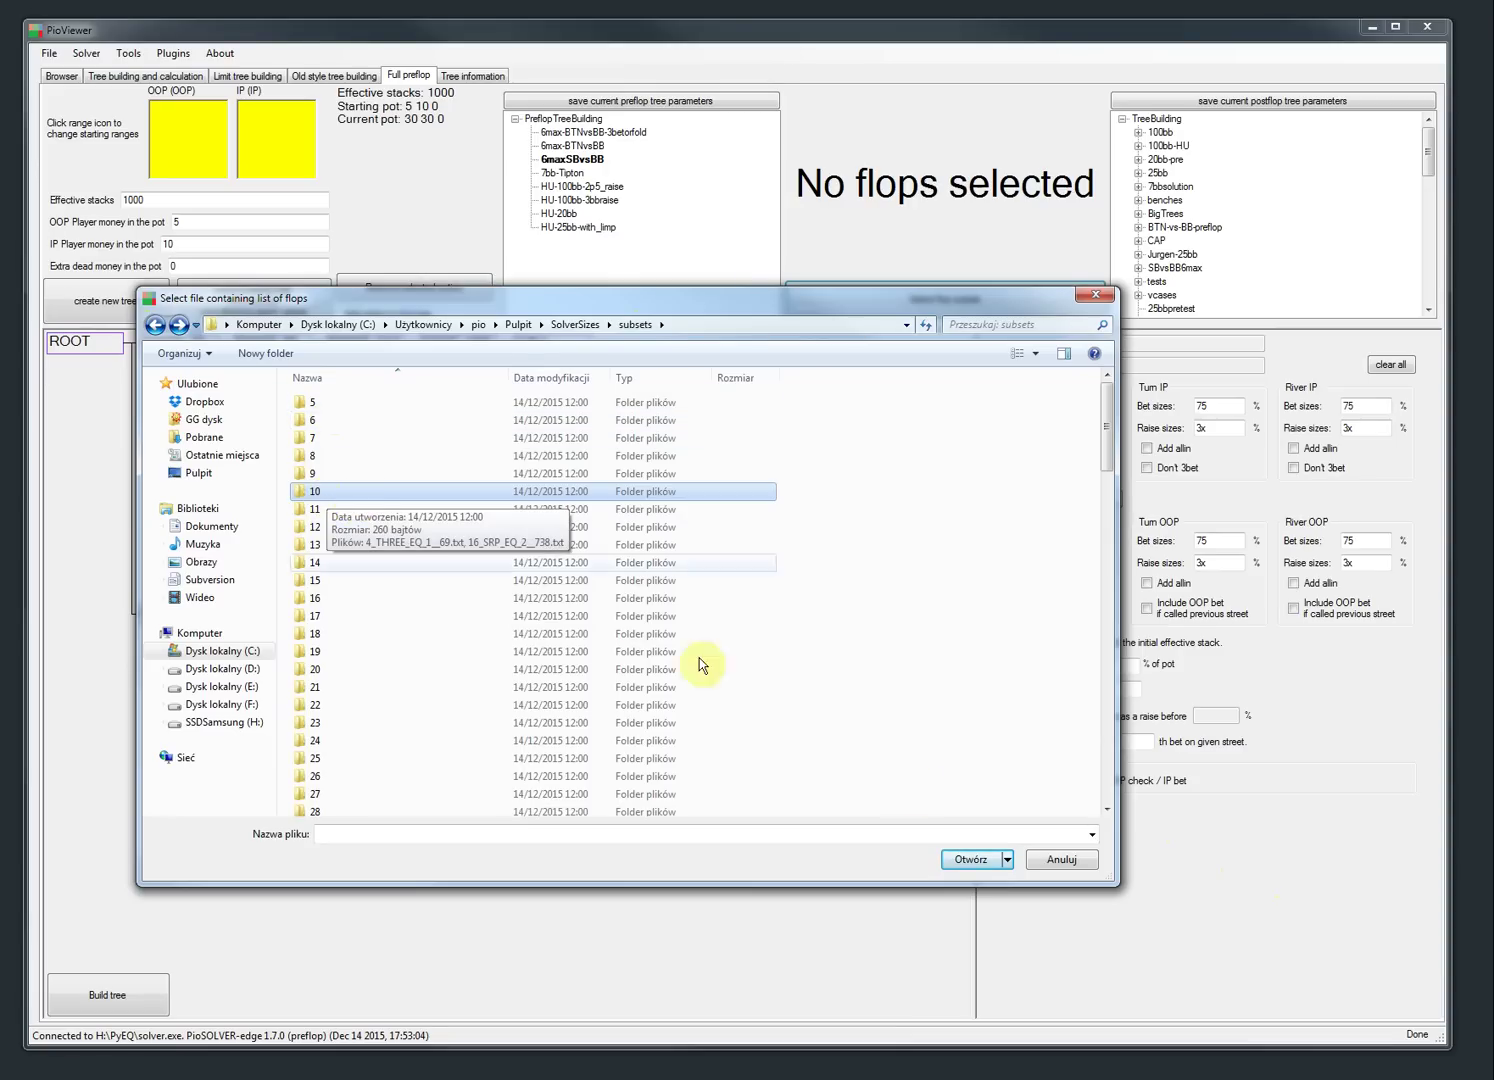
double_click(344, 497)
double_click(345, 402)
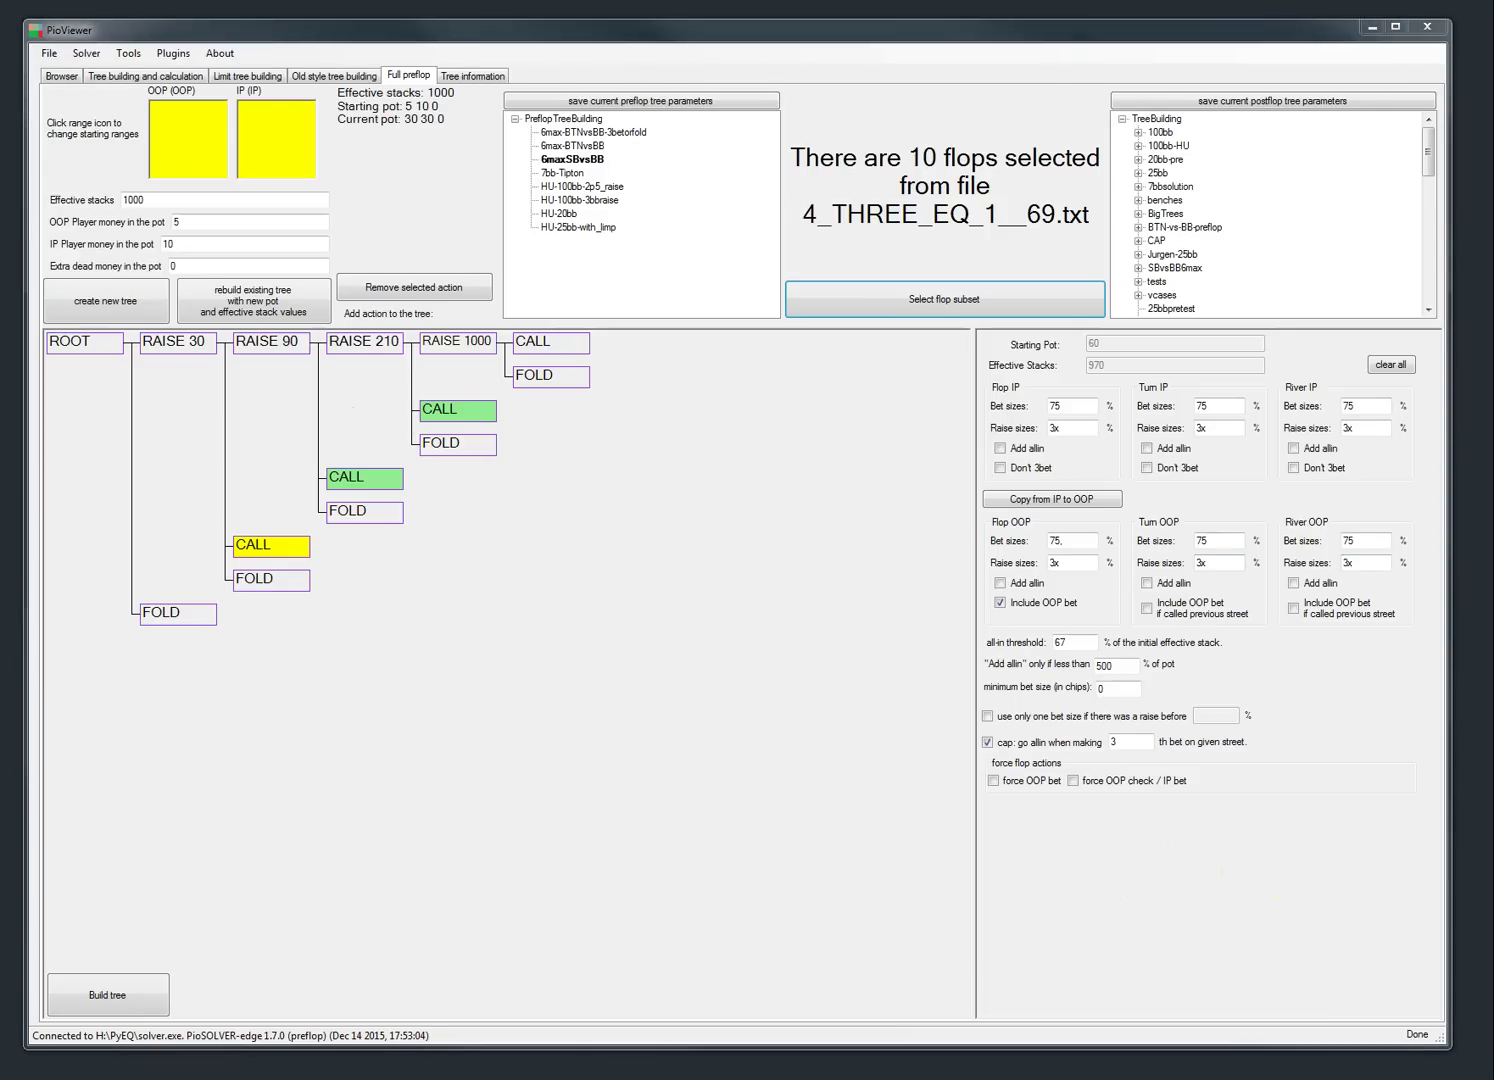
- Build the preflop tree with the selected flops and switch to Windows Task Manager
drag(431, 348, 1136, 312)
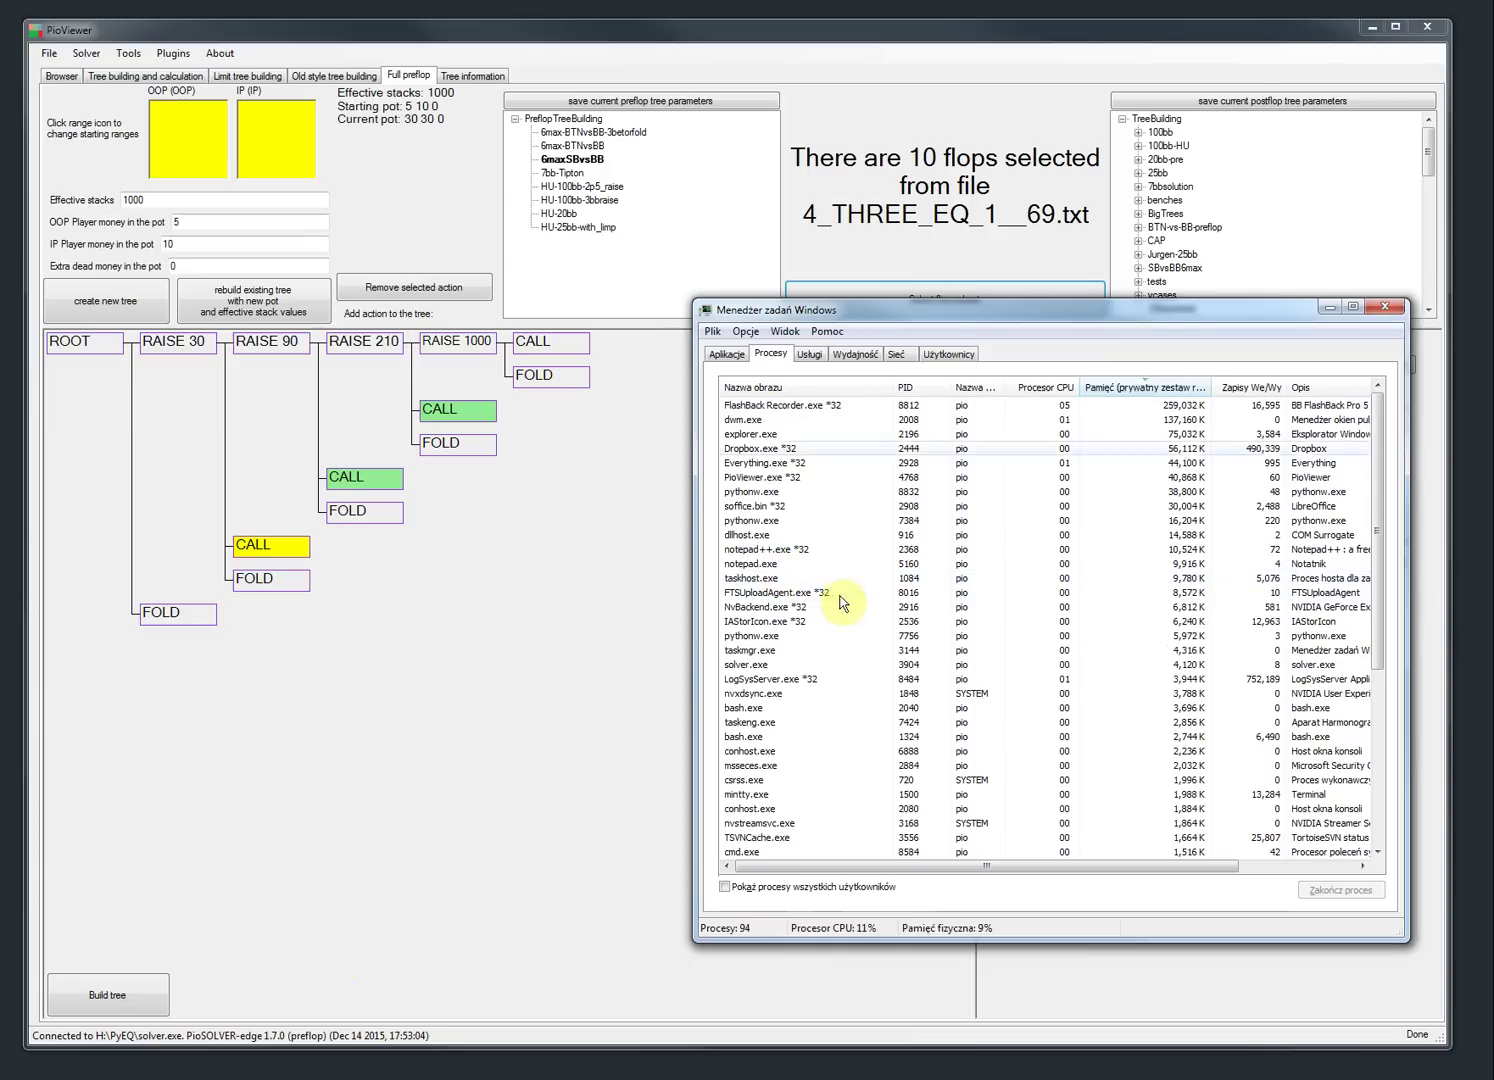
click(107, 995)
key(alt+Tab)
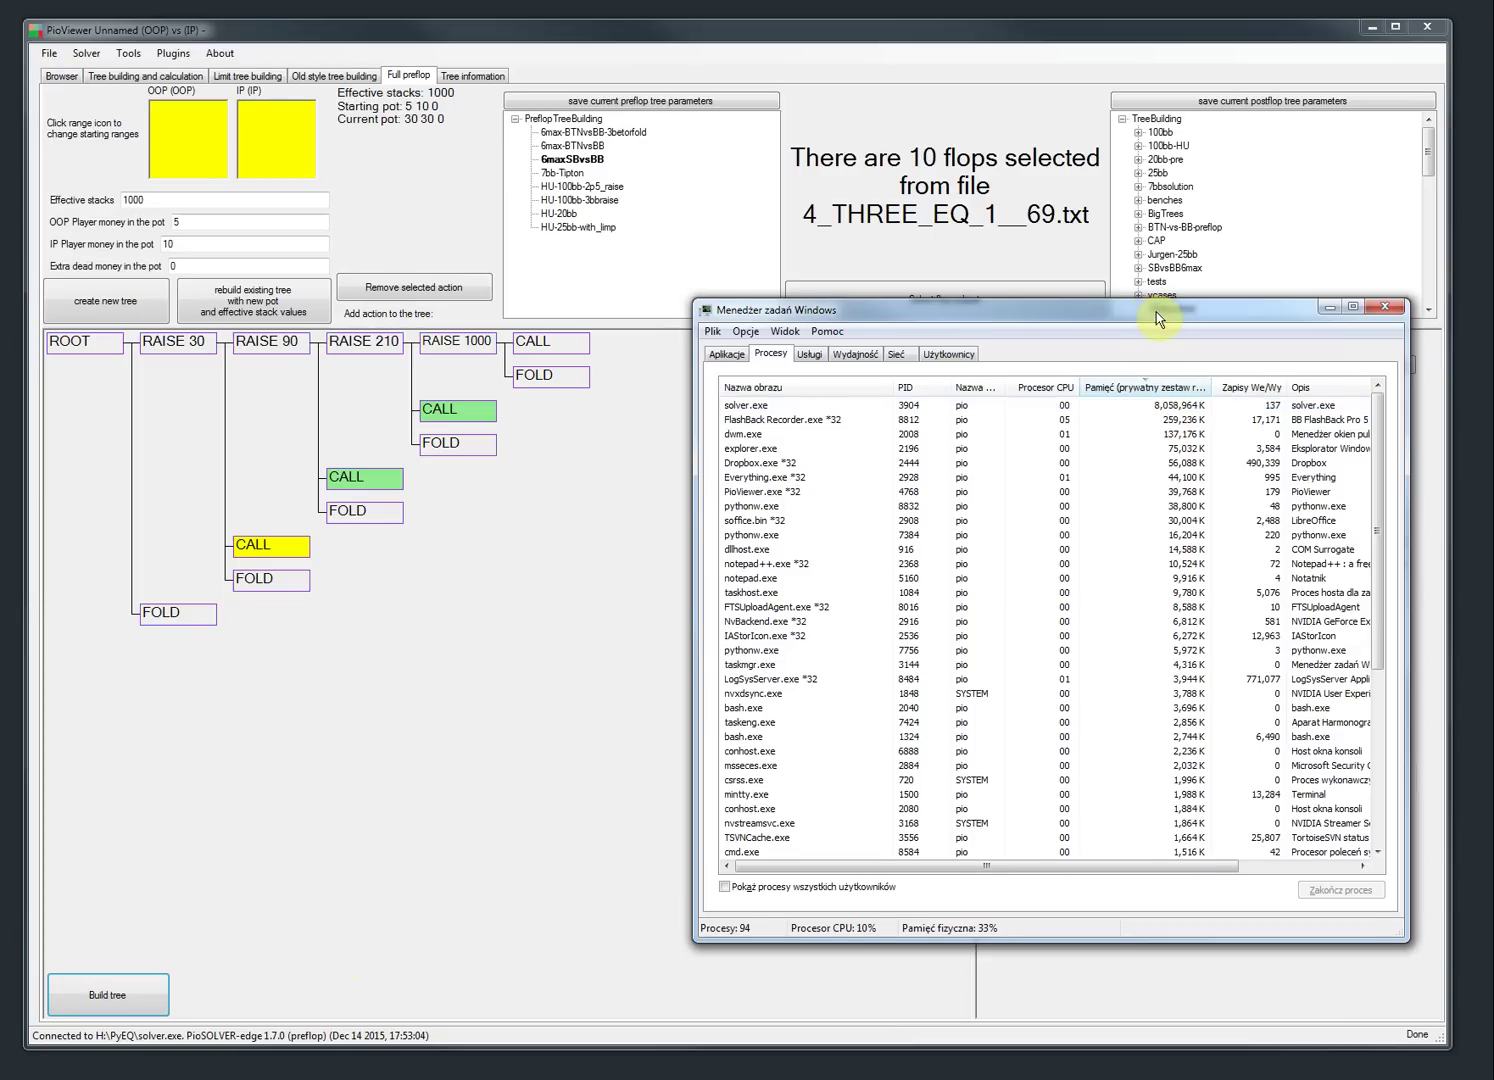
- Examine the memory use of the solver.exe process in Task Manager, and minimise Task Manager
drag(1156, 312, 1137, 318)
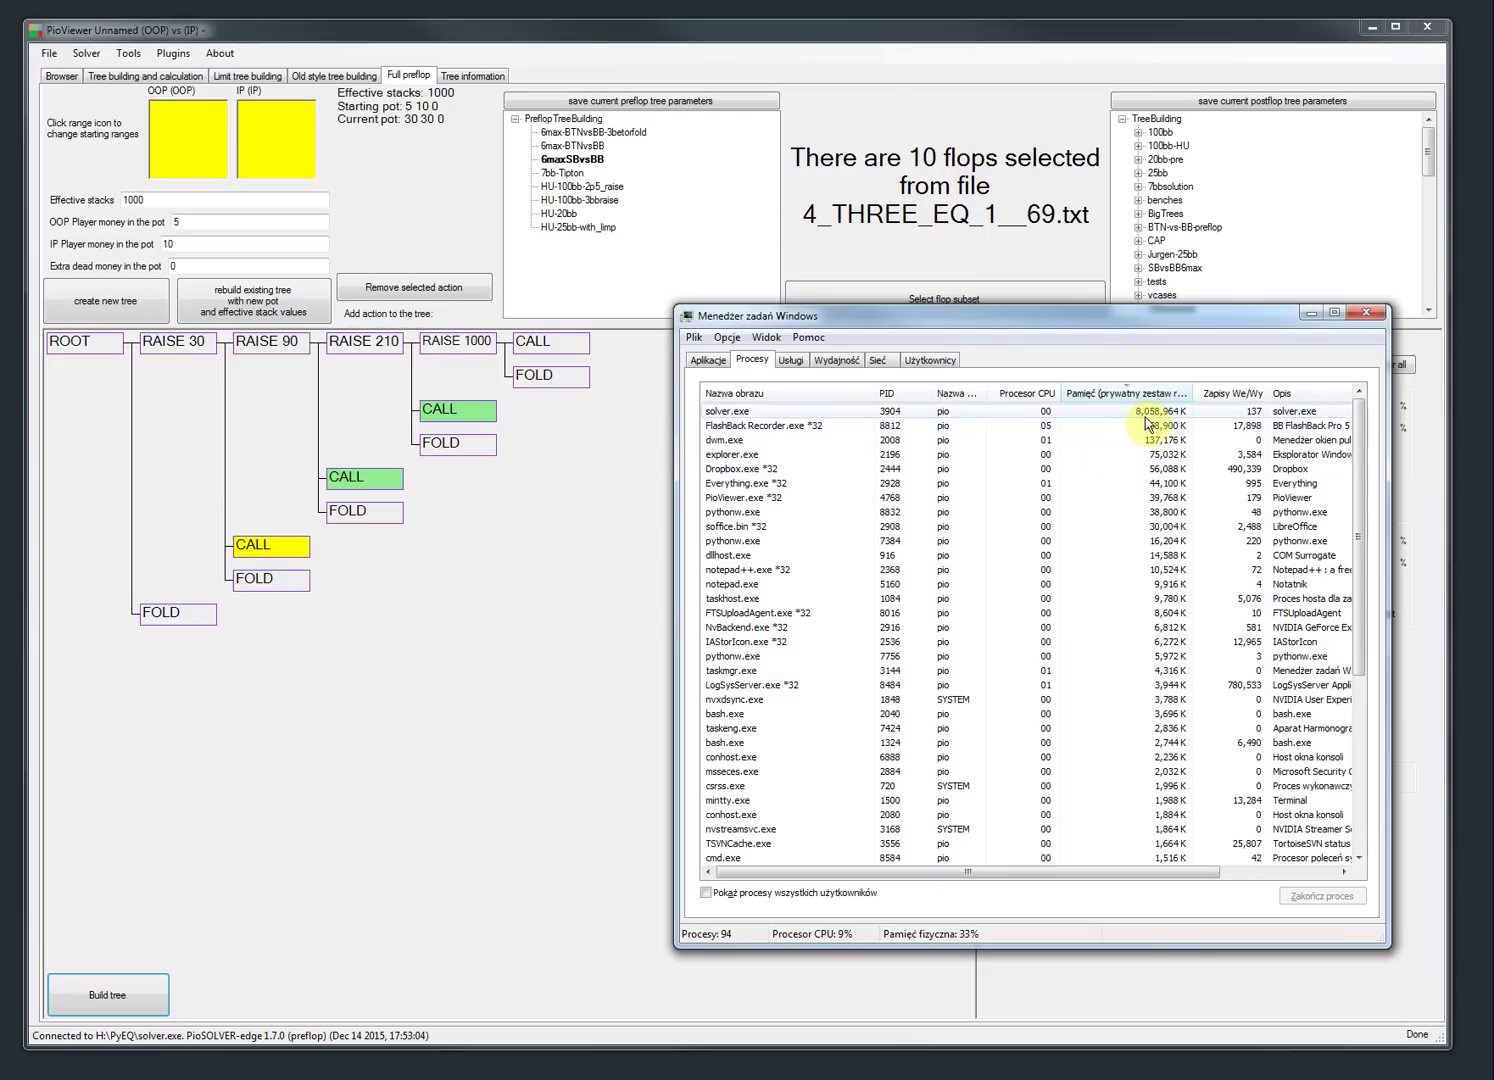
drag(1283, 320, 1246, 326)
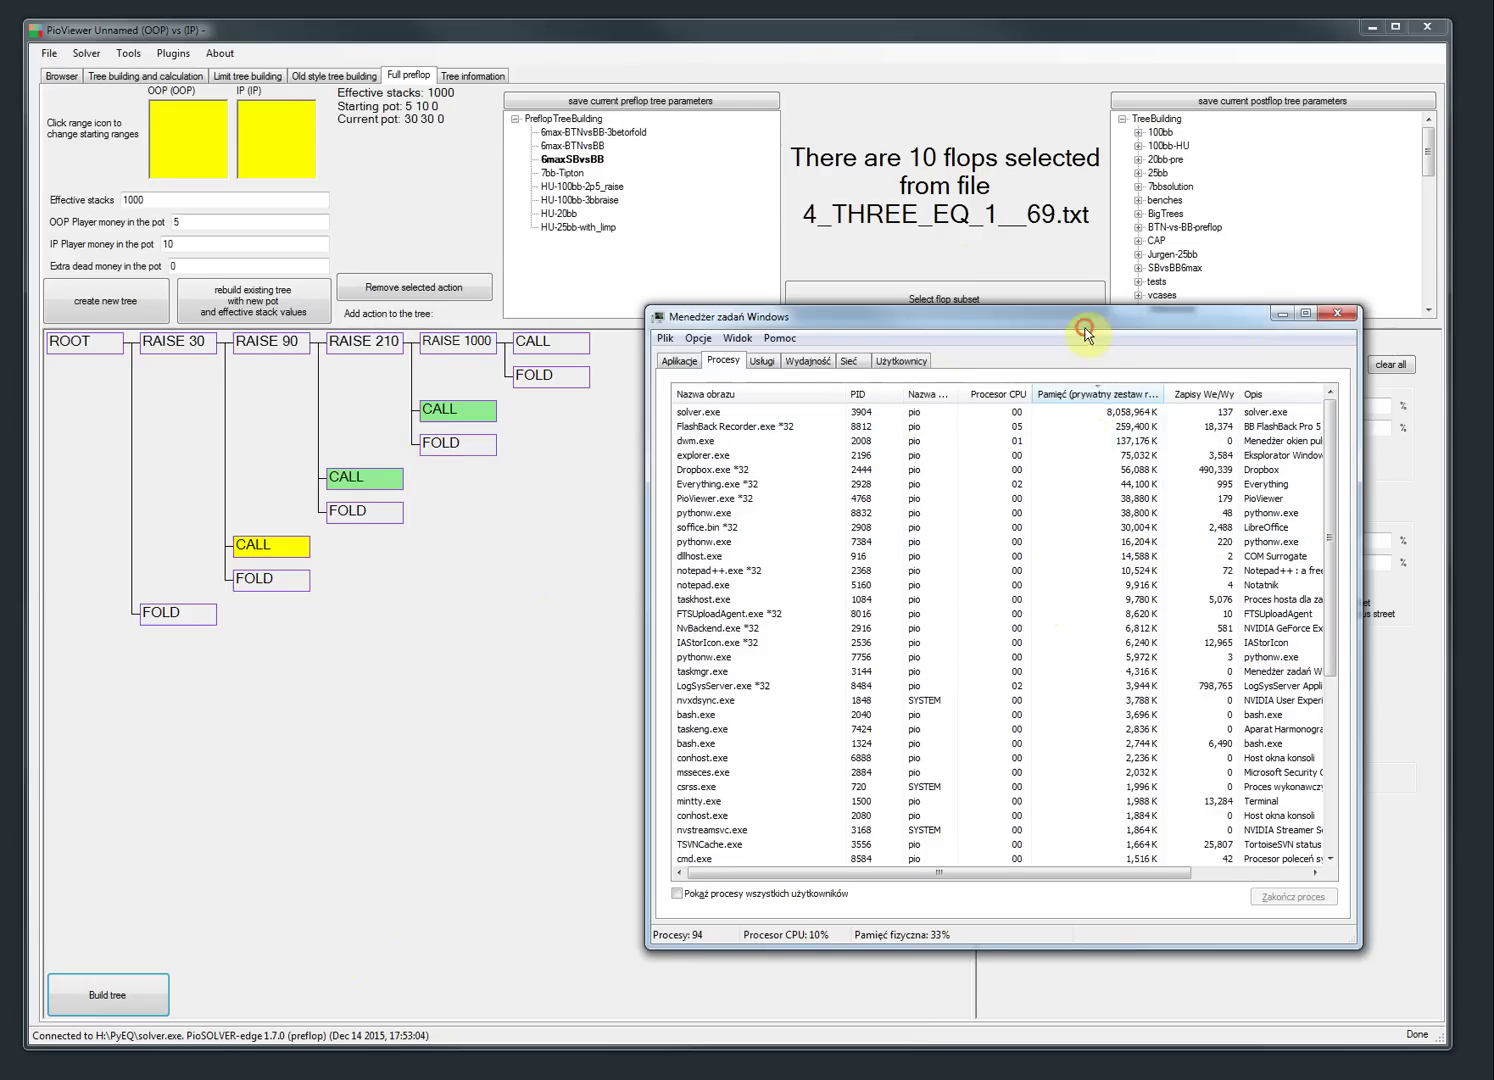
drag(1085, 320, 1045, 354)
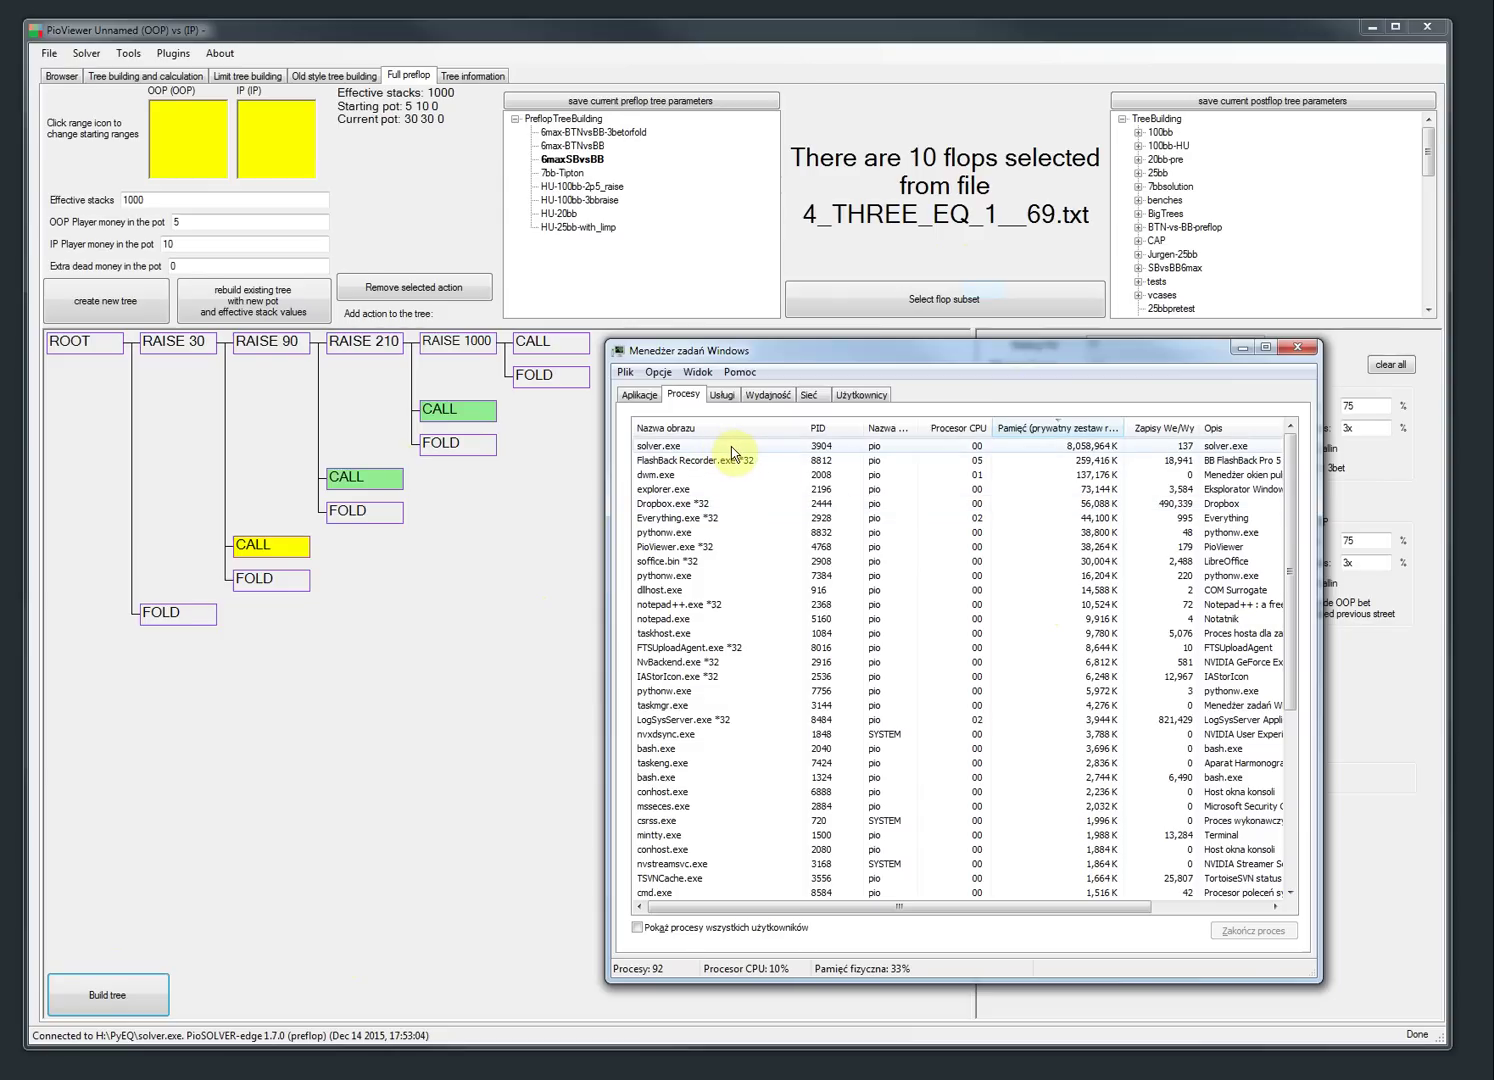
drag(1184, 352, 1109, 340)
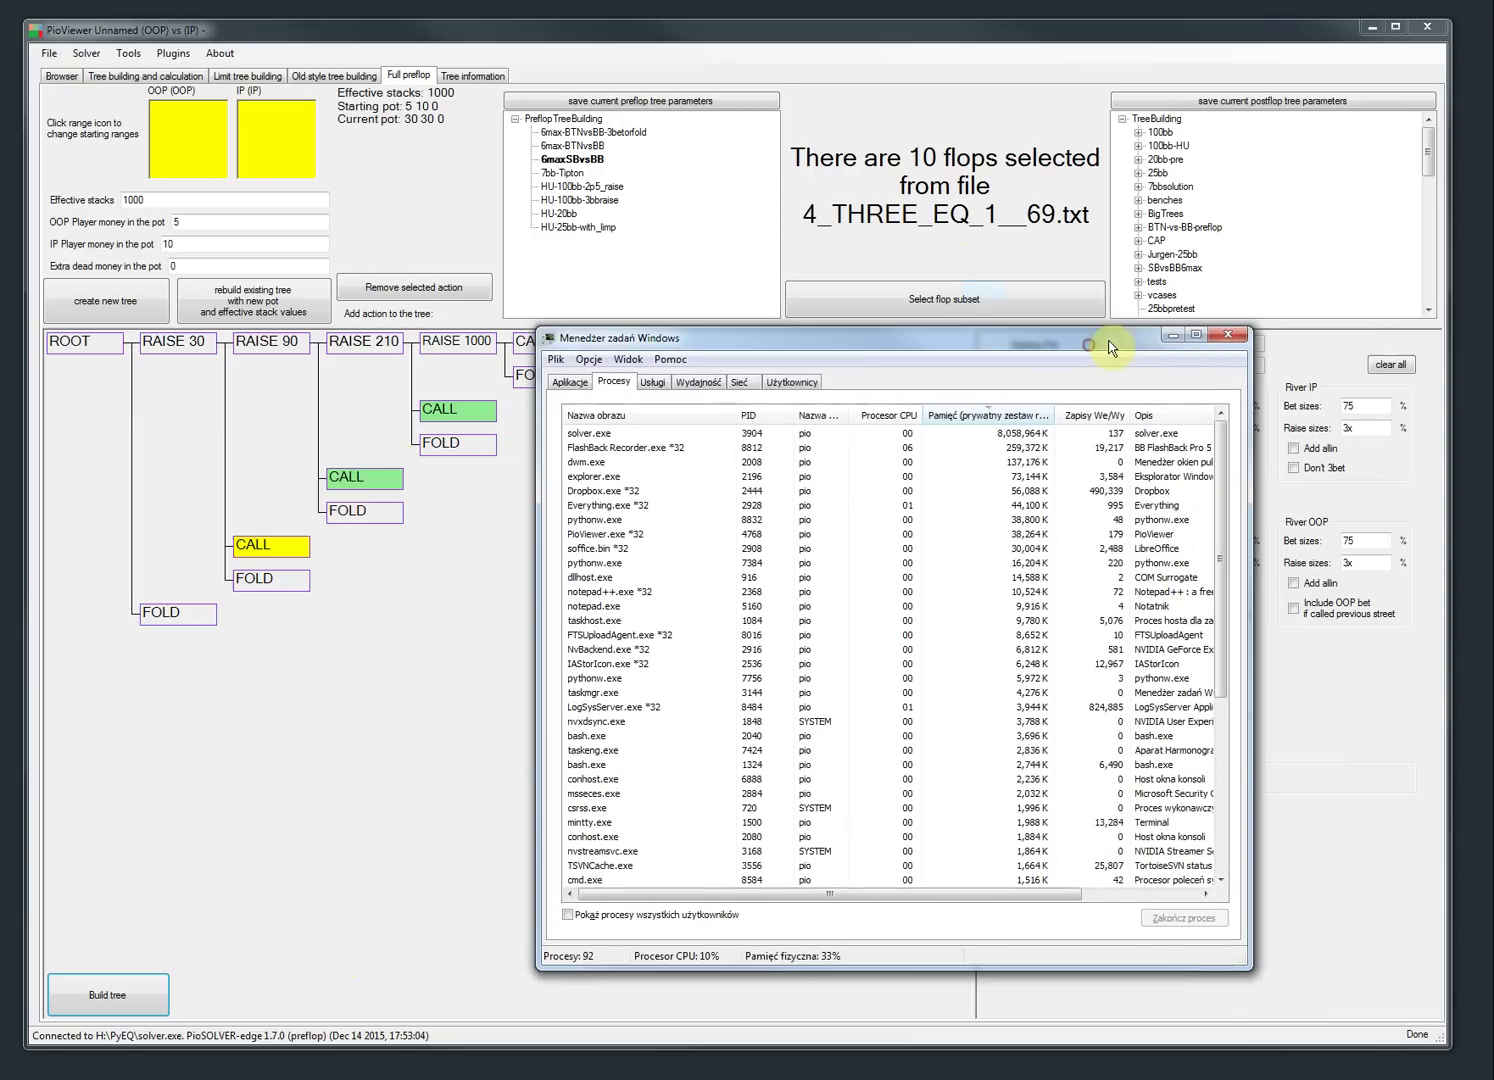
click(1170, 337)
- Browse the built tree through RAISE 30, its CALL flop list and RAISE 90, and return to the root
click(62, 76)
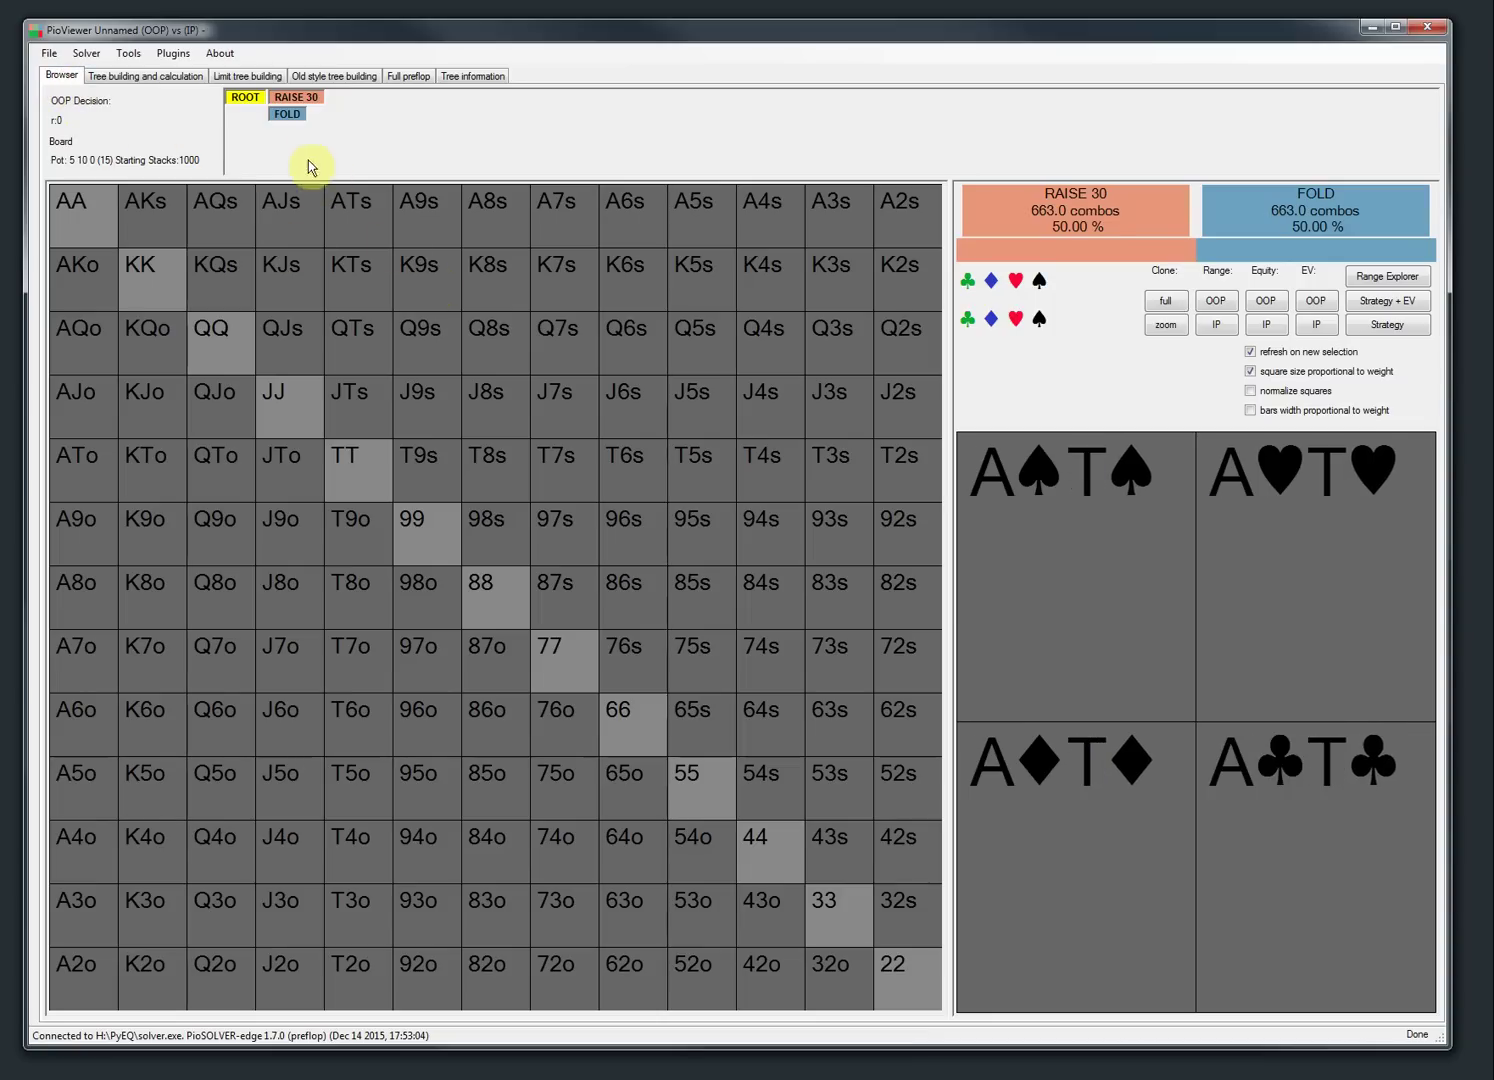
click(302, 97)
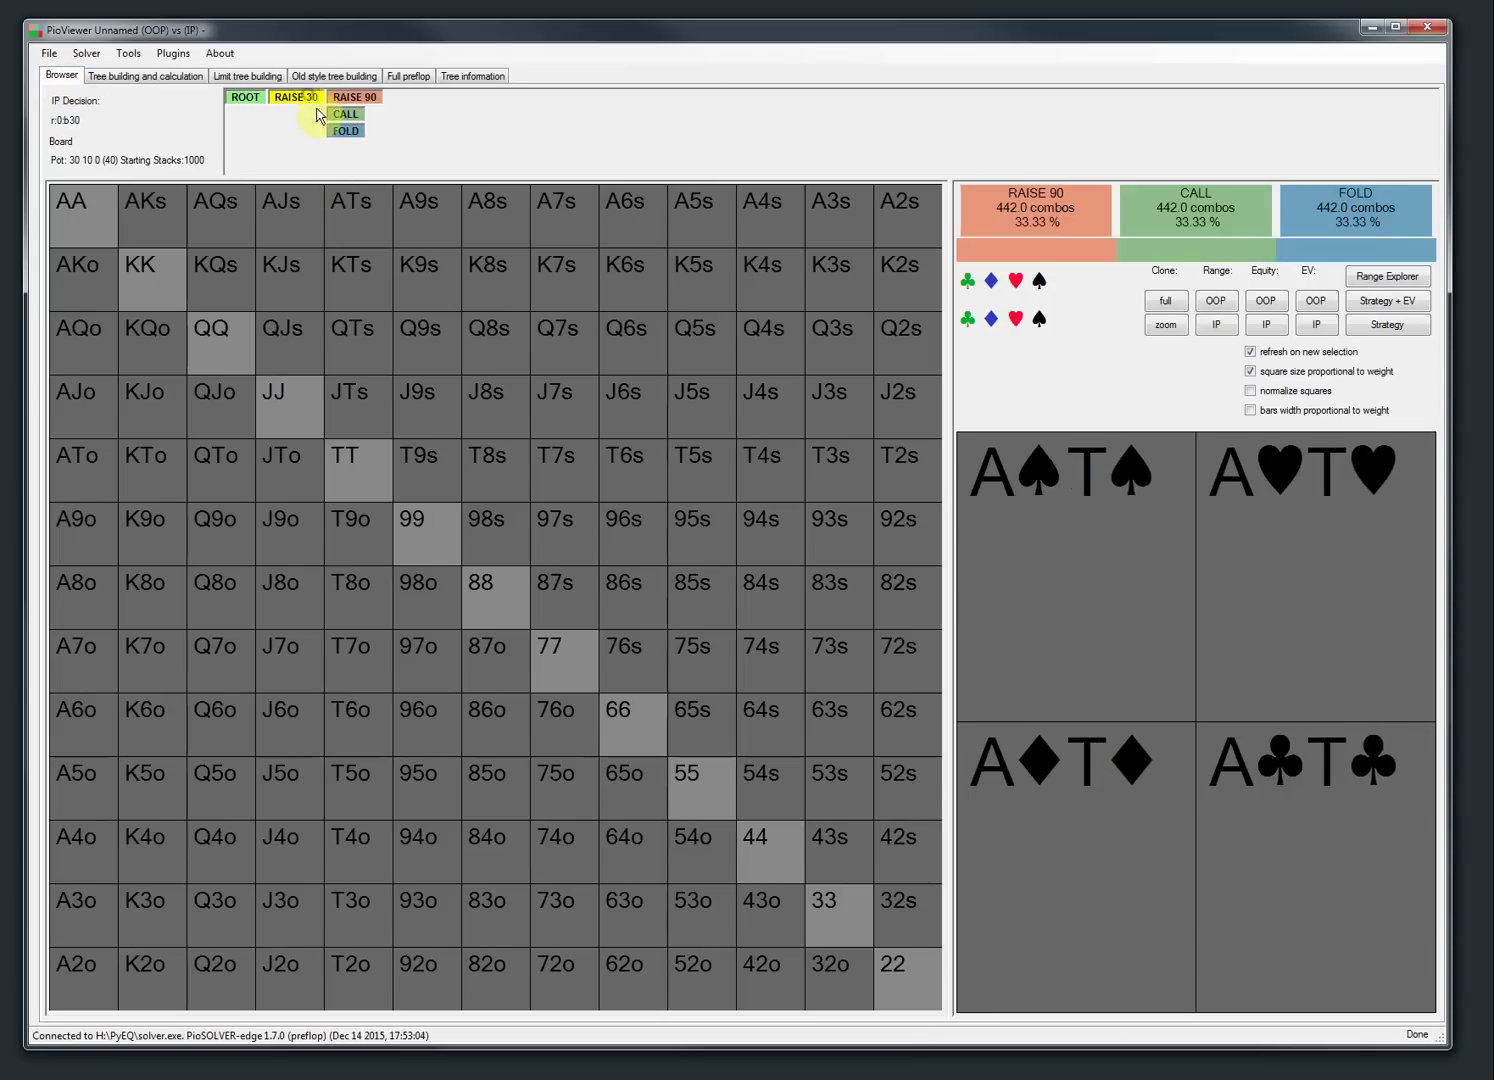
click(344, 114)
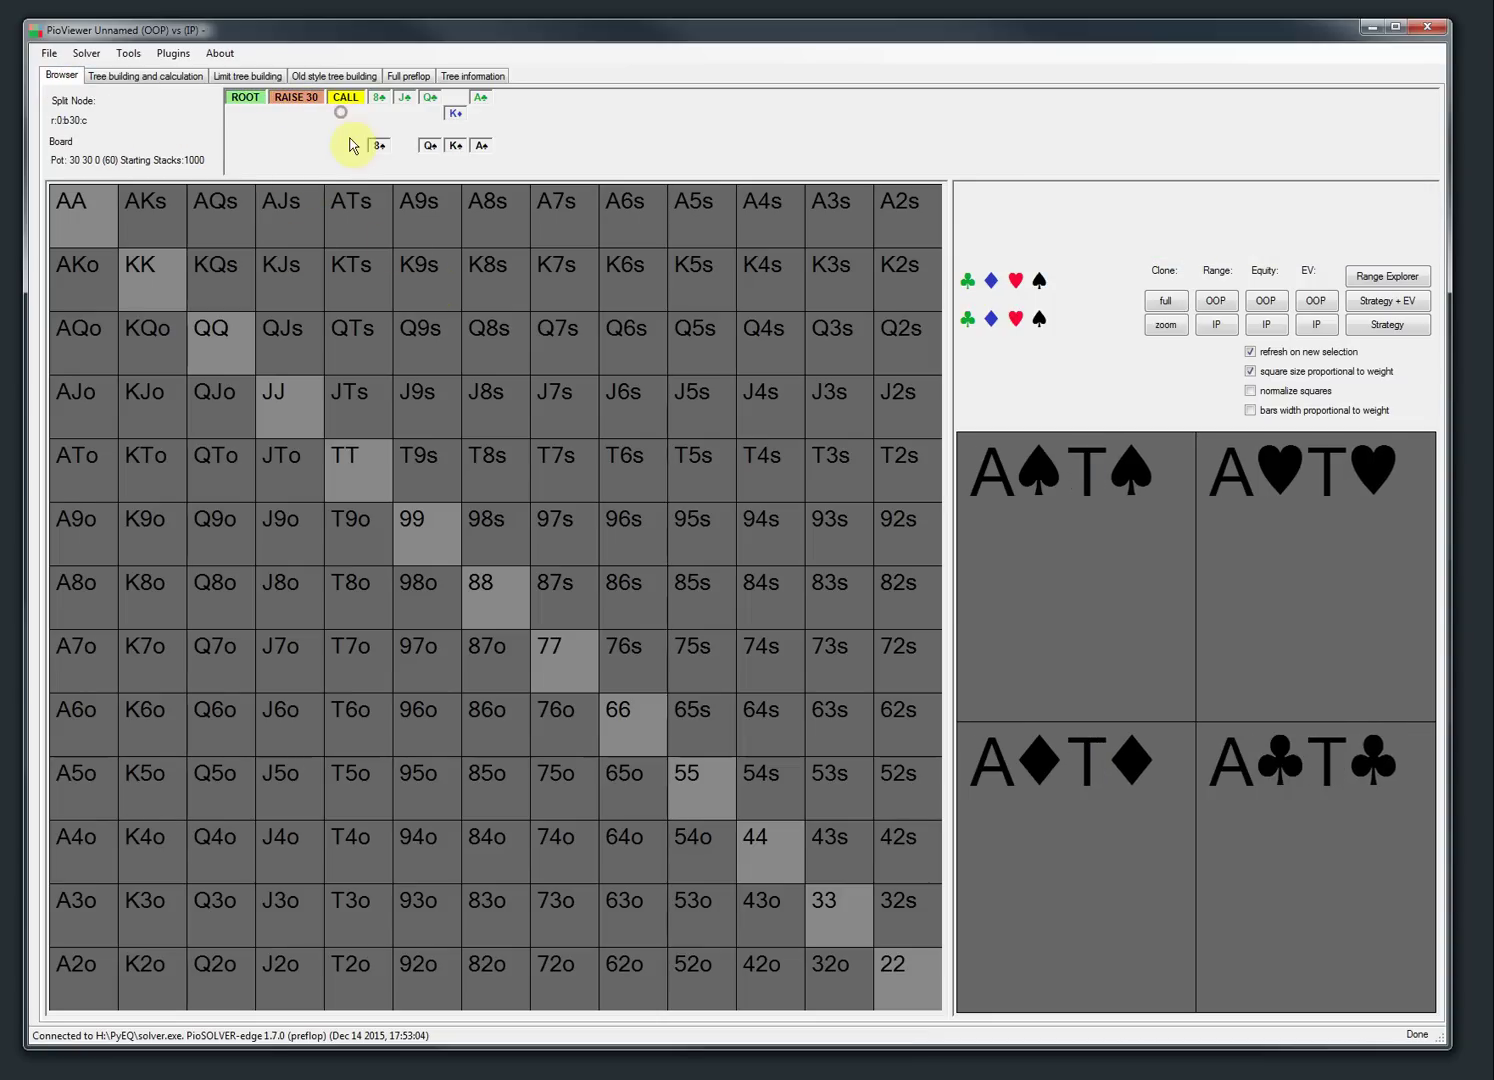
click(296, 97)
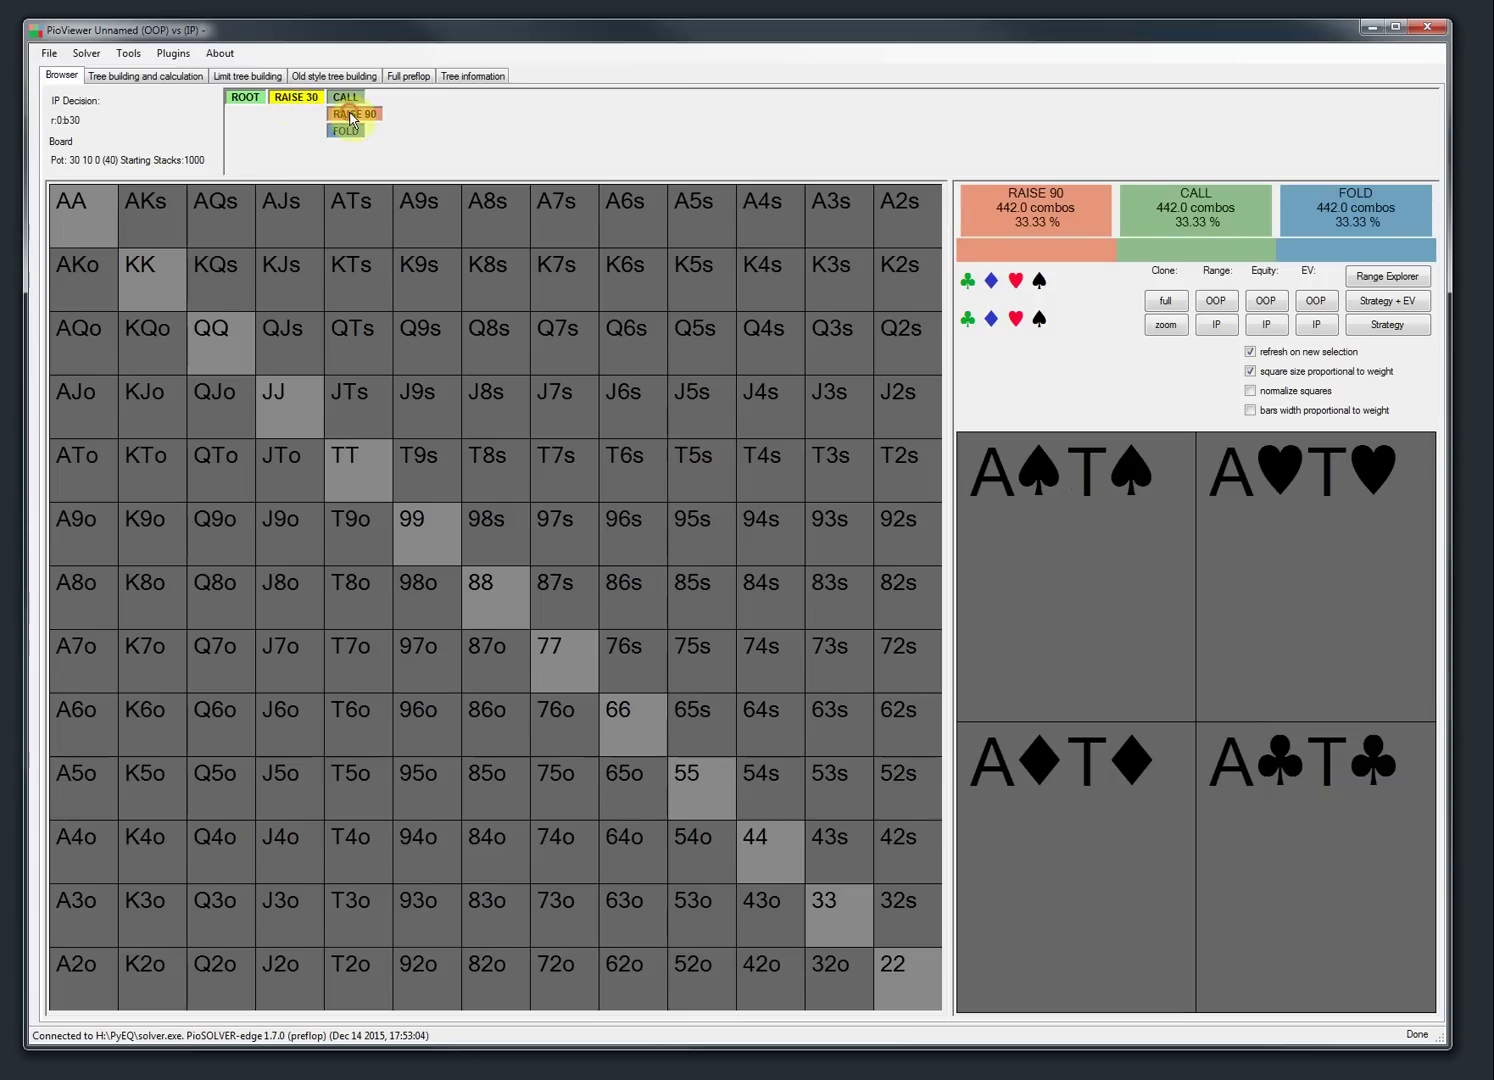
click(350, 115)
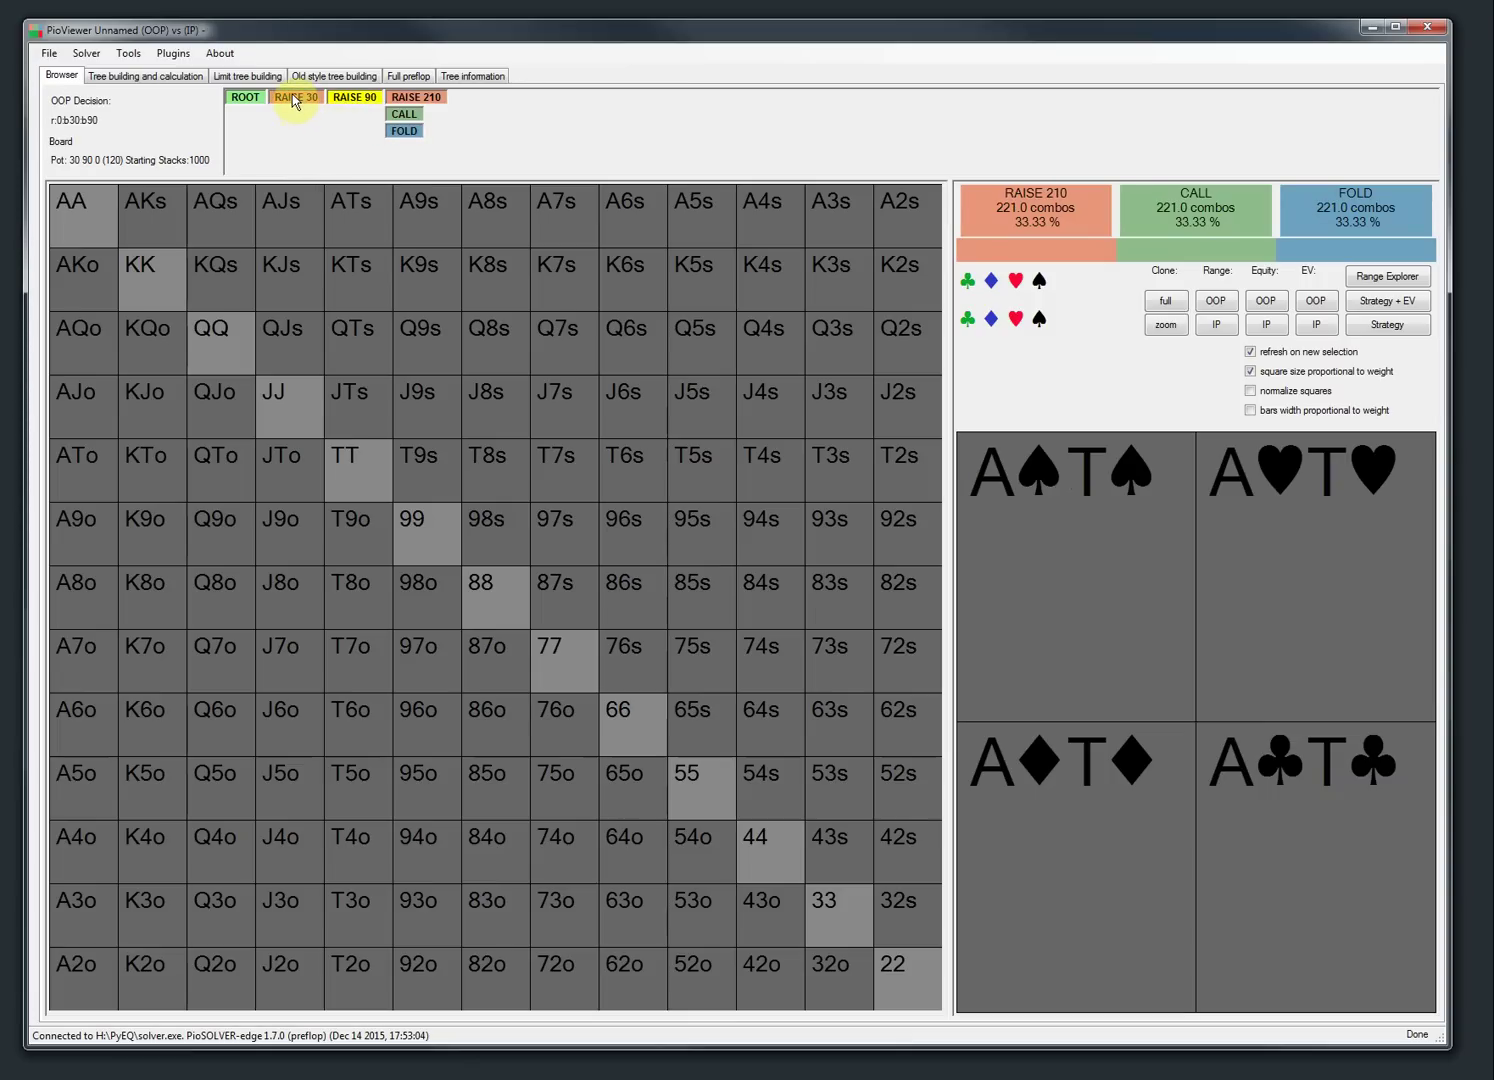
click(245, 97)
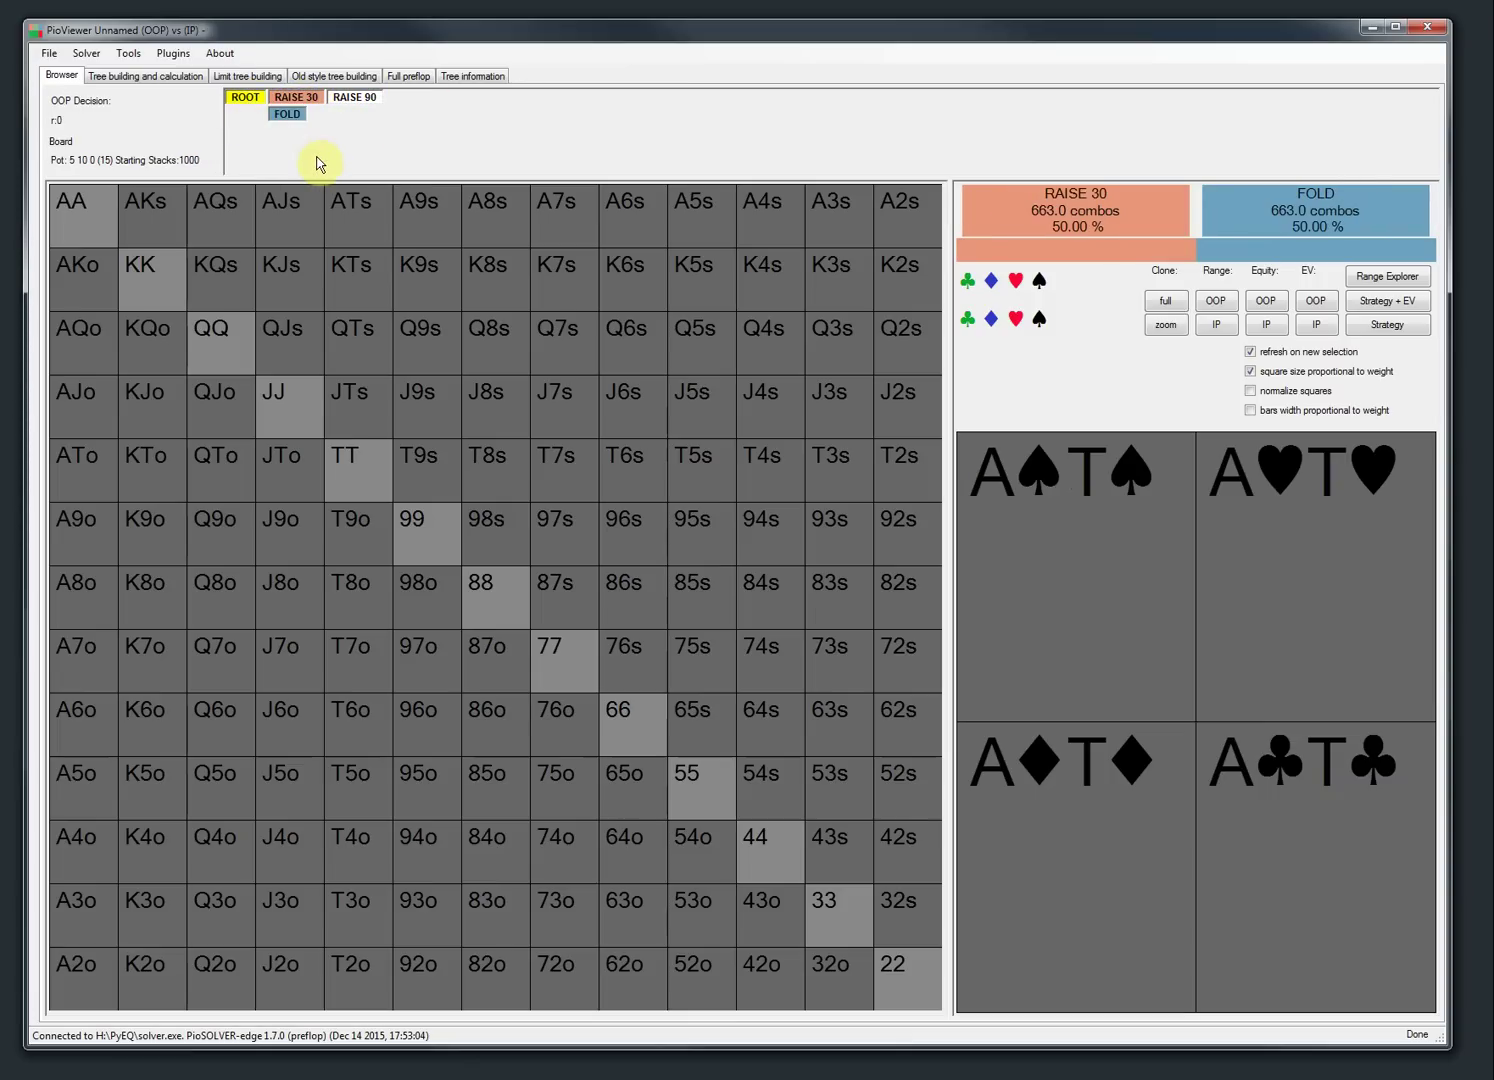
- Follow the preflop raises up to RAISE 210, and go back to view the flops after the CALL of RAISE 90
click(298, 98)
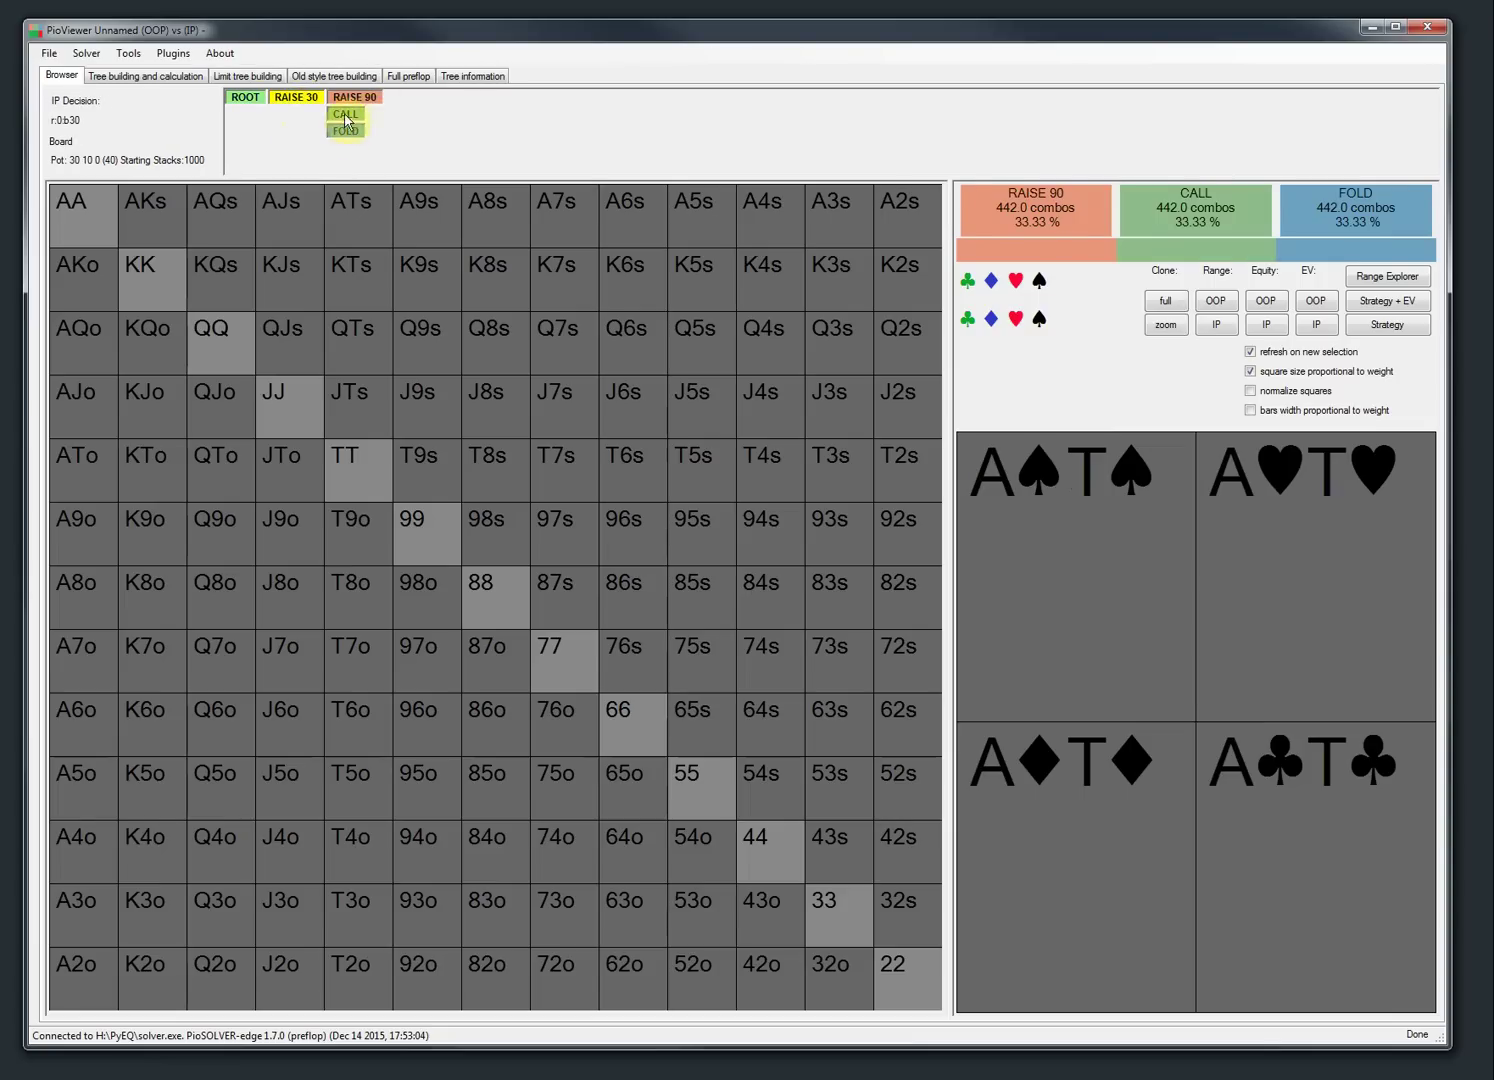
click(355, 97)
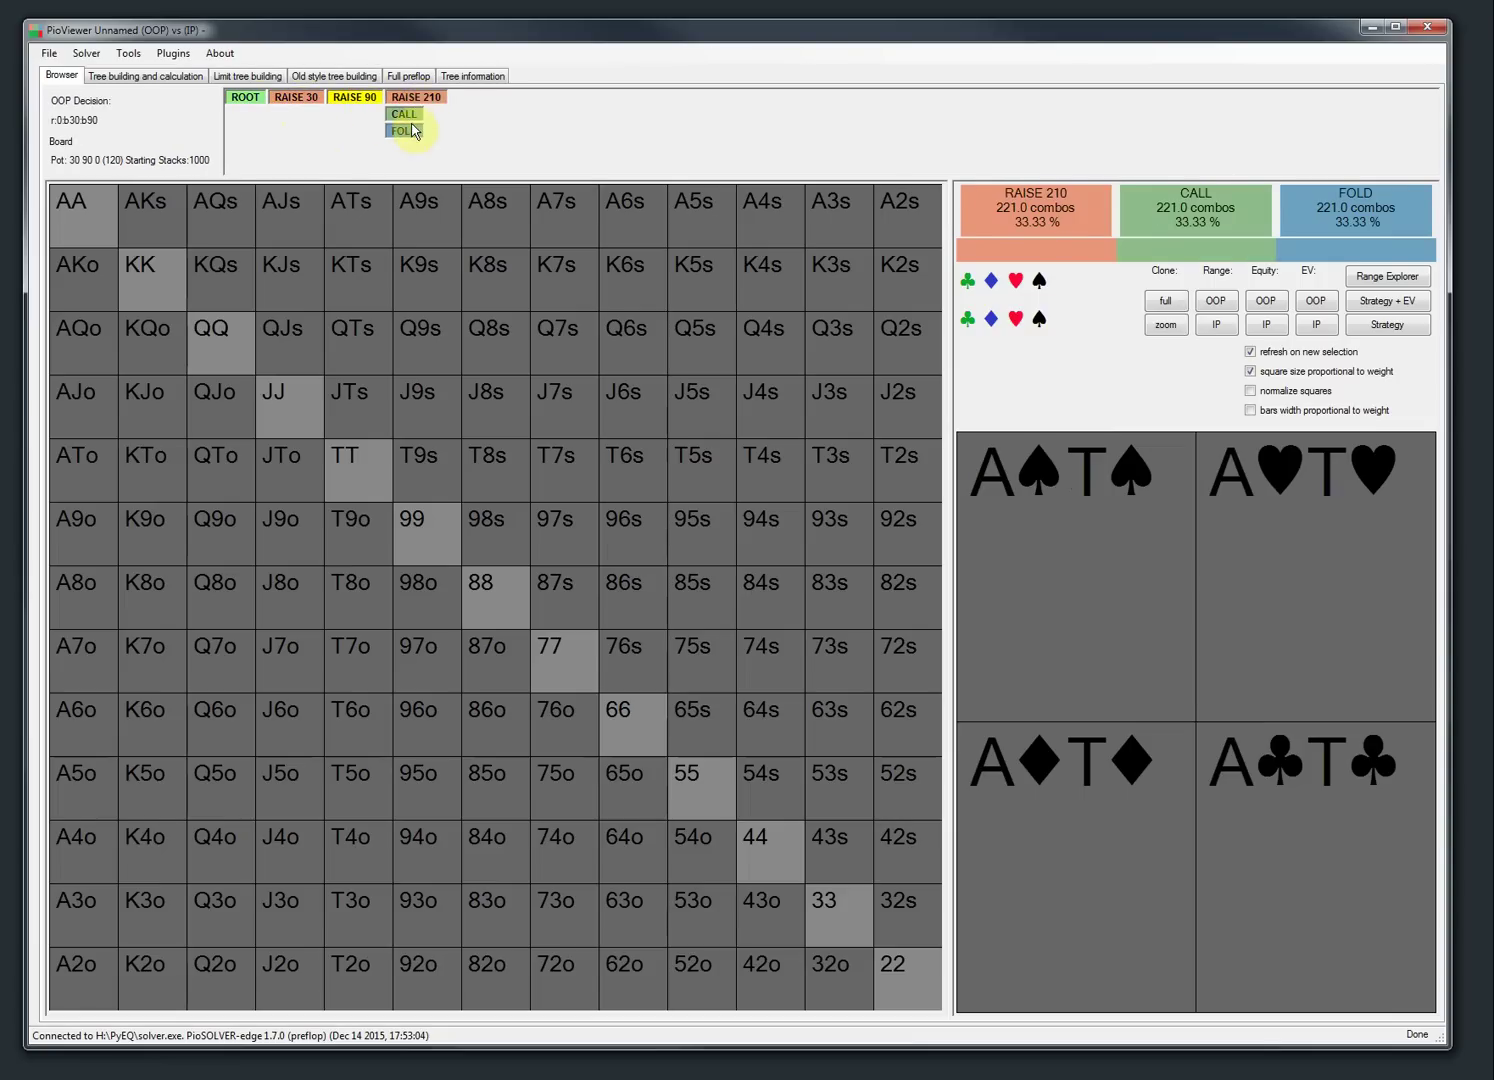
click(416, 98)
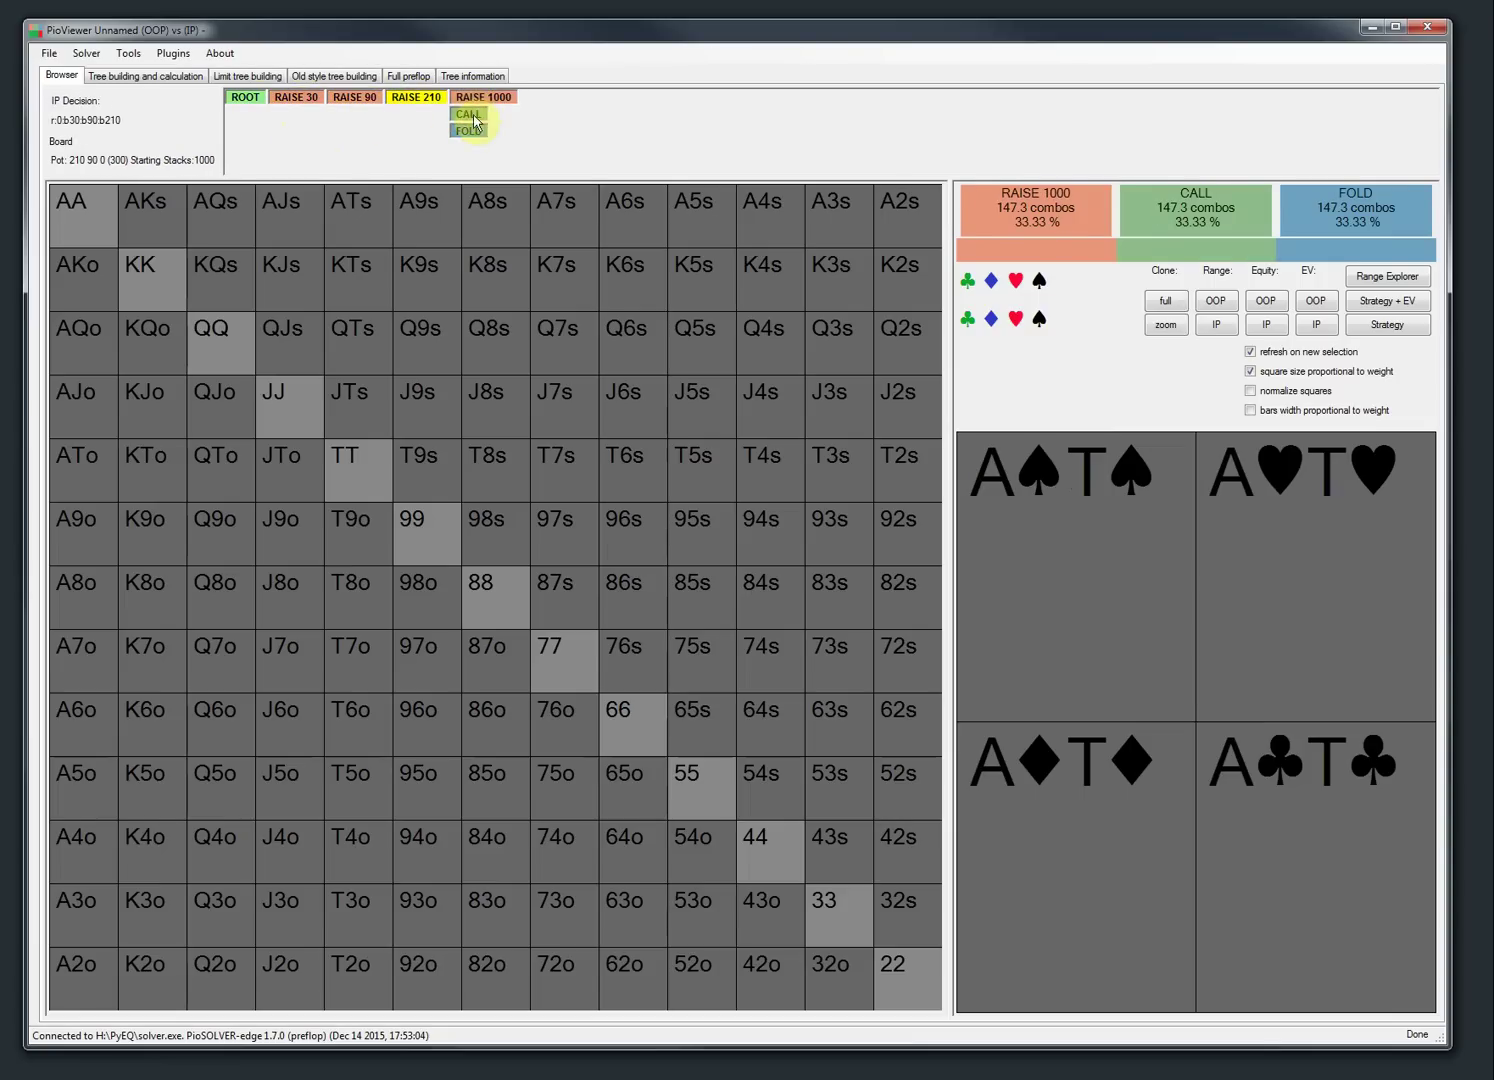
click(340, 96)
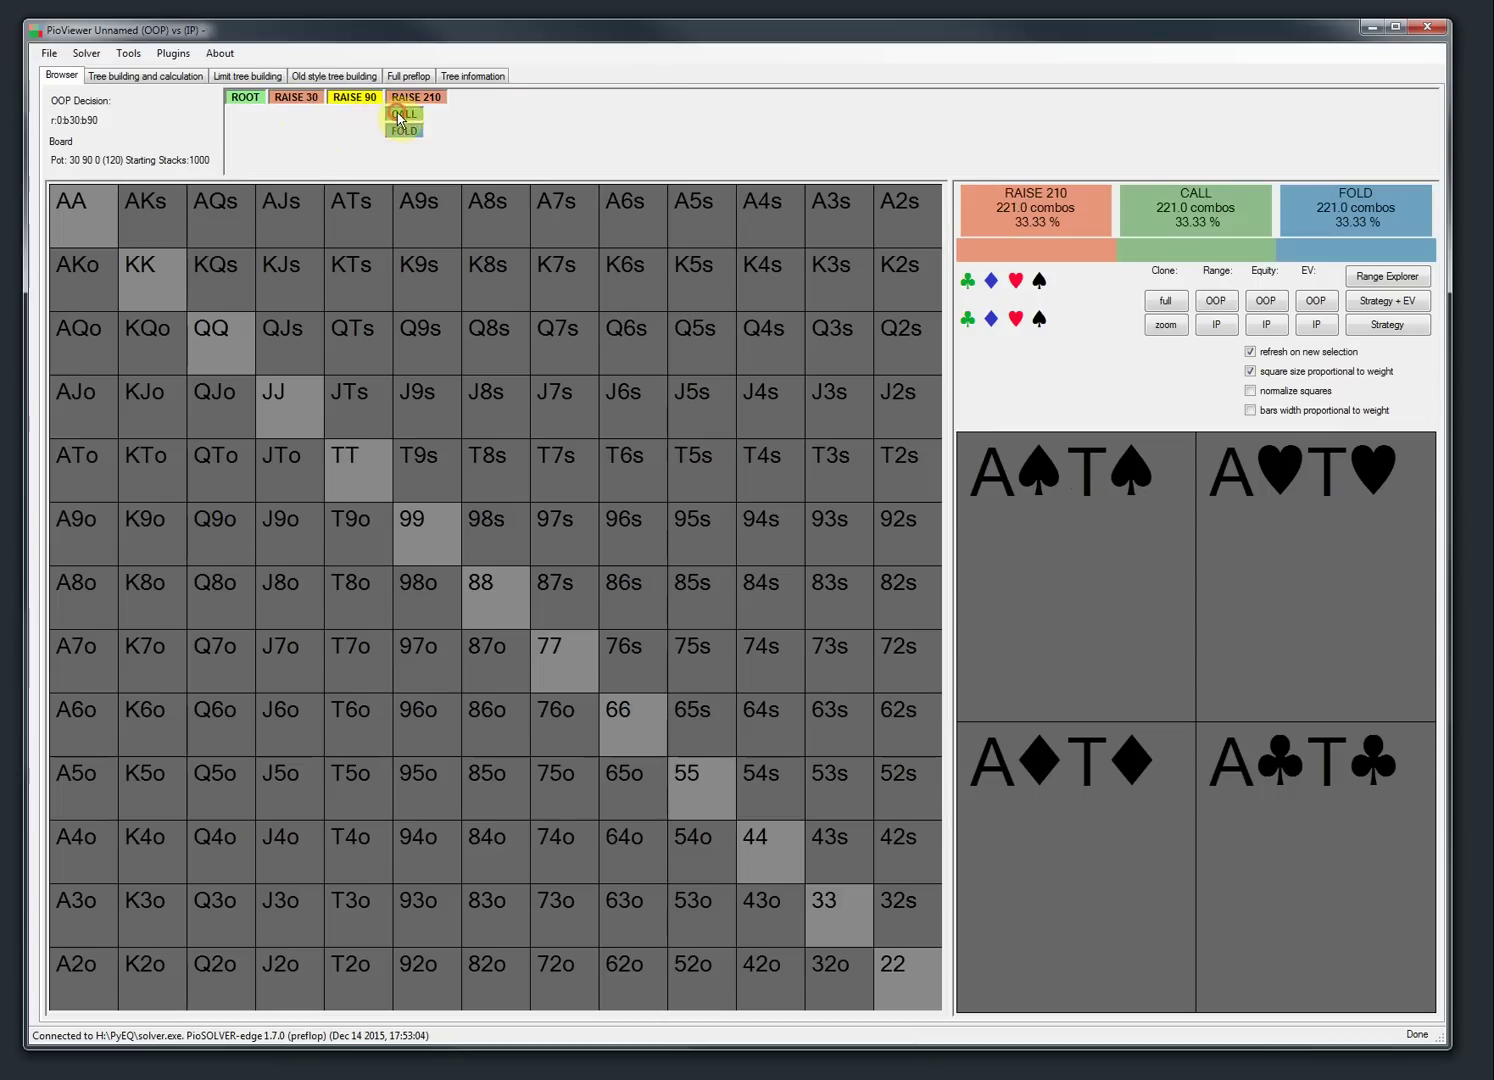
click(404, 113)
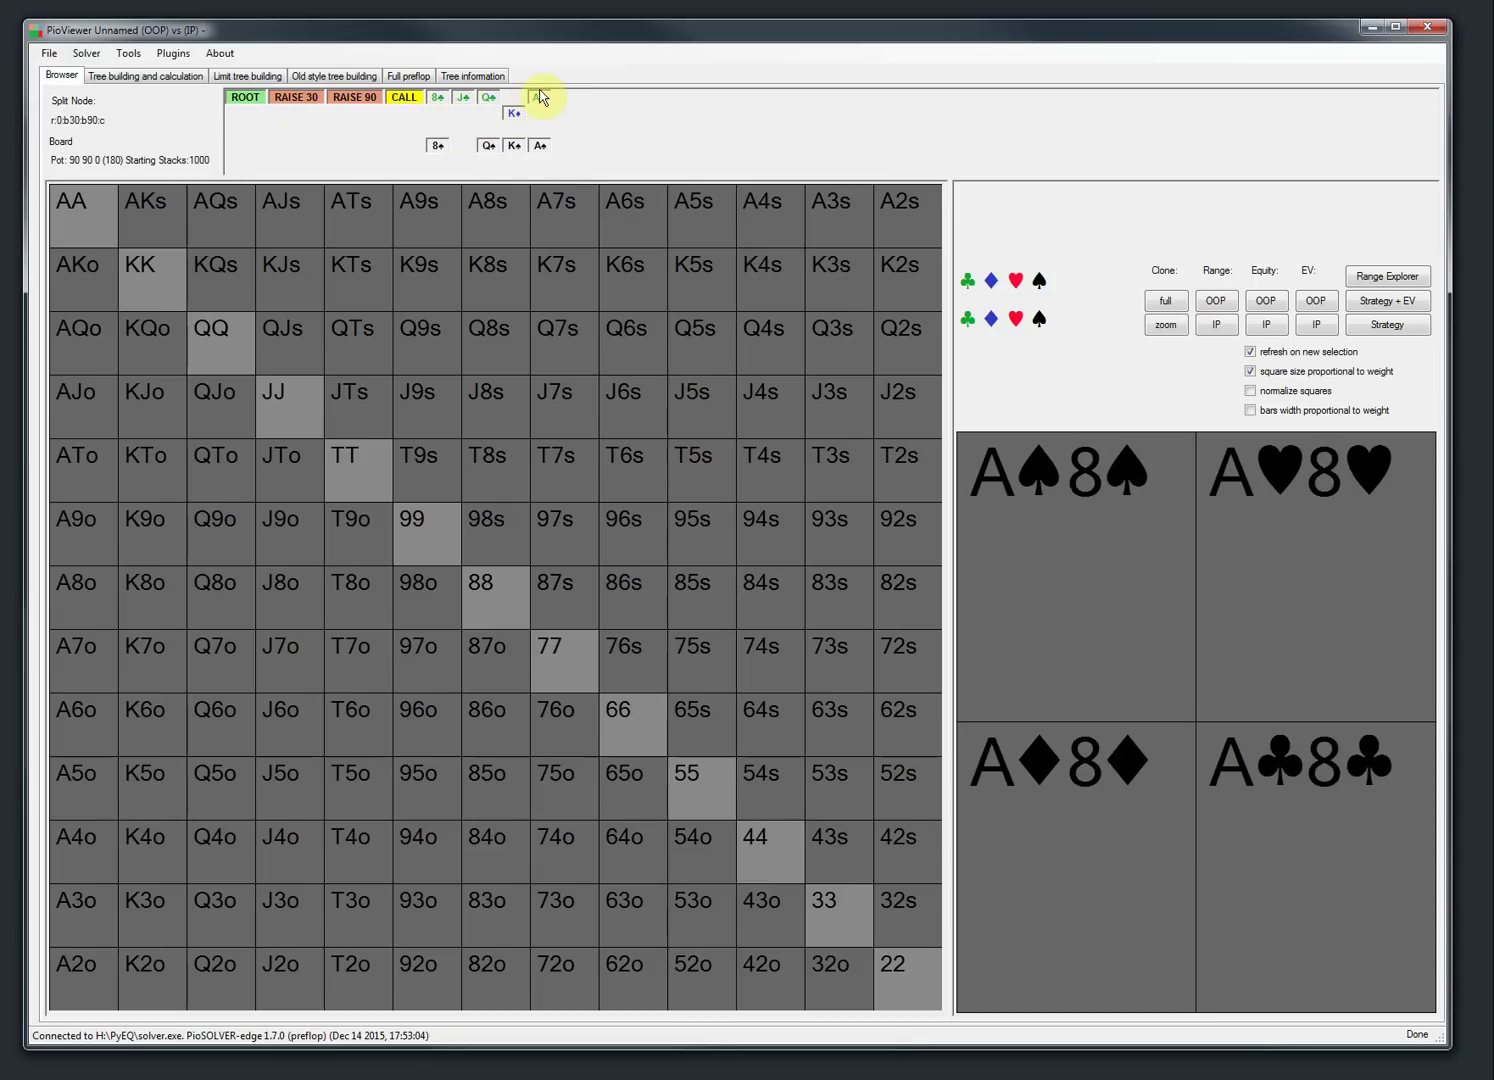
- View the Q♠ flop after the CALL of RAISE 90, and follow the J♣ flop through CHECK and BET 90
click(487, 145)
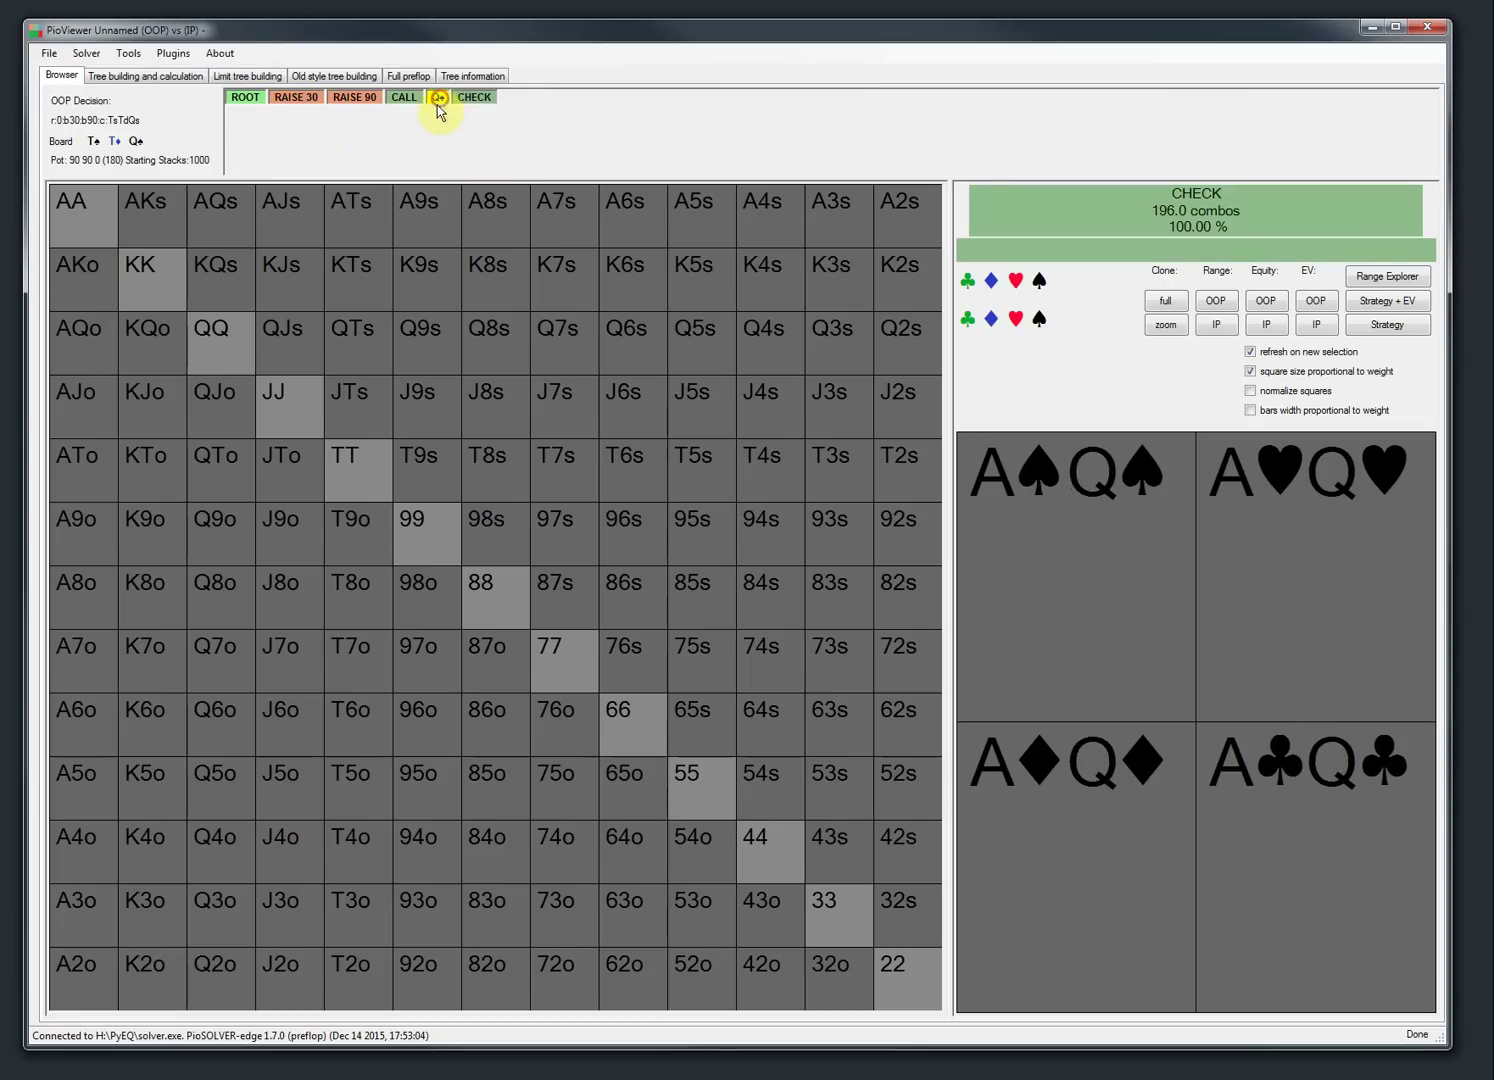
click(402, 97)
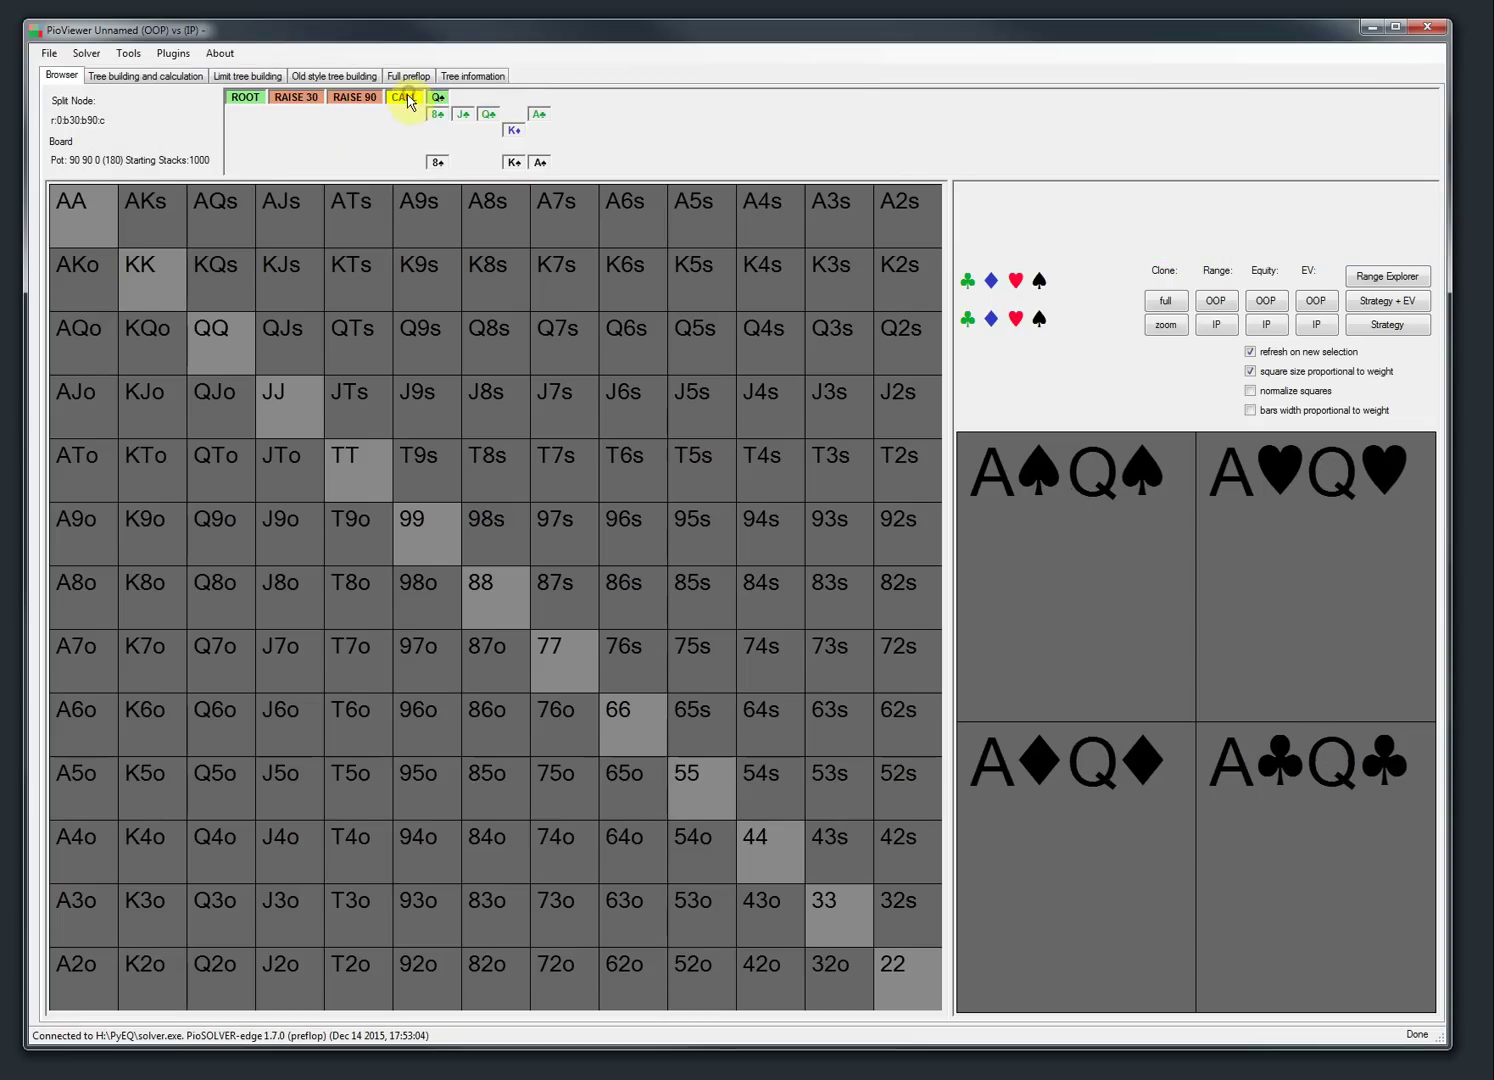
click(461, 112)
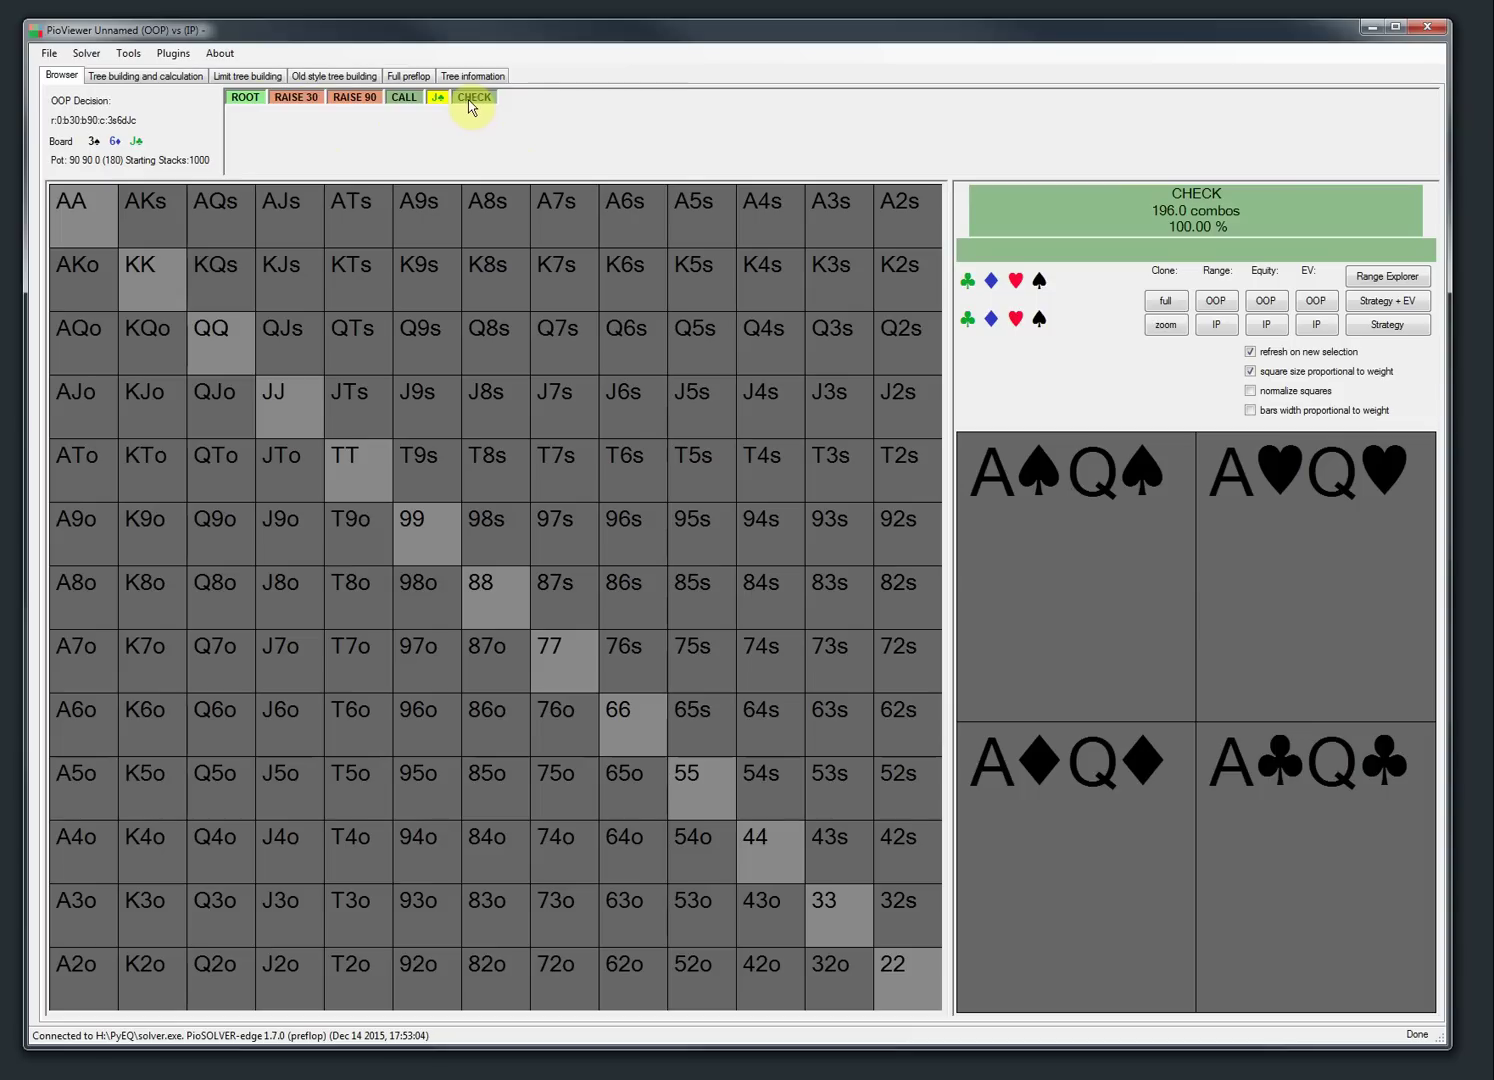
click(472, 104)
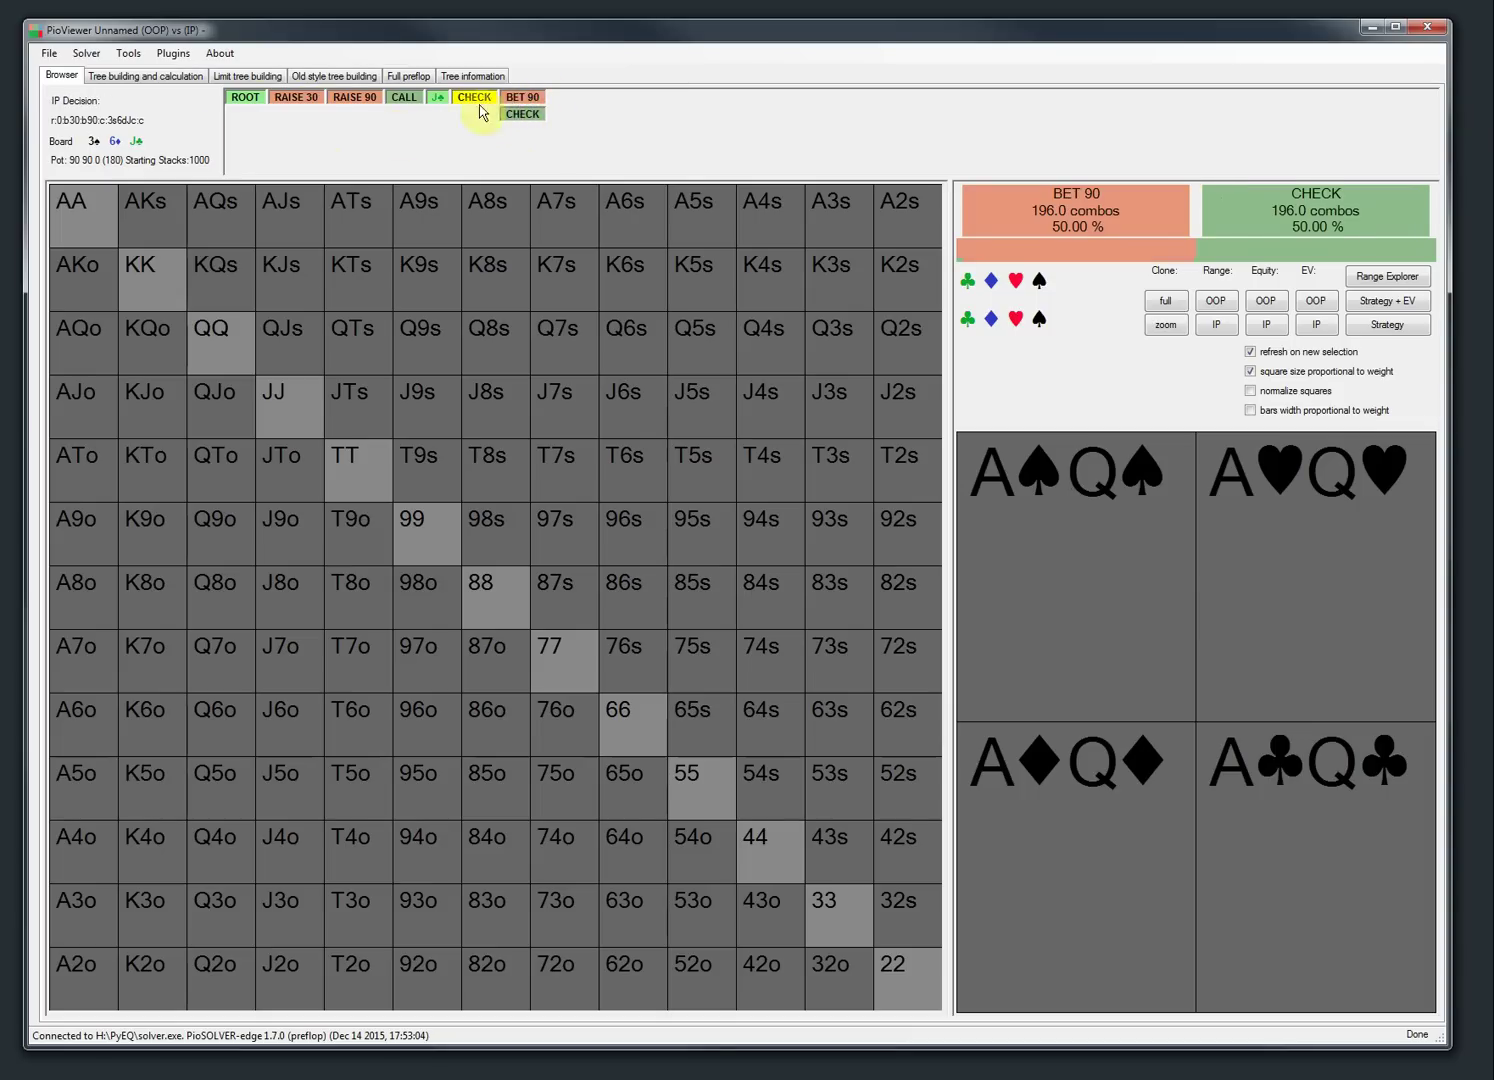
click(529, 101)
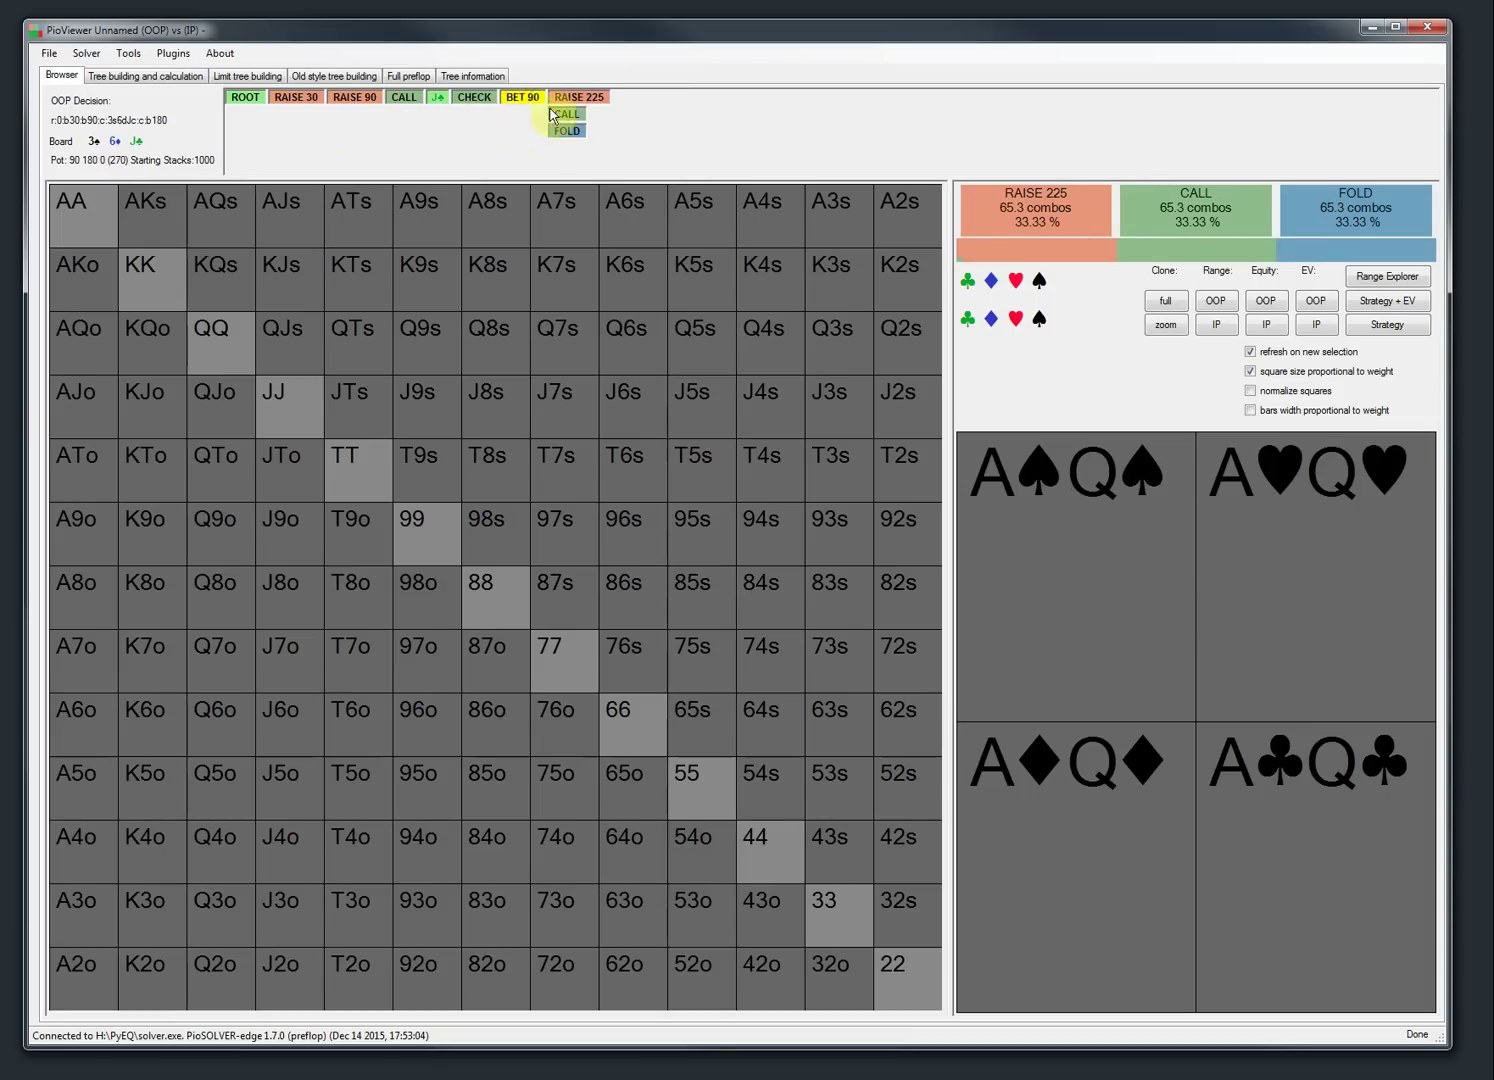
- Display each hand's strategy facing BET 90, and go back to the OOP decision on the J♣ flop
click(1385, 324)
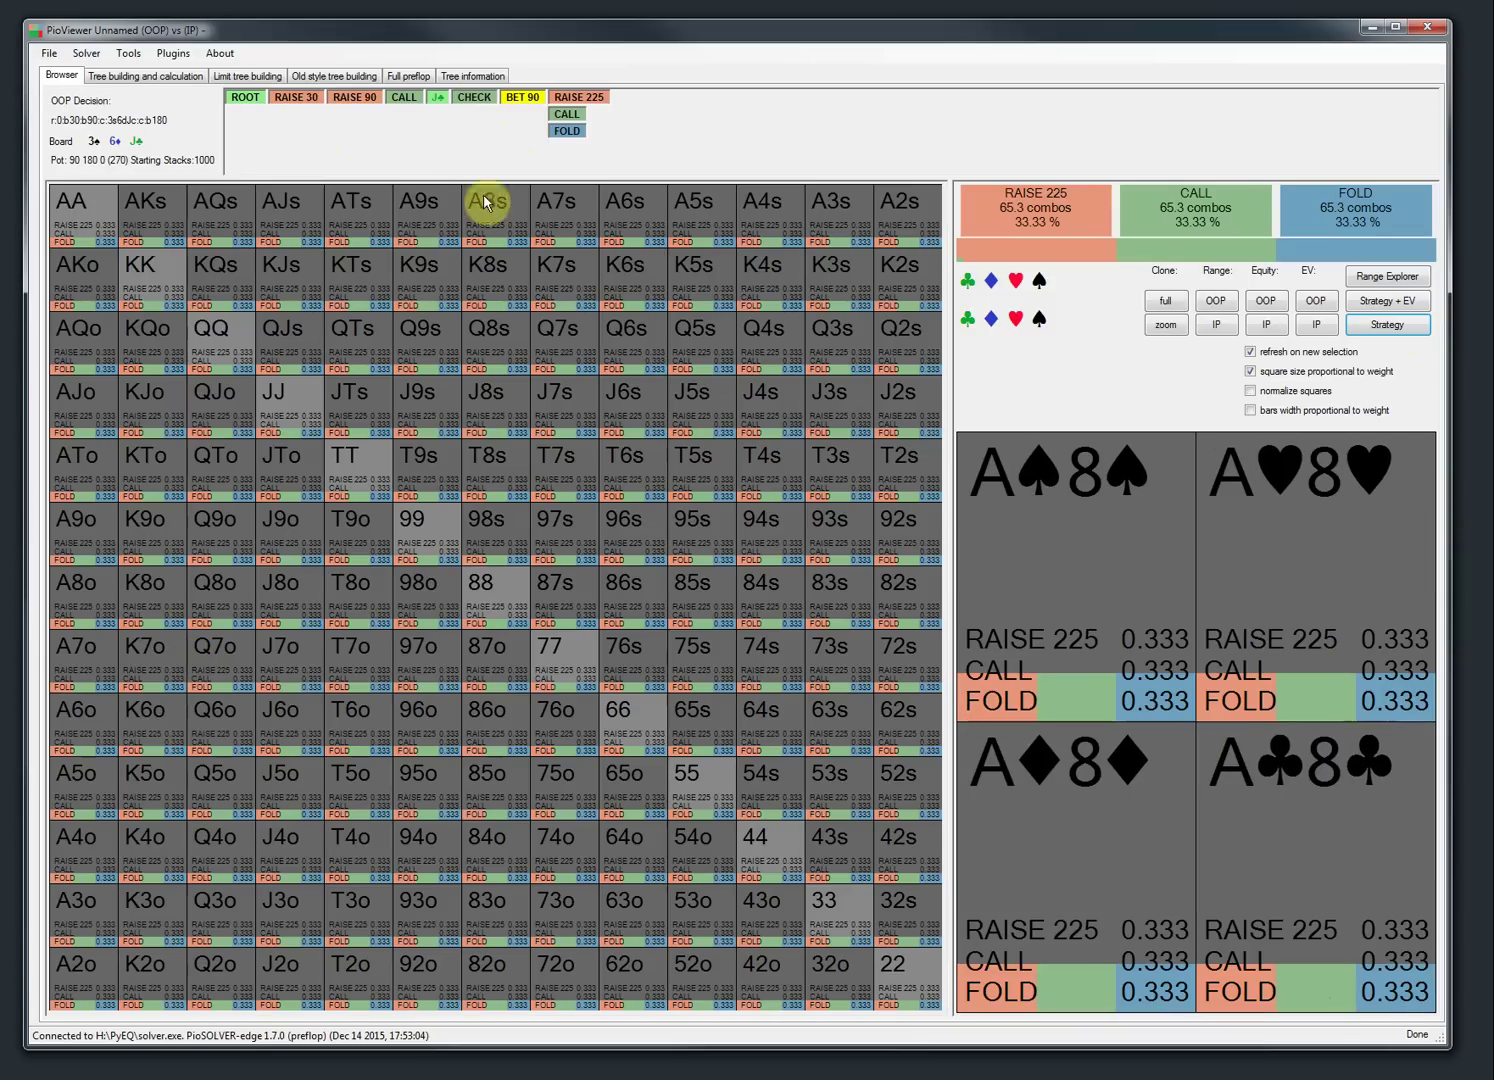
click(470, 101)
click(437, 98)
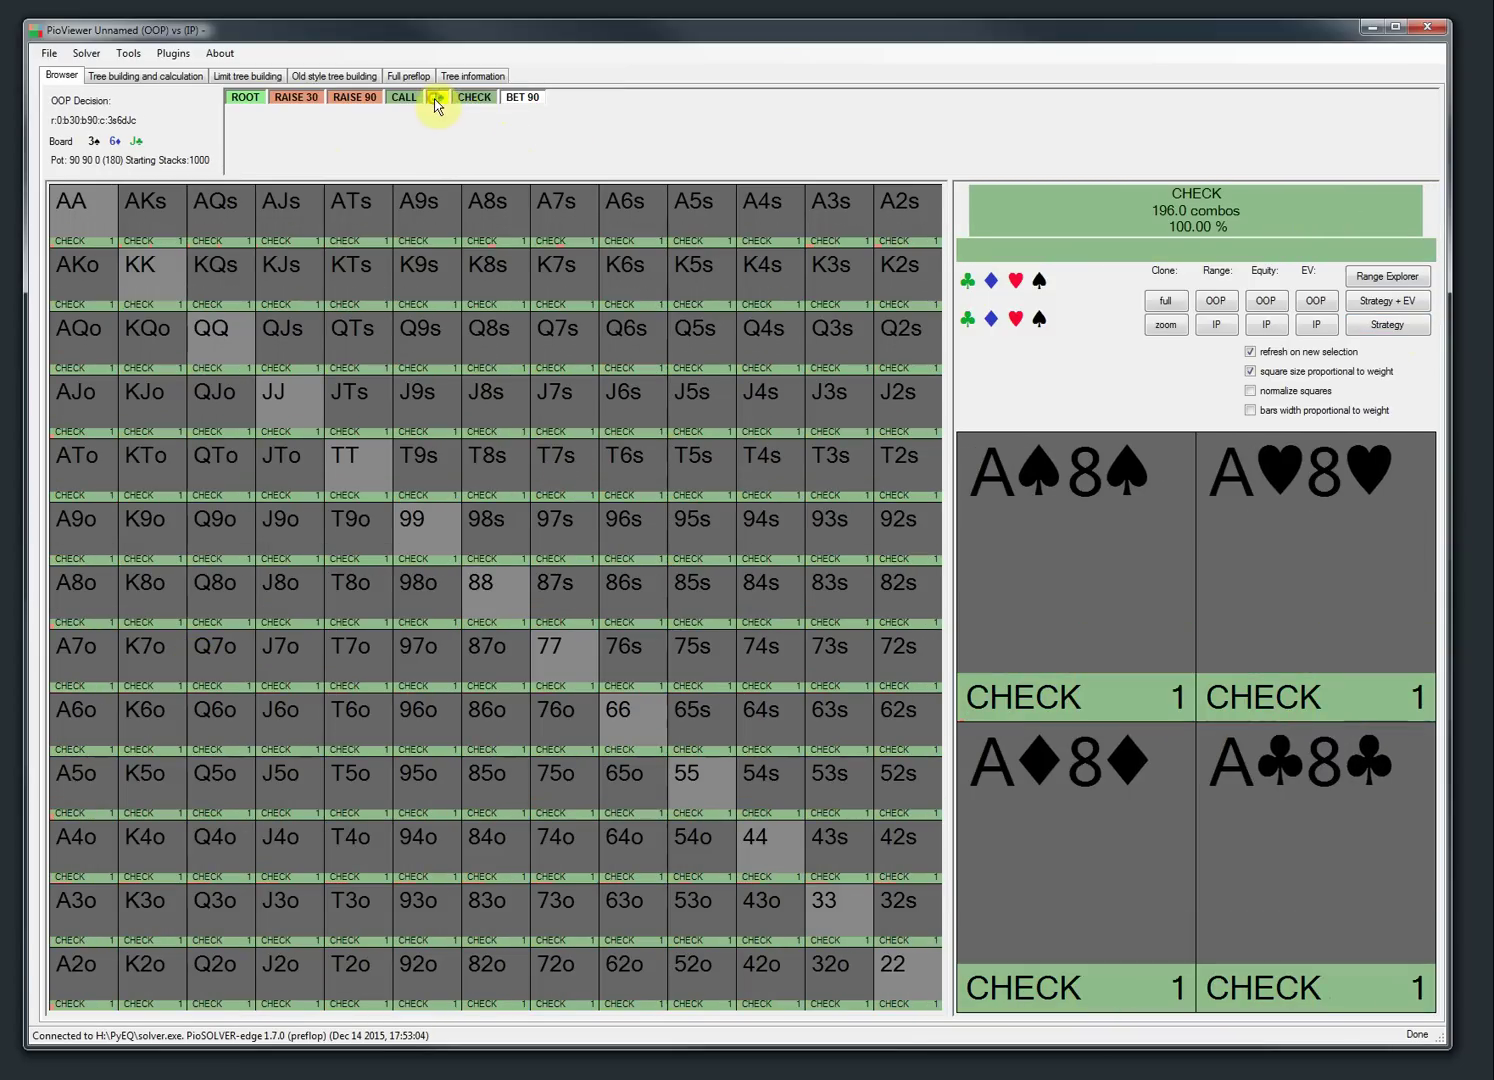
click(418, 100)
click(438, 100)
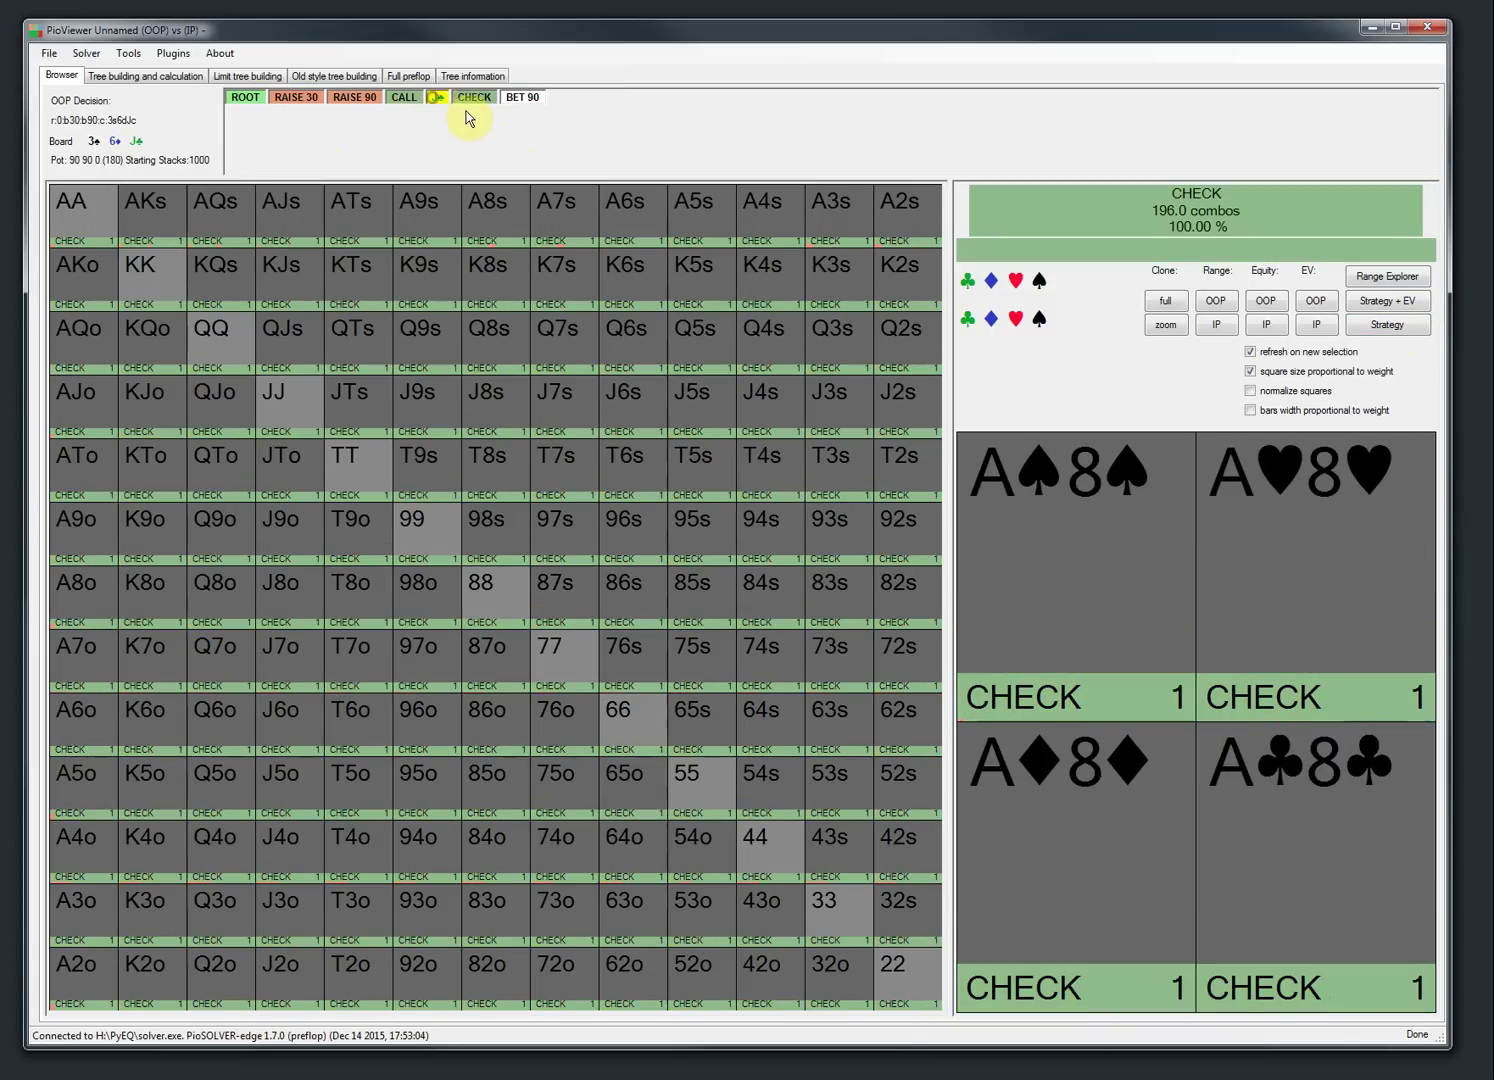
- View the flop list after the CALL of RAISE 90 and its Q♠ flop, and go back through RAISE 30 to the root
click(403, 102)
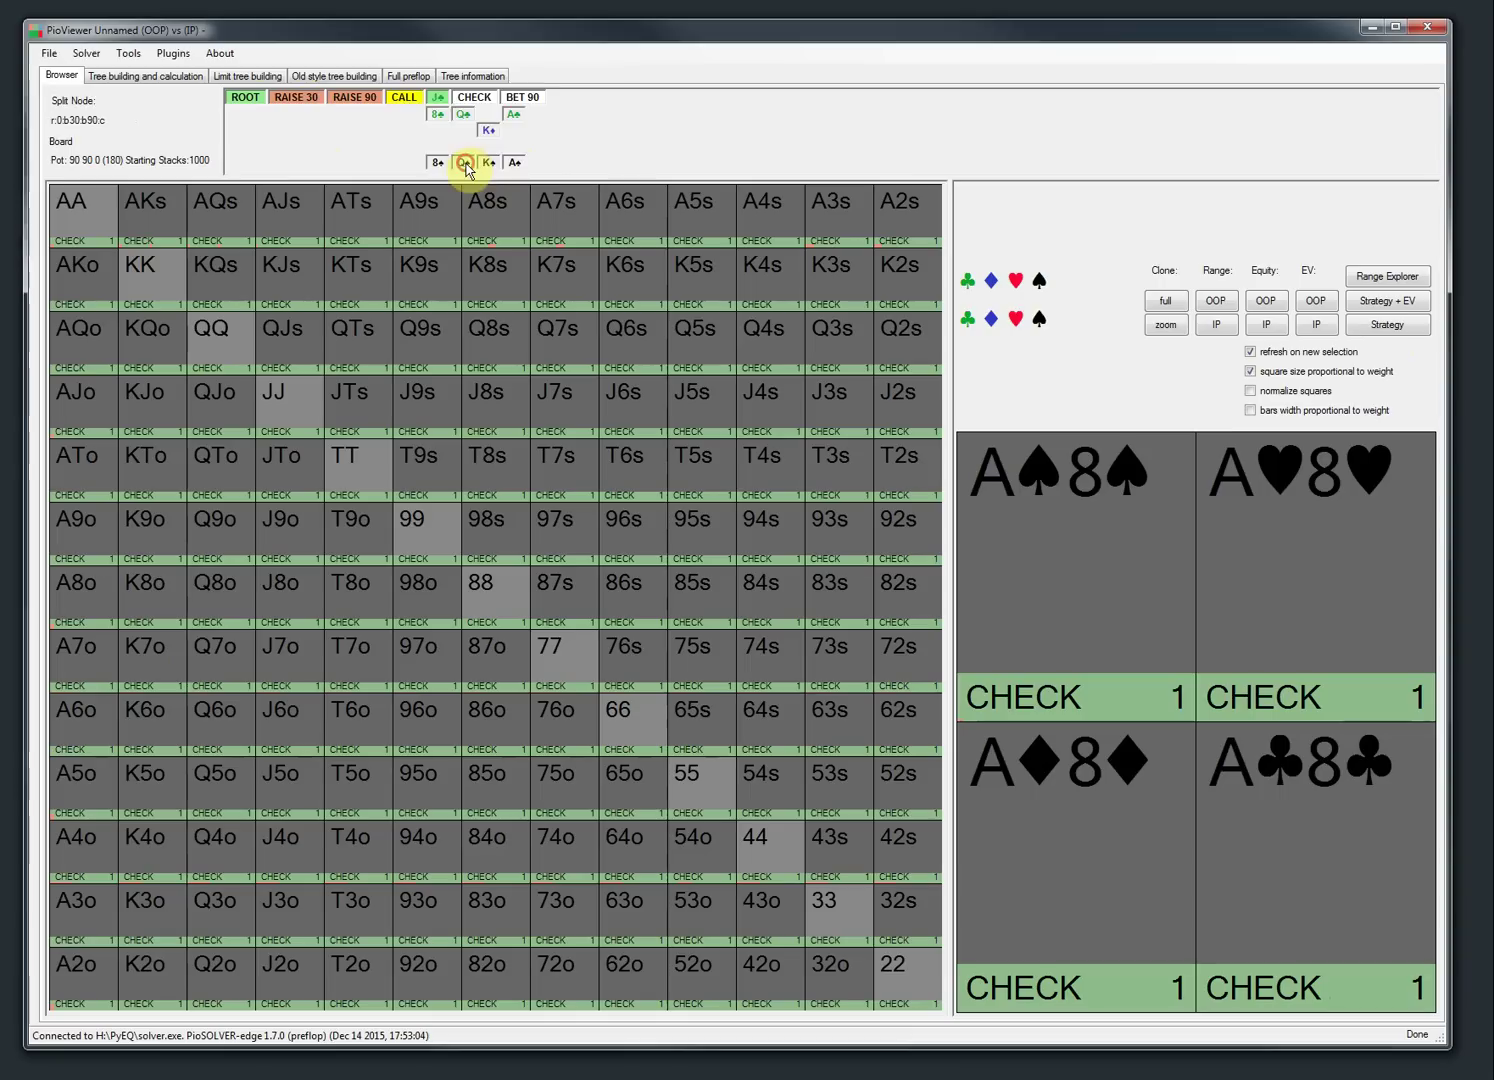
click(474, 165)
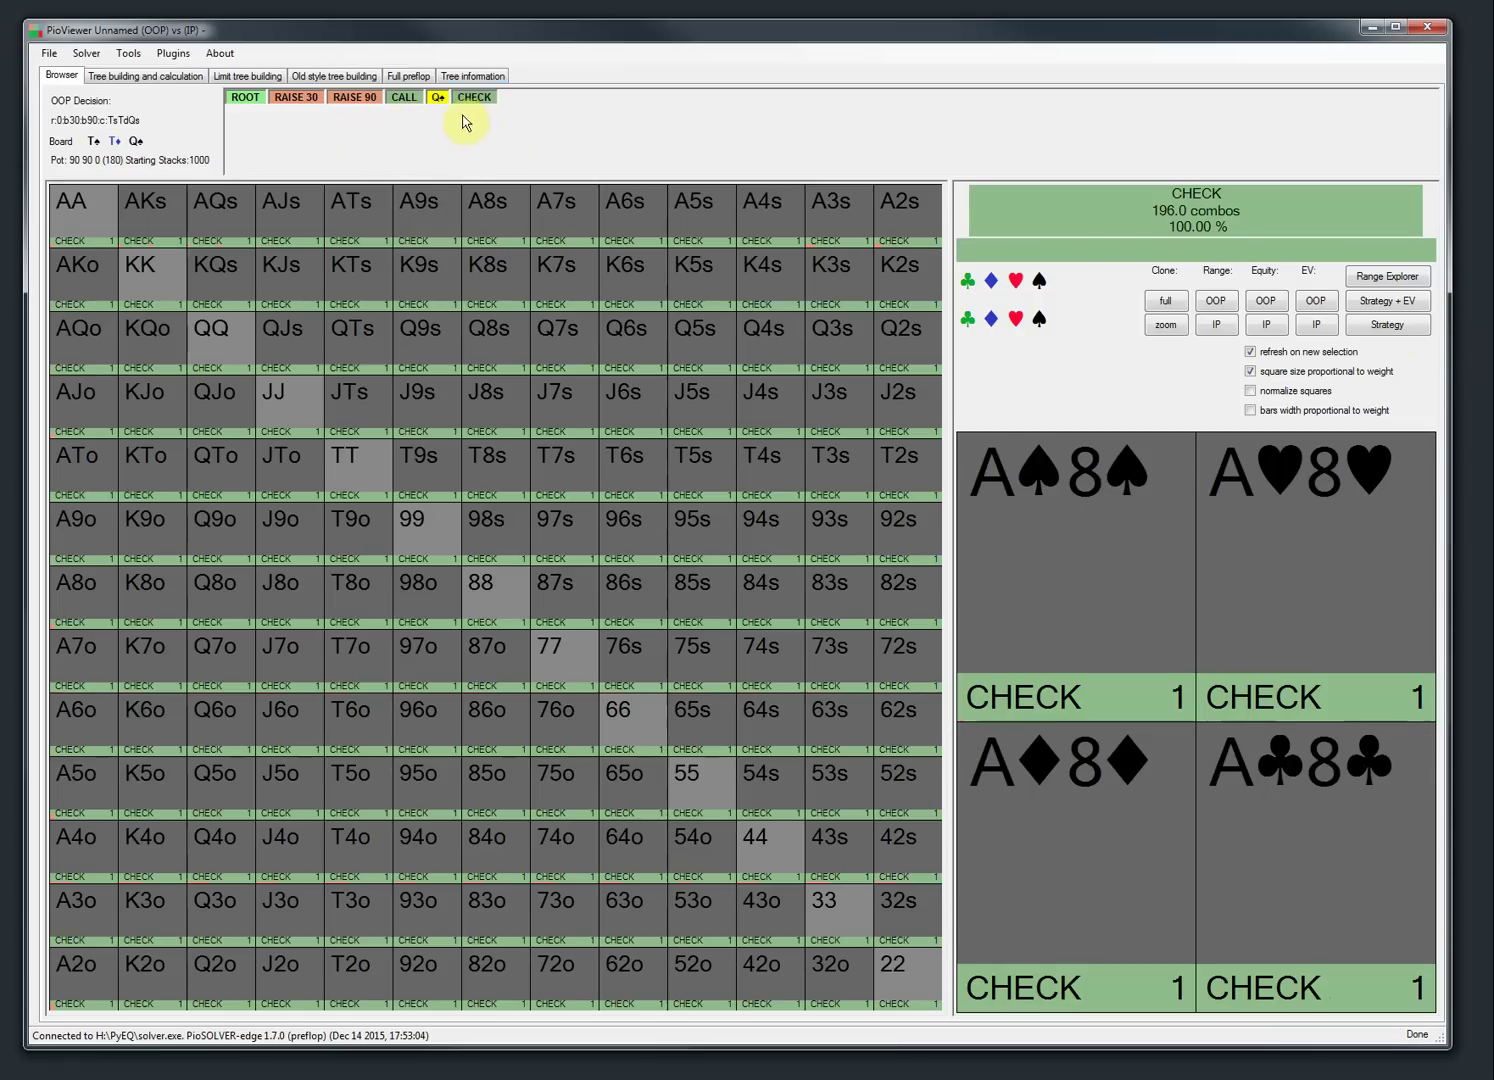
click(403, 100)
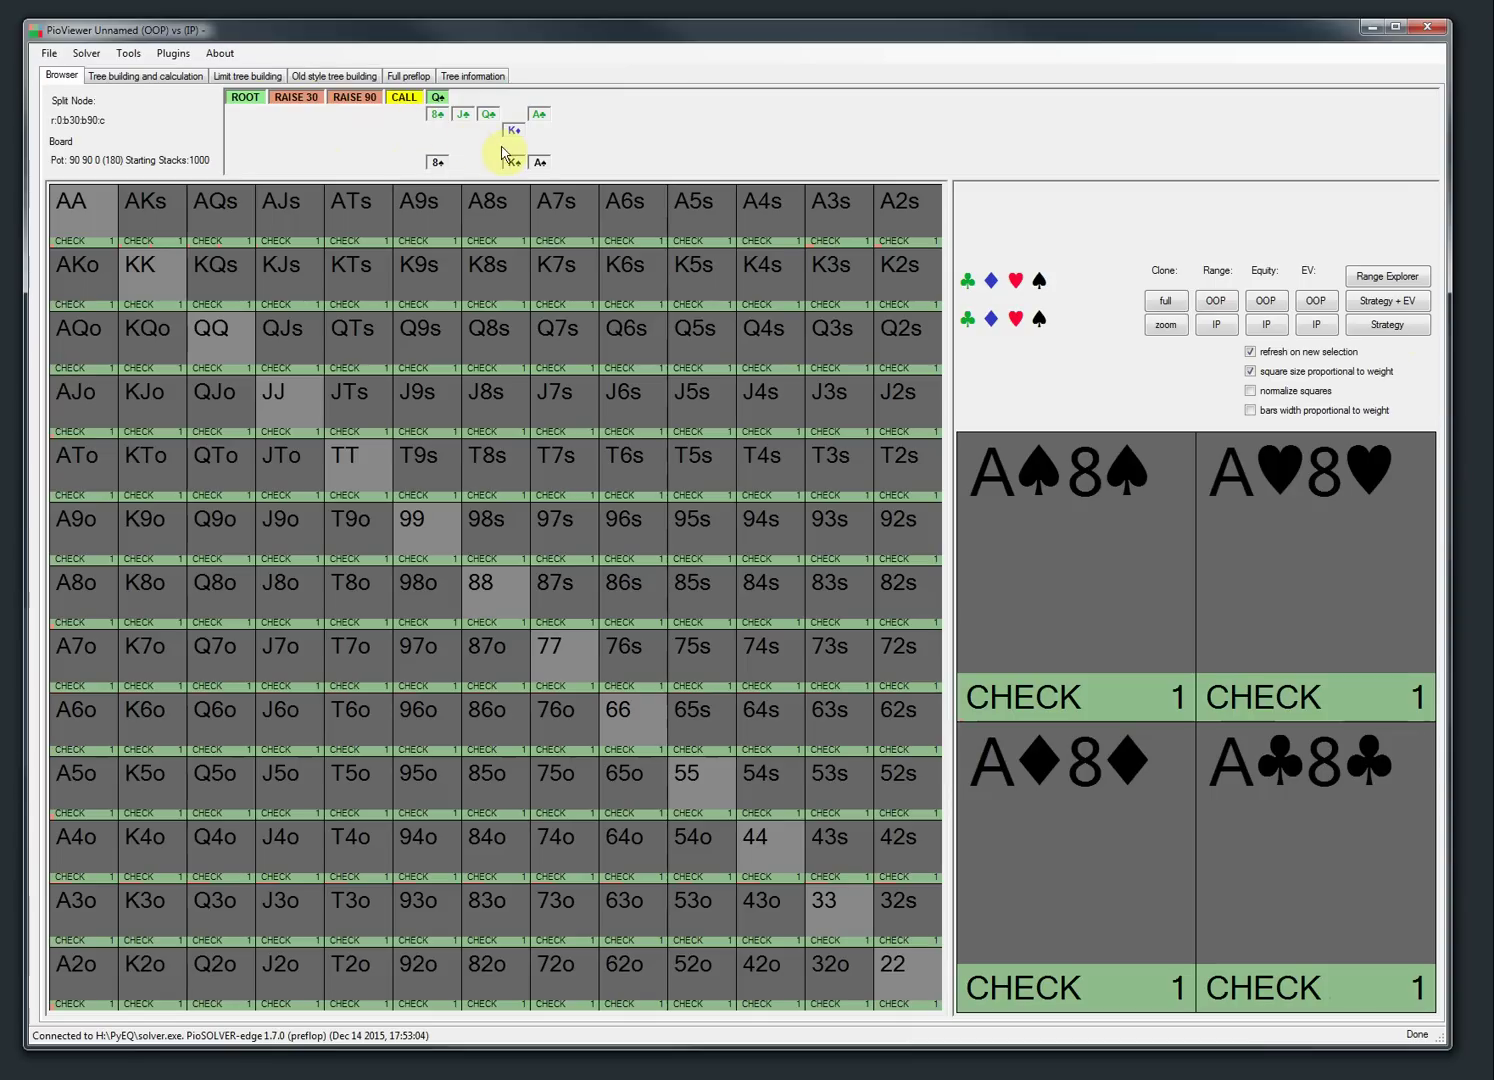
click(311, 102)
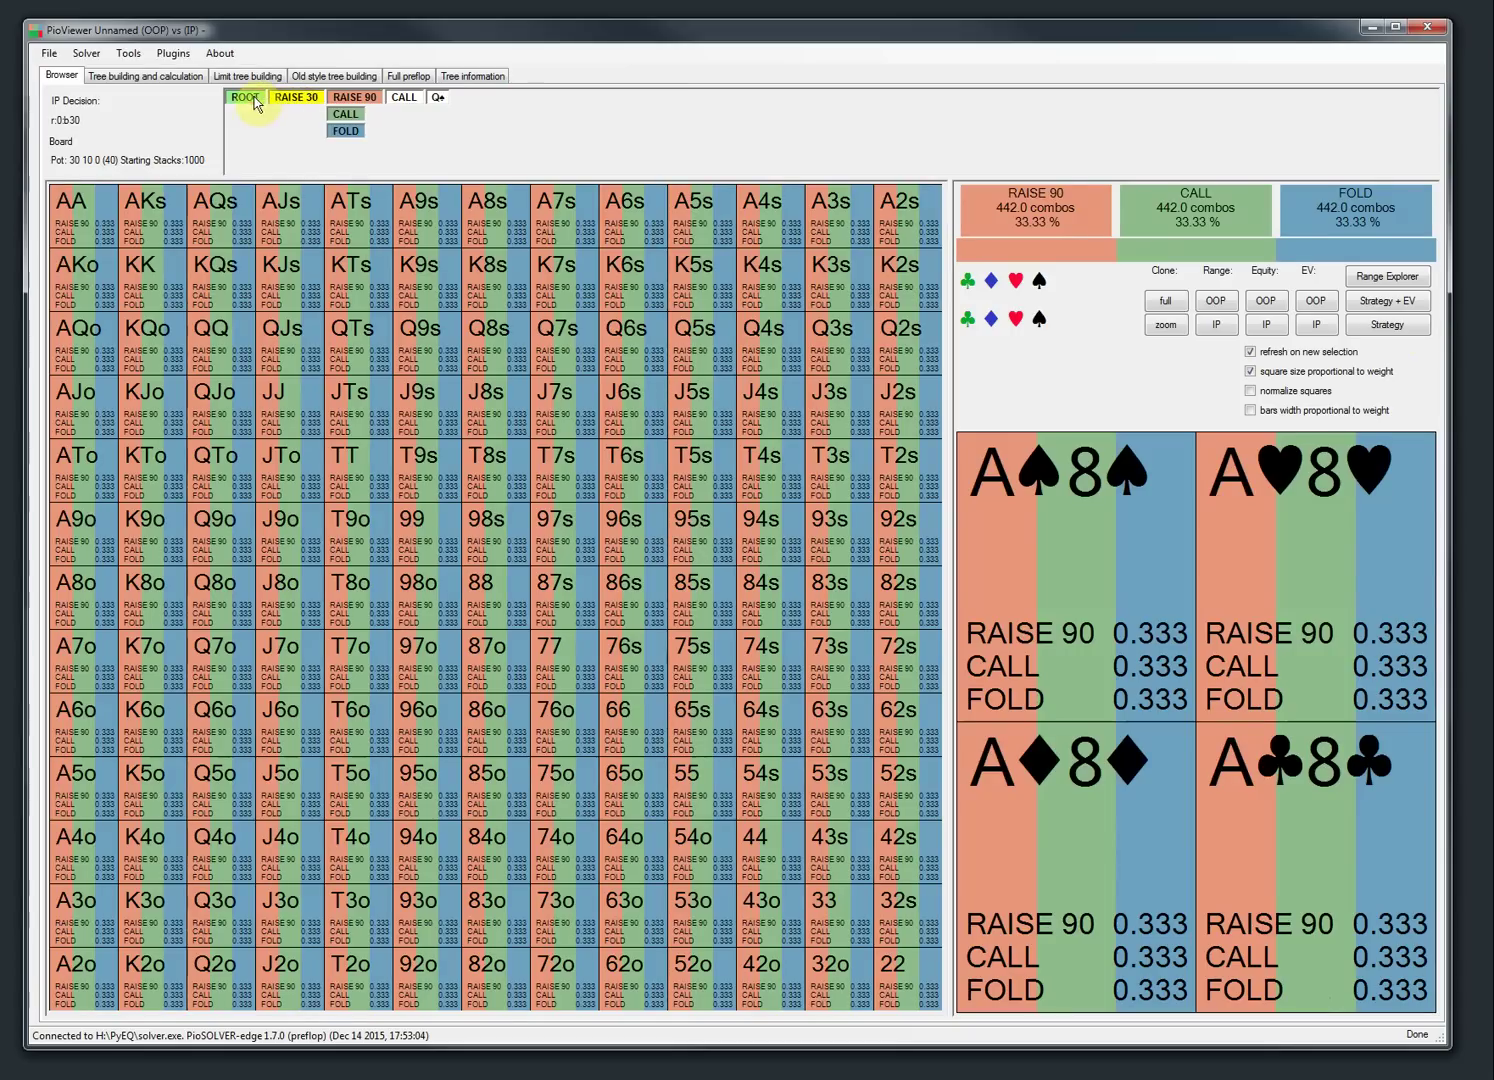
click(313, 103)
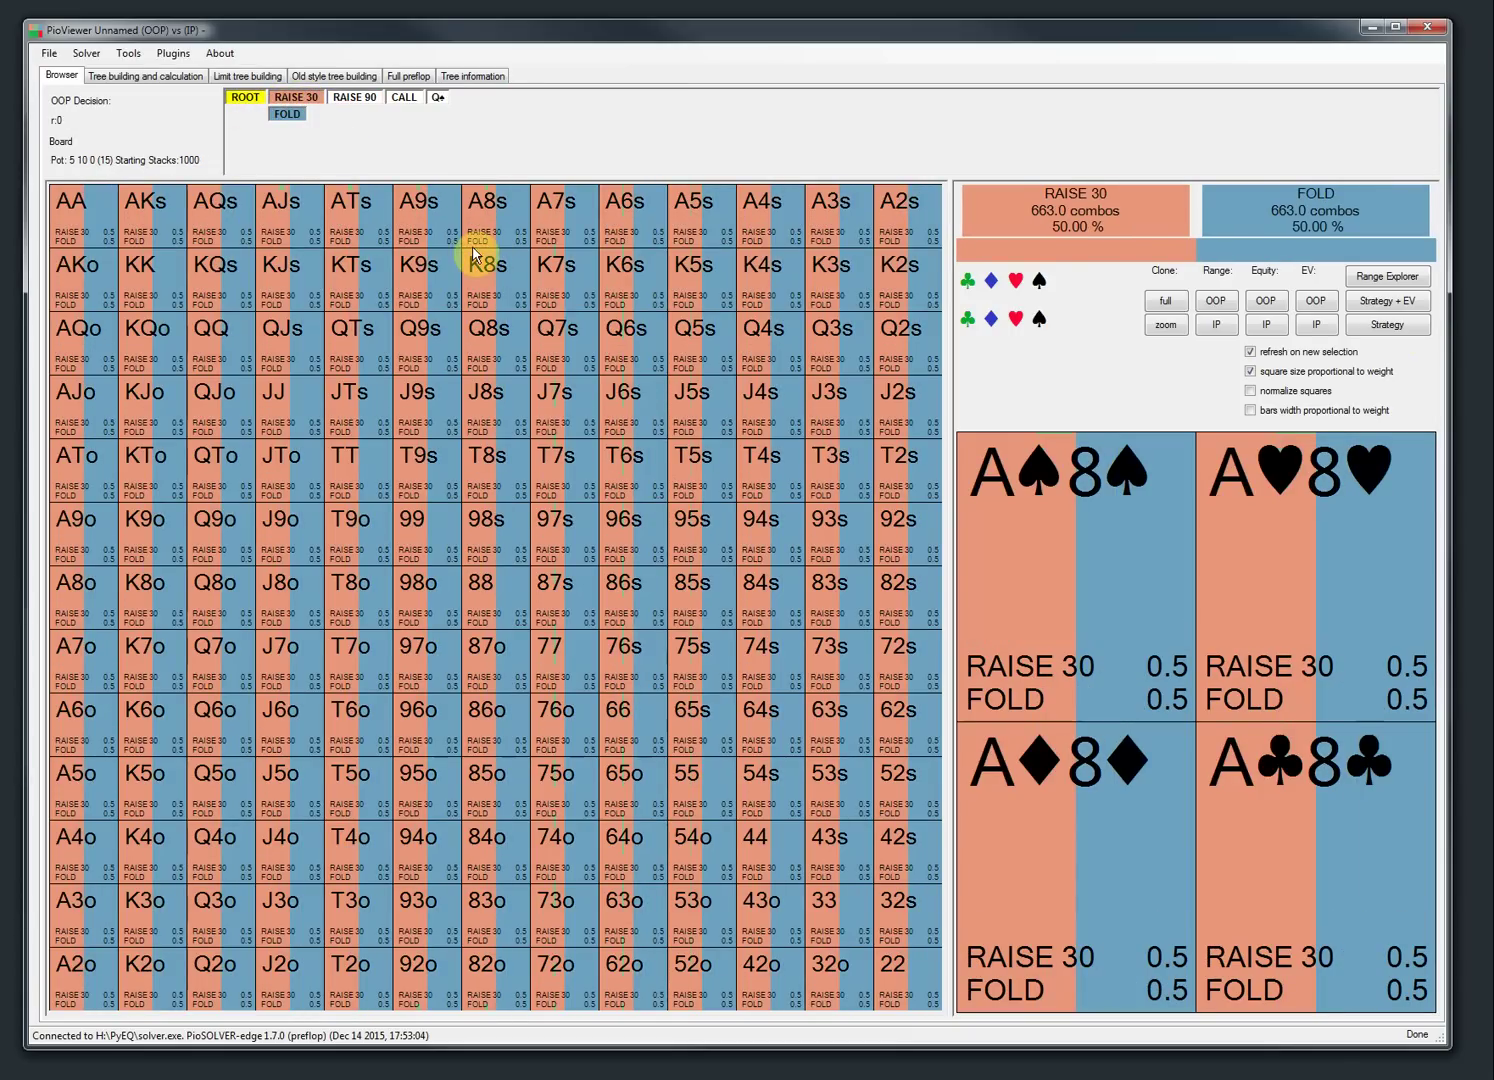
- Load the saved preflop tree 6max-BTNvsBB-3betorfold and view the postflop settings of the CALLs of RAISE 80 and RAISE 200
click(142, 76)
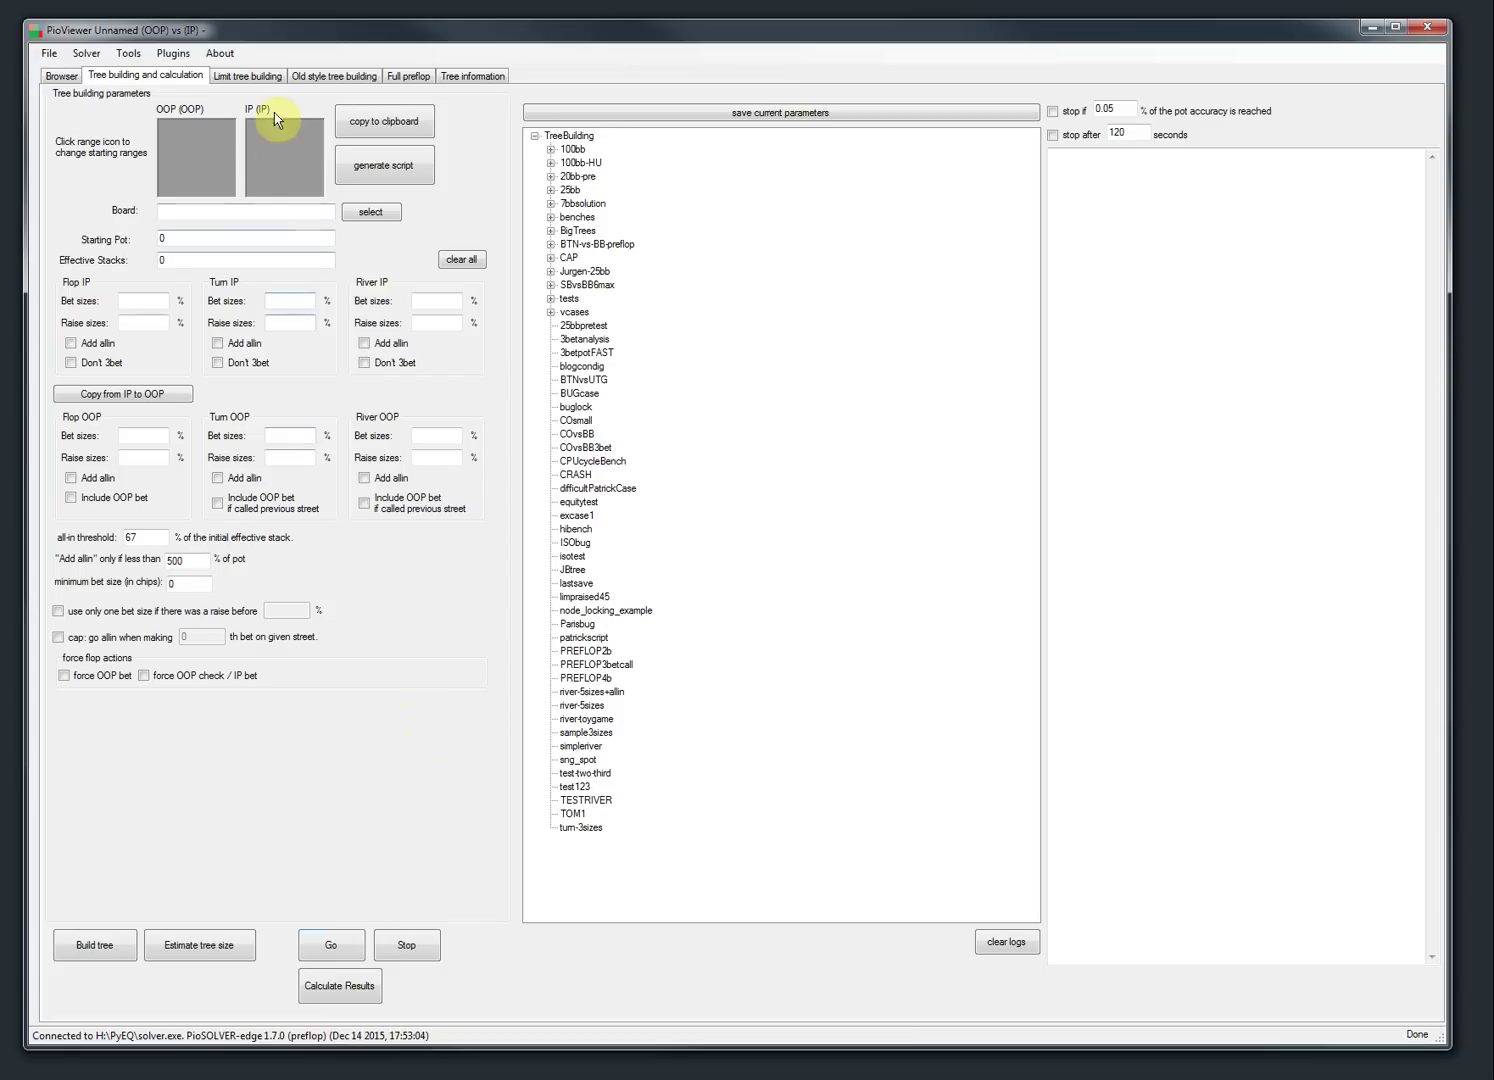
click(398, 79)
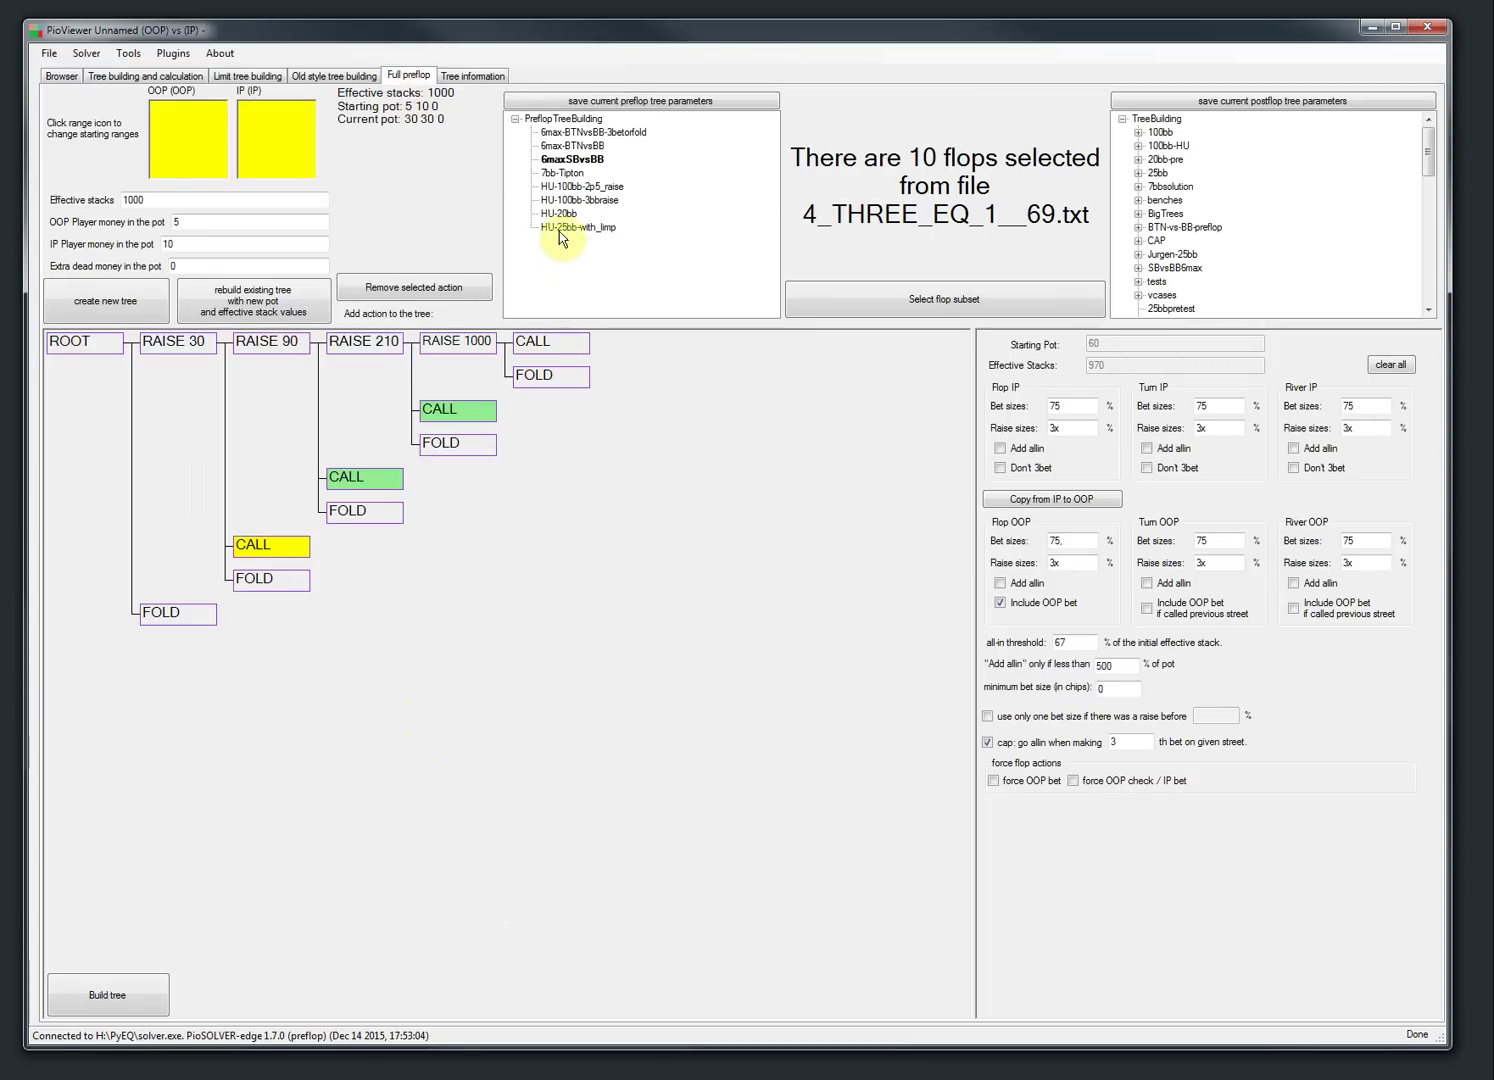
click(572, 133)
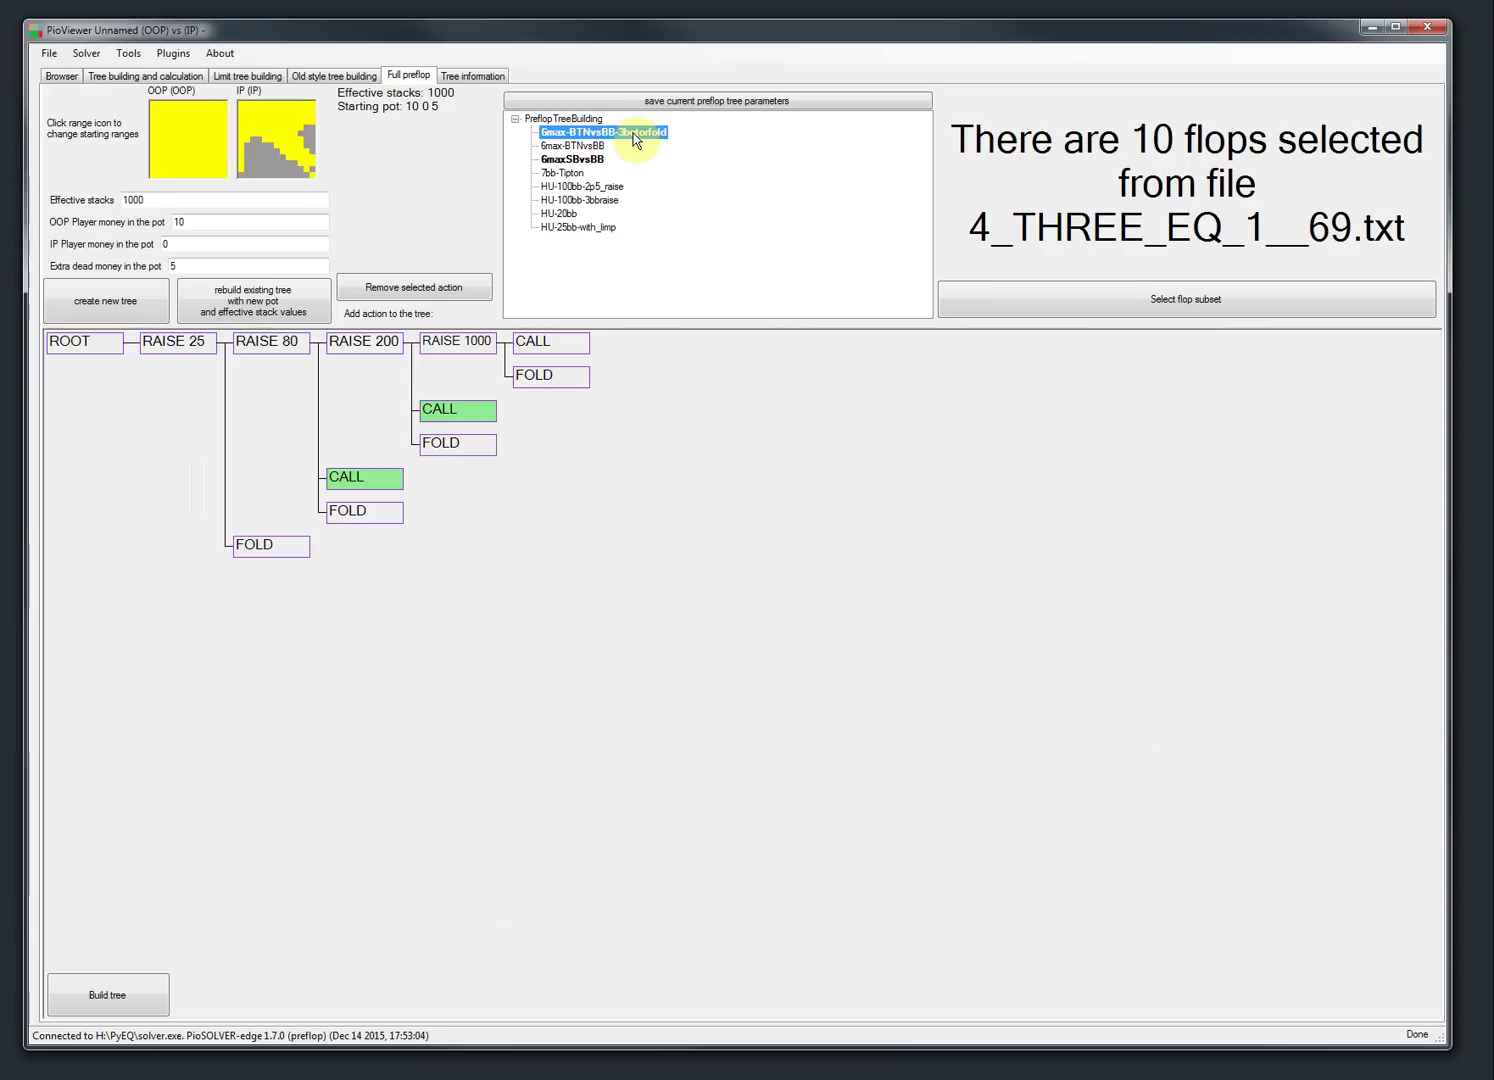
click(370, 480)
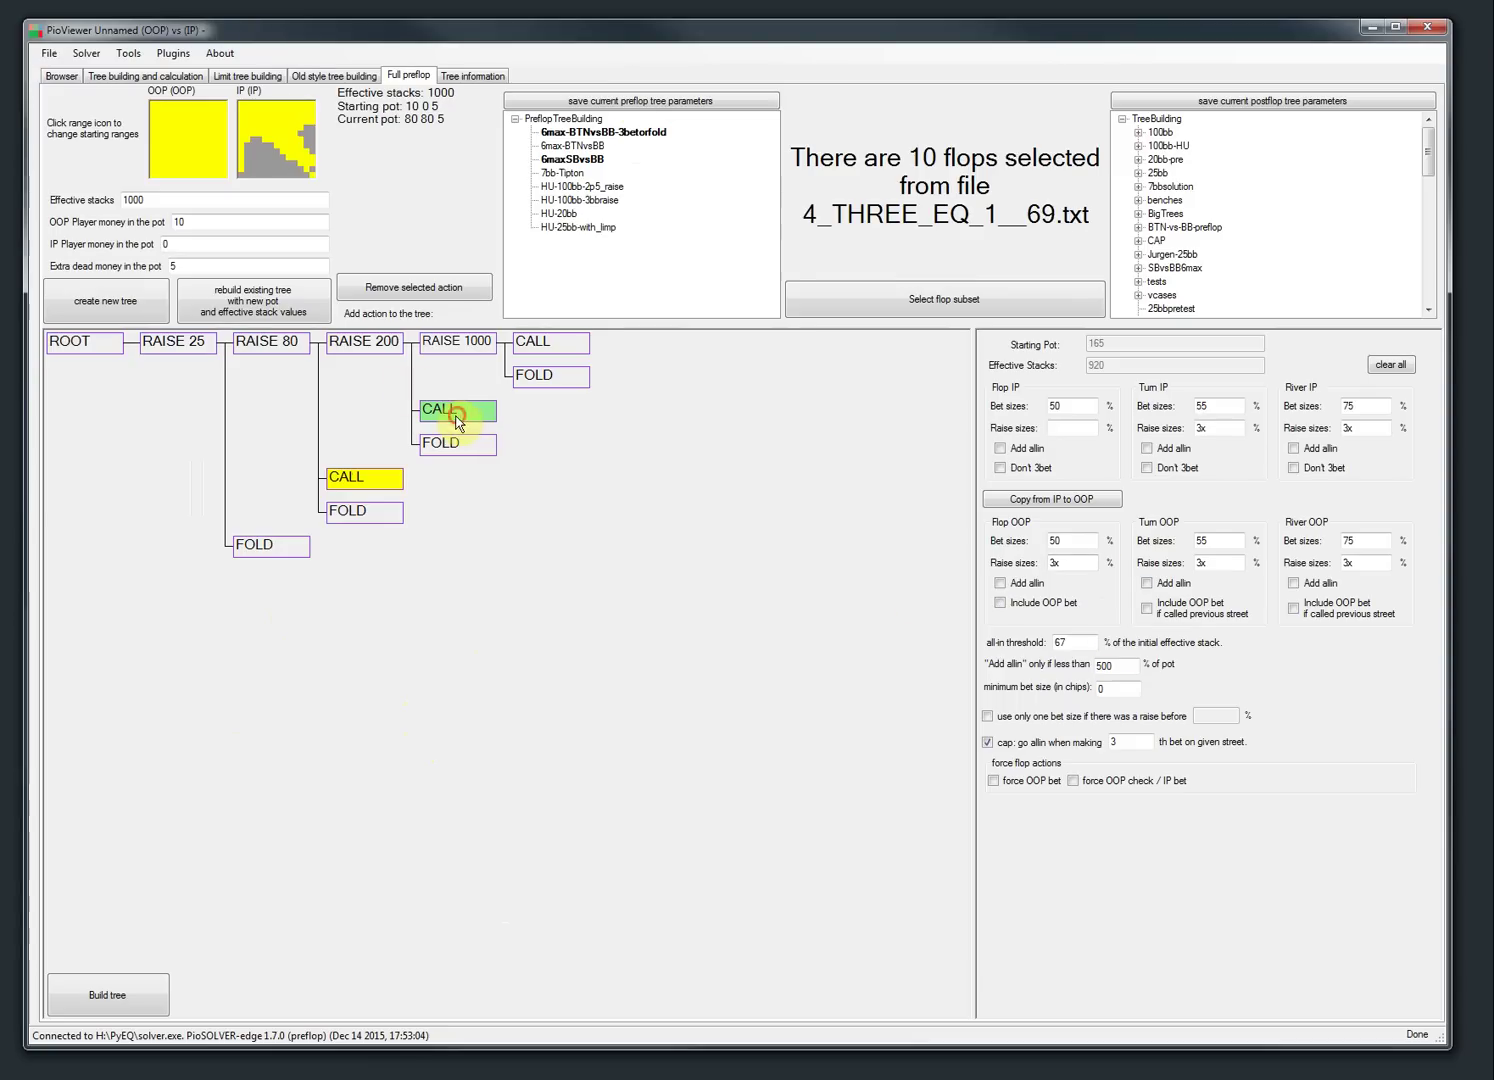
click(458, 413)
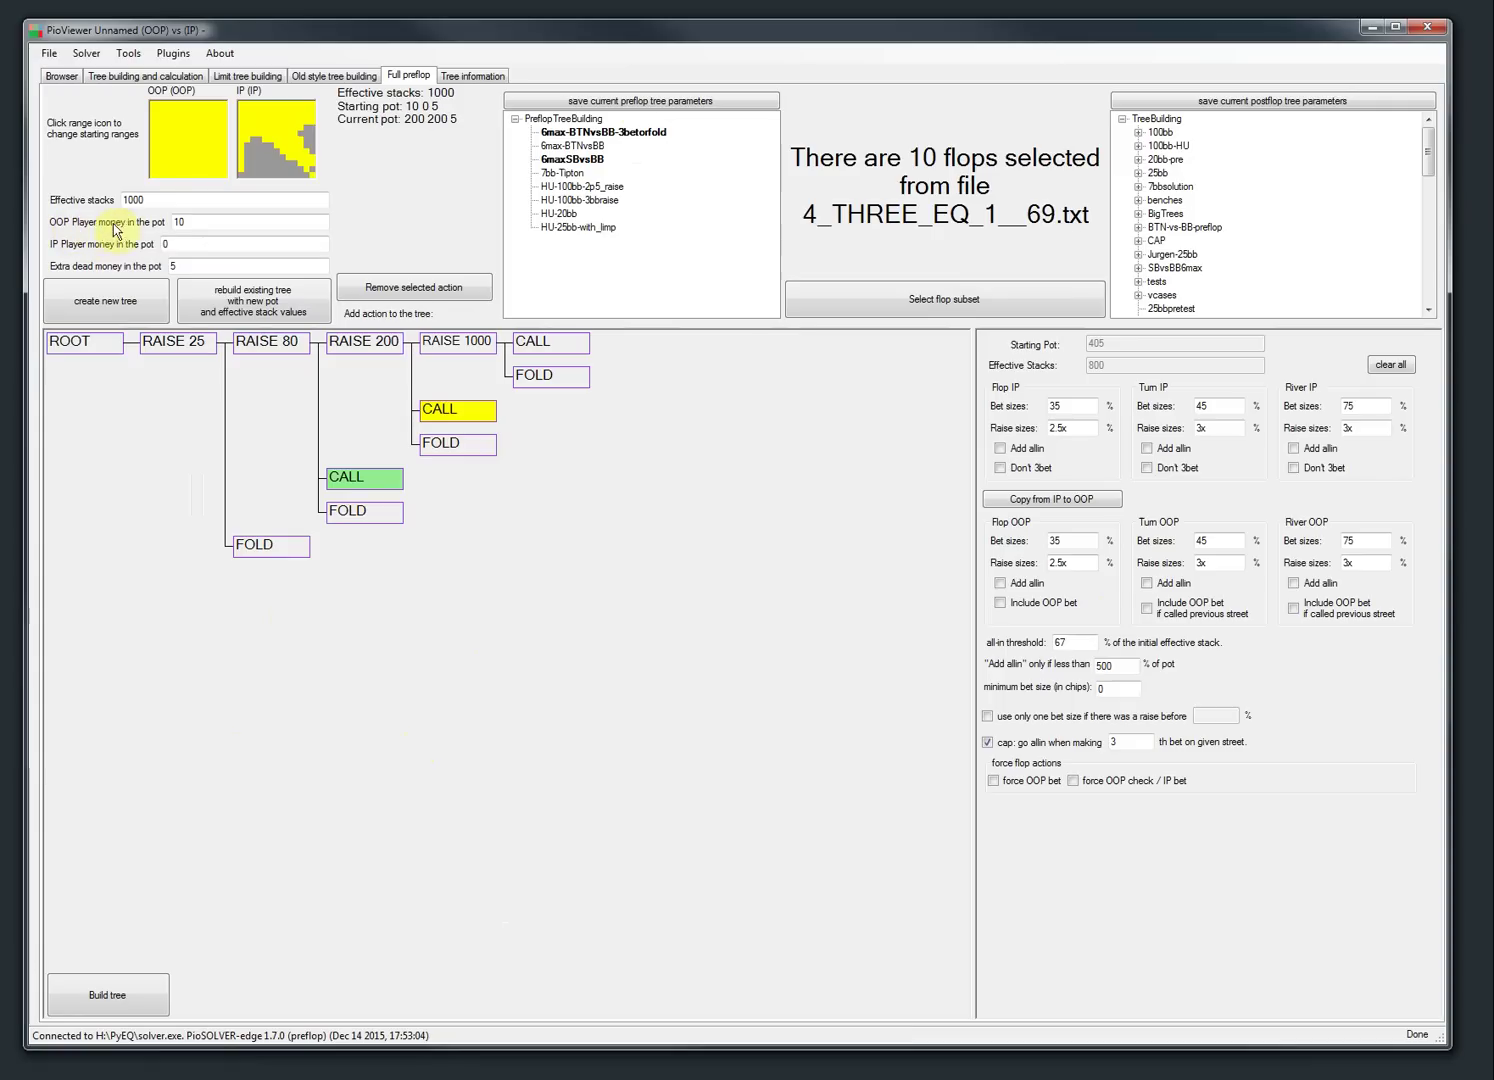
- Examine the OOP, IP and dead money amounts and the IP starting range, leaving the range unchanged
double_click(198, 221)
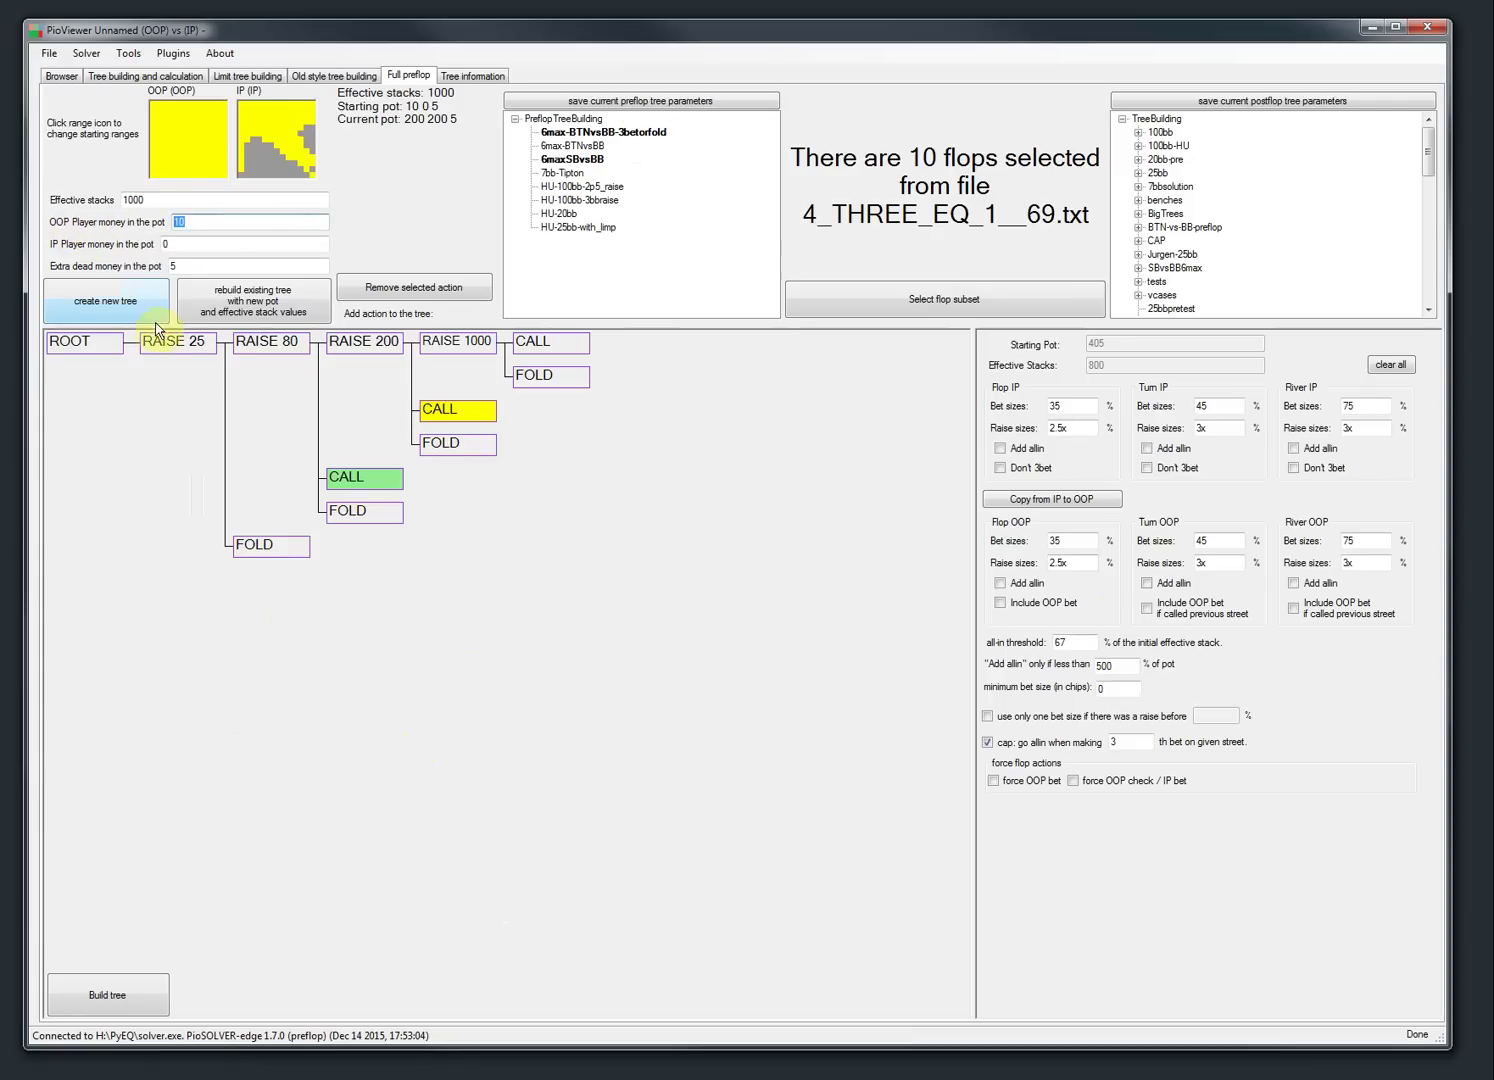
double_click(167, 244)
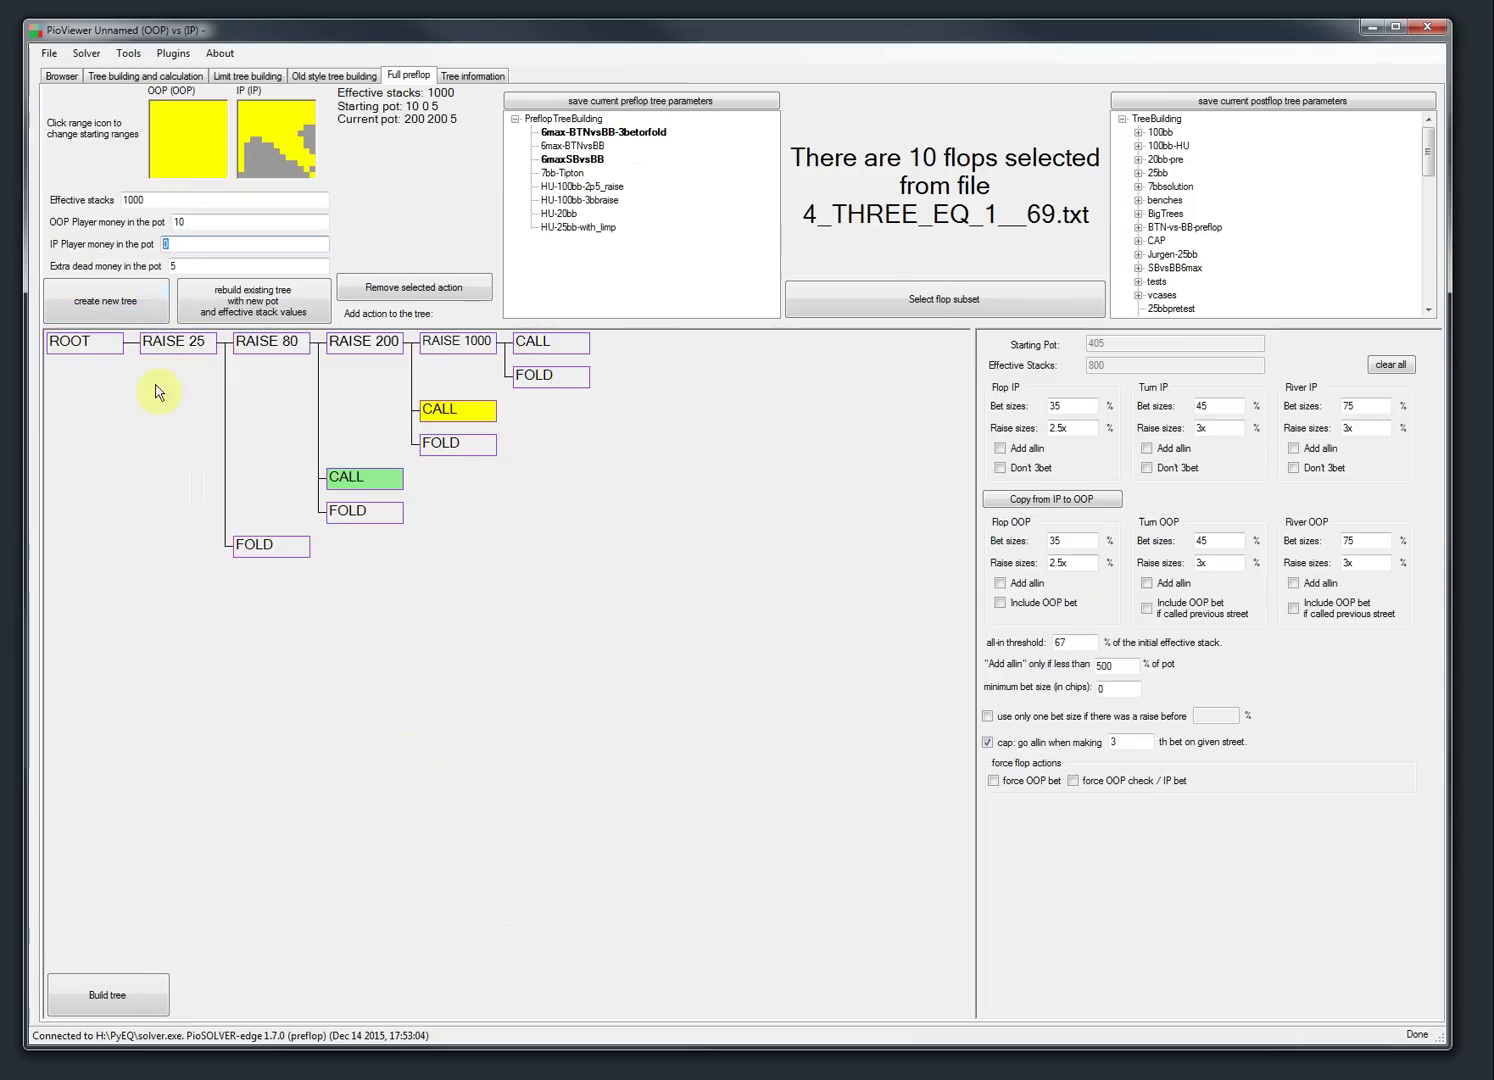
double_click(186, 266)
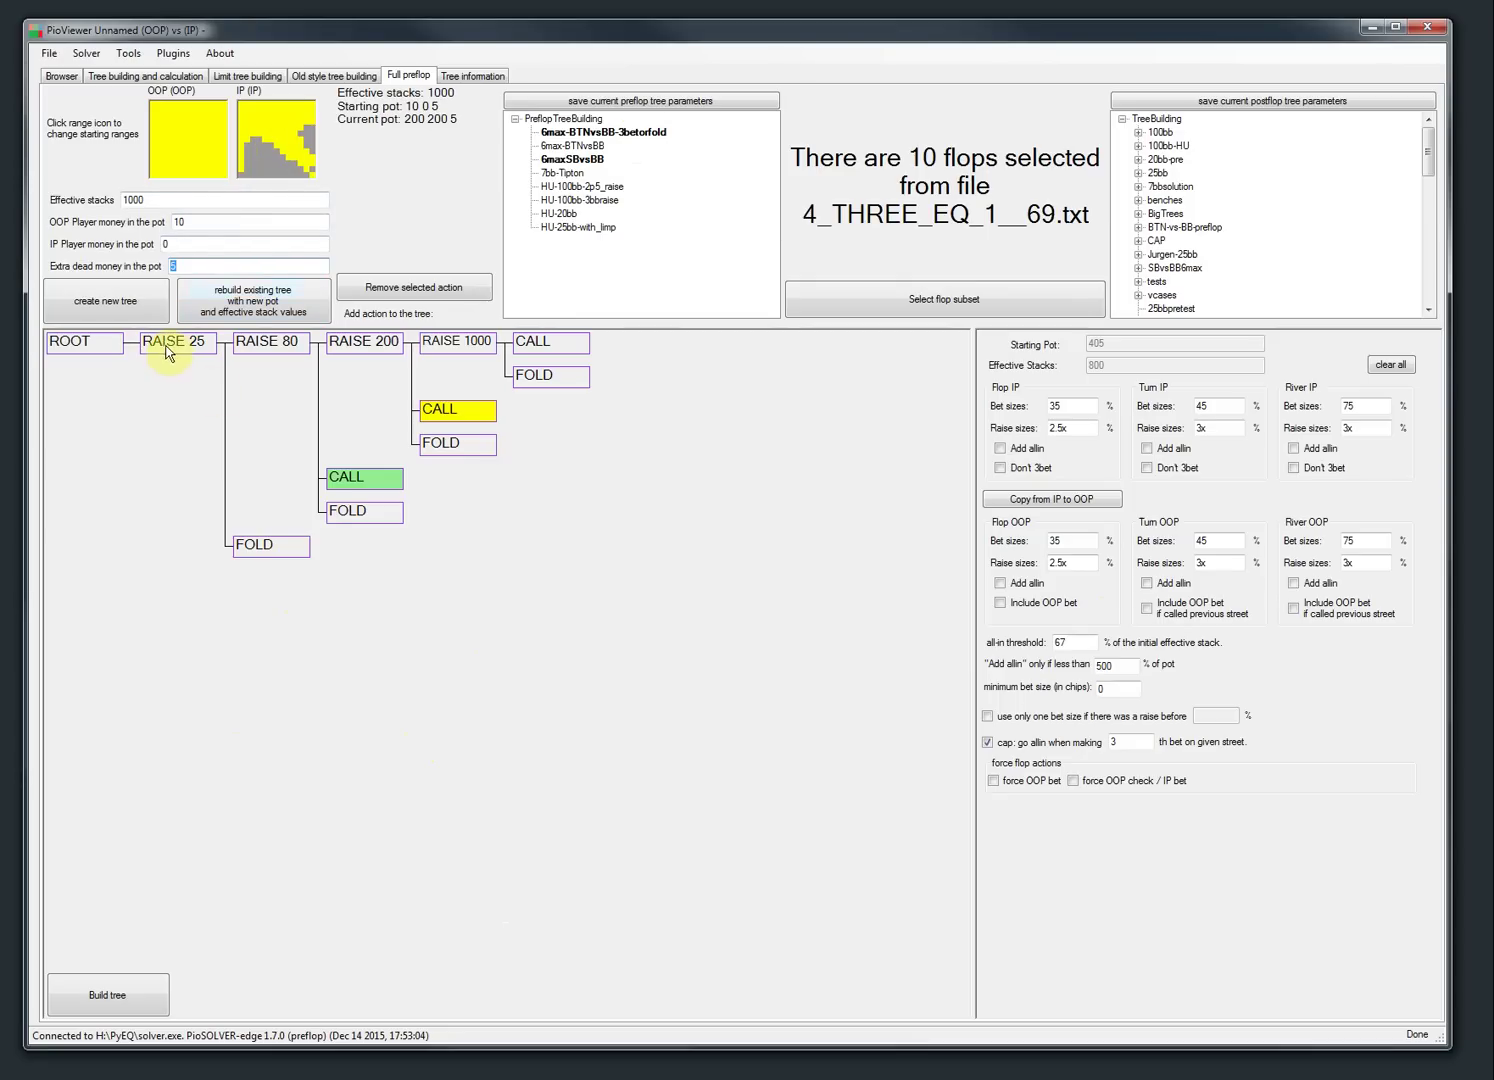
click(300, 145)
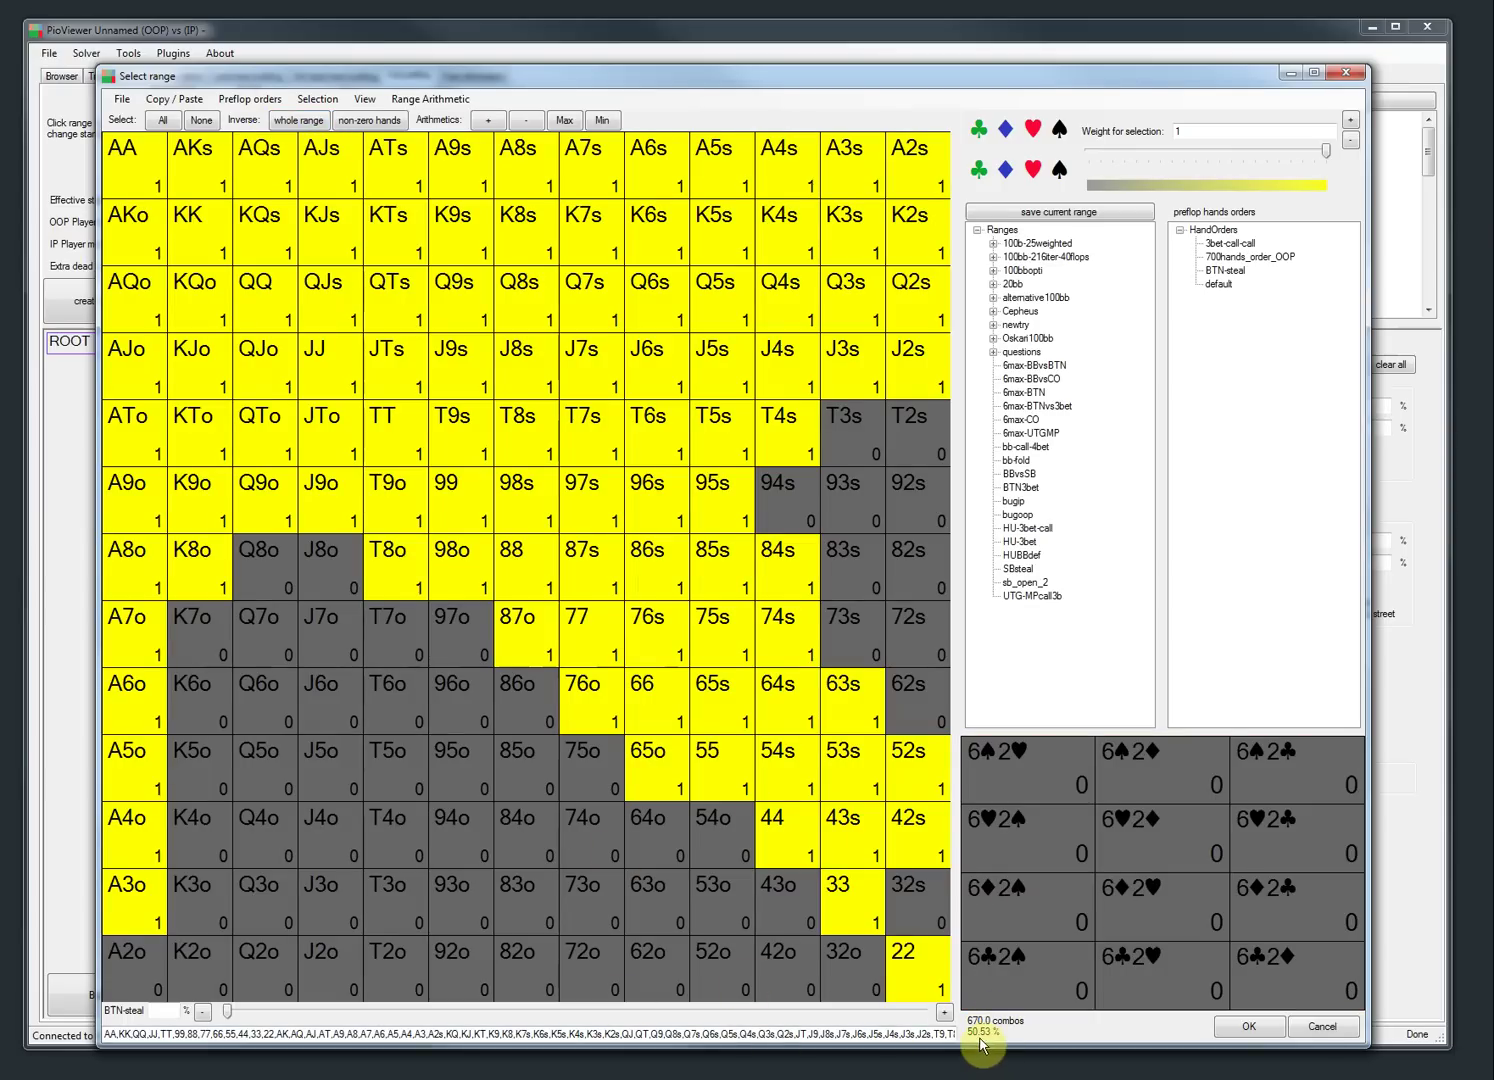
click(1335, 1035)
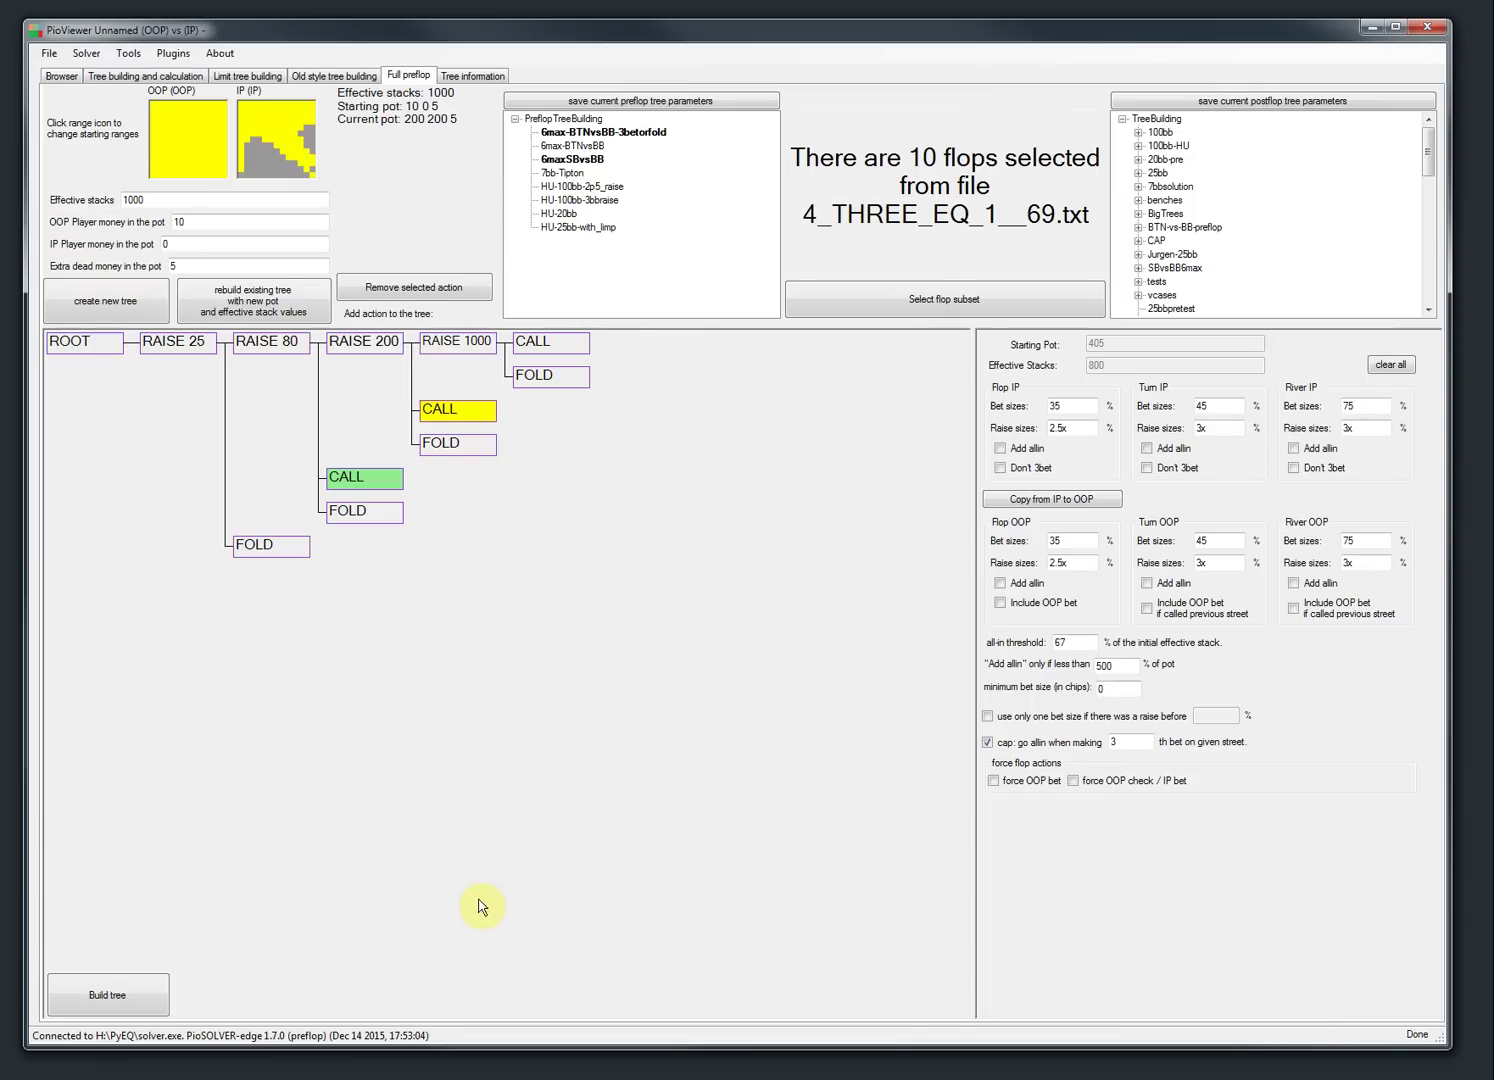
- Select the flop subset file 82_GER_EQ_2__10.txt from the subsets folder 6
click(889, 303)
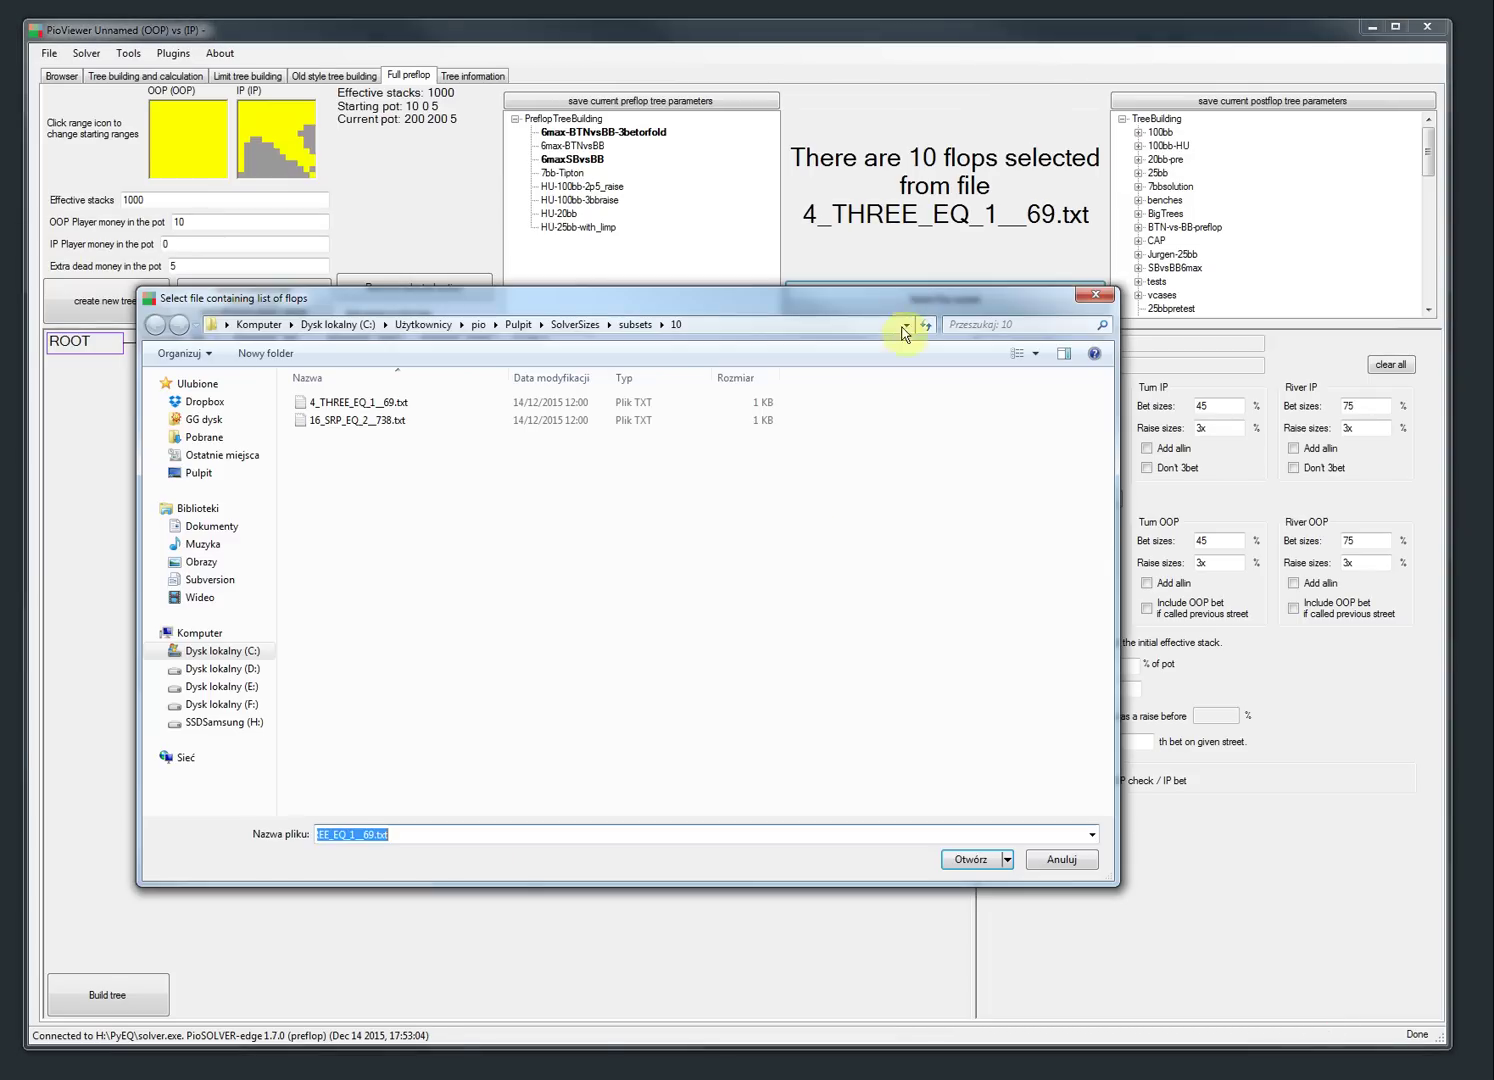
click(630, 326)
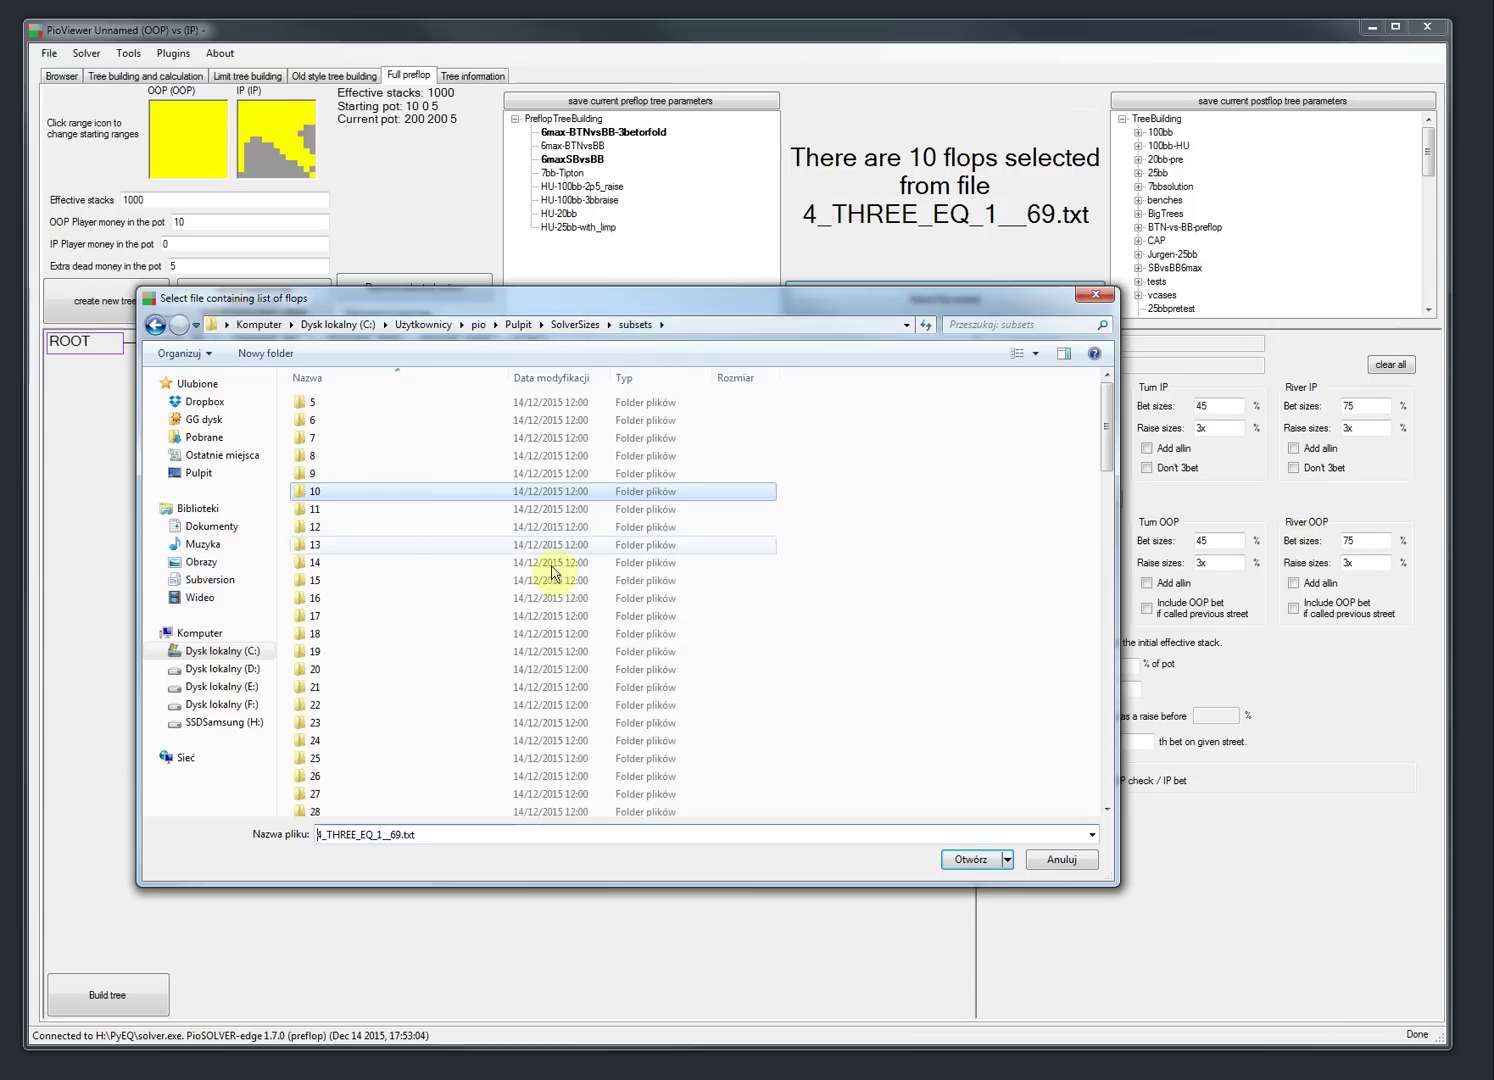
double_click(351, 421)
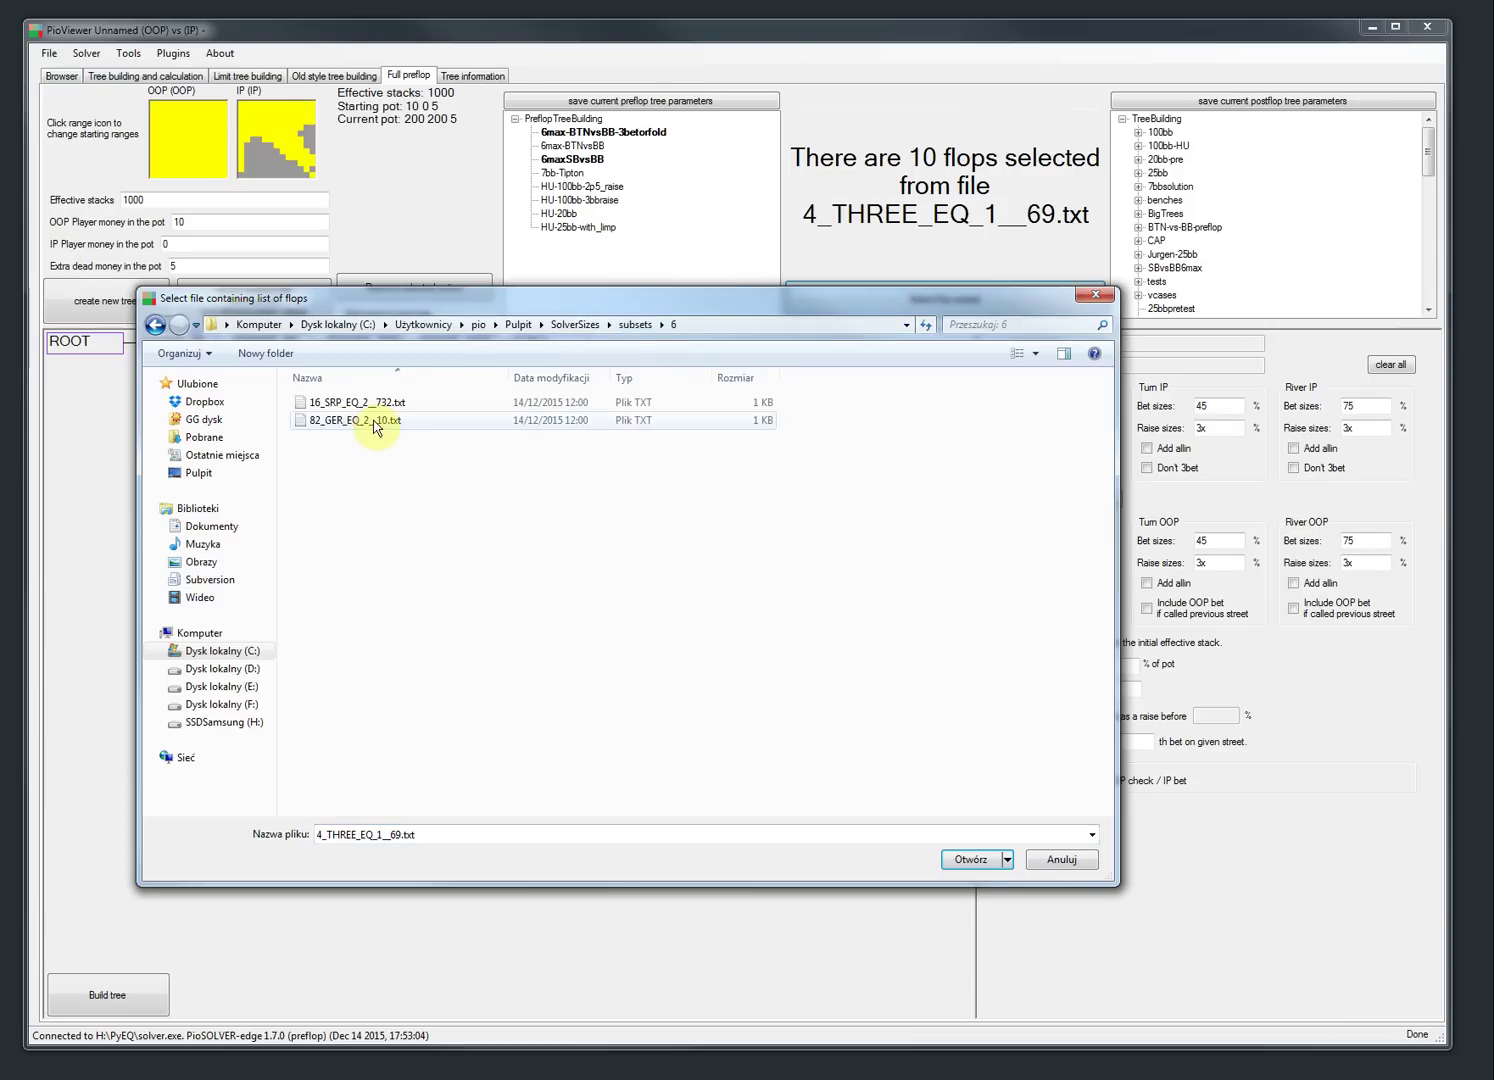
double_click(373, 420)
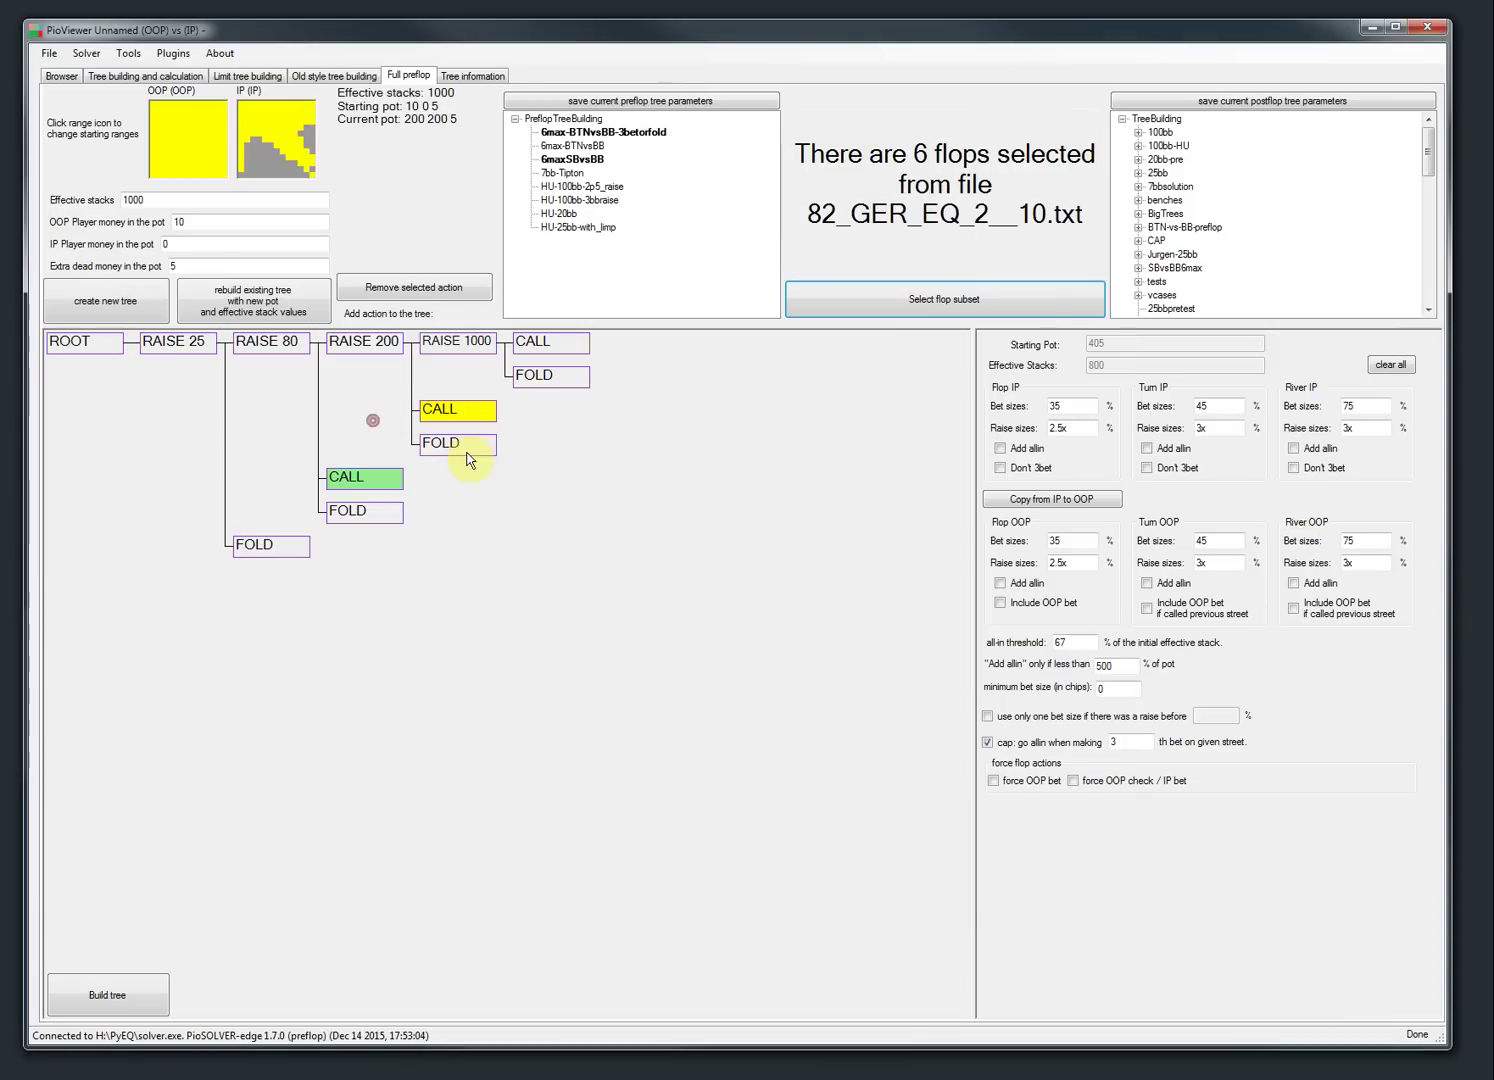
- Build the BTN vs BB preflop tree and check solver.exe's memory use in Windows Task Manager
click(147, 991)
key(ctrl+shift+Escape)
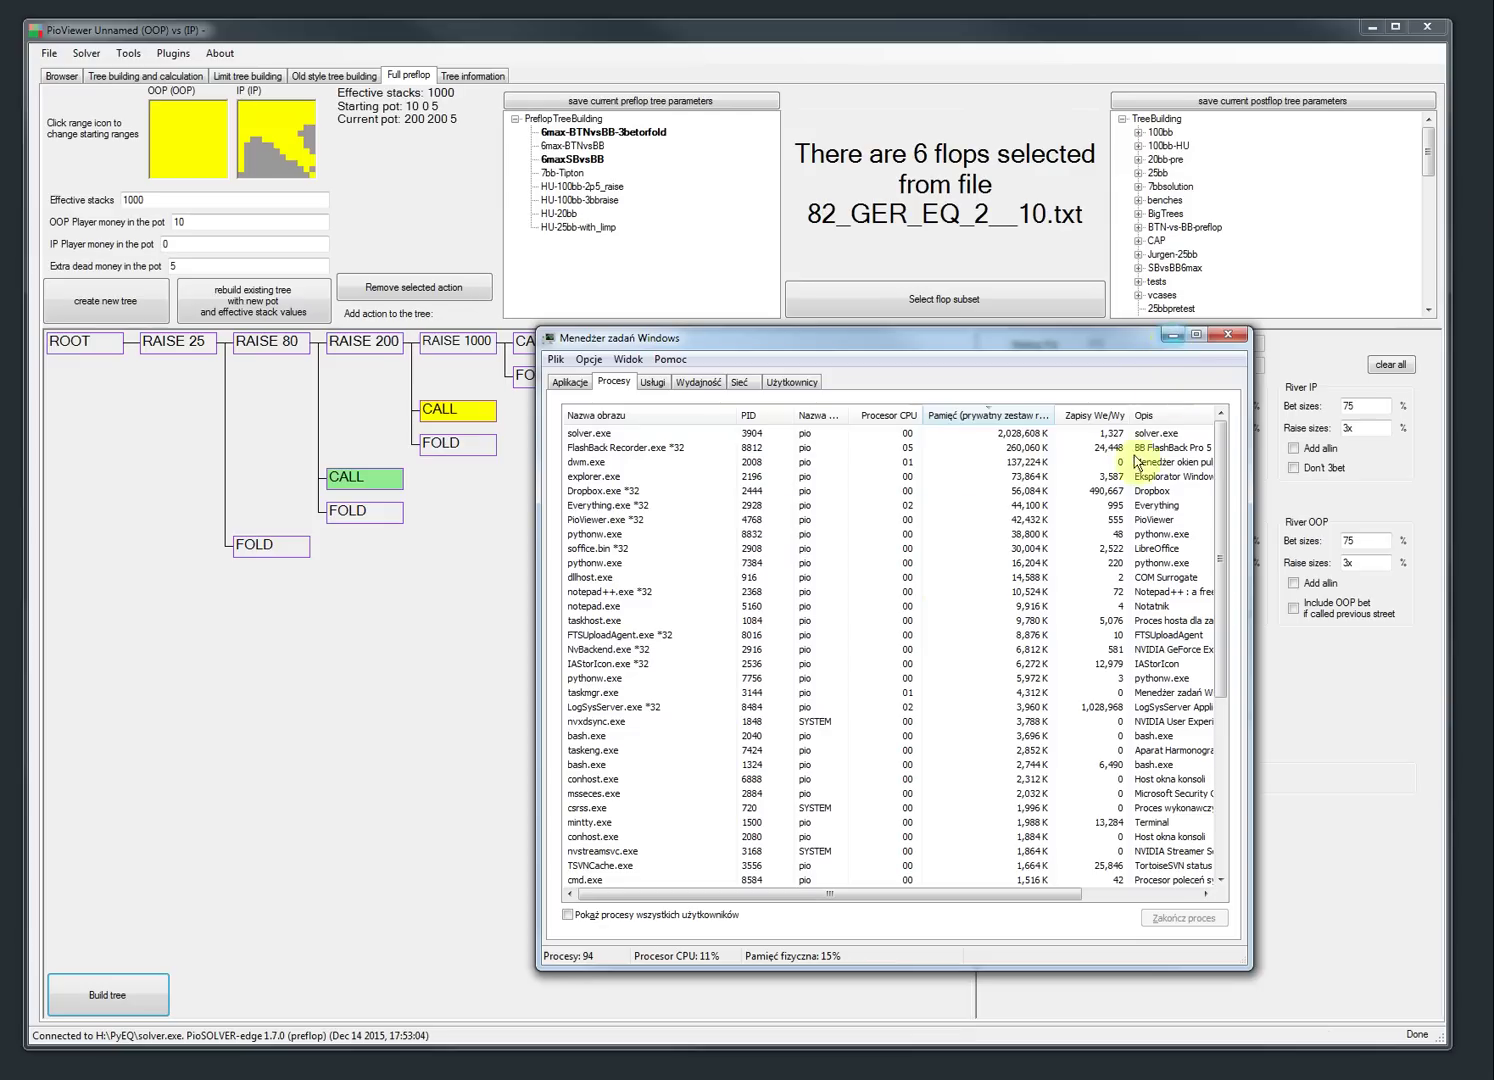
click(1174, 343)
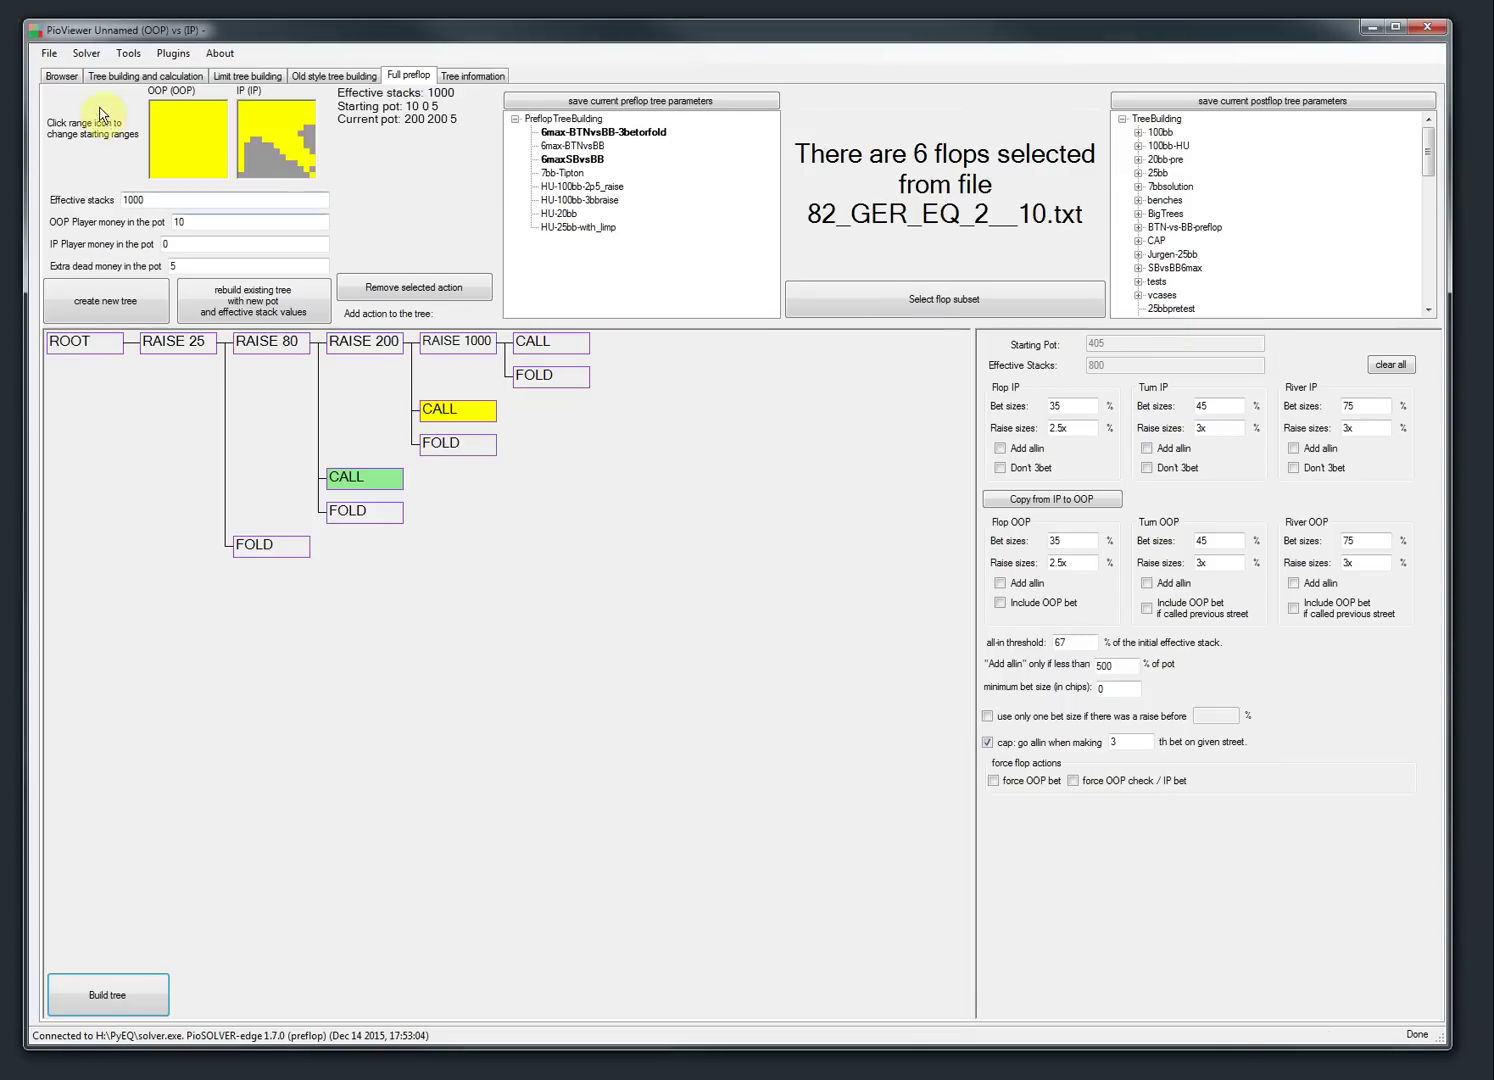
- View the built tree's OOP decision after RAISE 25, and start the solver calculation
click(60, 76)
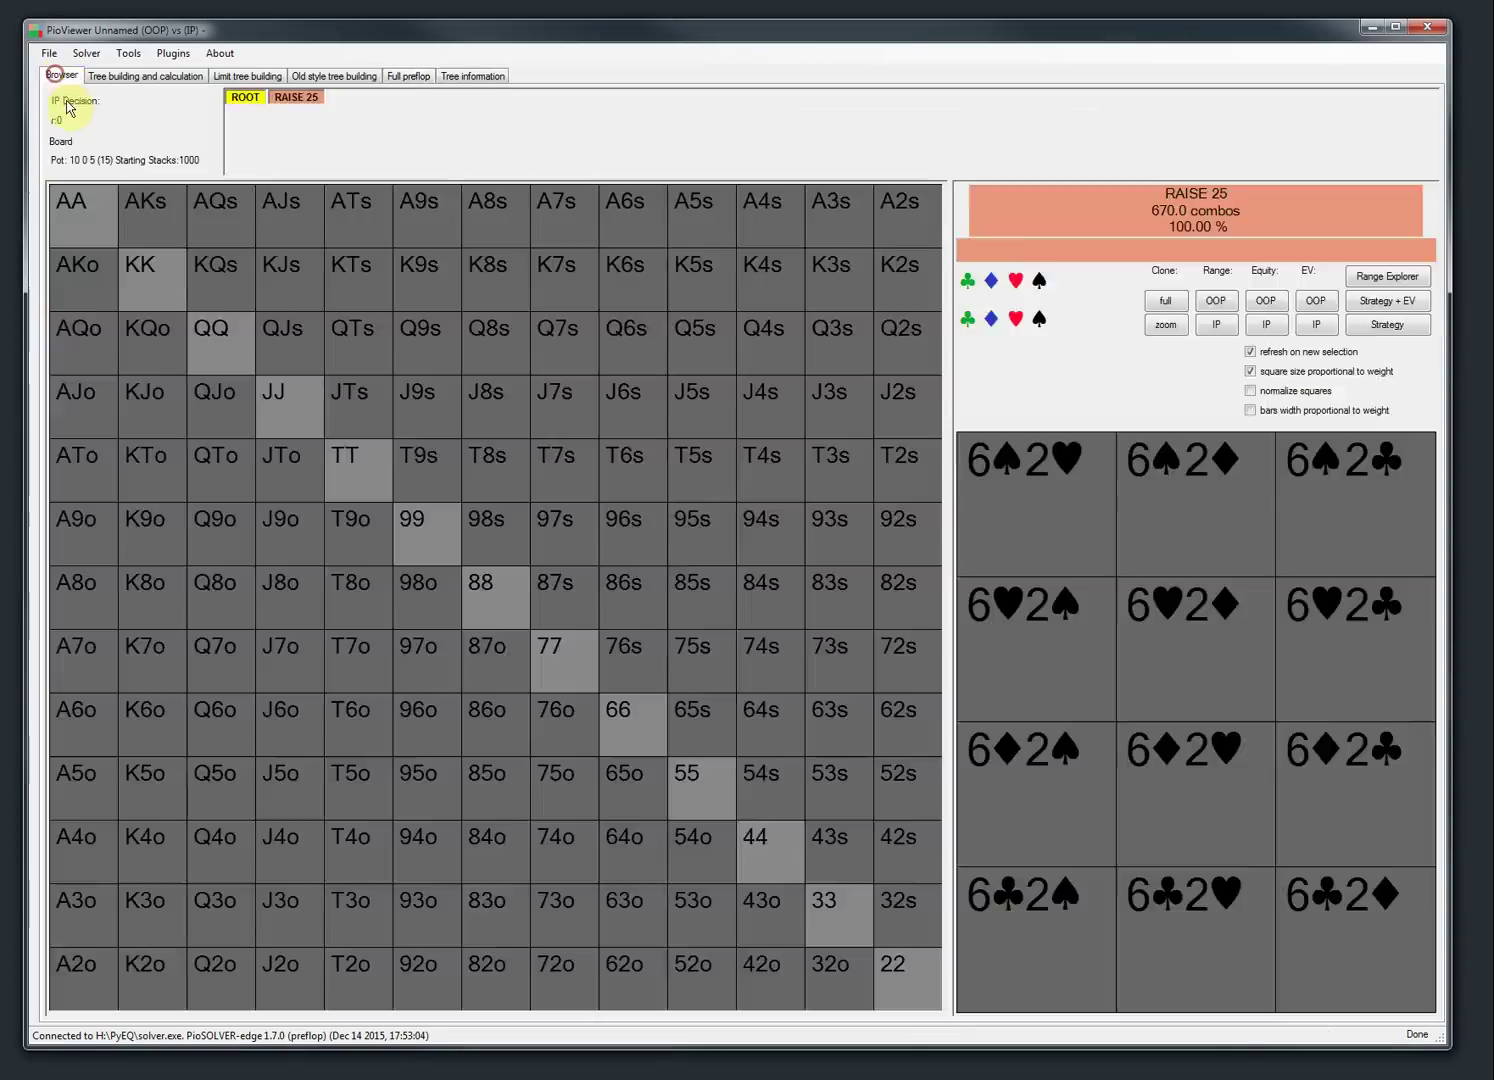
click(296, 104)
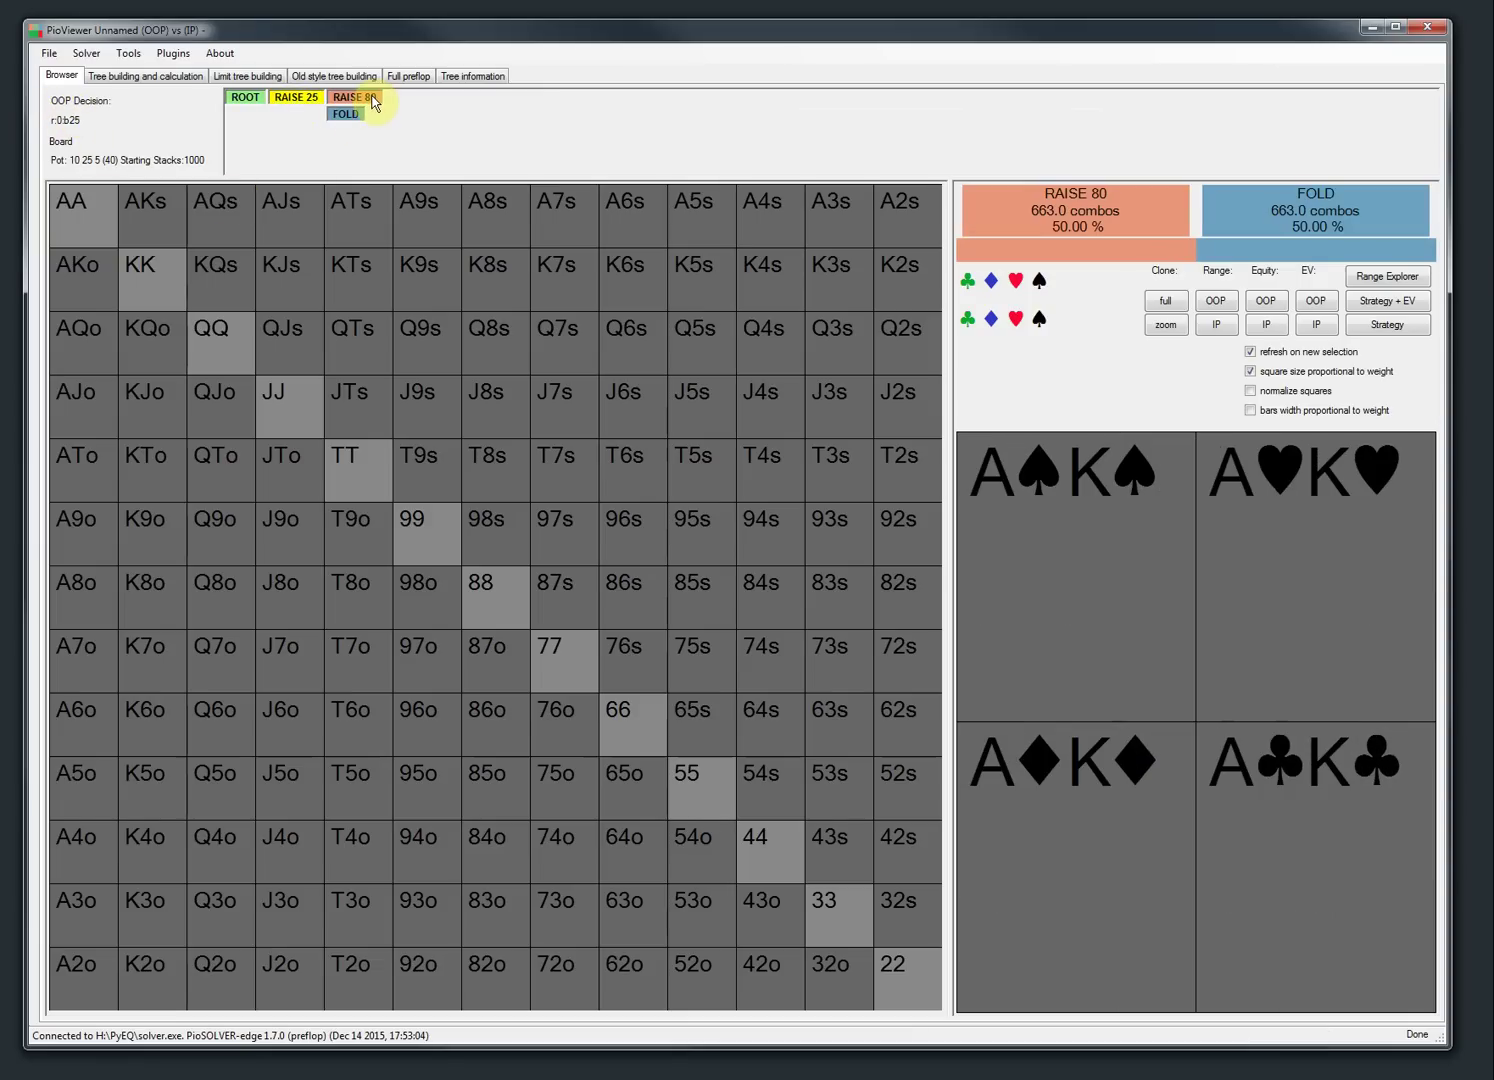
click(152, 78)
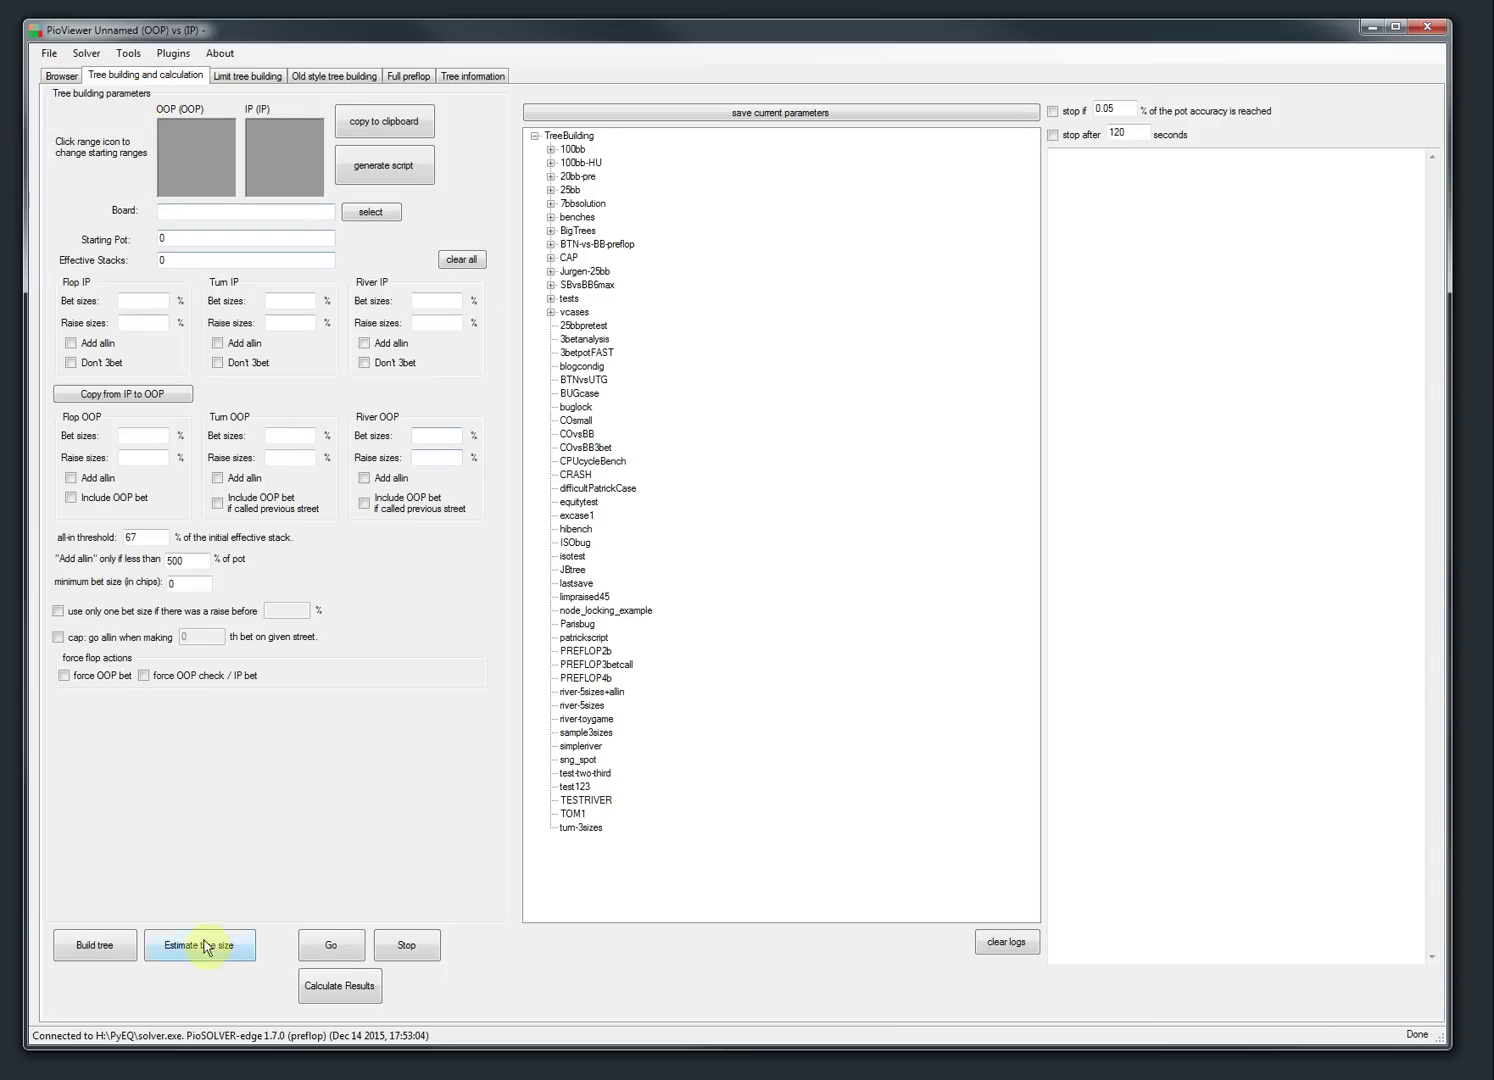
click(330, 948)
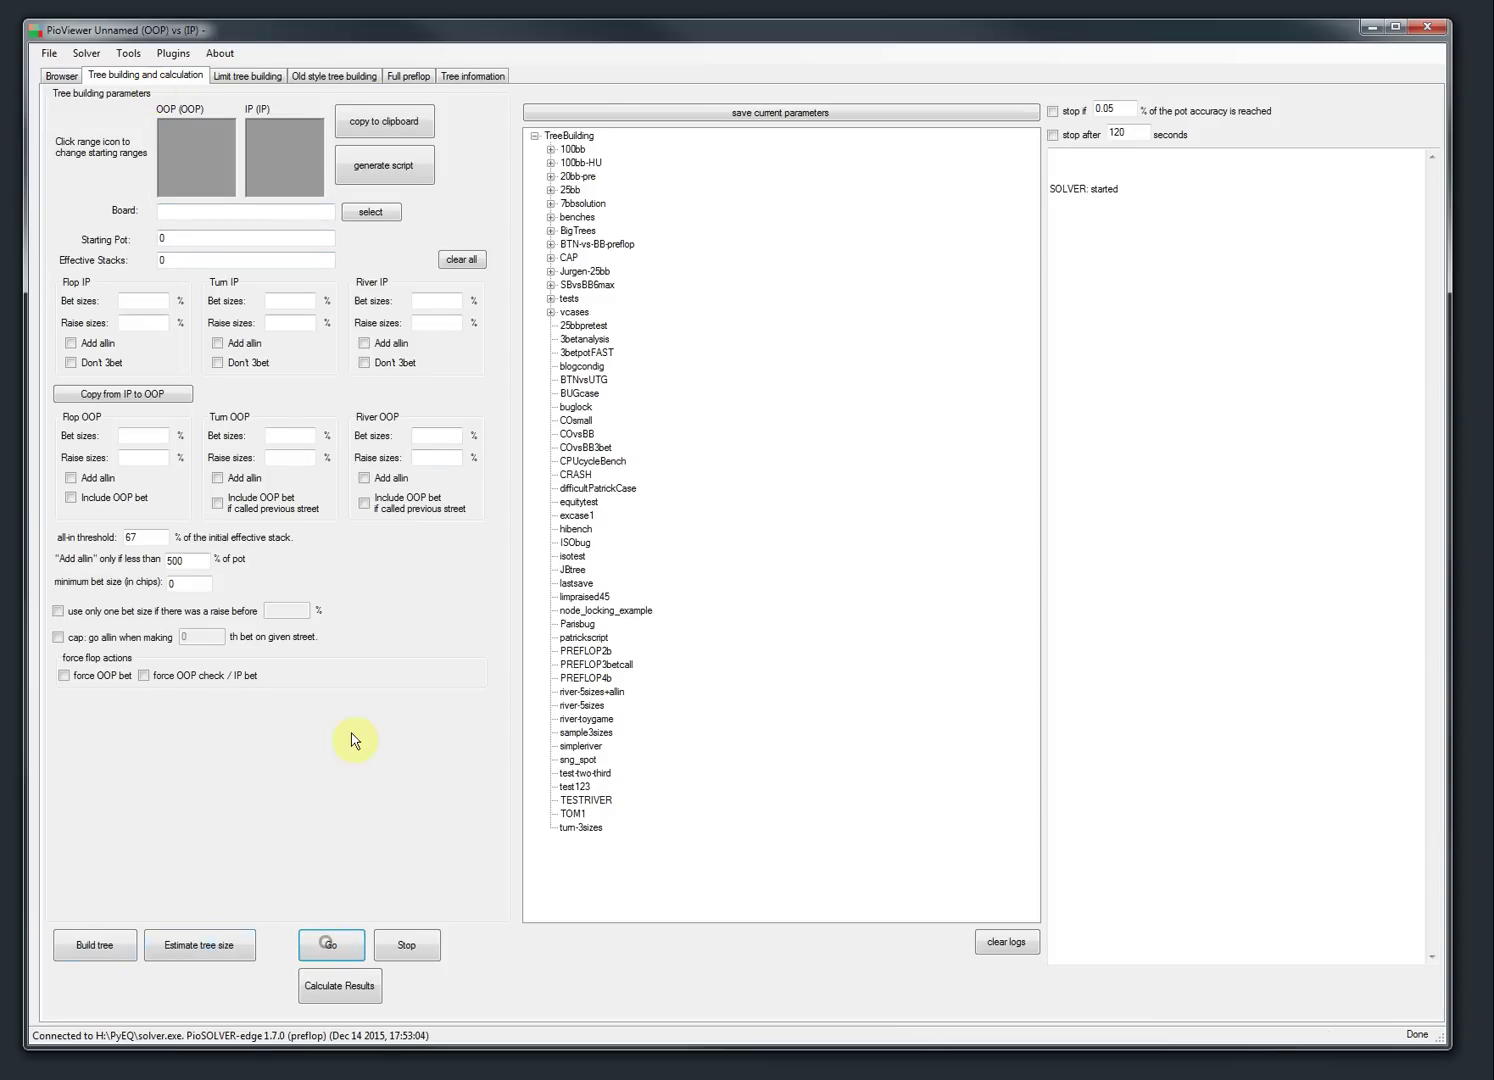
- Show Task Manager and the solver console, make the console taller and move it over Task Manager to follow the solving steps
key(ctrl+shift+Escape)
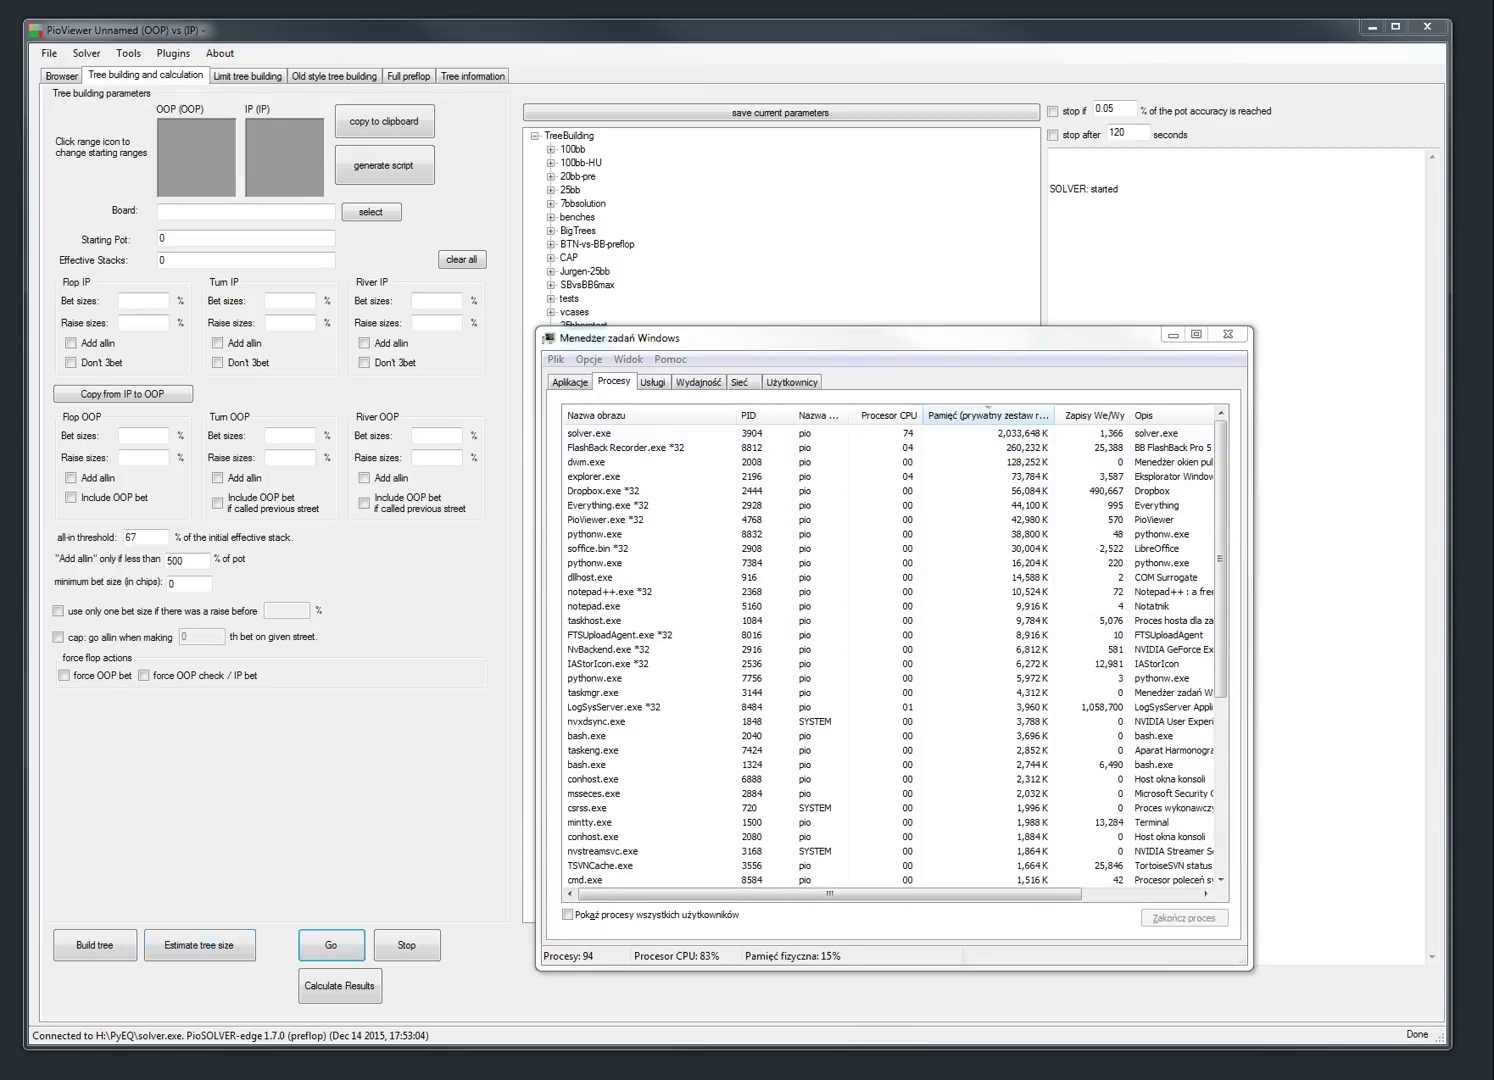
drag(0, 115, 397, 156)
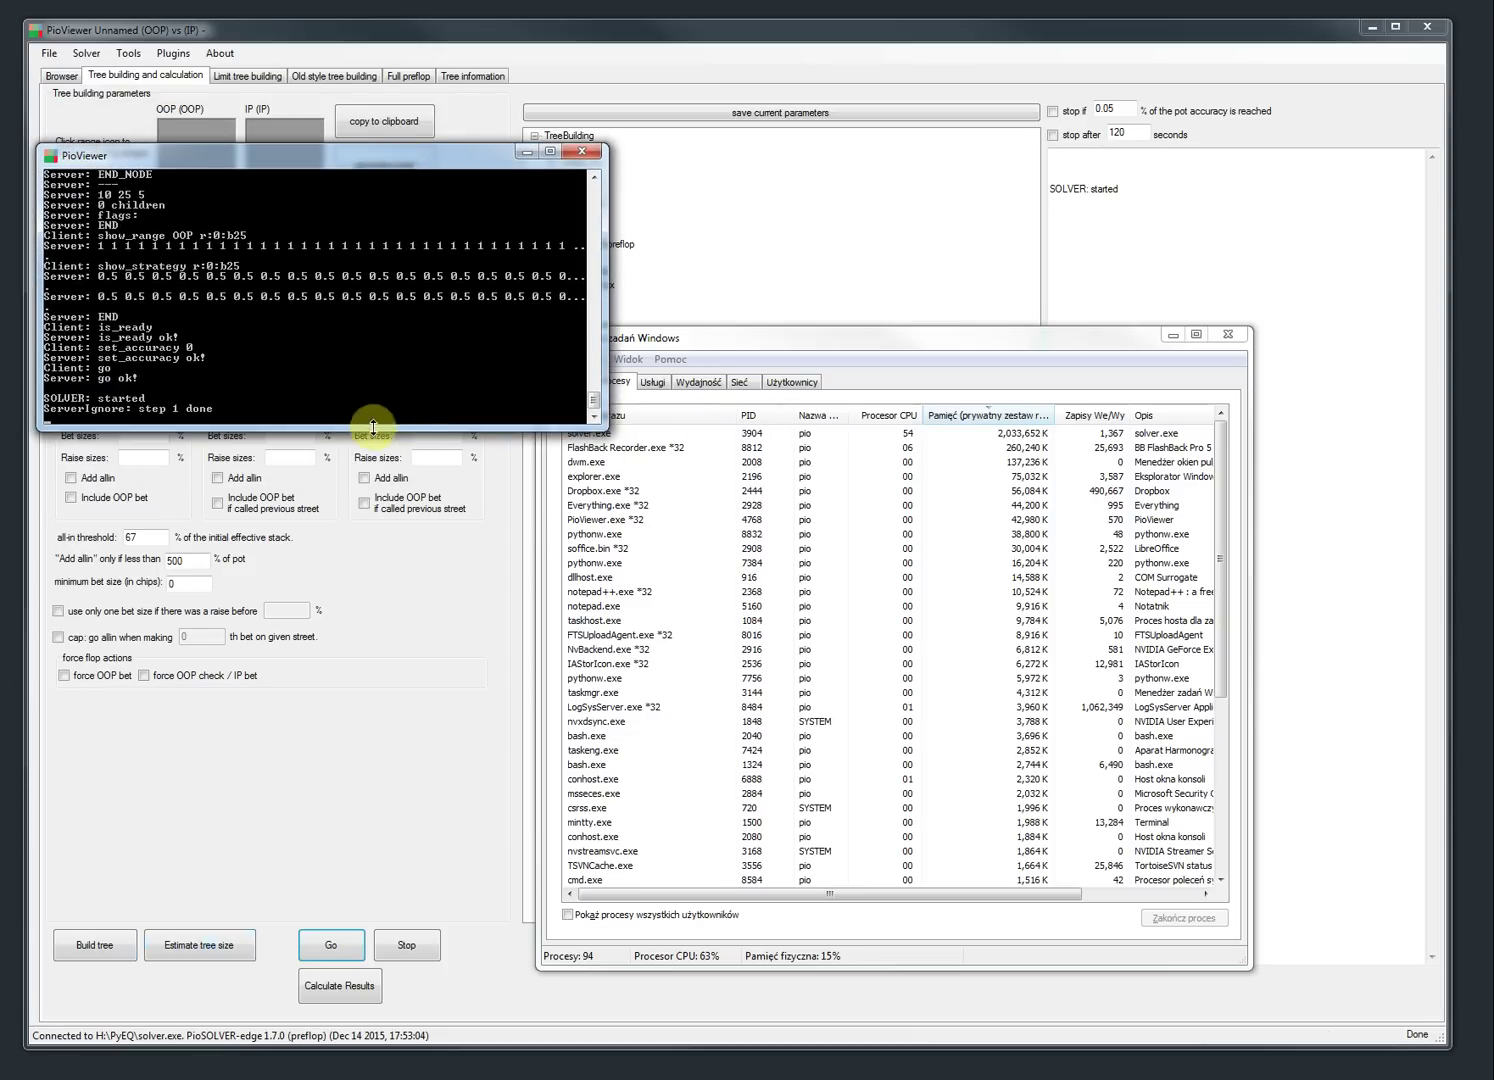
drag(373, 427, 377, 622)
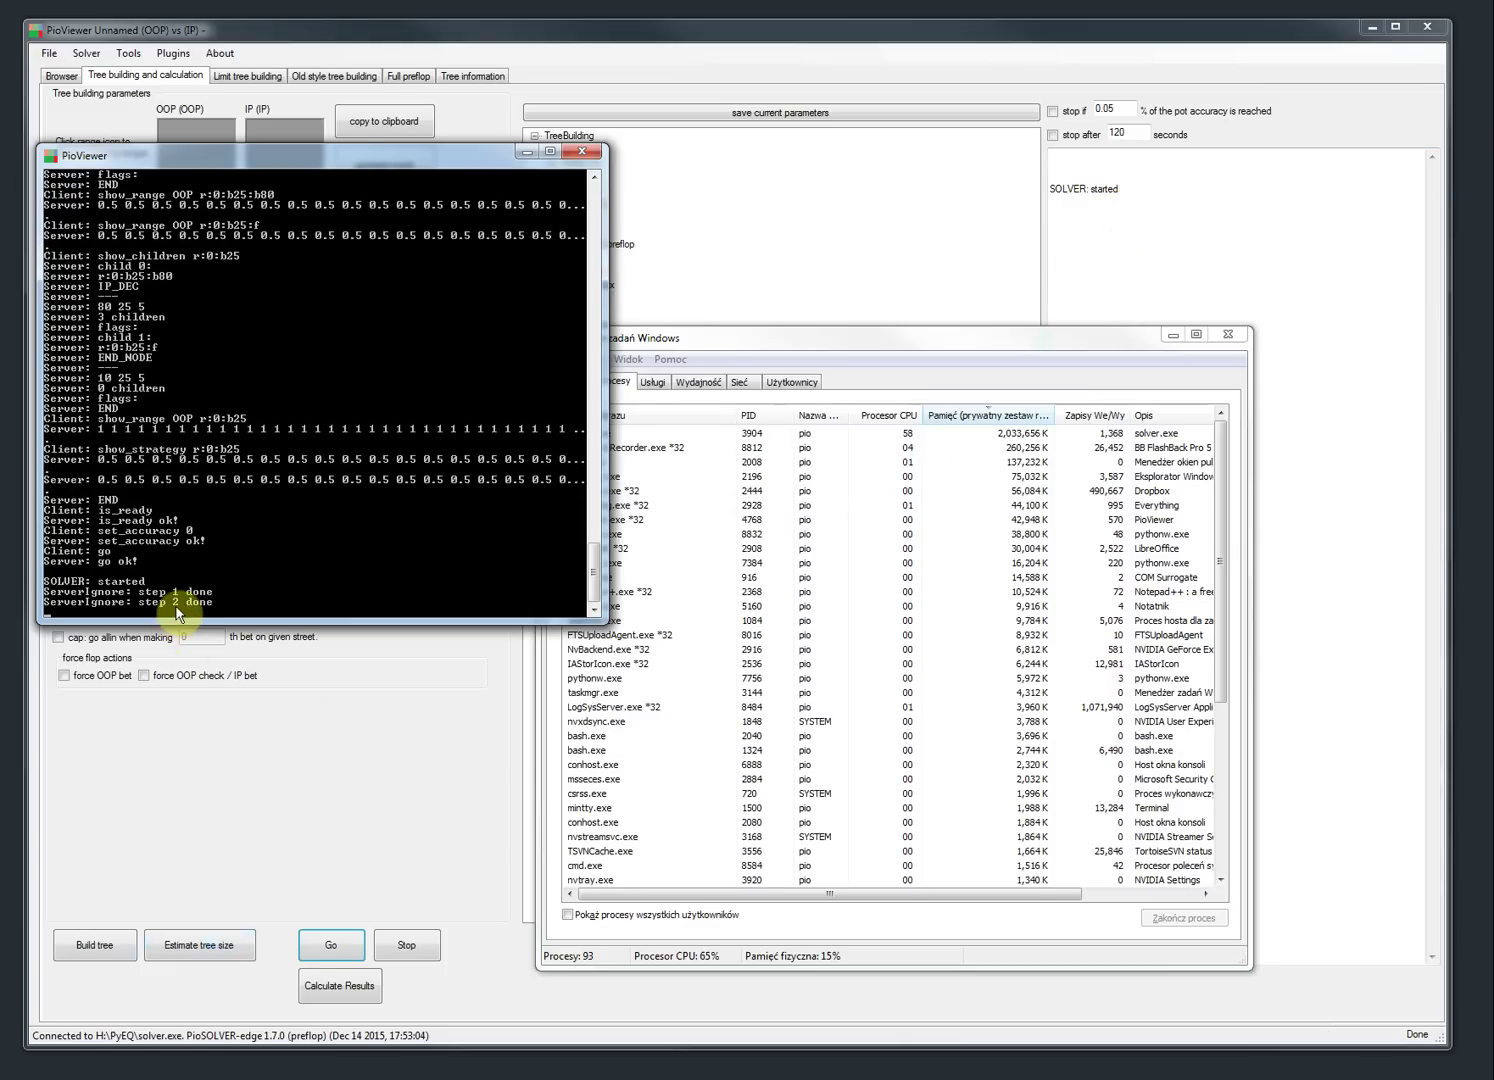
drag(243, 153, 1036, 407)
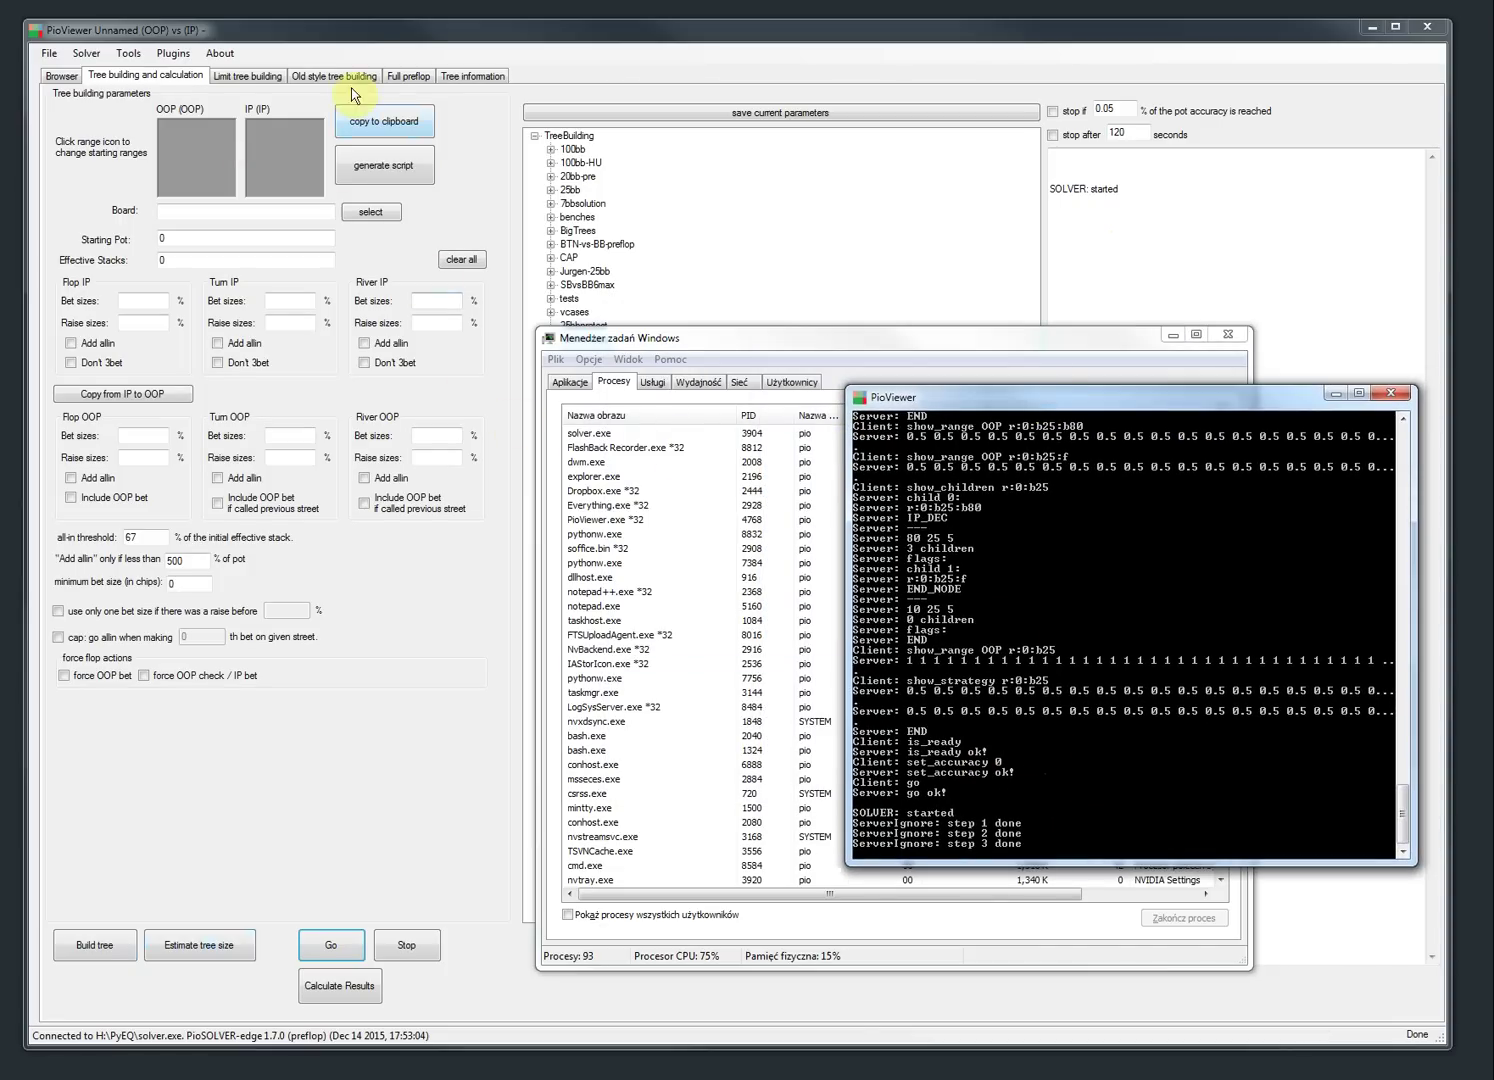
- Load the saved preflop tree 7bb-Tipton and examine the postflop settings of its CALL and CHECK nodes
click(400, 78)
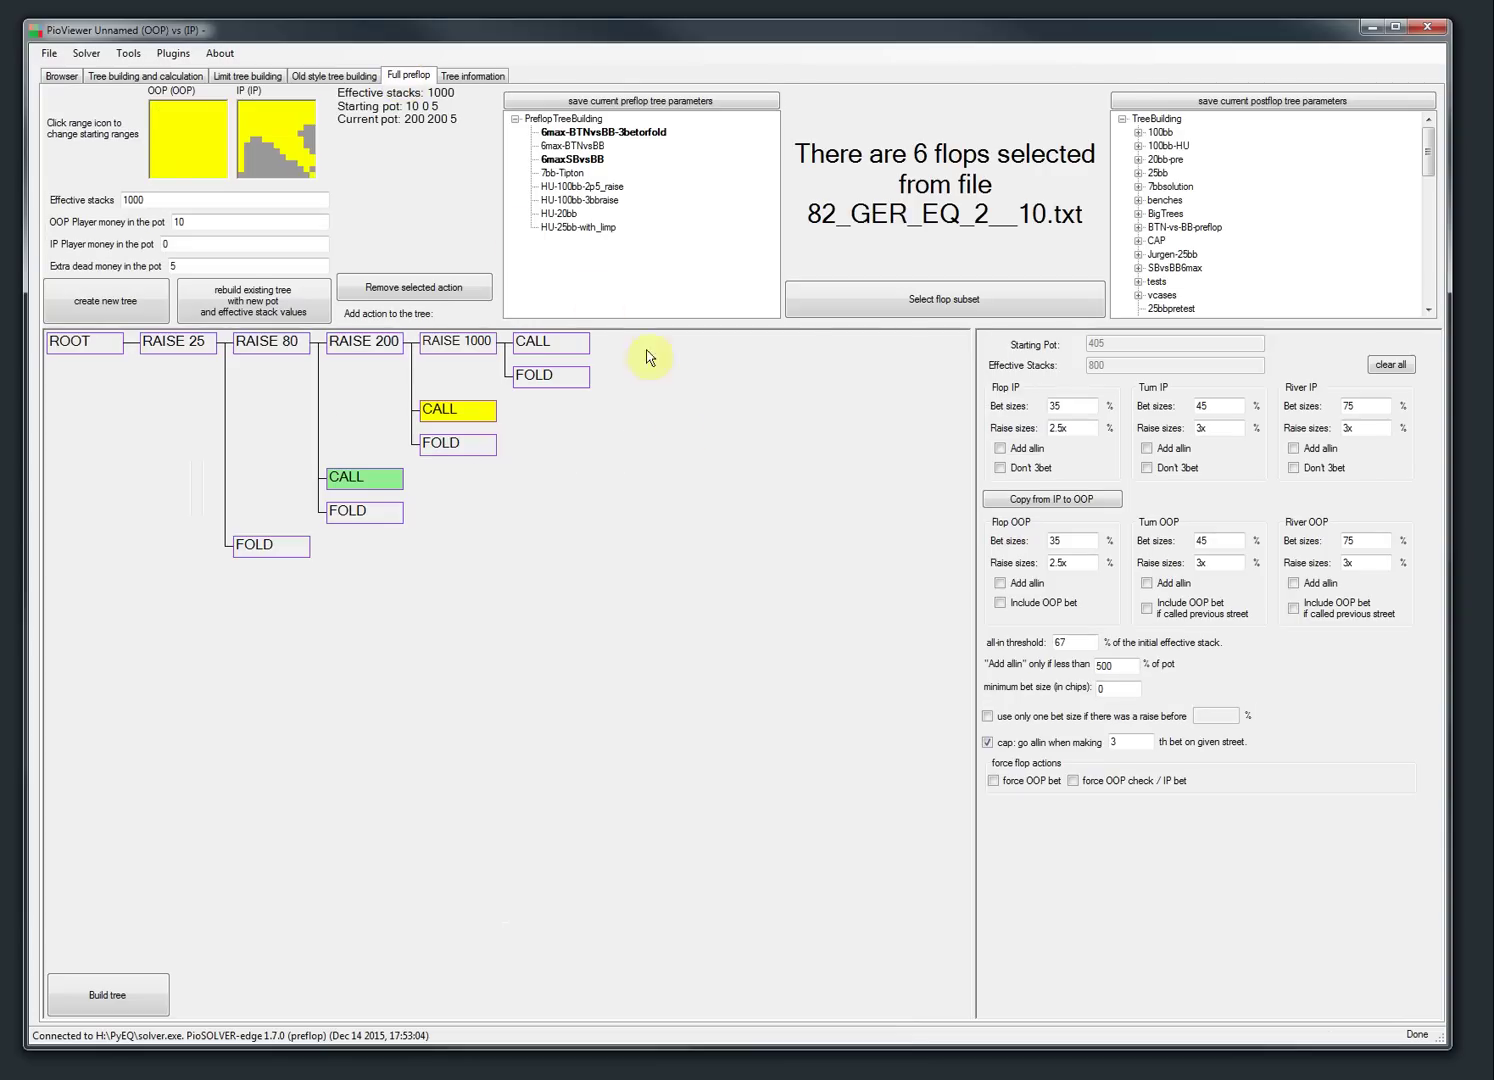
click(556, 174)
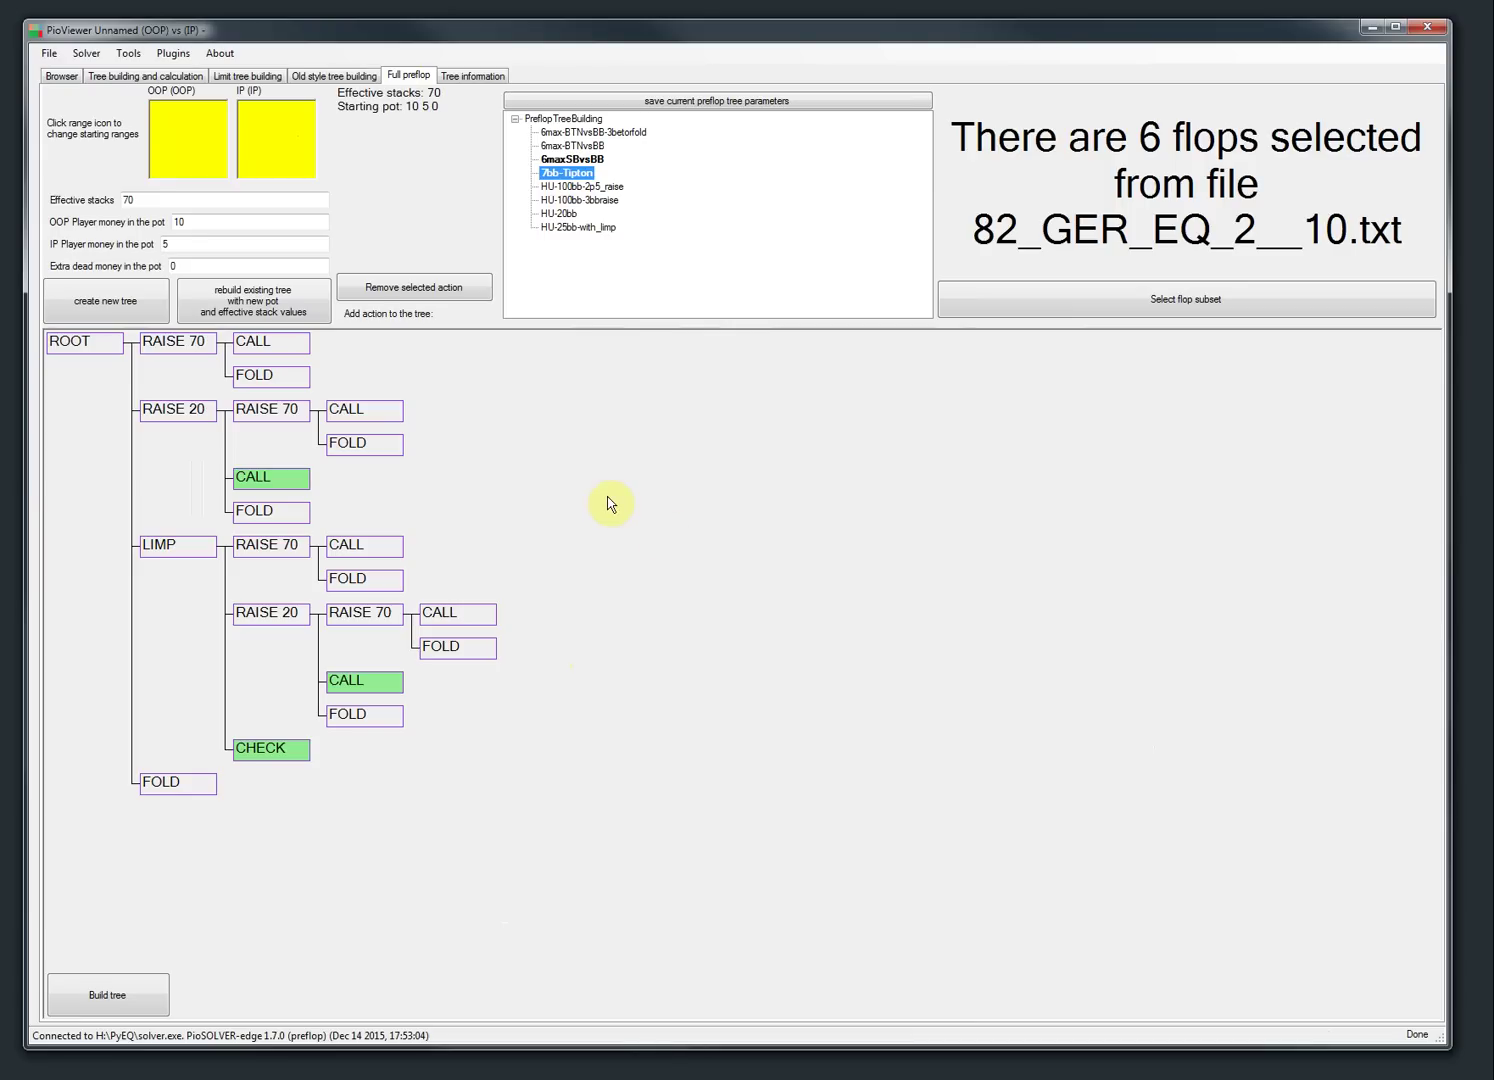
click(358, 686)
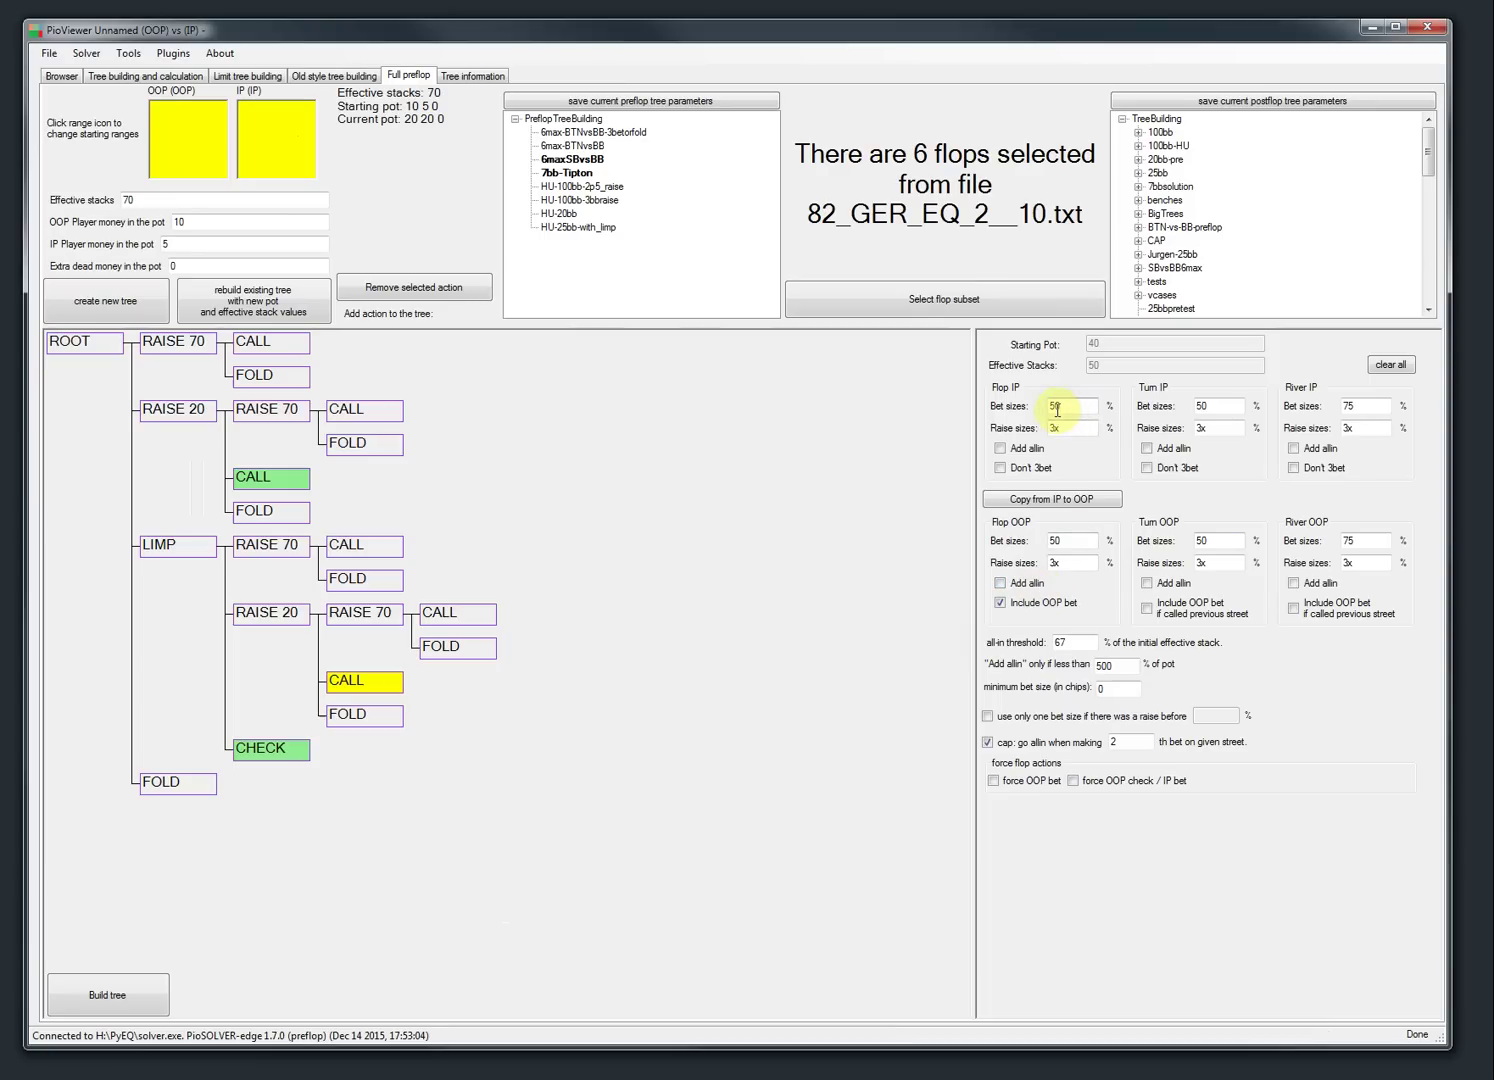
click(255, 752)
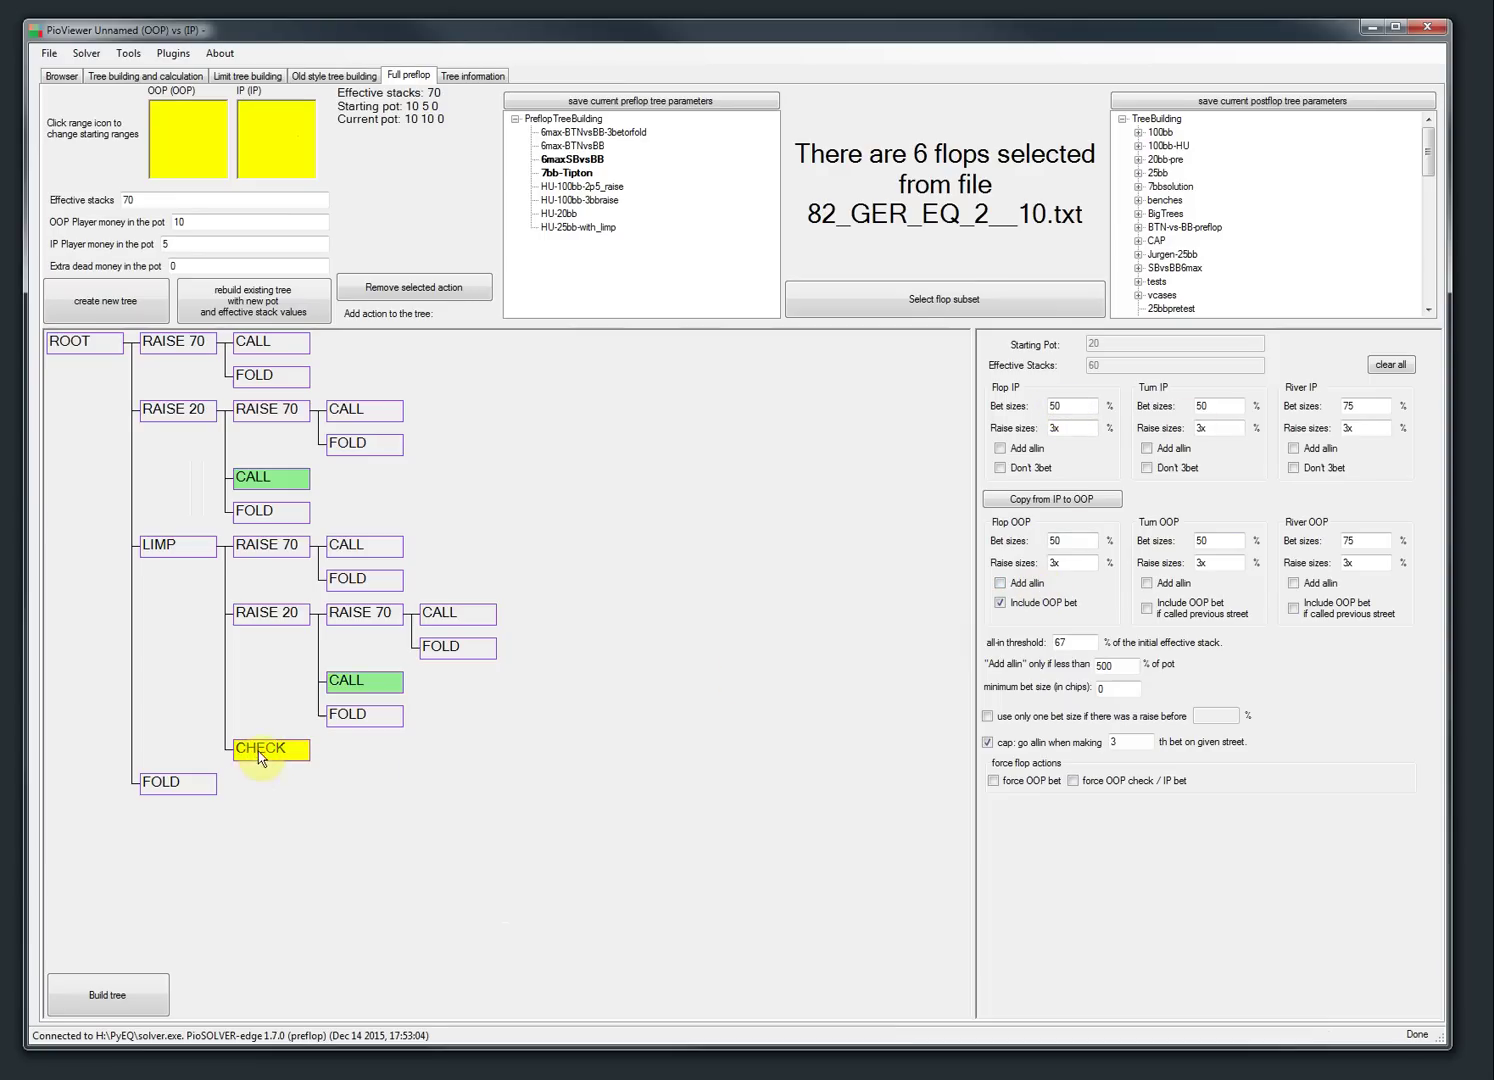
click(262, 487)
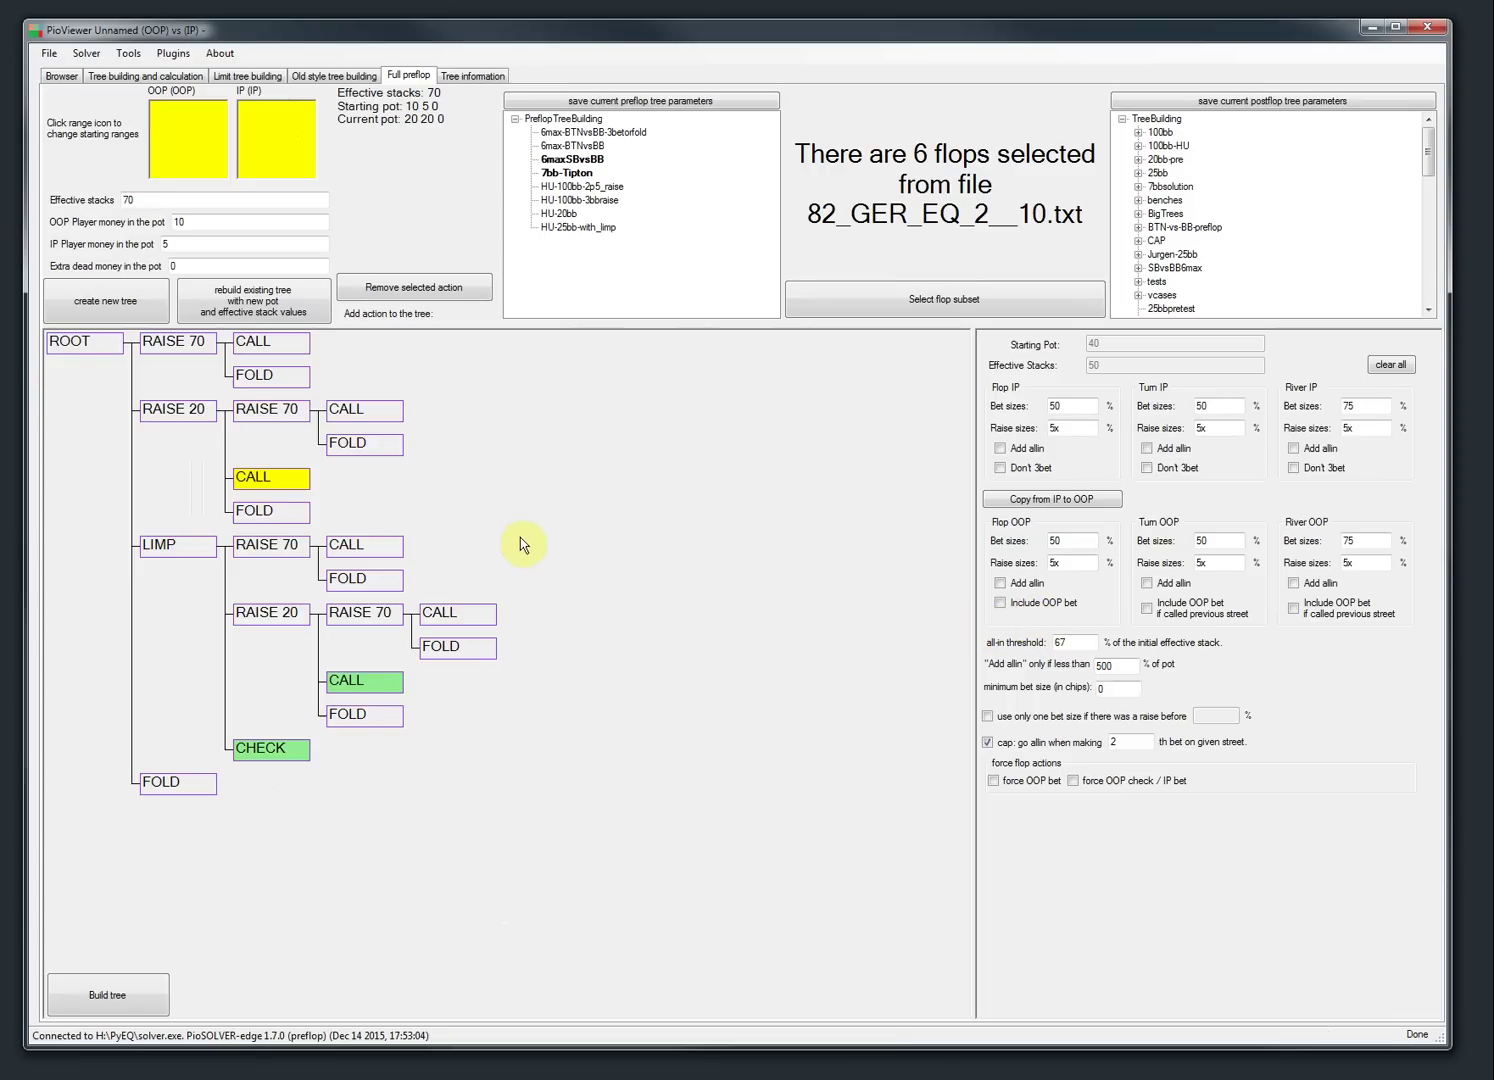
click(276, 342)
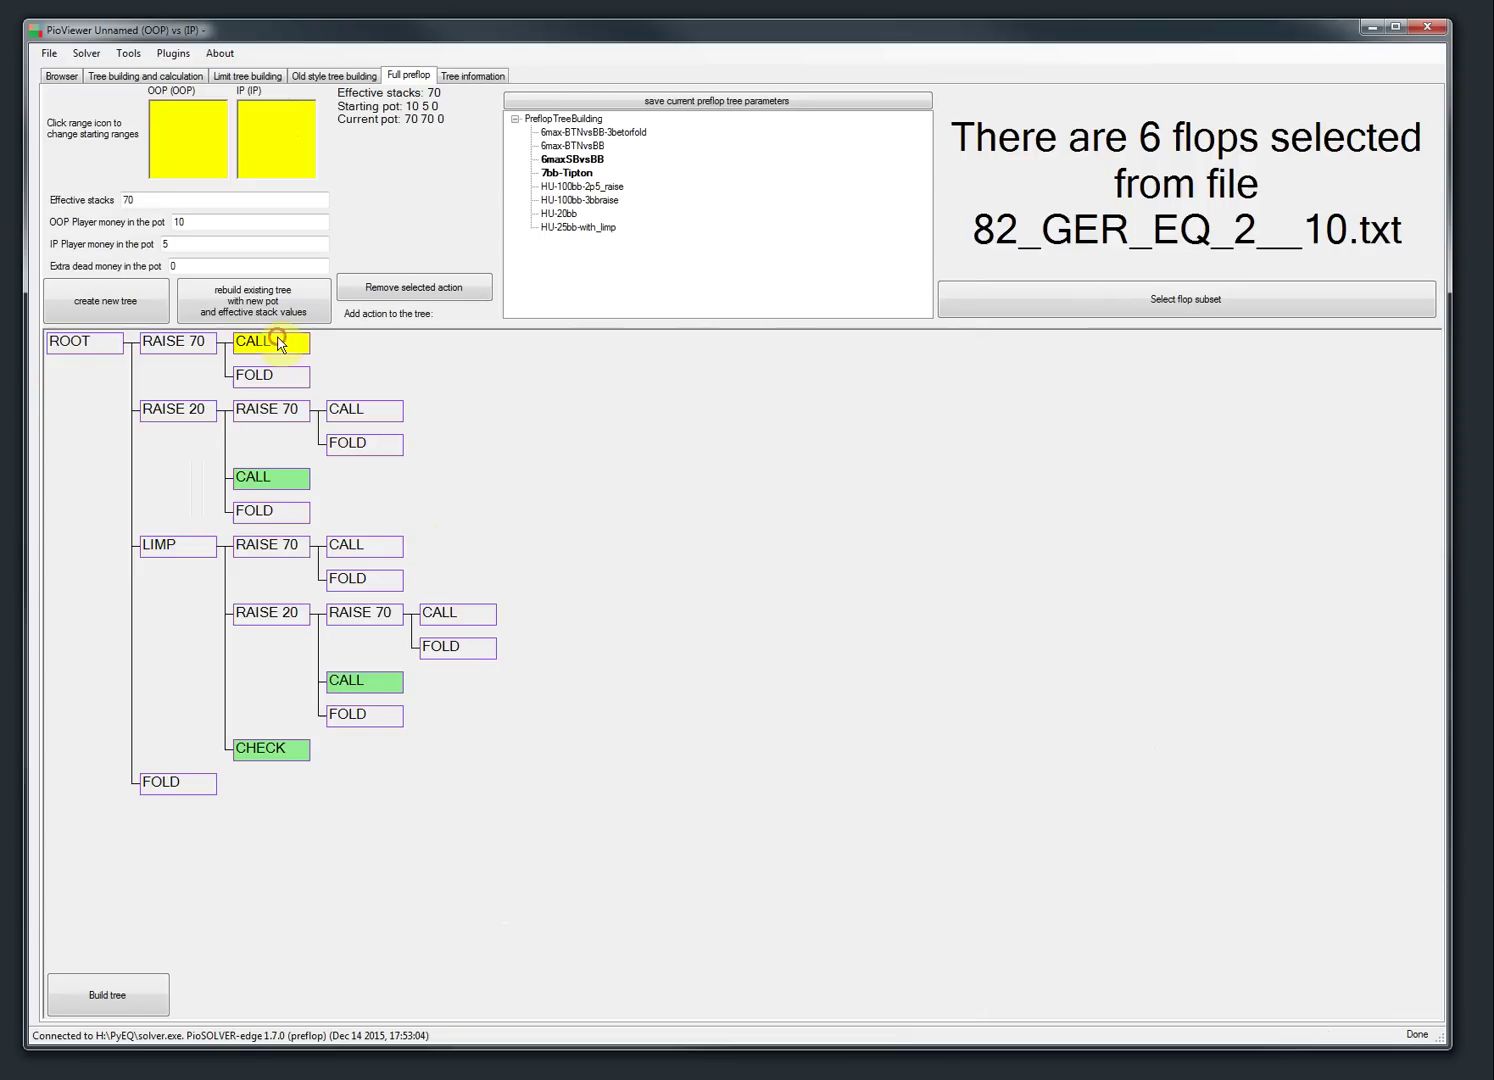
- Examine the ROOT node, the effective stacks and the CALL nodes after RAISE 70 in the 7bb-Tipton tree
click(252, 375)
click(372, 411)
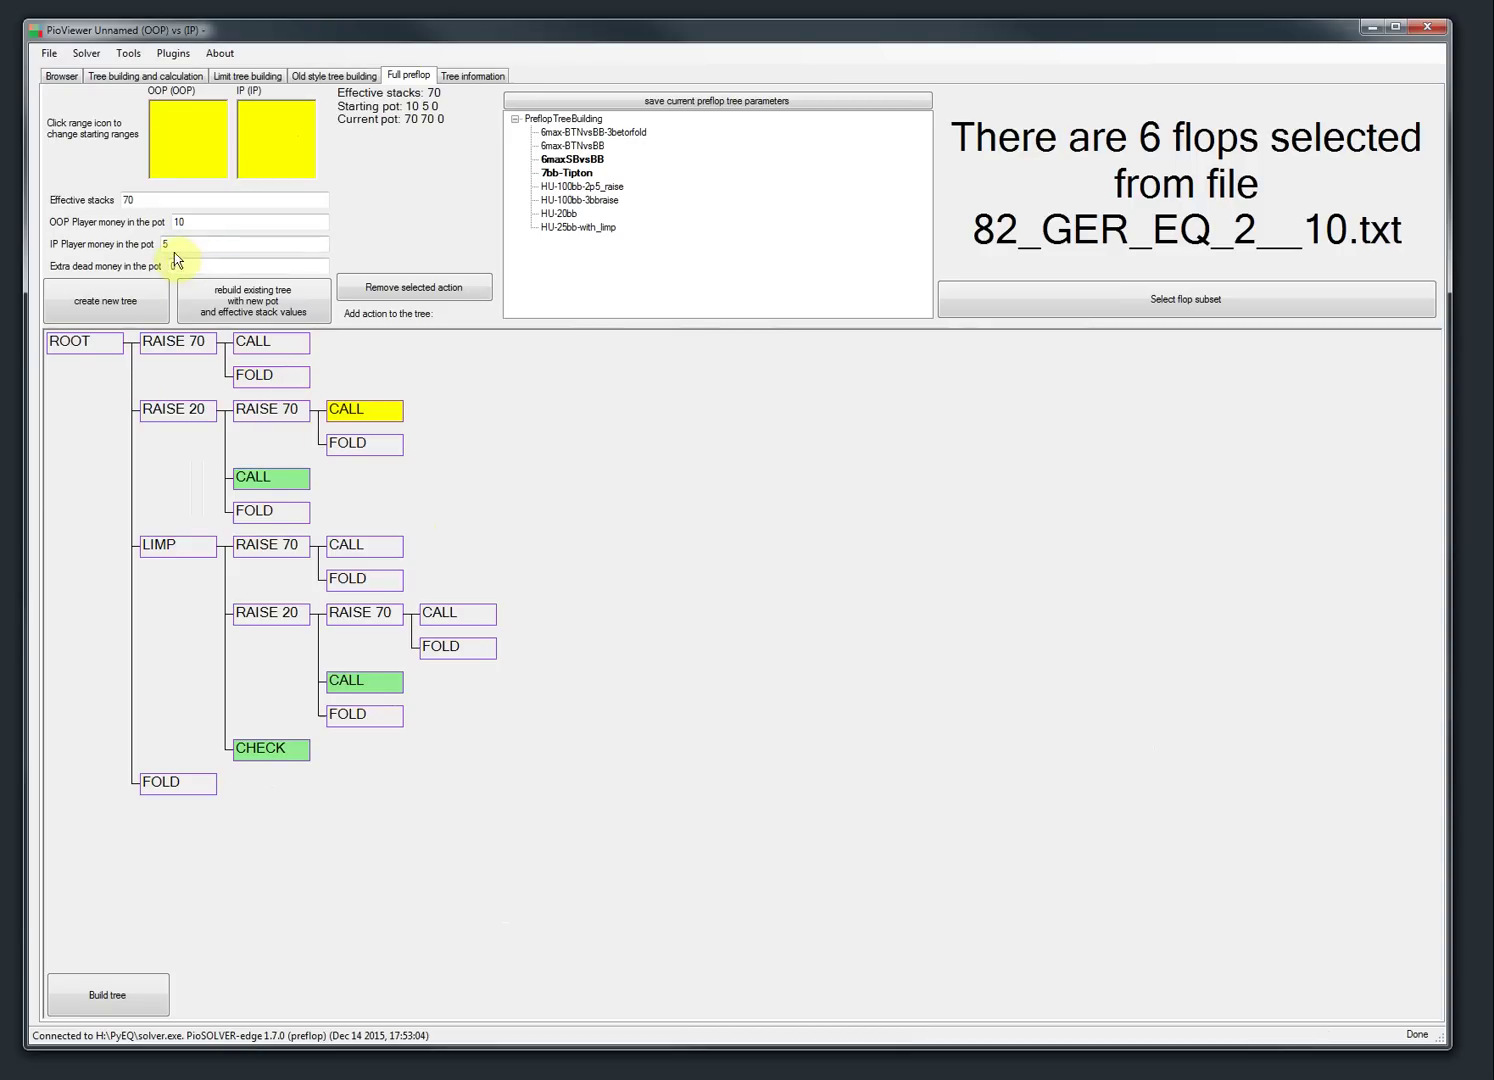
drag(180, 245, 120, 205)
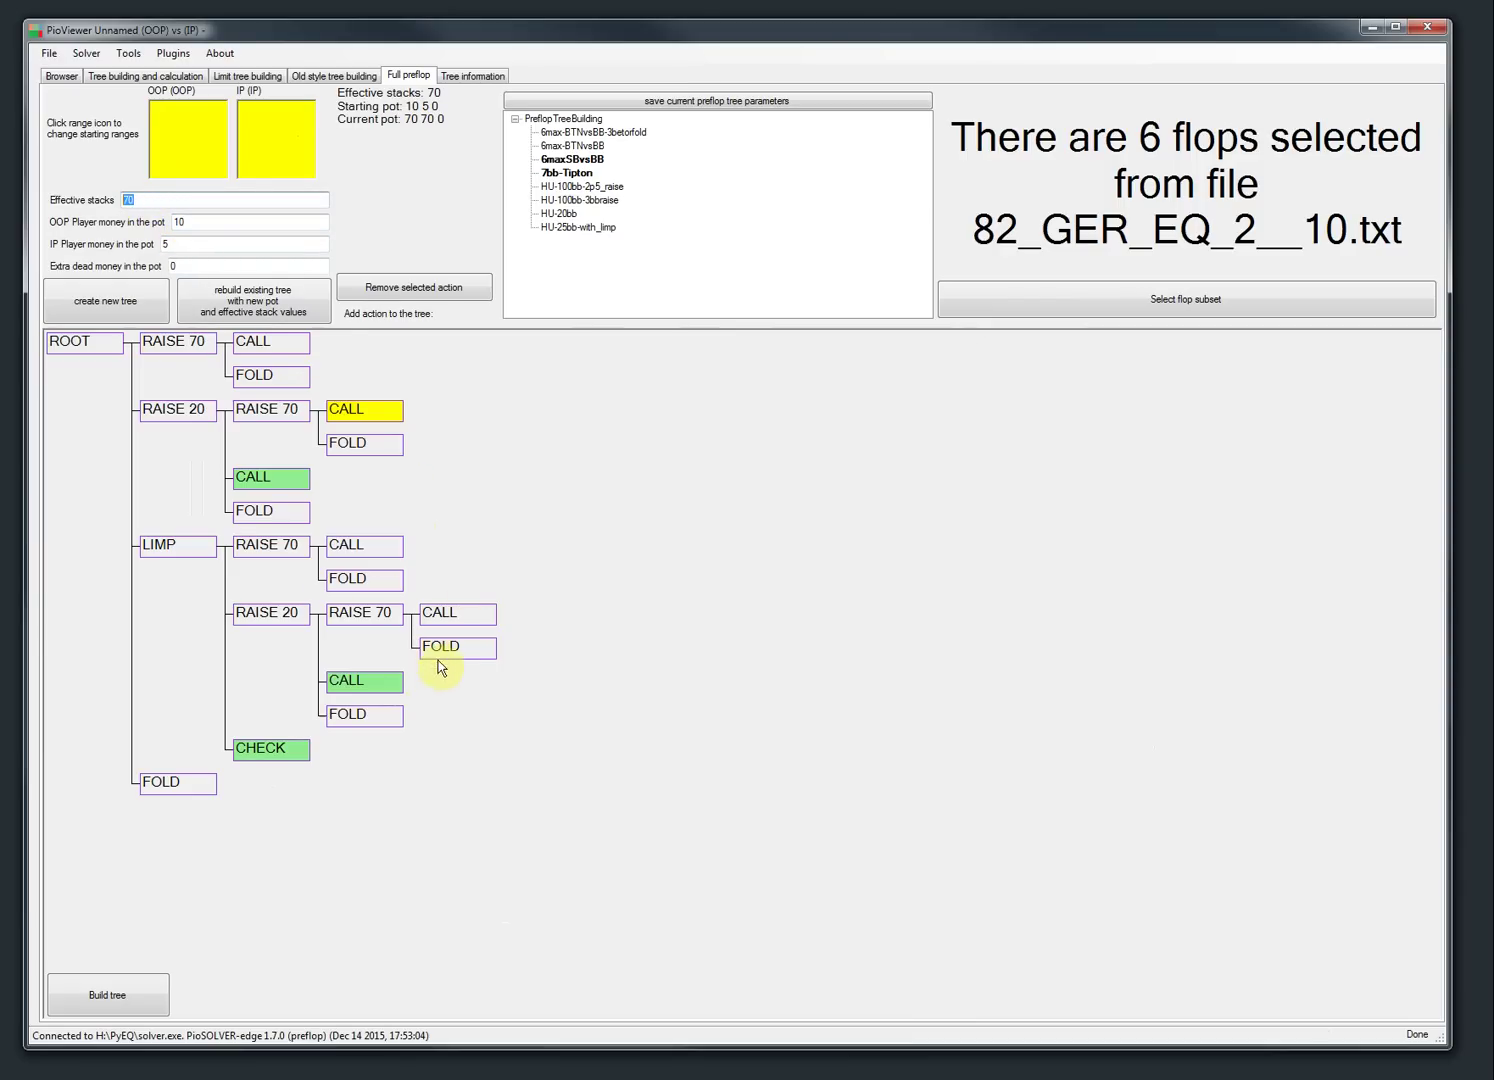
click(68, 347)
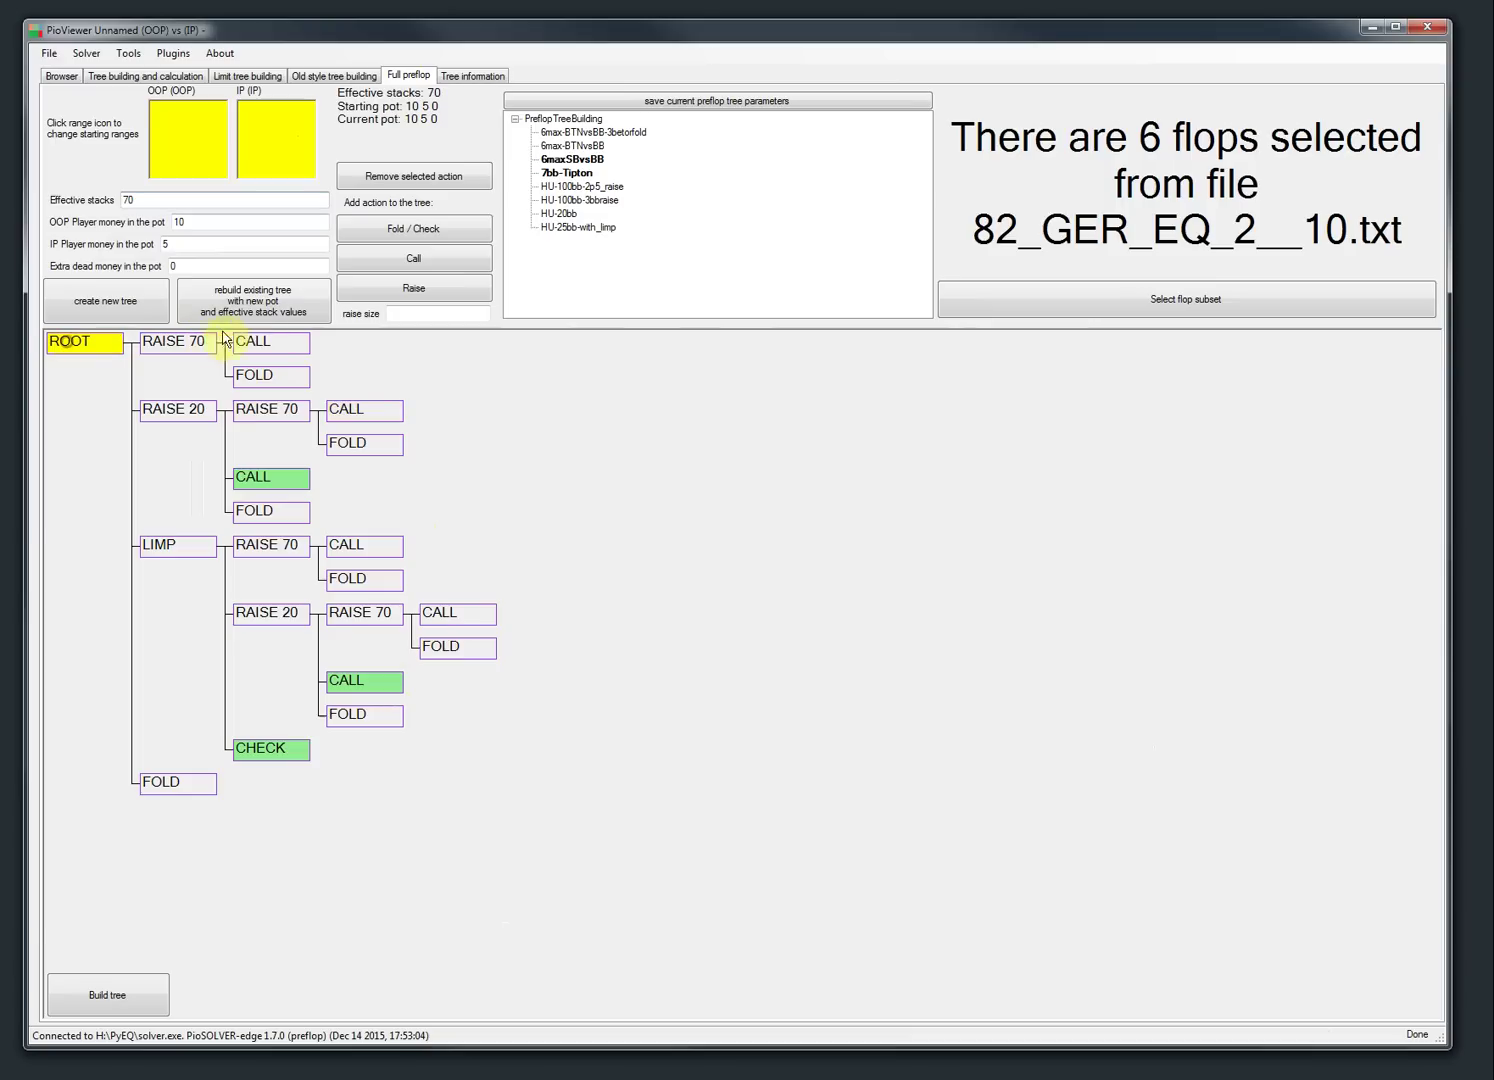
click(254, 350)
click(356, 414)
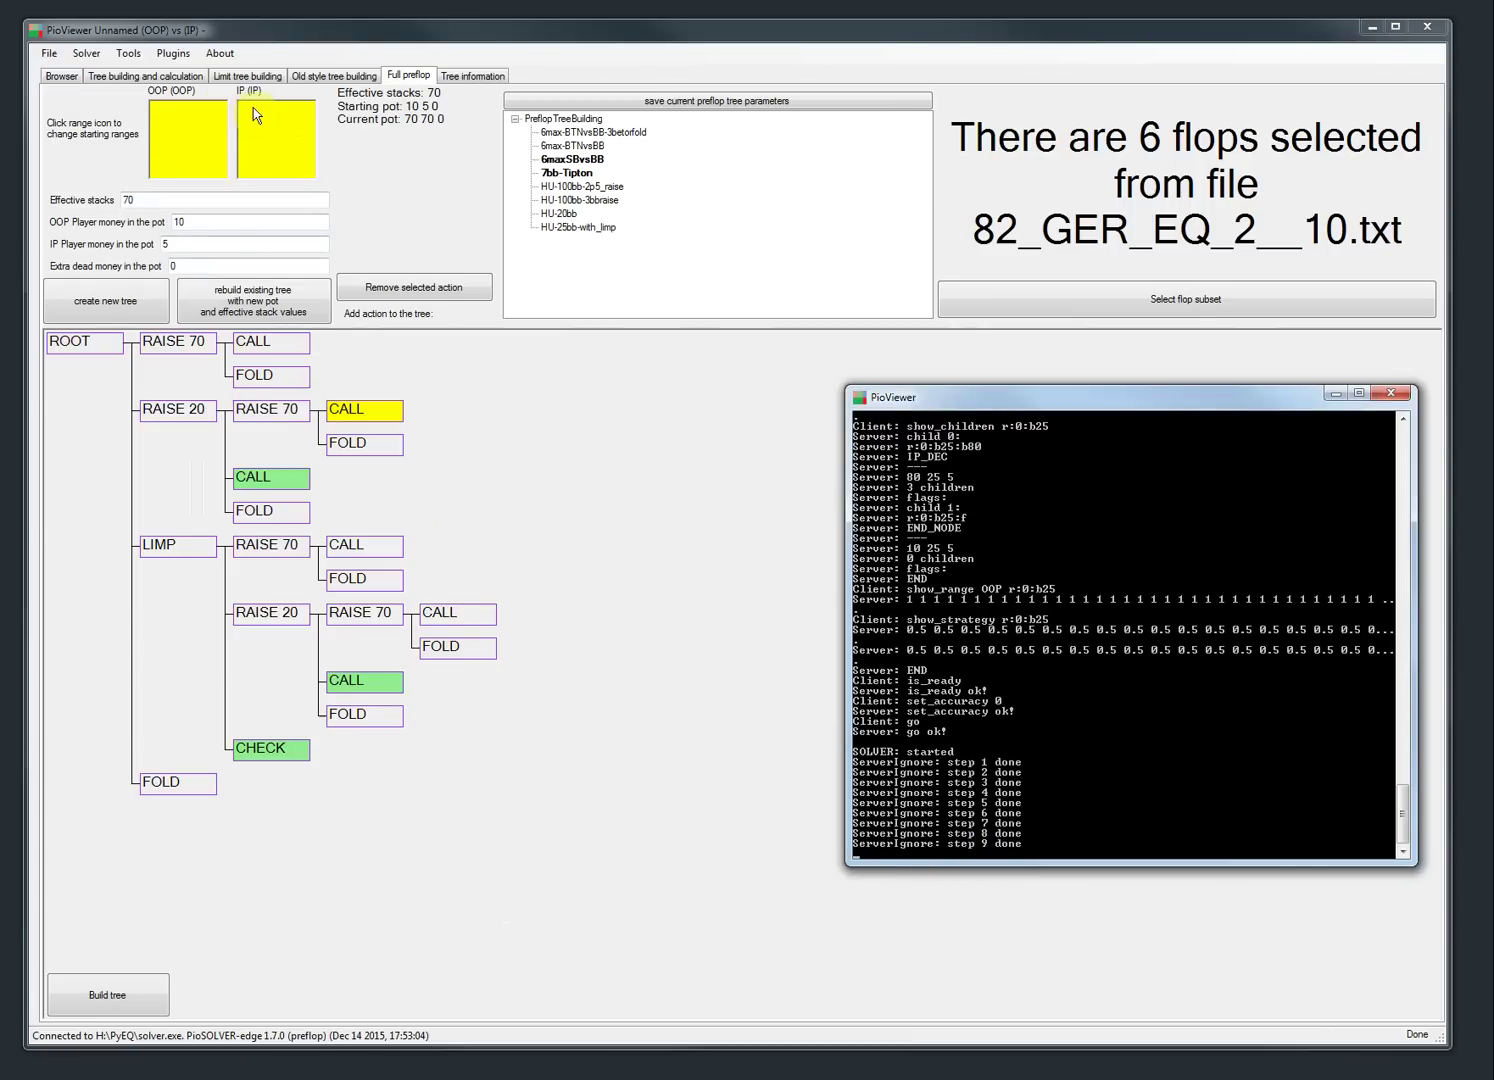
- Stop the running solver, calculate the results, and review the OOP and IP EV lines in the log
click(125, 80)
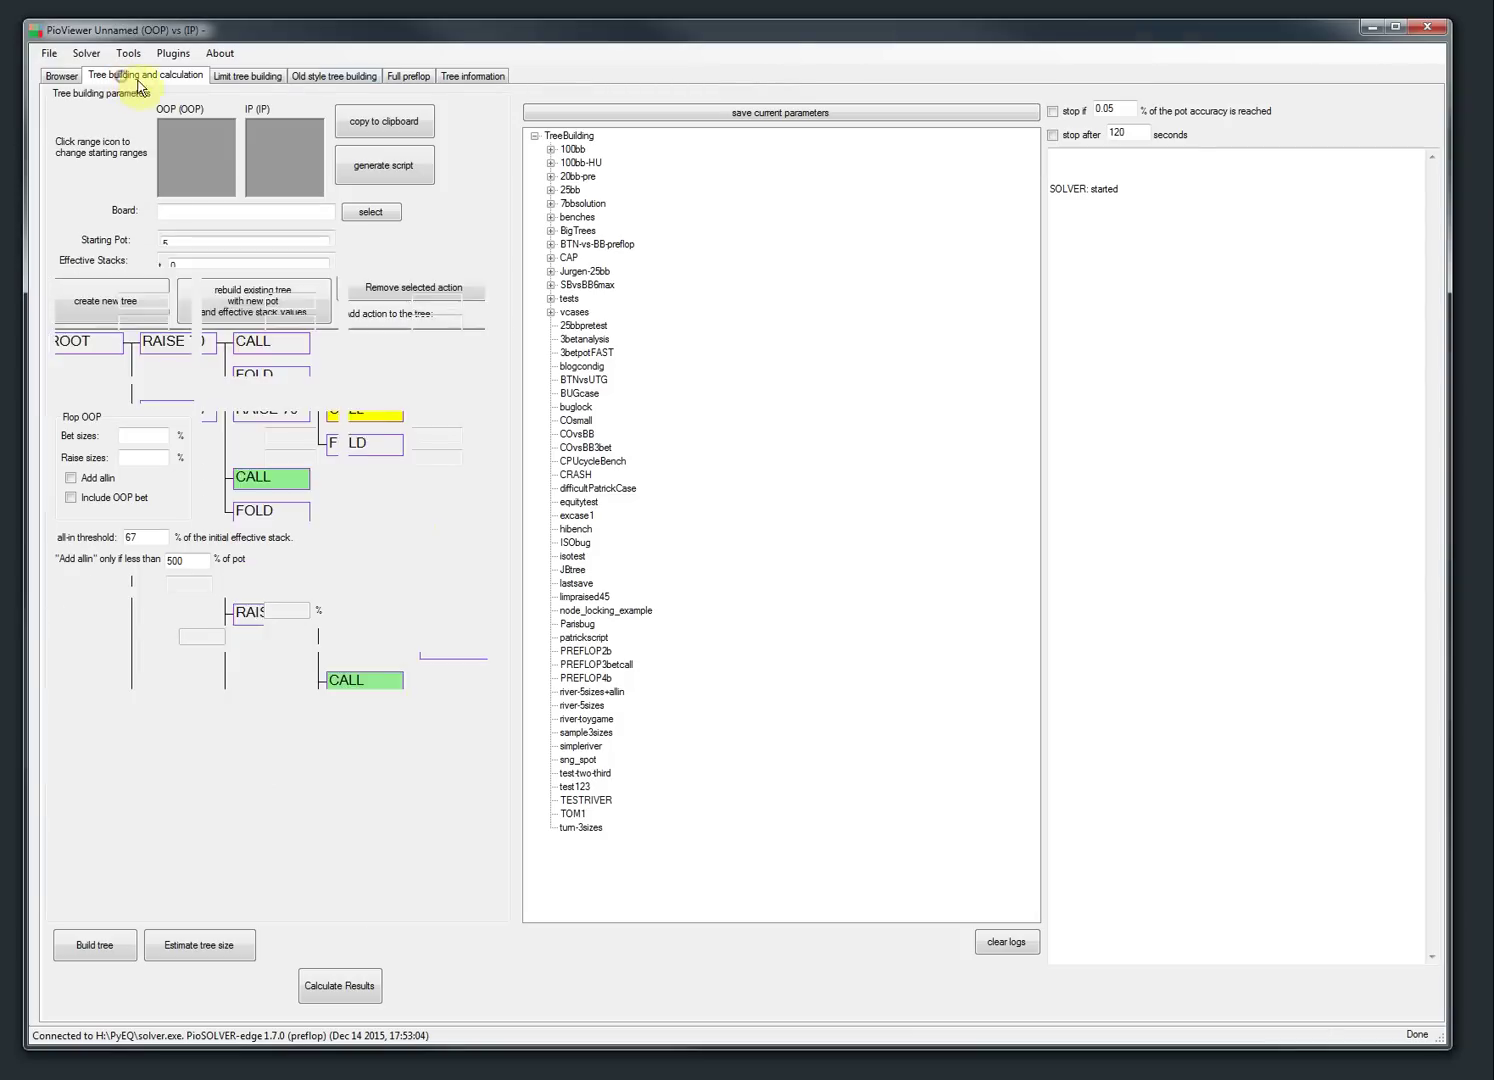
click(411, 946)
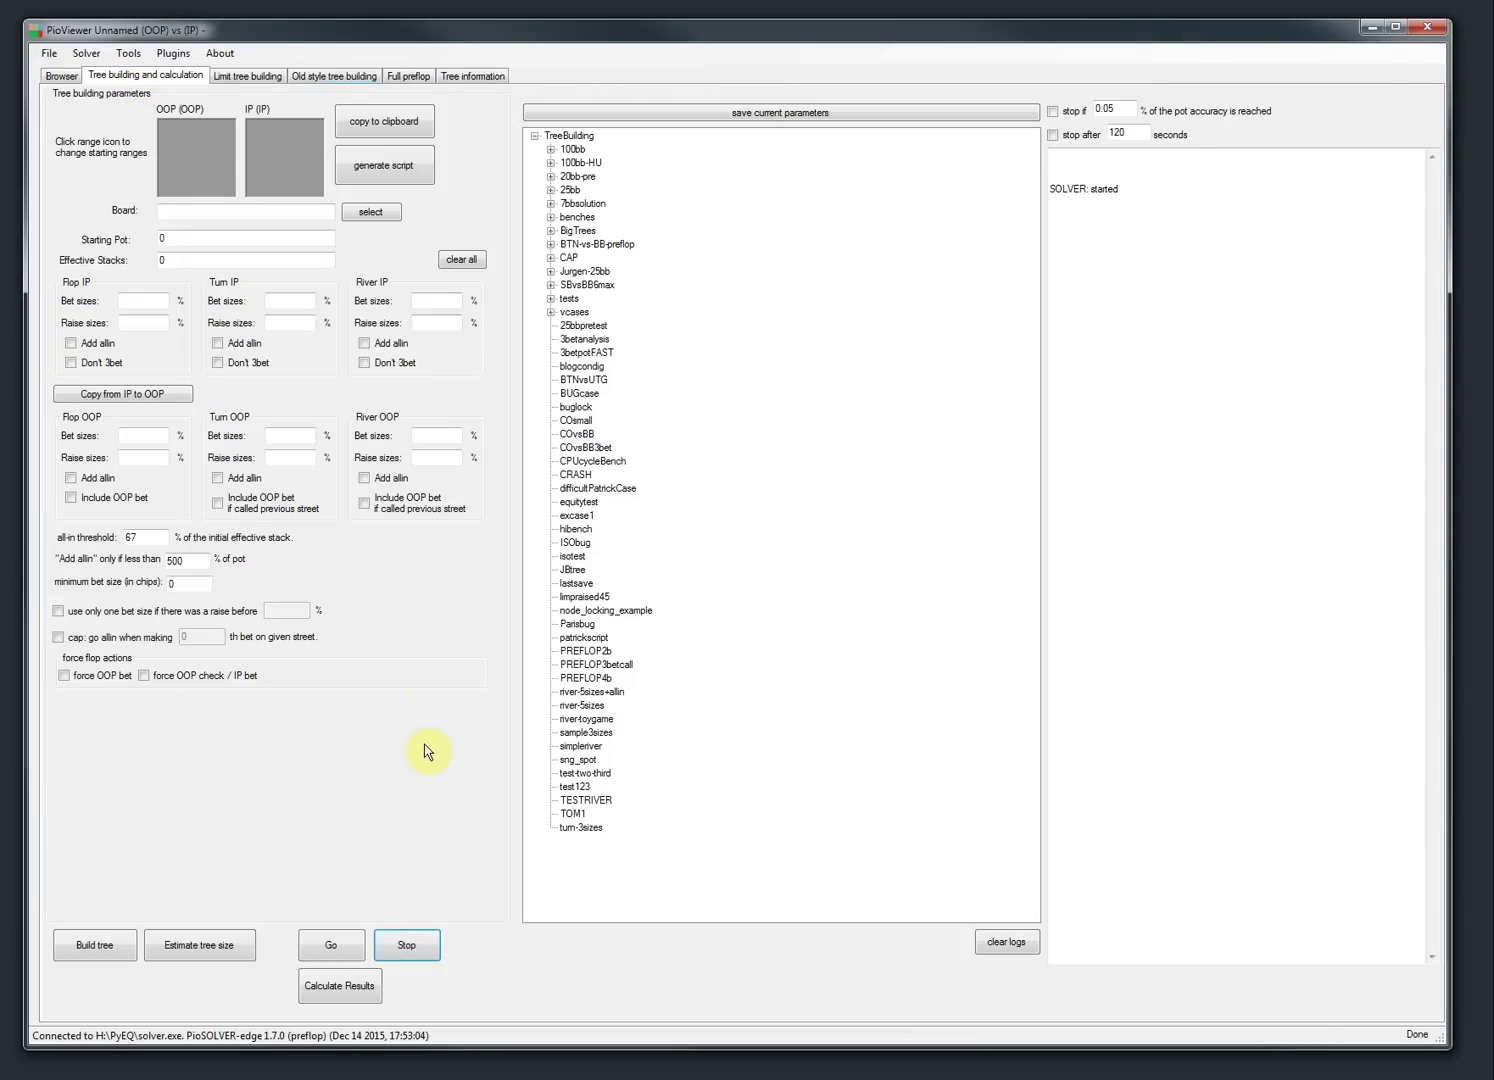
click(339, 985)
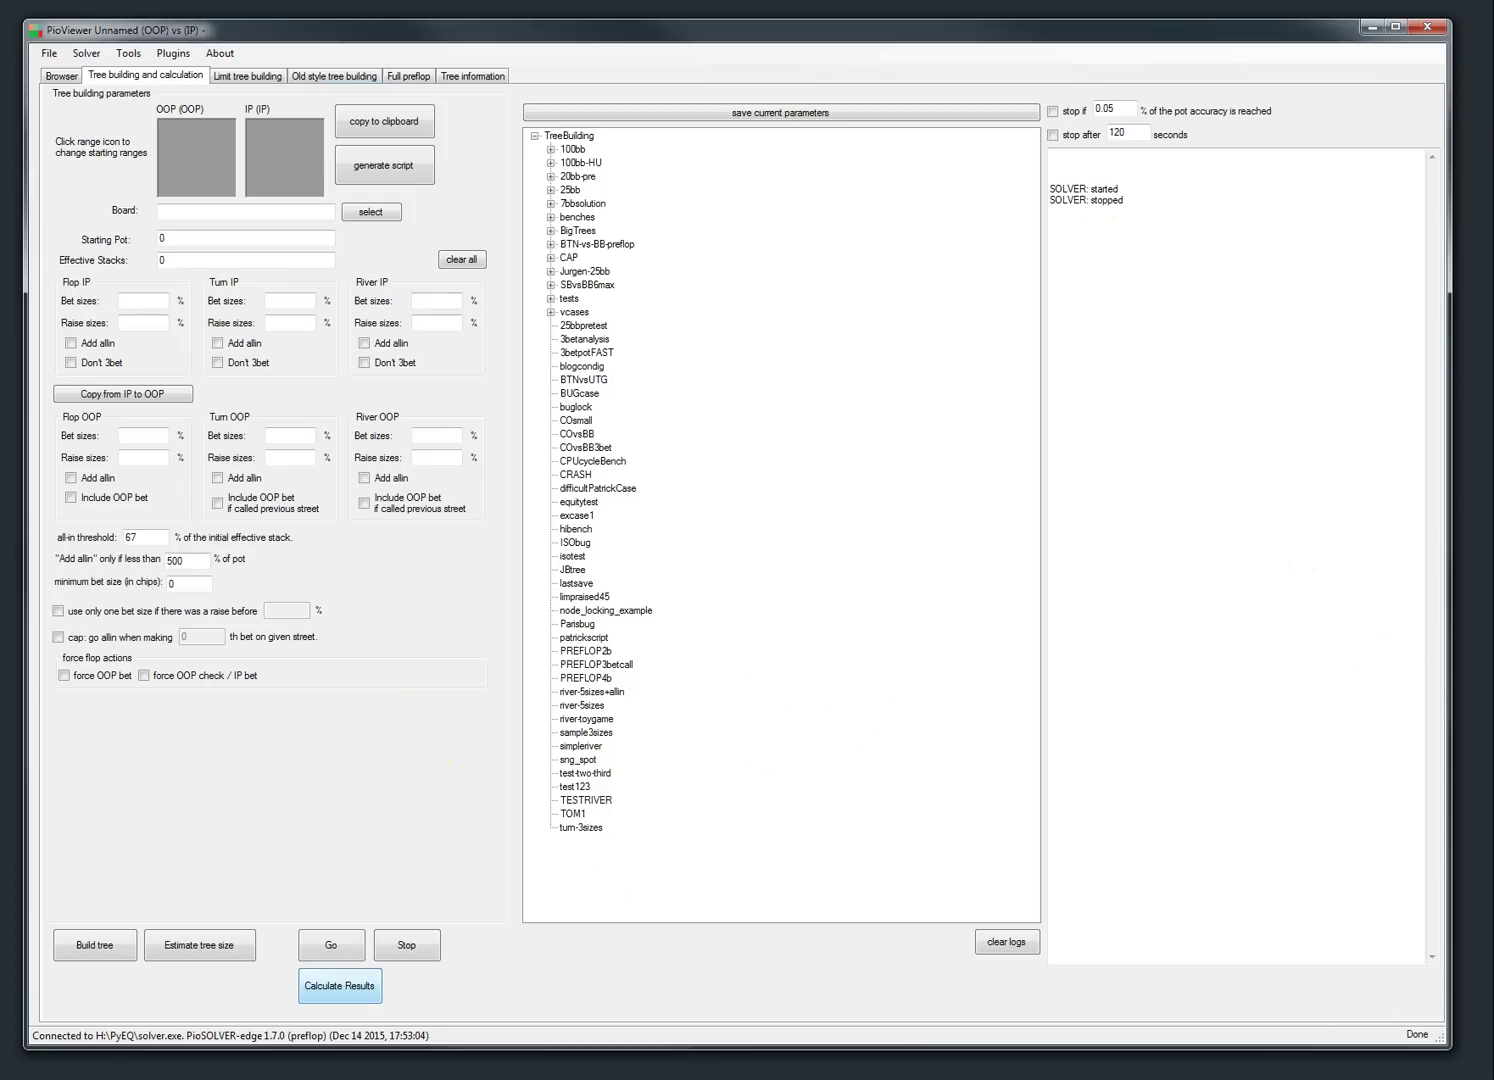
key(ctrl+shift+Escape)
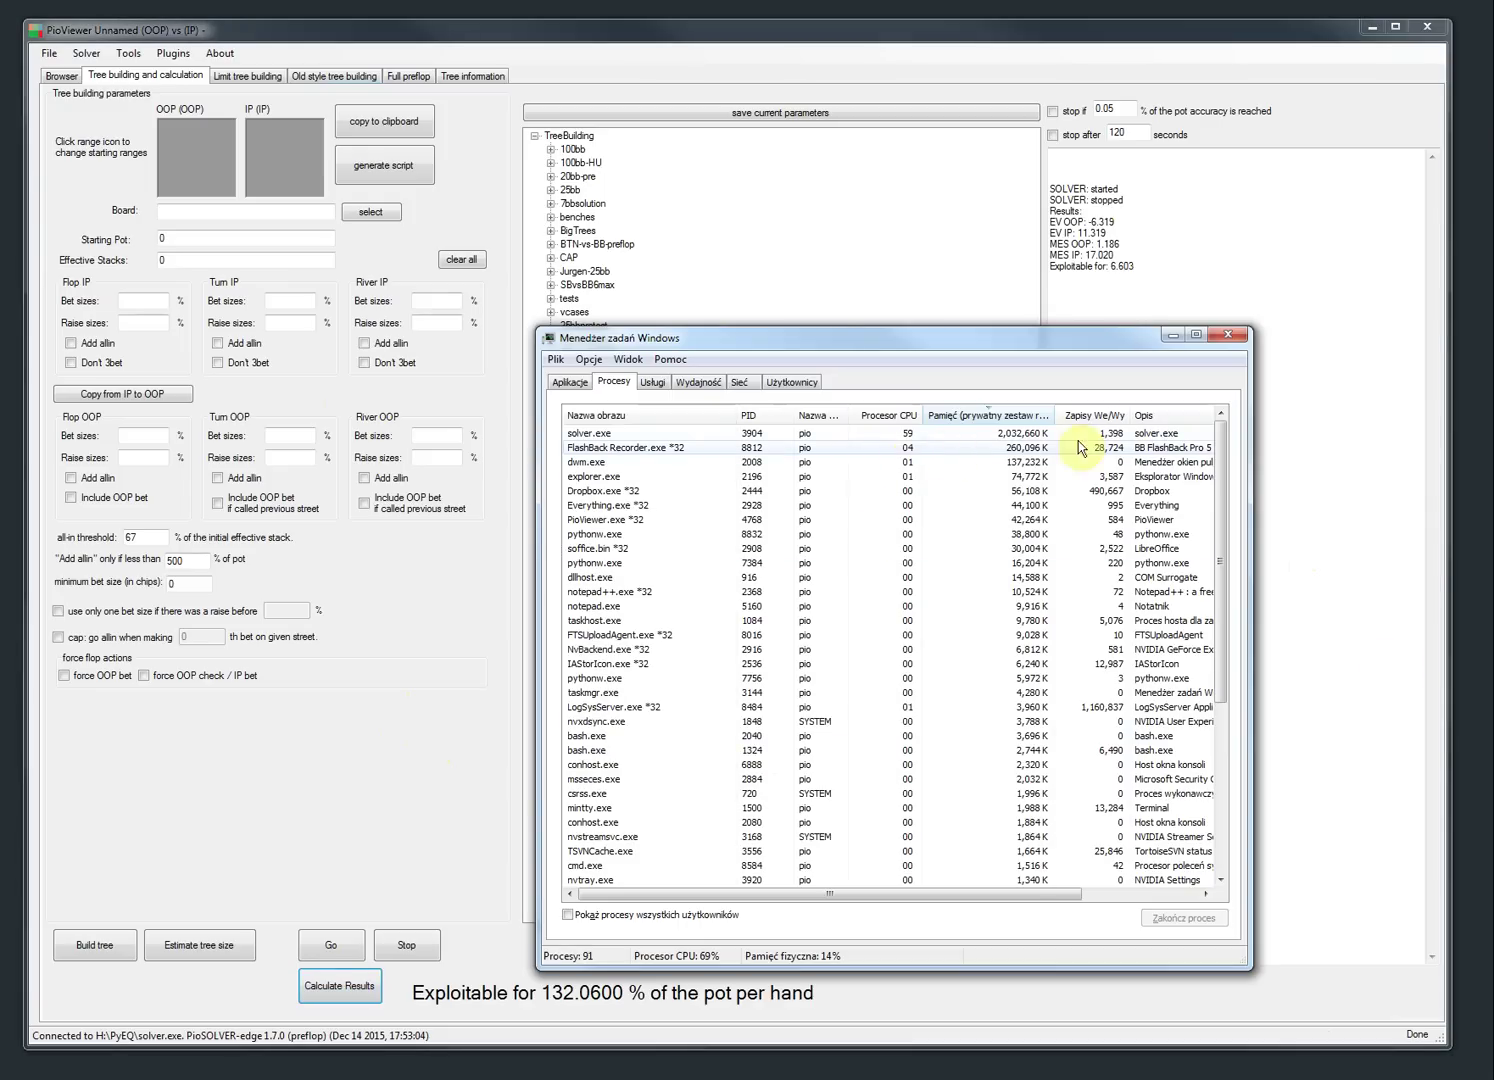
click(1228, 334)
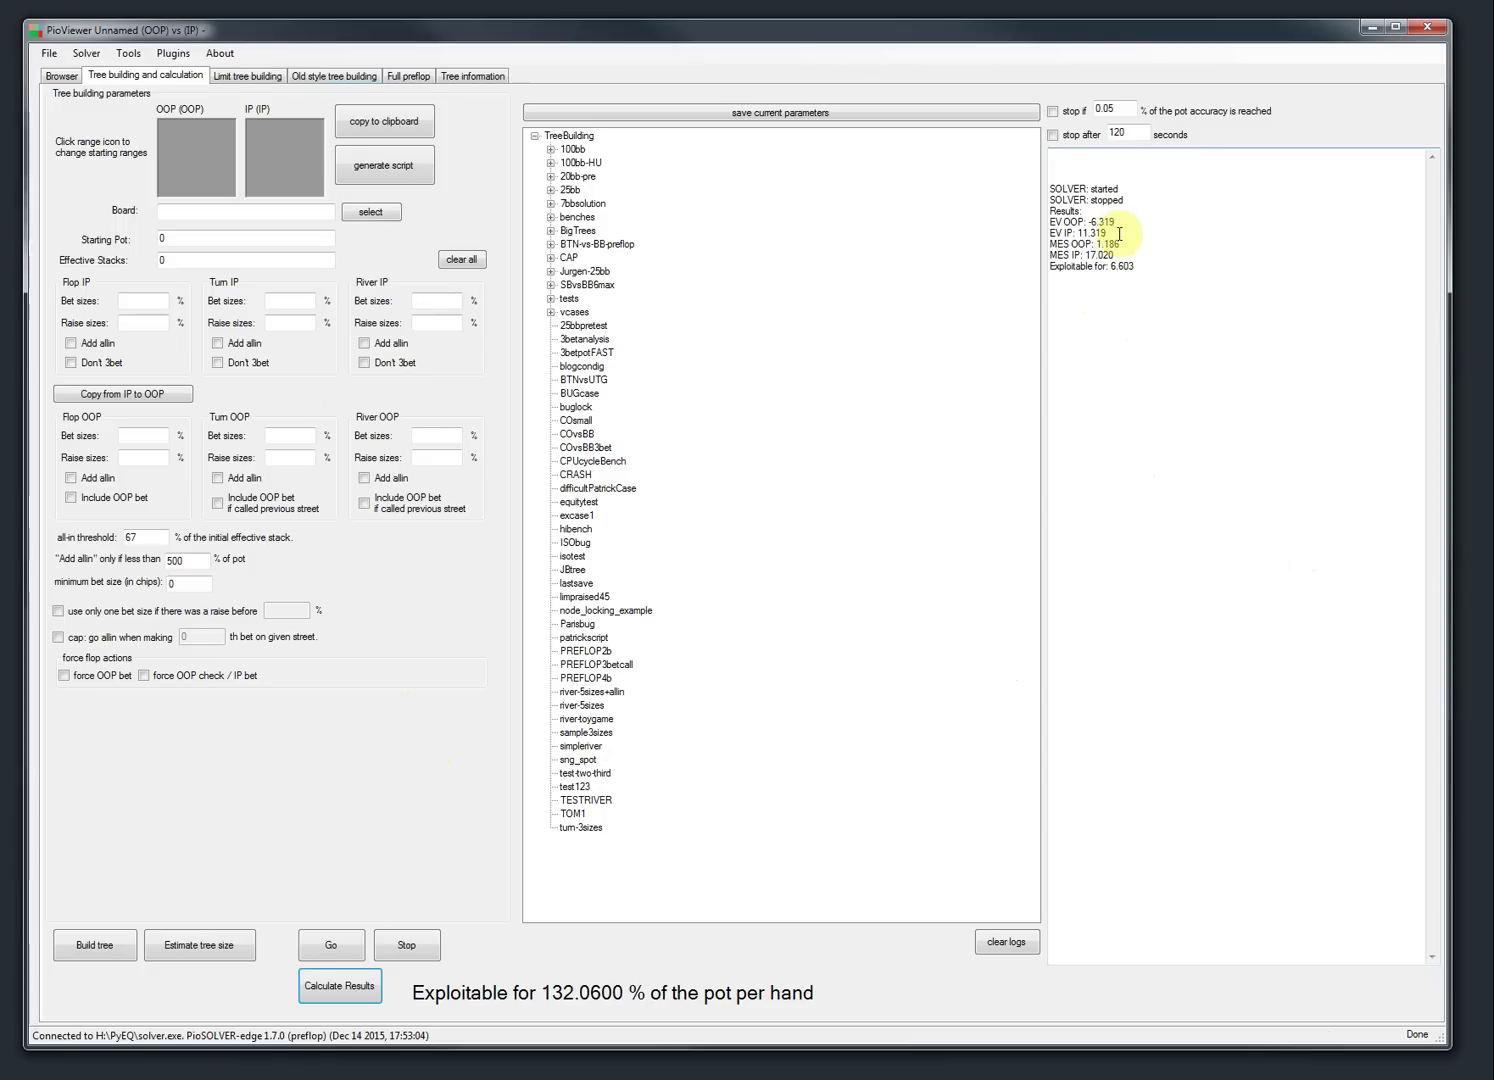
drag(1106, 232, 1045, 219)
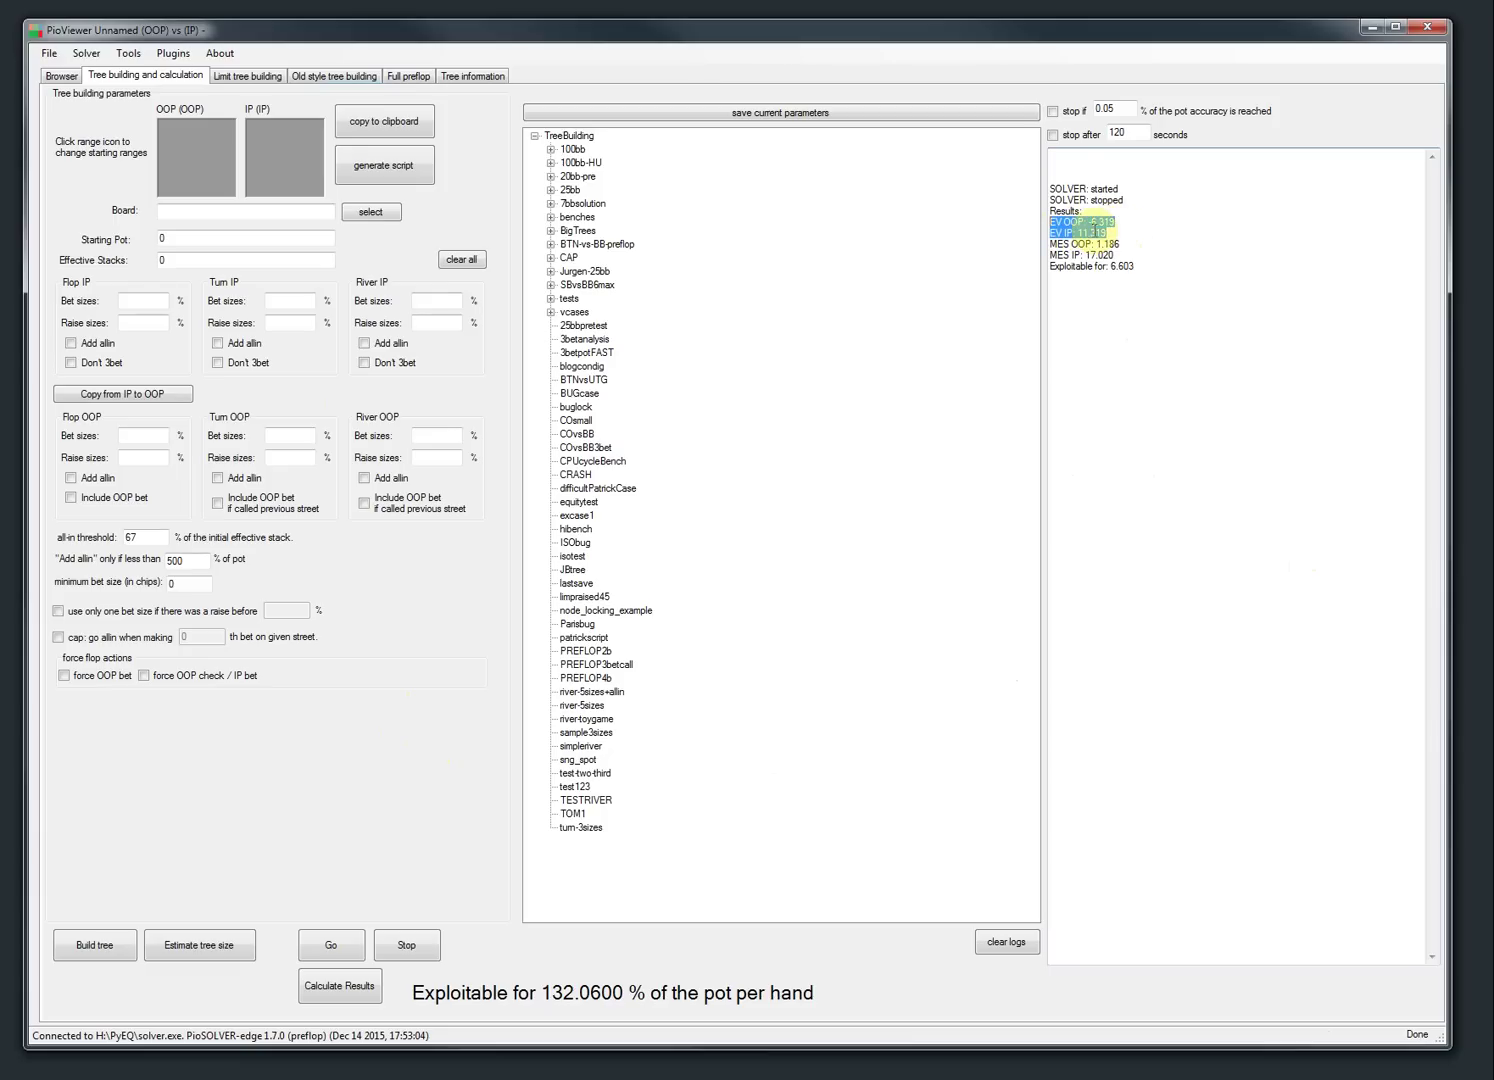
click(1114, 230)
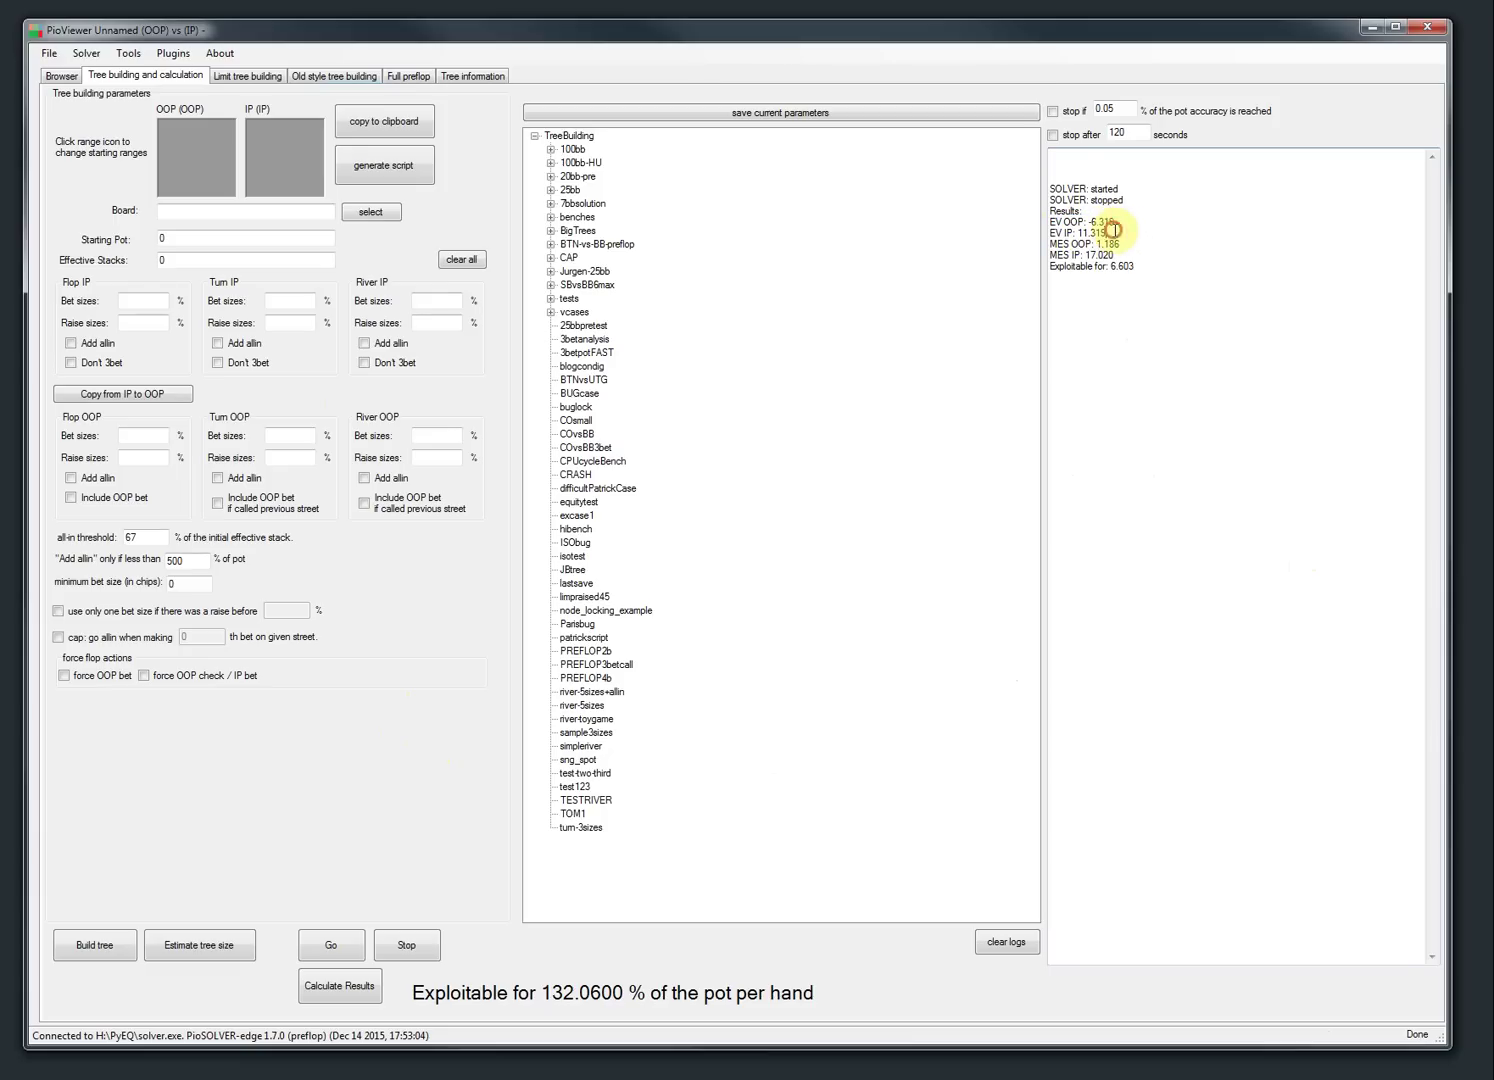
- Load the saved tree 6max-BTNvsBB-3betorfold and compare its extra dead money with the EV results in the calculation log
click(408, 76)
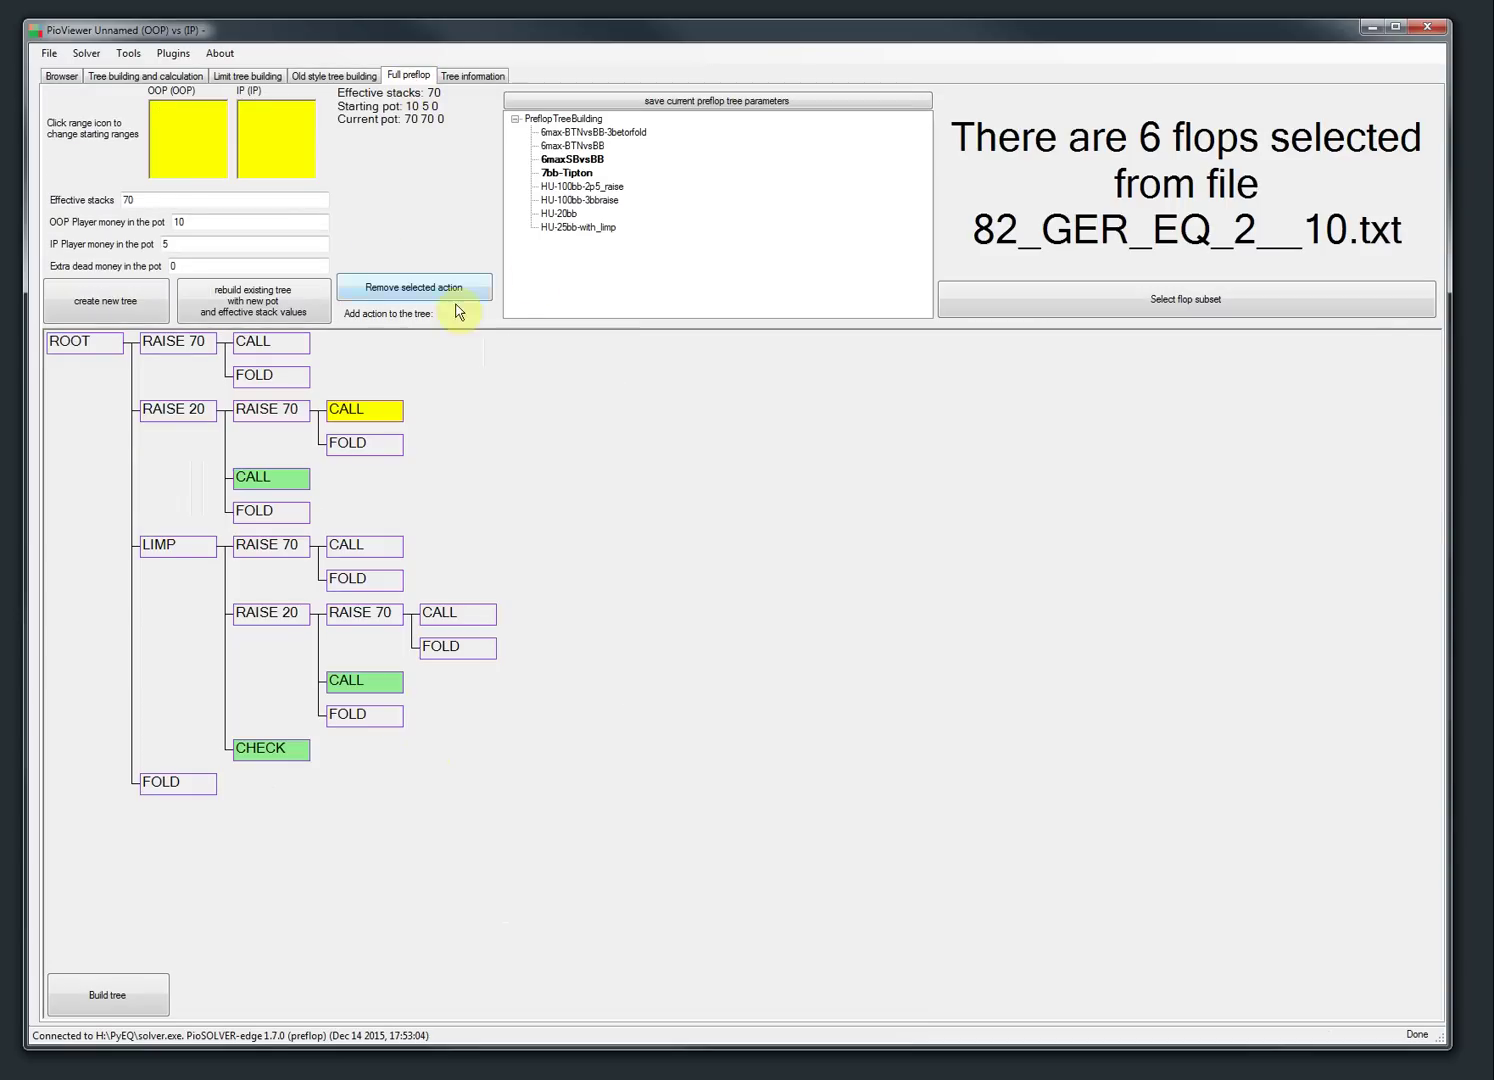
click(584, 132)
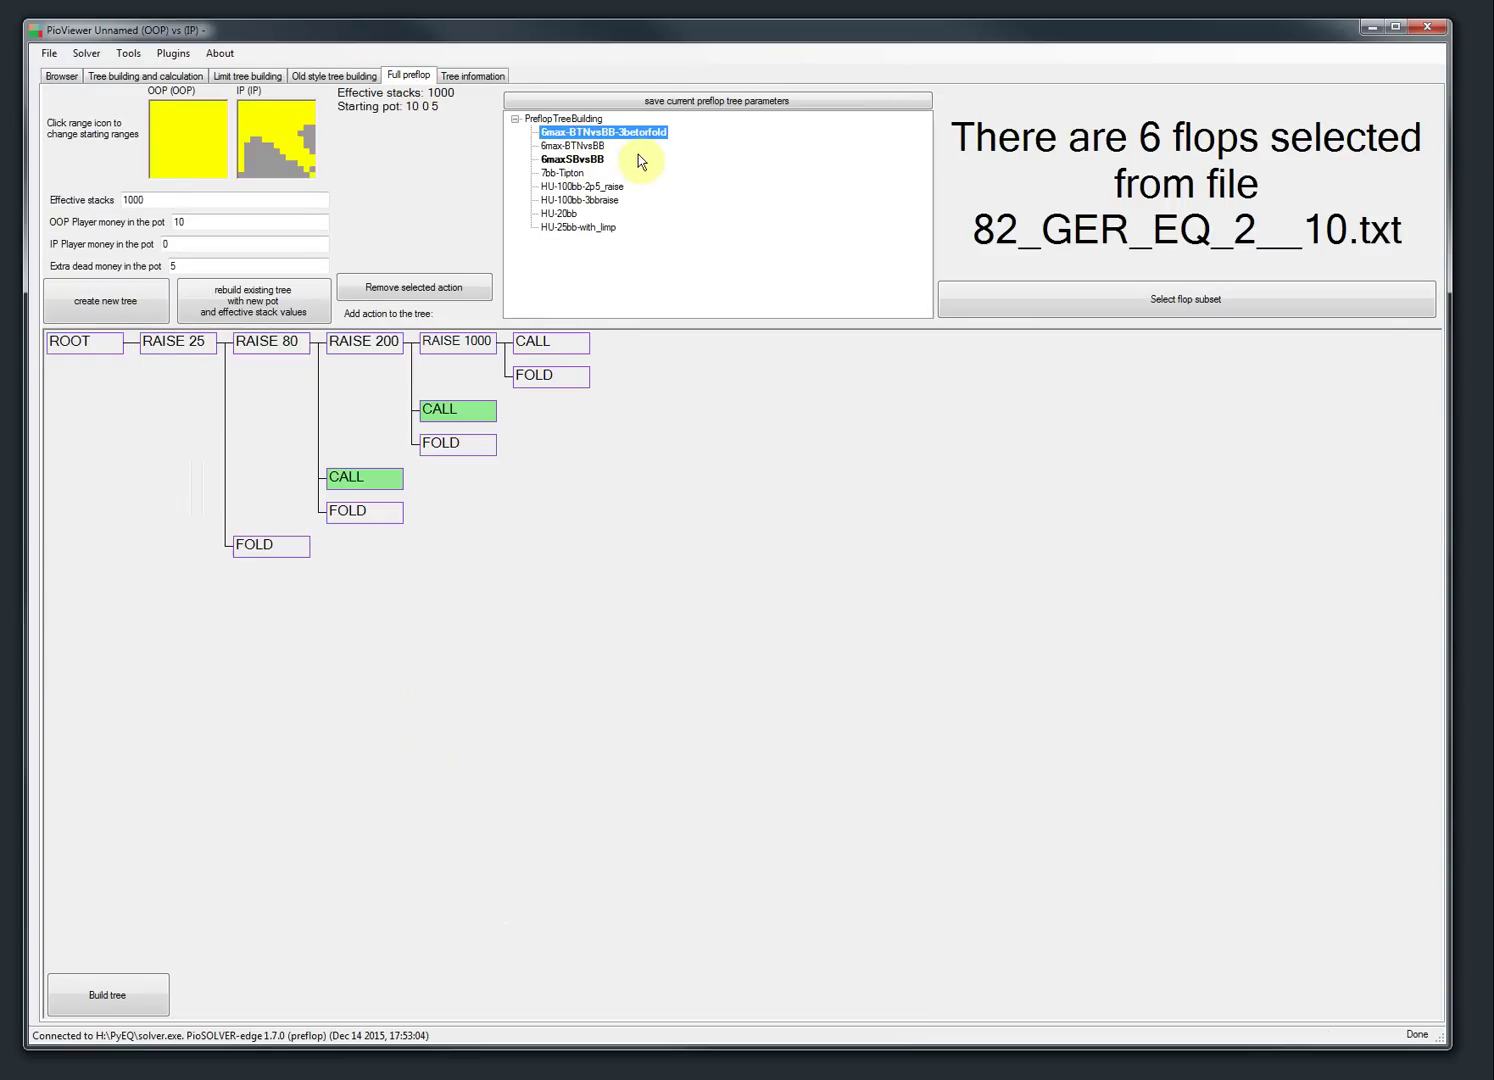
double_click(180, 266)
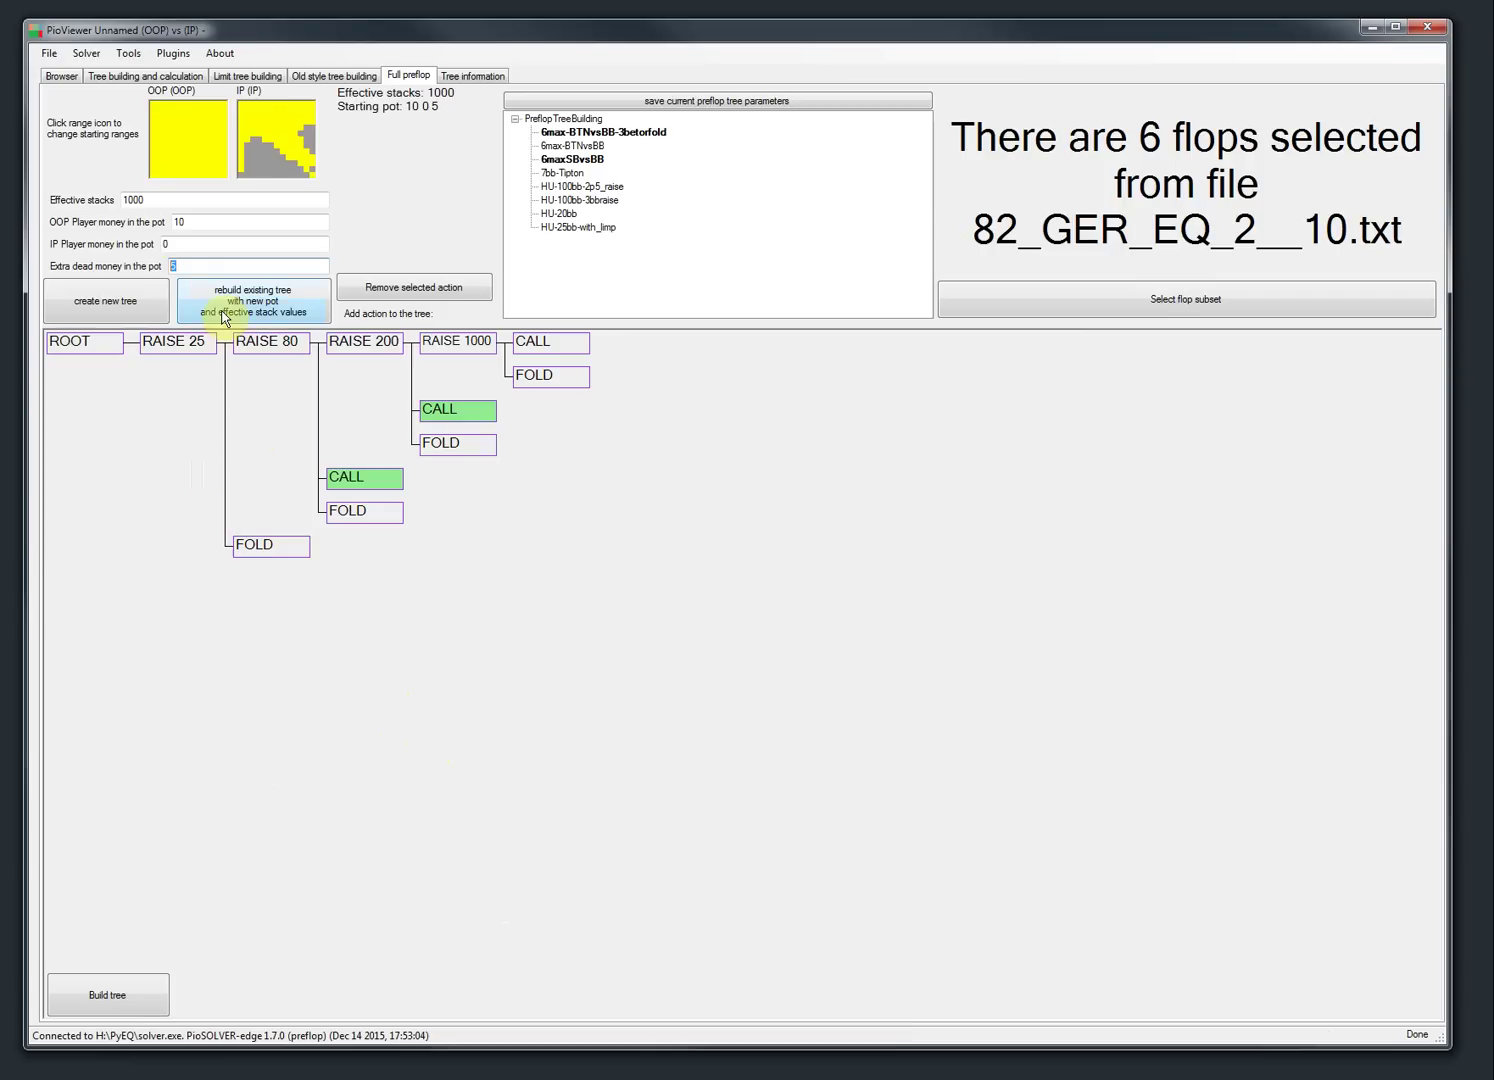
click(145, 76)
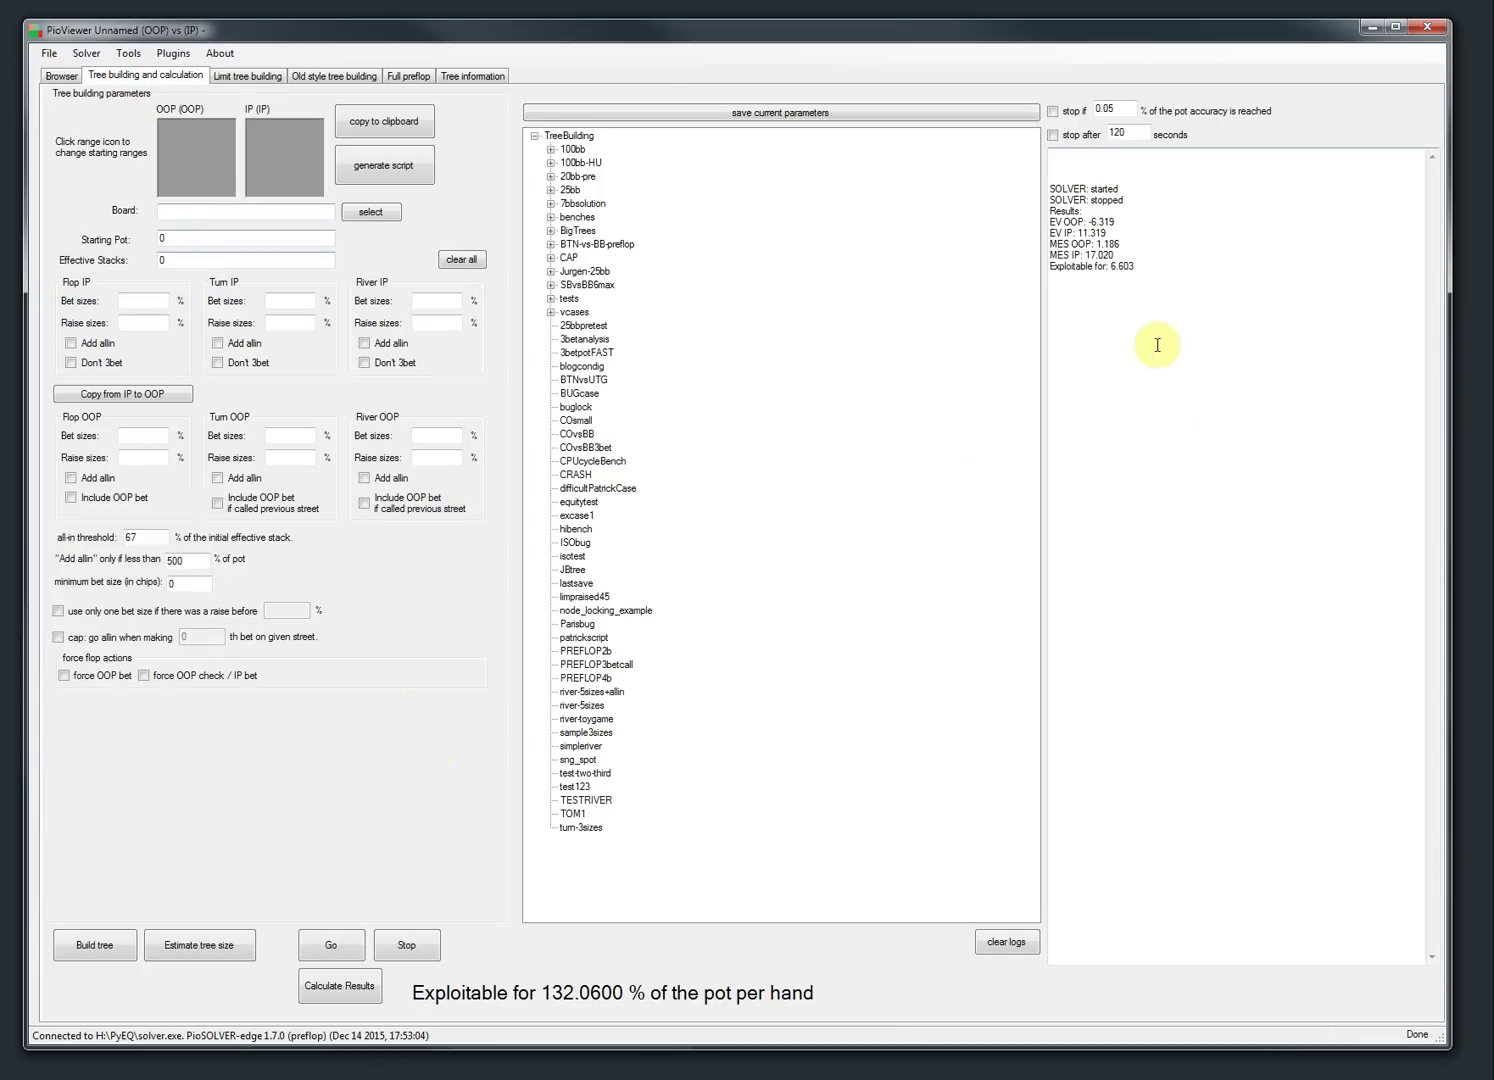
drag(1047, 218, 1107, 233)
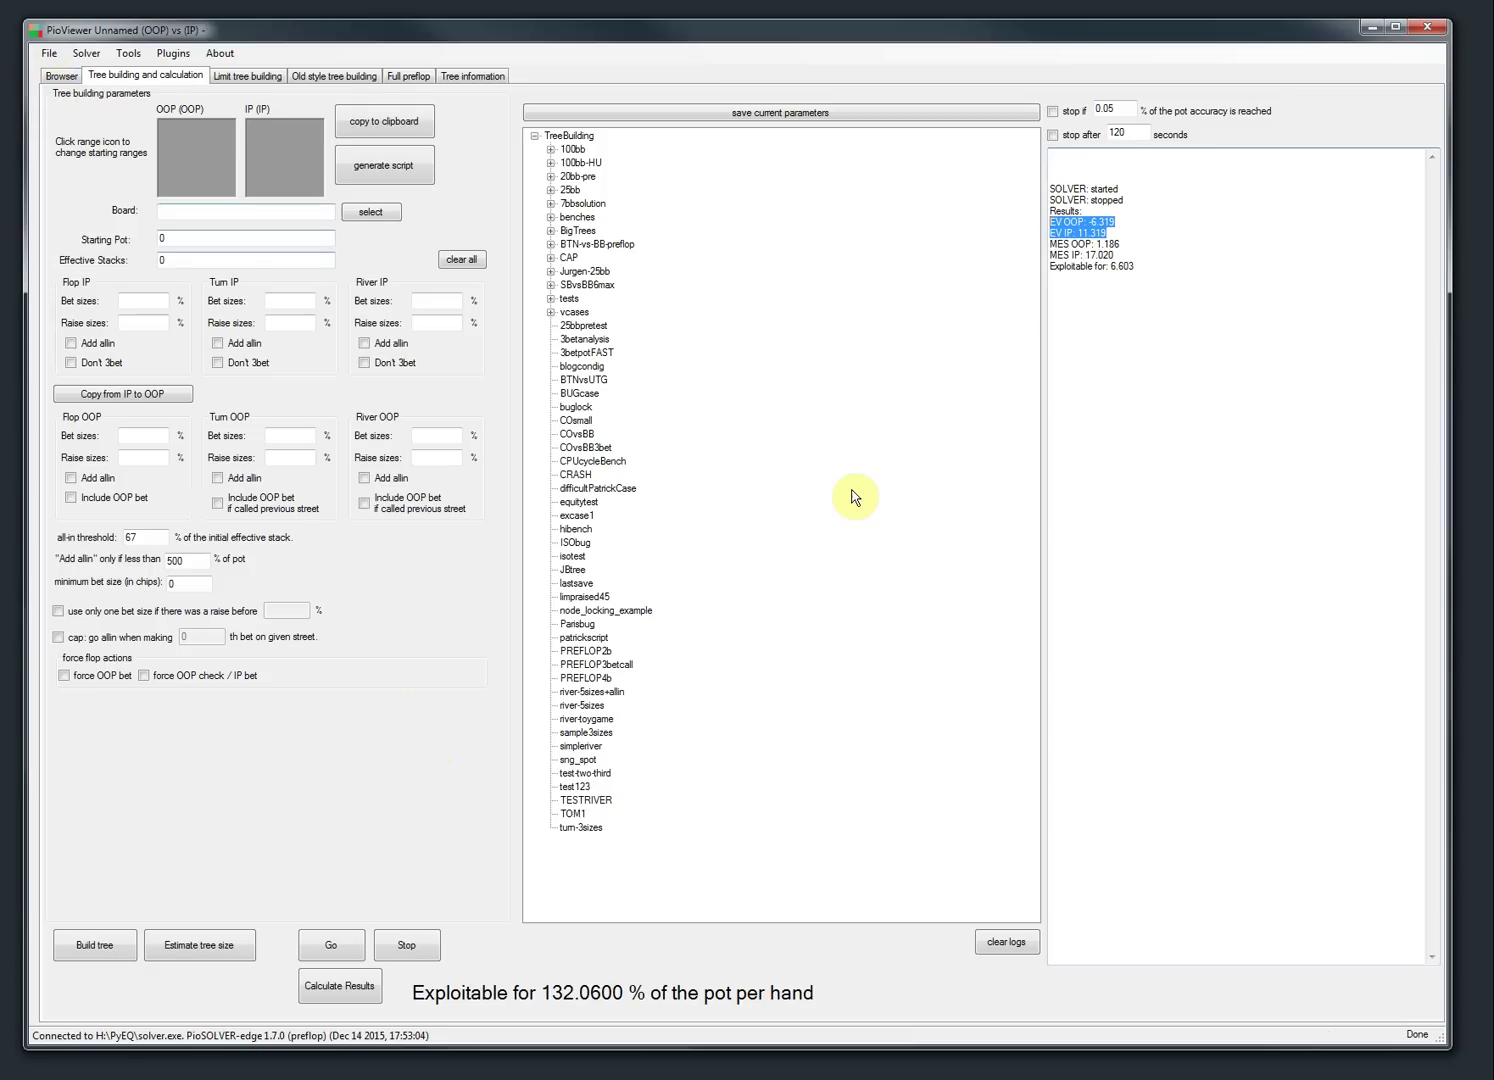
- Browse the solved tree with Strategy + EV shown, examining the ROOT, RAISE 25 and RAISE 80 decisions
click(62, 76)
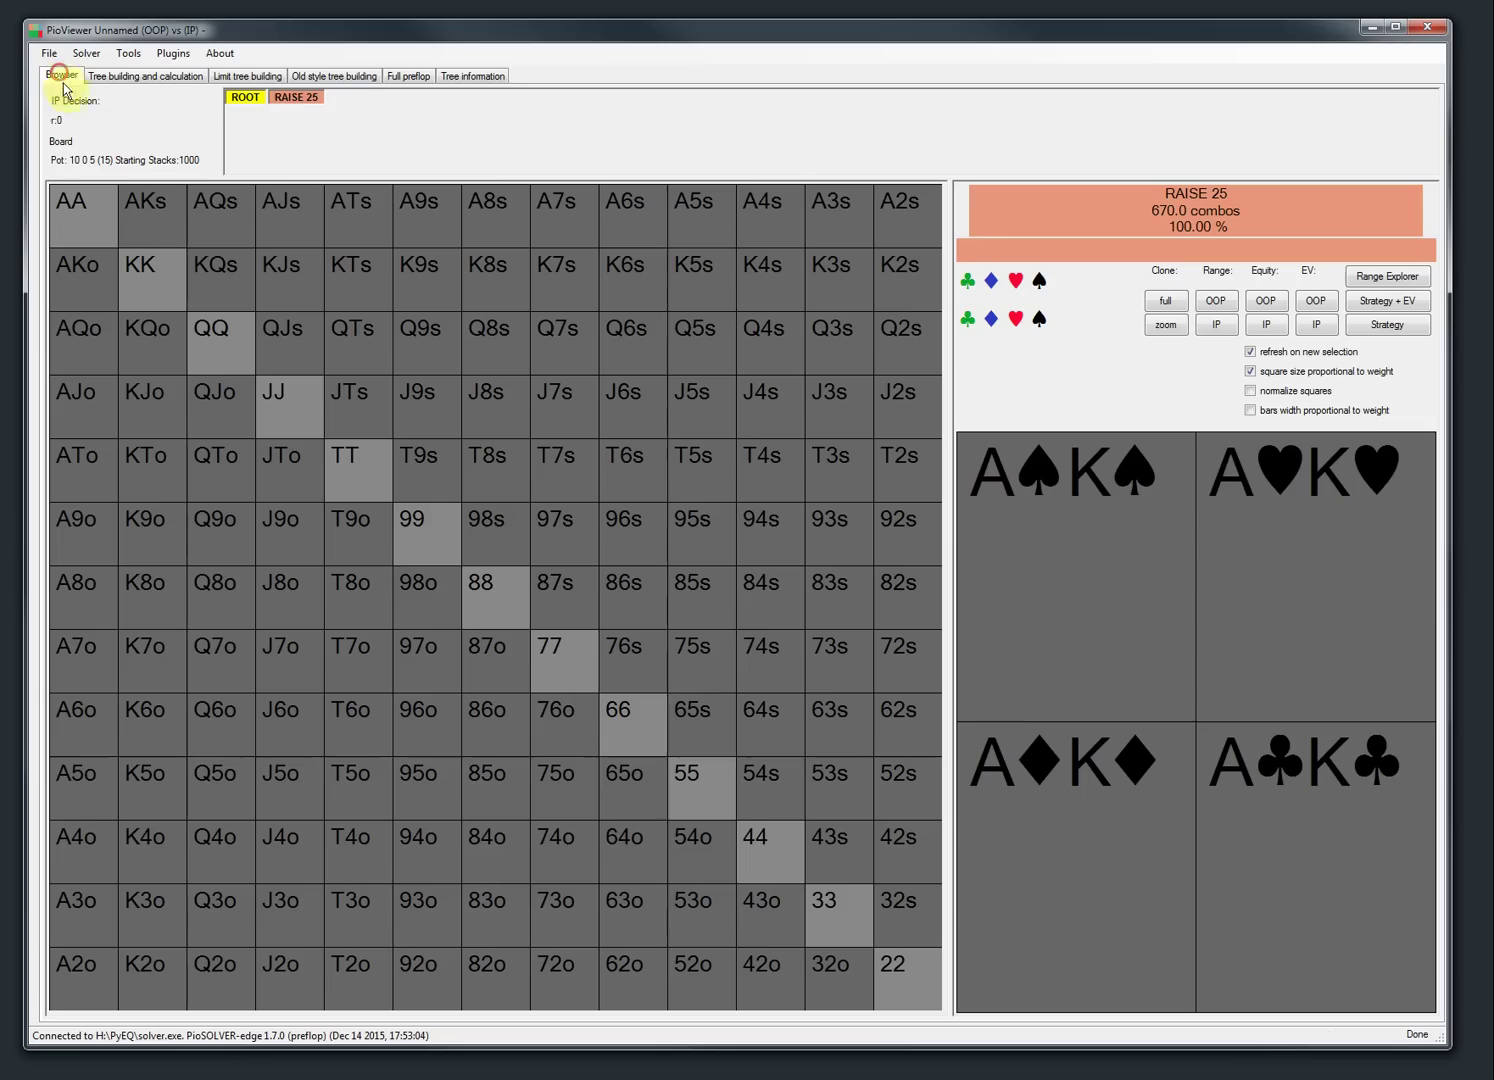
click(1388, 300)
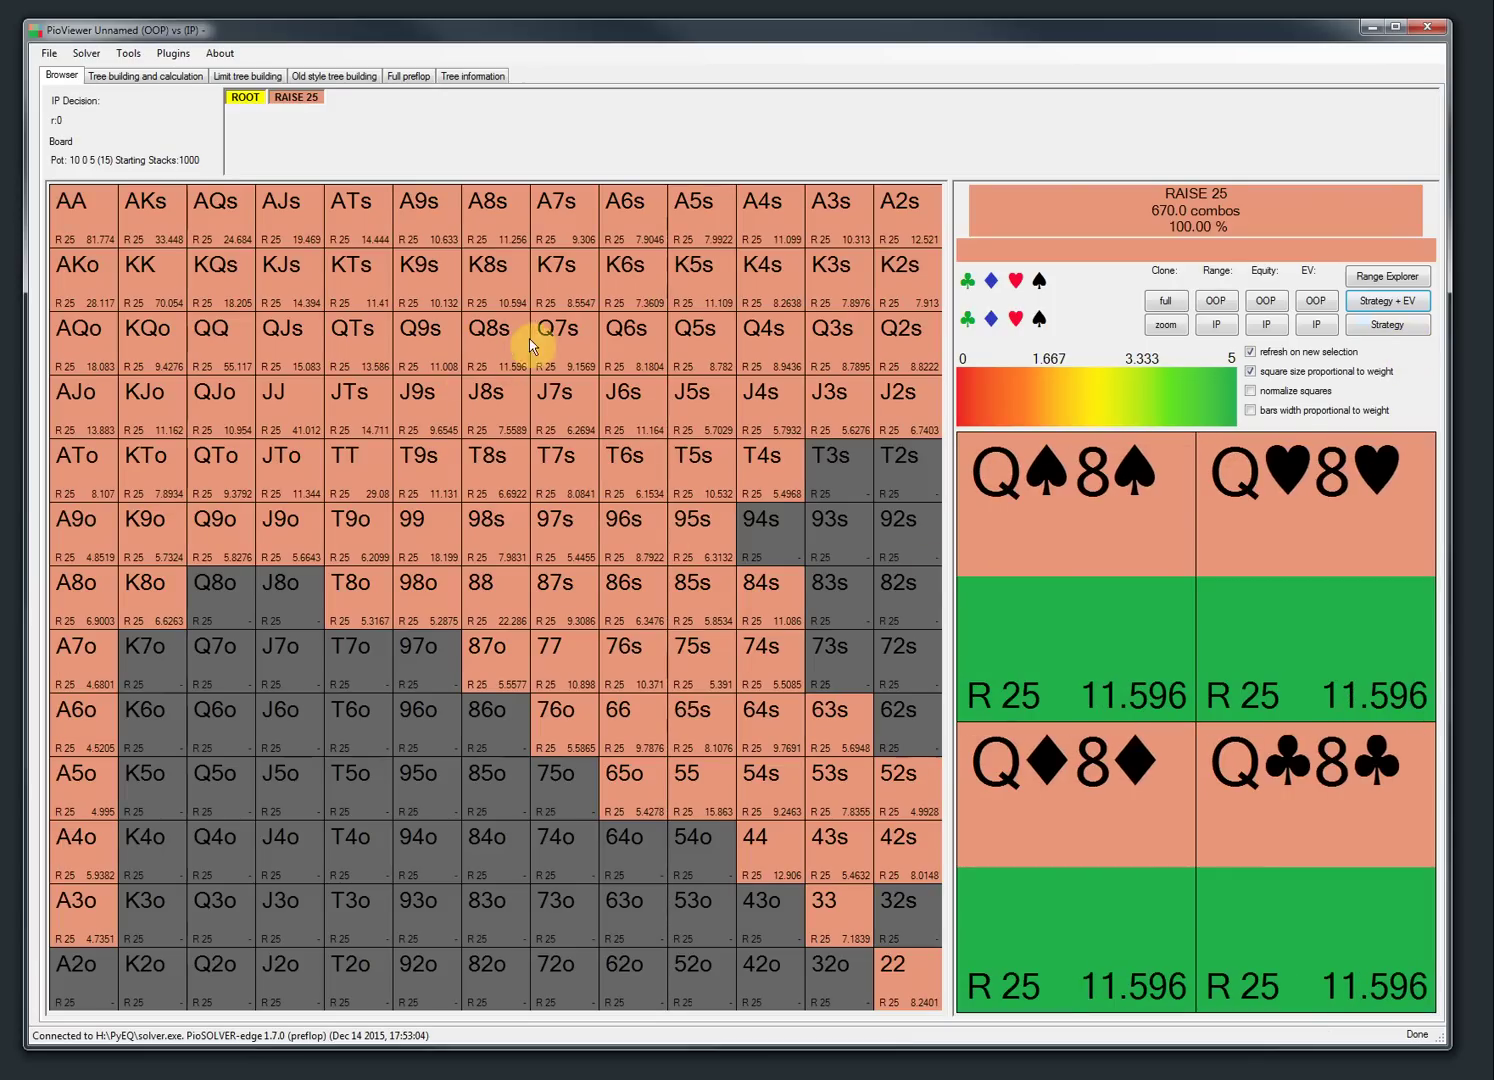
click(294, 98)
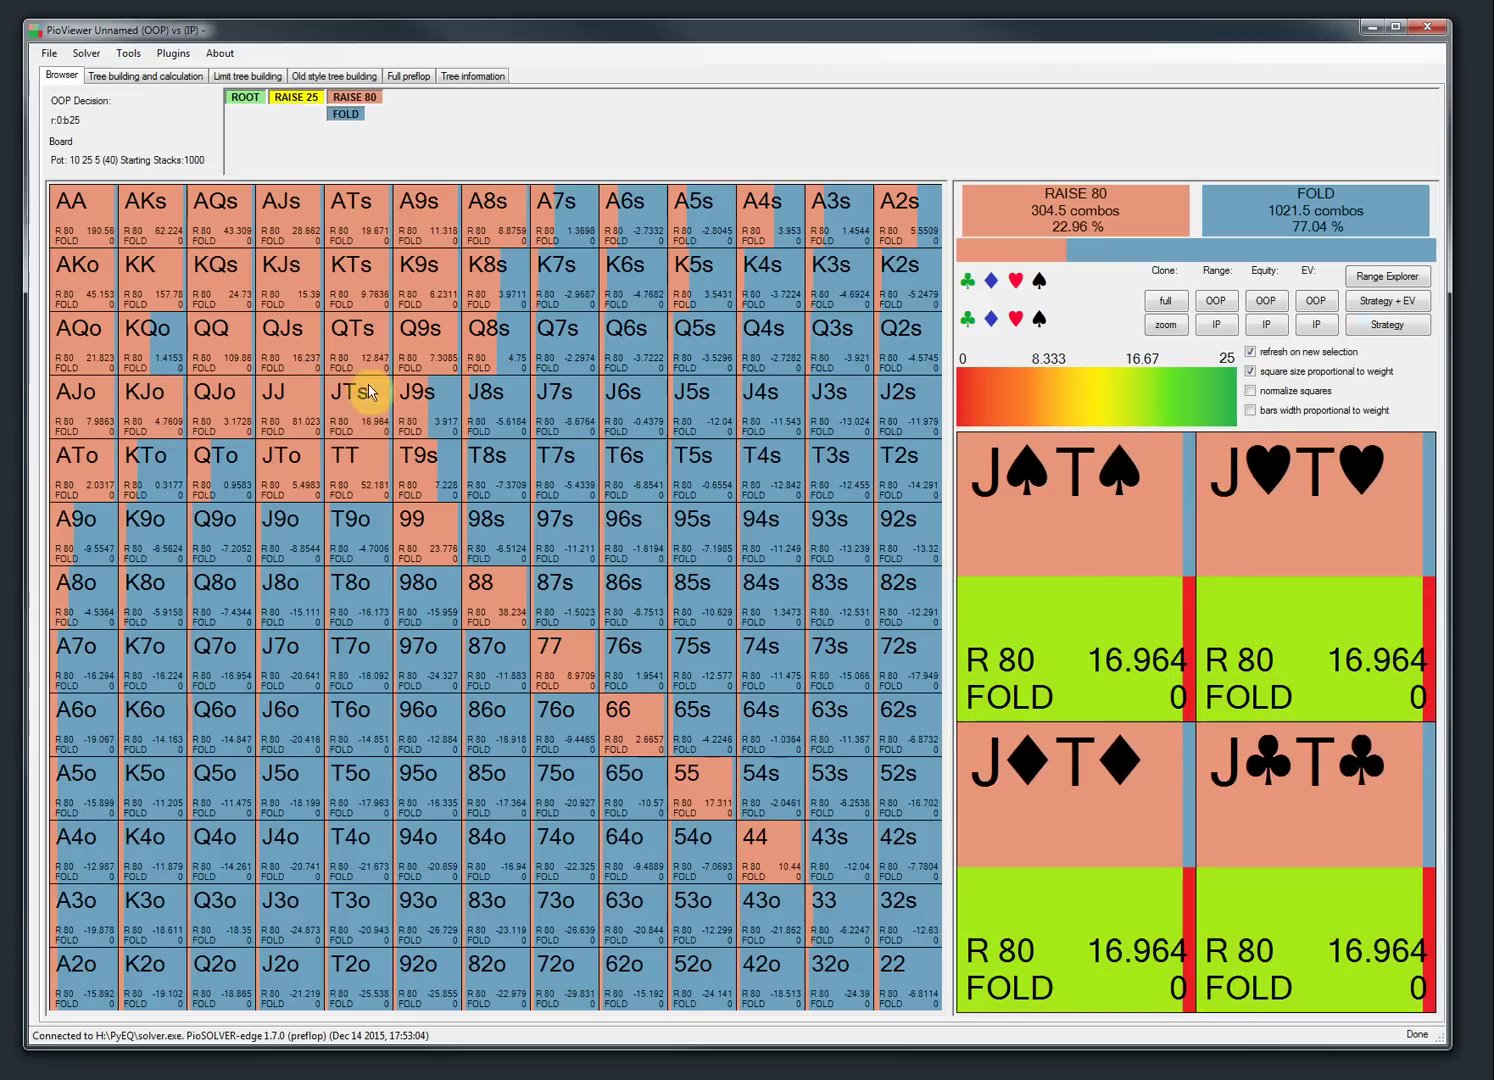
click(354, 97)
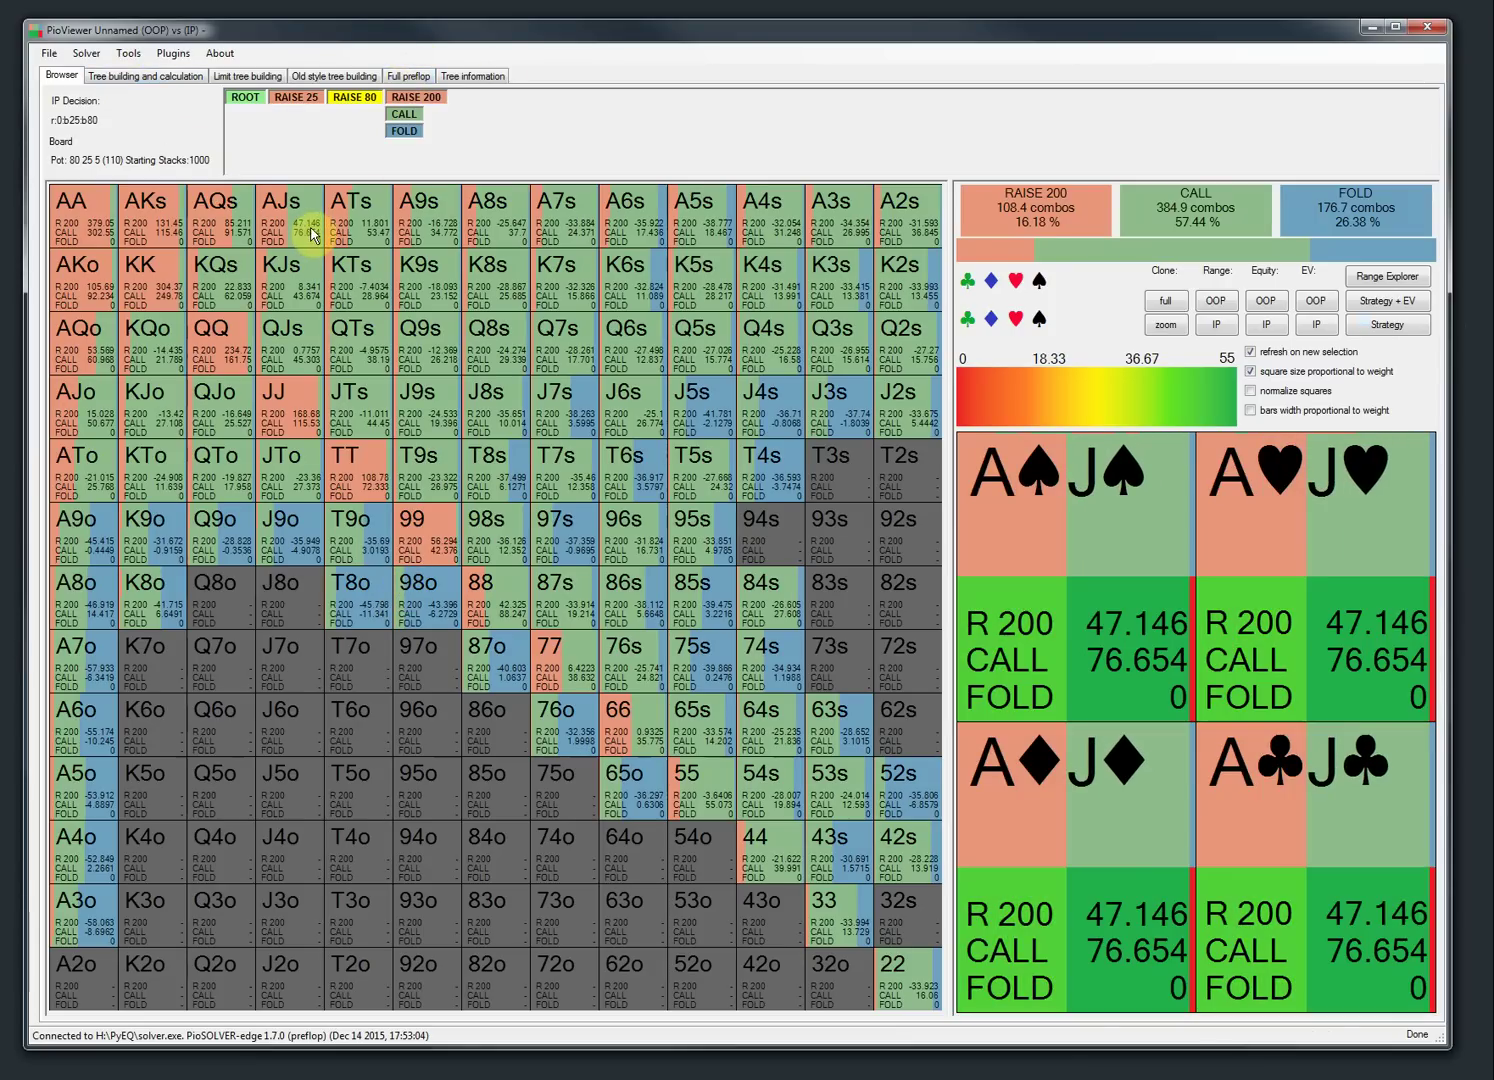
- Set IP money in the pot to 5, extra dead money to 0, effective stacks to 200, and full starting ranges for both players
click(408, 76)
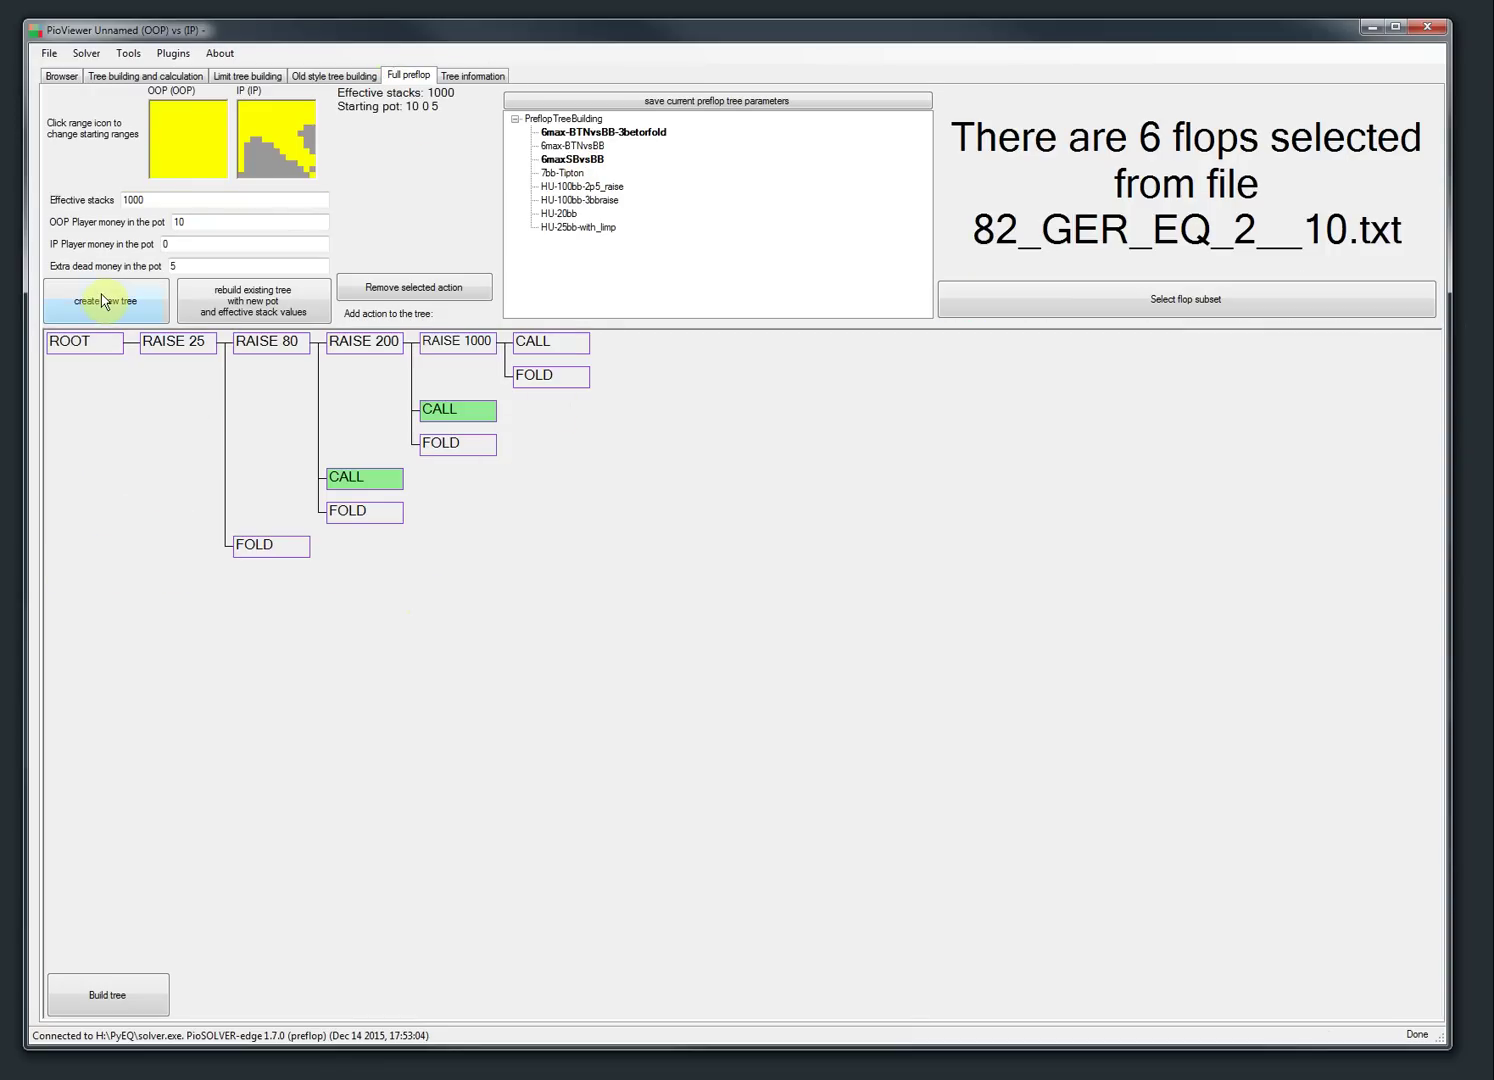
double_click(190, 244)
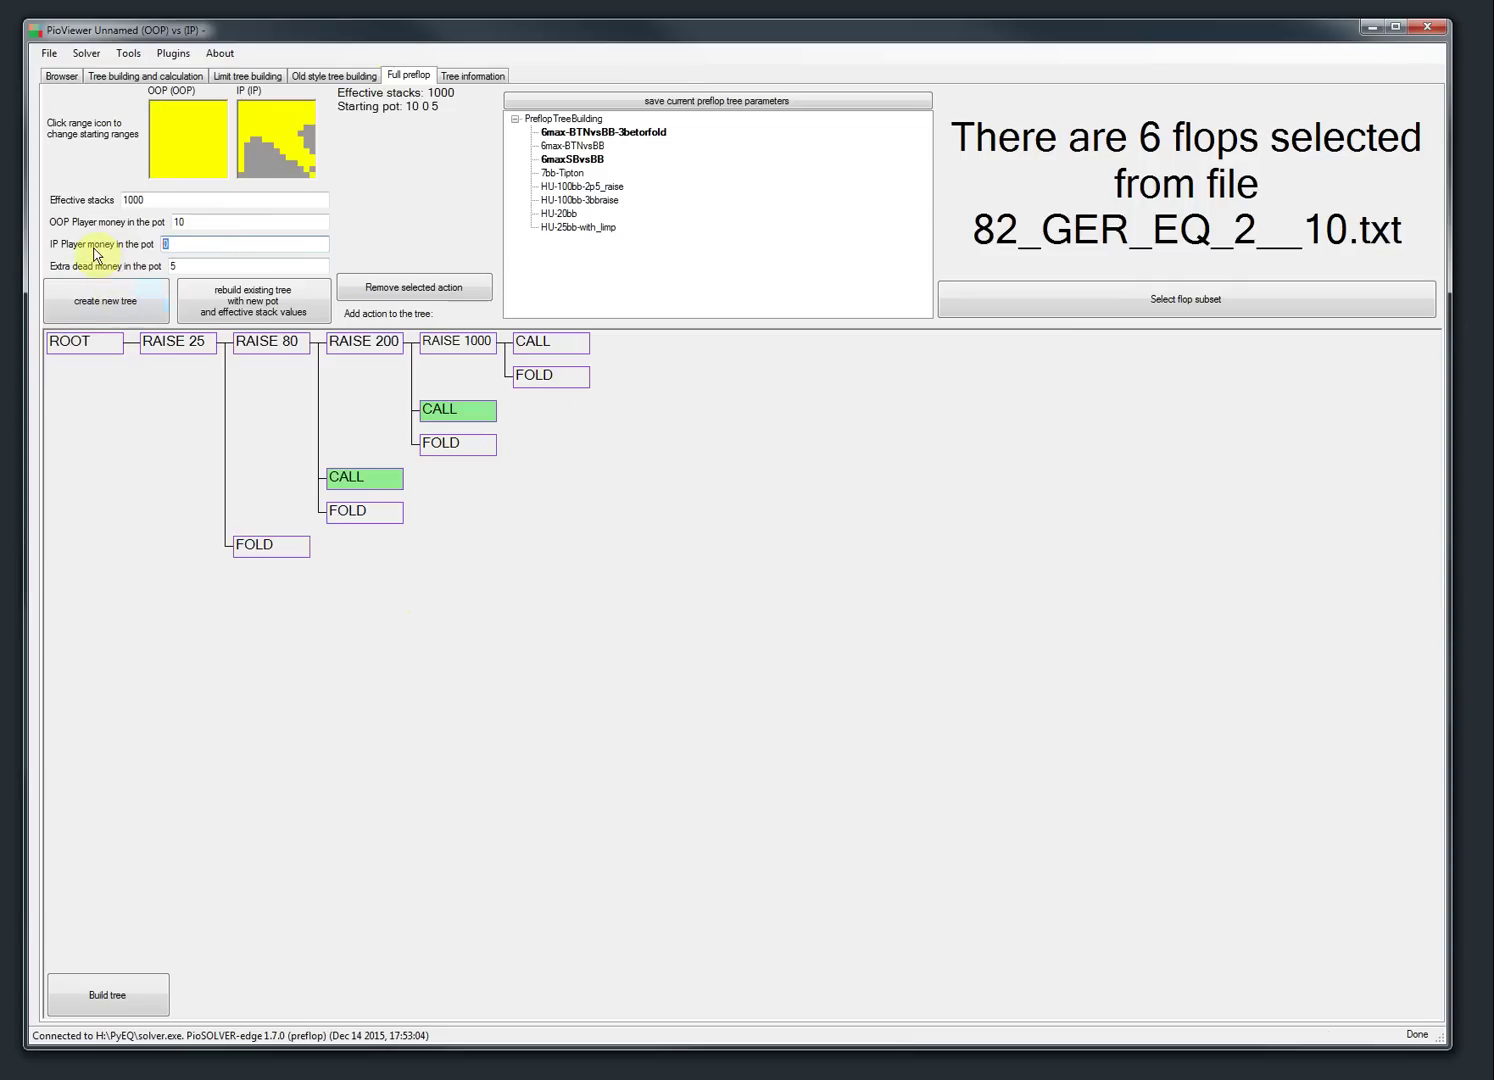
text(5)
click(183, 265)
text(0)
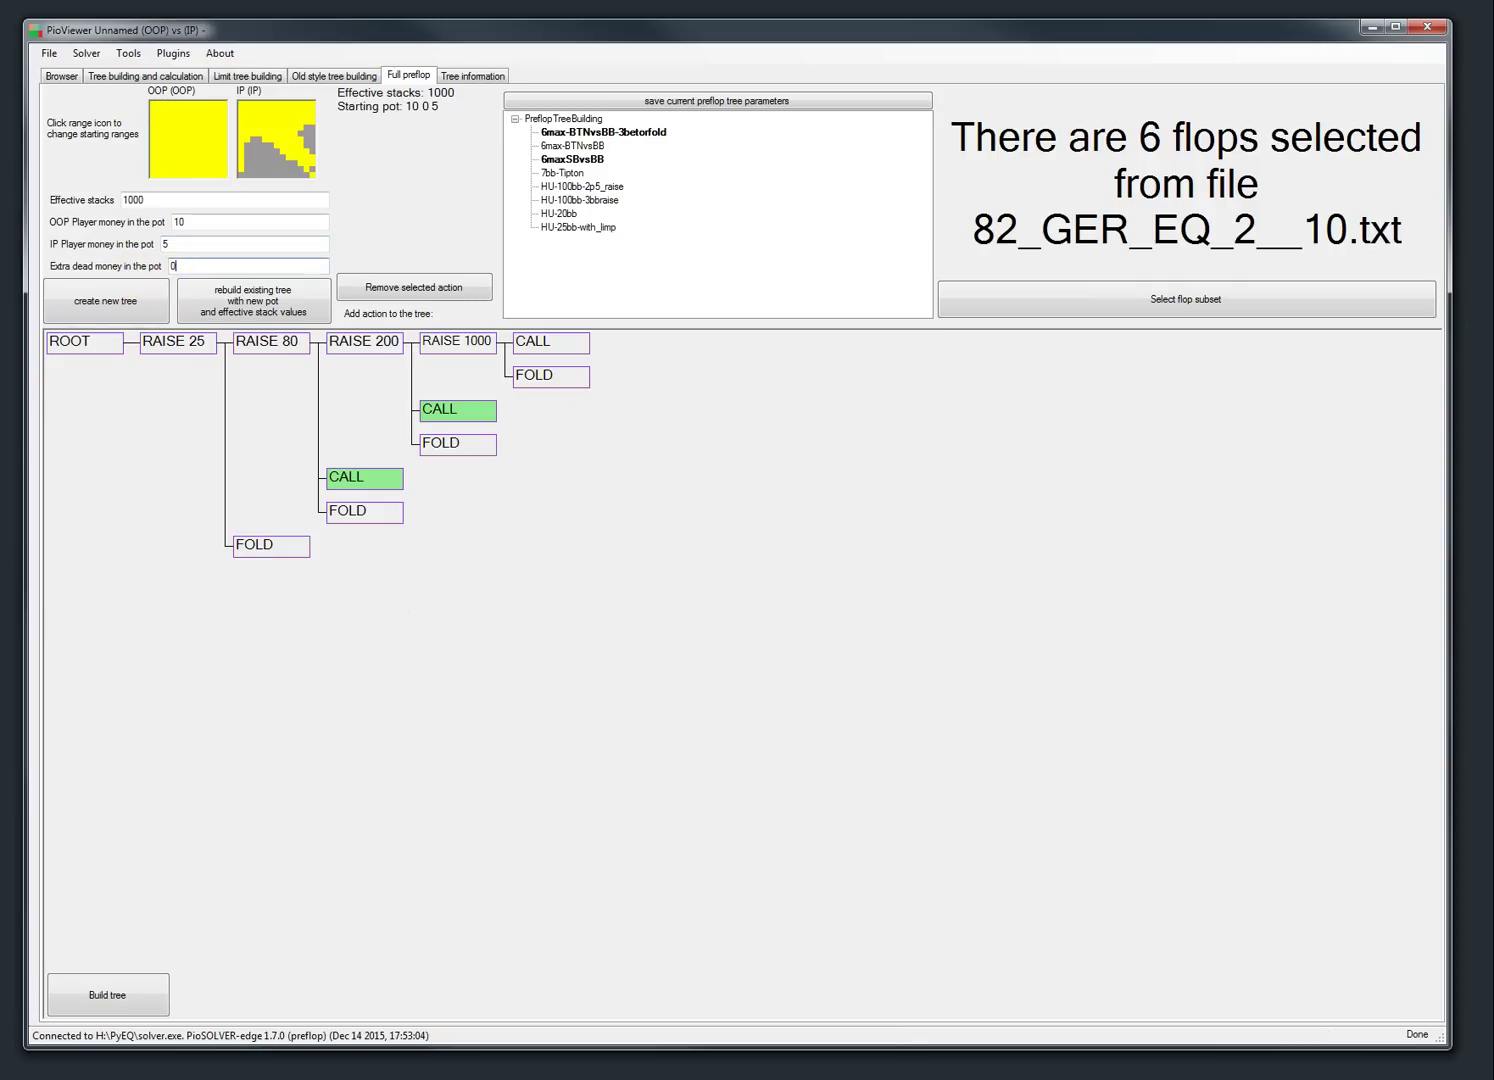
double_click(181, 199)
text(2)
click(273, 125)
click(160, 120)
click(1252, 1028)
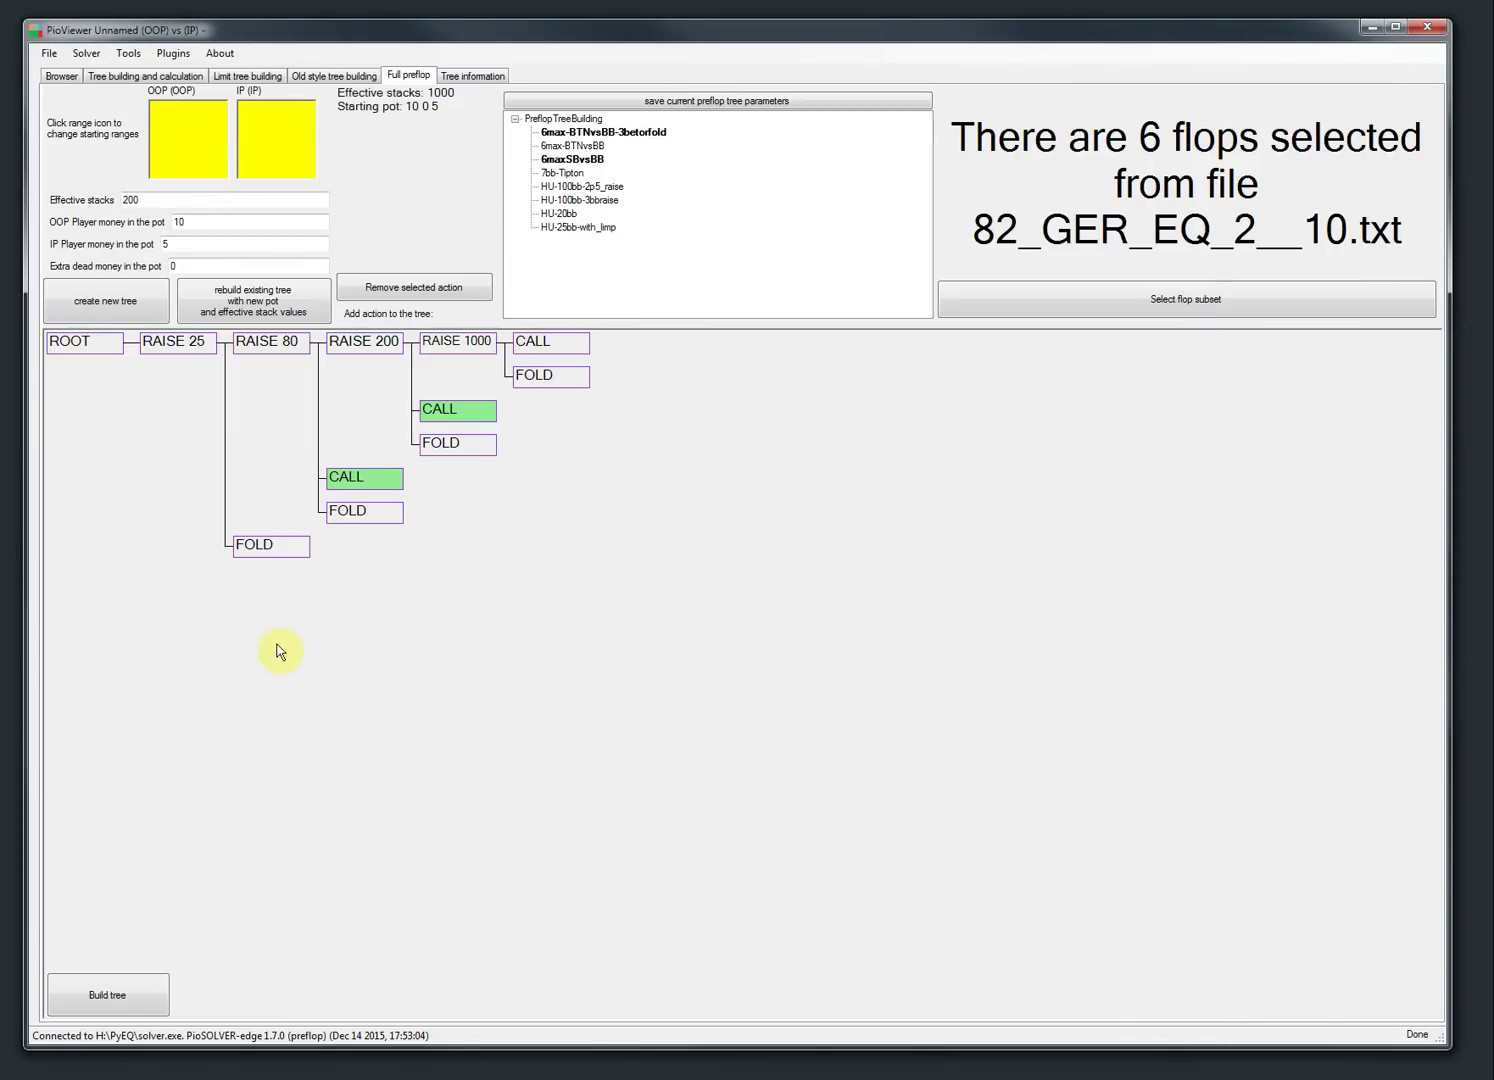
- Create a new preflop tree and add RAISE 20, LIMP and FOLD actions to ROOT
click(255, 305)
click(128, 316)
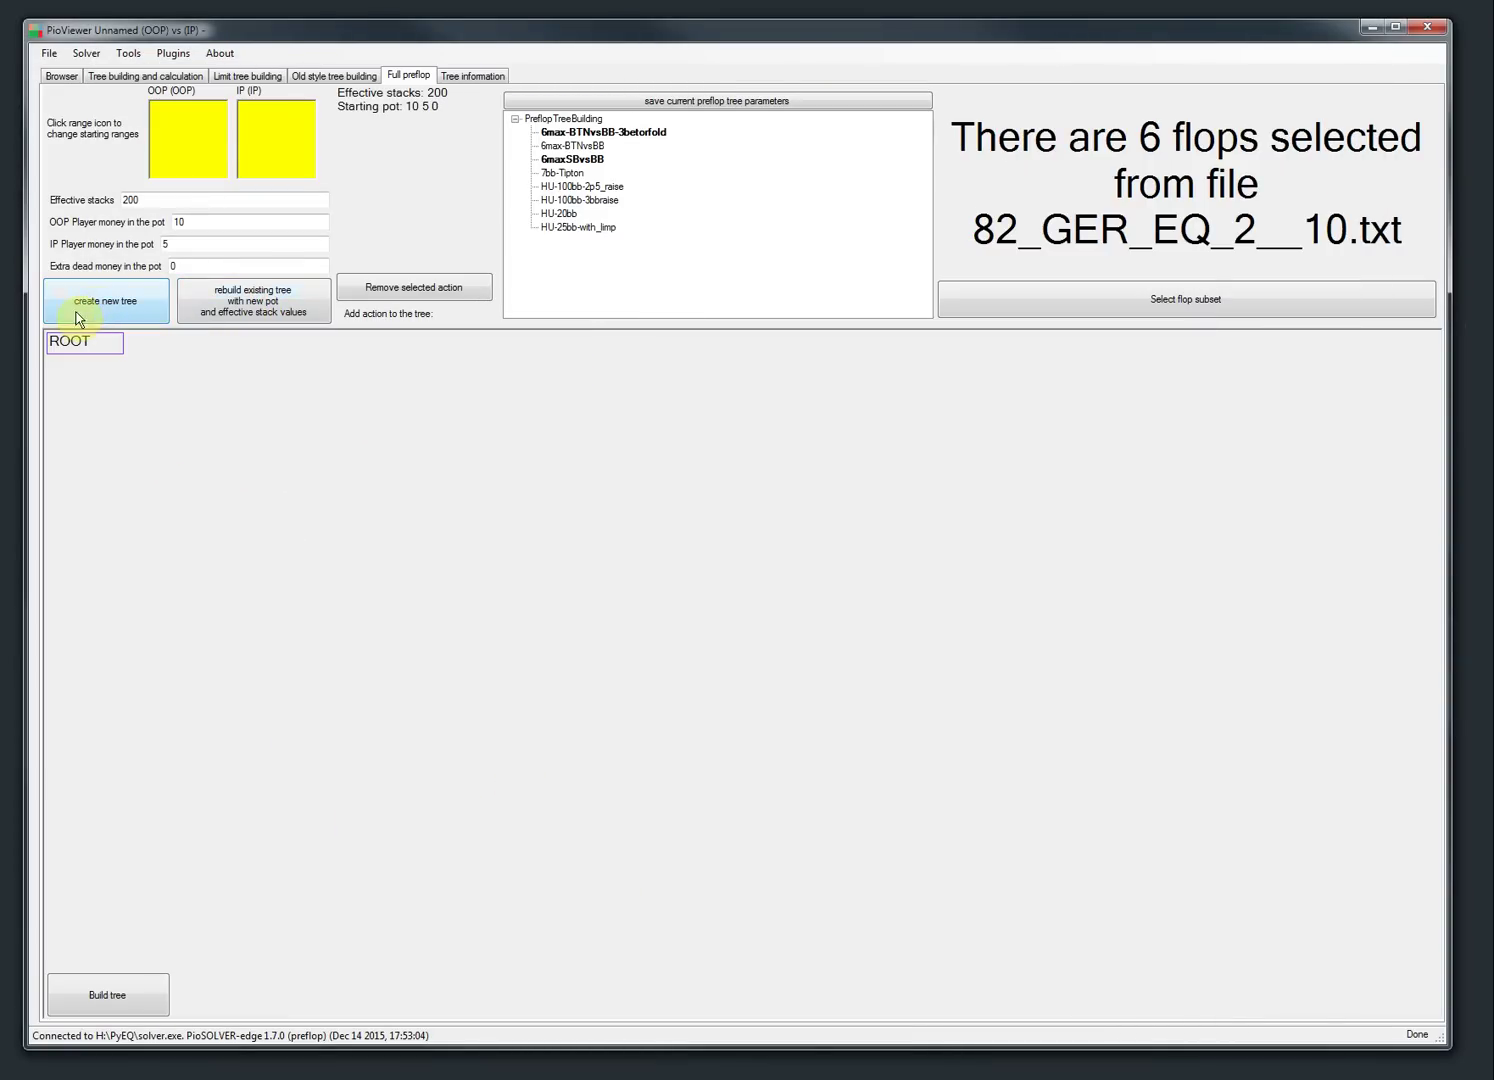
click(84, 345)
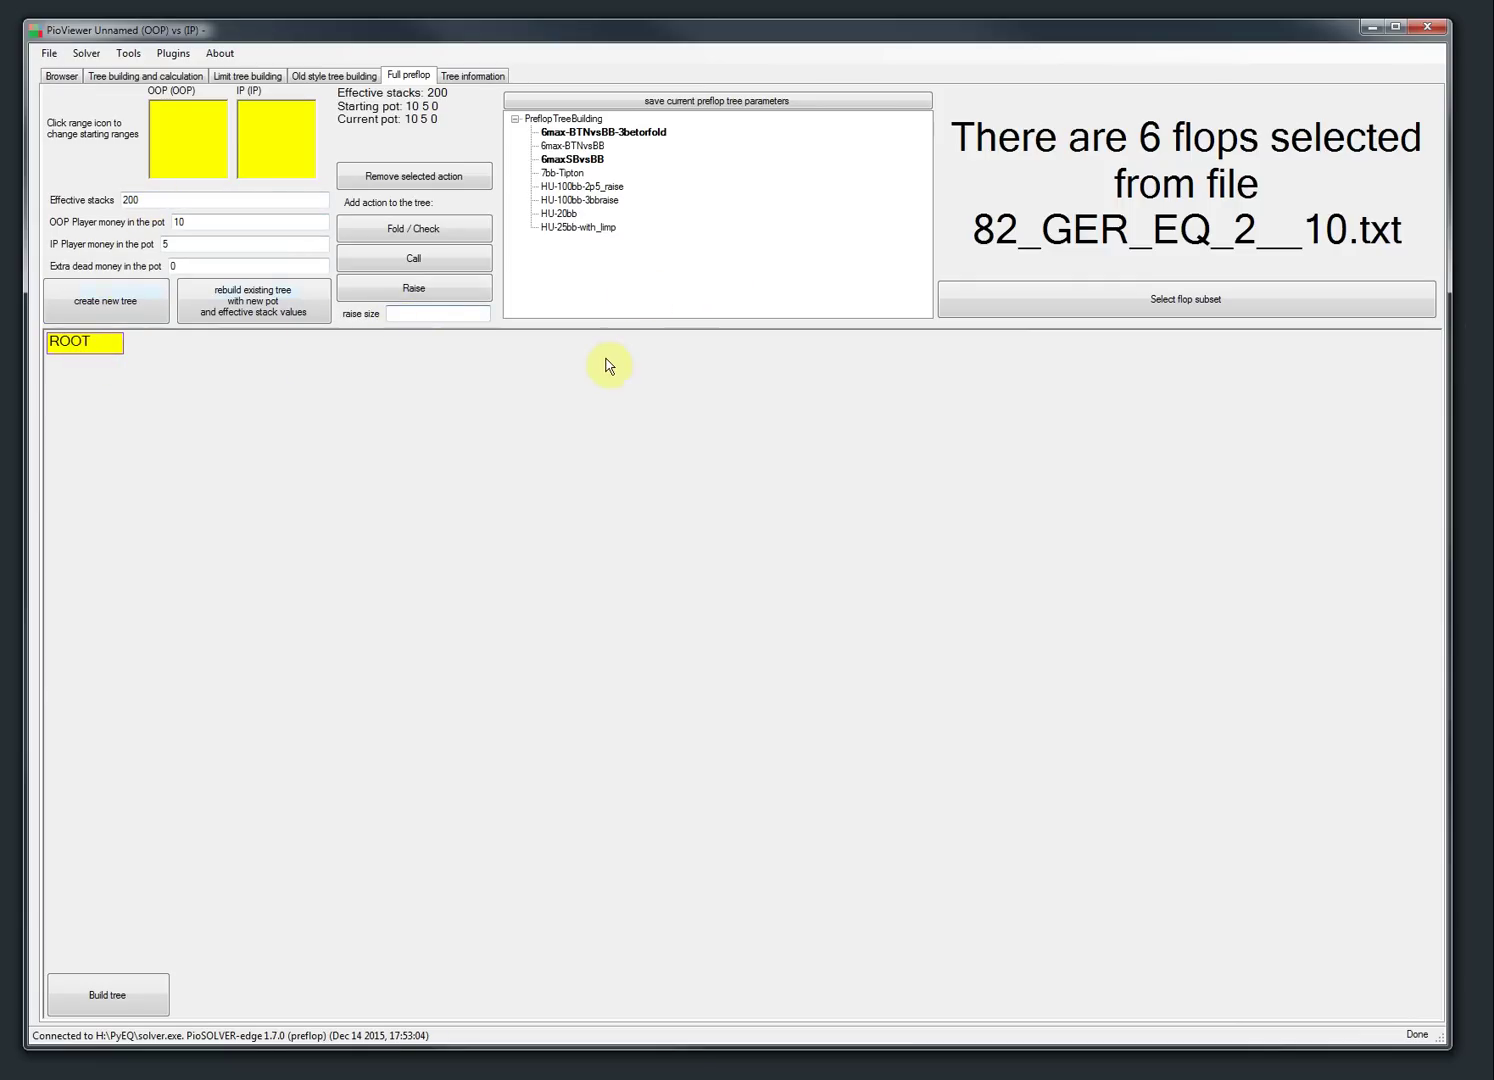
click(260, 300)
click(90, 348)
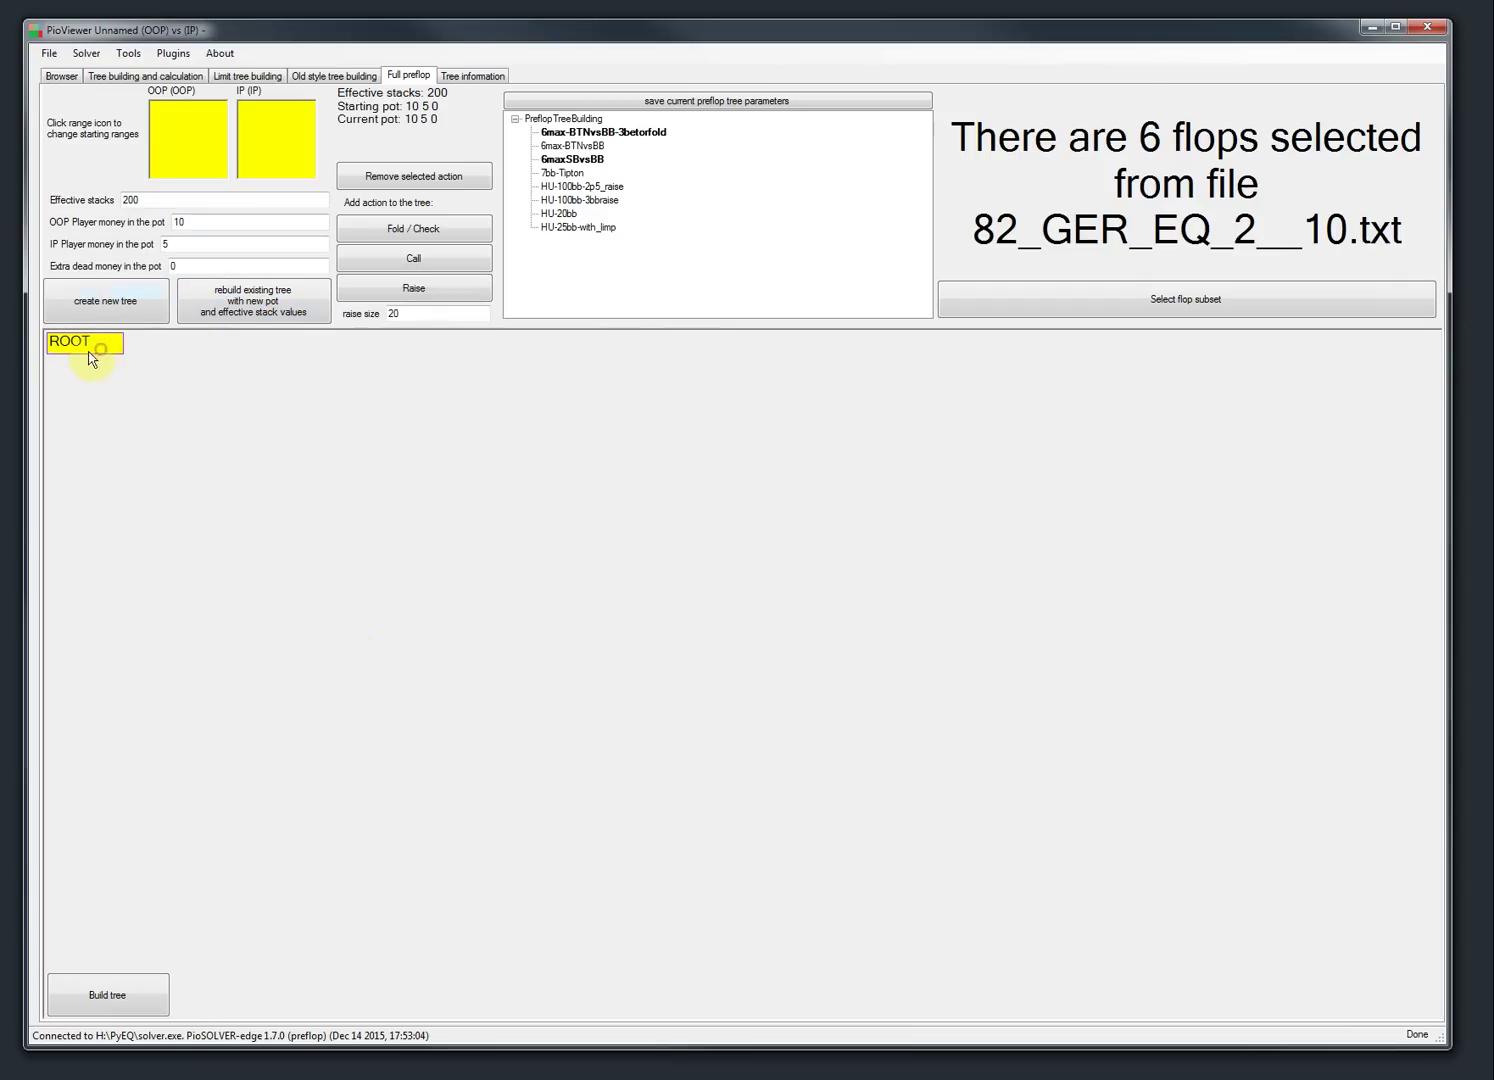
click(411, 289)
click(83, 343)
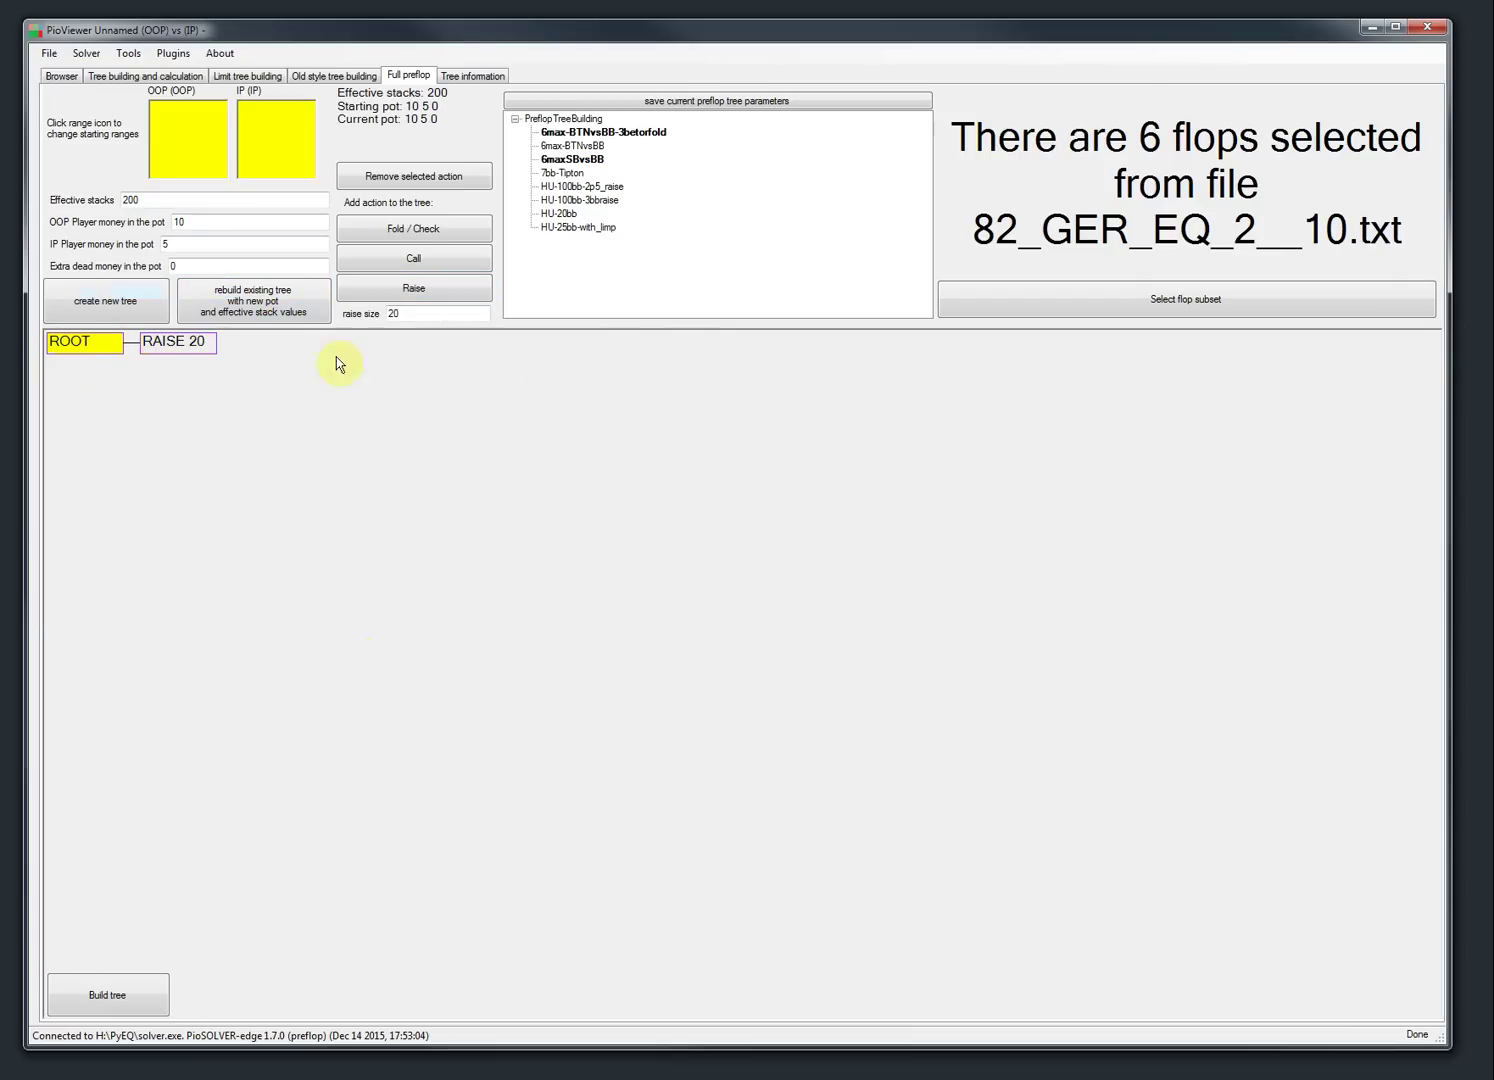
click(411, 259)
click(92, 346)
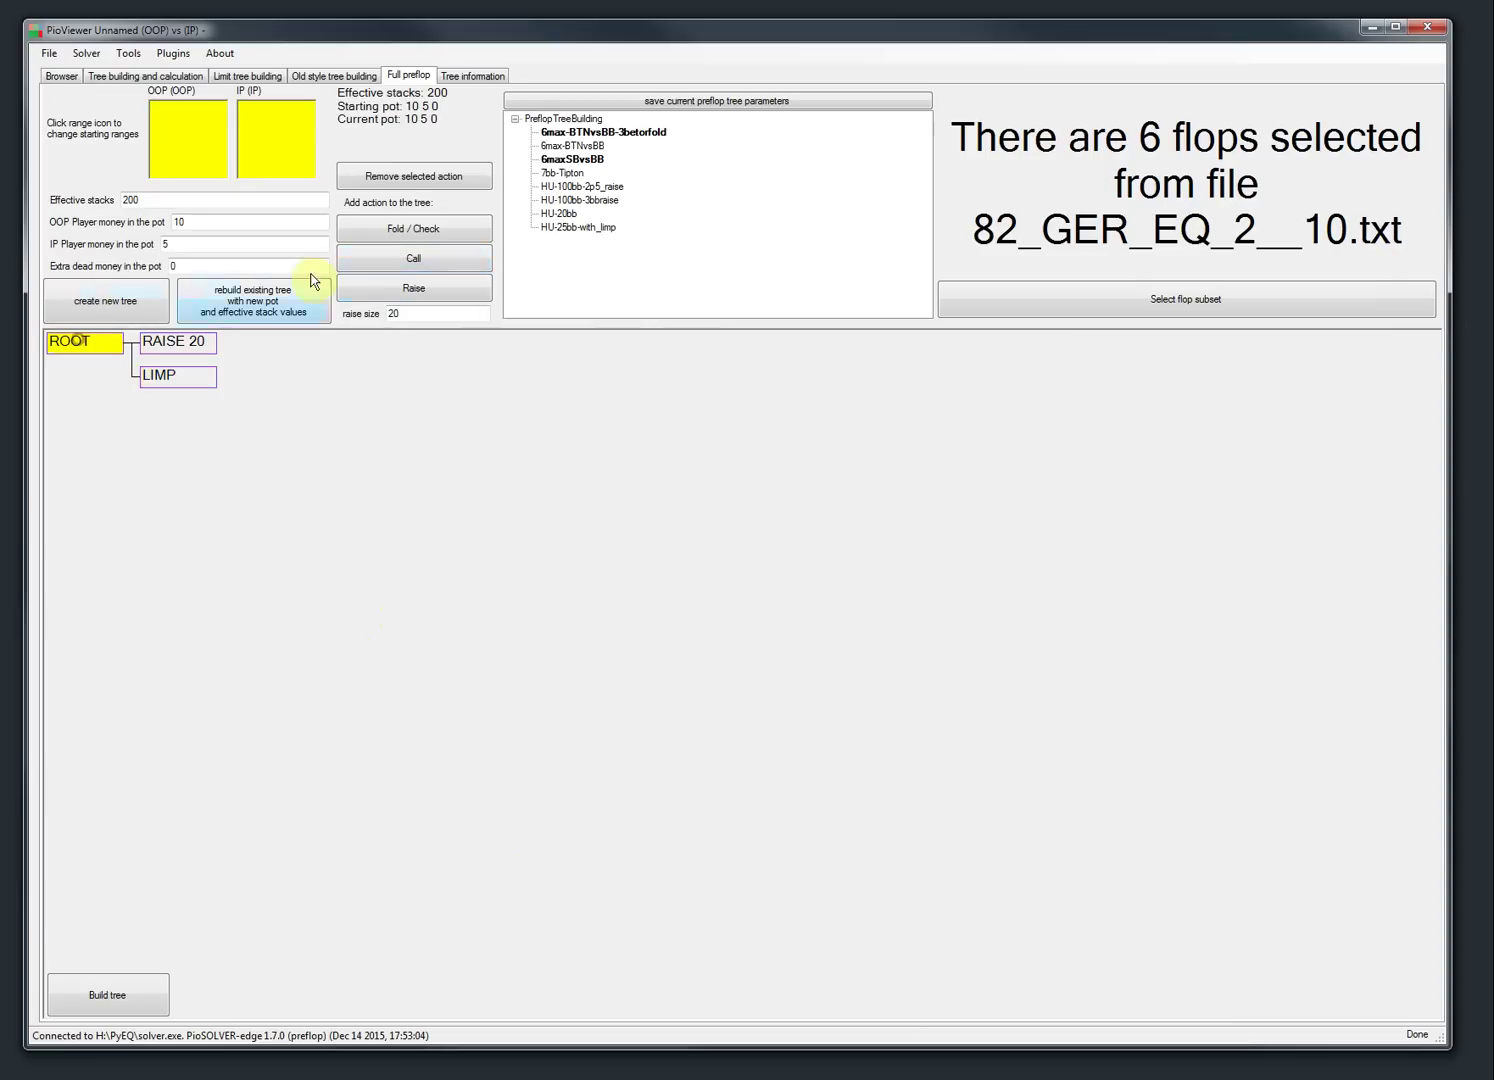
click(411, 227)
- Add RAISE 200, CALL and FOLD responses to the RAISE 20 node
click(192, 349)
double_click(438, 311)
text(200)
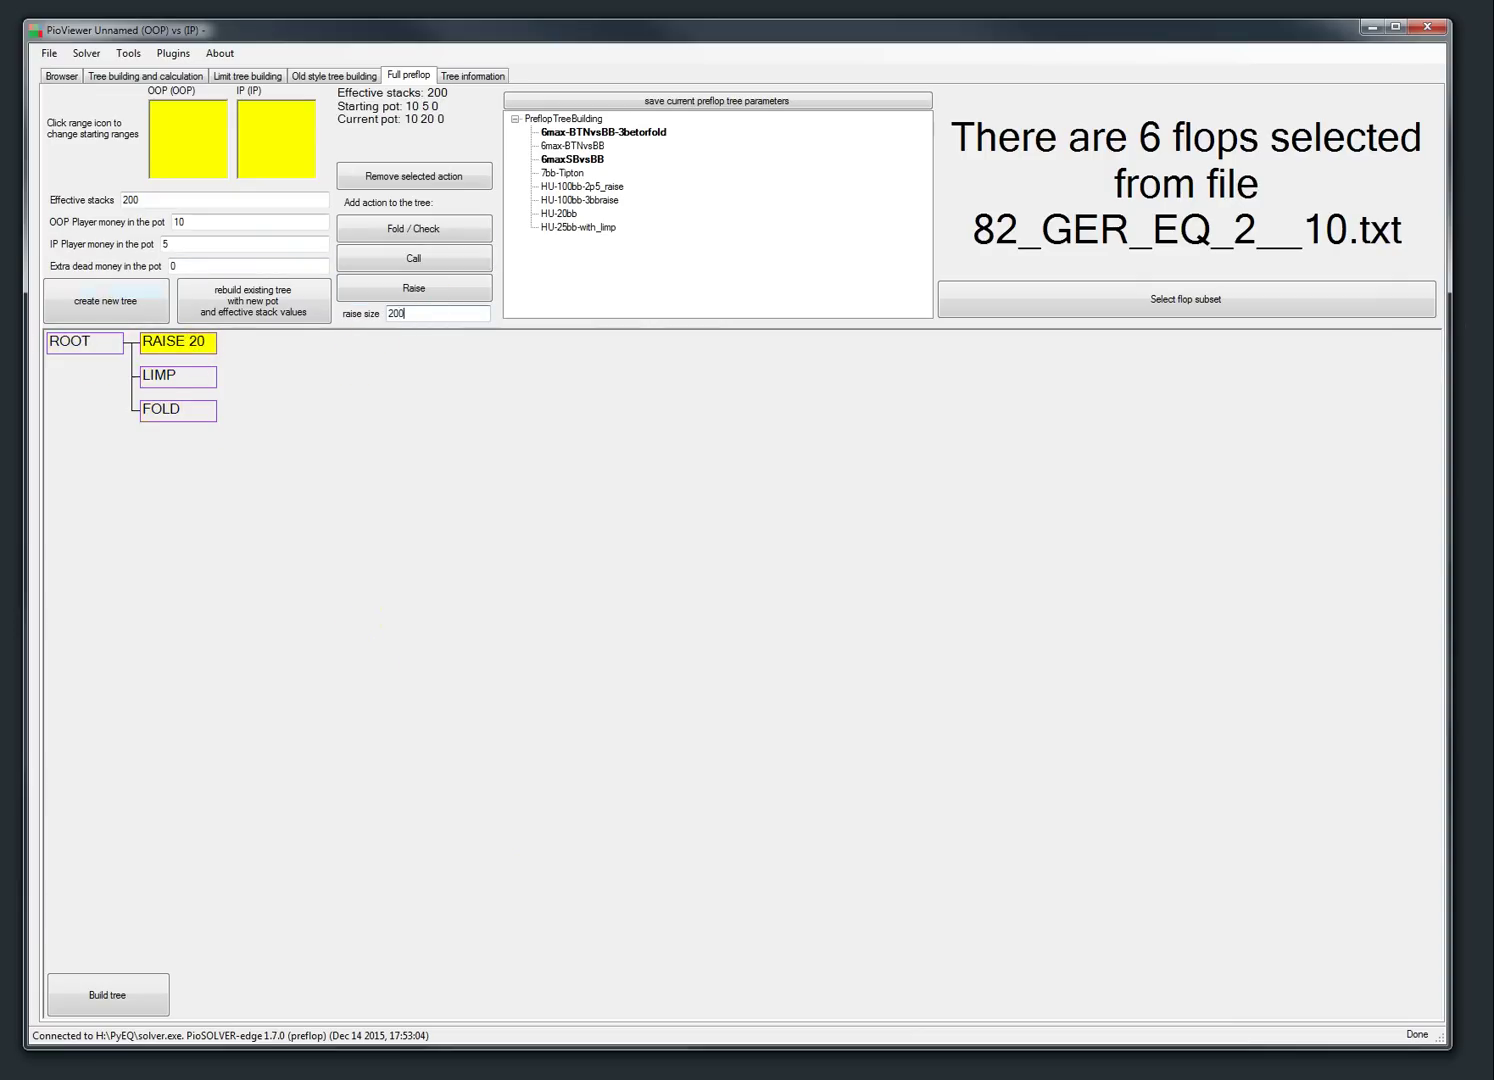
click(392, 288)
click(180, 345)
click(413, 256)
click(165, 343)
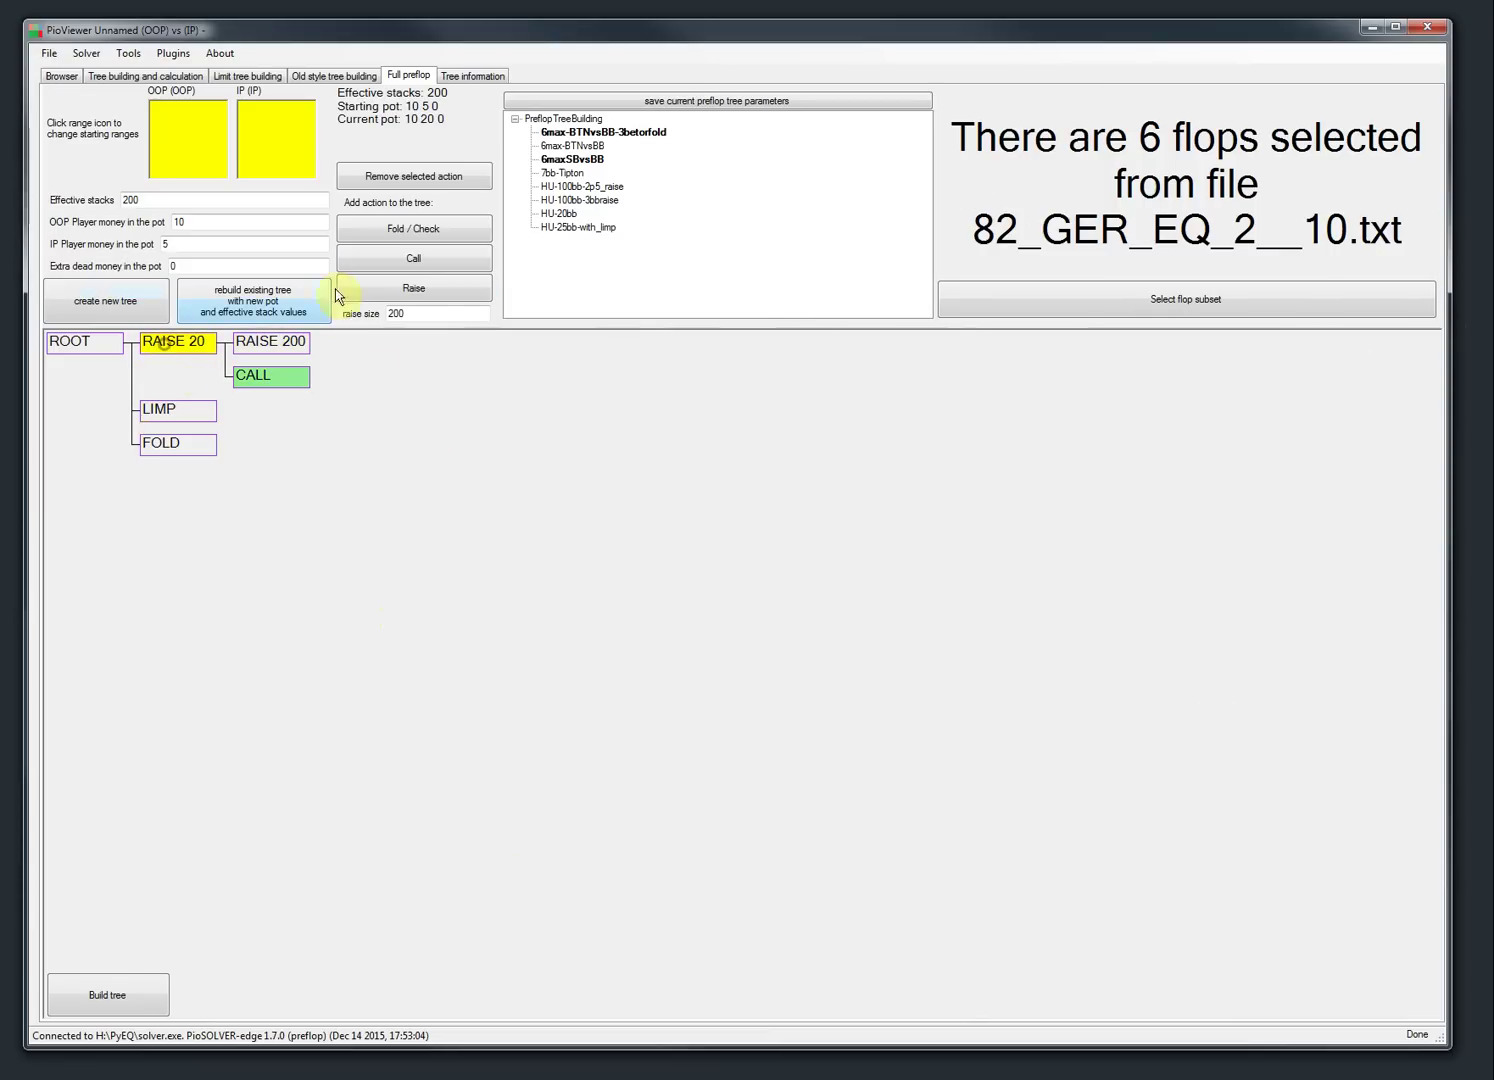
click(393, 228)
- Add CALL and FOLD responses to the RAISE 200 node
click(284, 342)
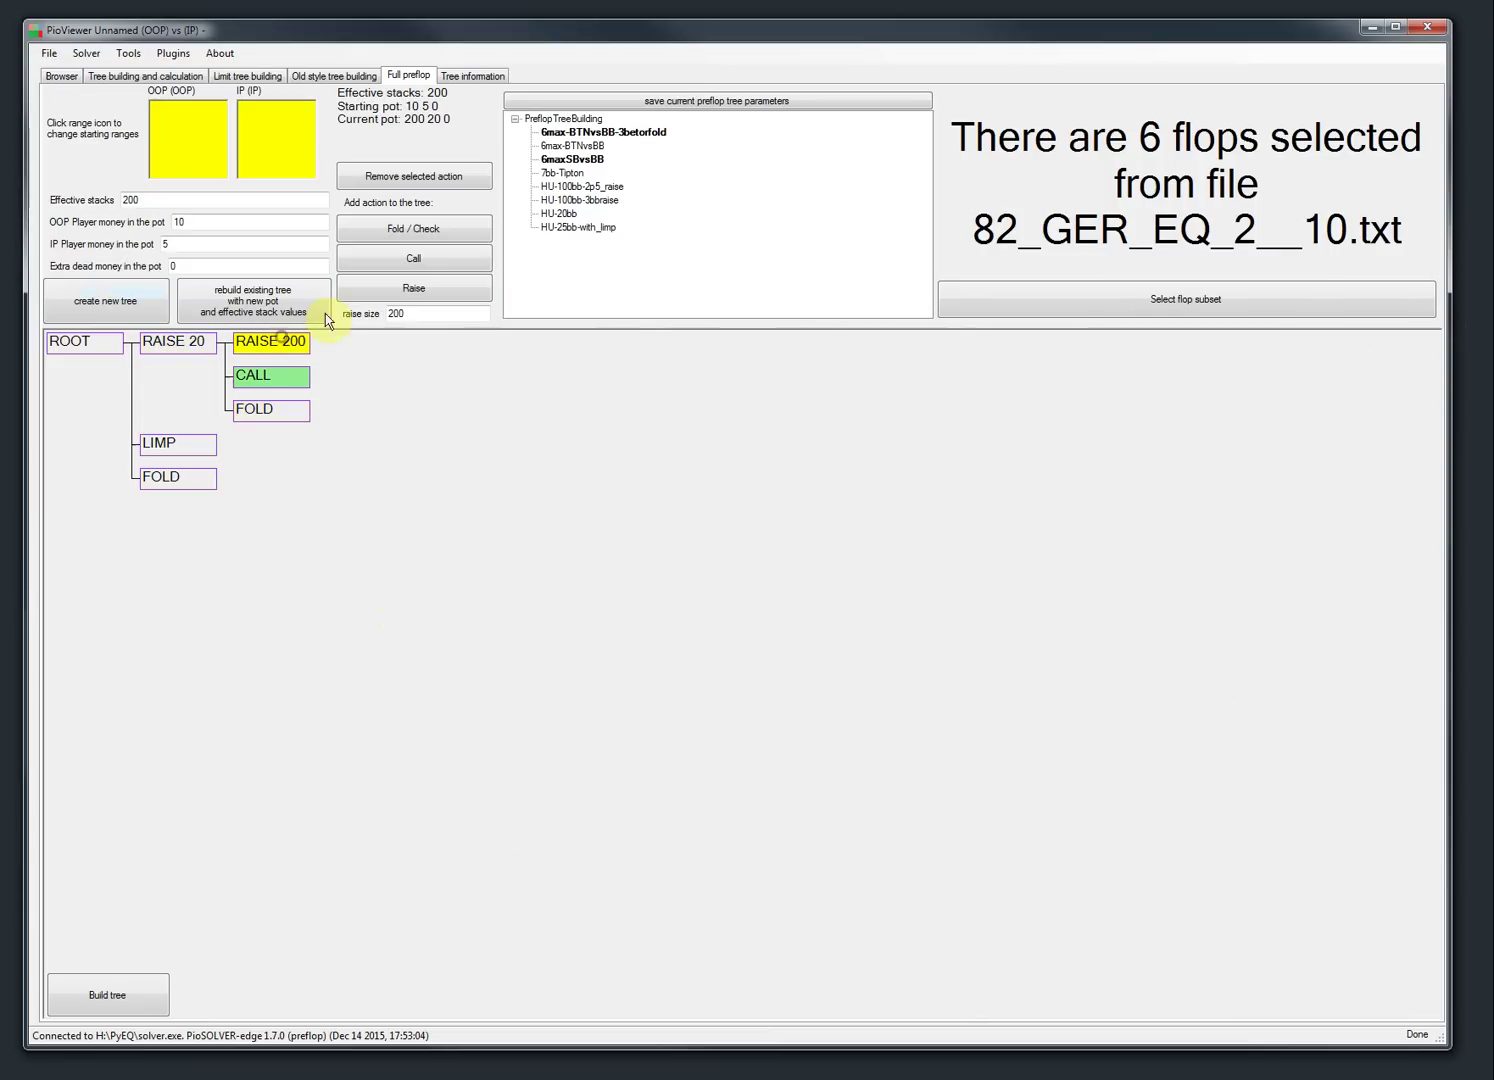
click(412, 257)
click(400, 228)
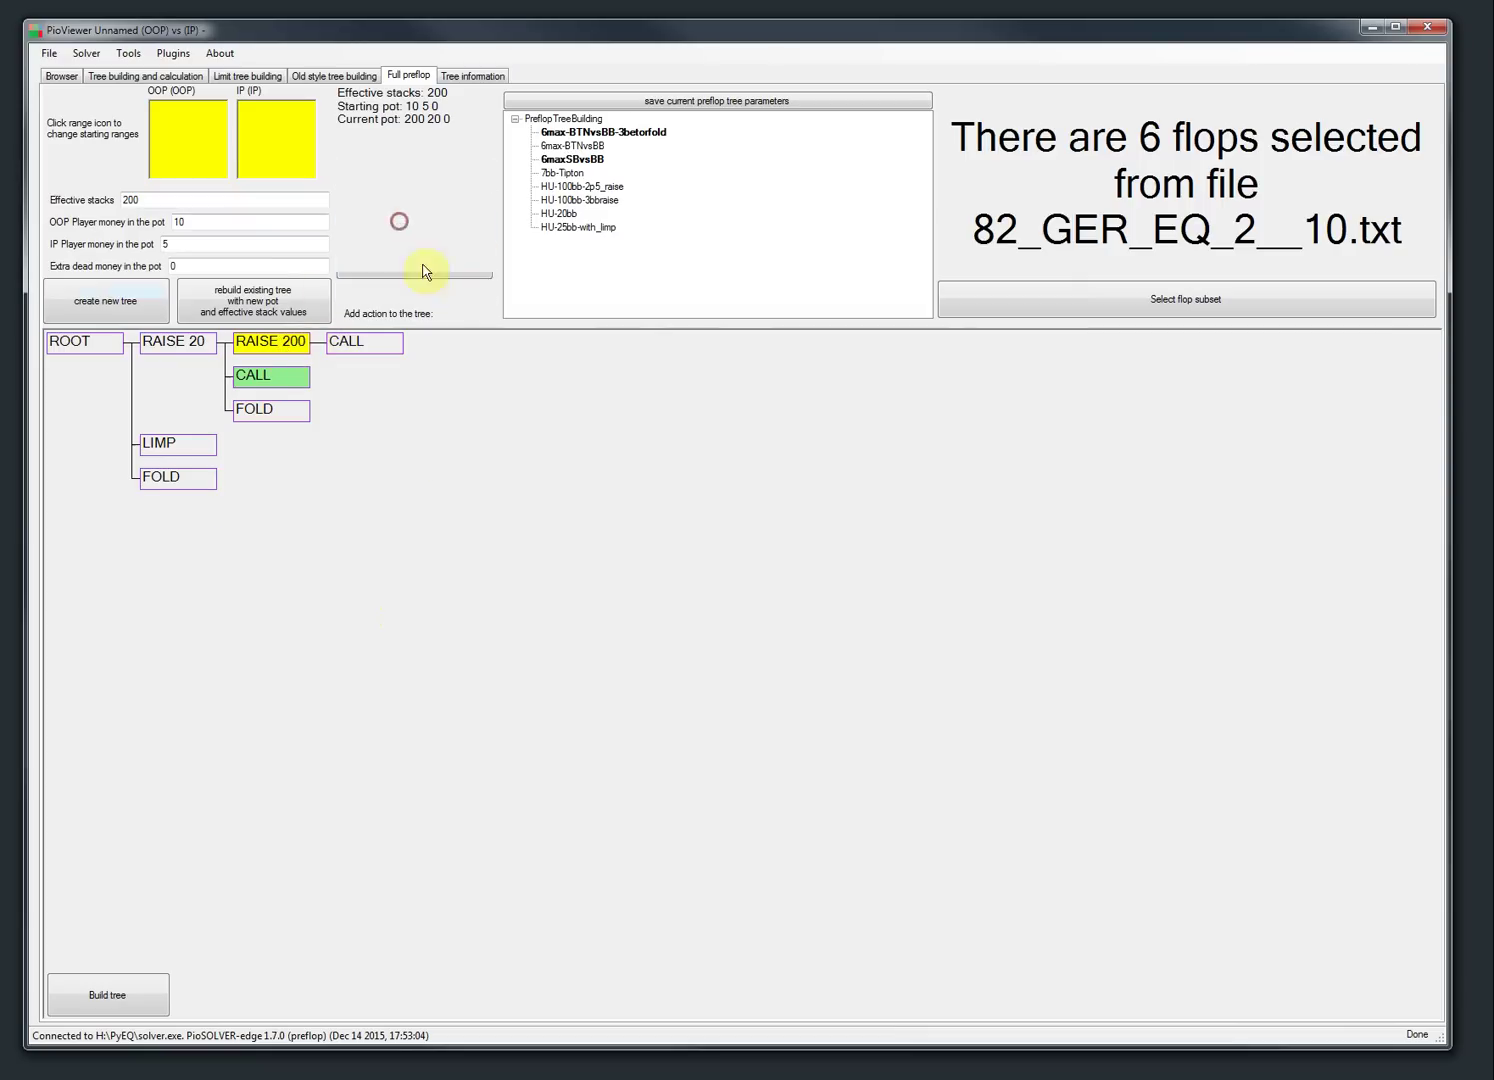
- Add RAISE 30, CHECK and FOLD responses to the LIMP node
click(178, 478)
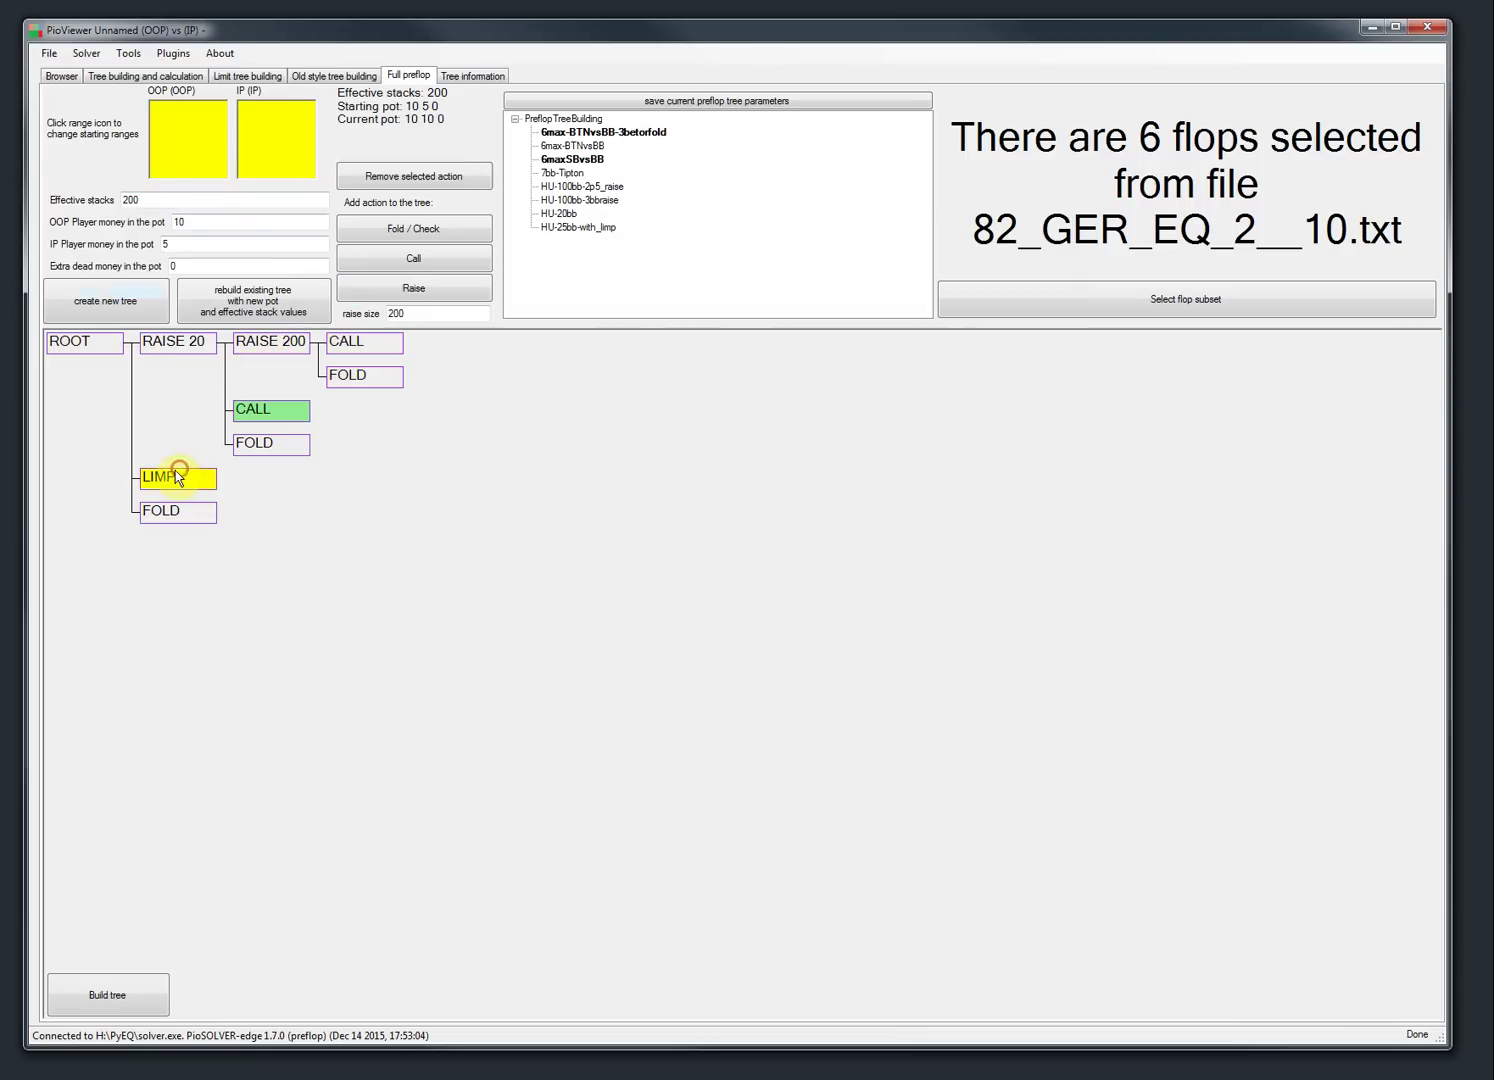
double_click(423, 310)
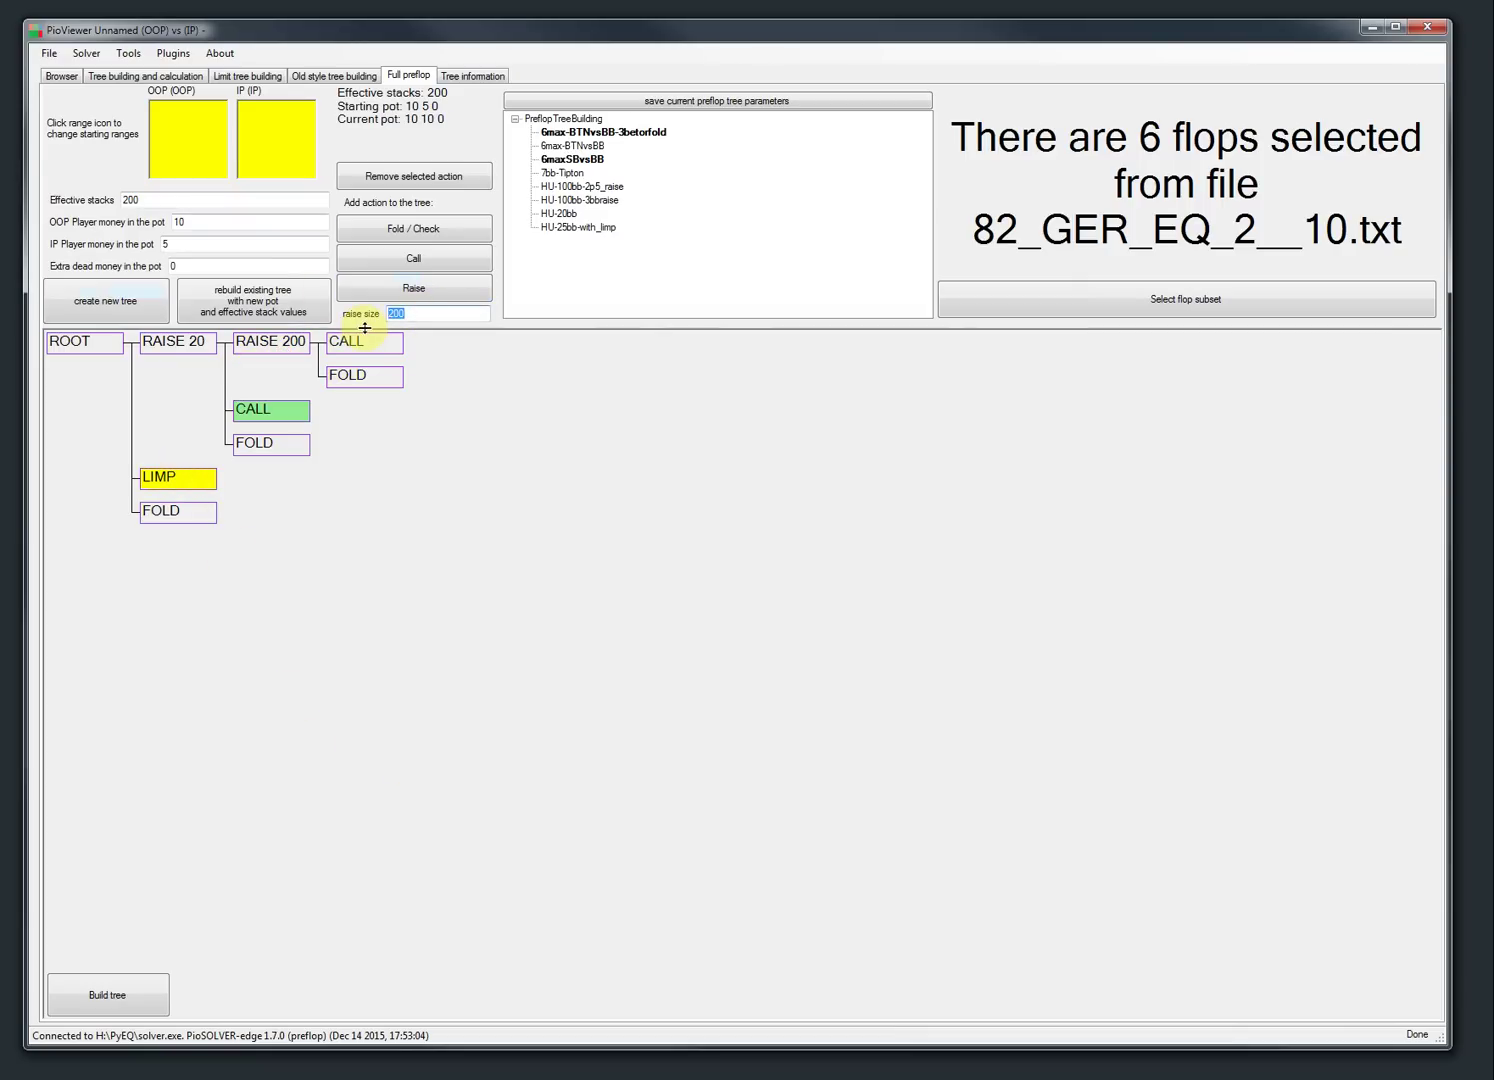
text(30)
click(412, 289)
click(188, 476)
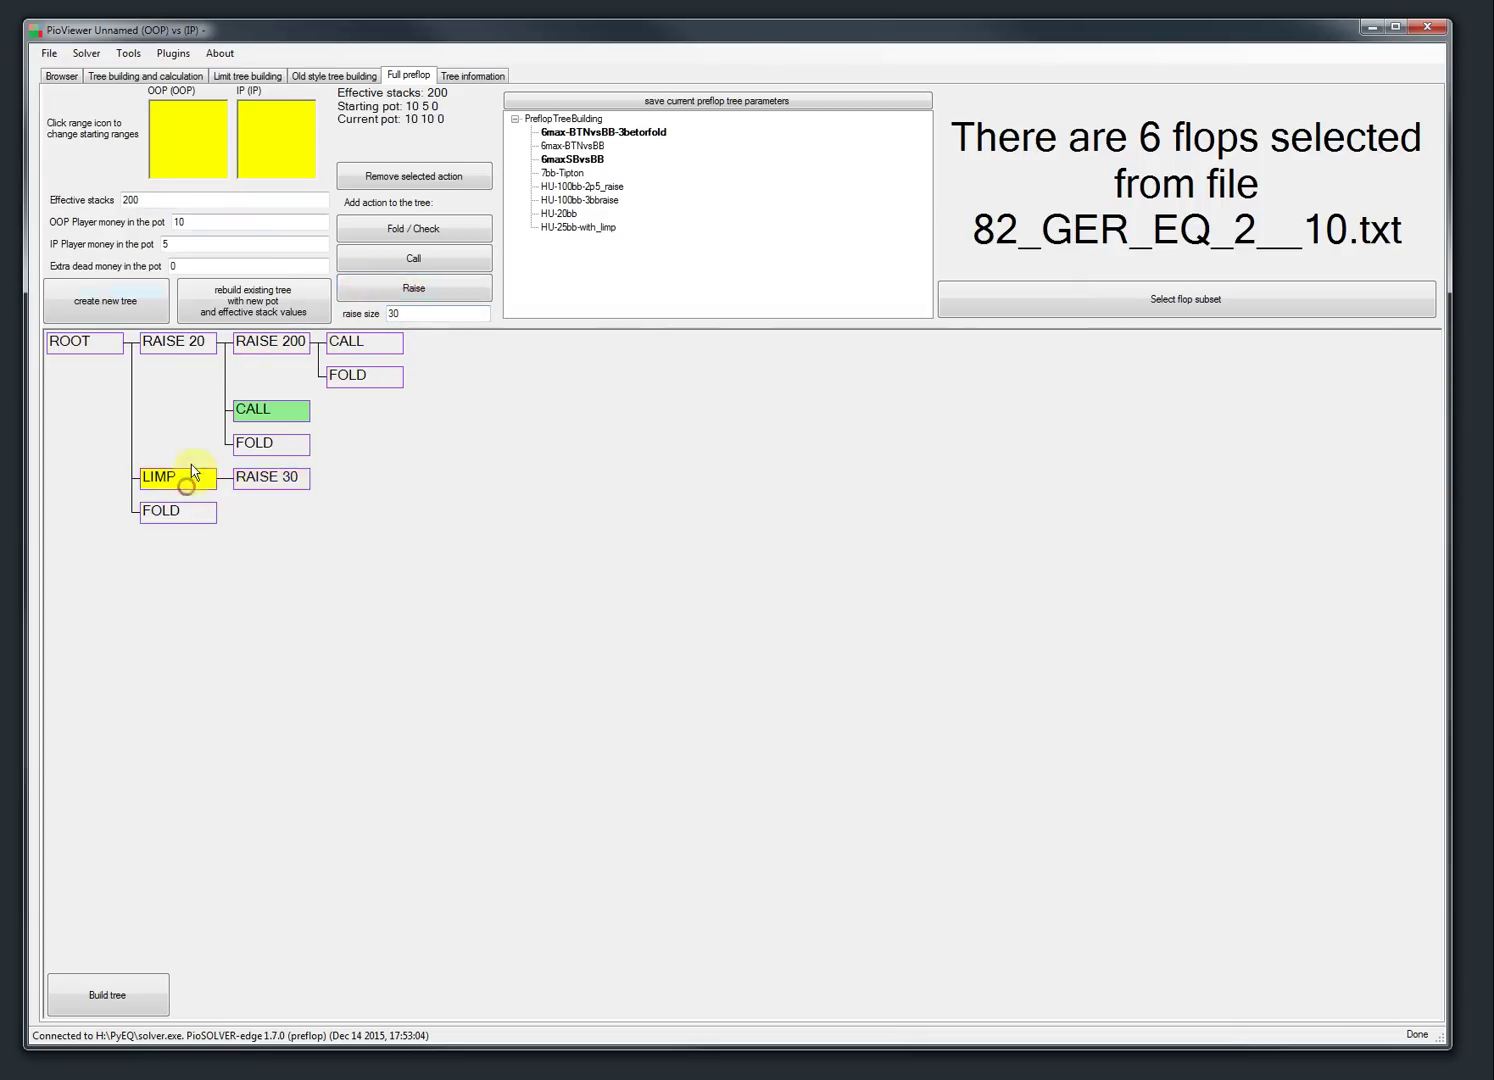
click(383, 259)
click(174, 476)
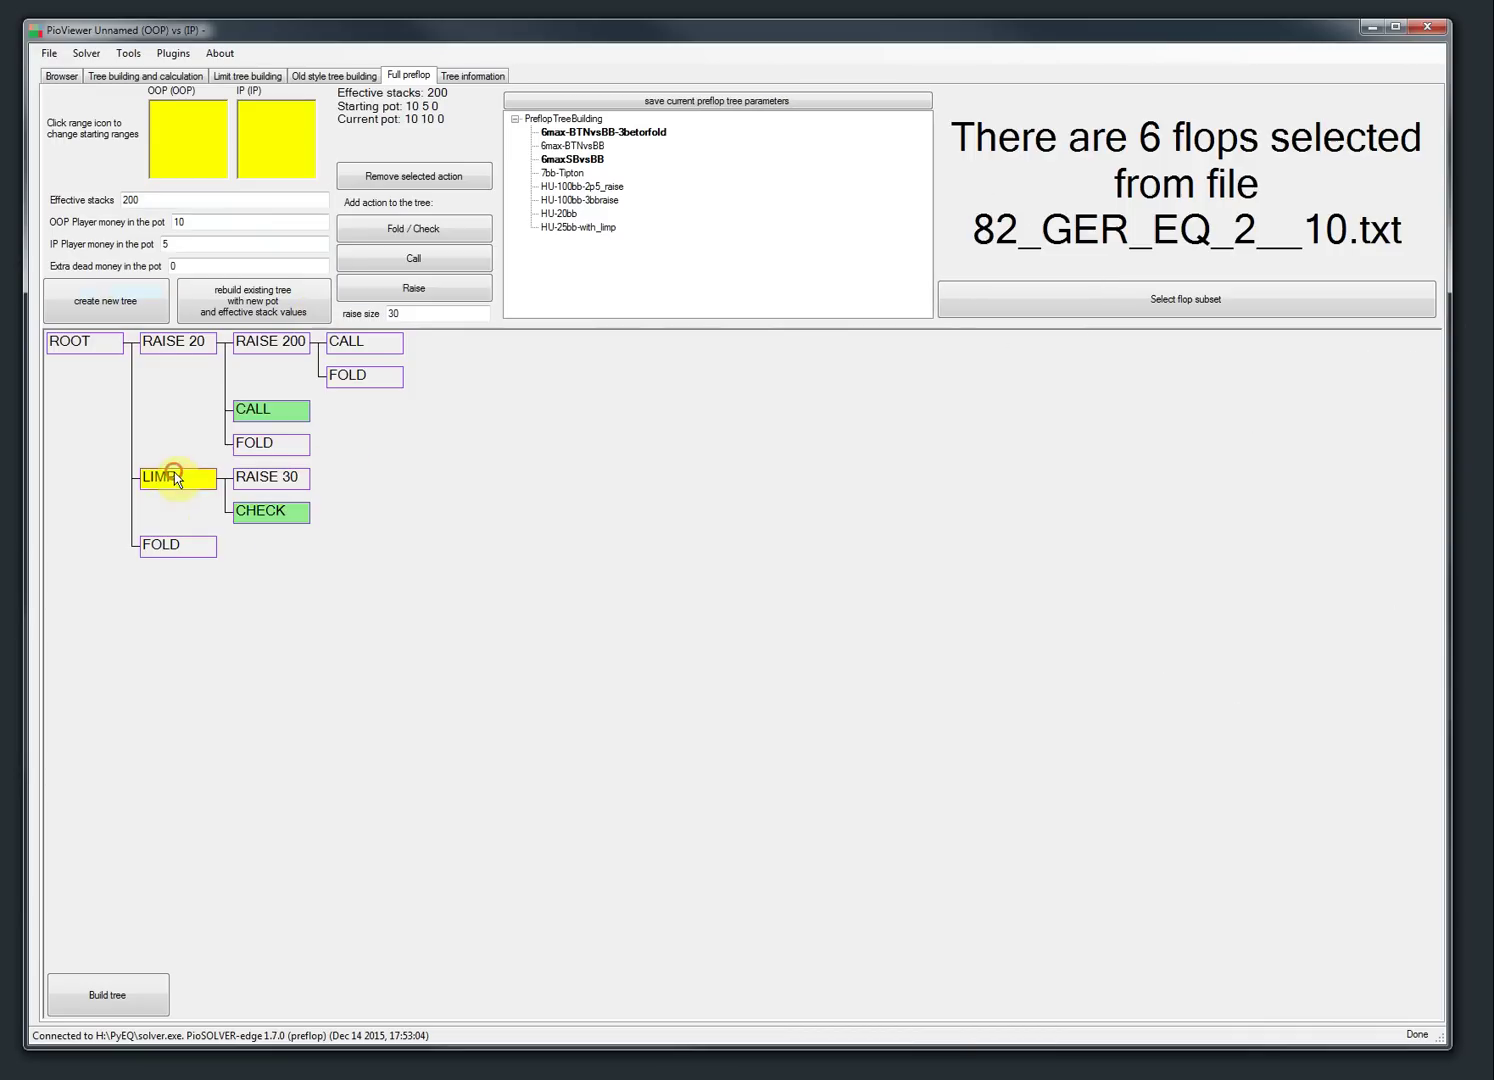
click(399, 226)
- Add RAISE 200, CALL and FOLD responses to the RAISE 30 node
click(266, 478)
double_click(415, 313)
text(200)
click(413, 288)
click(282, 478)
click(413, 258)
click(272, 480)
click(410, 223)
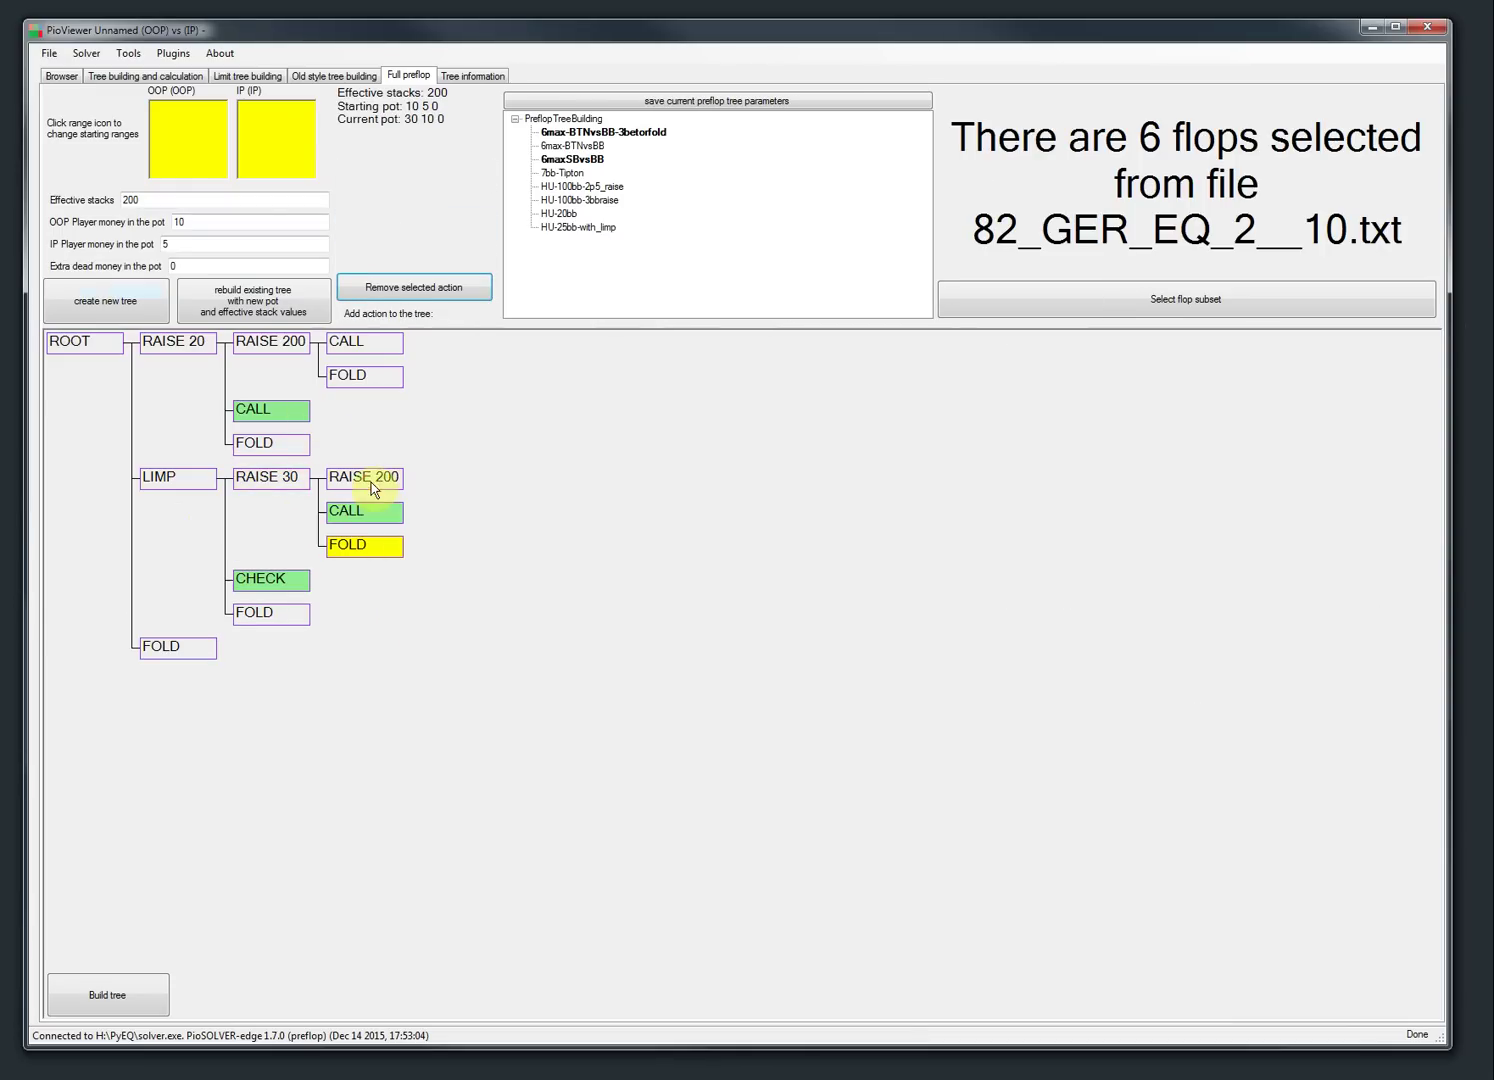
- Add CALL and FOLD responses to the RAISE 200 node in the limped branch
click(371, 487)
click(402, 258)
click(368, 476)
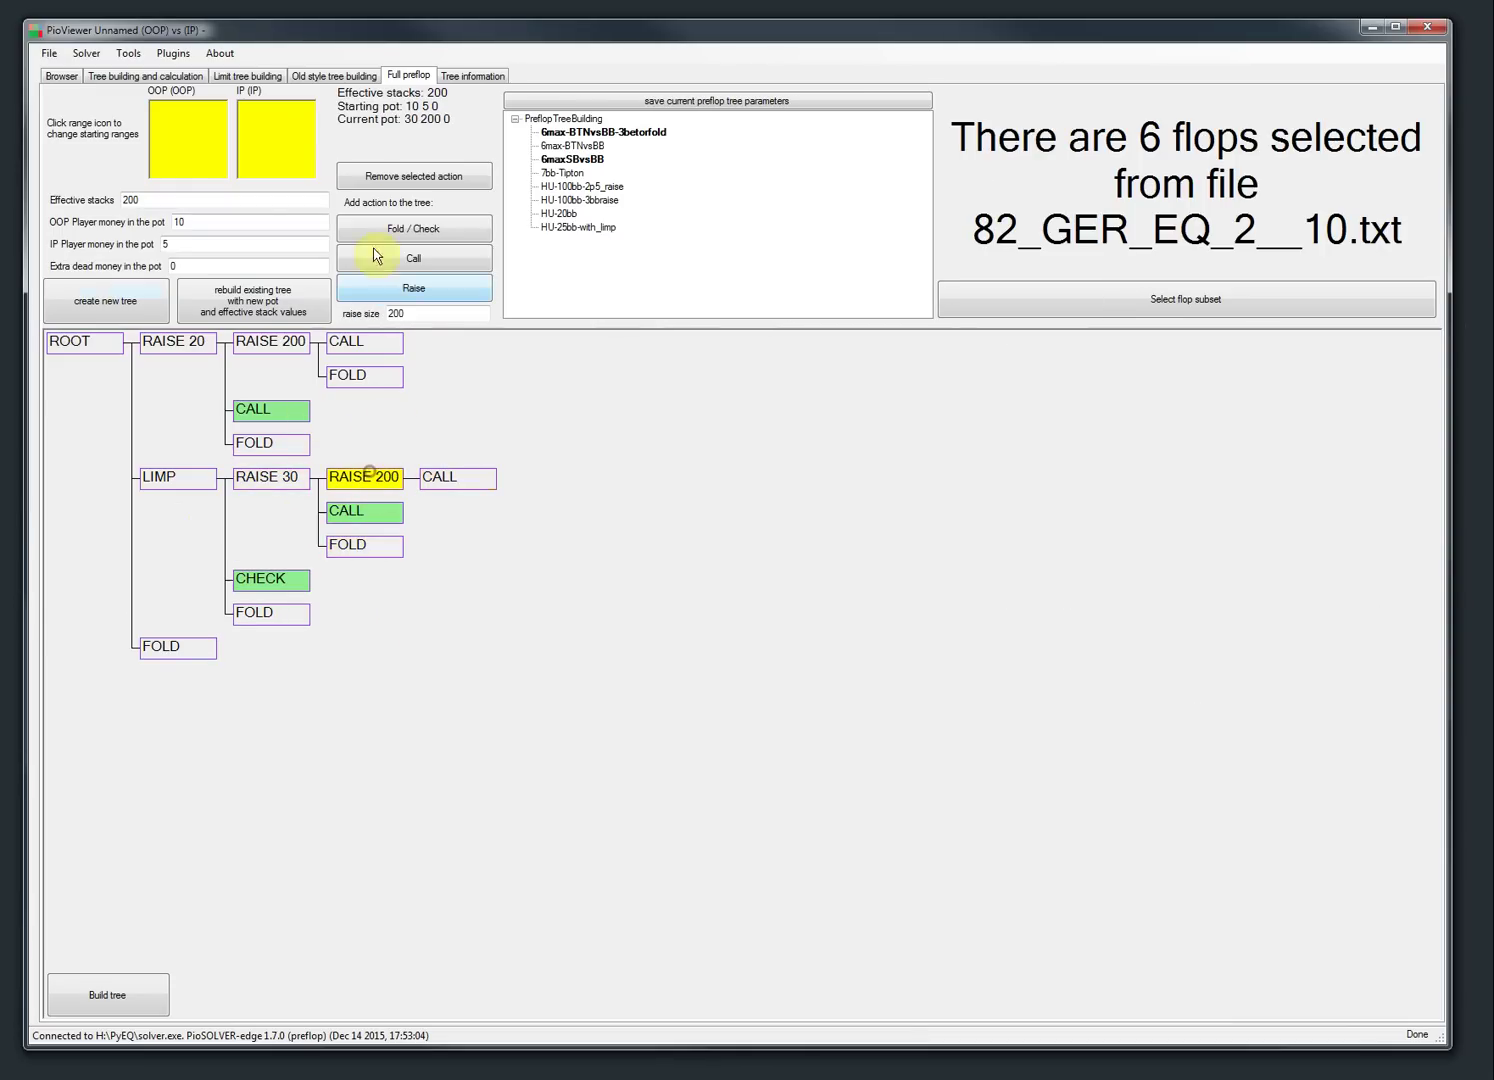
click(394, 228)
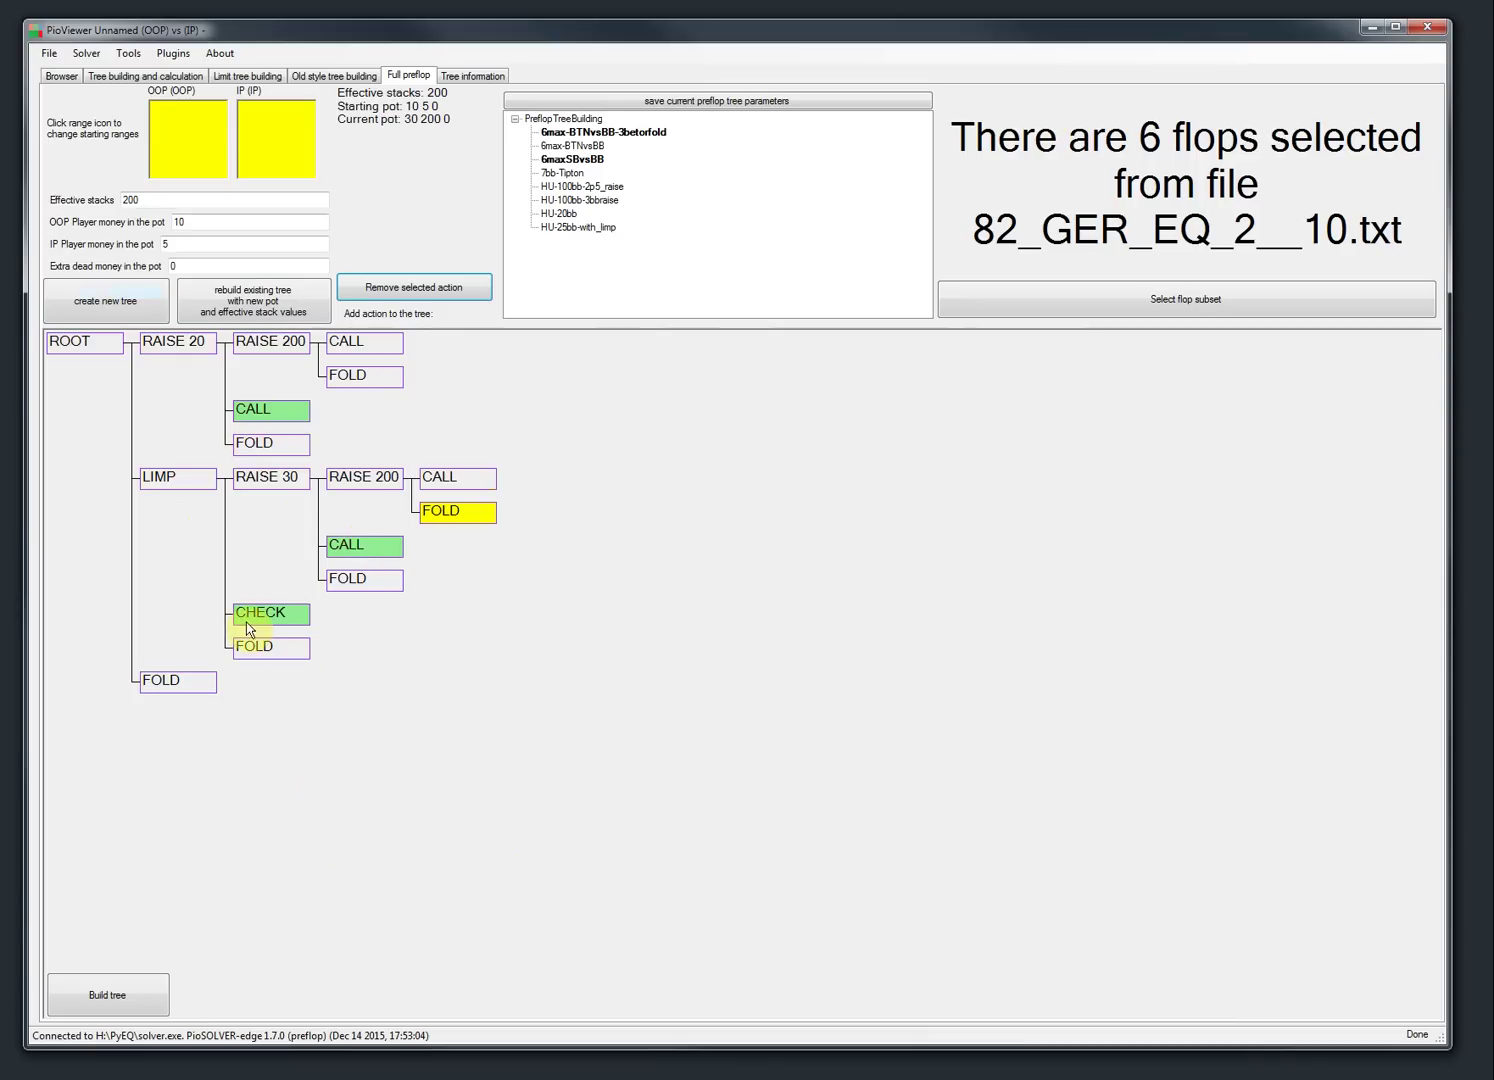
- For the CALL node after RAISE 20, set the IP bet sizes to 40% flop, 50% turn and 75% river
click(168, 680)
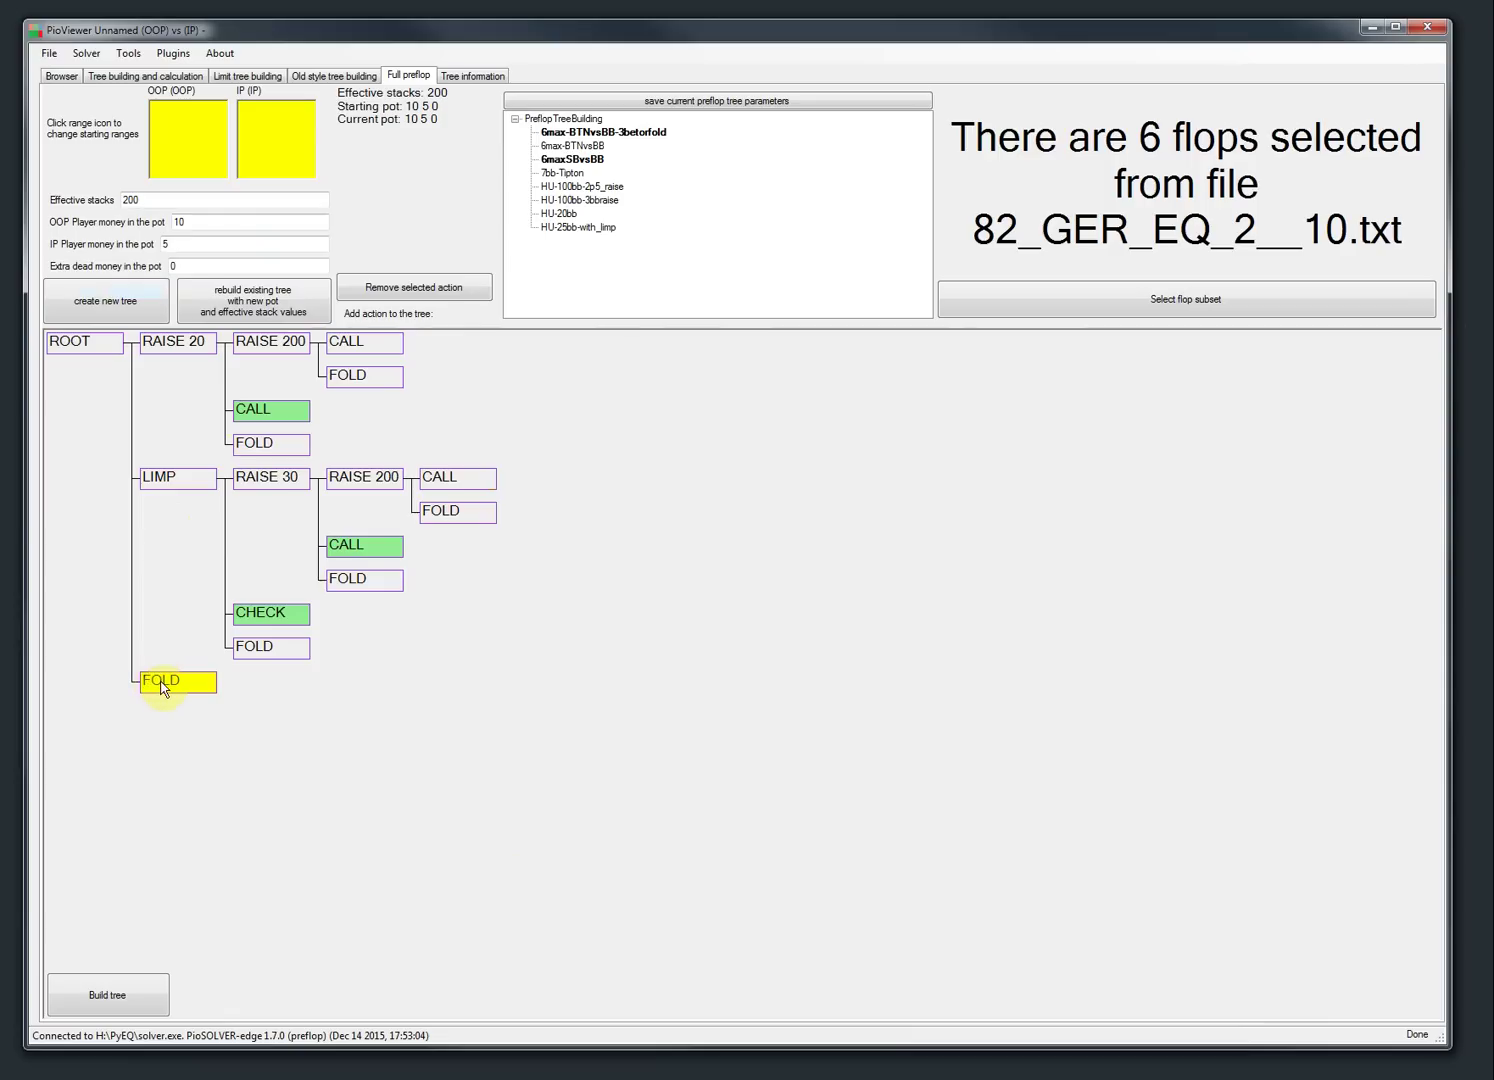
click(268, 614)
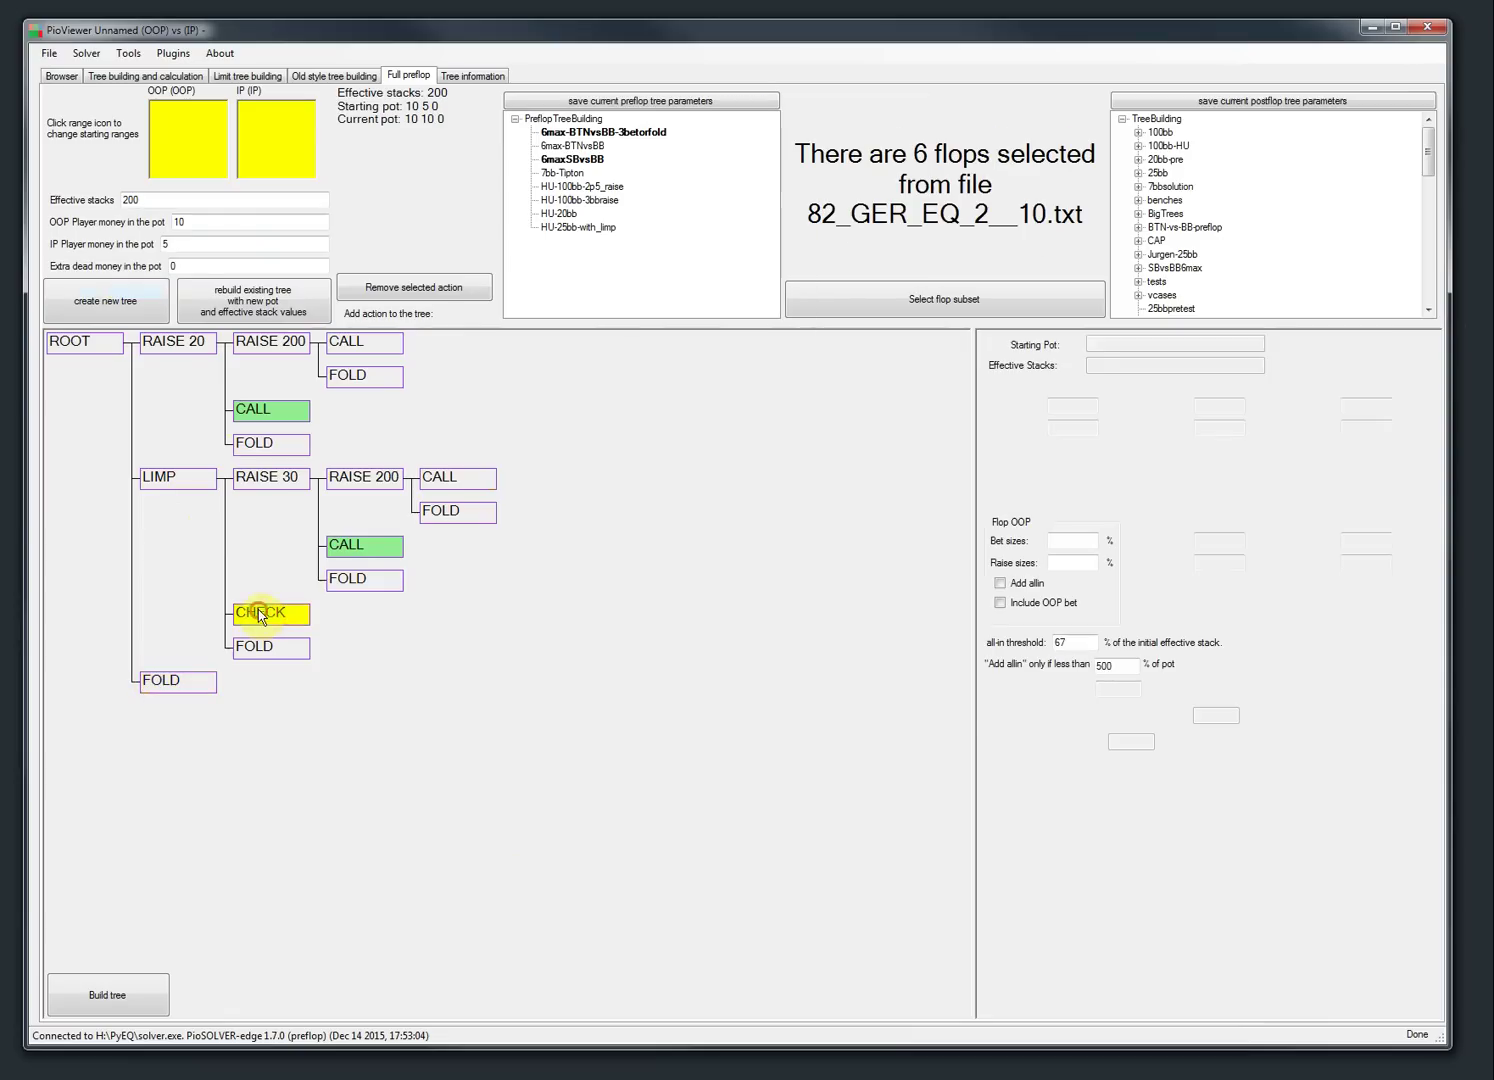
click(372, 548)
click(256, 408)
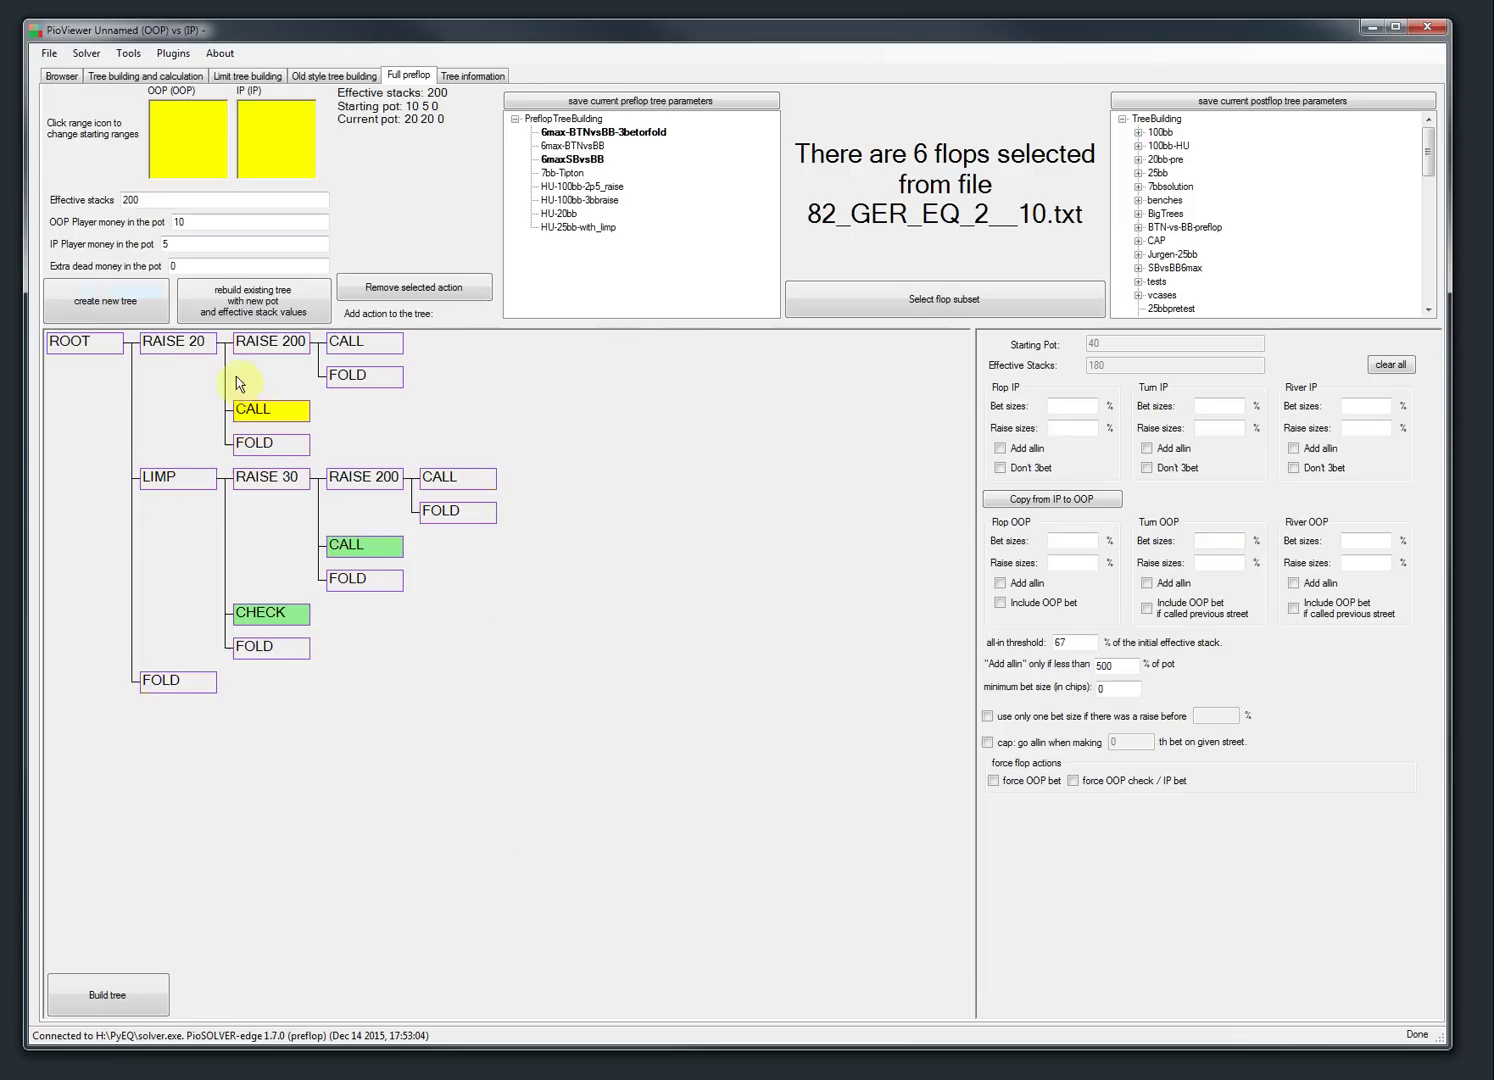
click(1072, 407)
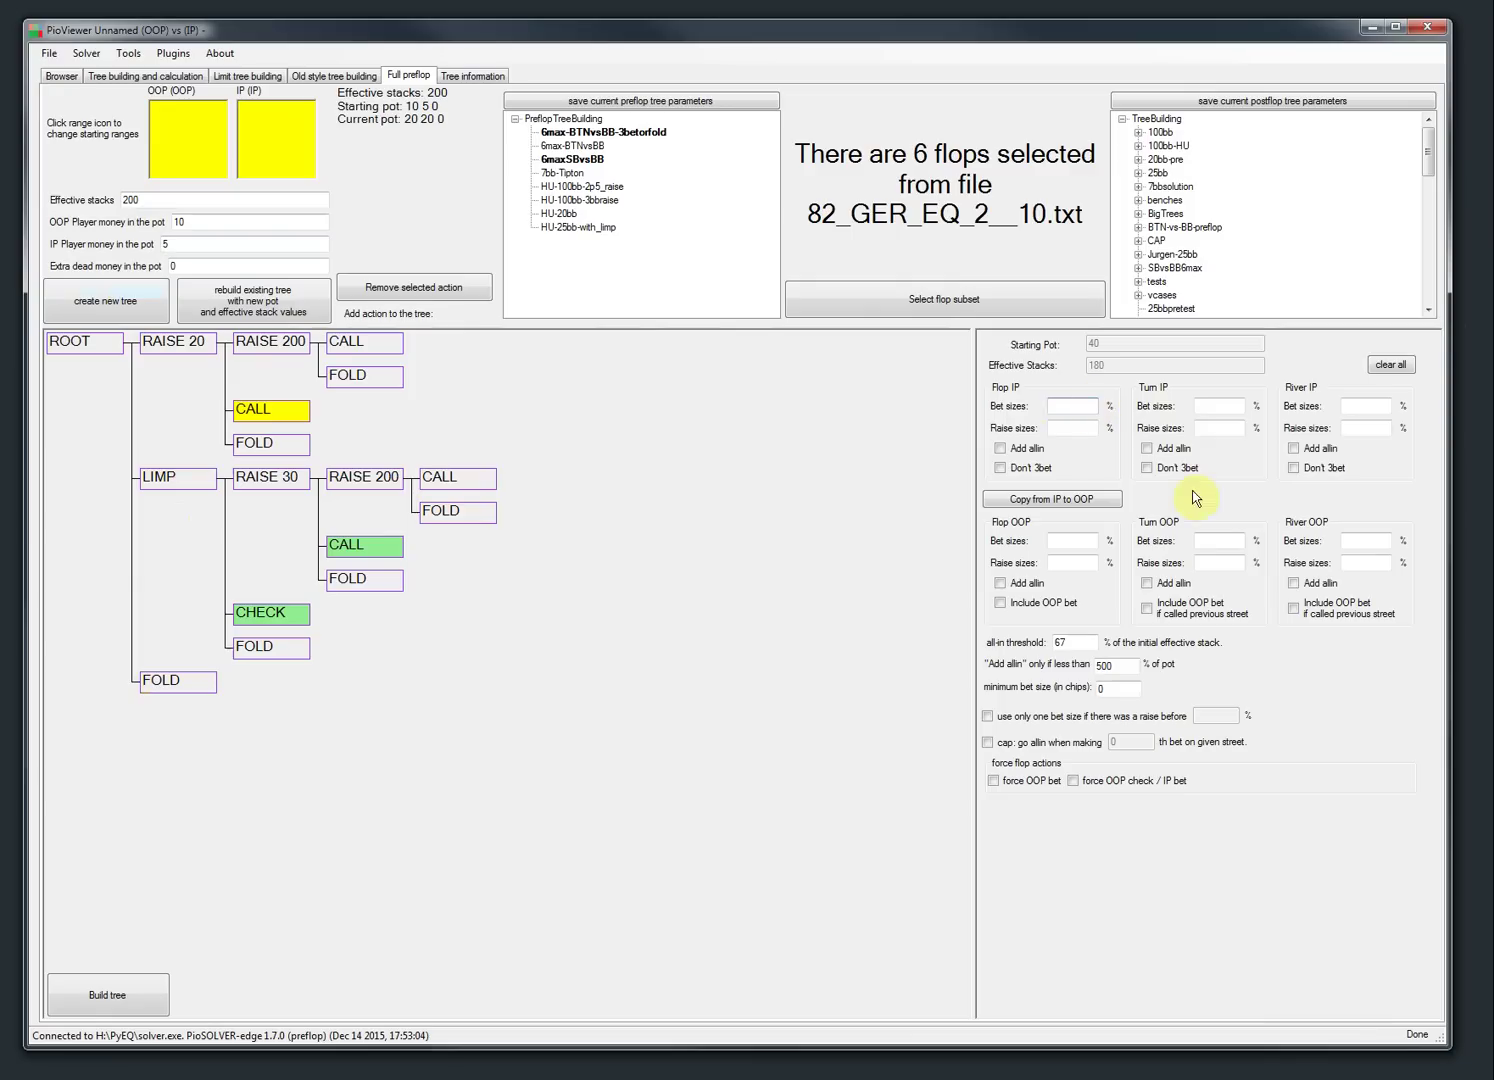
text(40)
click(1212, 405)
text(50)
text(75)
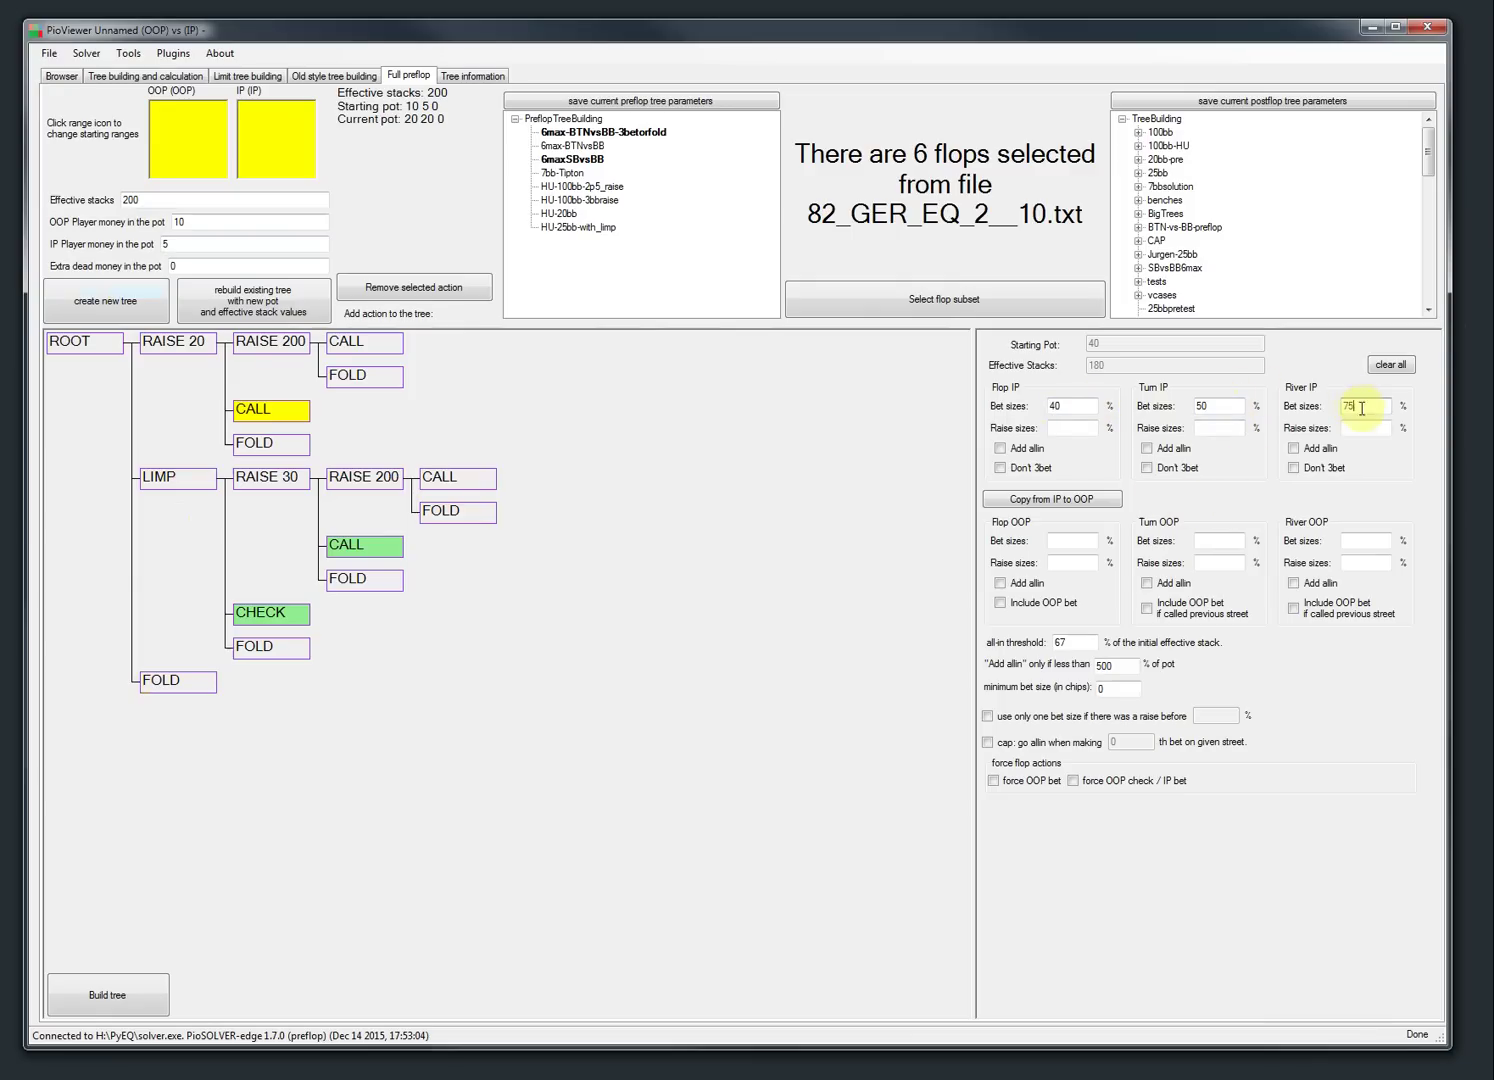
double_click(1355, 406)
- Set the IP raise sizes for the CALL after RAISE 20 to 2.5x flop, 3x turn and 3x river
click(1062, 430)
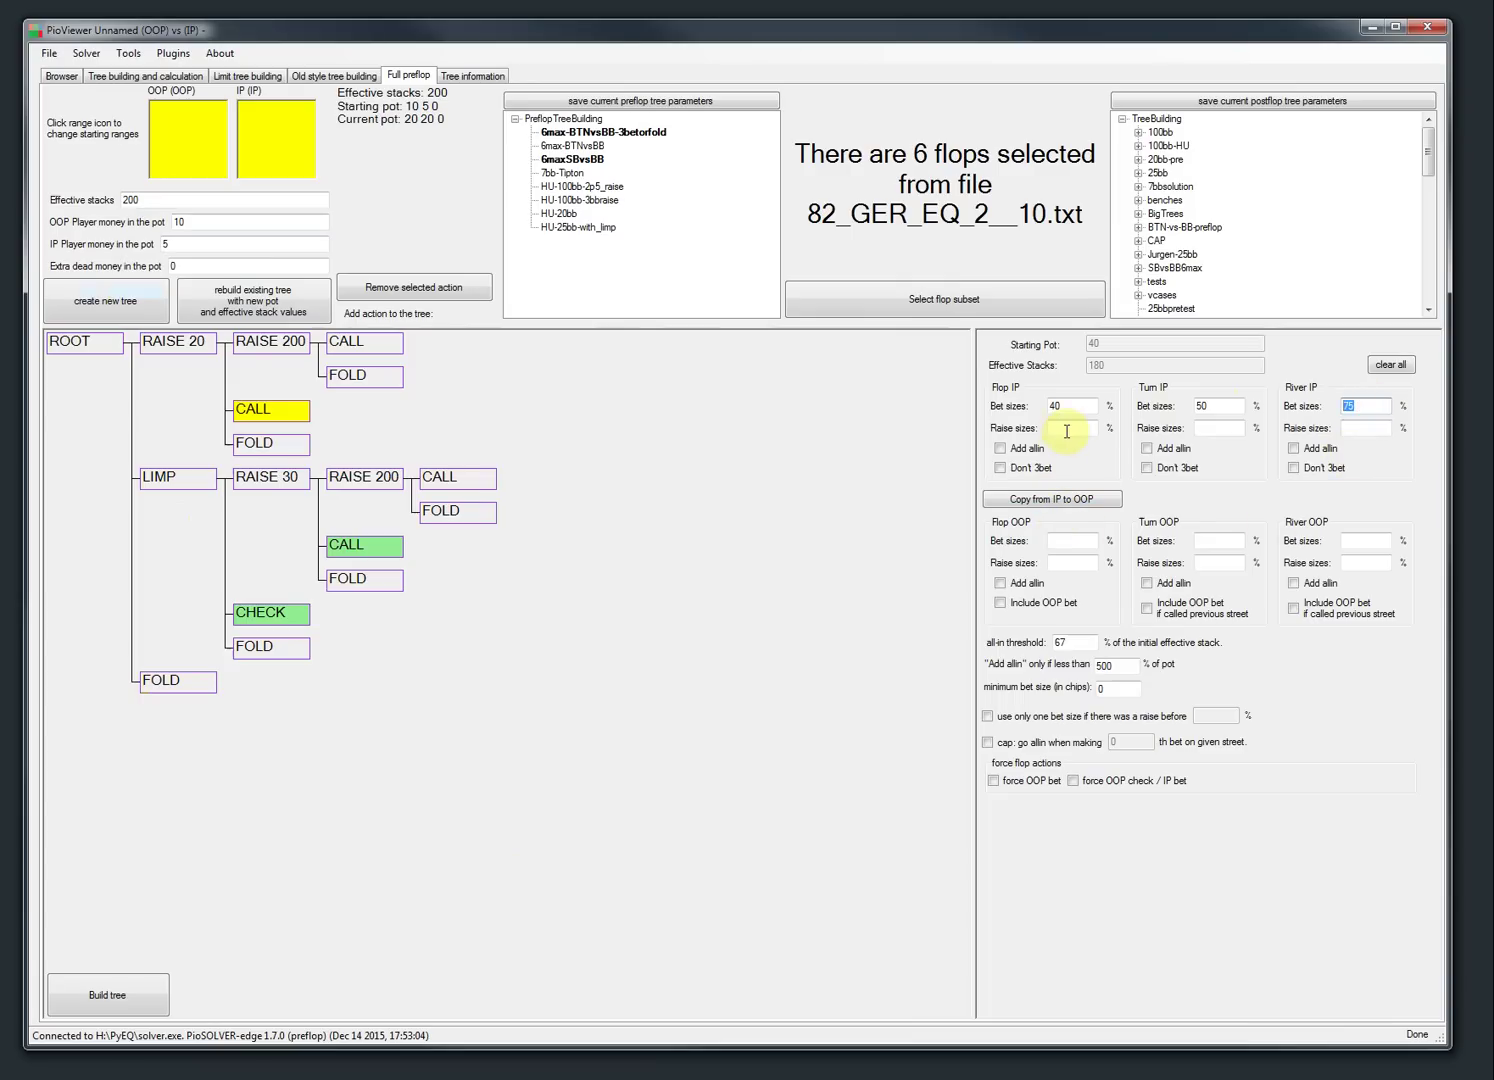
text(2.5x)
click(1221, 430)
text(3x)
click(1362, 428)
text(3x)
- Copy the IP sizes to OOP for the CALL after RAISE 20, and enable the all-in cap at the 3rd bet
click(1058, 498)
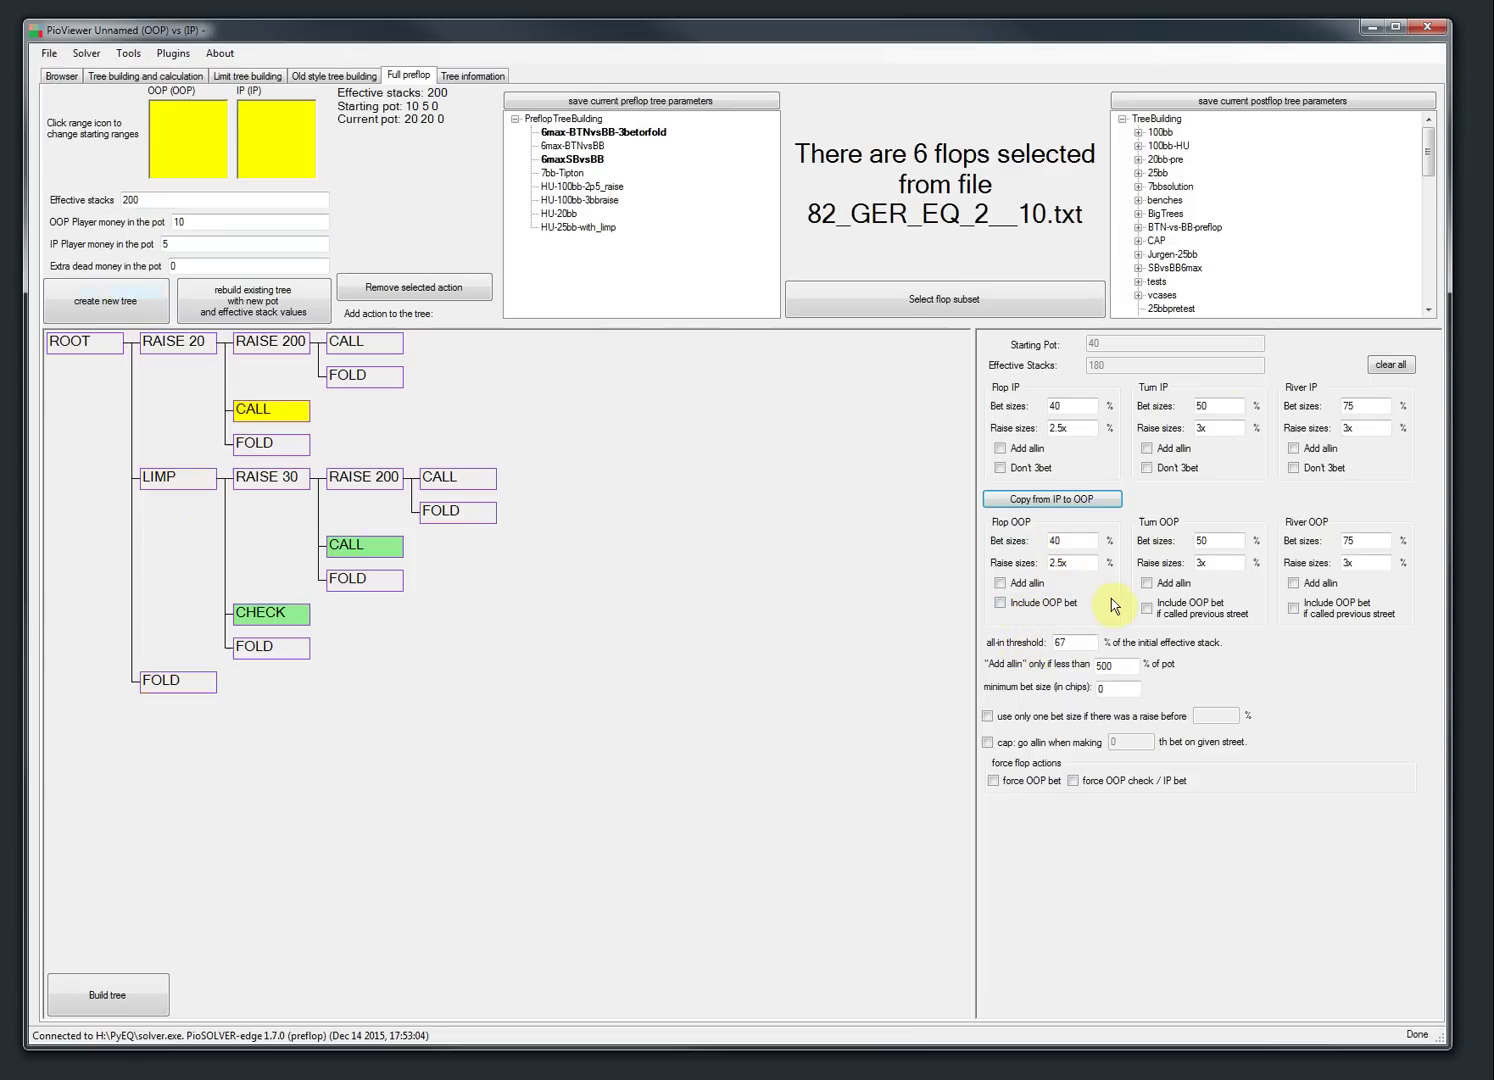
click(988, 743)
text(3)
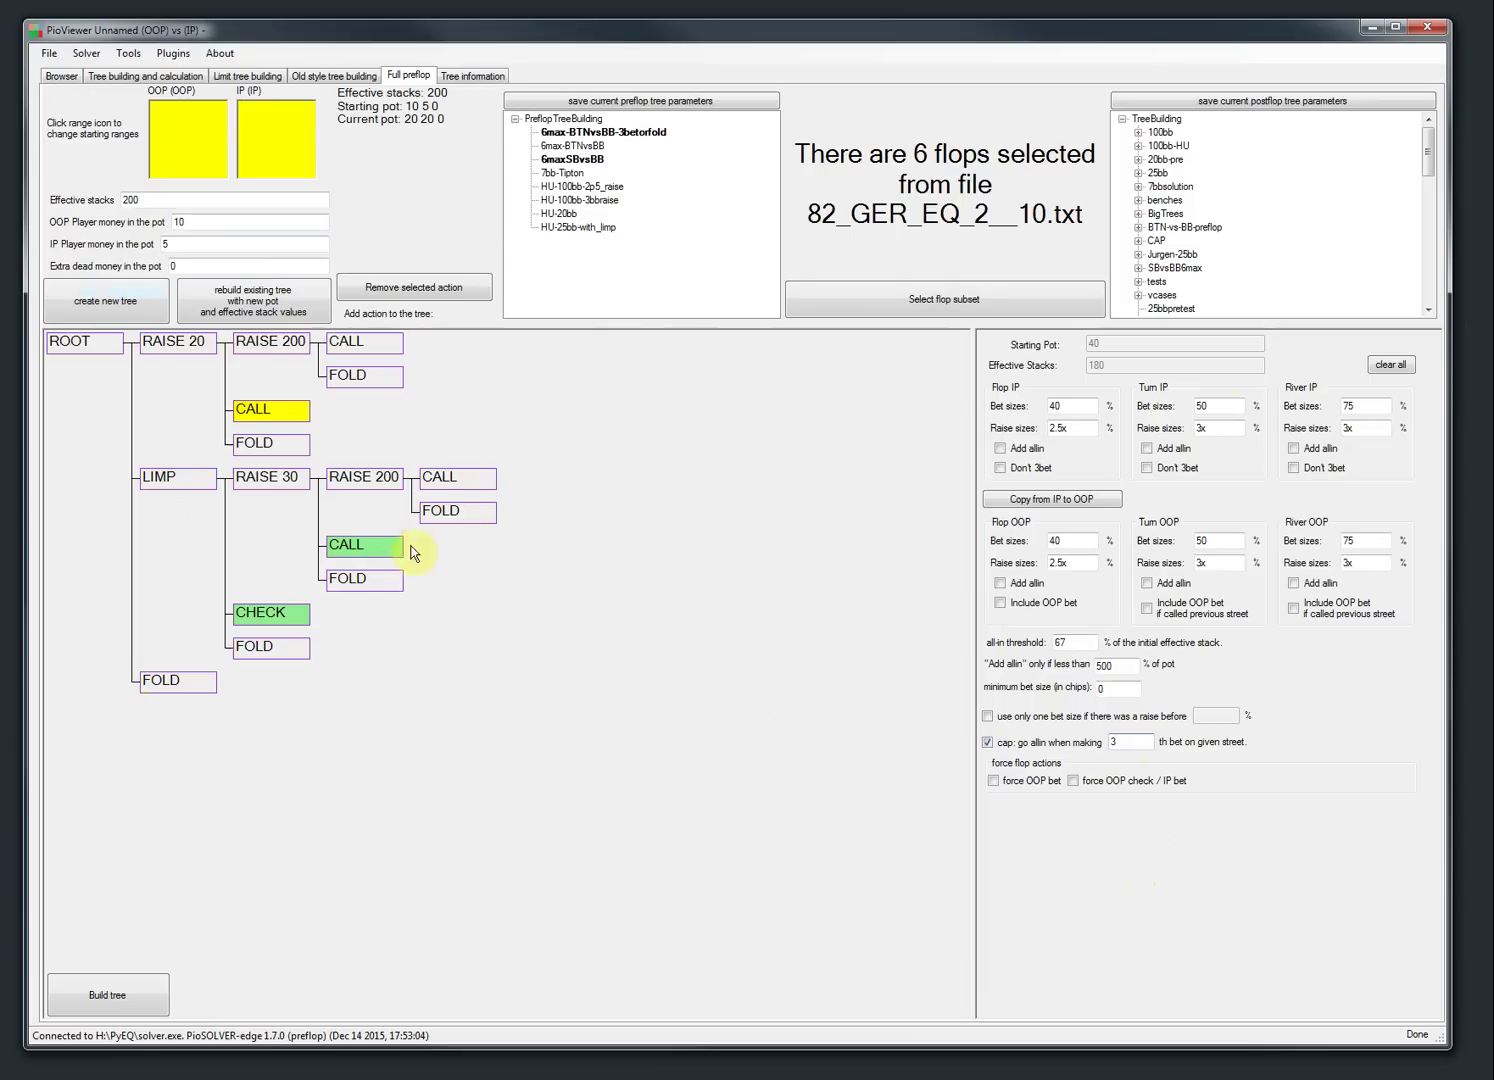
- For the CALL node after RAISE 30, set the IP bet sizes to 35% flop, 45% turn and 75% river
click(365, 545)
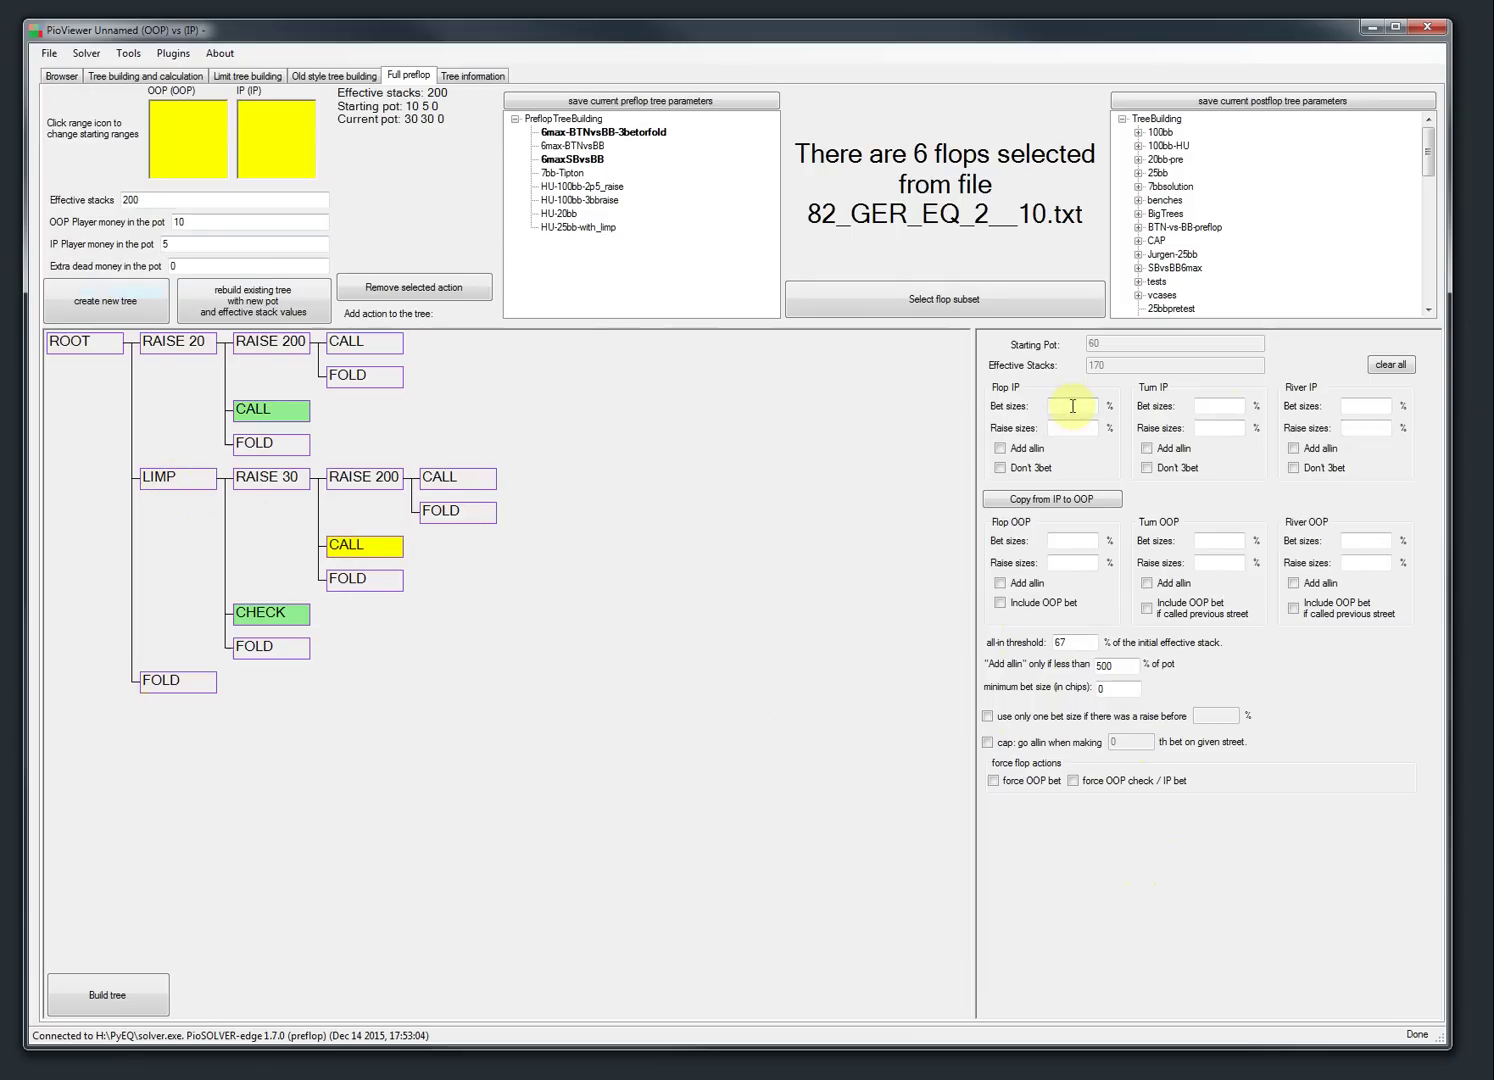
text(35)
click(1215, 406)
text(45)
click(1346, 398)
text(75)
- Set that node's IP raise sizes to 2.5x flop, 3x turn and 3x river, and copy the IP sizes to OOP
click(1073, 424)
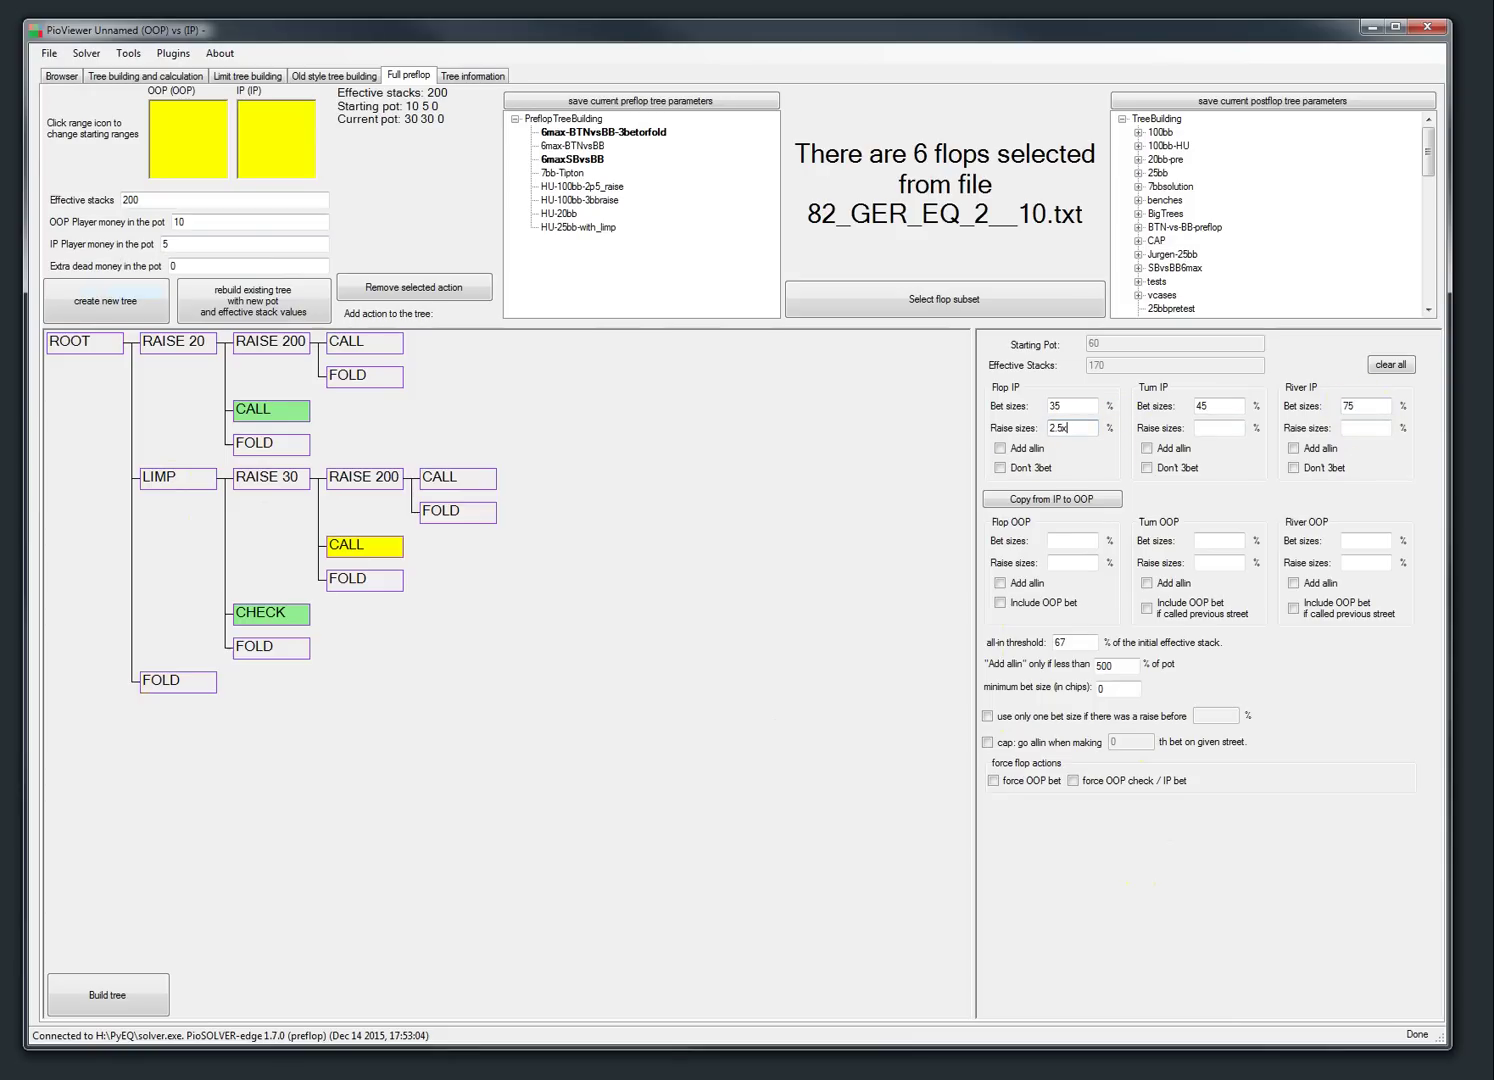
click(1220, 427)
text(3)
text(3x)
key(BackSpace)
click(1052, 498)
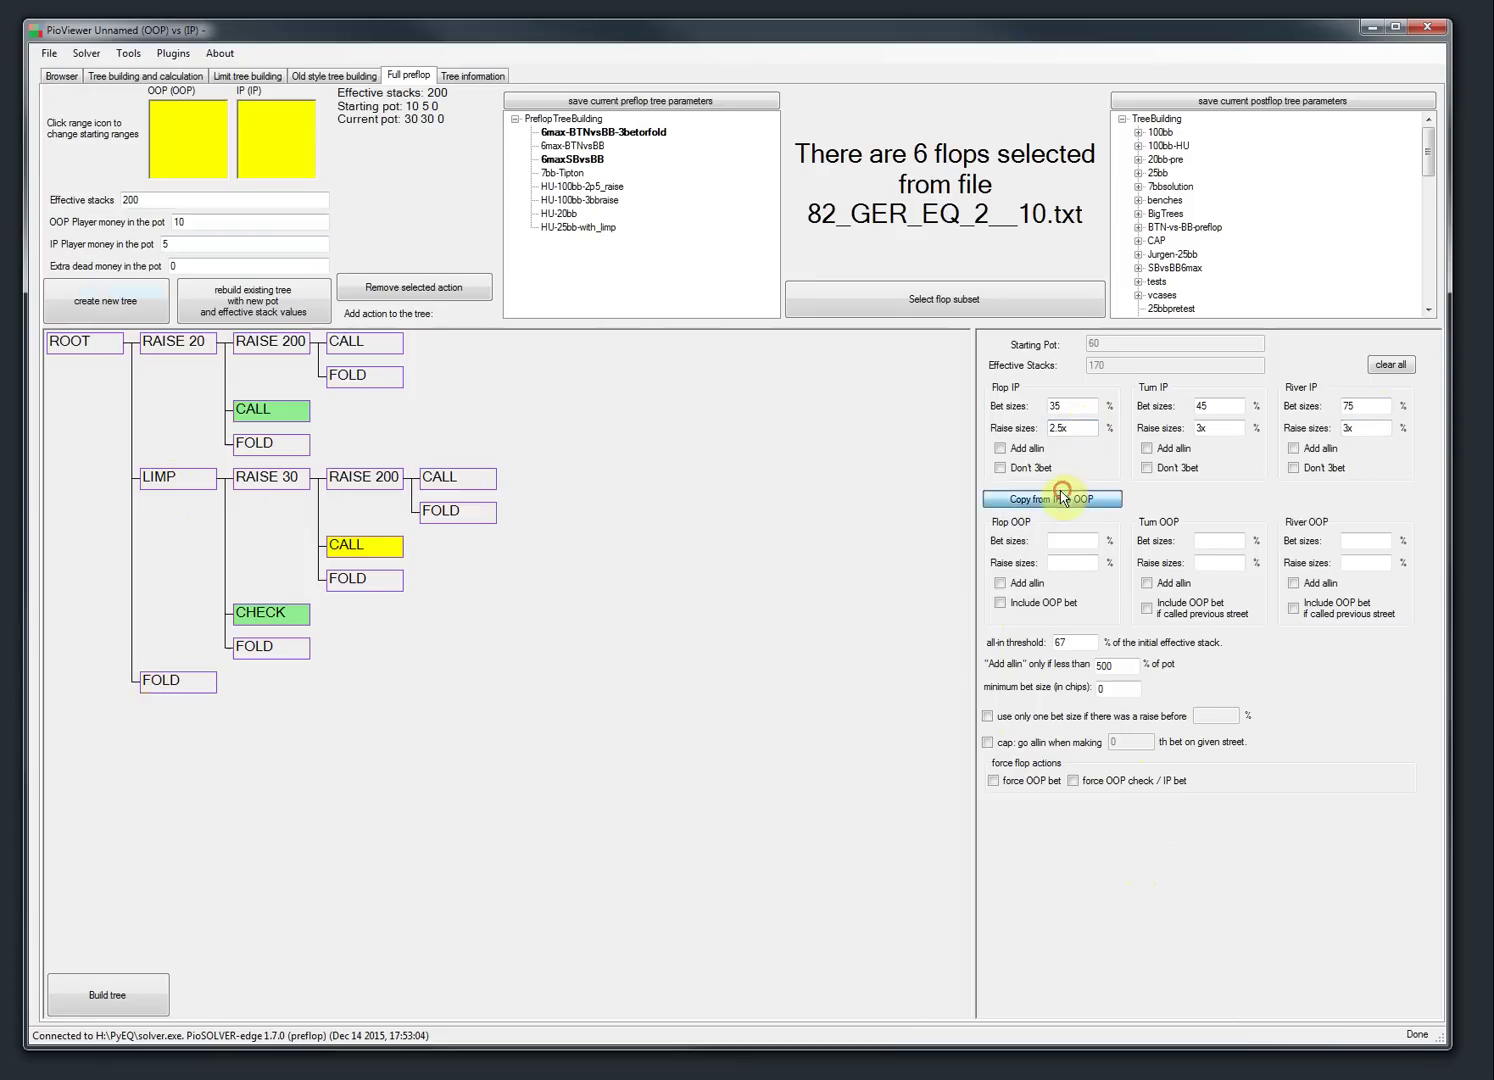
- Include an OOP flop bet for the CALL after RAISE 30, and enable the all-in cap at the 3rd bet
click(1001, 603)
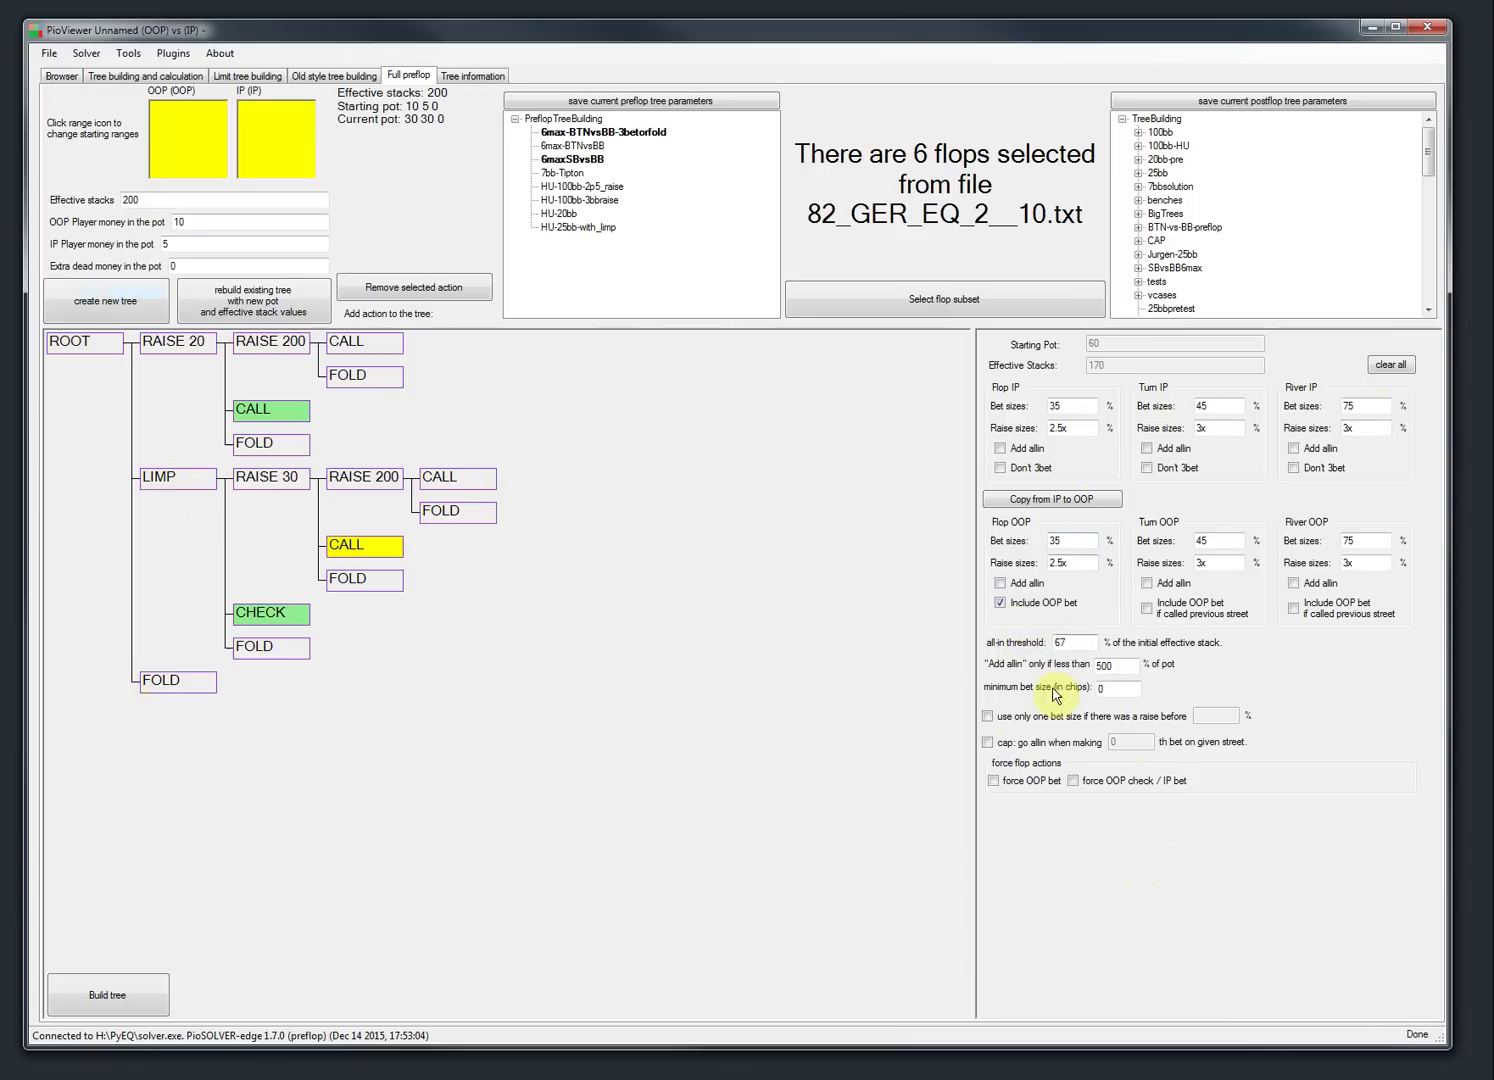
click(1005, 741)
double_click(1124, 740)
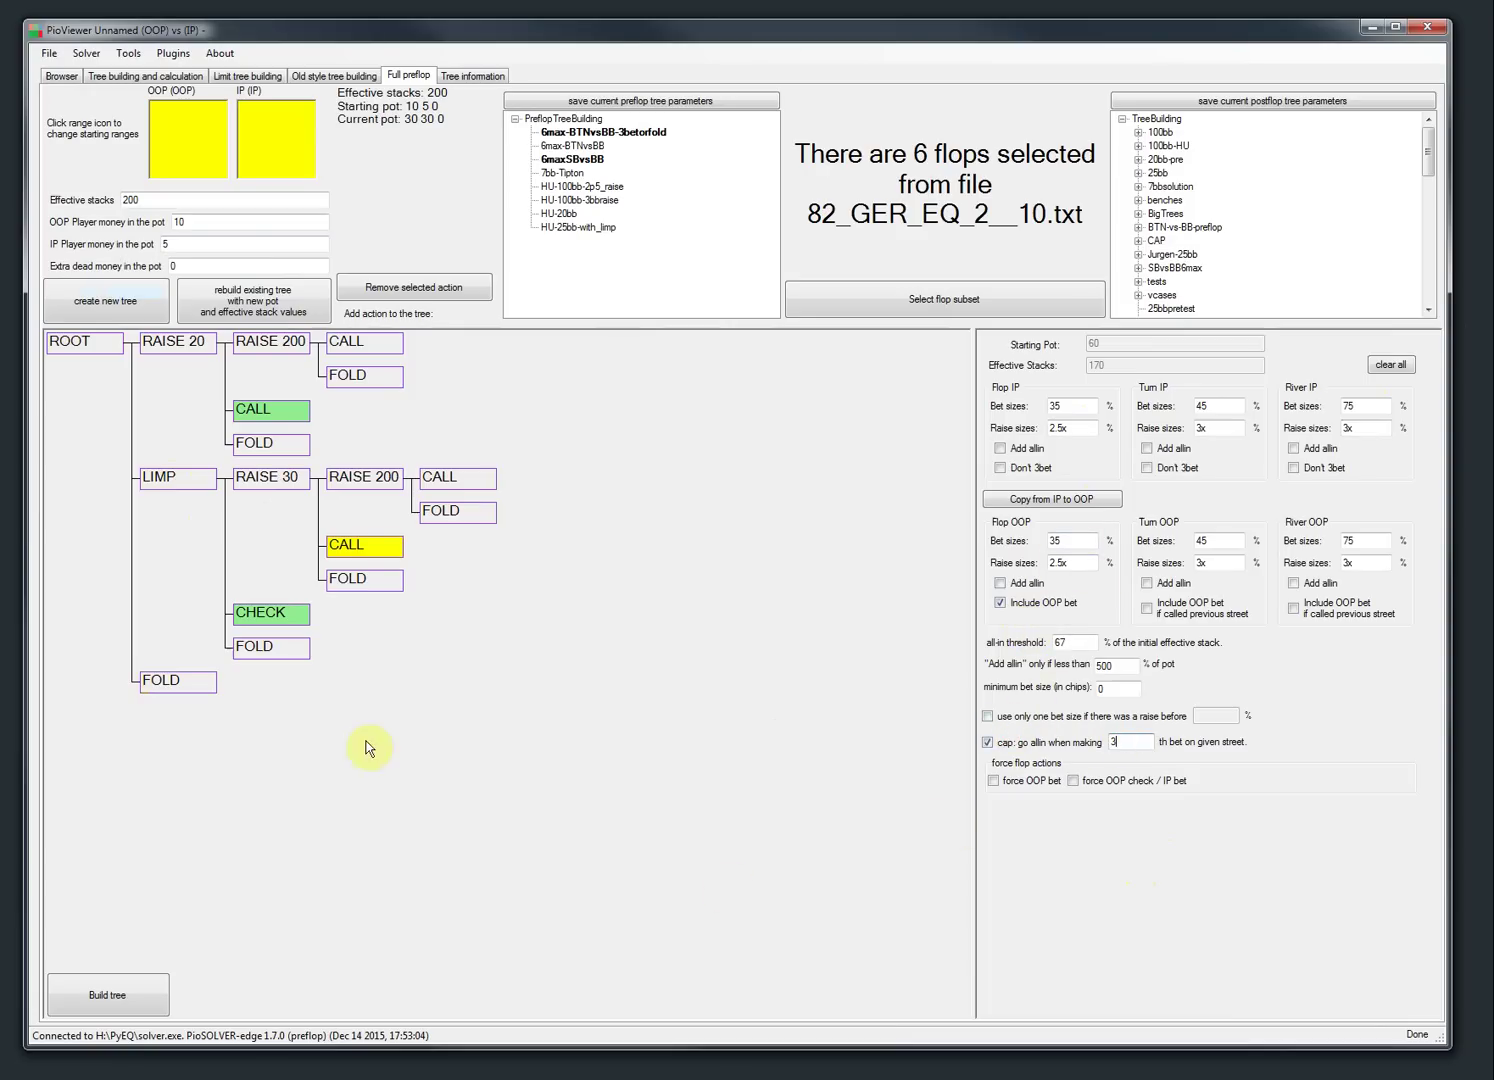
- For the CHECK node after LIMP, set the IP bet sizes to 65% flop, 75% turn and 75% river
click(258, 612)
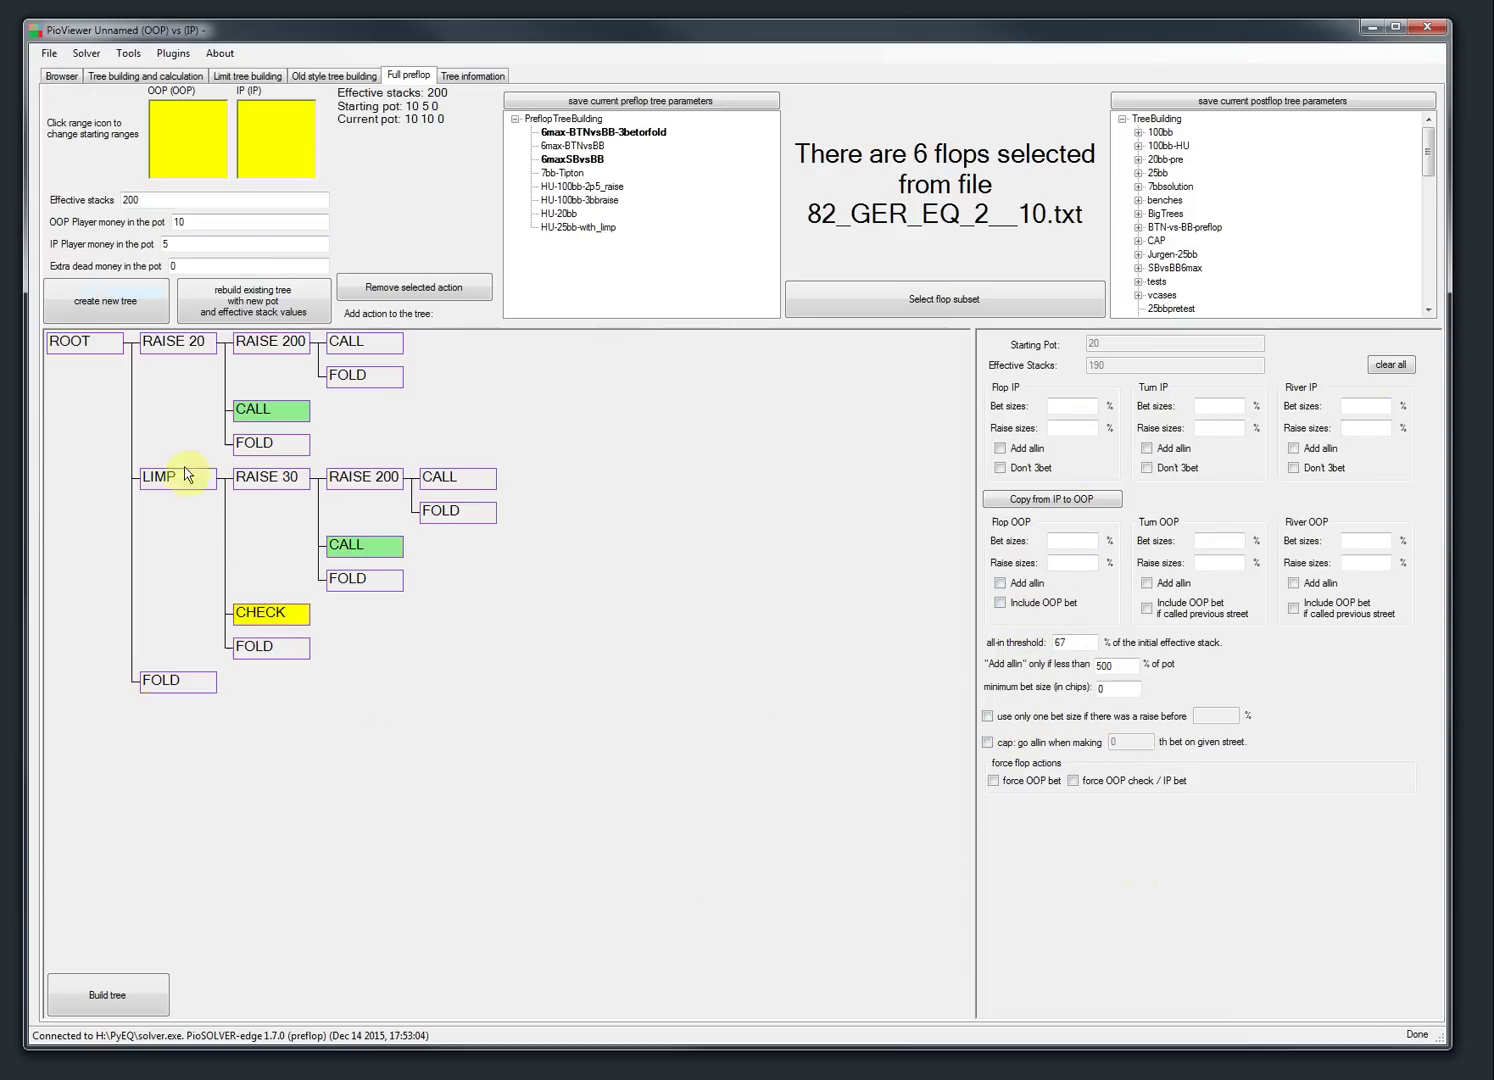
click(1075, 405)
text(65)
text(75)
click(1365, 405)
text(75)
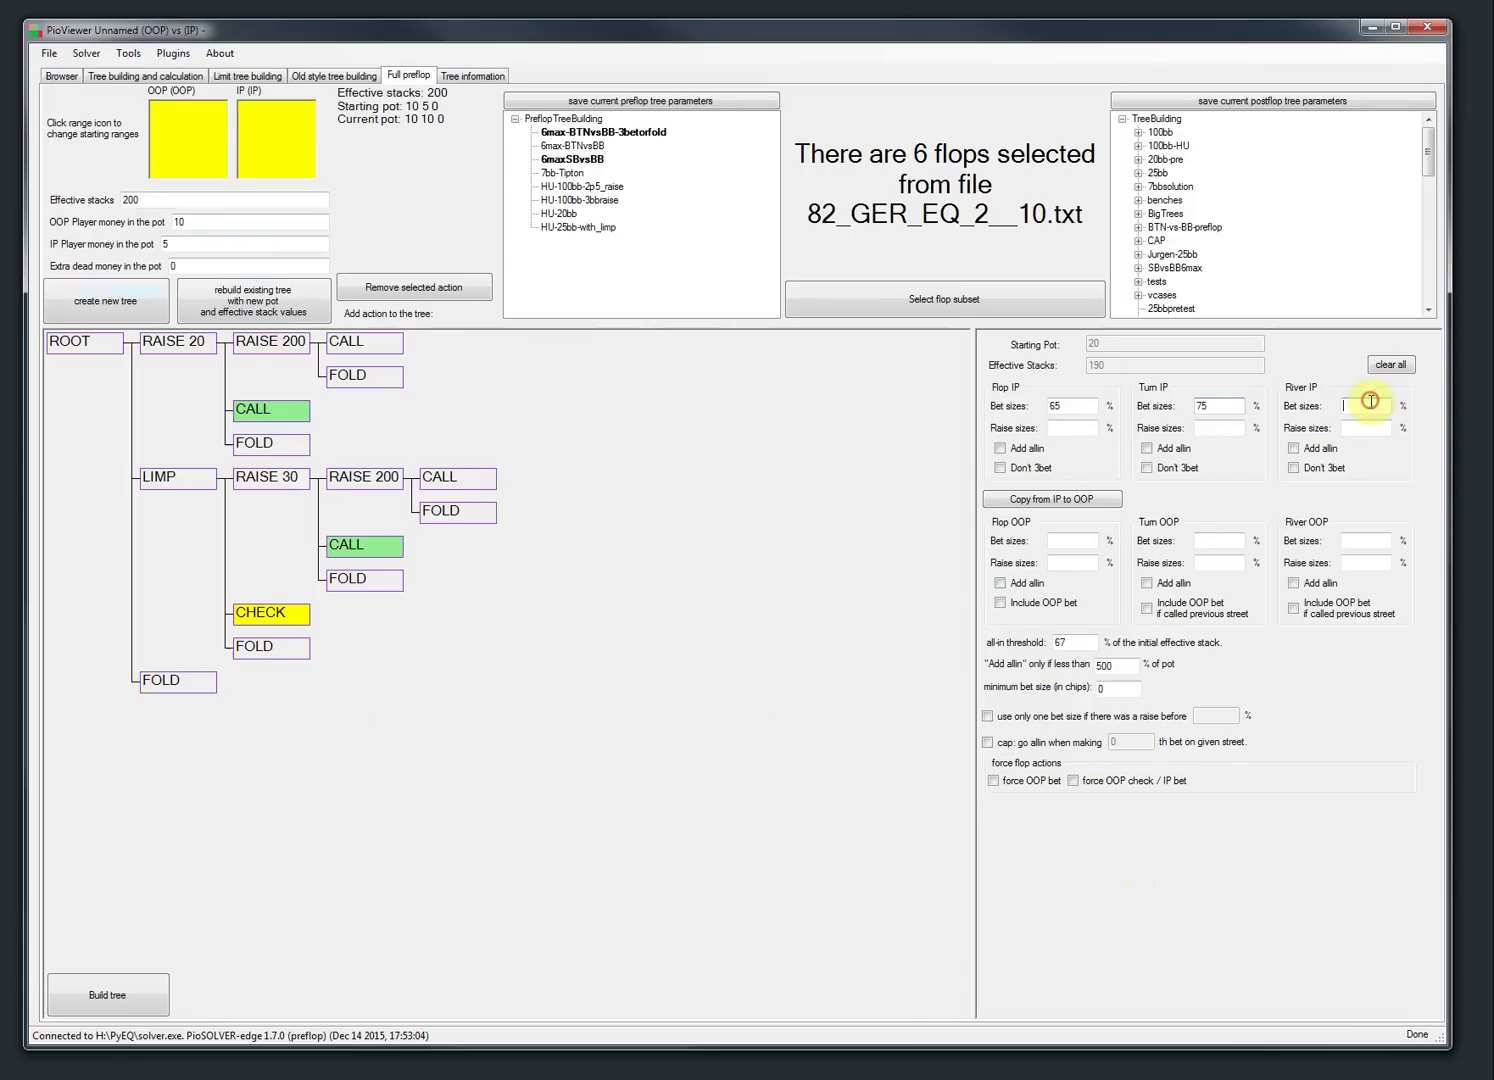
- Set the IP raise sizes for the CHECK after LIMP to 3x on flop, turn and river
click(1077, 427)
text(3x)
click(1213, 428)
text(3x)
click(1362, 428)
text(3x)
- Copy the IP sizes to OOP for the CHECK after LIMP, and enable the all-in cap at the 3rd bet
click(1088, 499)
click(1000, 742)
click(1124, 741)
double_click(1126, 741)
text(3)
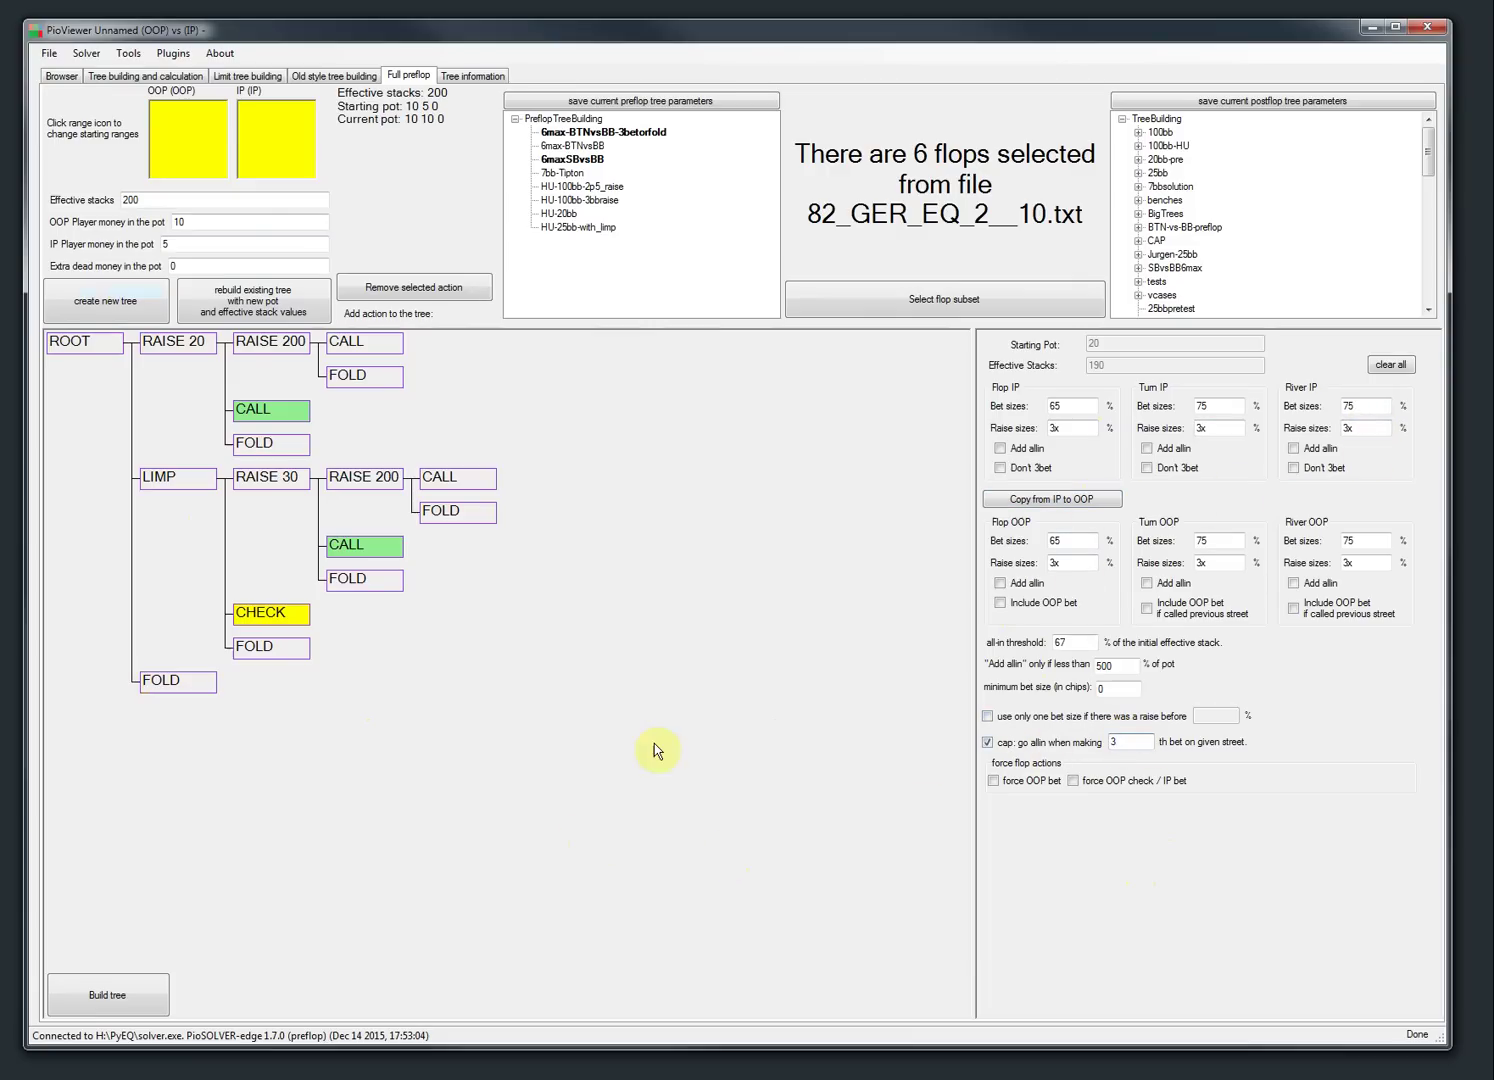
- Review the settings of both CALL nodes and load the flop subset 16_SRP_EQ_2__738.txt from the subsets folder 10
click(388, 548)
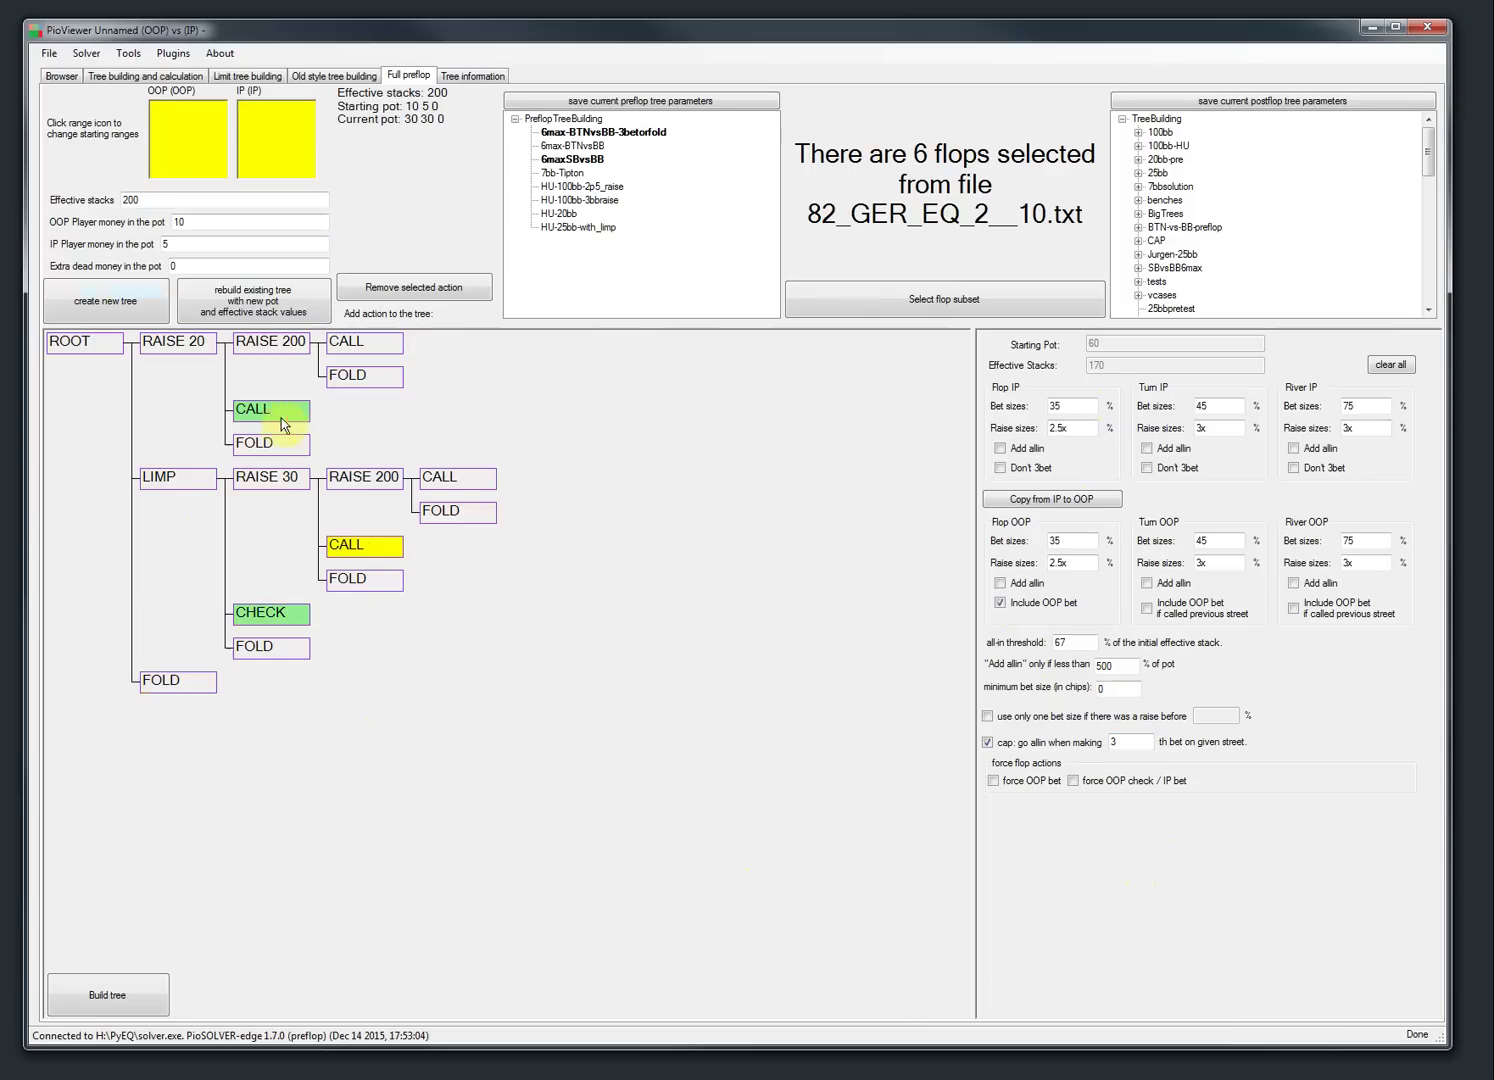
click(279, 412)
click(928, 310)
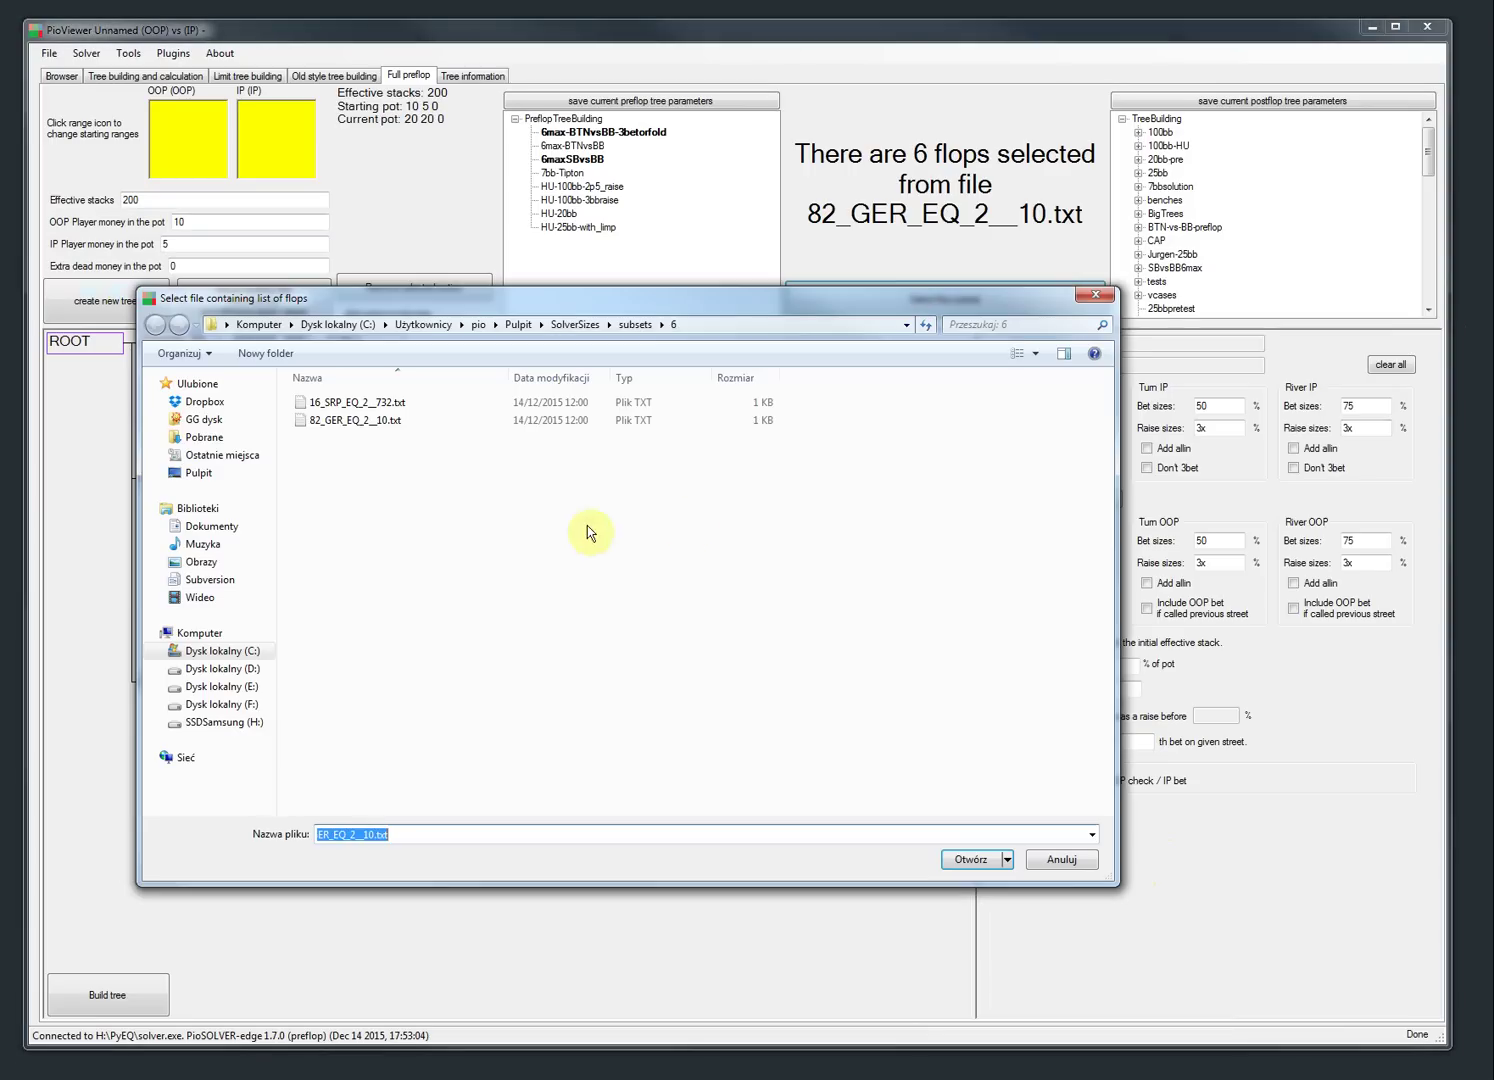
click(636, 324)
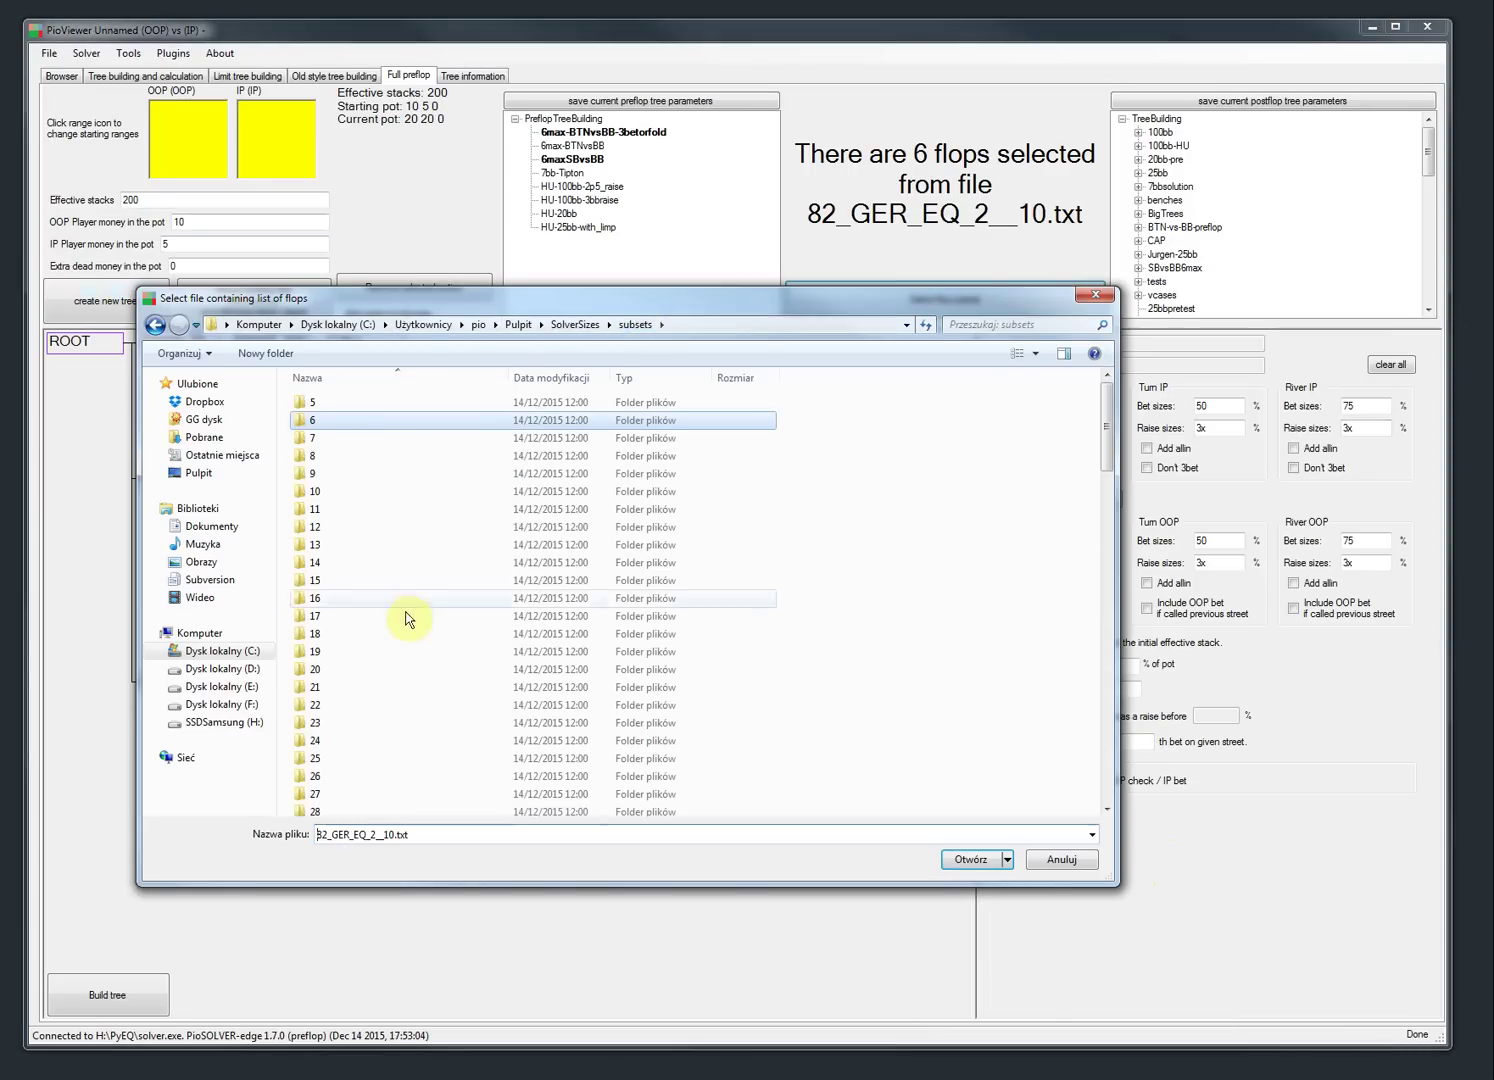
click(343, 492)
double_click(343, 492)
double_click(364, 428)
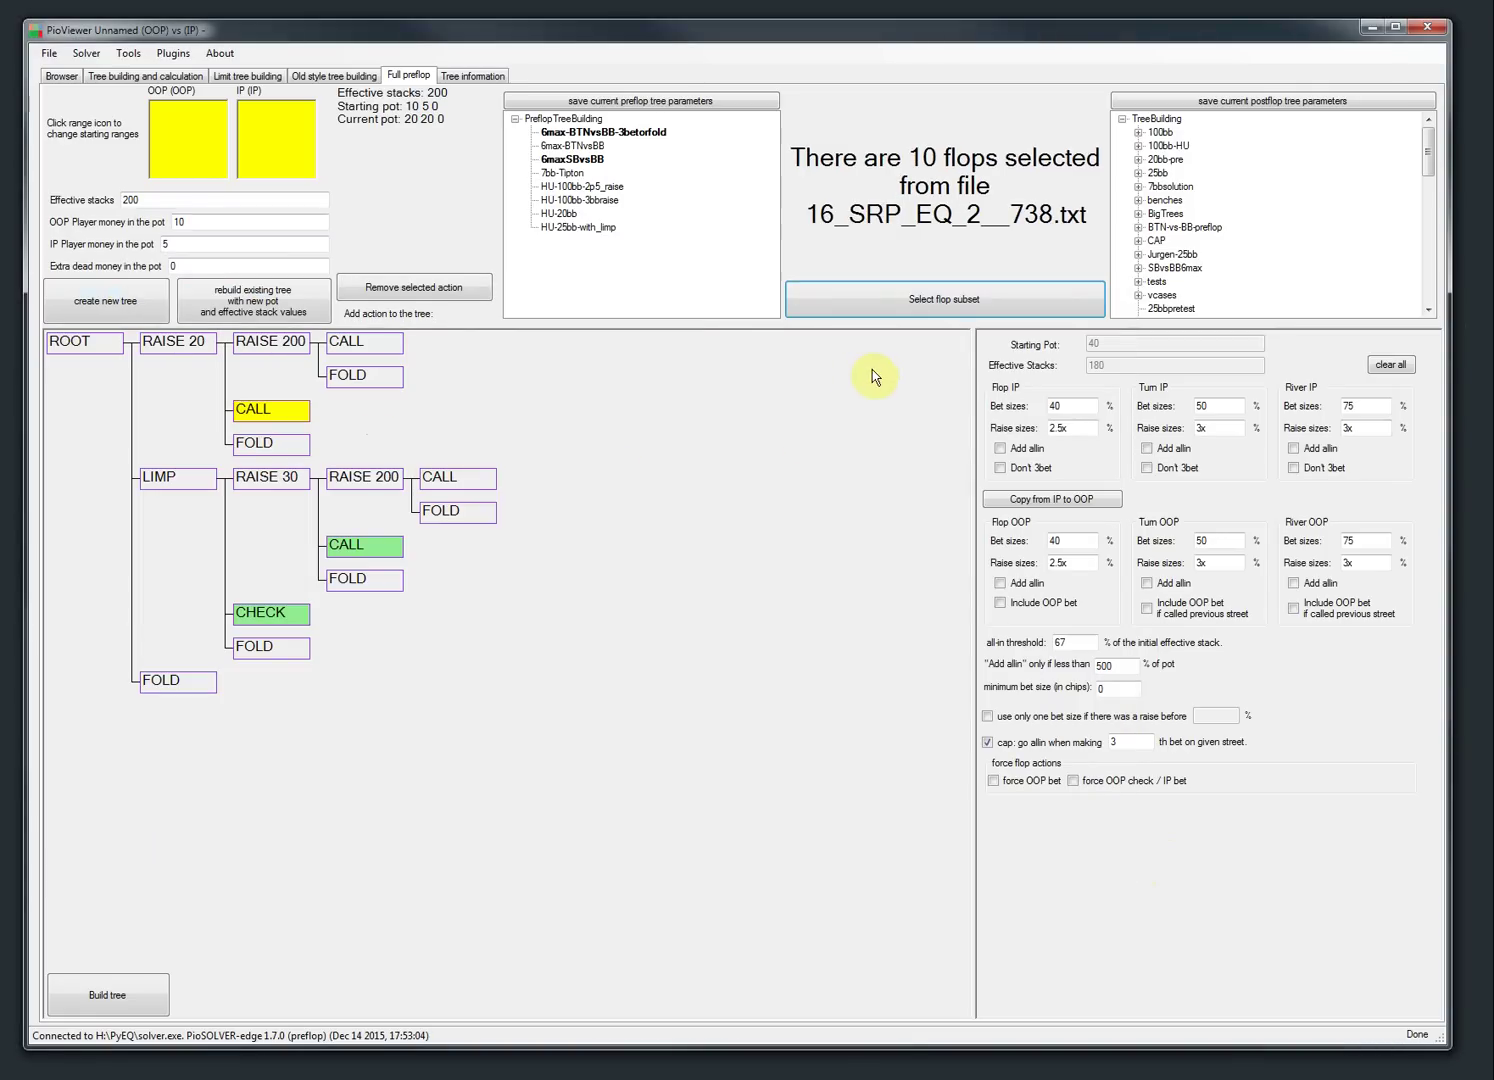
- Bring up Windows Task Manager to check memory use, and load the flop subset 4_THREE_EQ_1__69.txt from folder 10
click(900, 298)
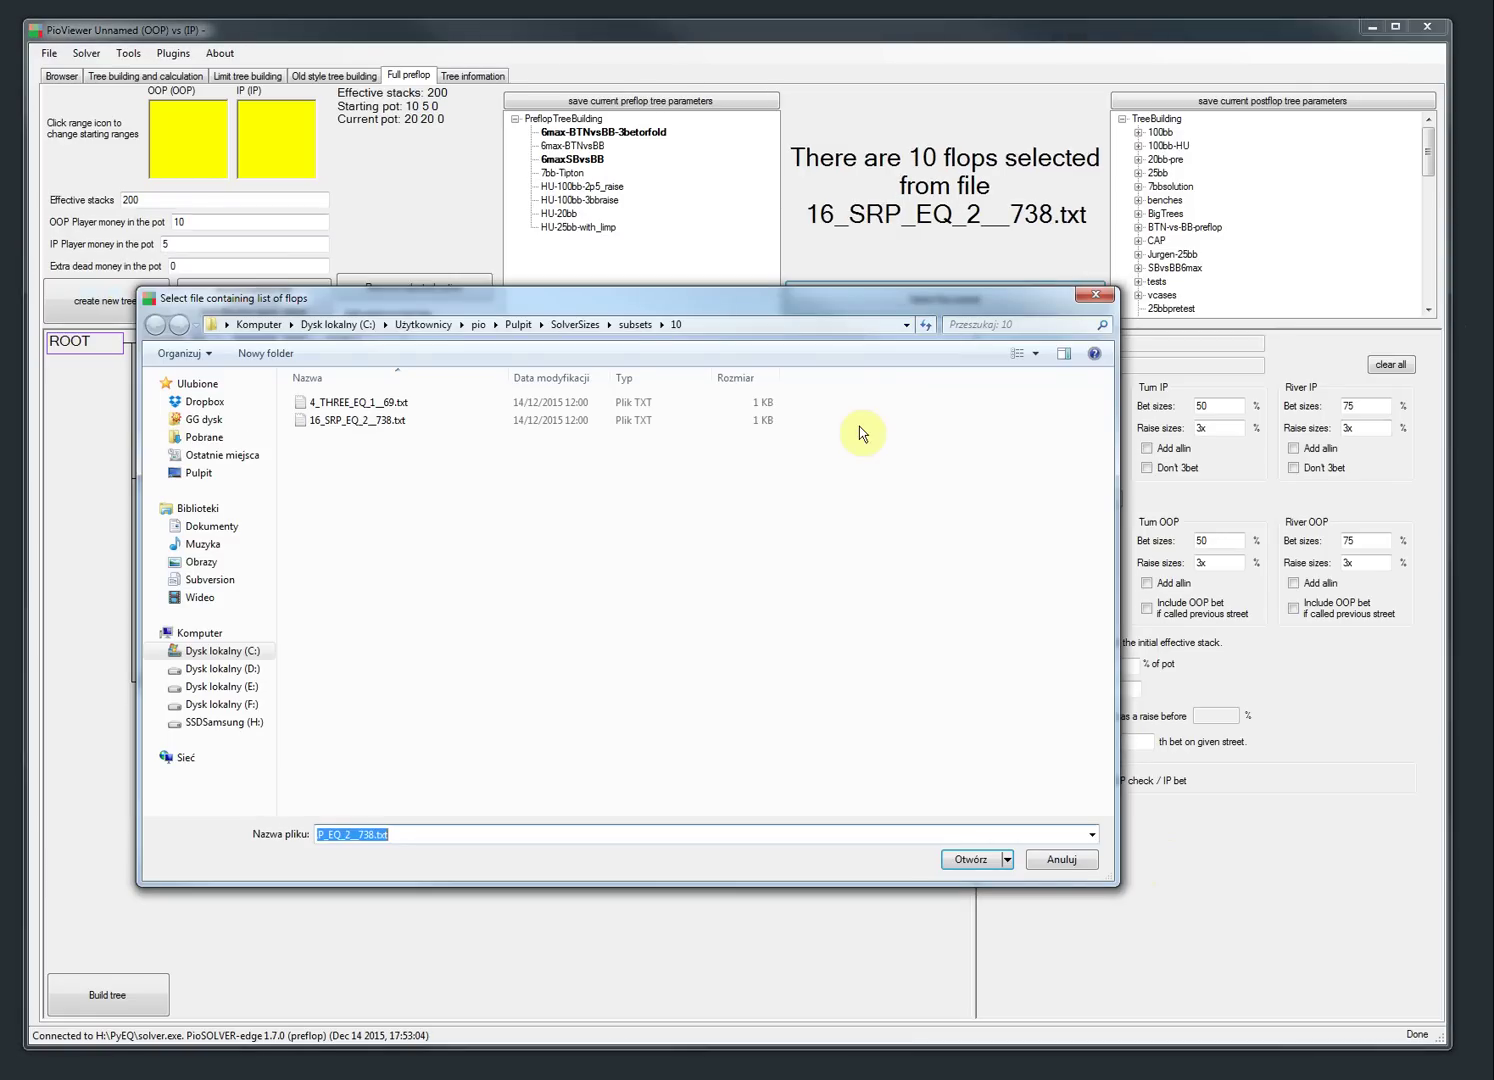
key(ctrl+shift+Escape)
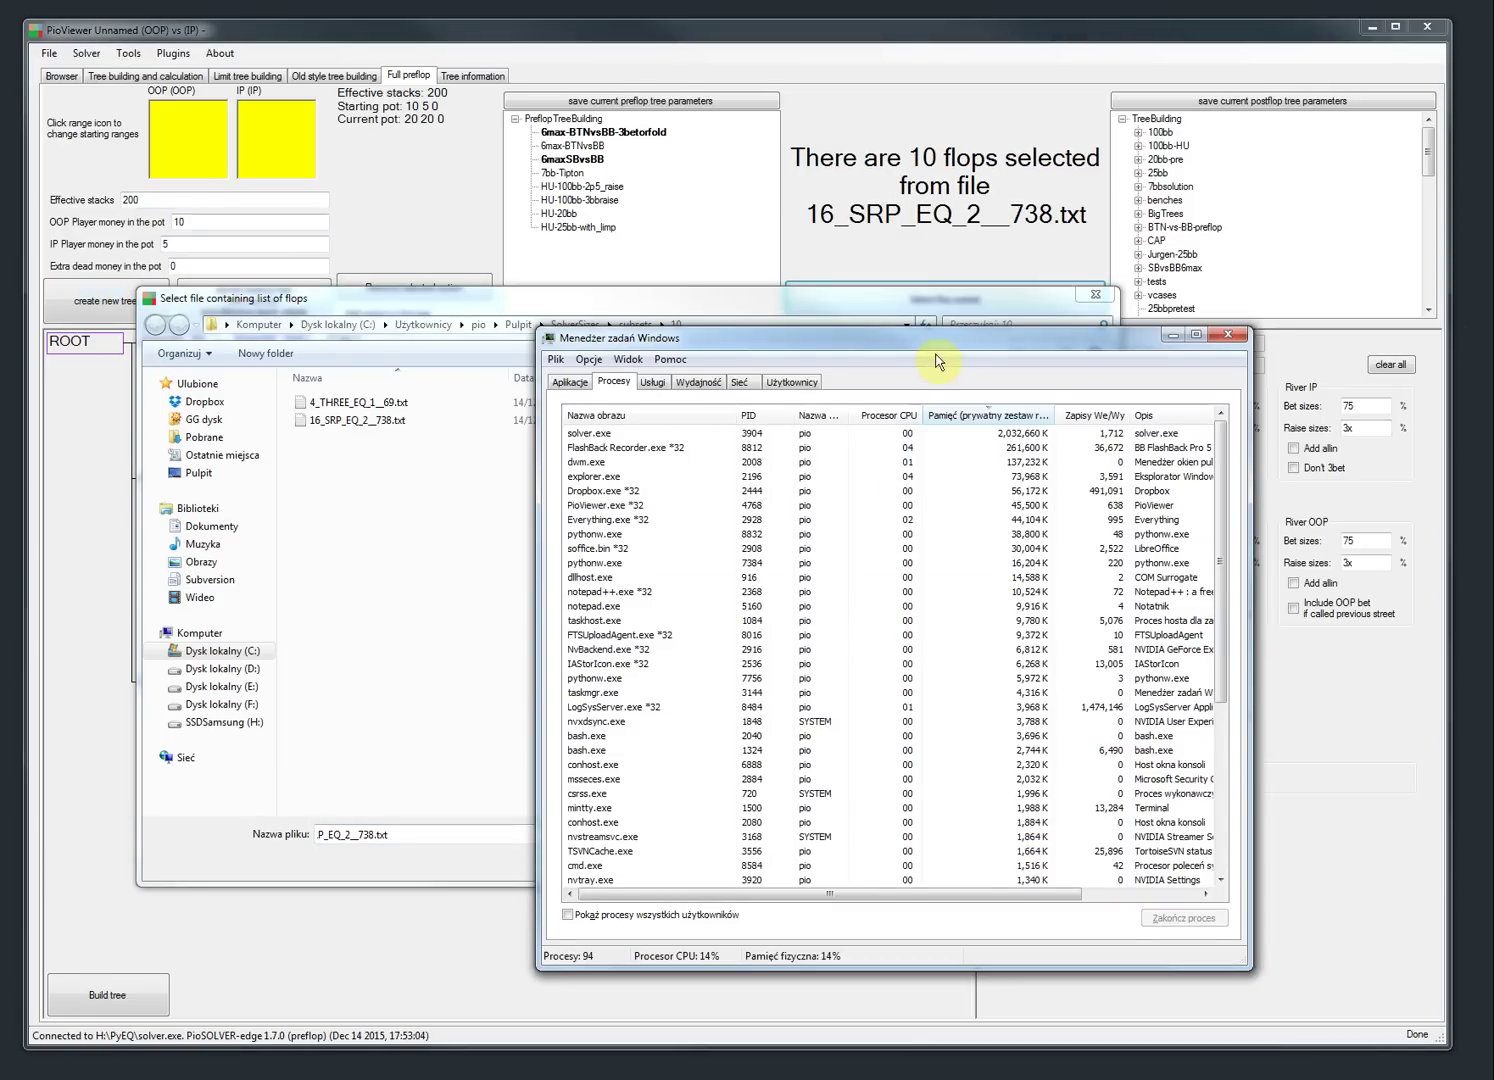
drag(937, 361, 881, 373)
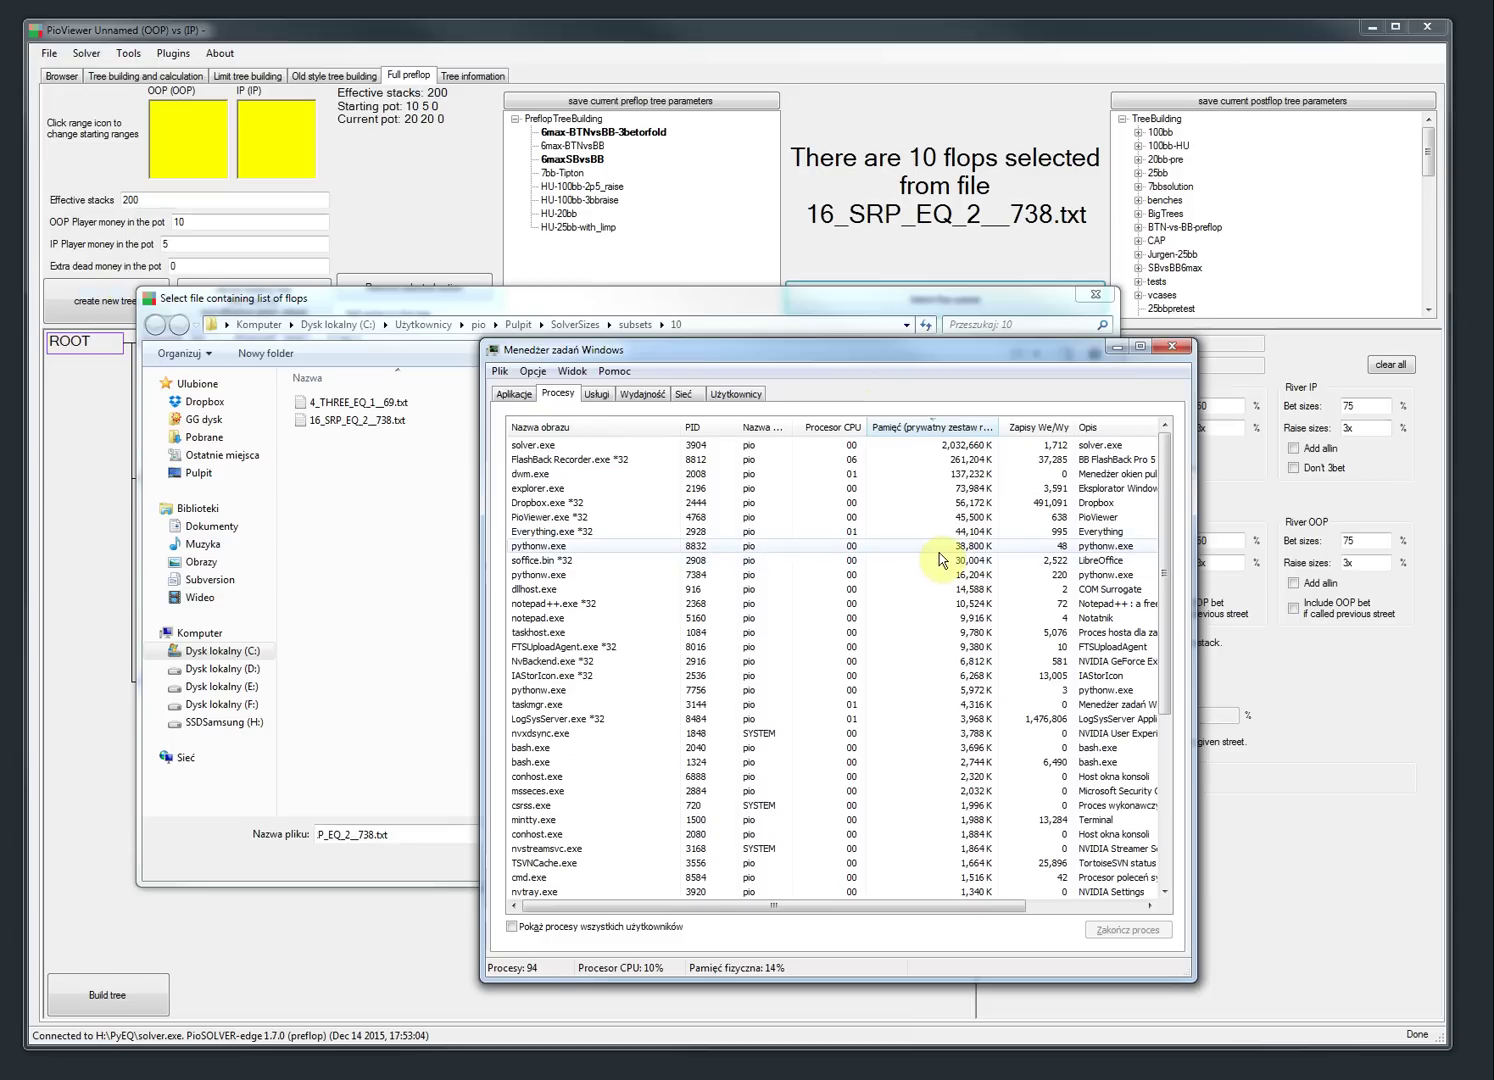
click(958, 357)
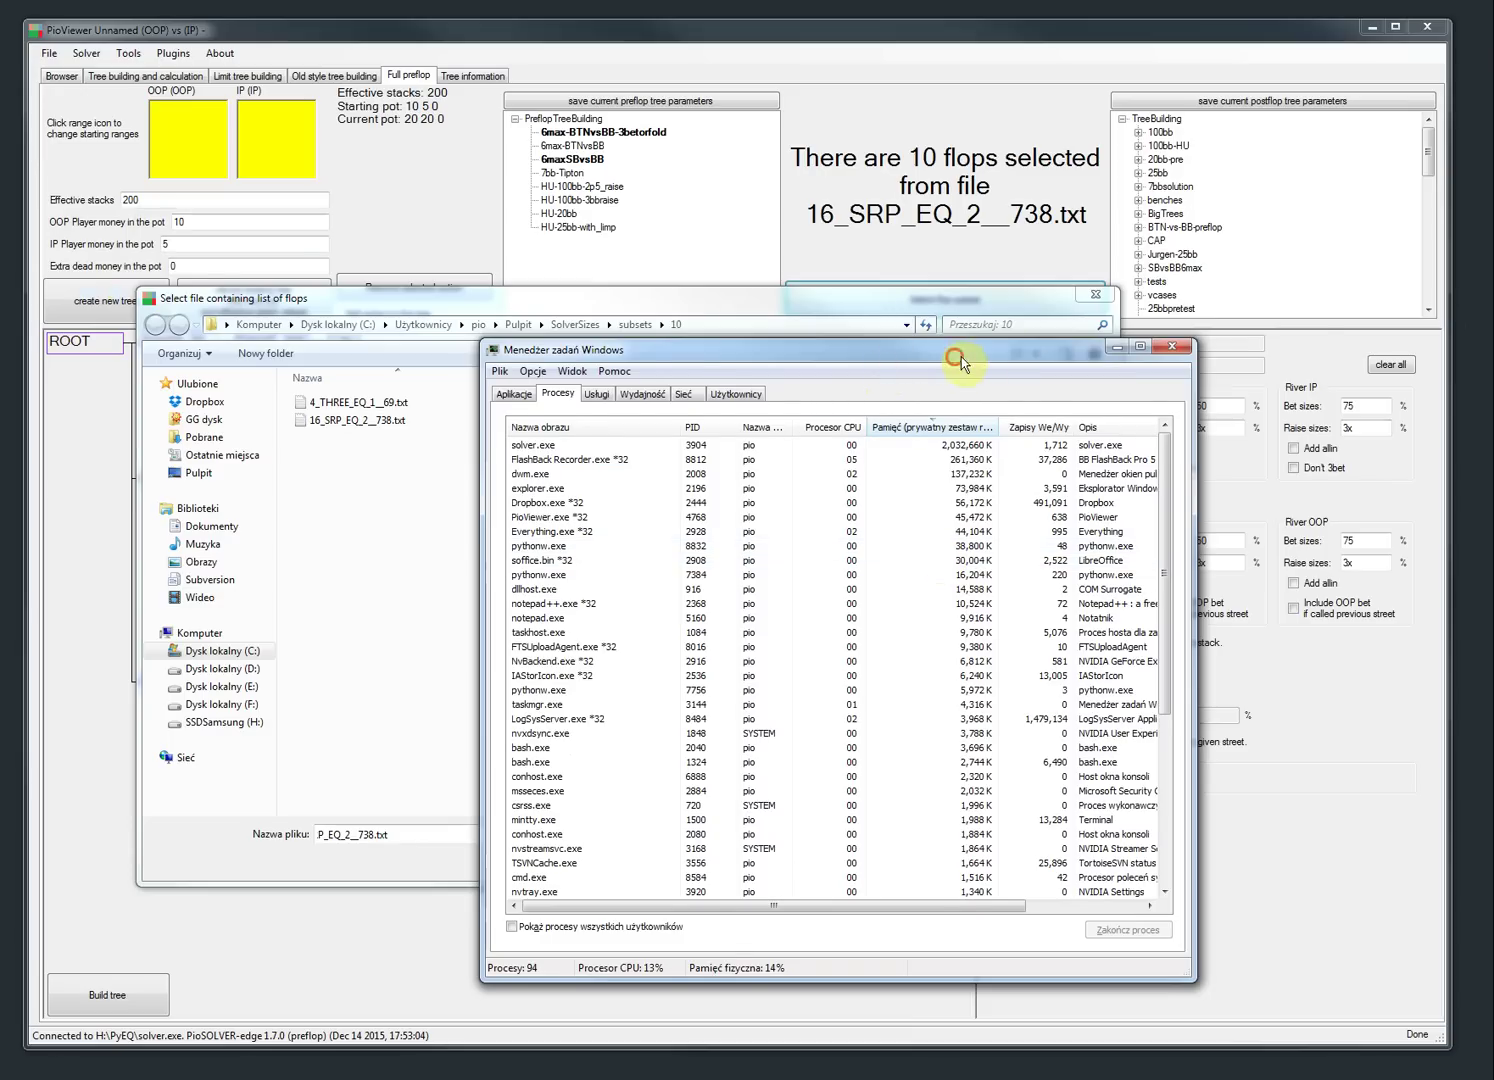
drag(961, 357, 1017, 364)
click(1027, 300)
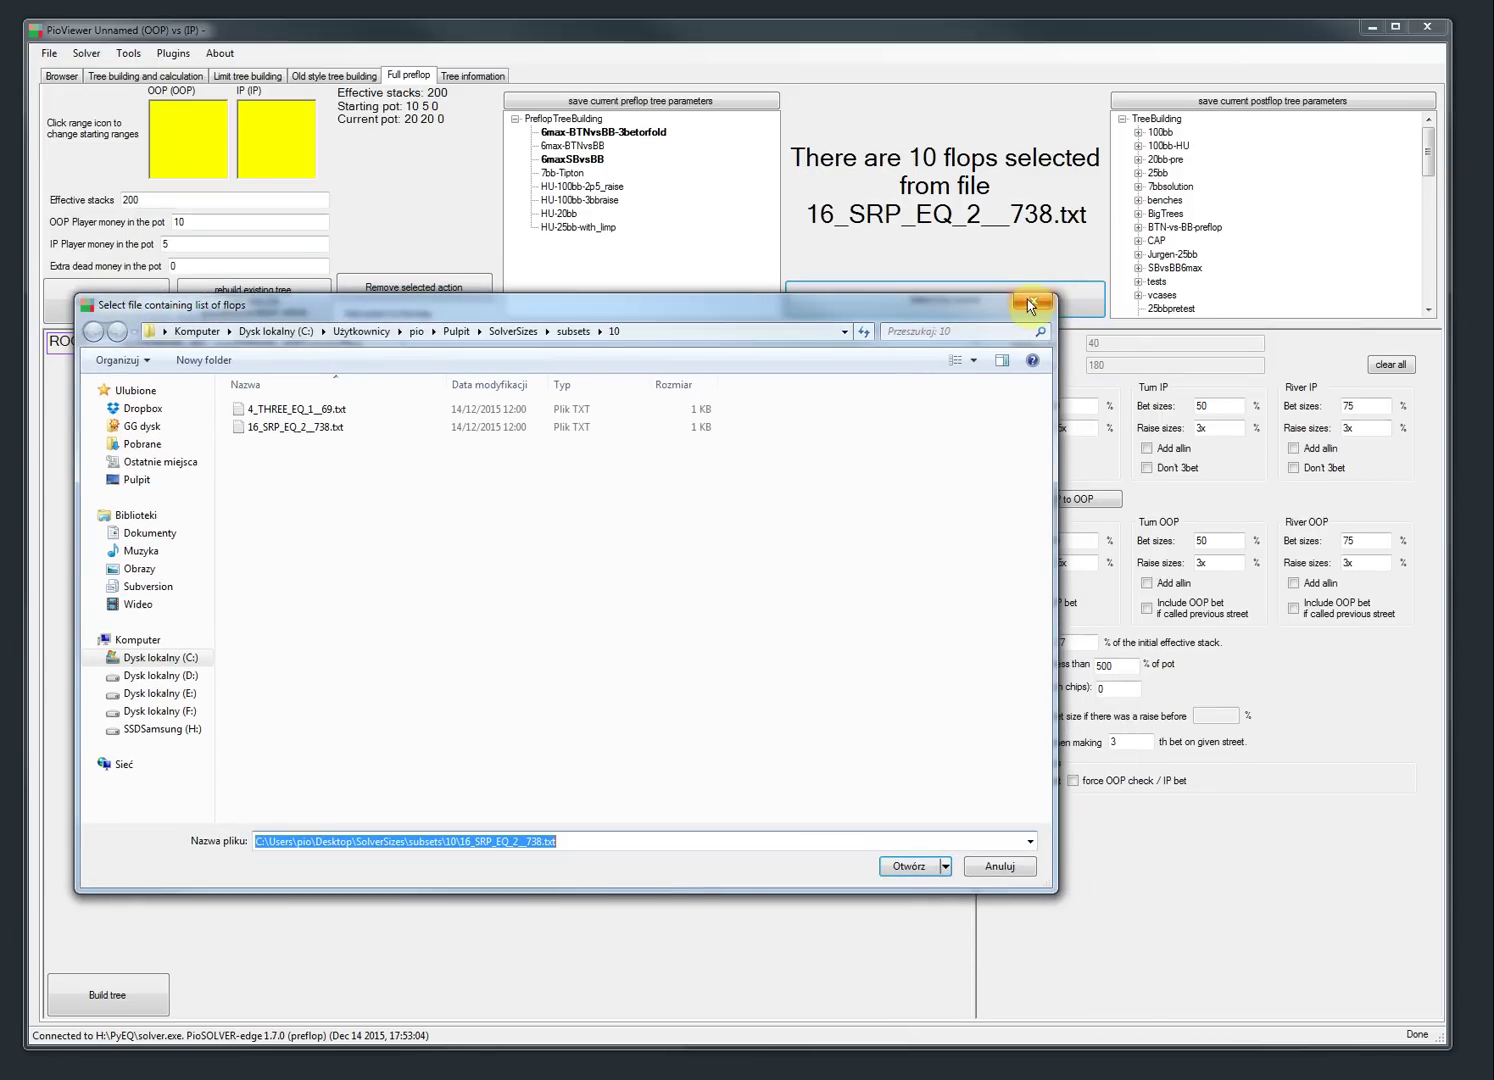
double_click(330, 410)
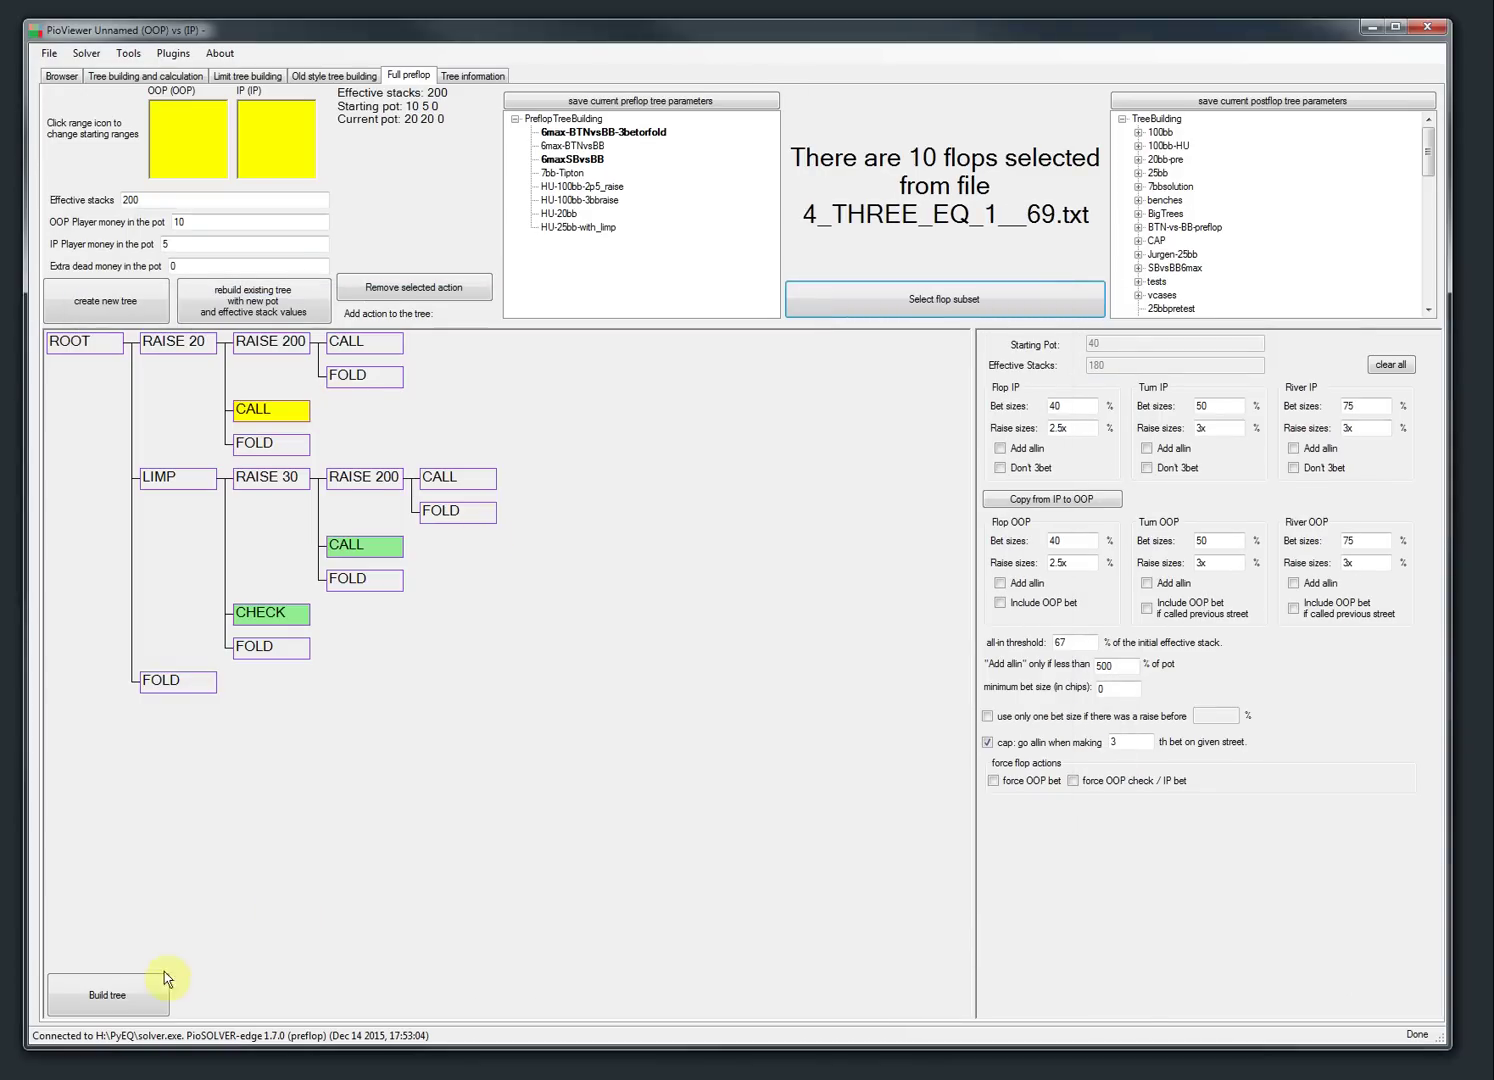
- Build the preflop tree and check the solver's memory use in Task Manager, moving it clear of the postflop settings
click(166, 979)
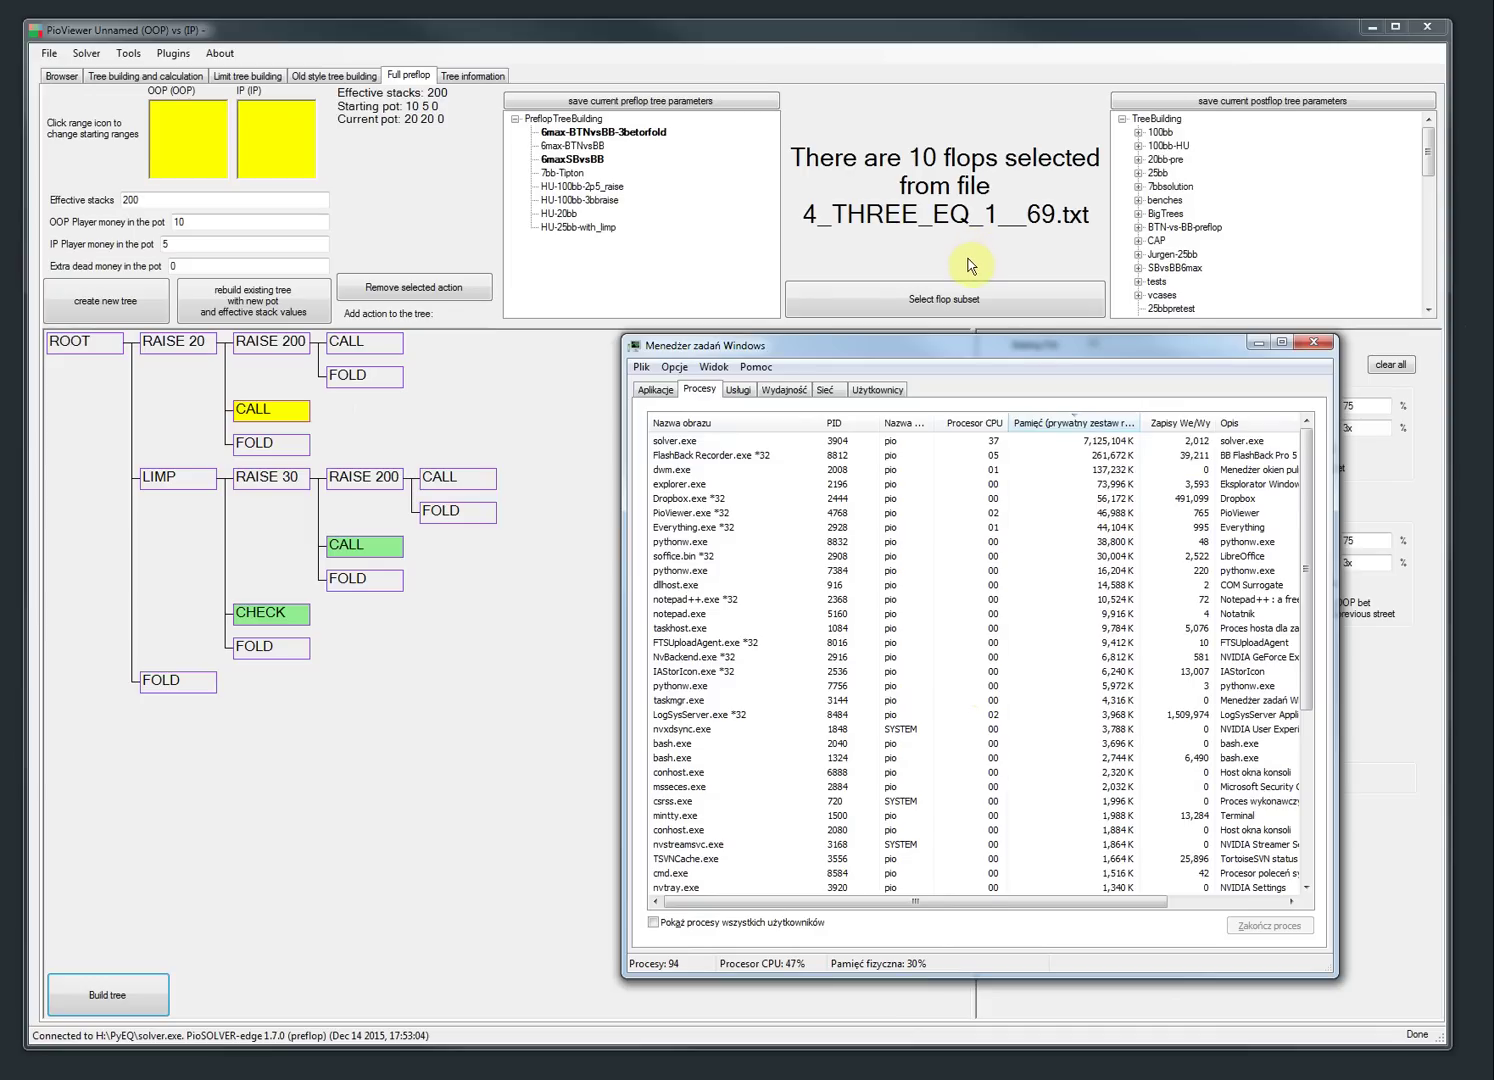
drag(984, 349, 620, 392)
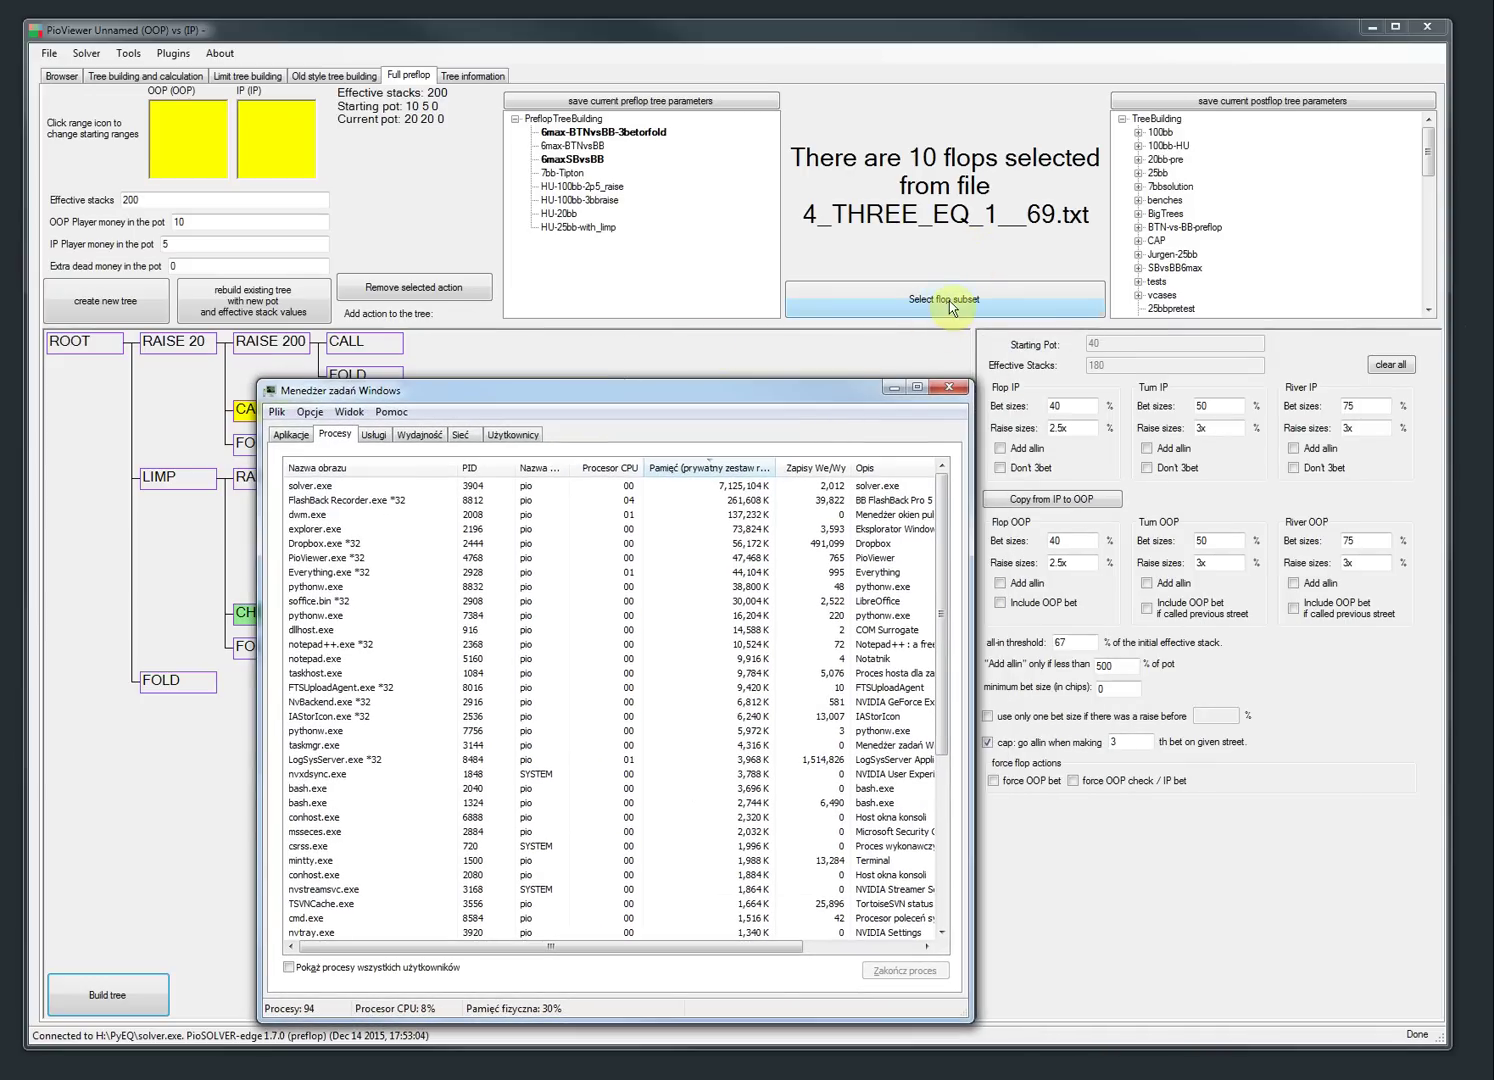
- Load the flop subset 4_FOUR_EQ_1__327.txt from the subsets folder 38
click(947, 300)
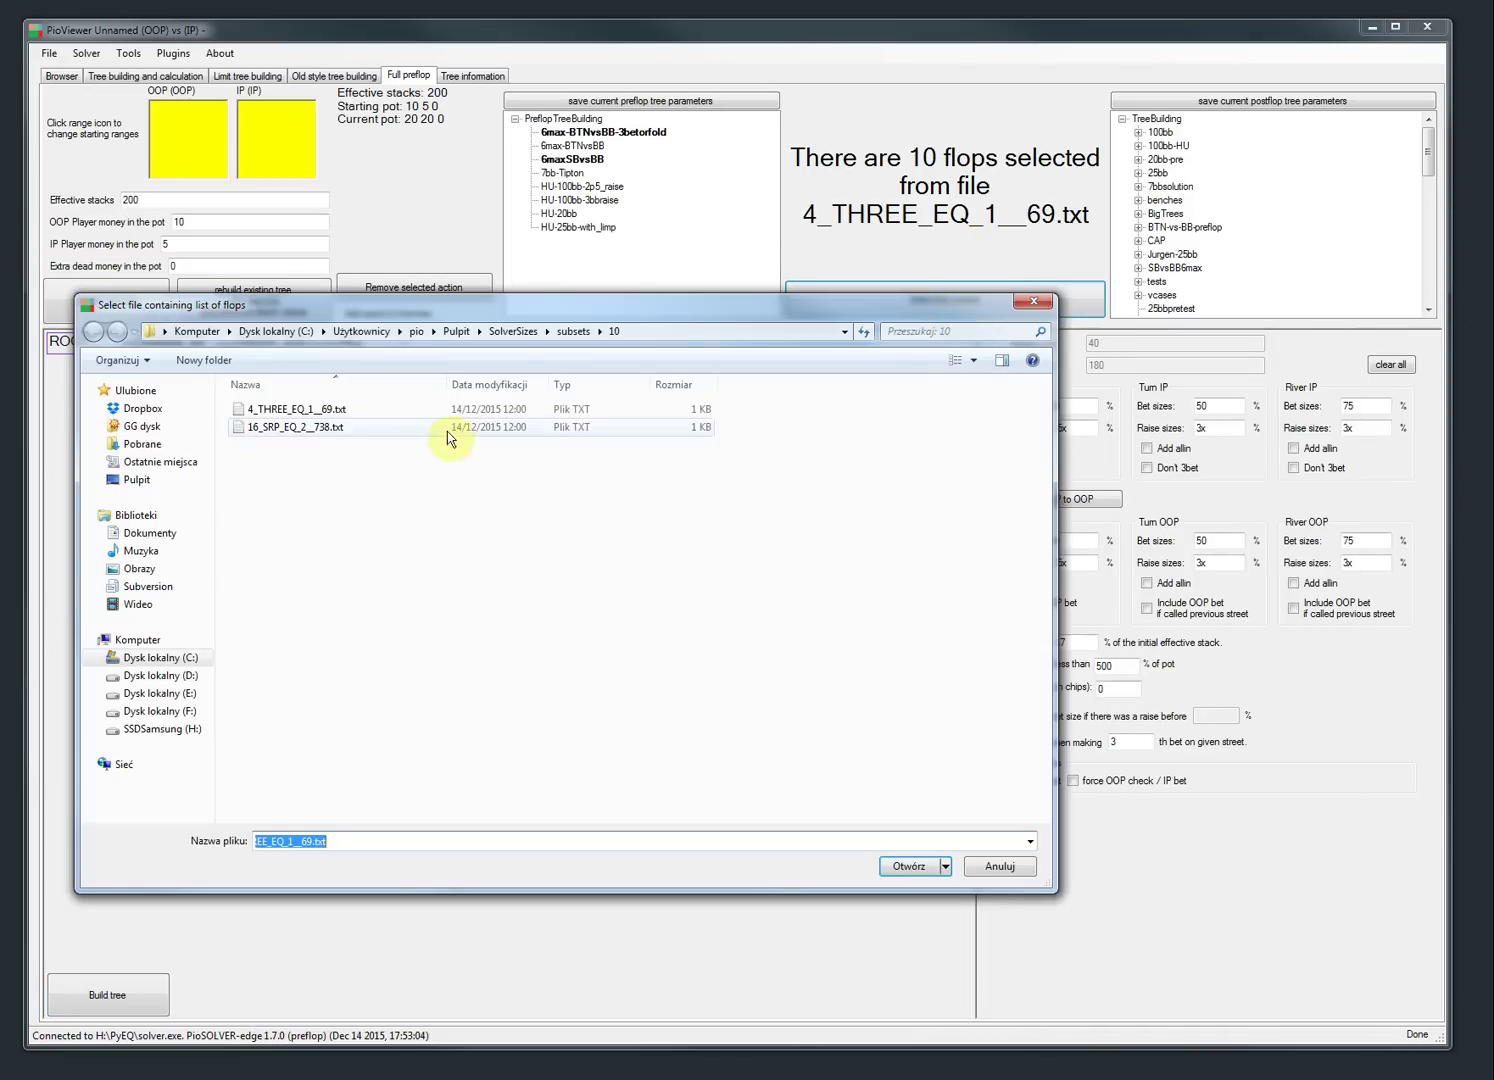
click(580, 331)
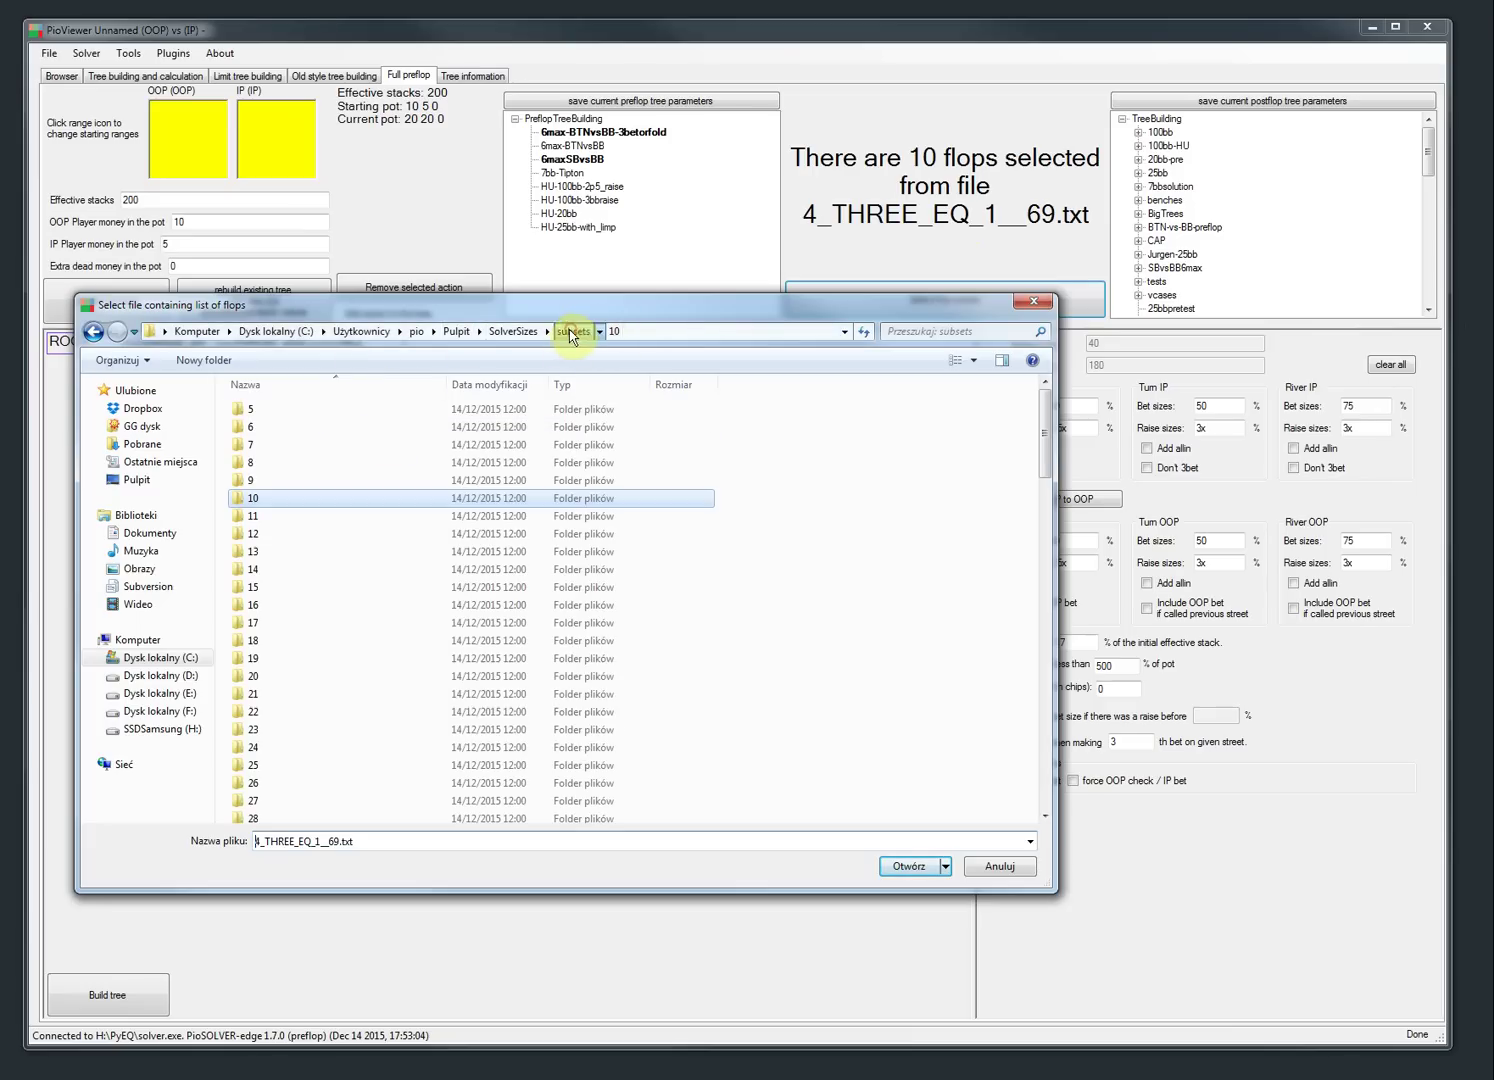
scroll(333, 716, down, 5)
scroll(333, 716, down, 4)
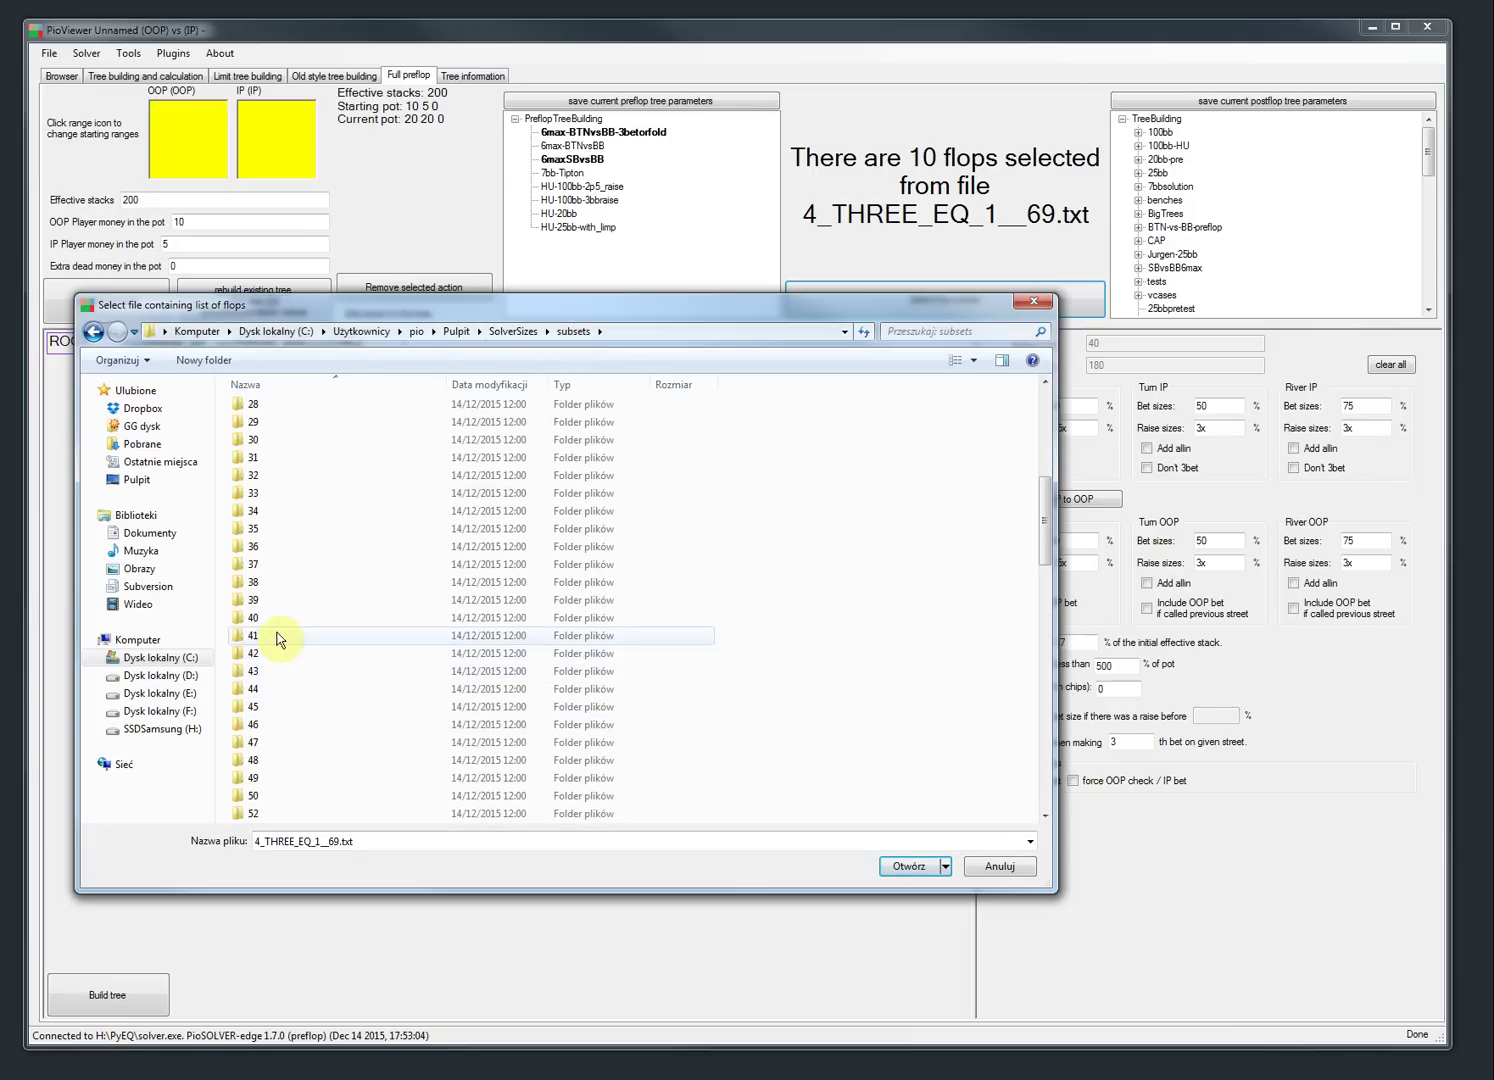
double_click(275, 615)
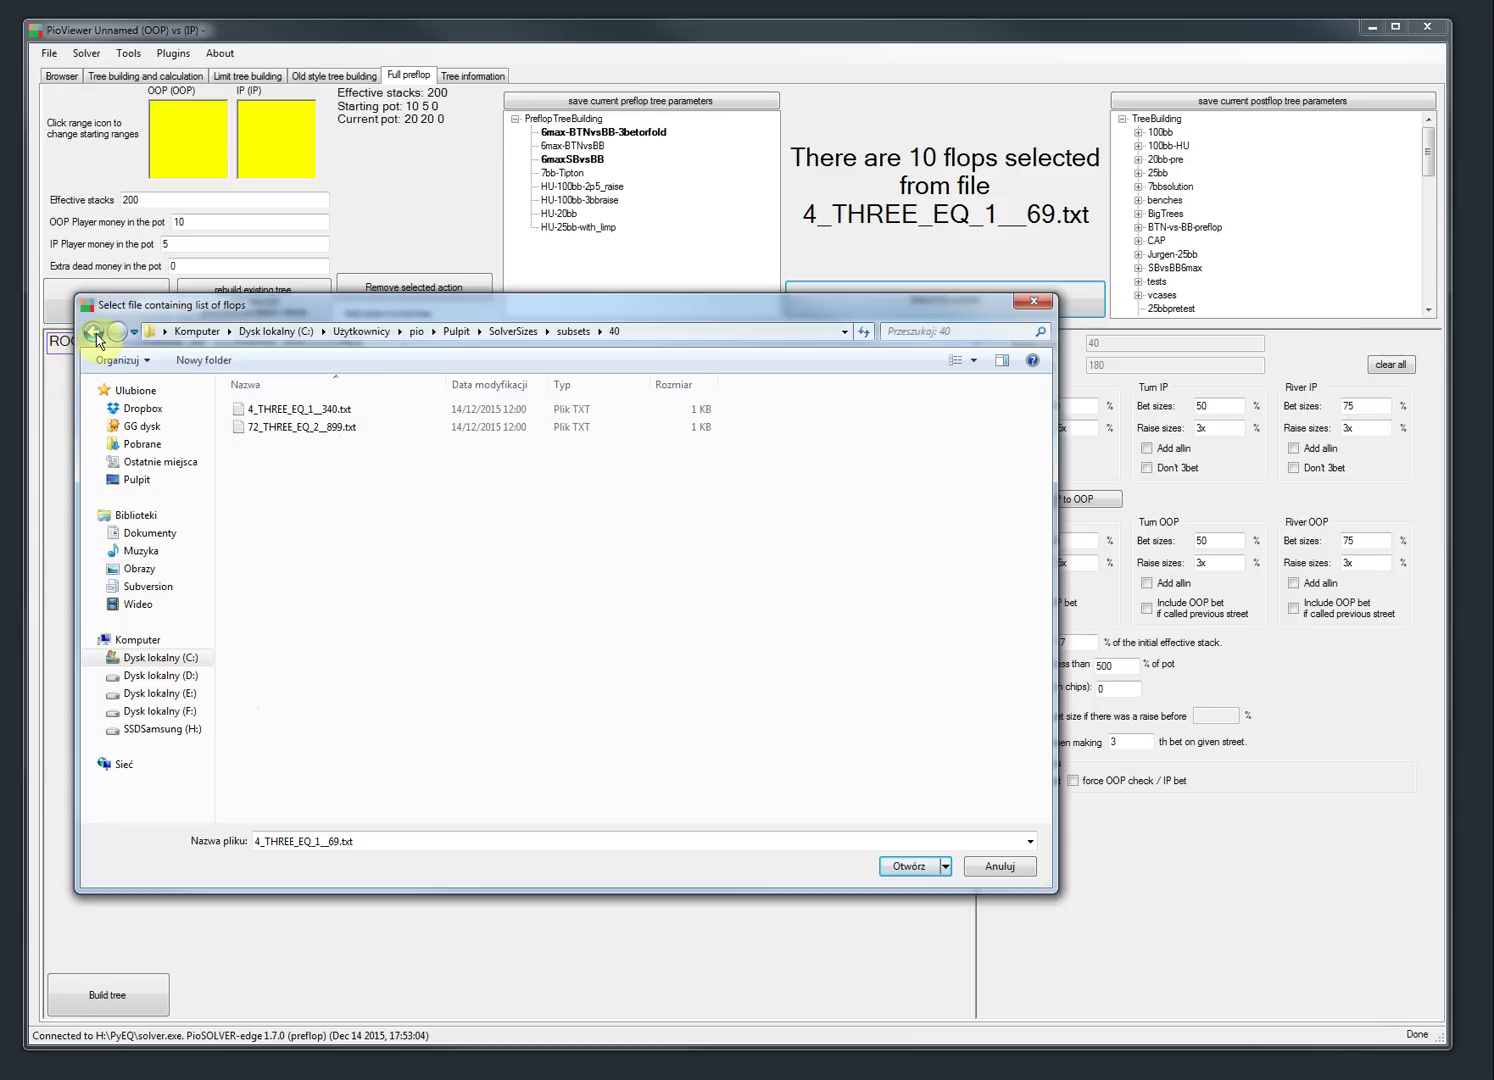
click(95, 334)
click(276, 778)
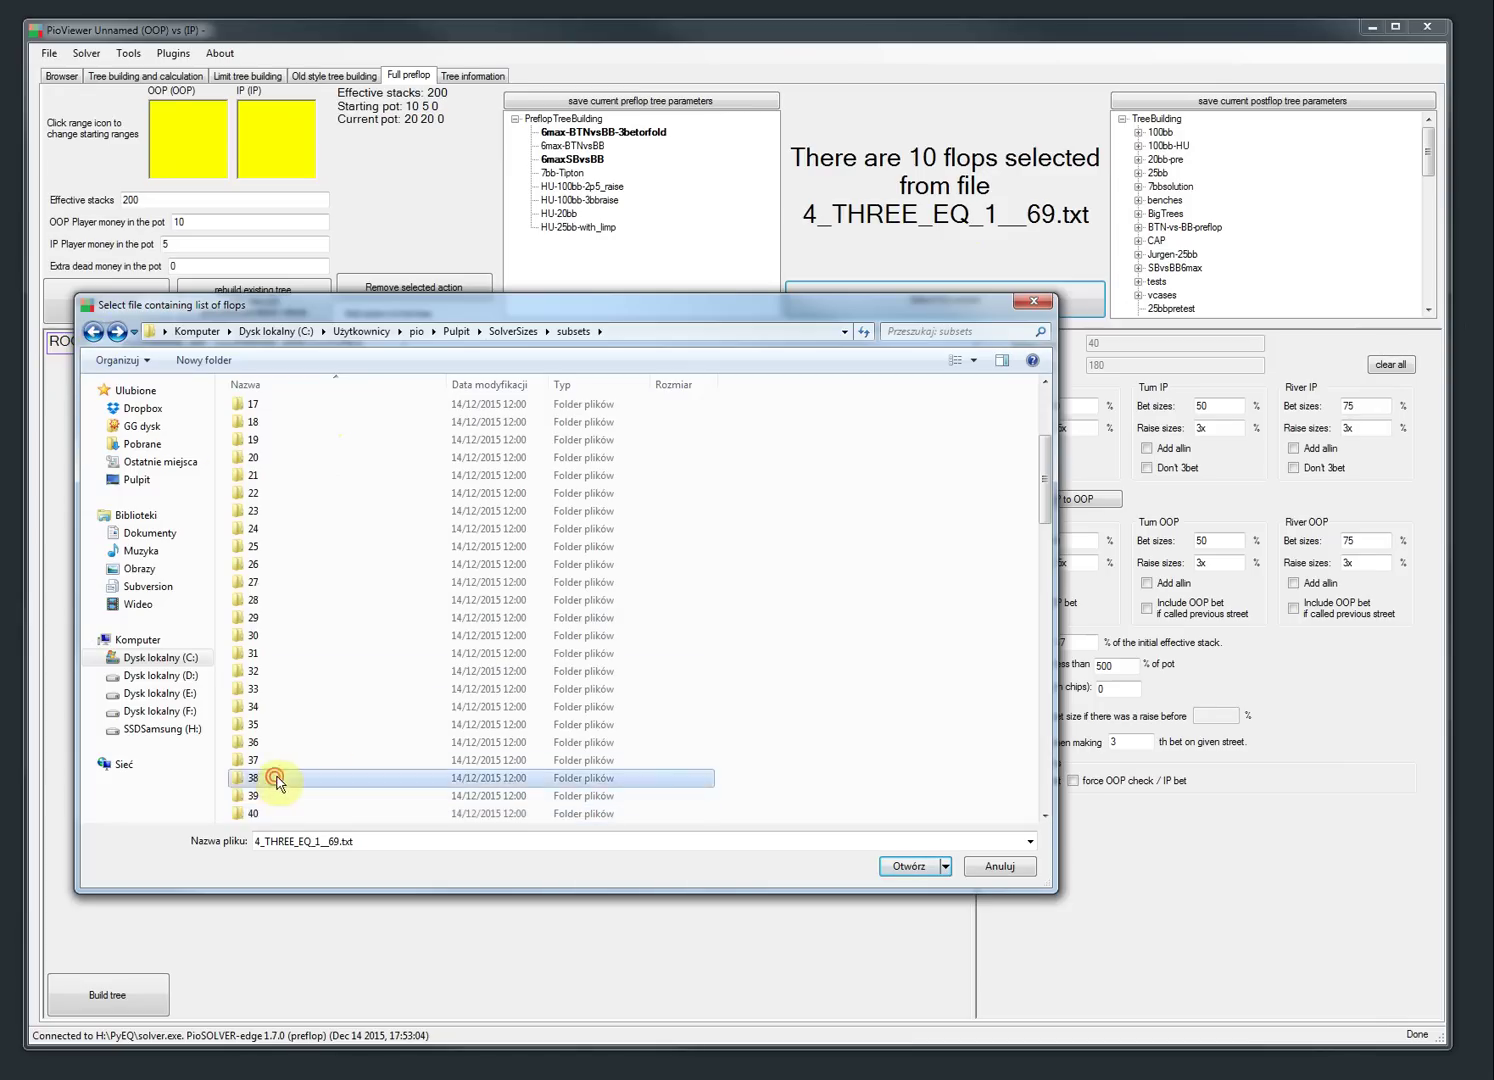
double_click(276, 778)
double_click(332, 408)
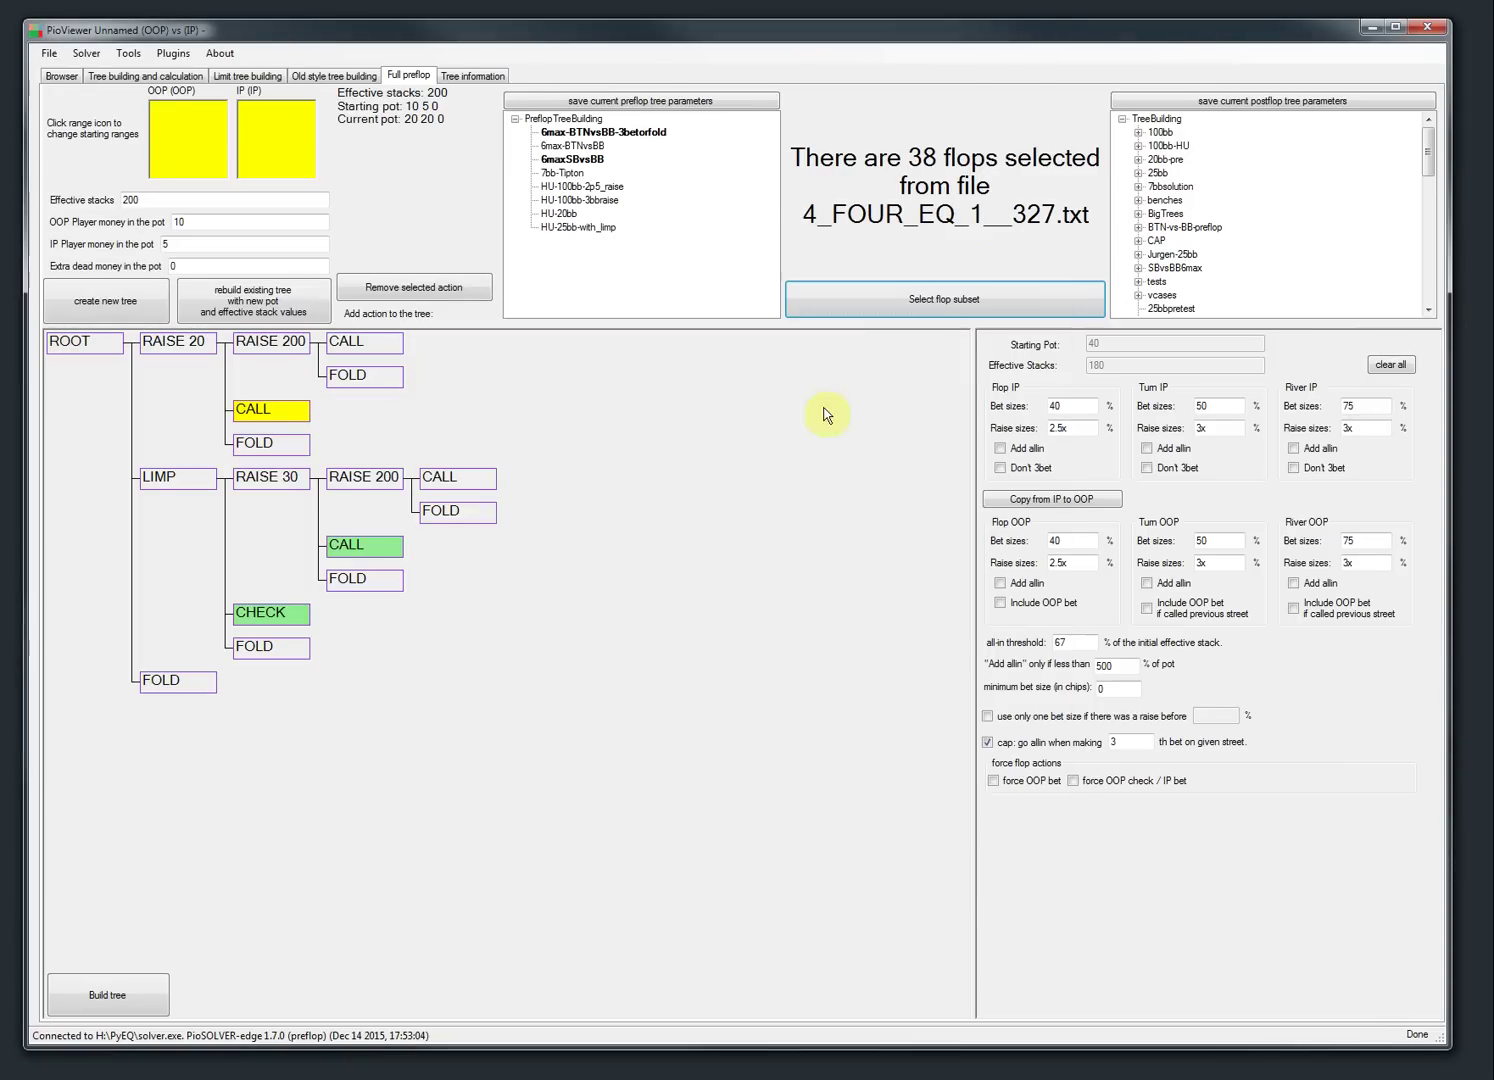
- Build the preflop tree with the 38-flop subset and monitor the solver's memory use in Windows Task Manager
click(107, 995)
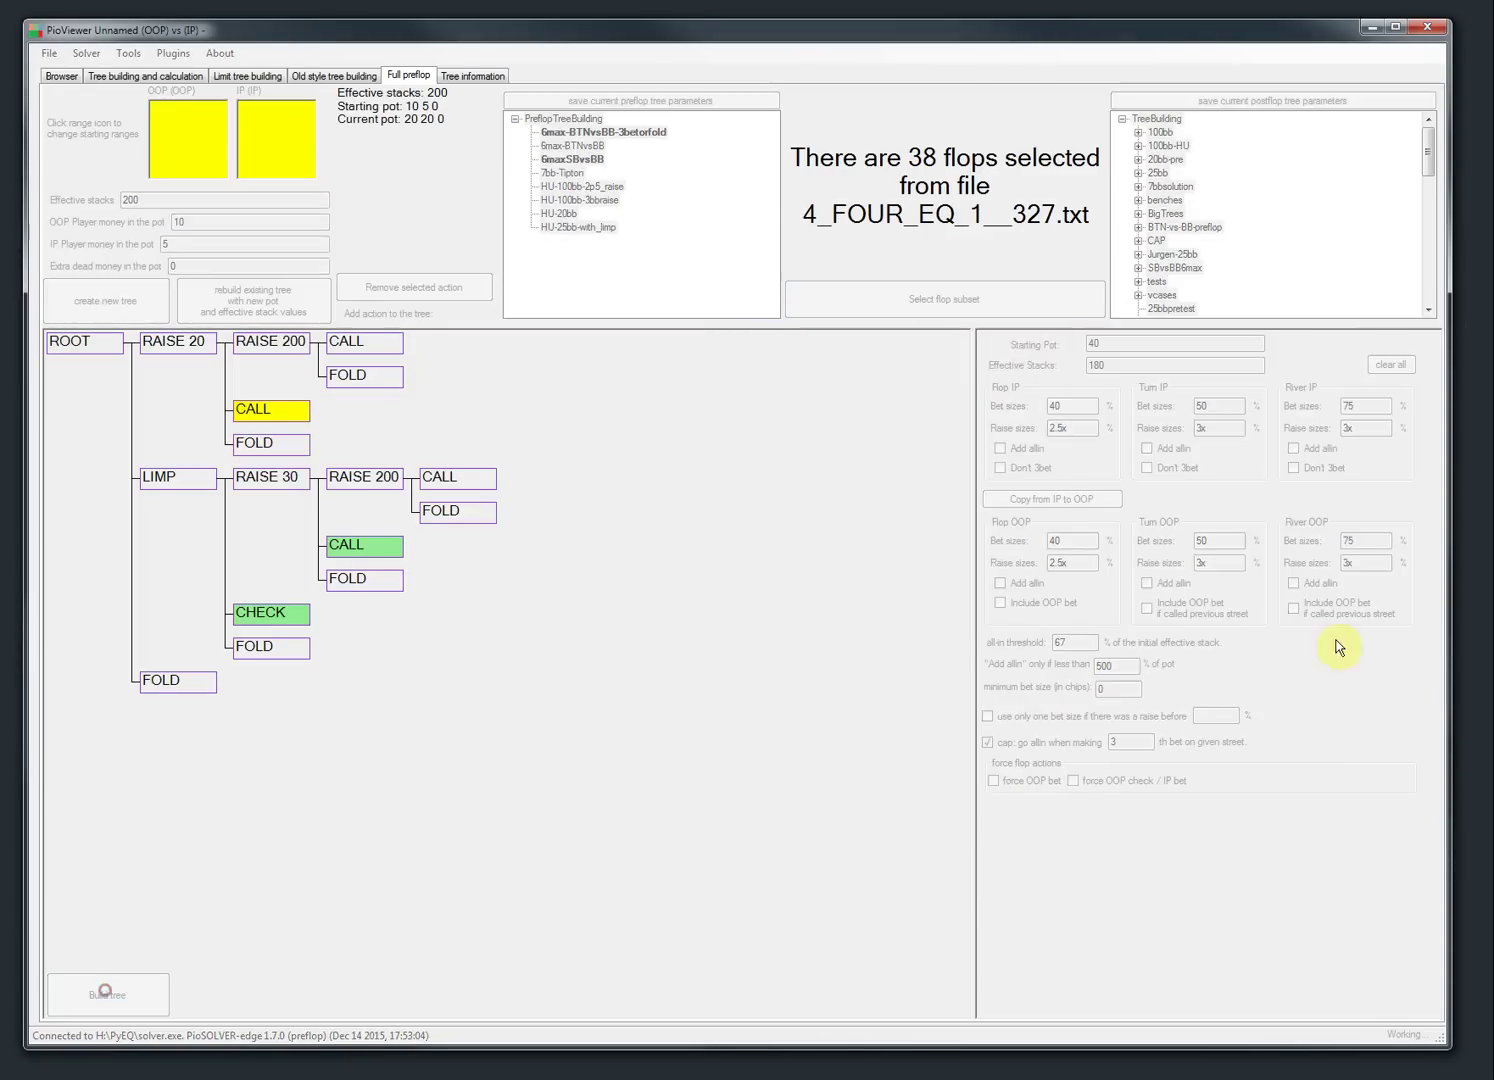
key(ctrl+shift+Escape)
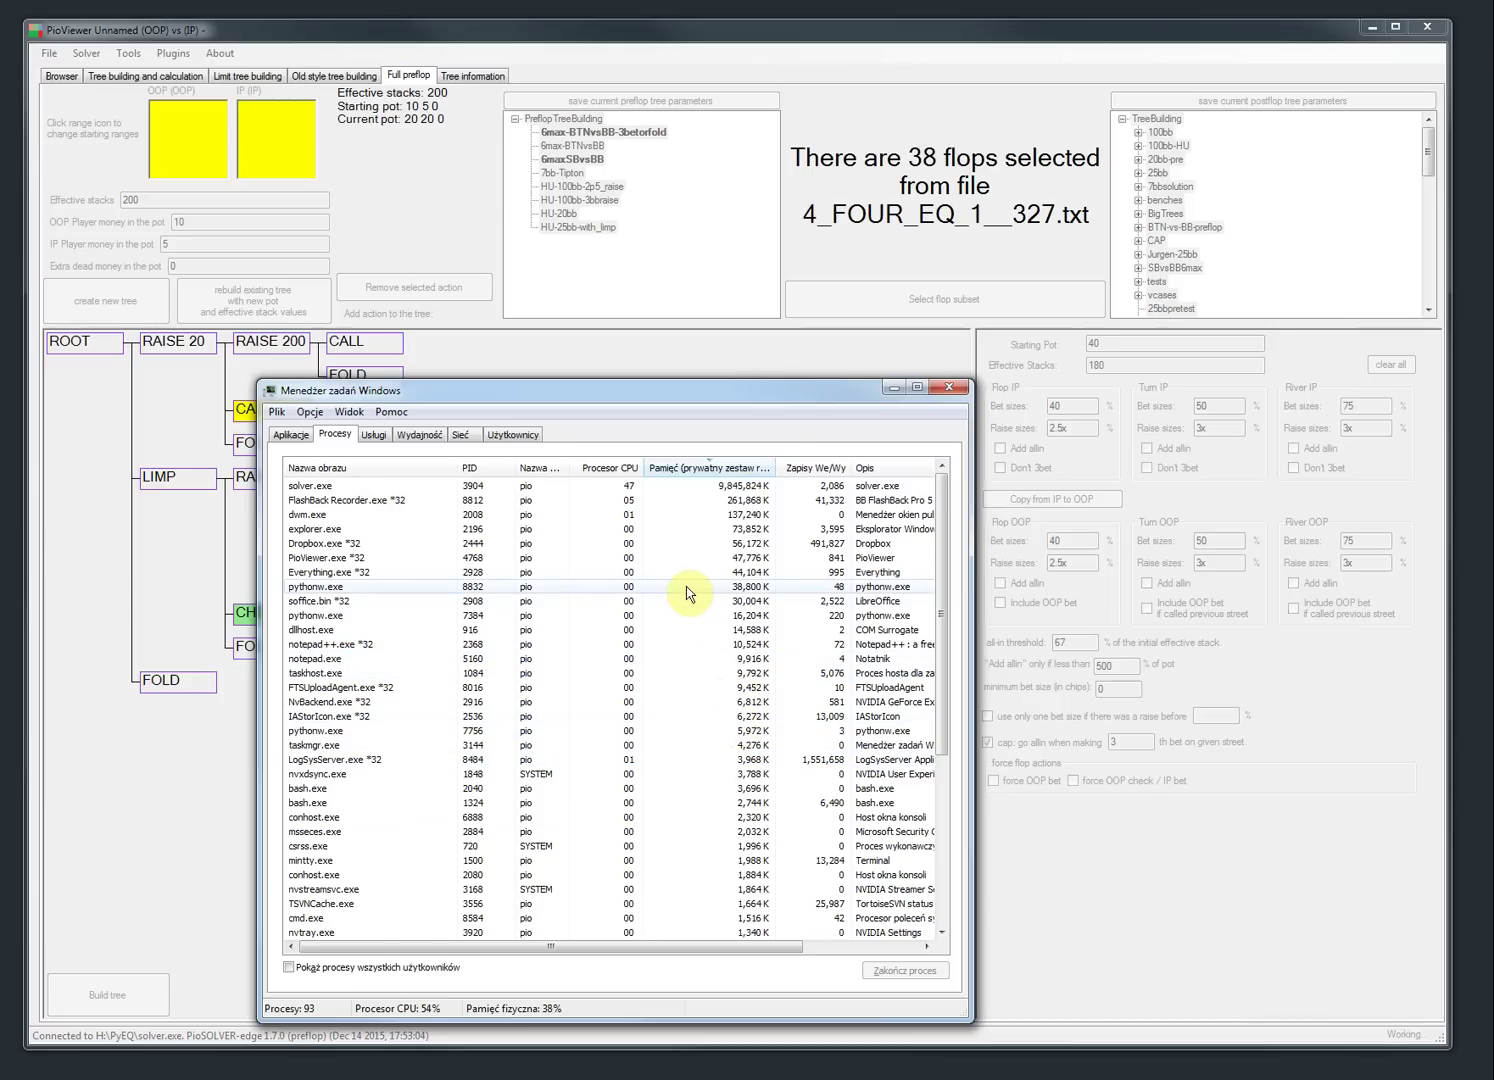
click(587, 392)
drag(587, 392, 577, 351)
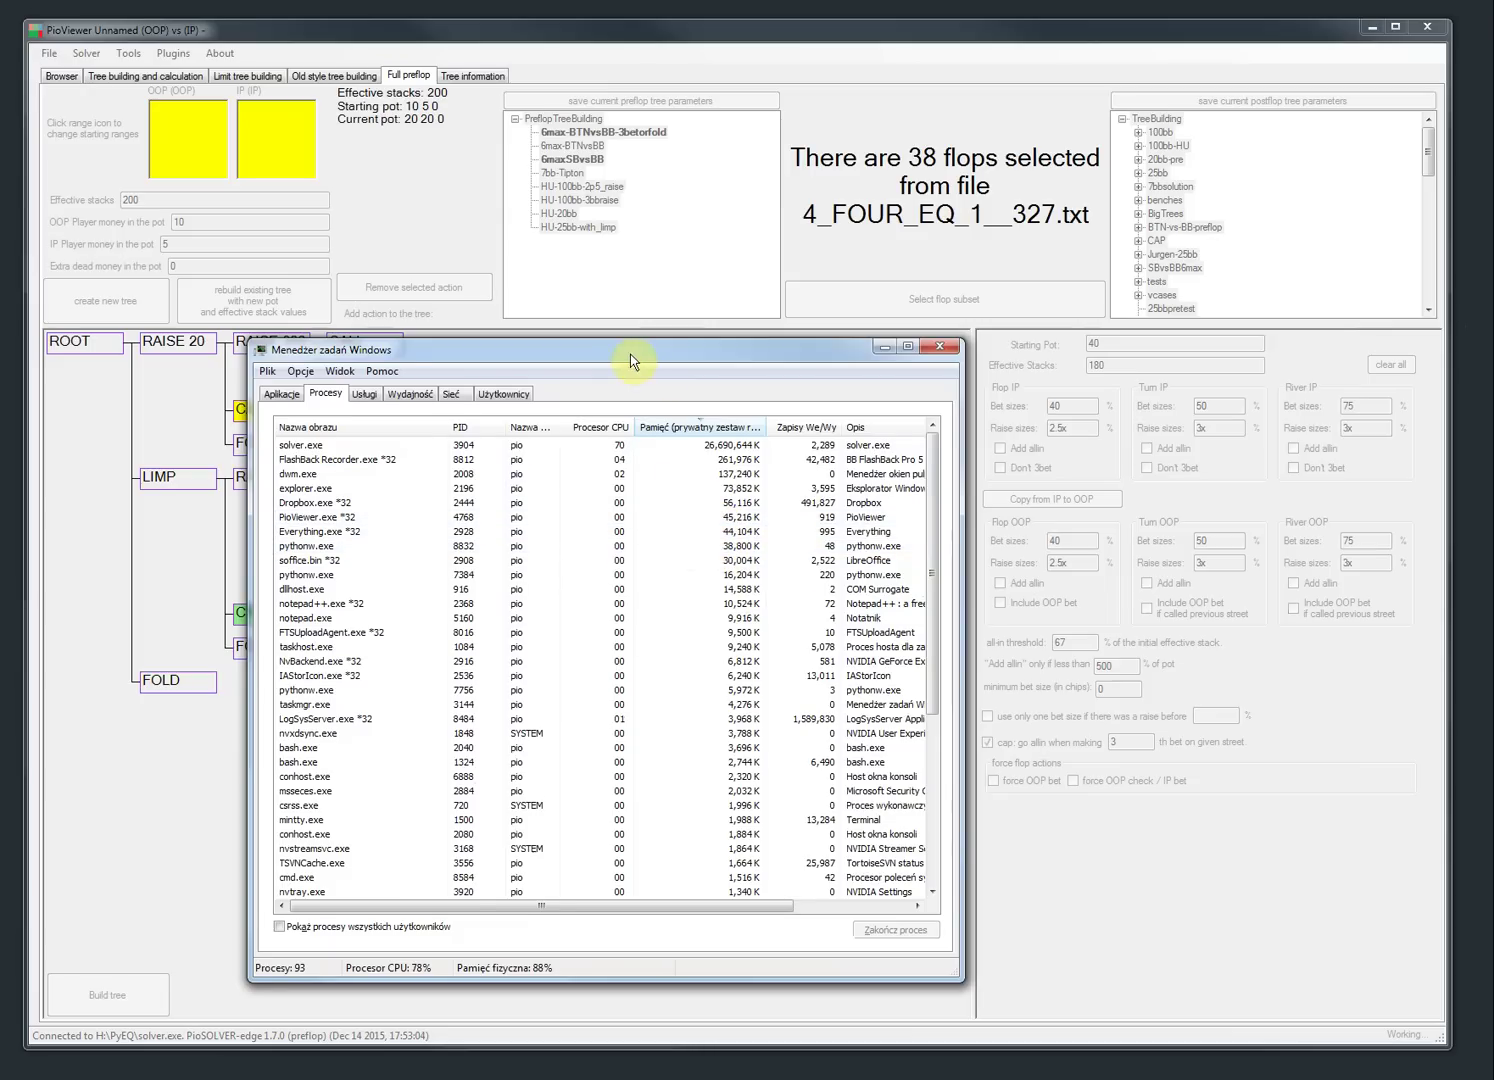
drag(617, 357, 661, 362)
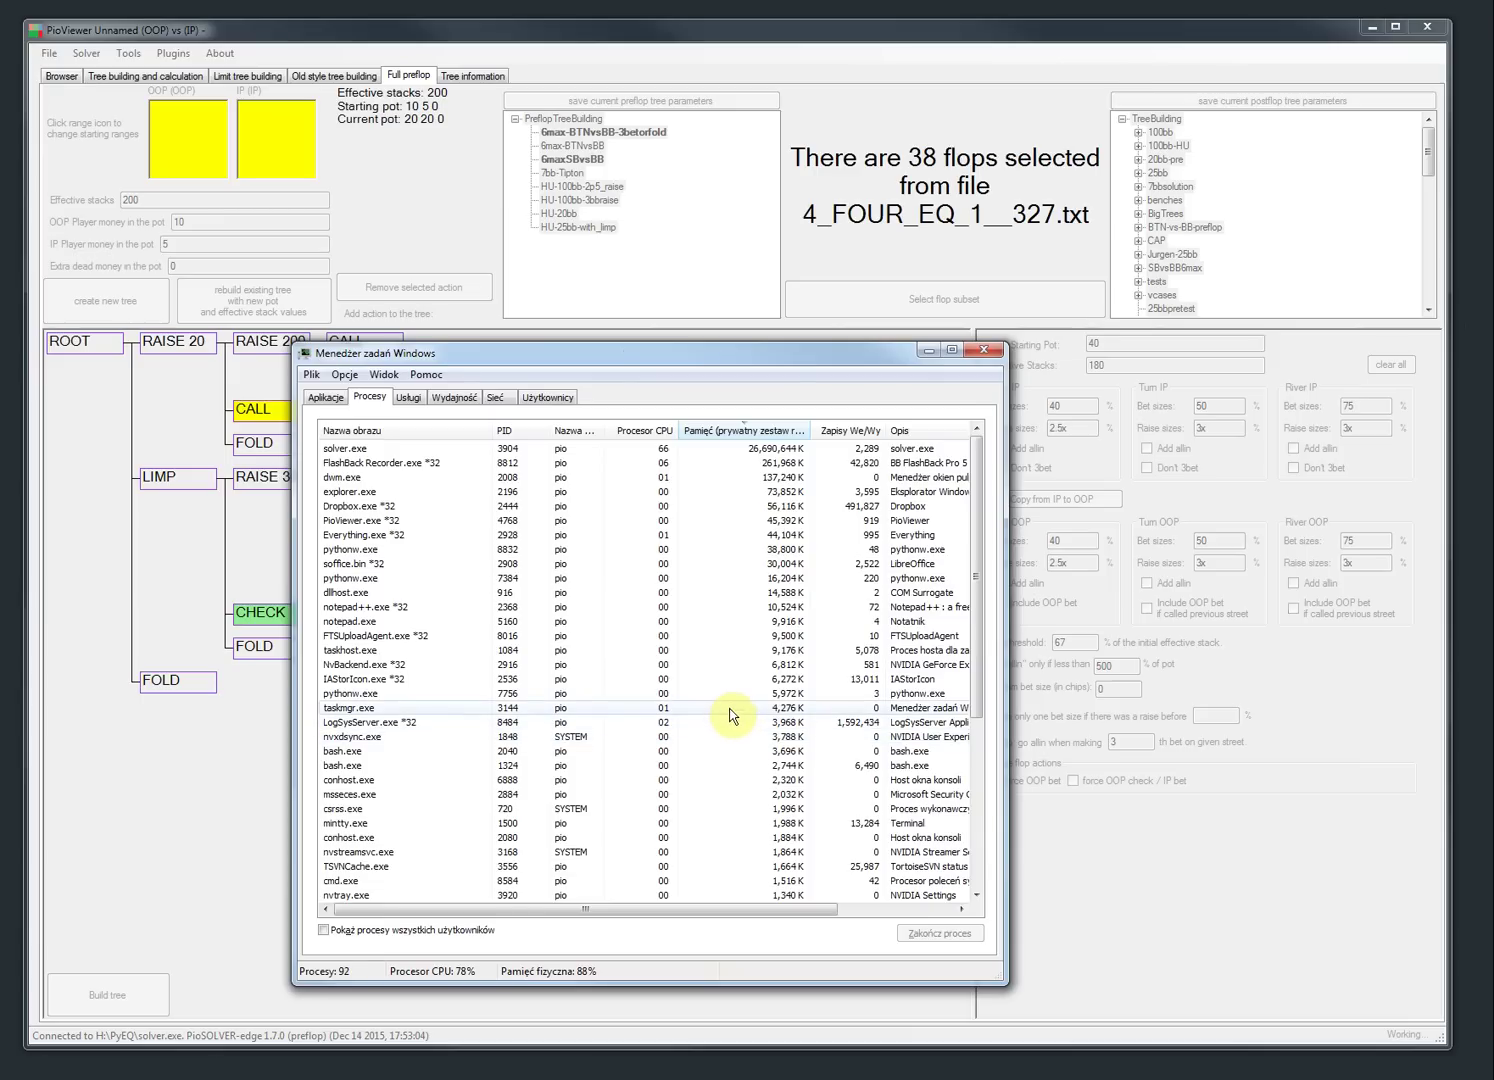
drag(708, 344, 692, 360)
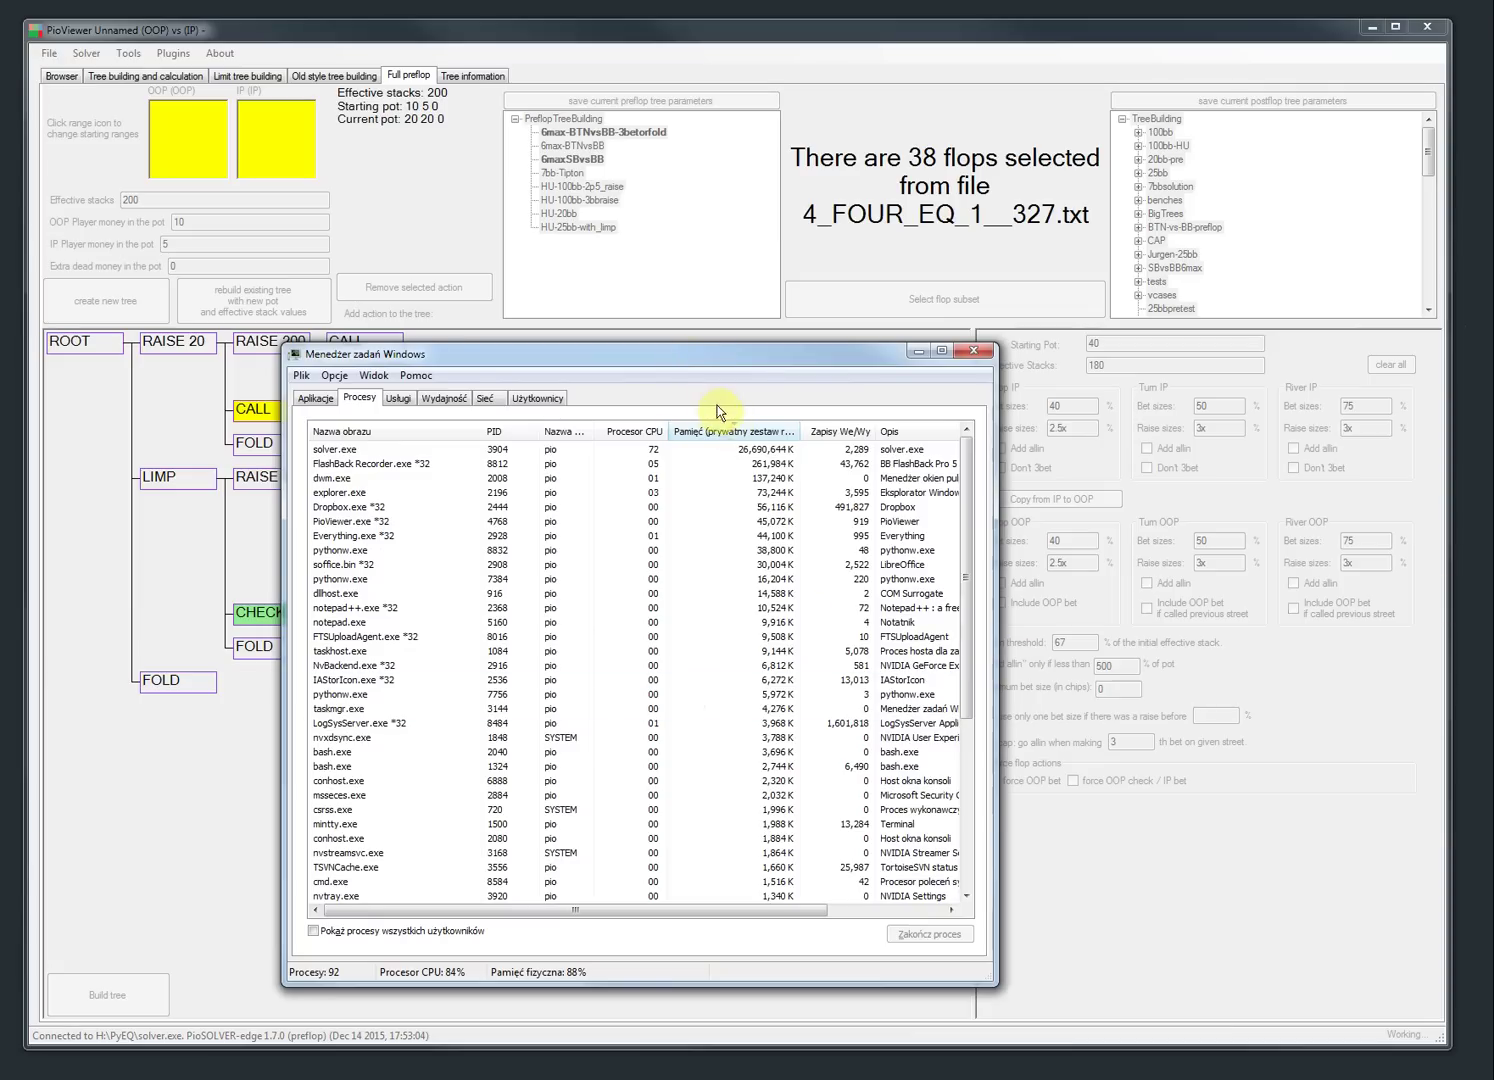
drag(655, 363, 684, 364)
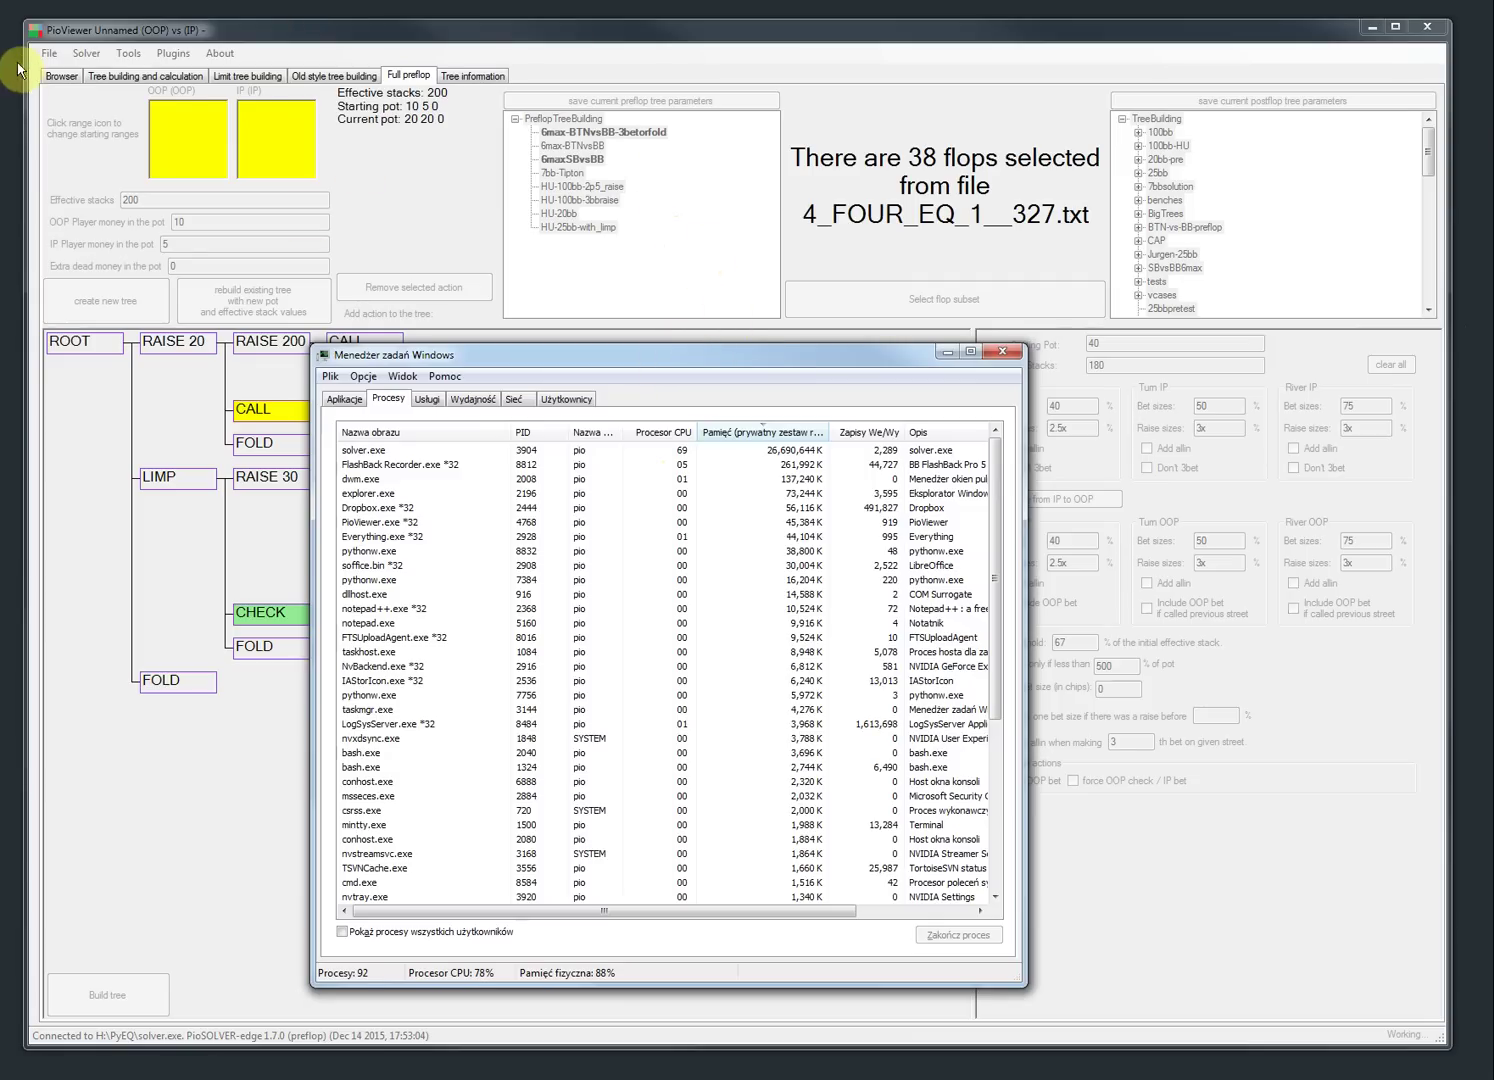
- Show the strategies in the tree browser and inspect the decisions after FOLD, RAISE 20 and RAISE 200
click(60, 88)
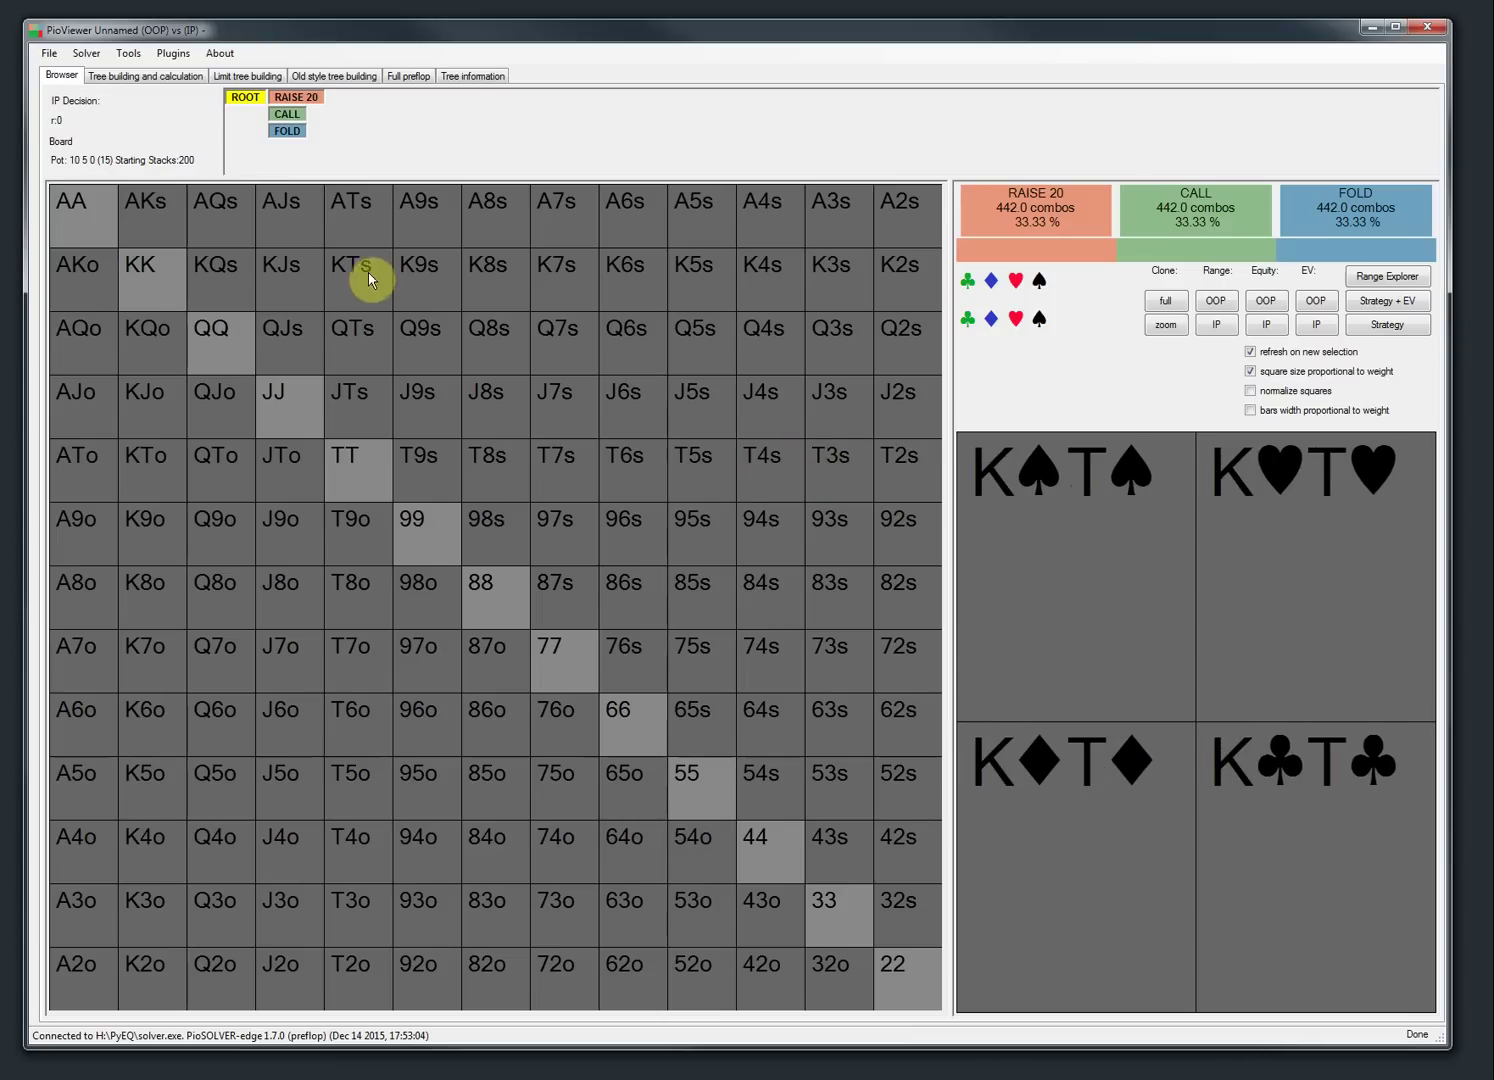
click(1387, 324)
click(289, 101)
click(343, 99)
click(292, 100)
click(241, 102)
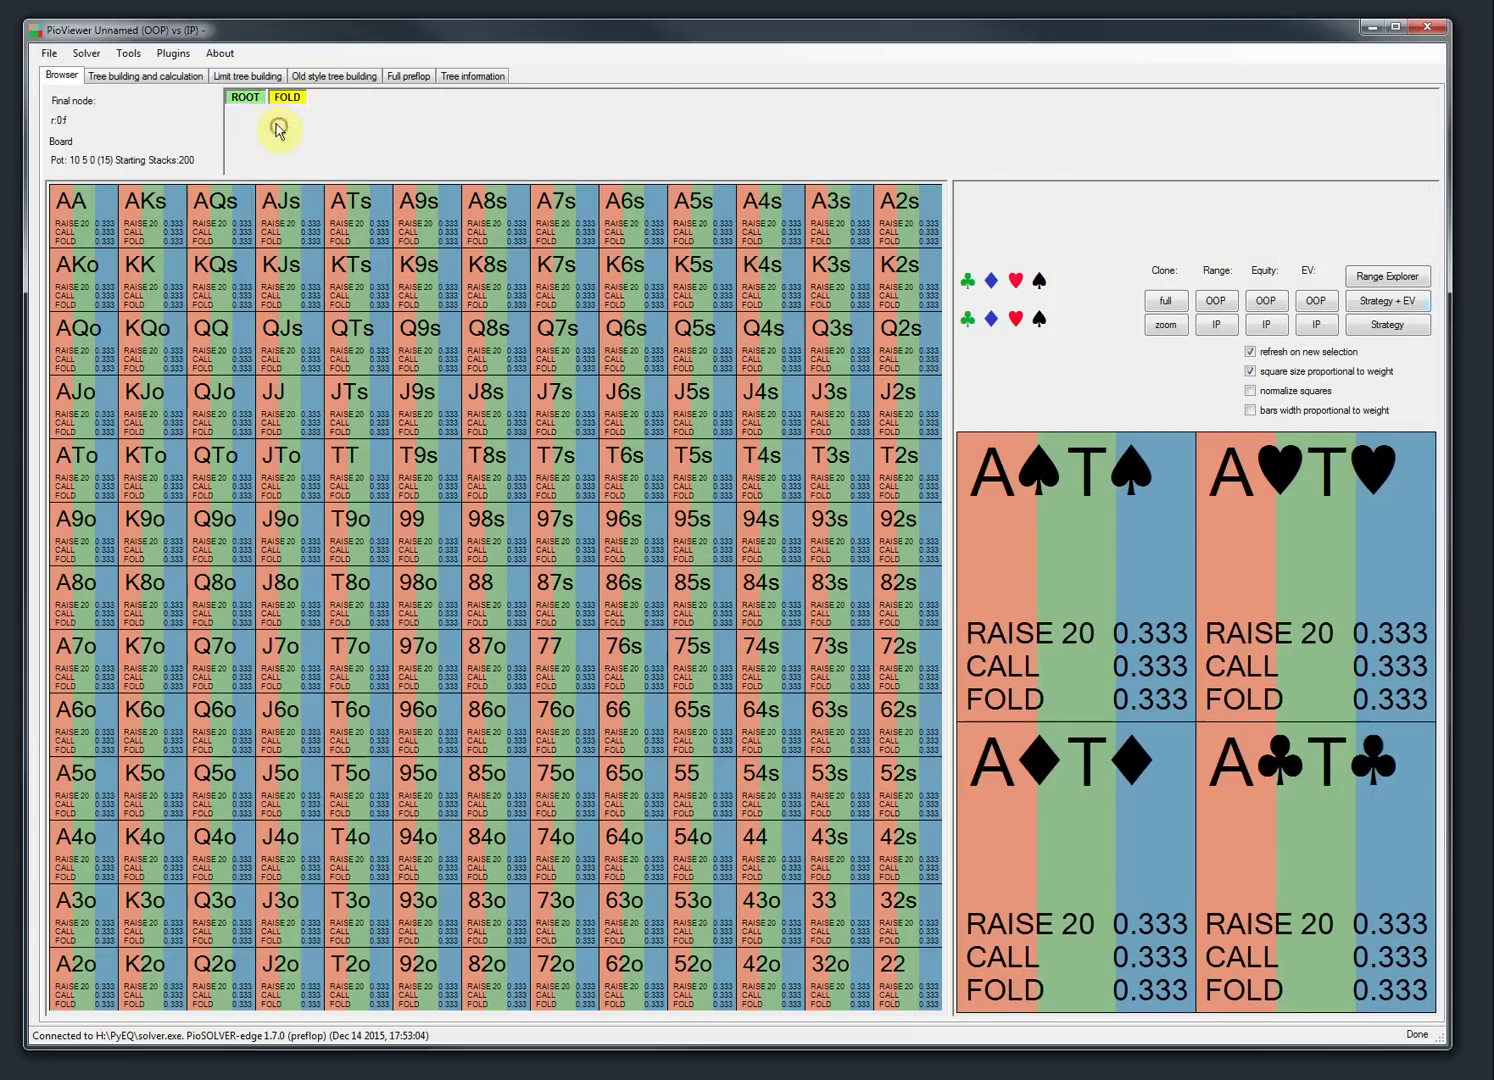
click(284, 116)
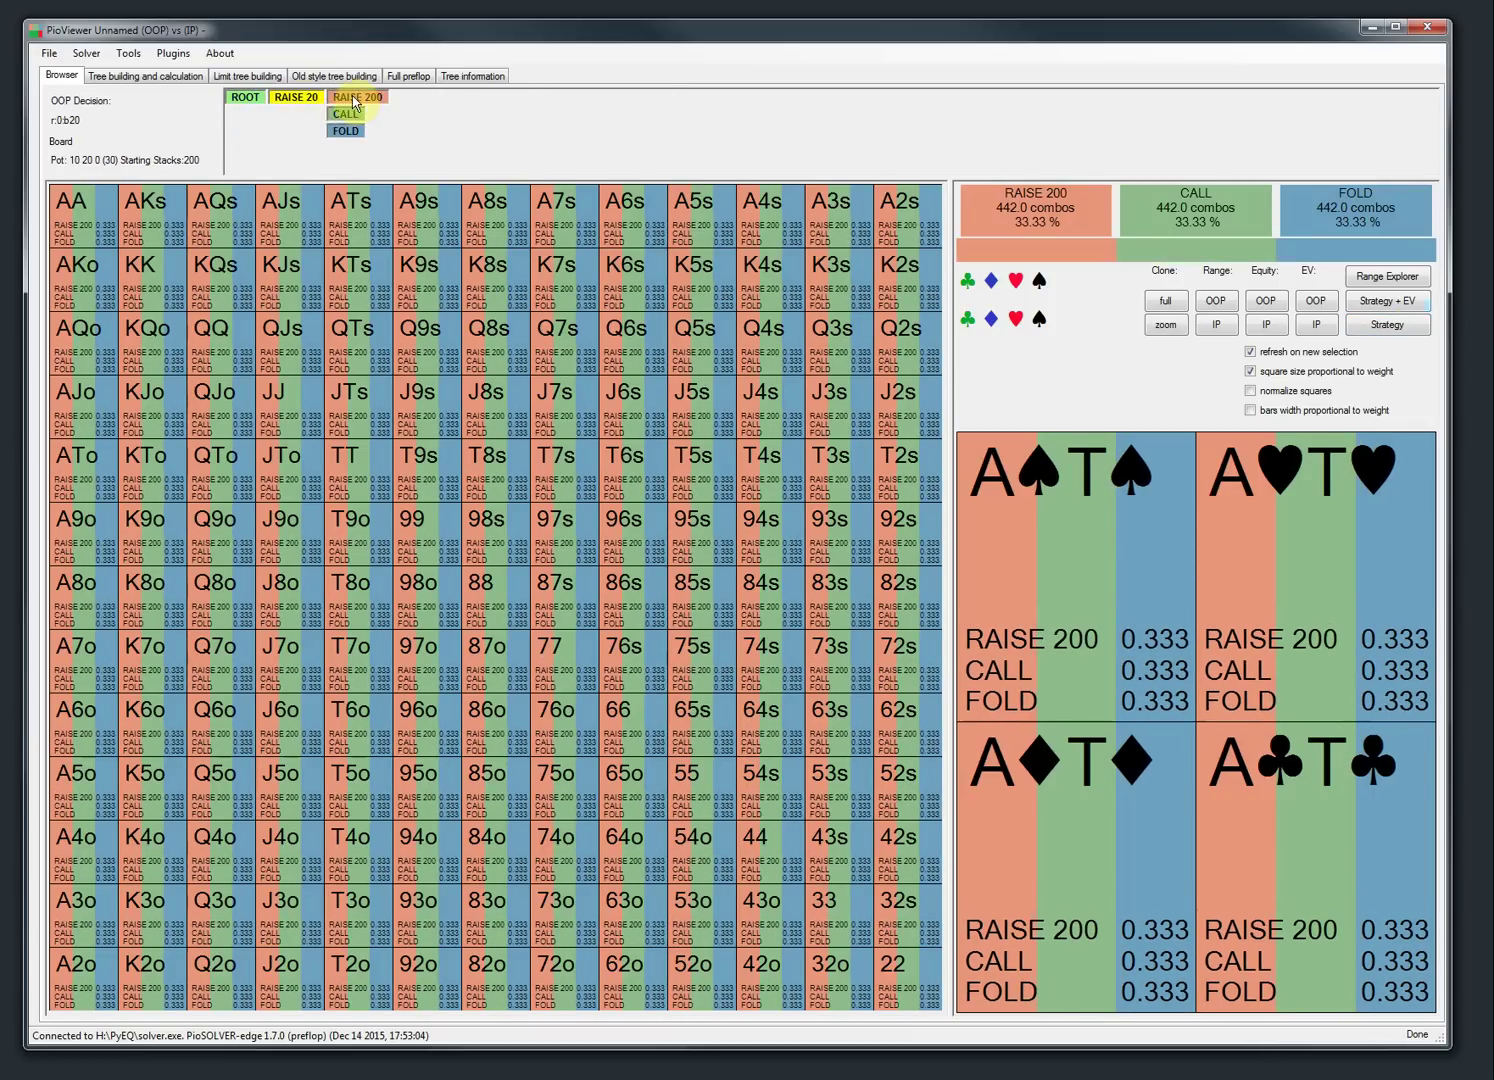
click(355, 100)
click(297, 97)
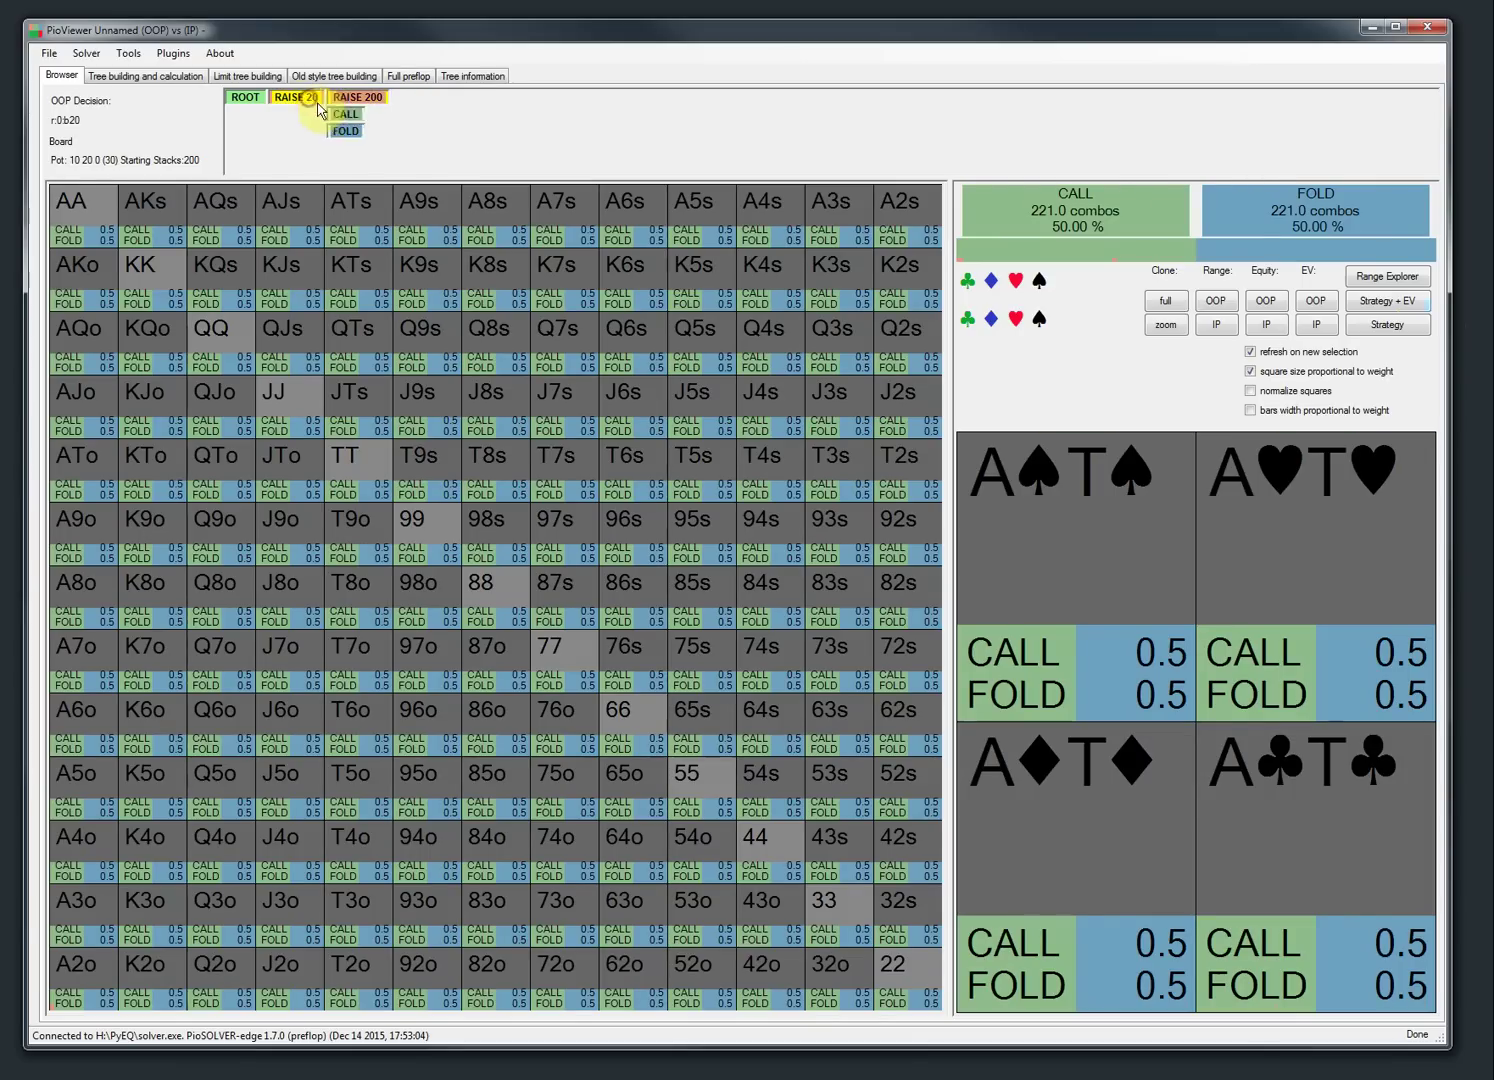
- Follow the RAISE 20, CALL line onto the 3♠4♠5♦ flop through CHECK and BET 16, and return to the root
click(344, 114)
click(420, 114)
click(408, 97)
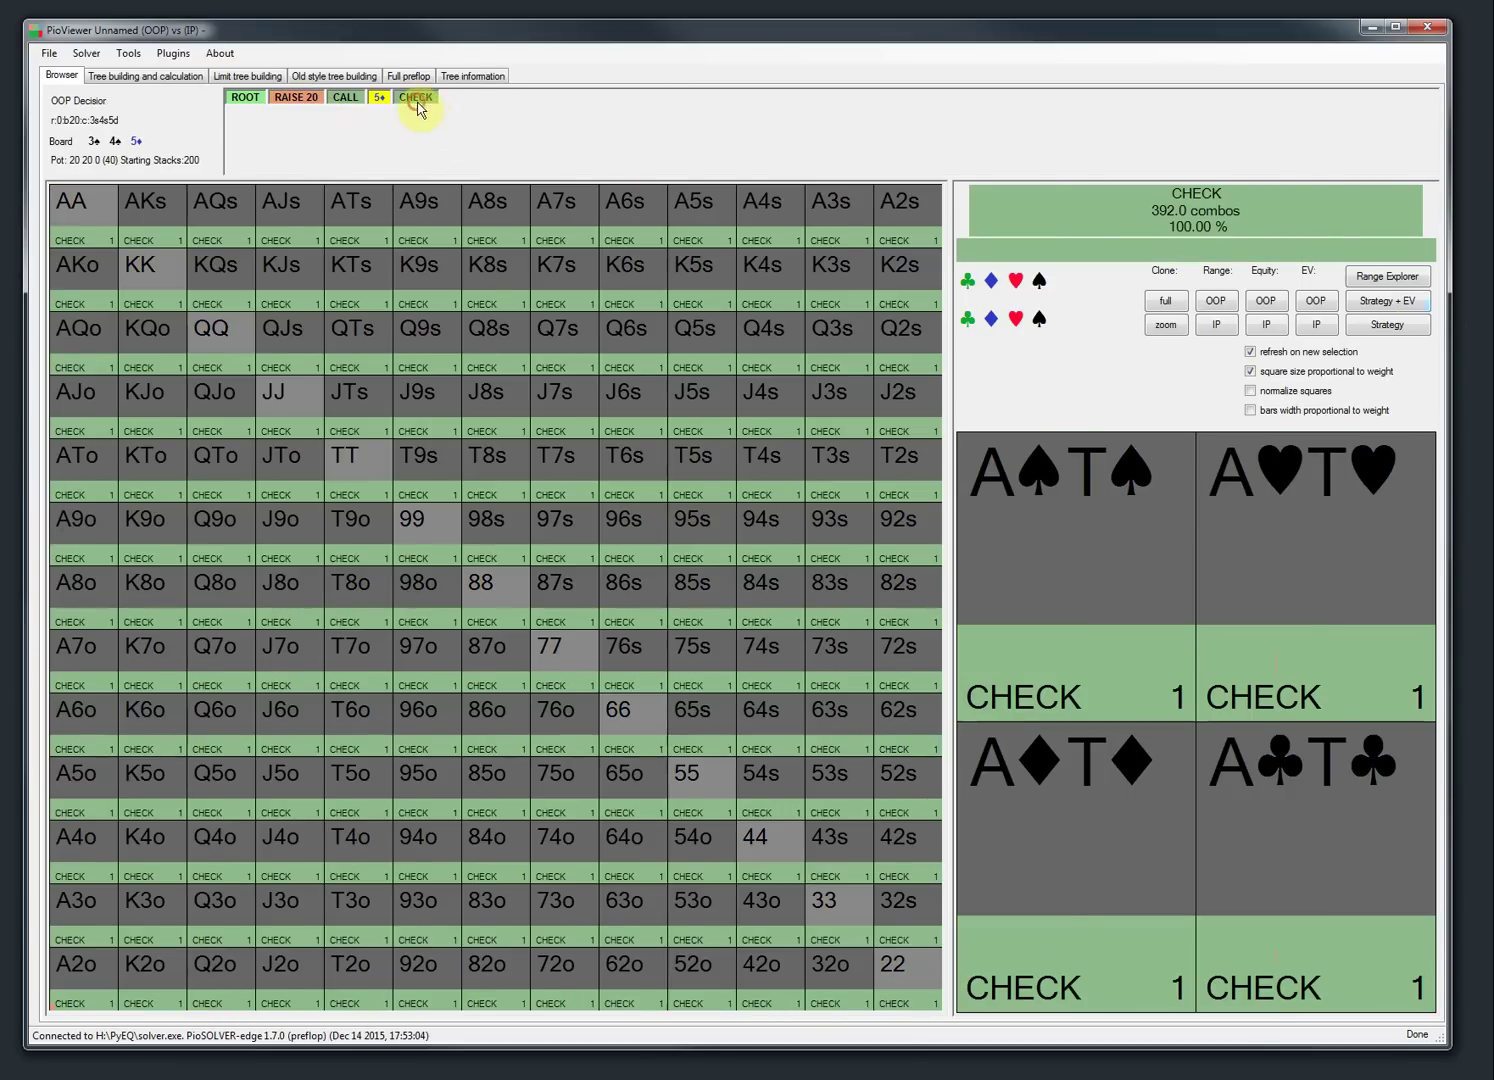
click(464, 97)
click(245, 97)
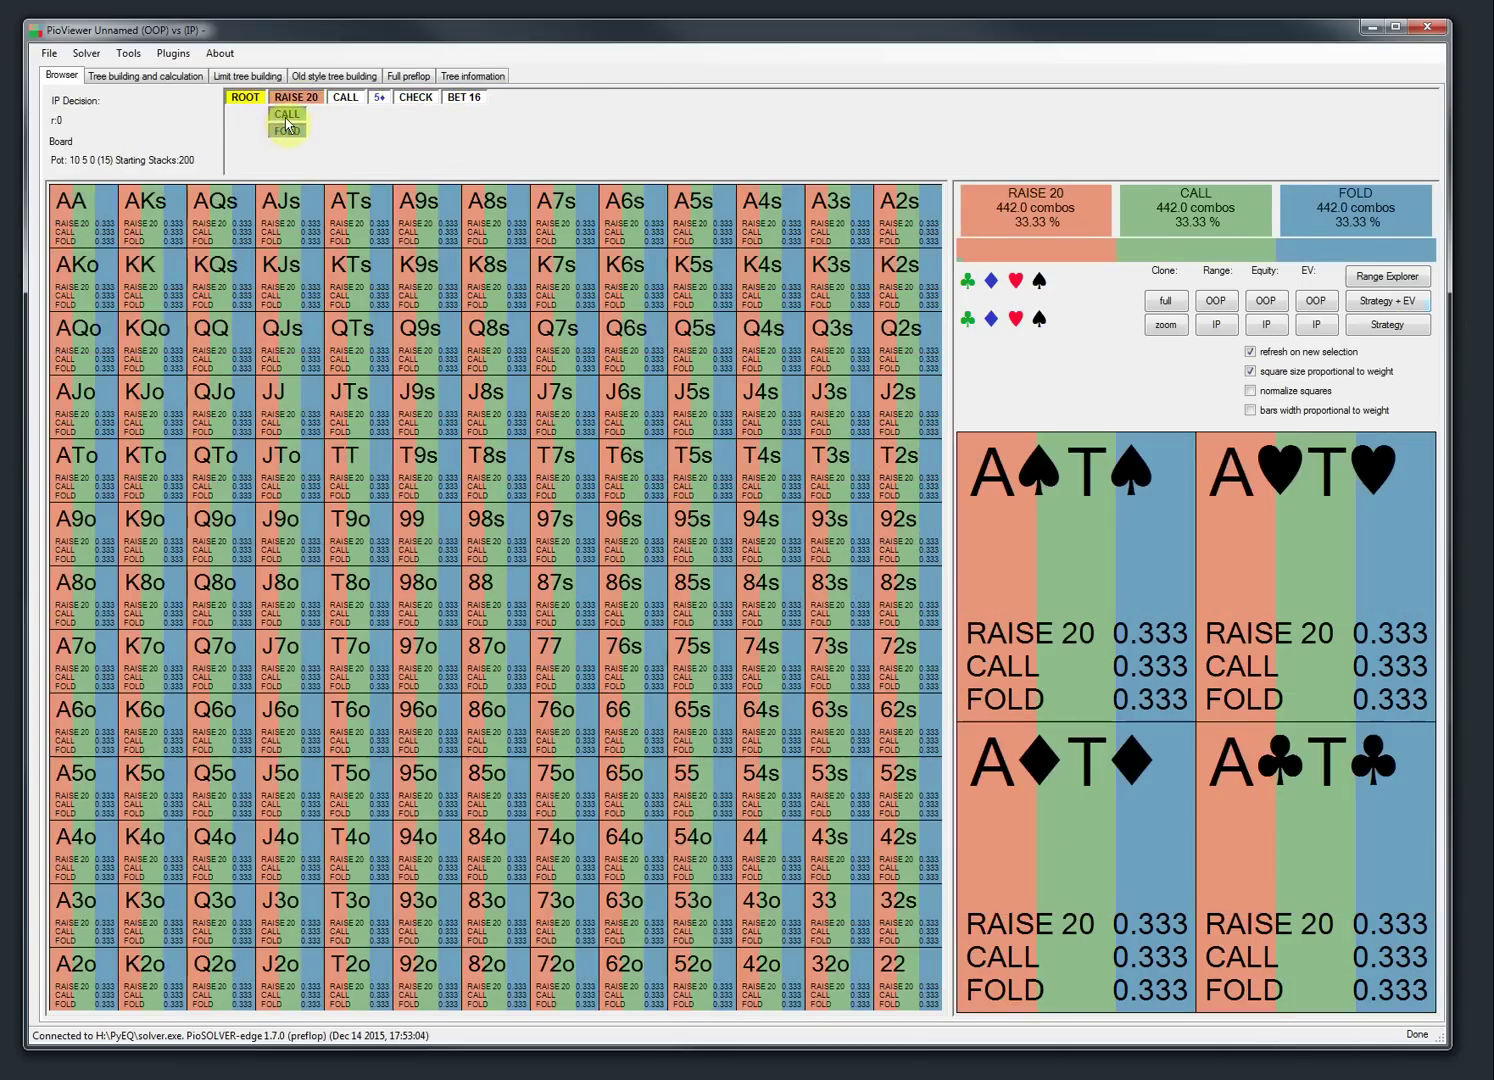
- Inspect the root CALL branch, follow RAISE 30 and CALL onto the T♠T♦9♣ flop, and return to the root
click(287, 114)
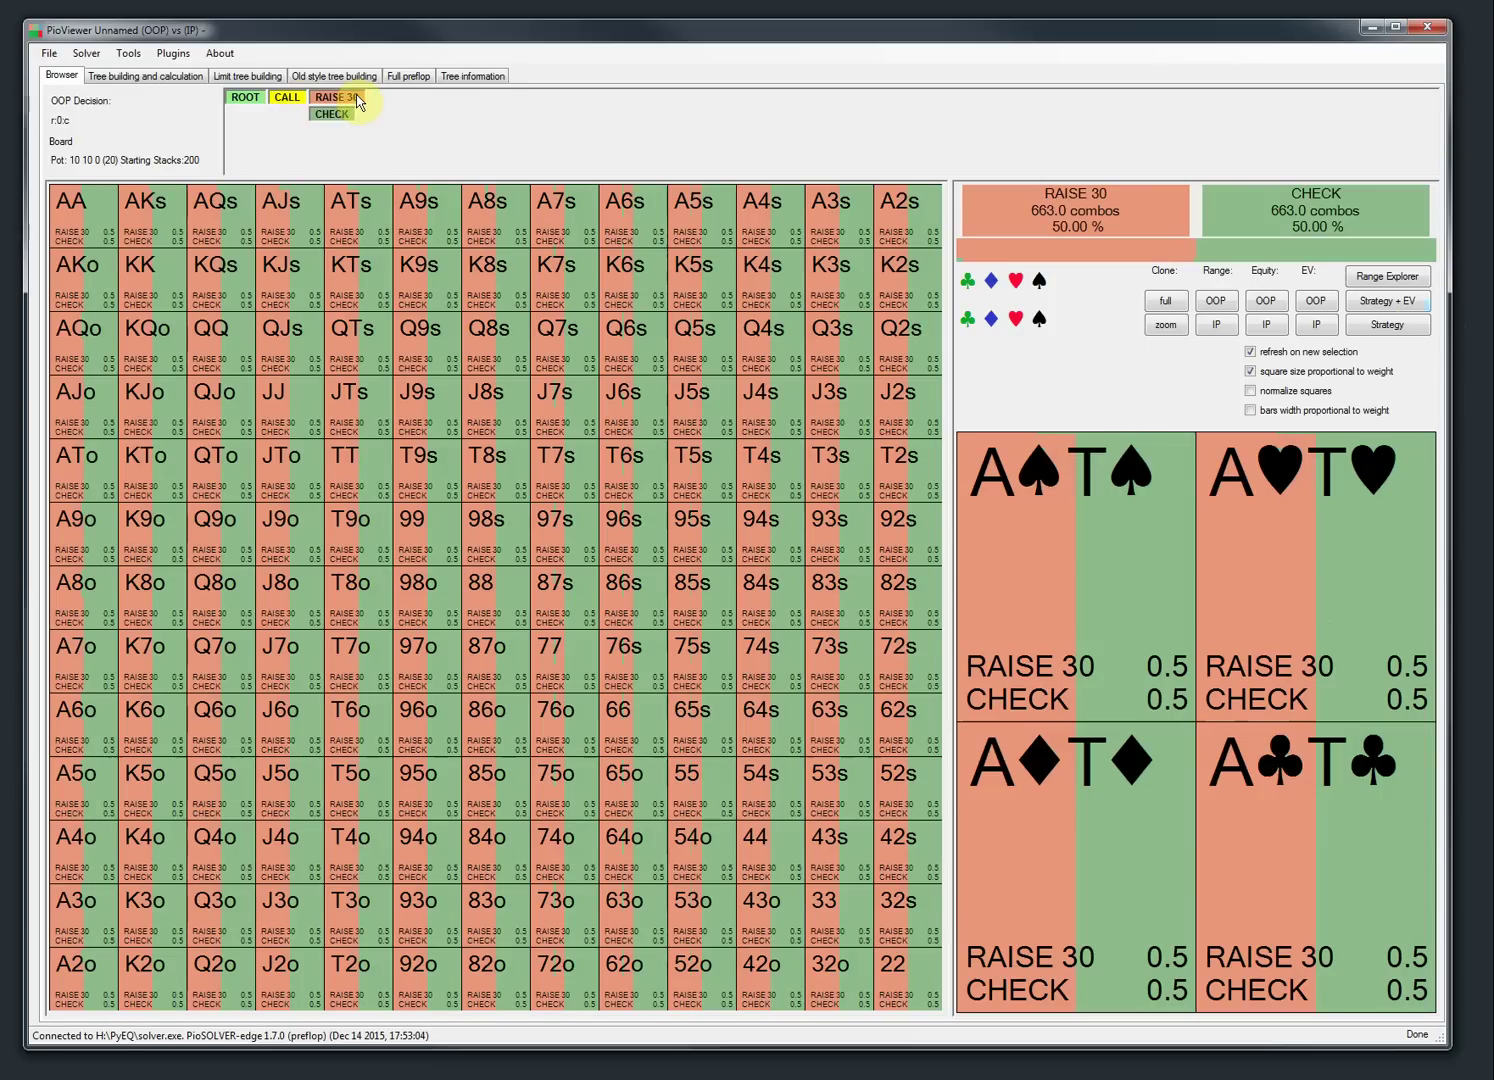
click(341, 115)
click(297, 99)
click(326, 113)
click(386, 98)
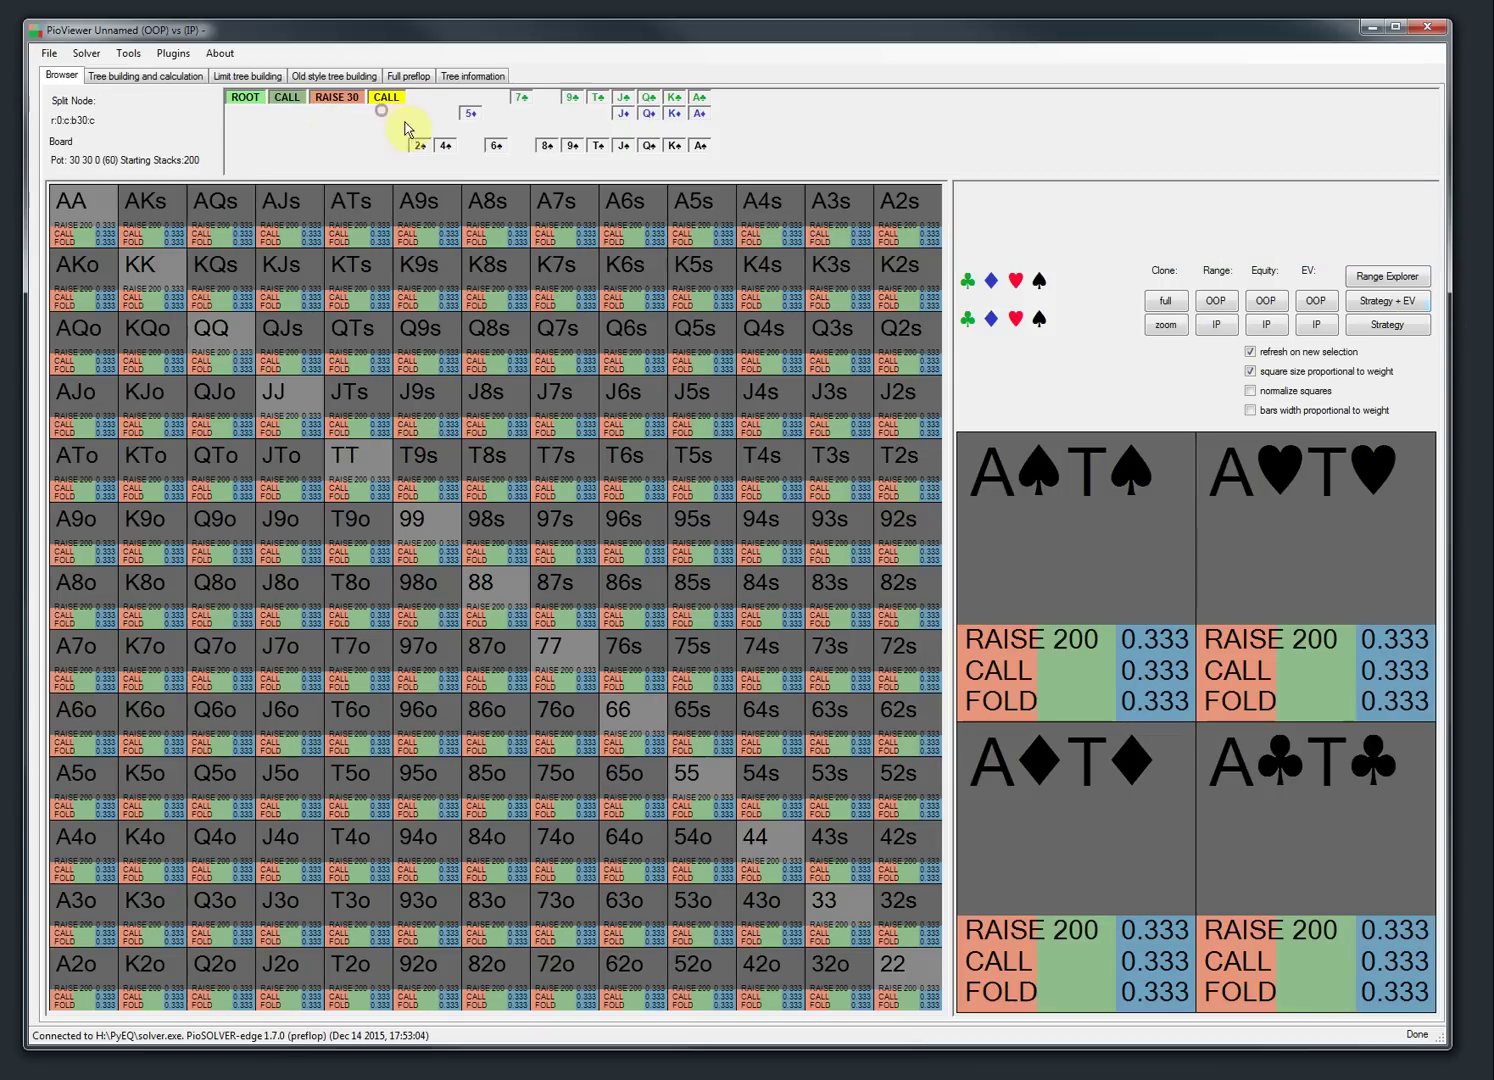
click(575, 98)
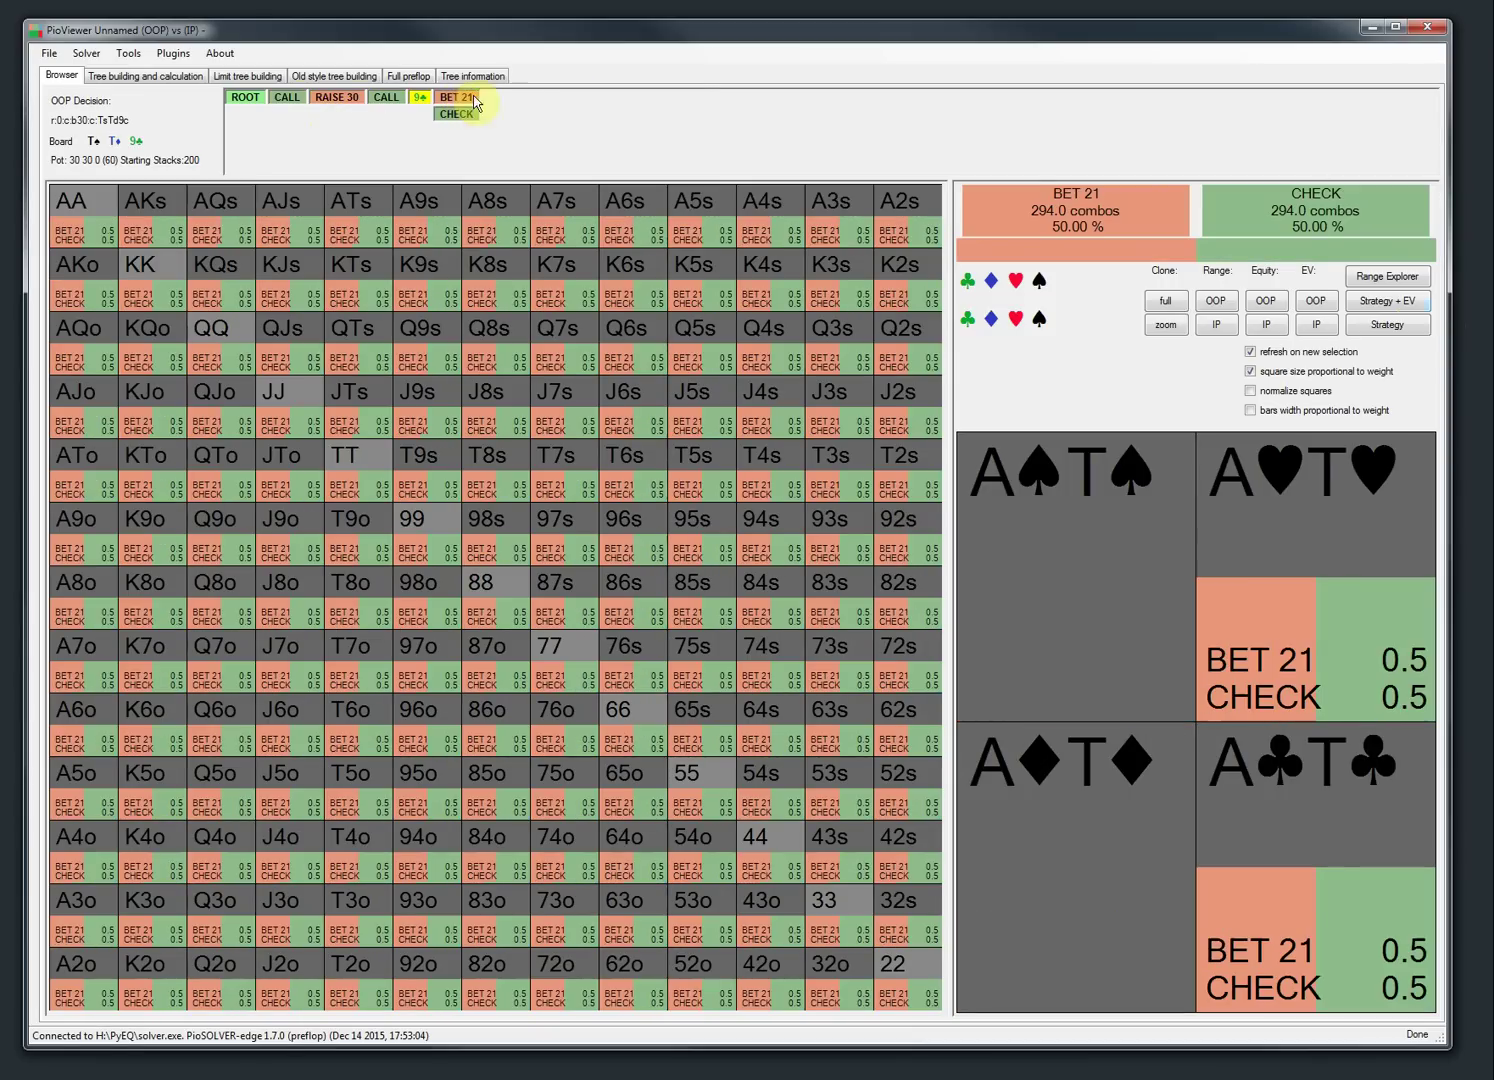
click(245, 97)
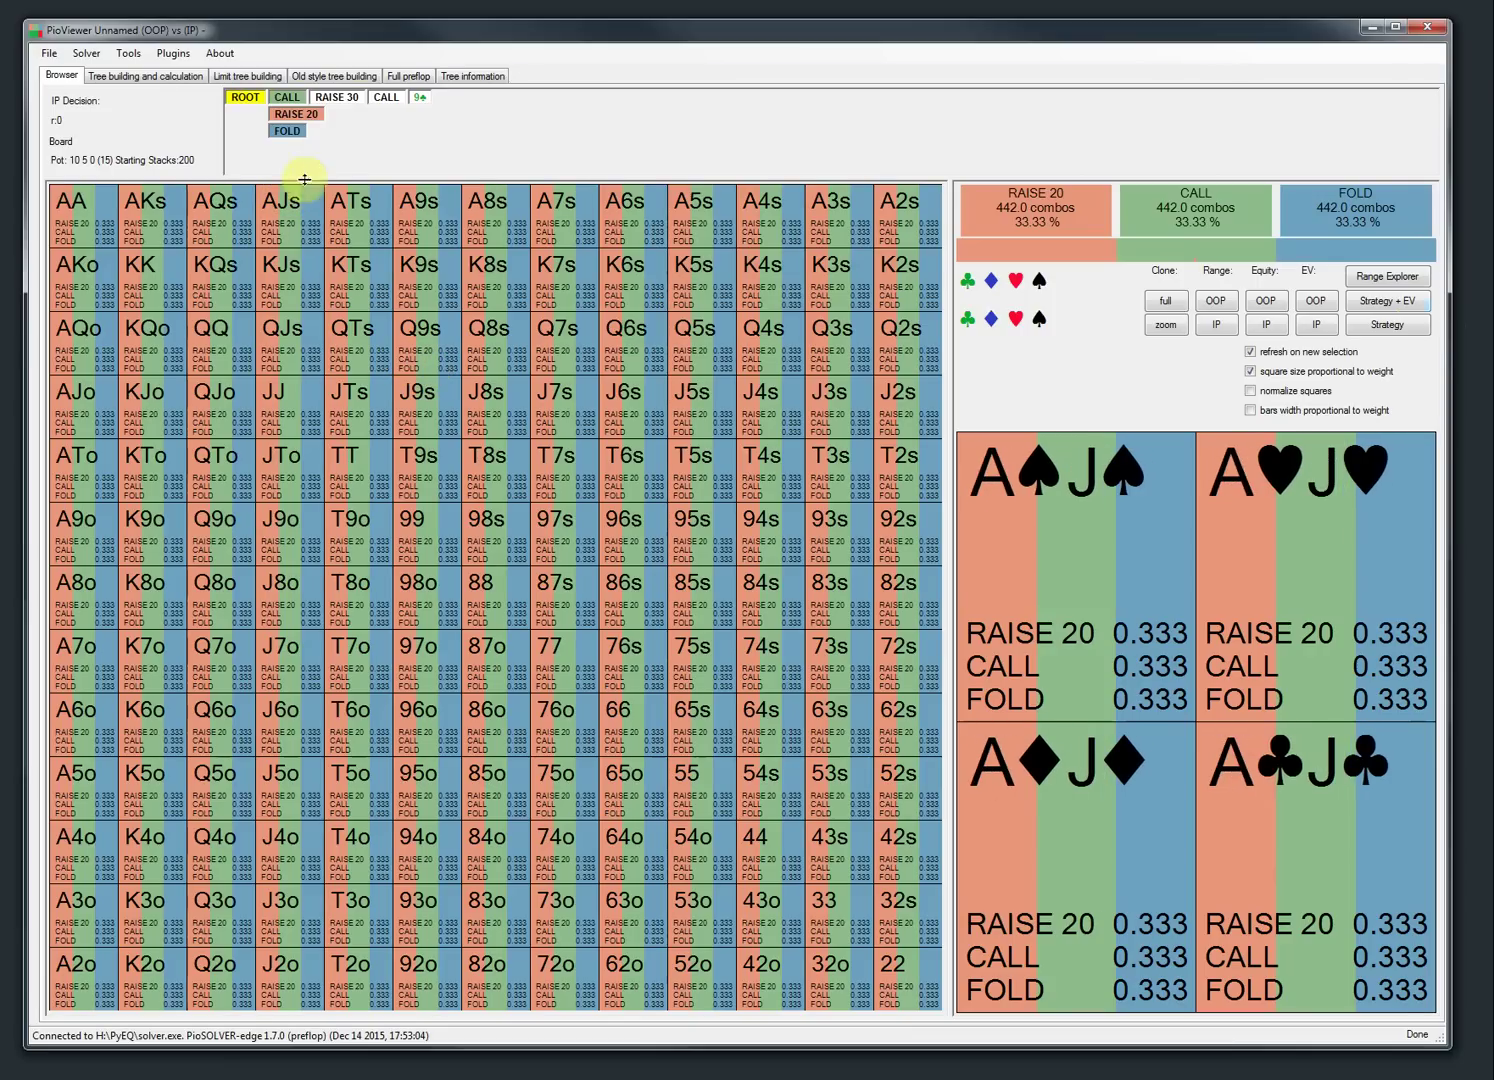
- Review the calculation page, the browser grid and the full preflop tree, and examine the available tree-saving options
click(128, 78)
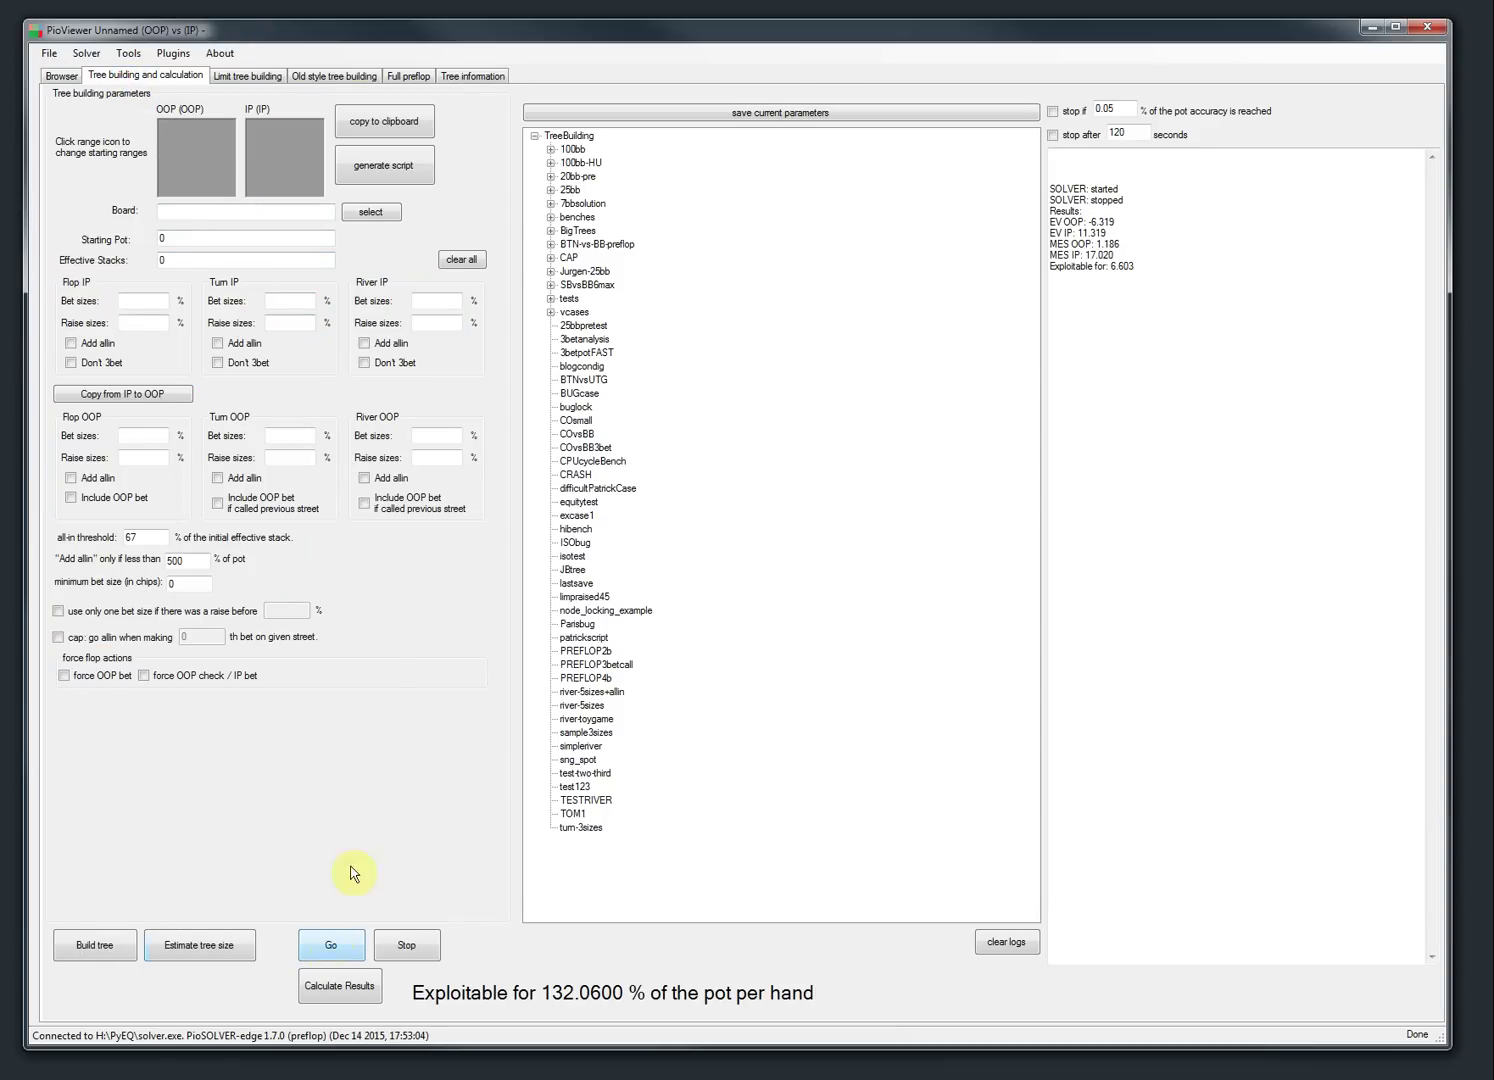
click(61, 76)
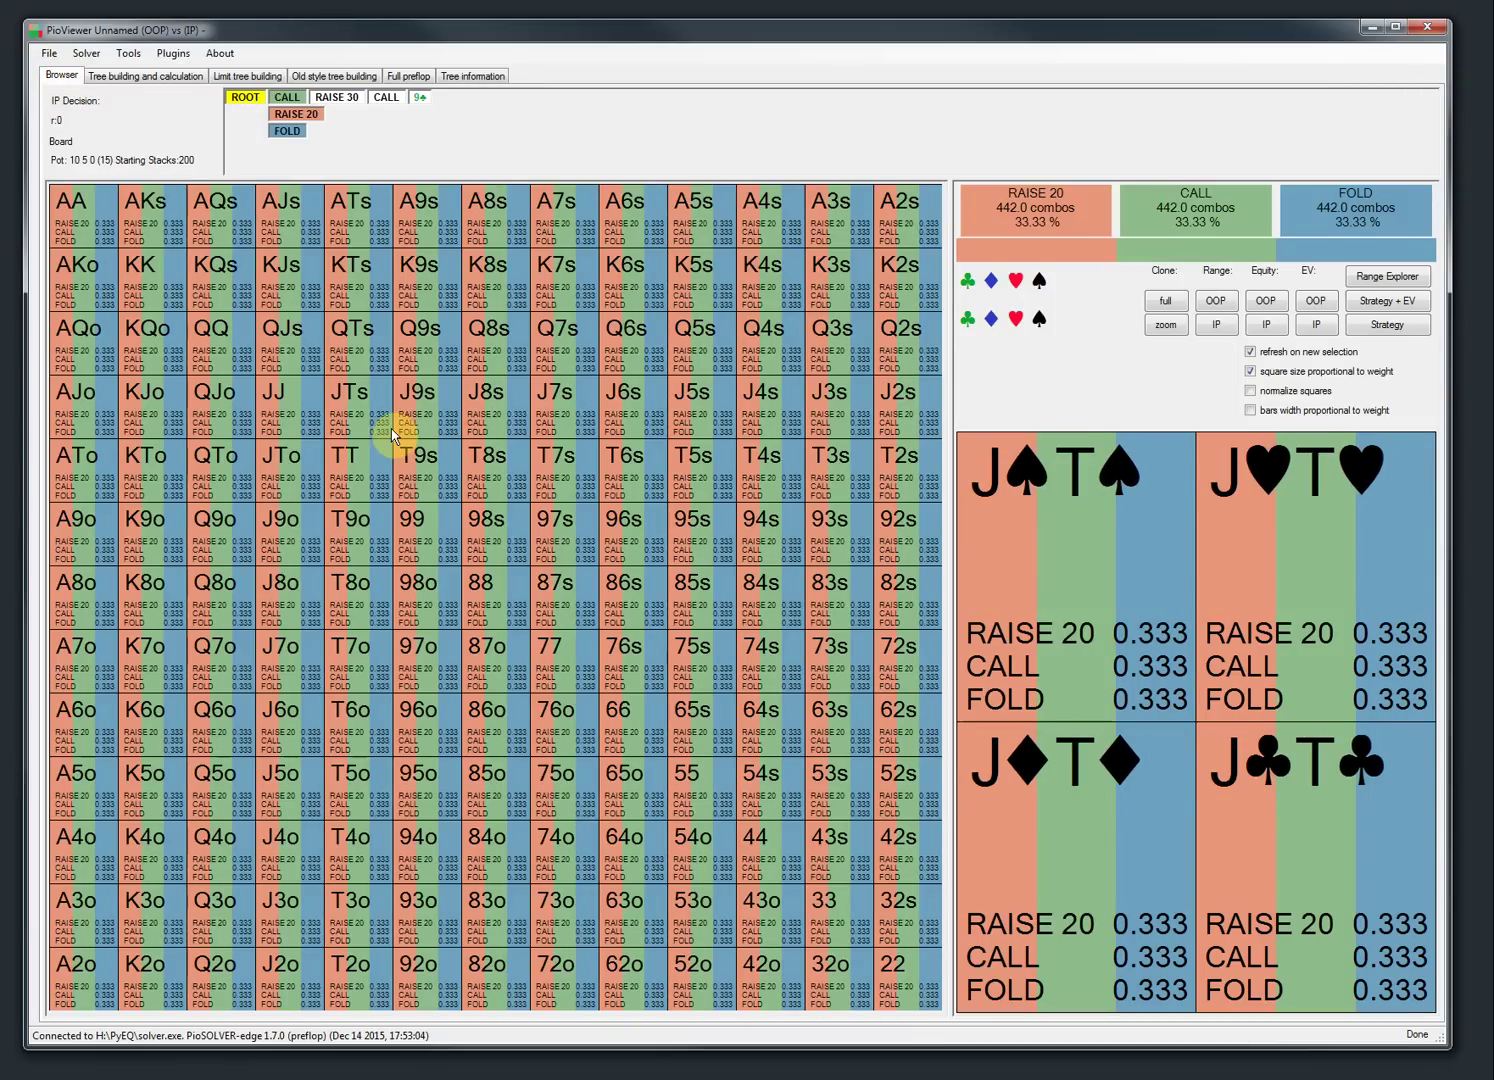
click(403, 76)
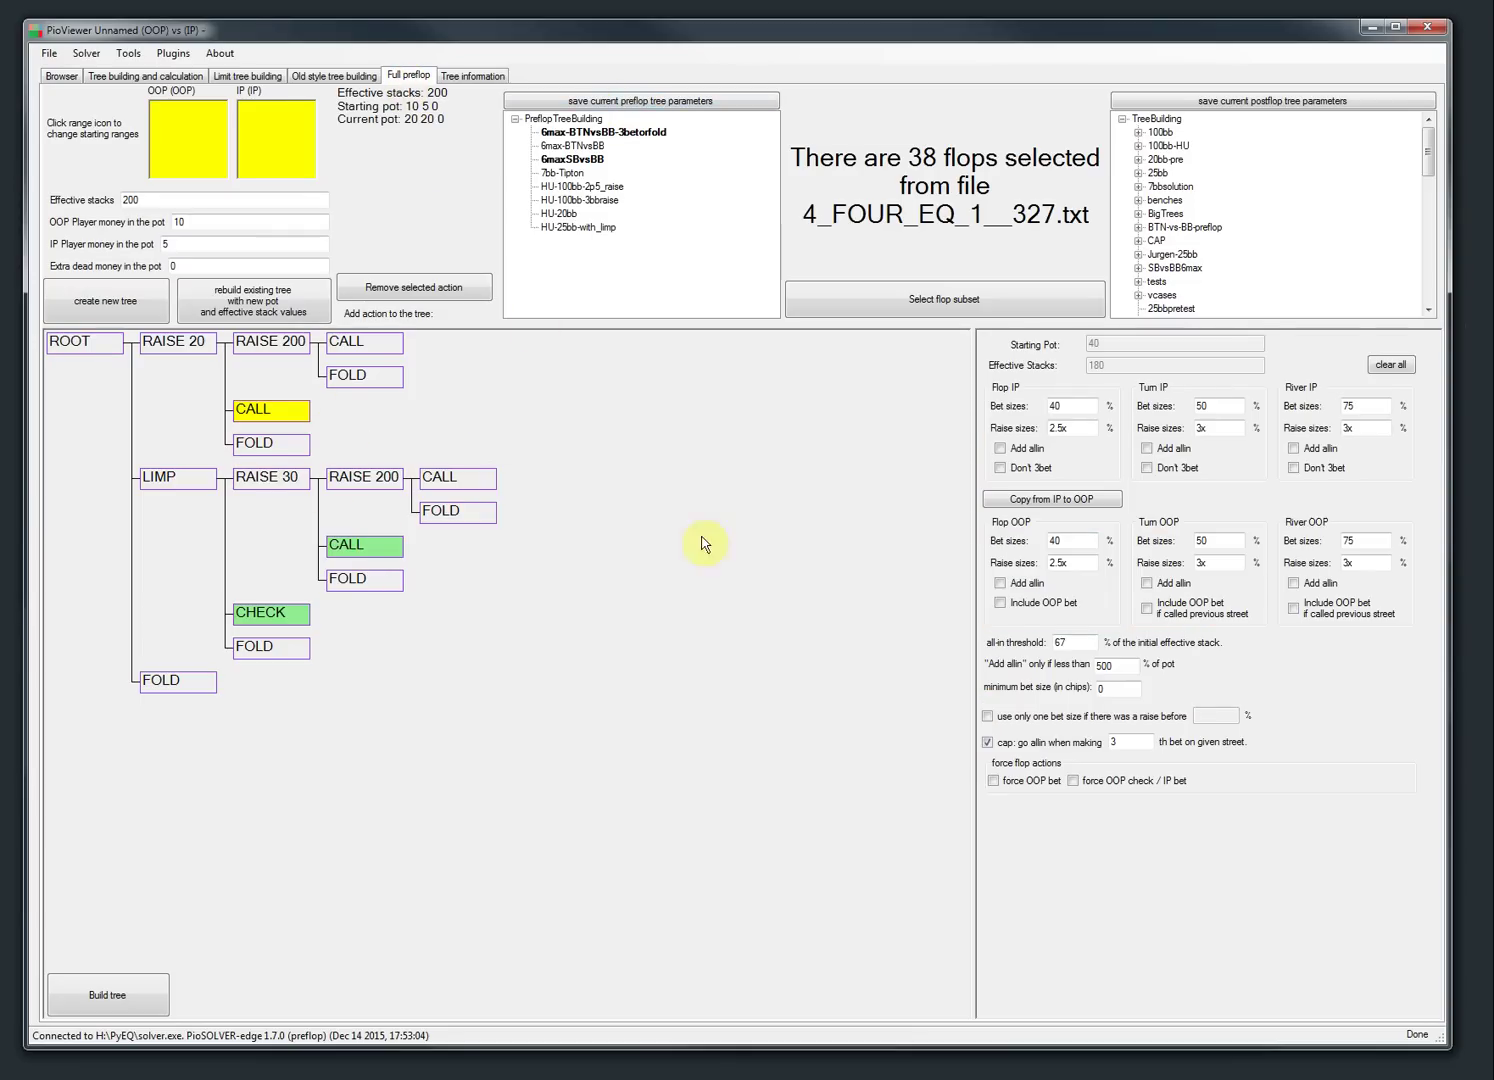
click(47, 54)
click(50, 57)
click(51, 59)
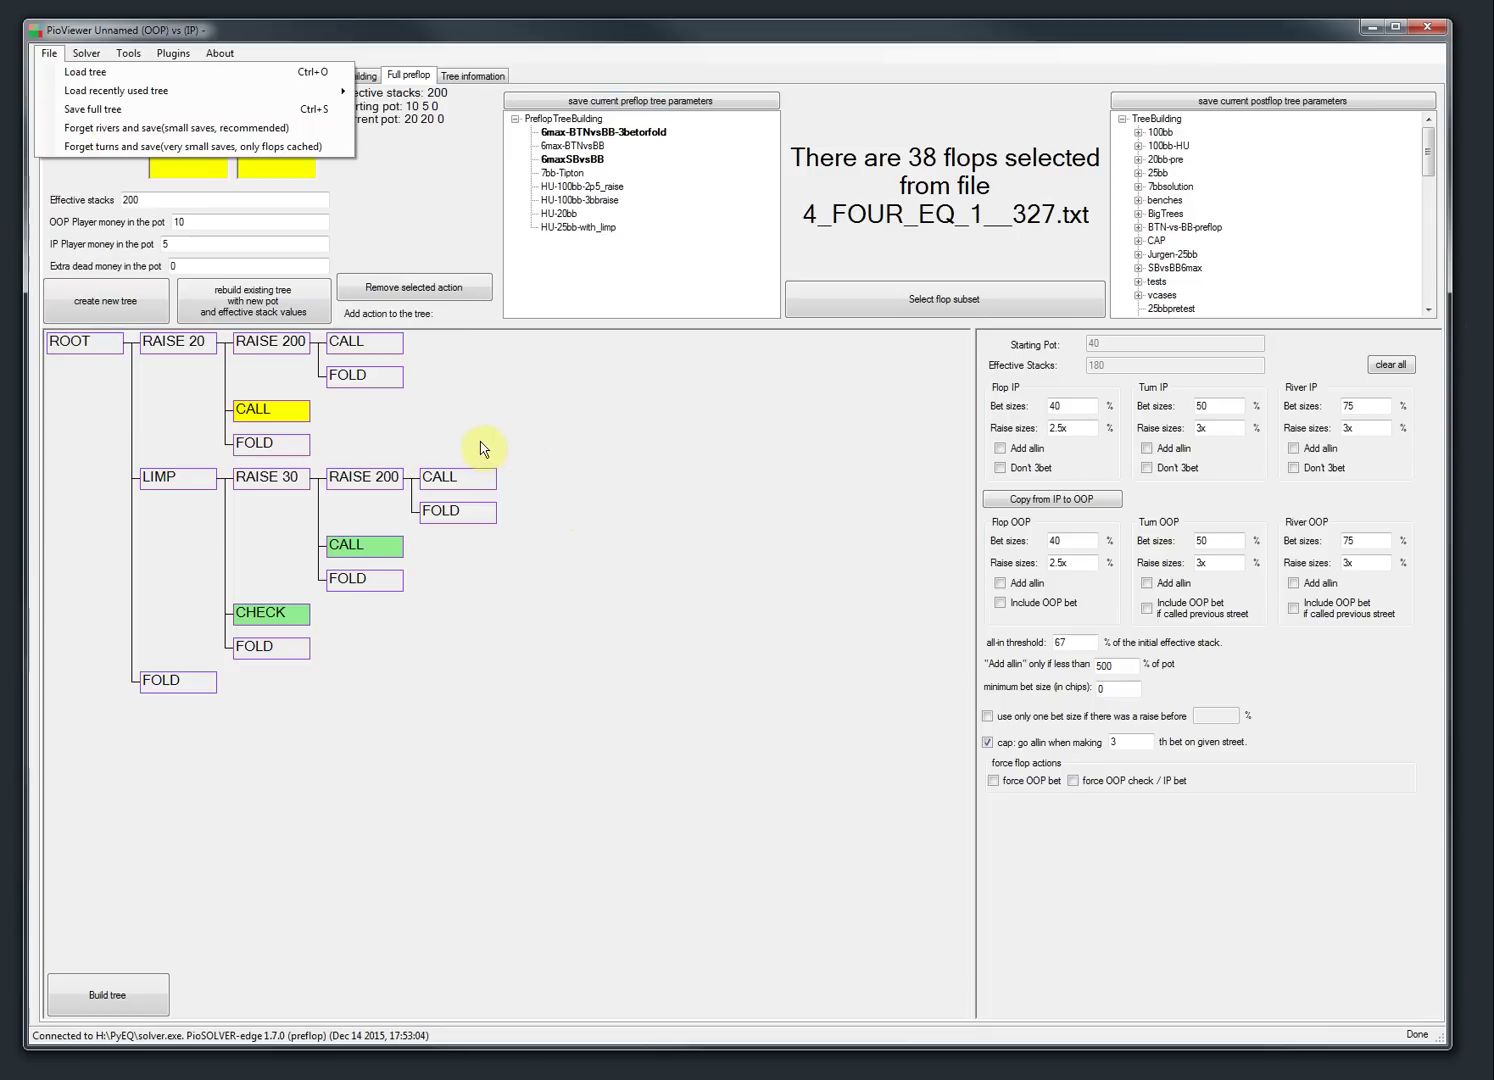
click(483, 400)
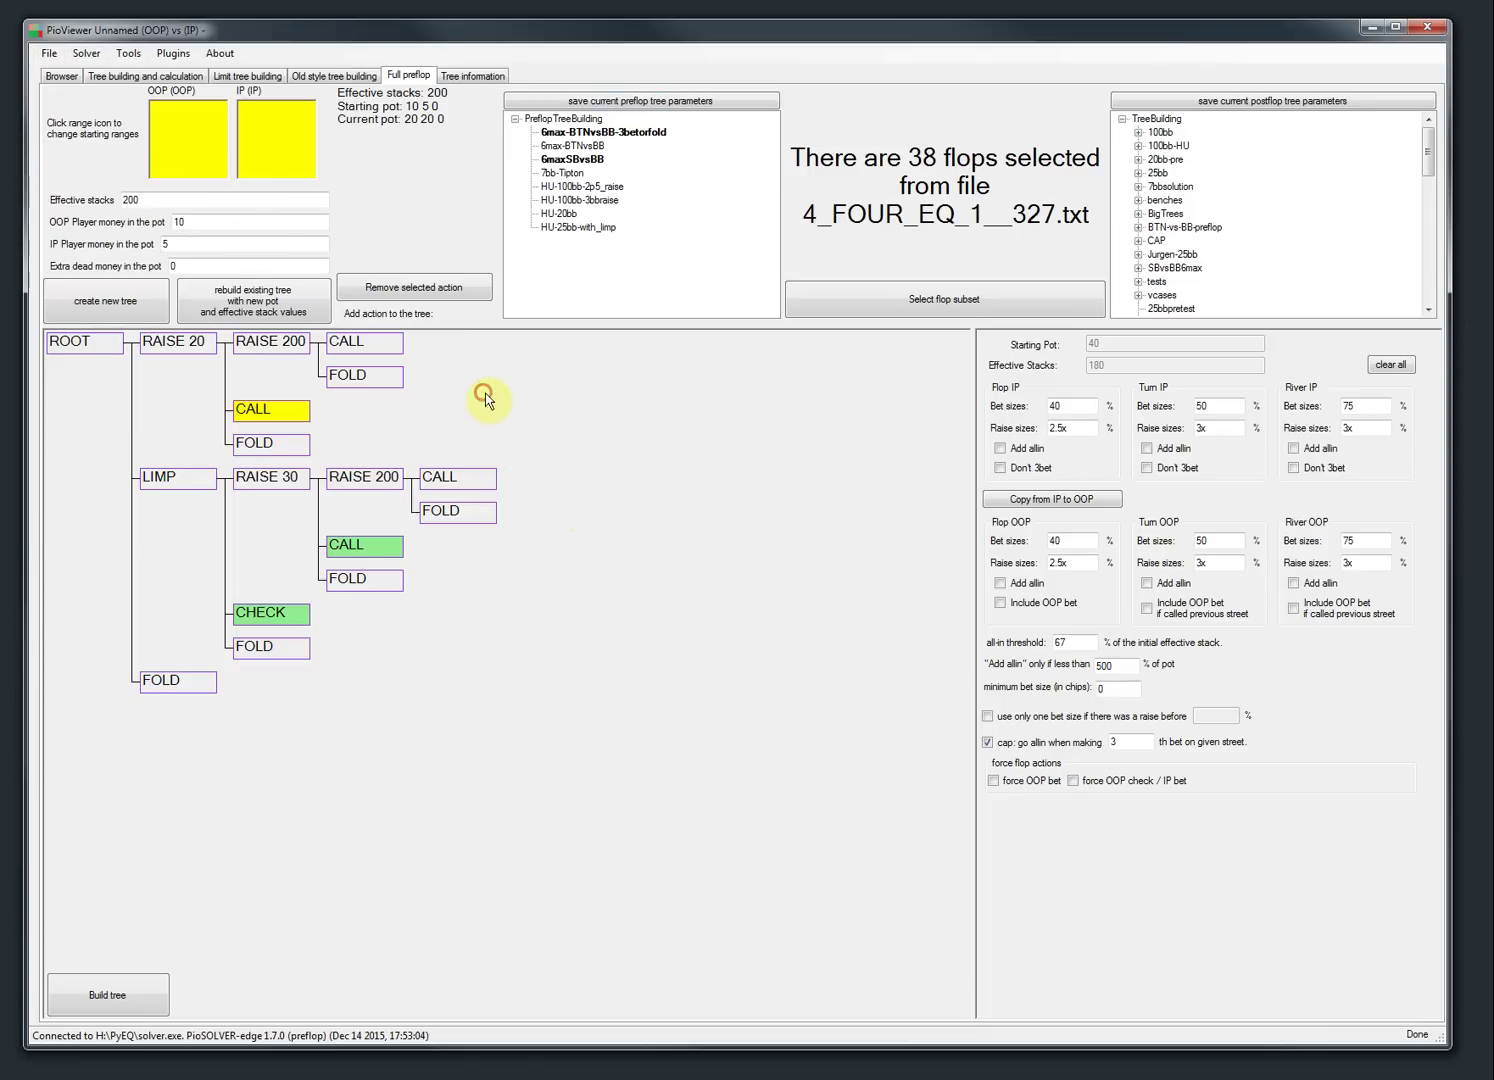
- Load the saved tree 7bb-60flops-SMALL.cfr from H:\PyEQ\preflop-saves and check the solver's memory use in Task Manager while it loads
click(44, 55)
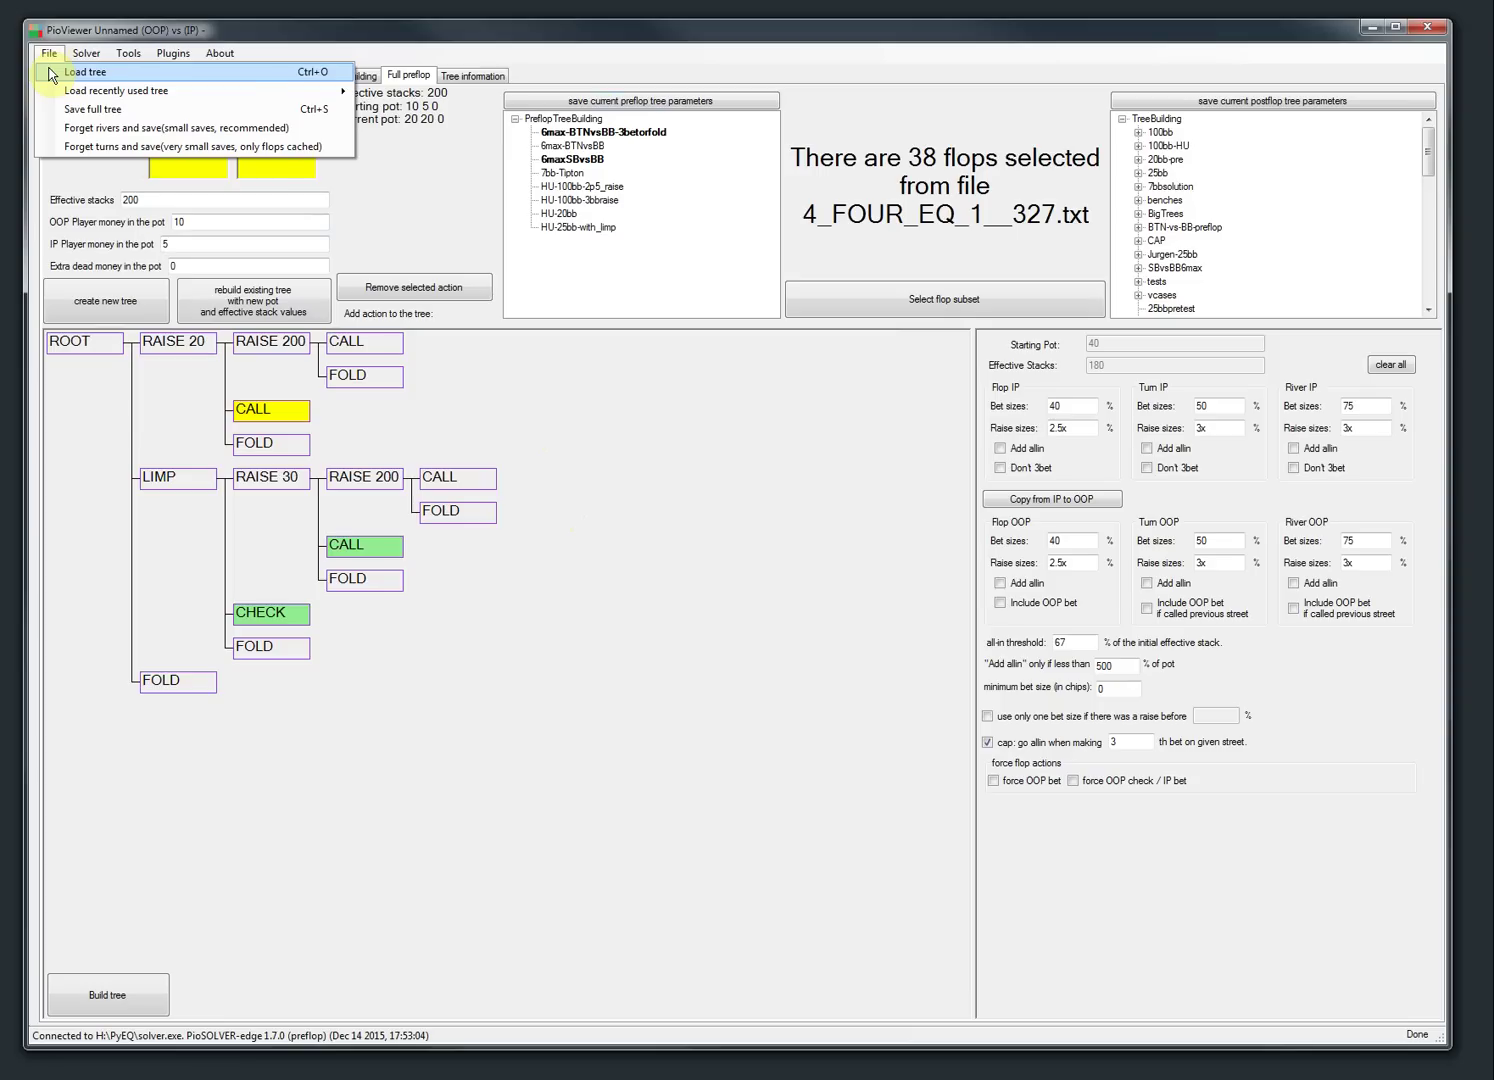
click(50, 74)
drag(437, 309, 486, 290)
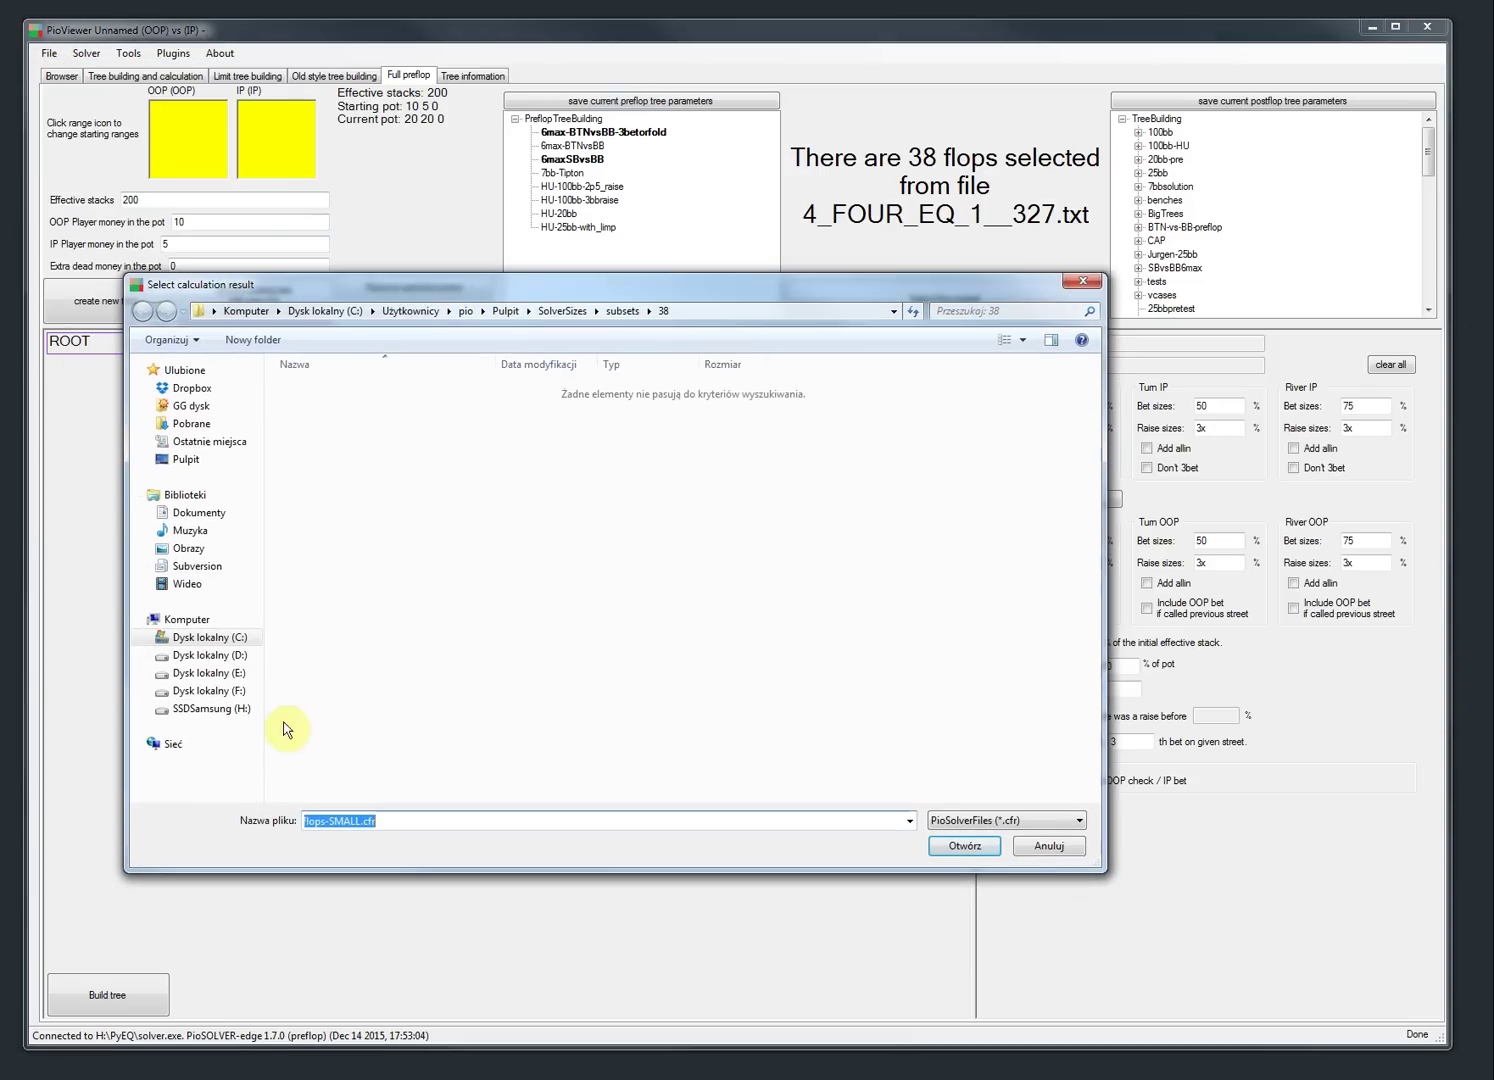
click(225, 708)
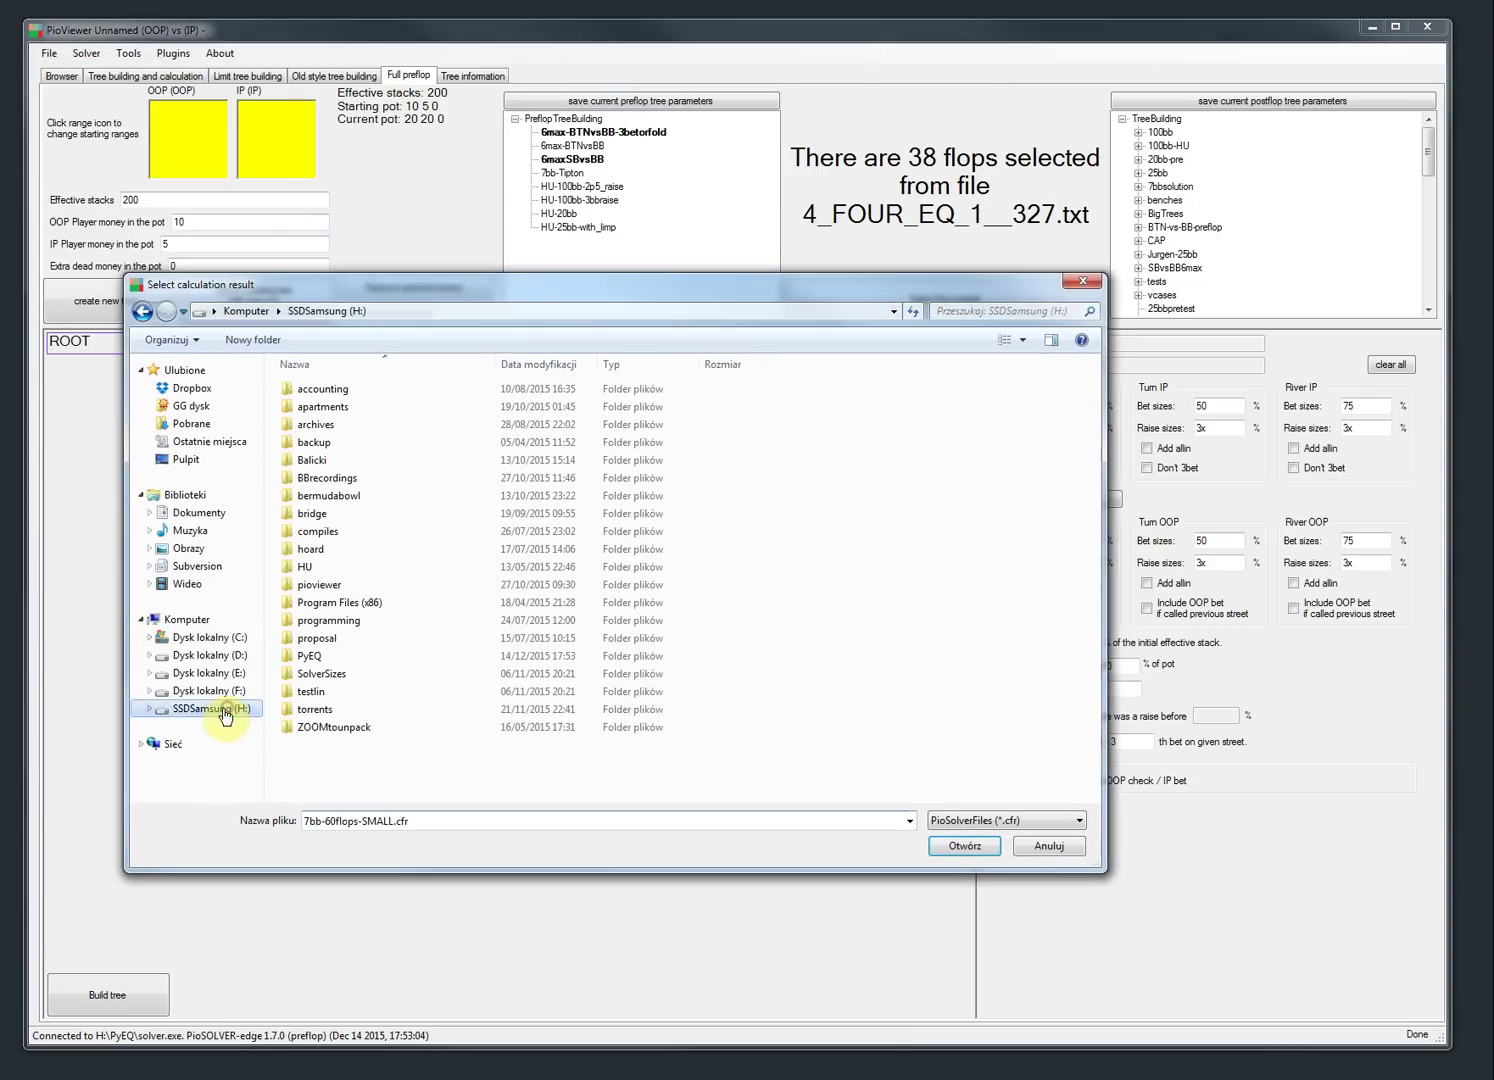
double_click(340, 665)
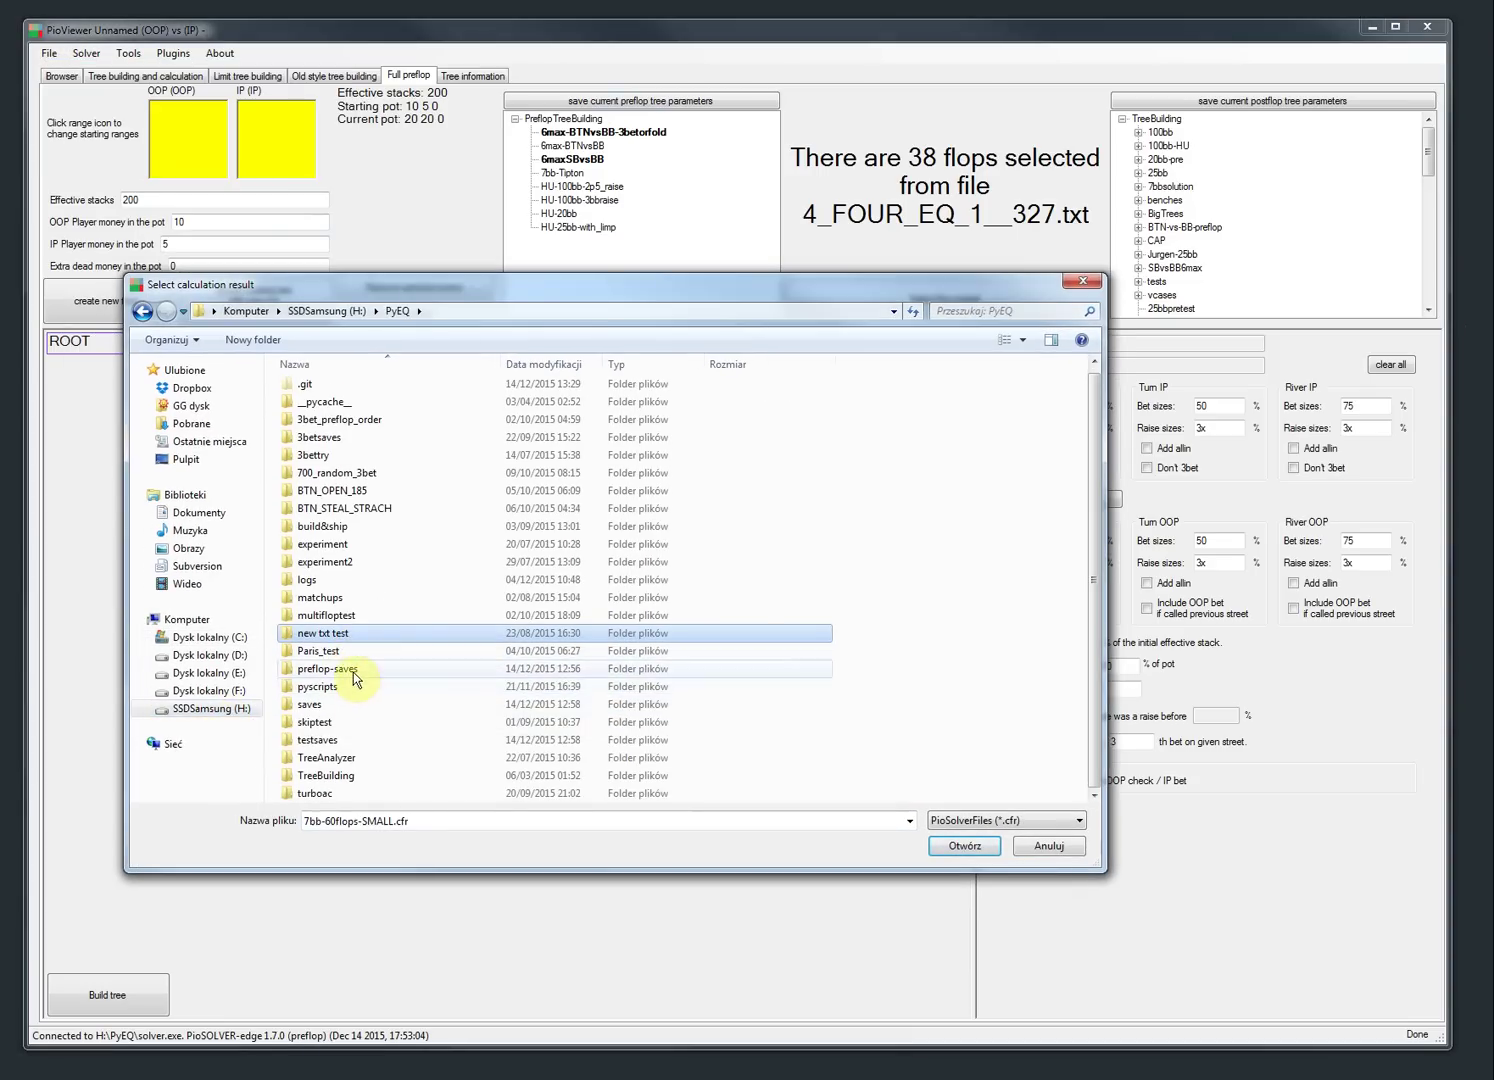
double_click(352, 672)
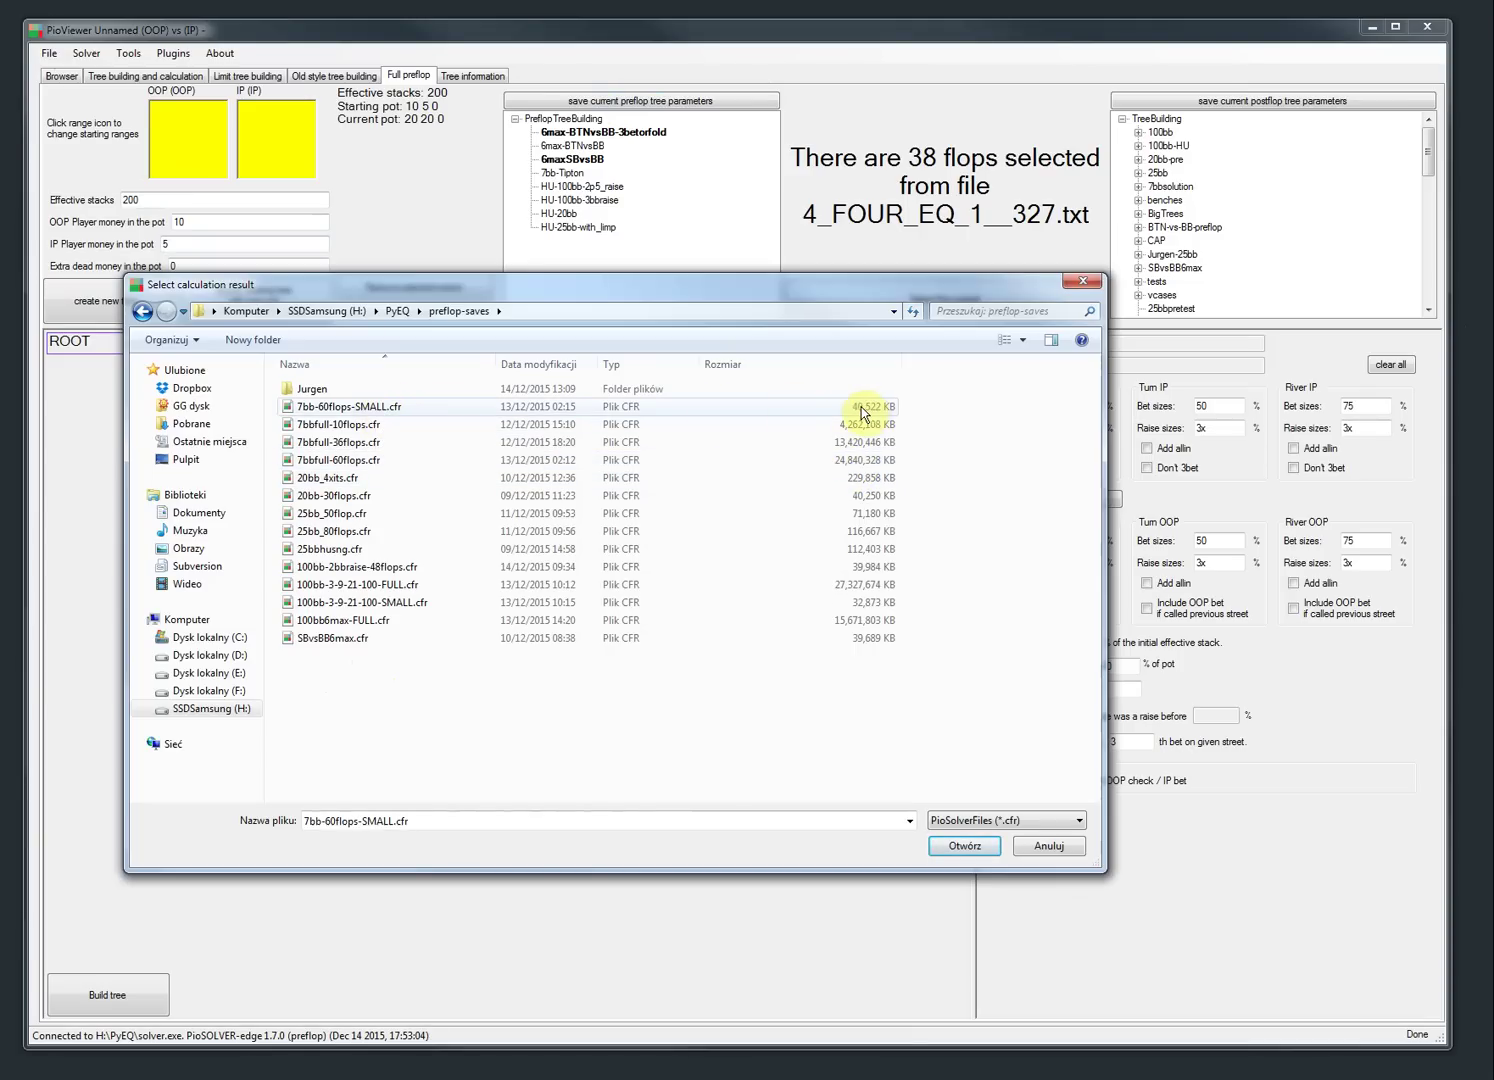
double_click(428, 407)
key(ctrl+shift+Escape)
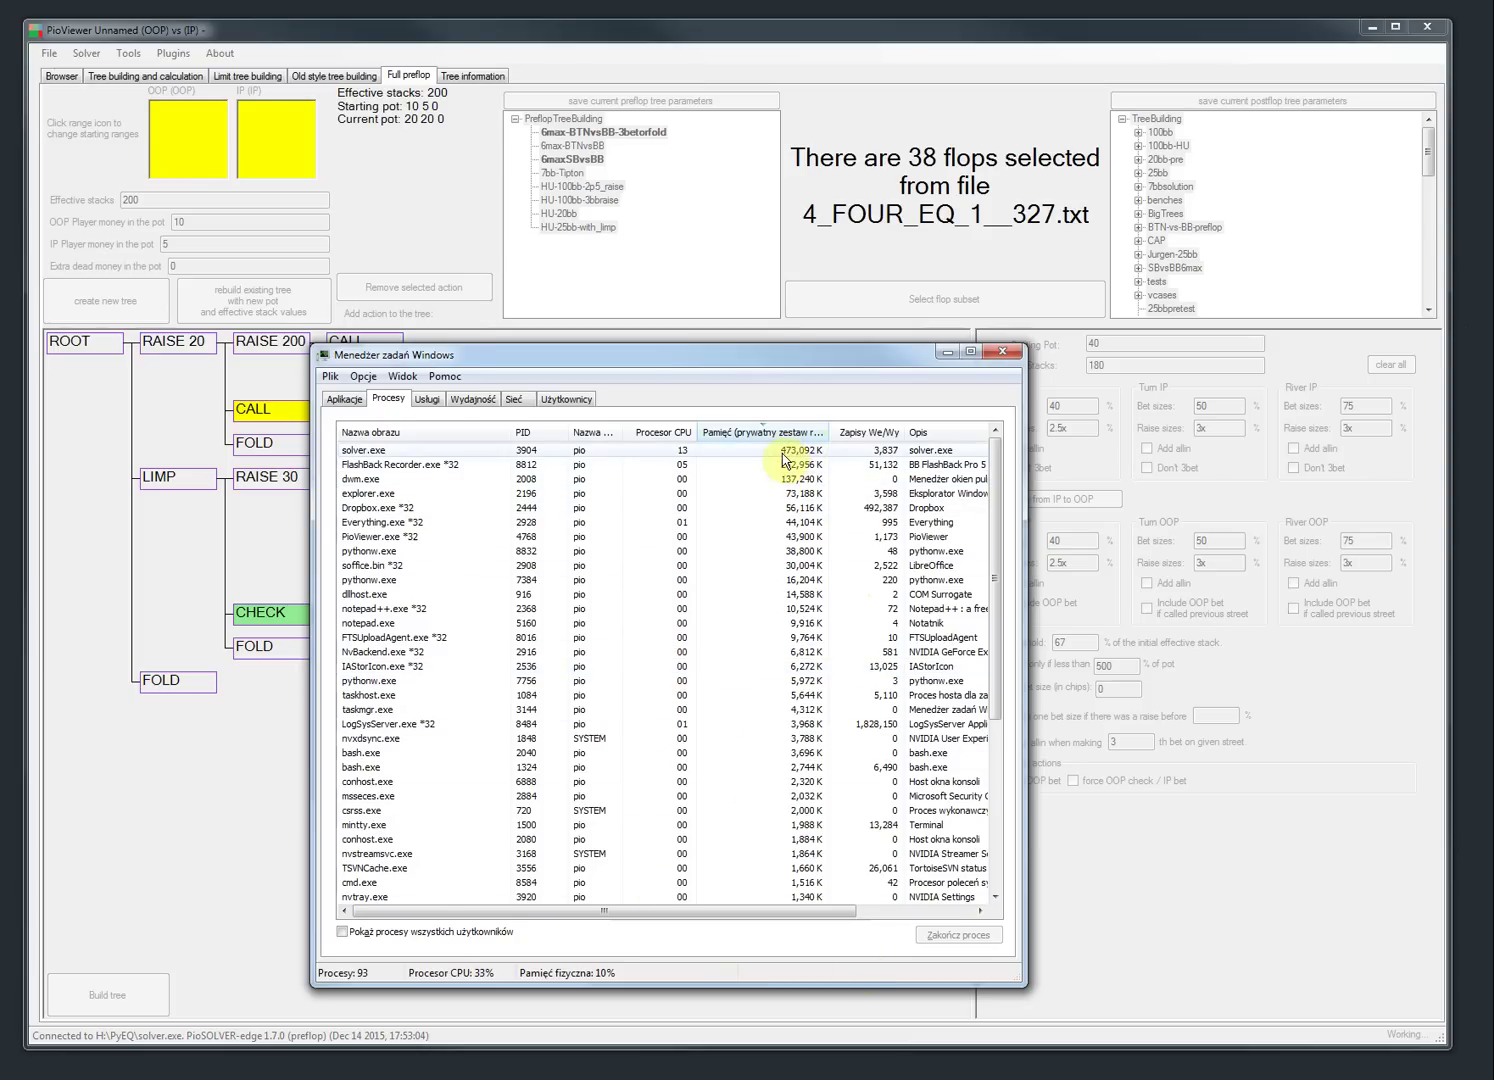
click(945, 355)
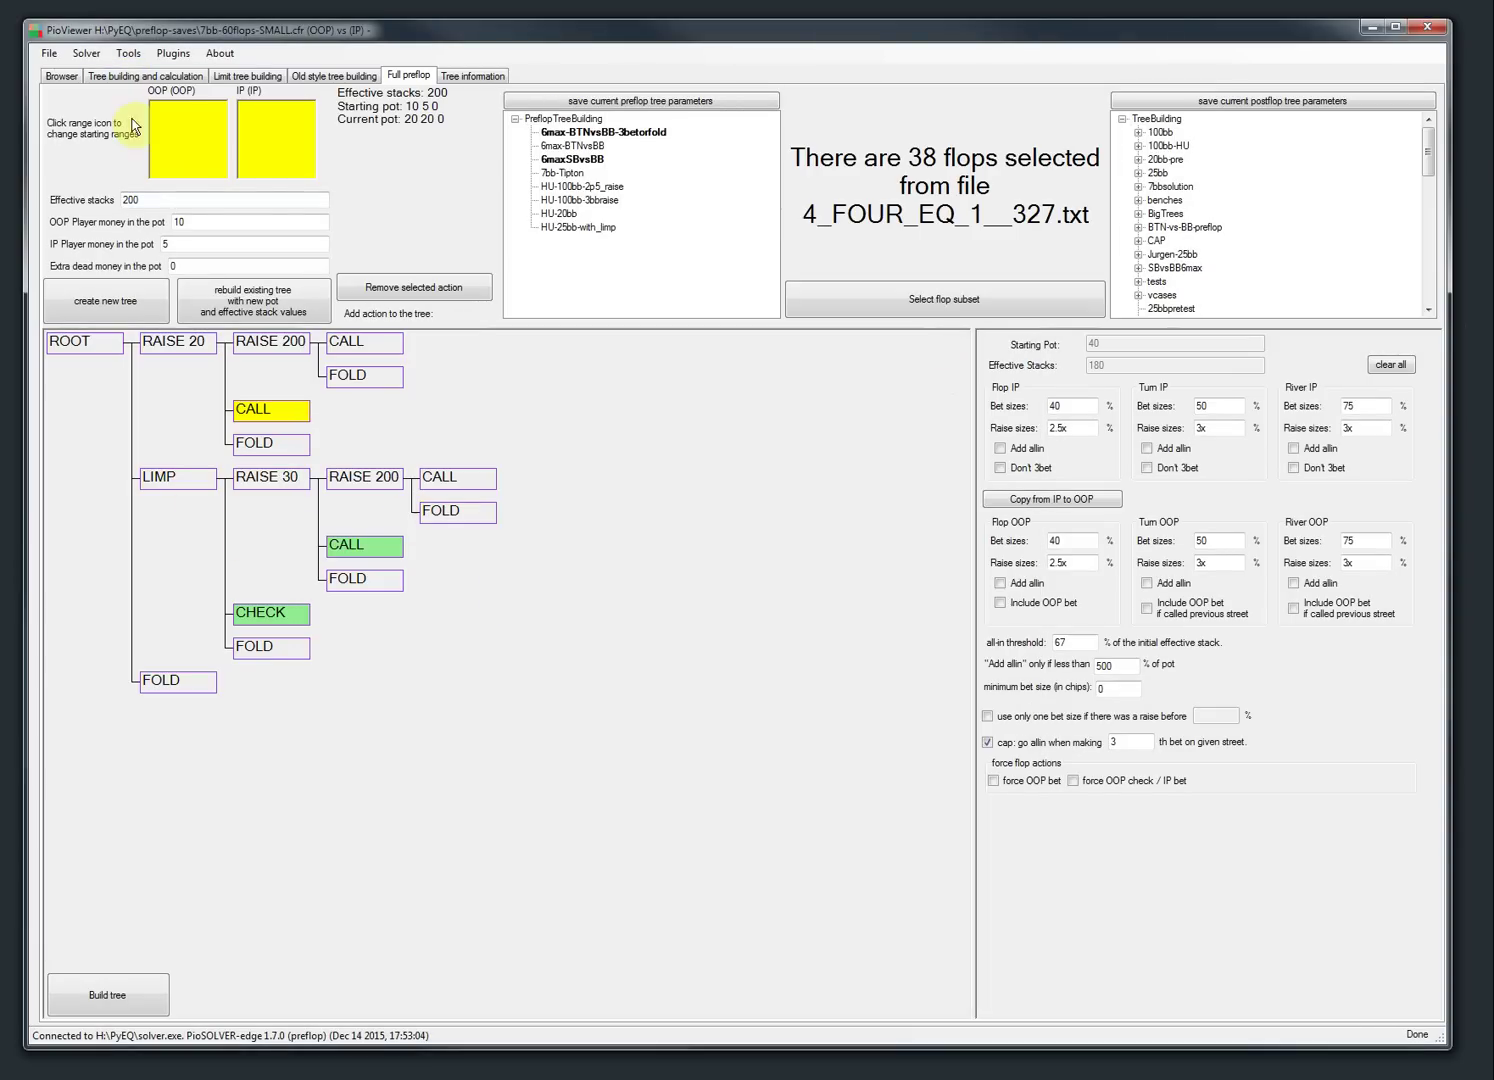
- Load the saved tree 20bb-30flops.cfr from the preflop-saves folder
click(49, 53)
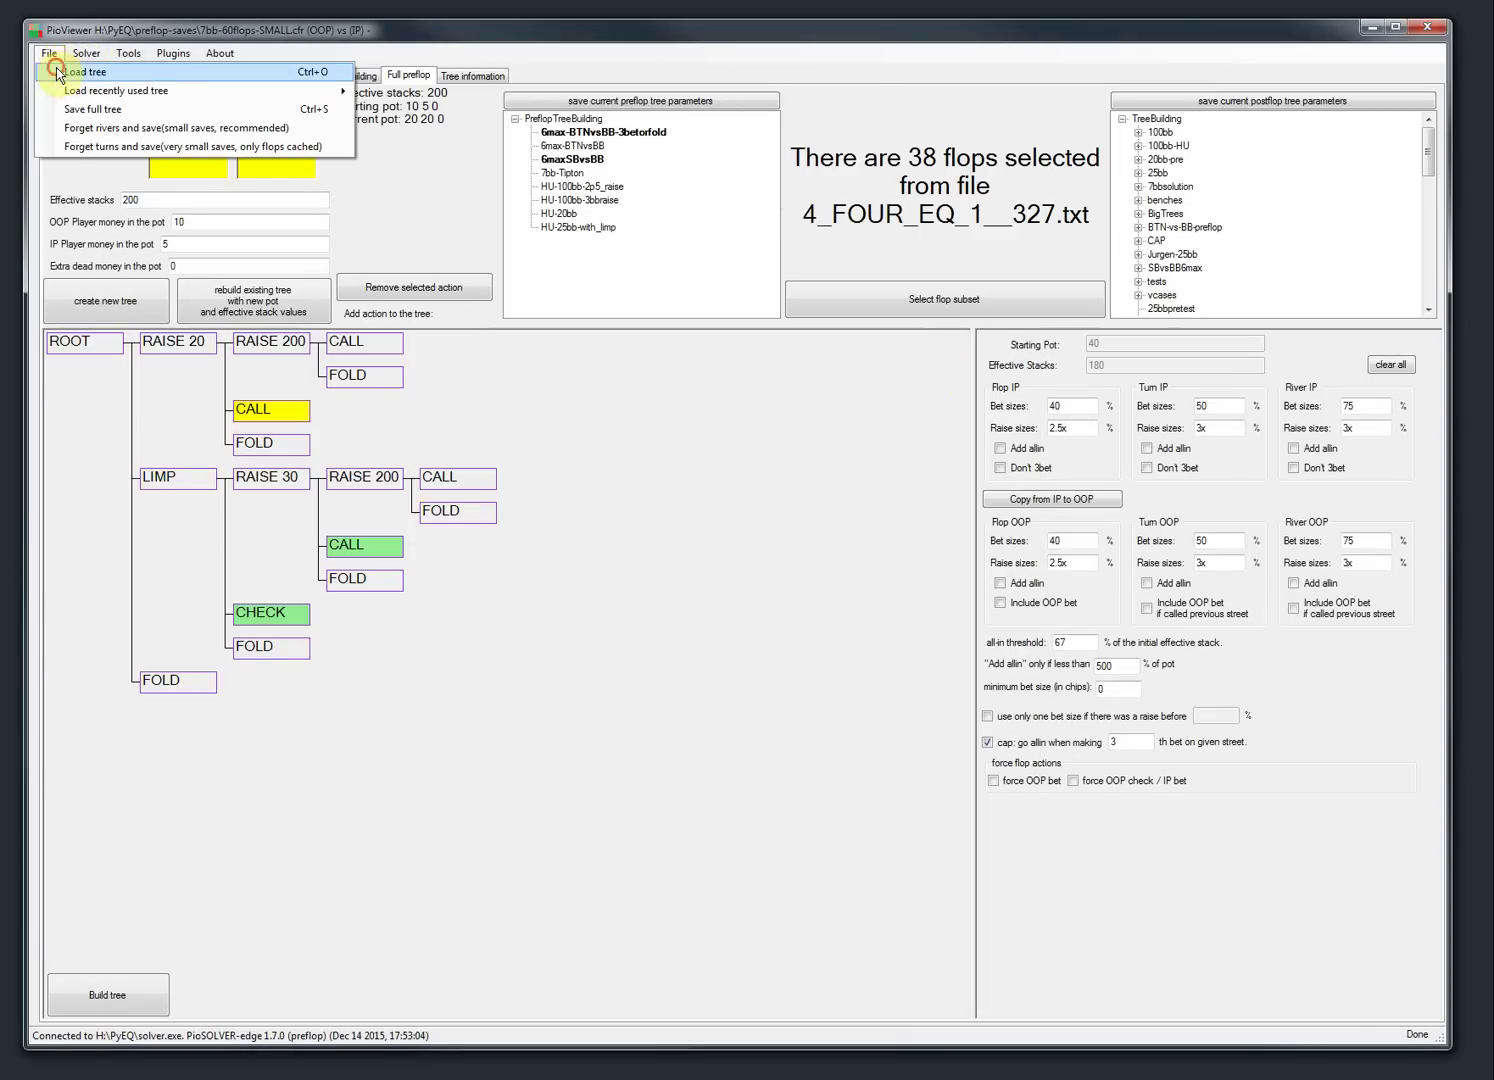
click(57, 73)
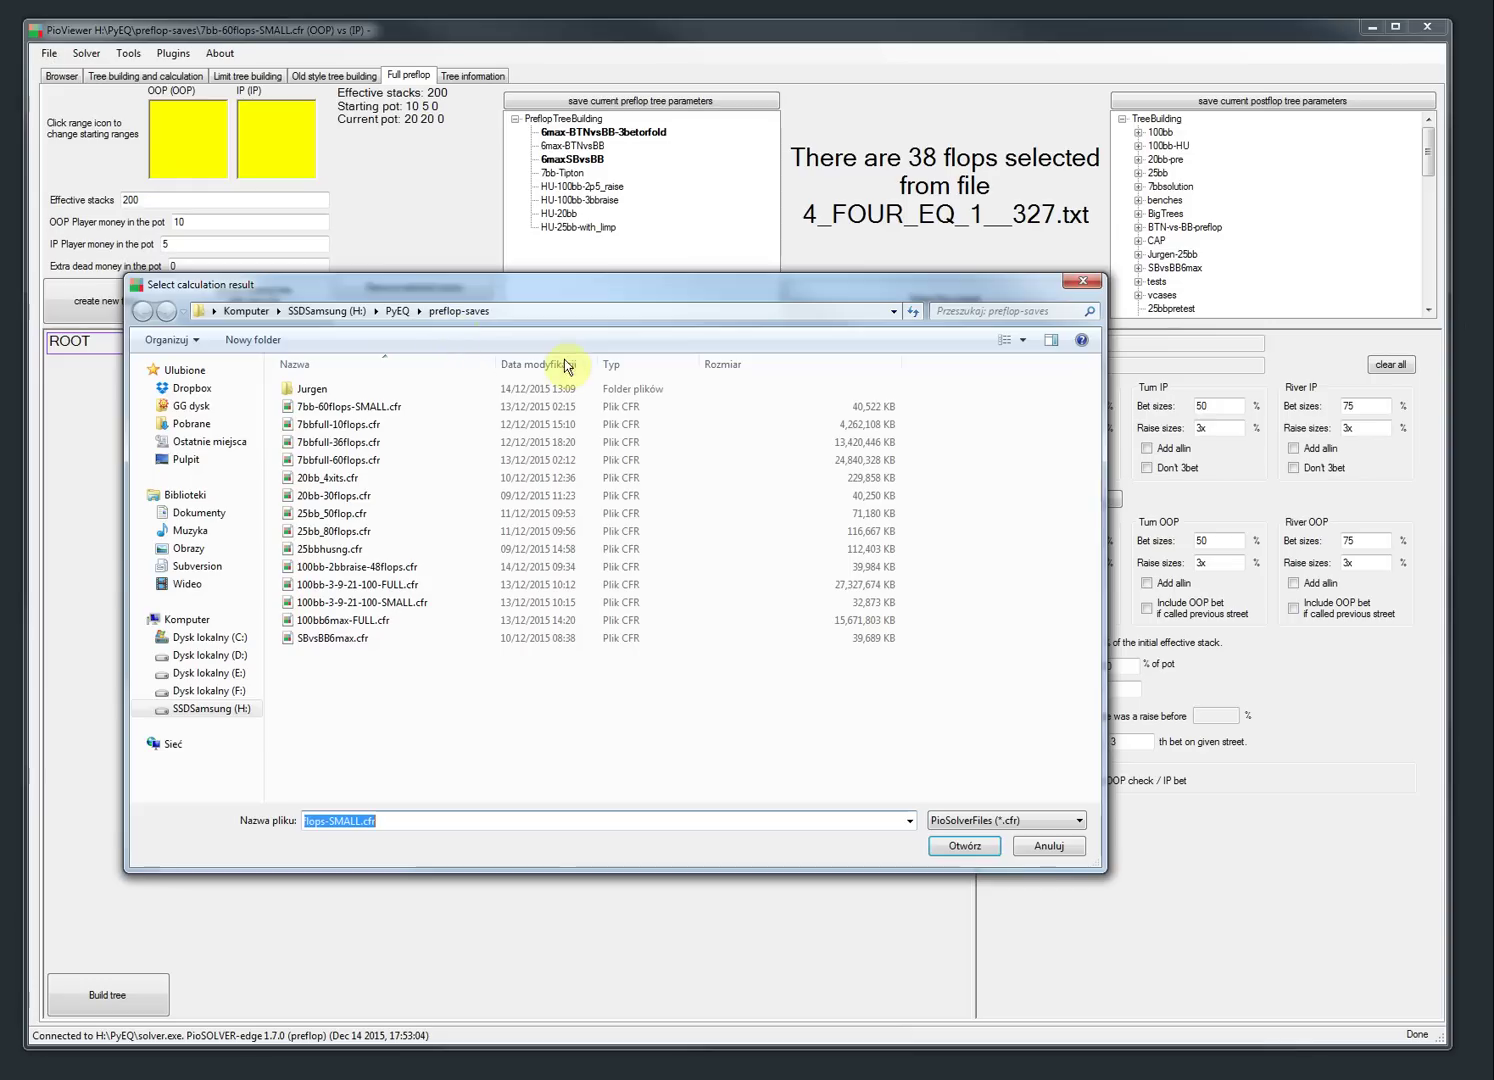
double_click(386, 497)
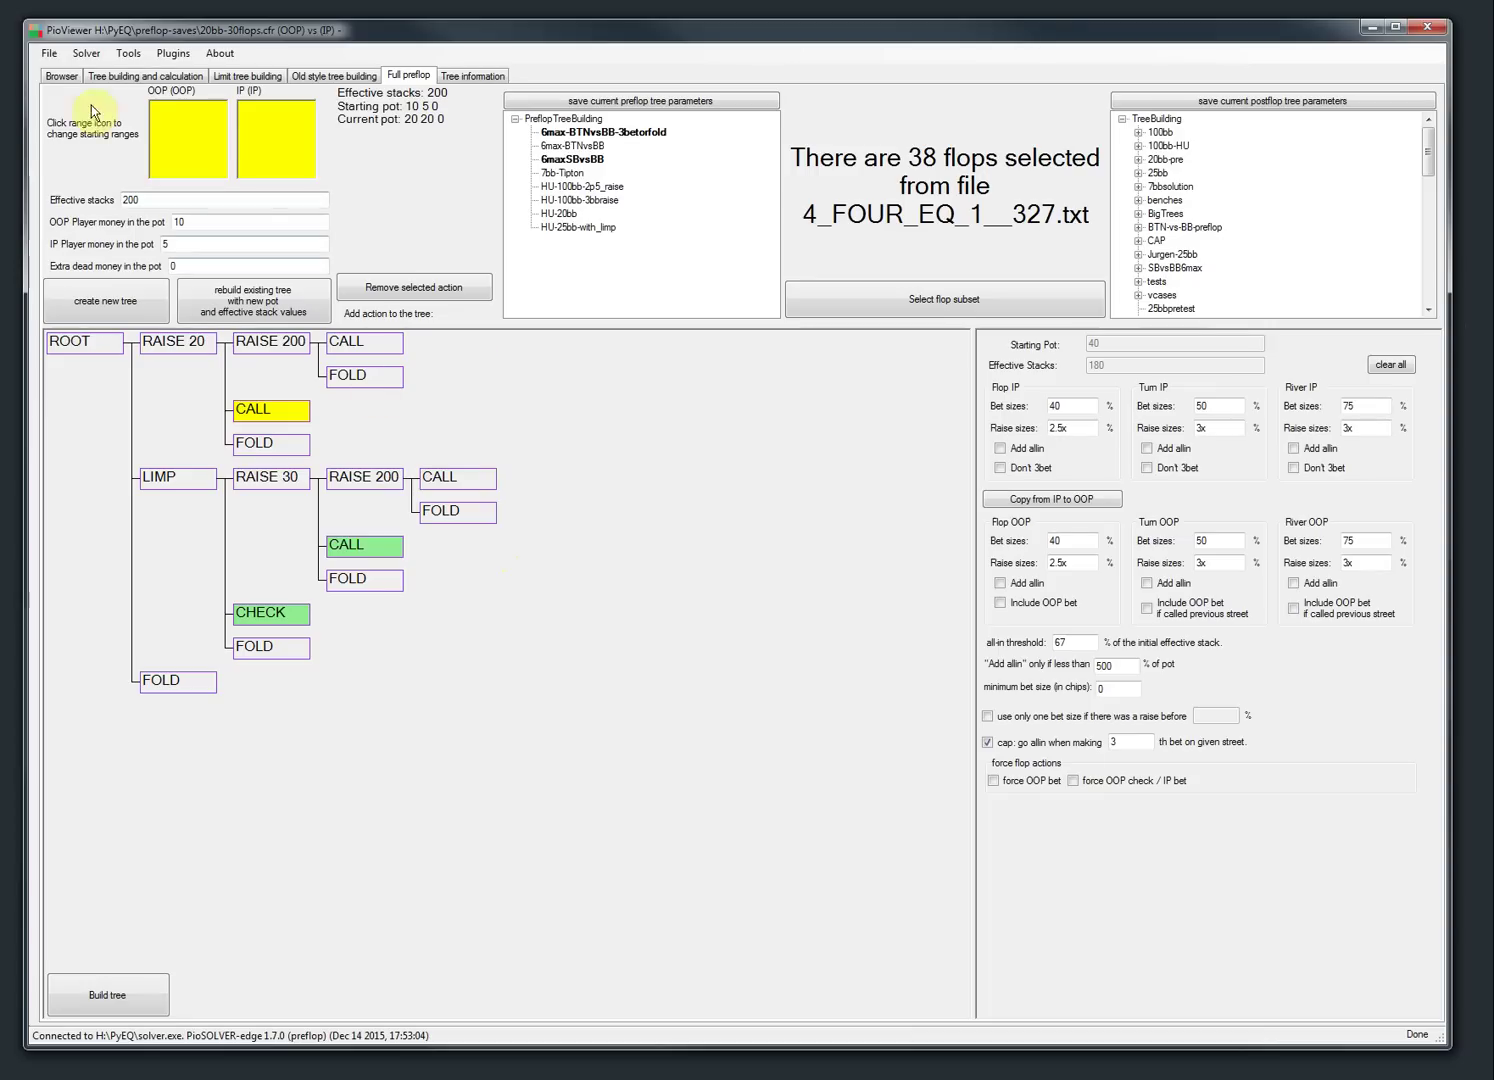
- Load the saved tree 7bb-60flops-SMALL.cfr and show its root strategy with EVs in the browser
click(48, 53)
click(57, 70)
double_click(362, 406)
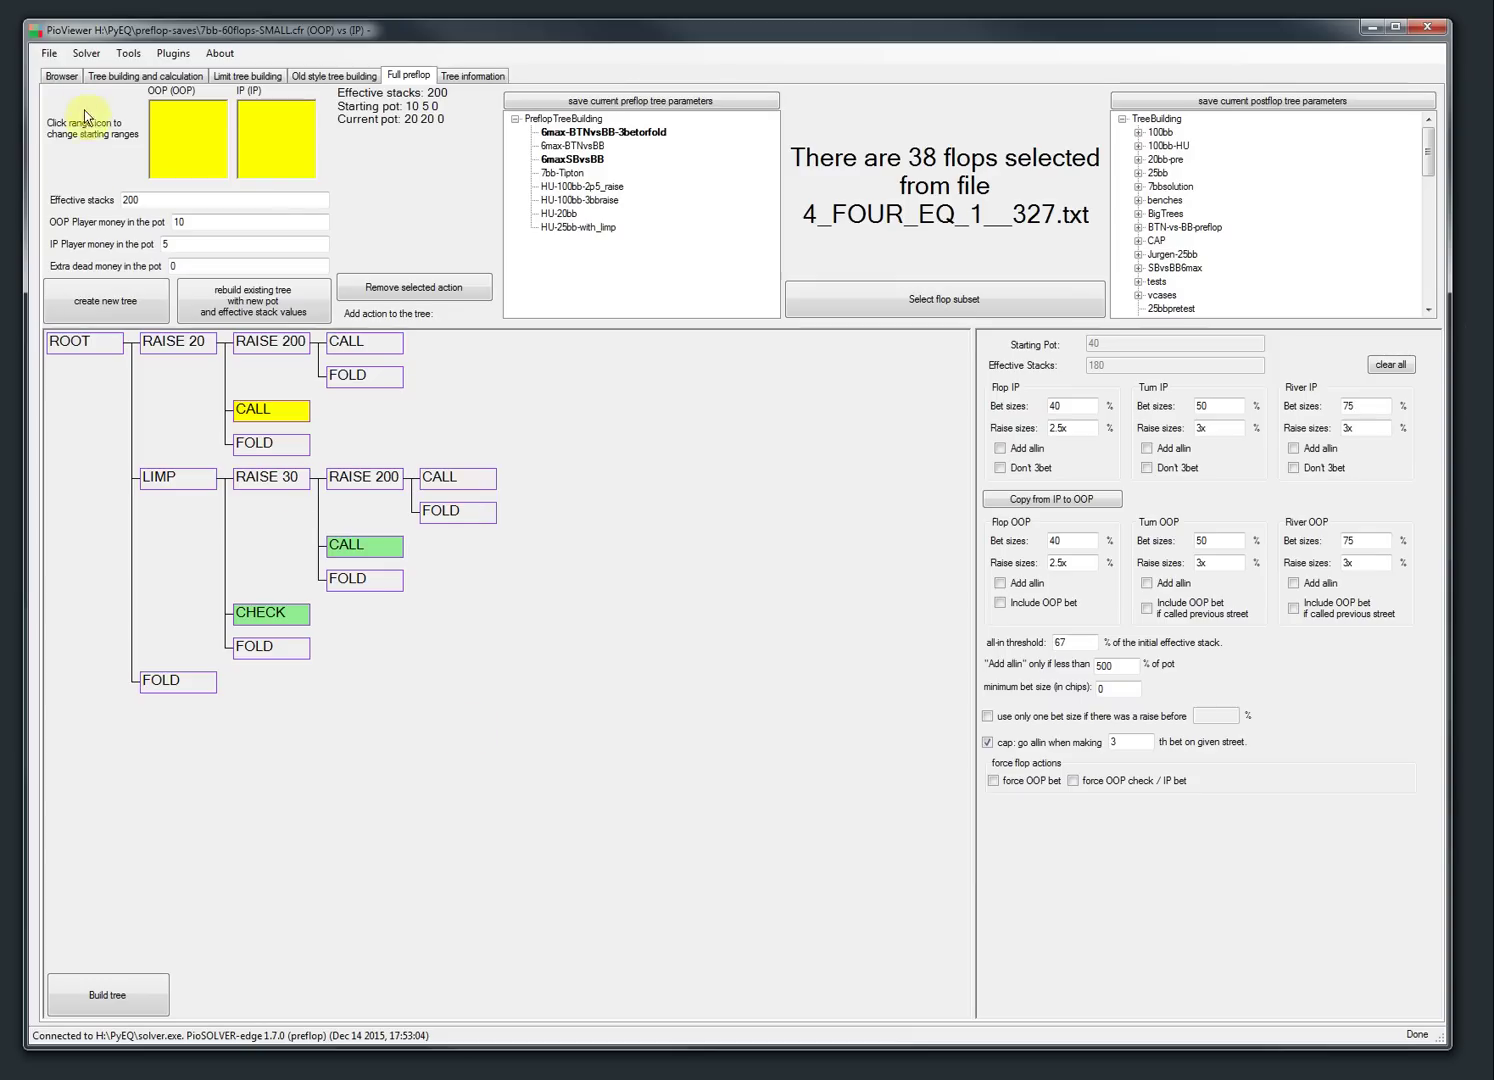
click(48, 77)
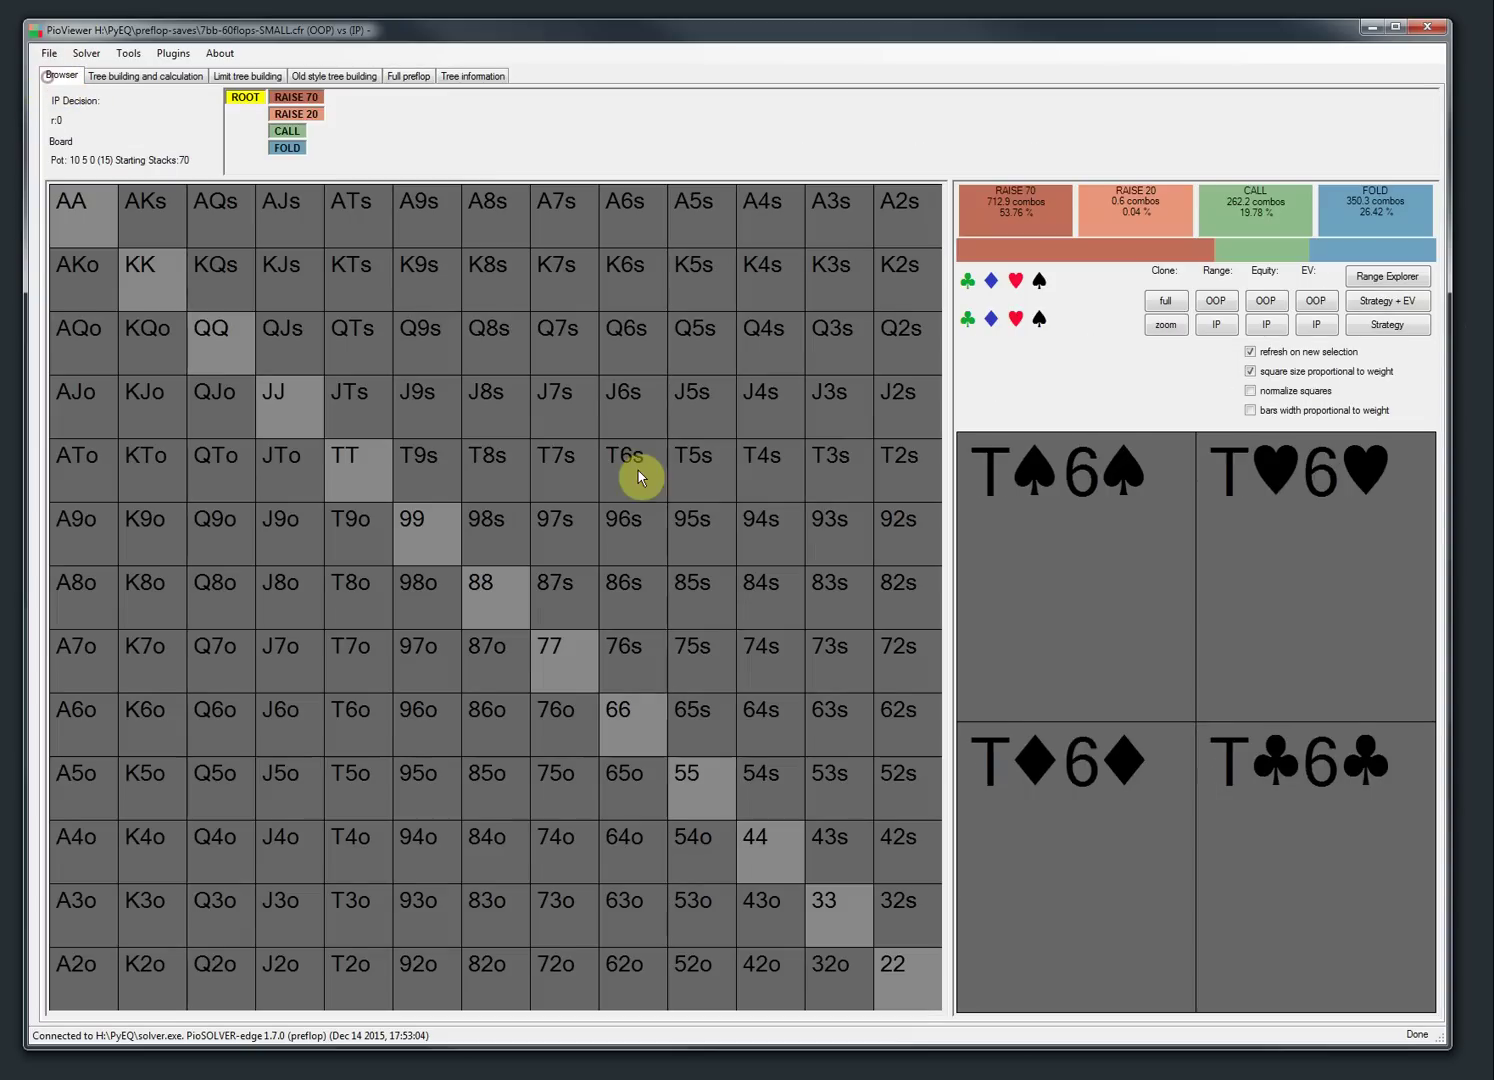
click(1387, 300)
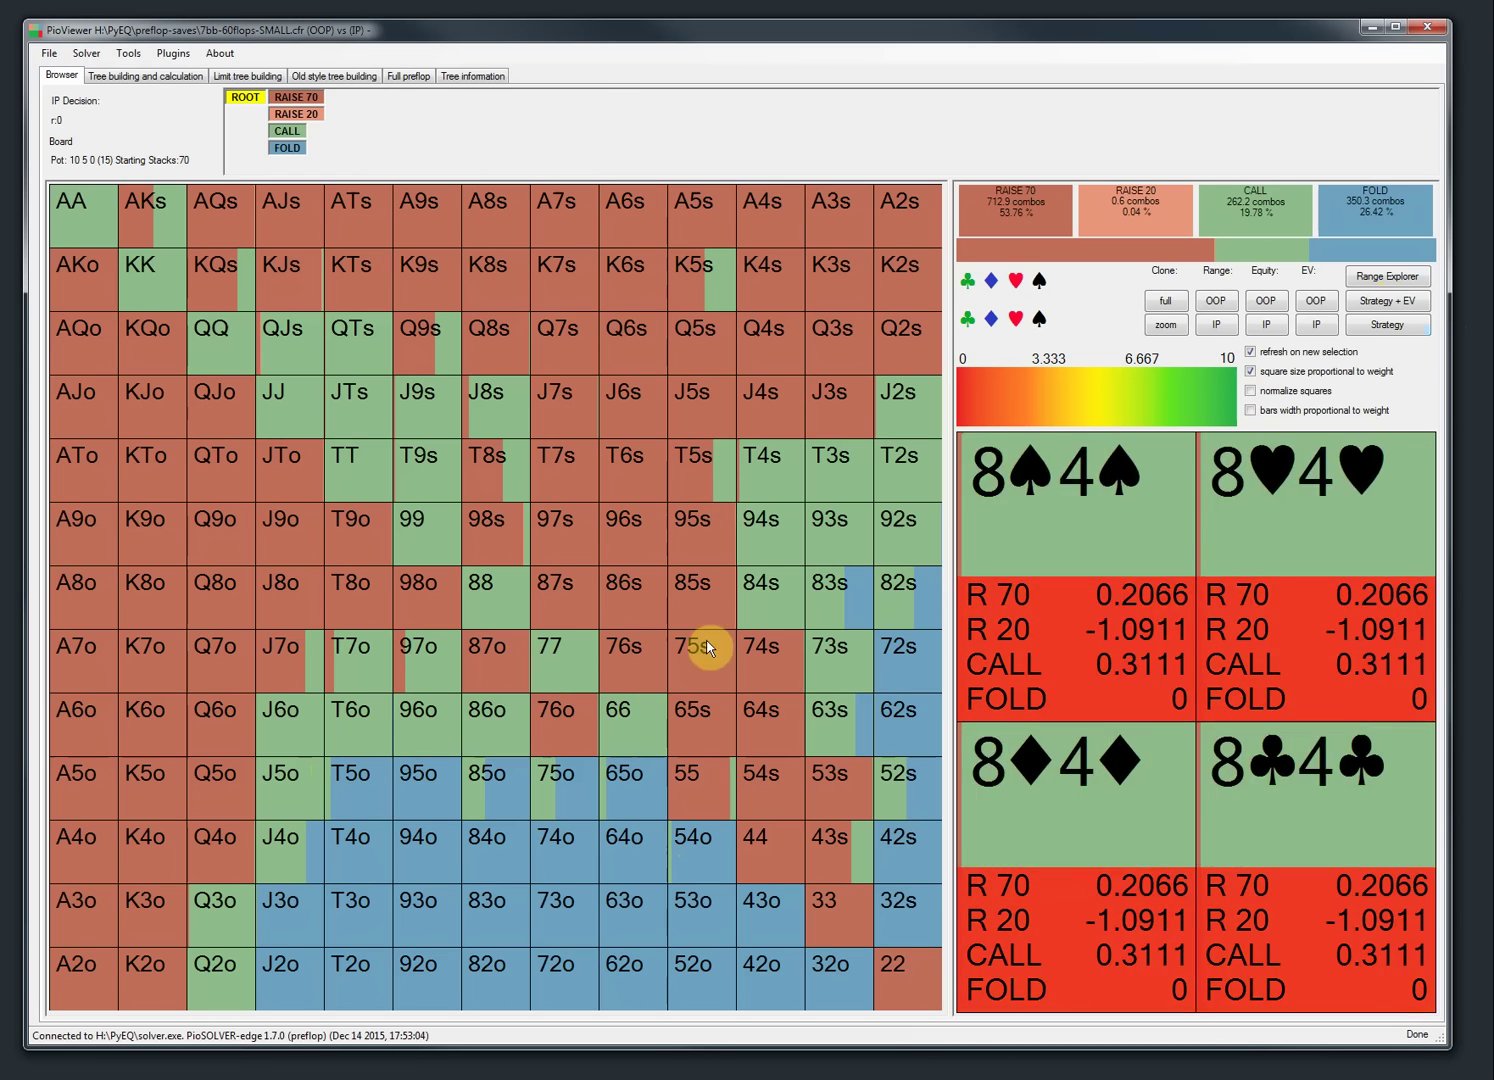
- Inspect the response to RAISE 70, return to the root, and view the RAISE 20 response as strategy and as strategy with EVs
click(294, 97)
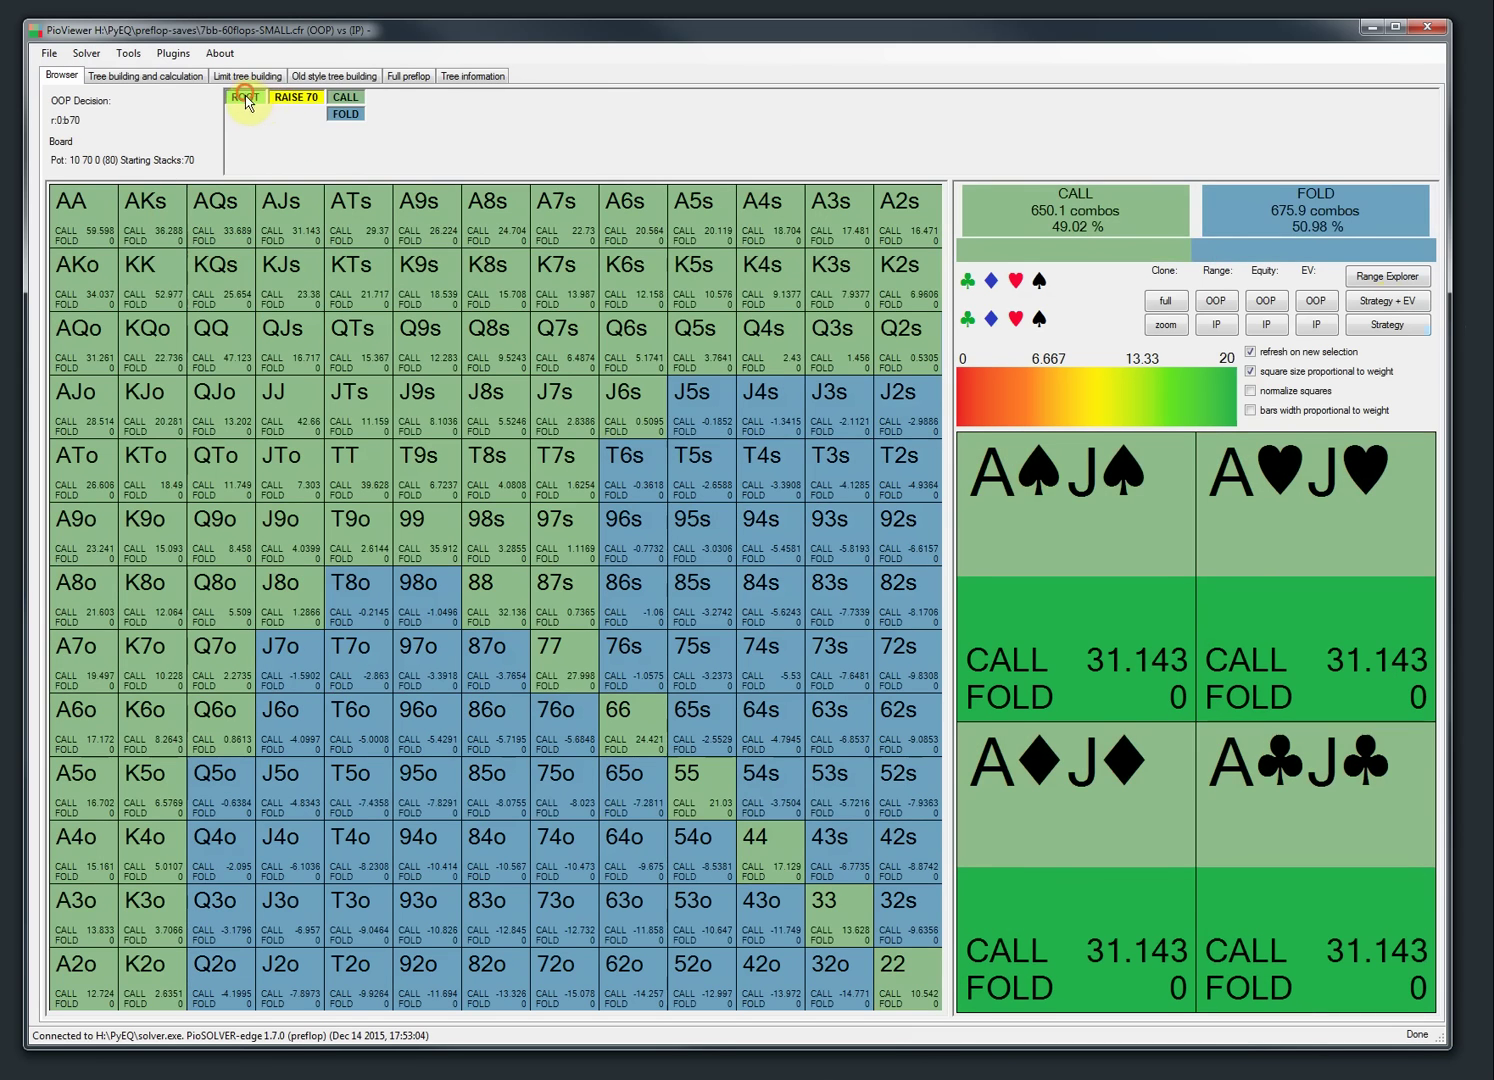
click(245, 97)
click(296, 97)
click(1388, 325)
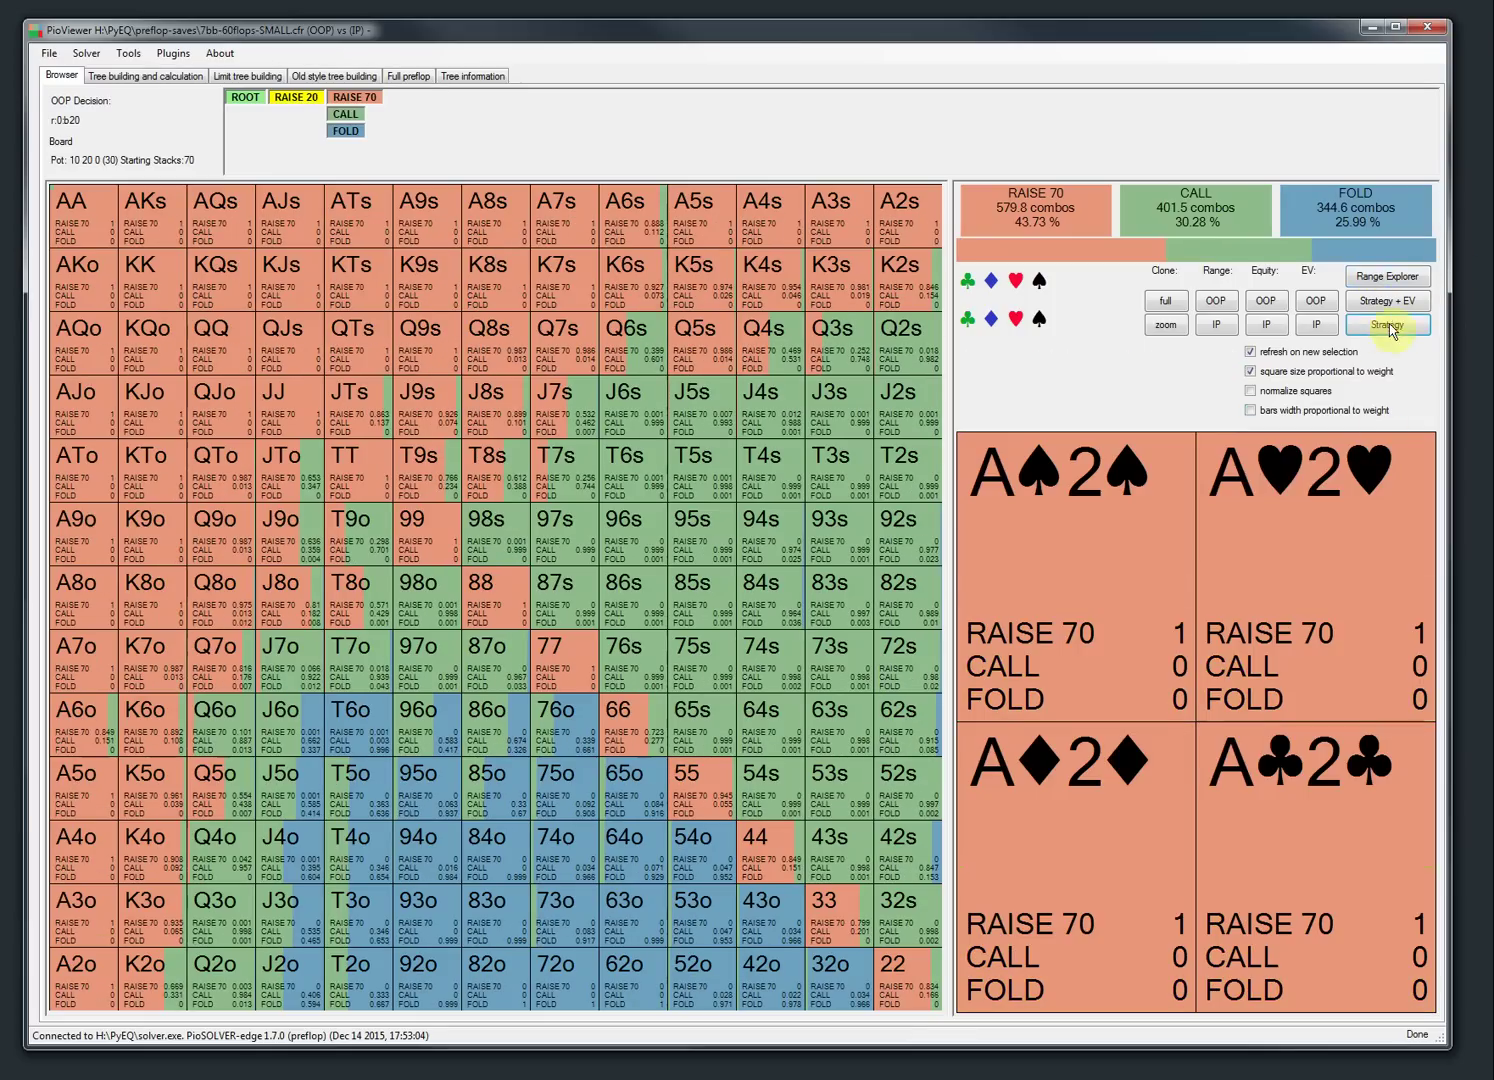
click(1386, 300)
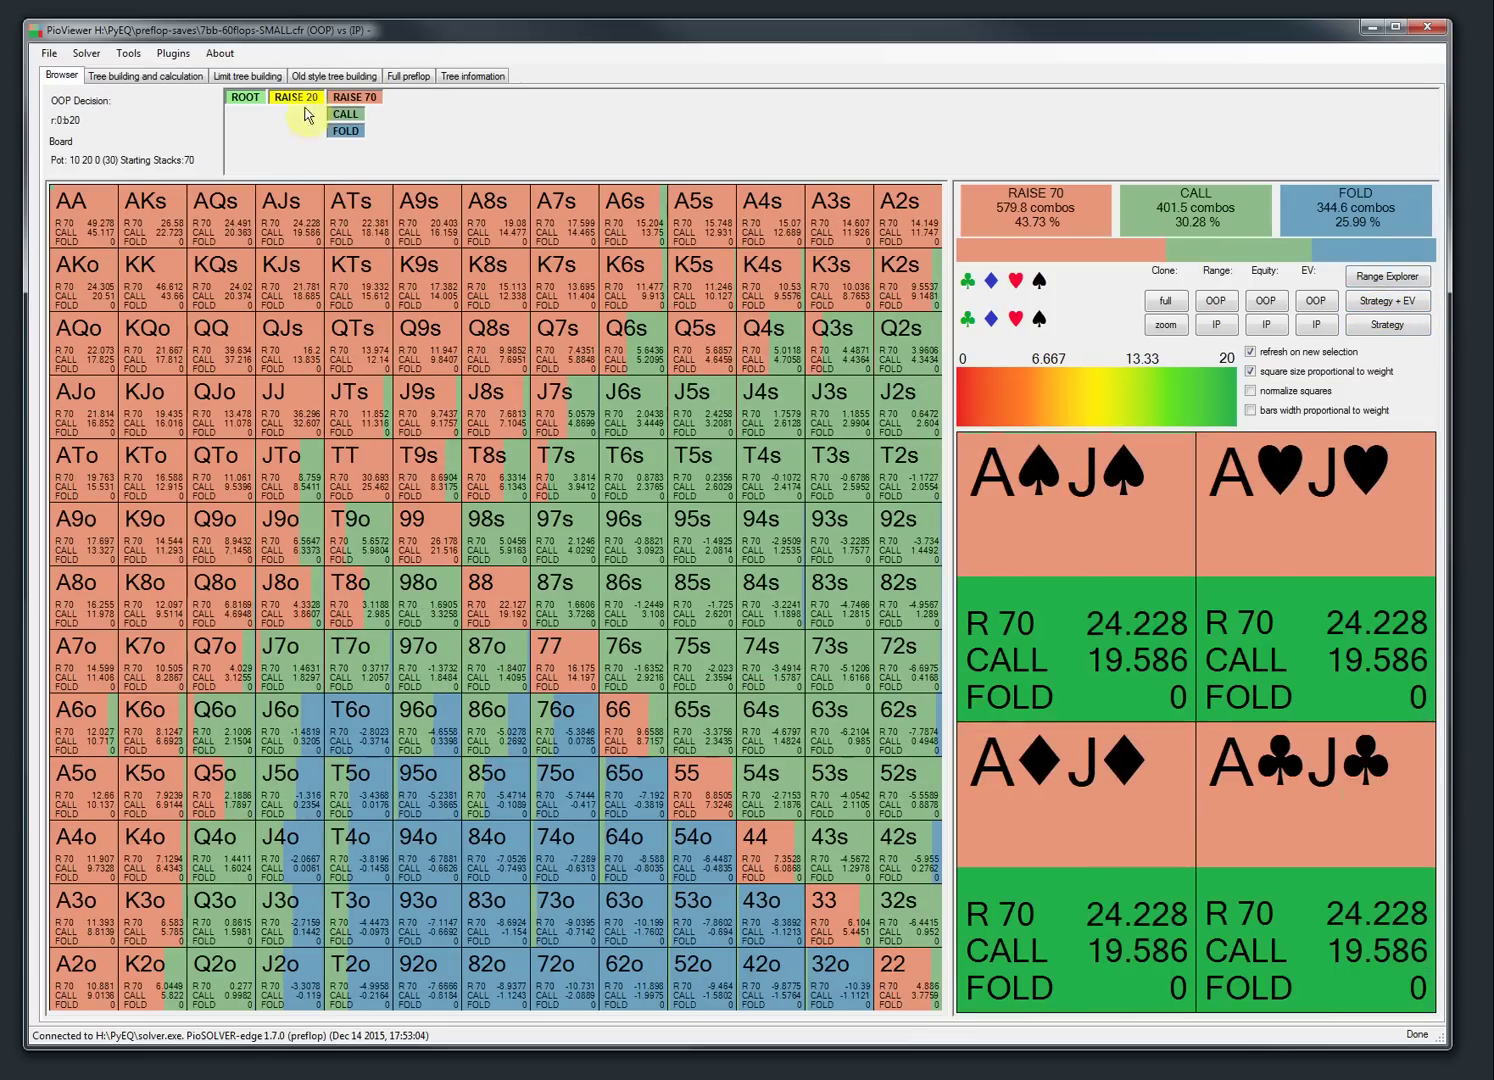
- Follow CALL after RAISE 20 to the 6♦ flop cards, return to the root, and check the root CALL branch
click(345, 114)
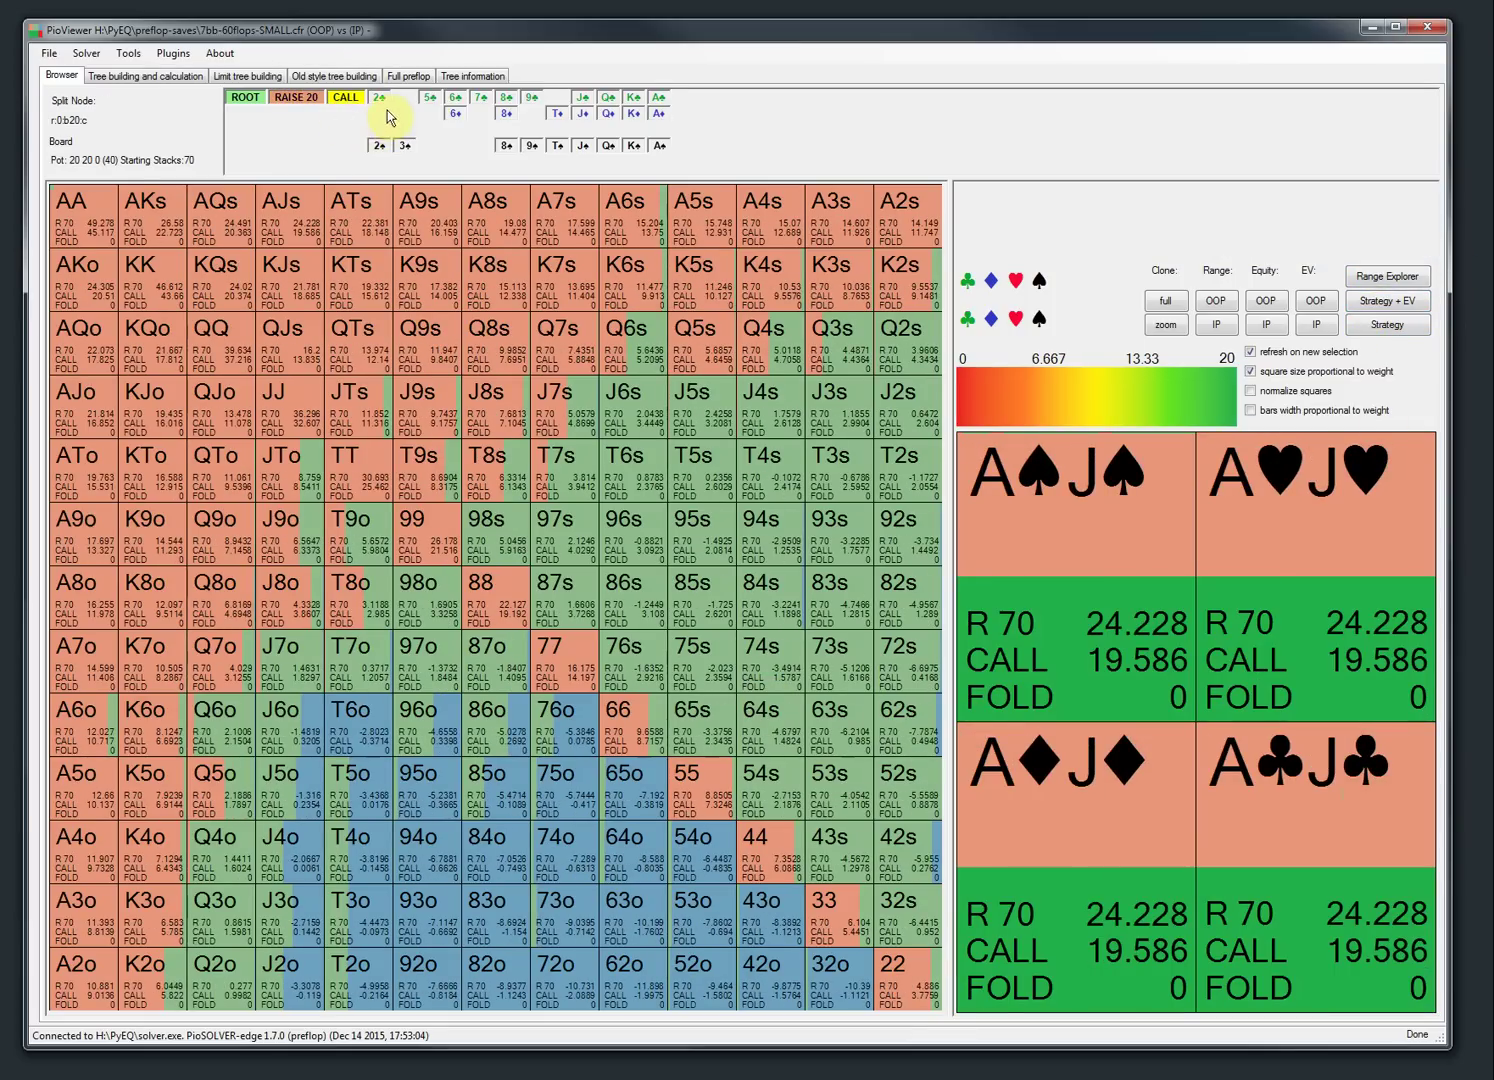
click(451, 115)
click(245, 97)
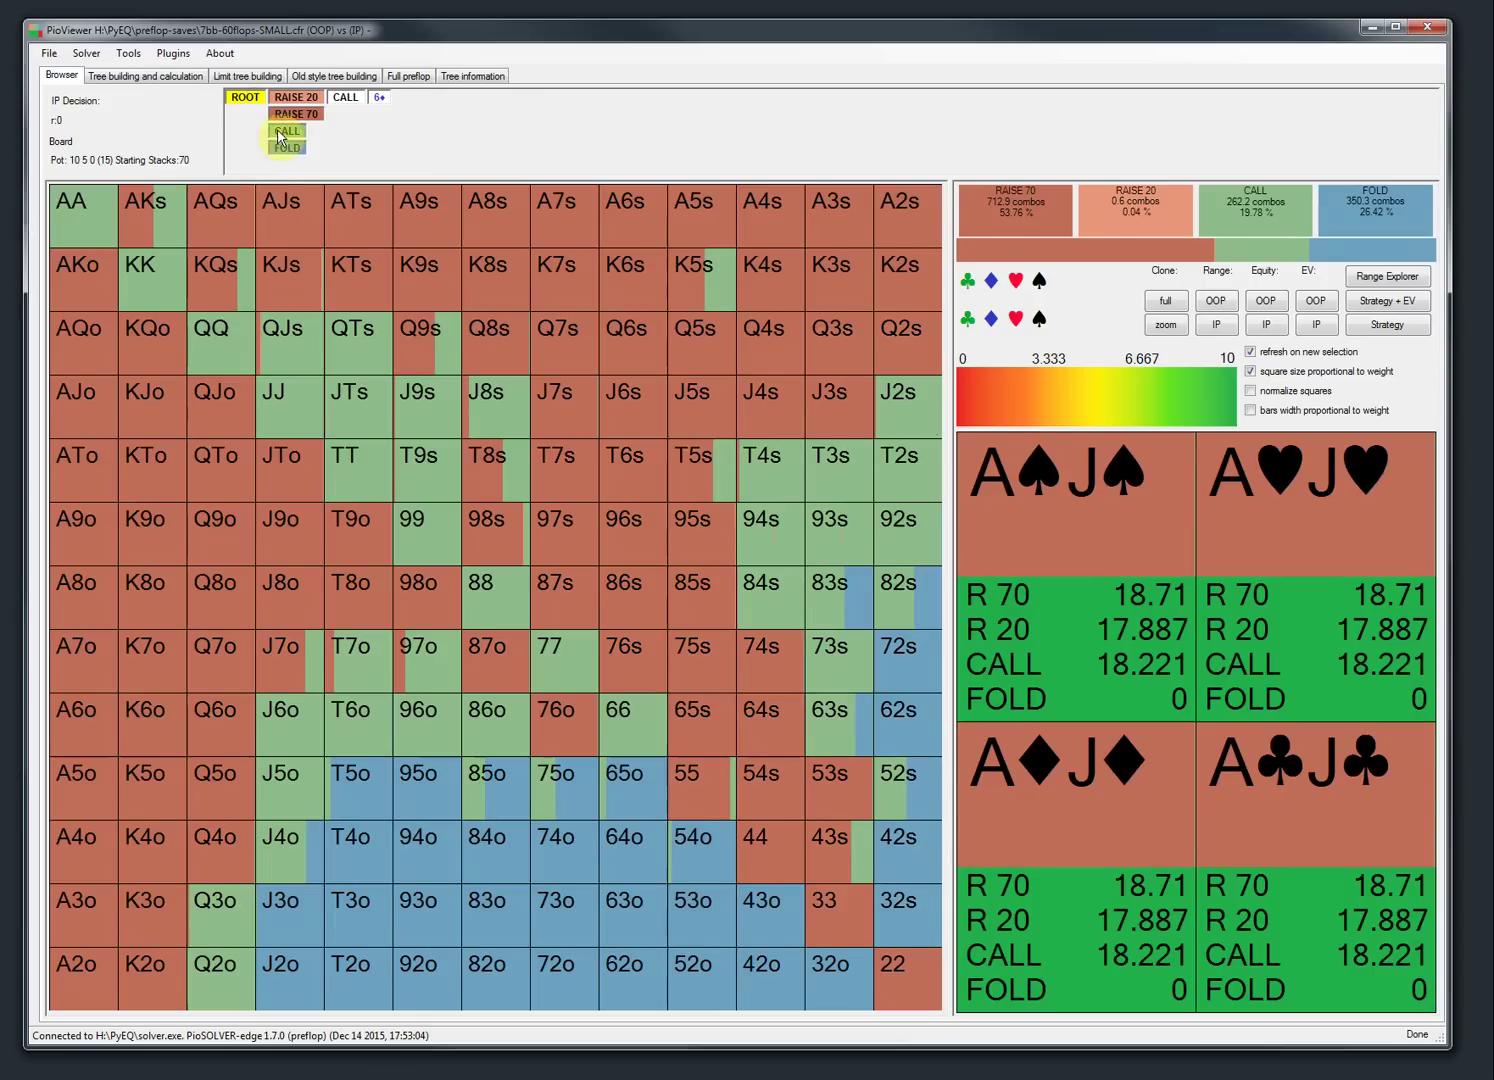
click(286, 131)
click(258, 99)
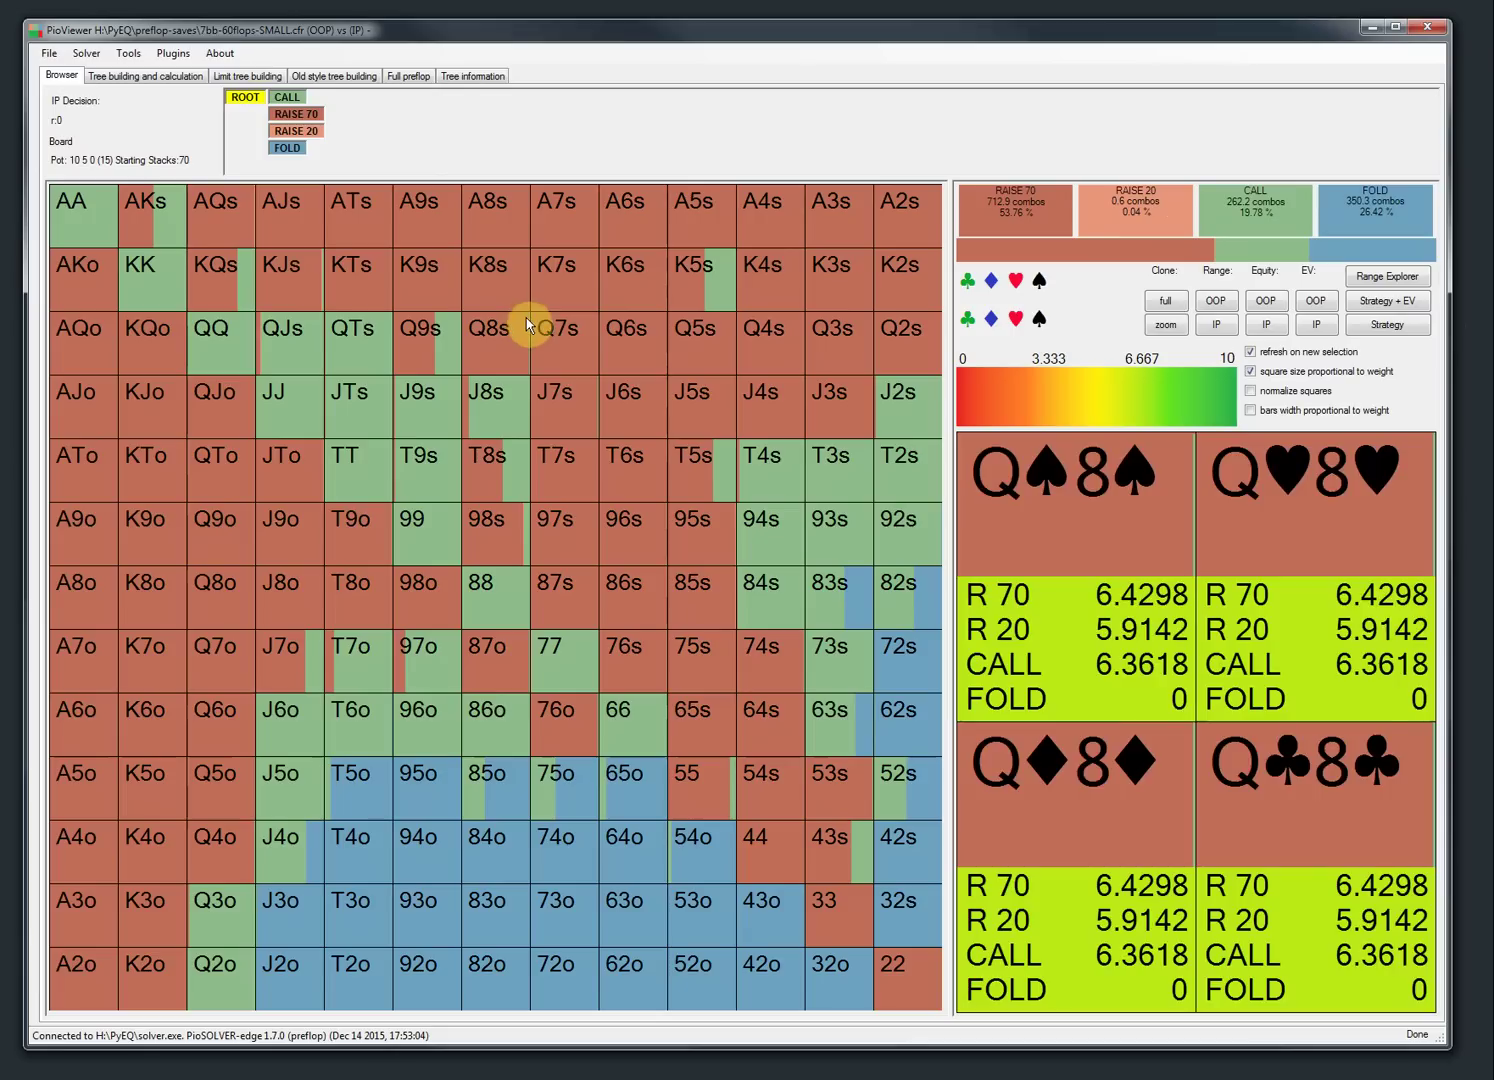
- Load the saved tree 100bb_75flops_HU.cfr from the preflop-saves subfolder and show its root strategy with EVs
click(50, 53)
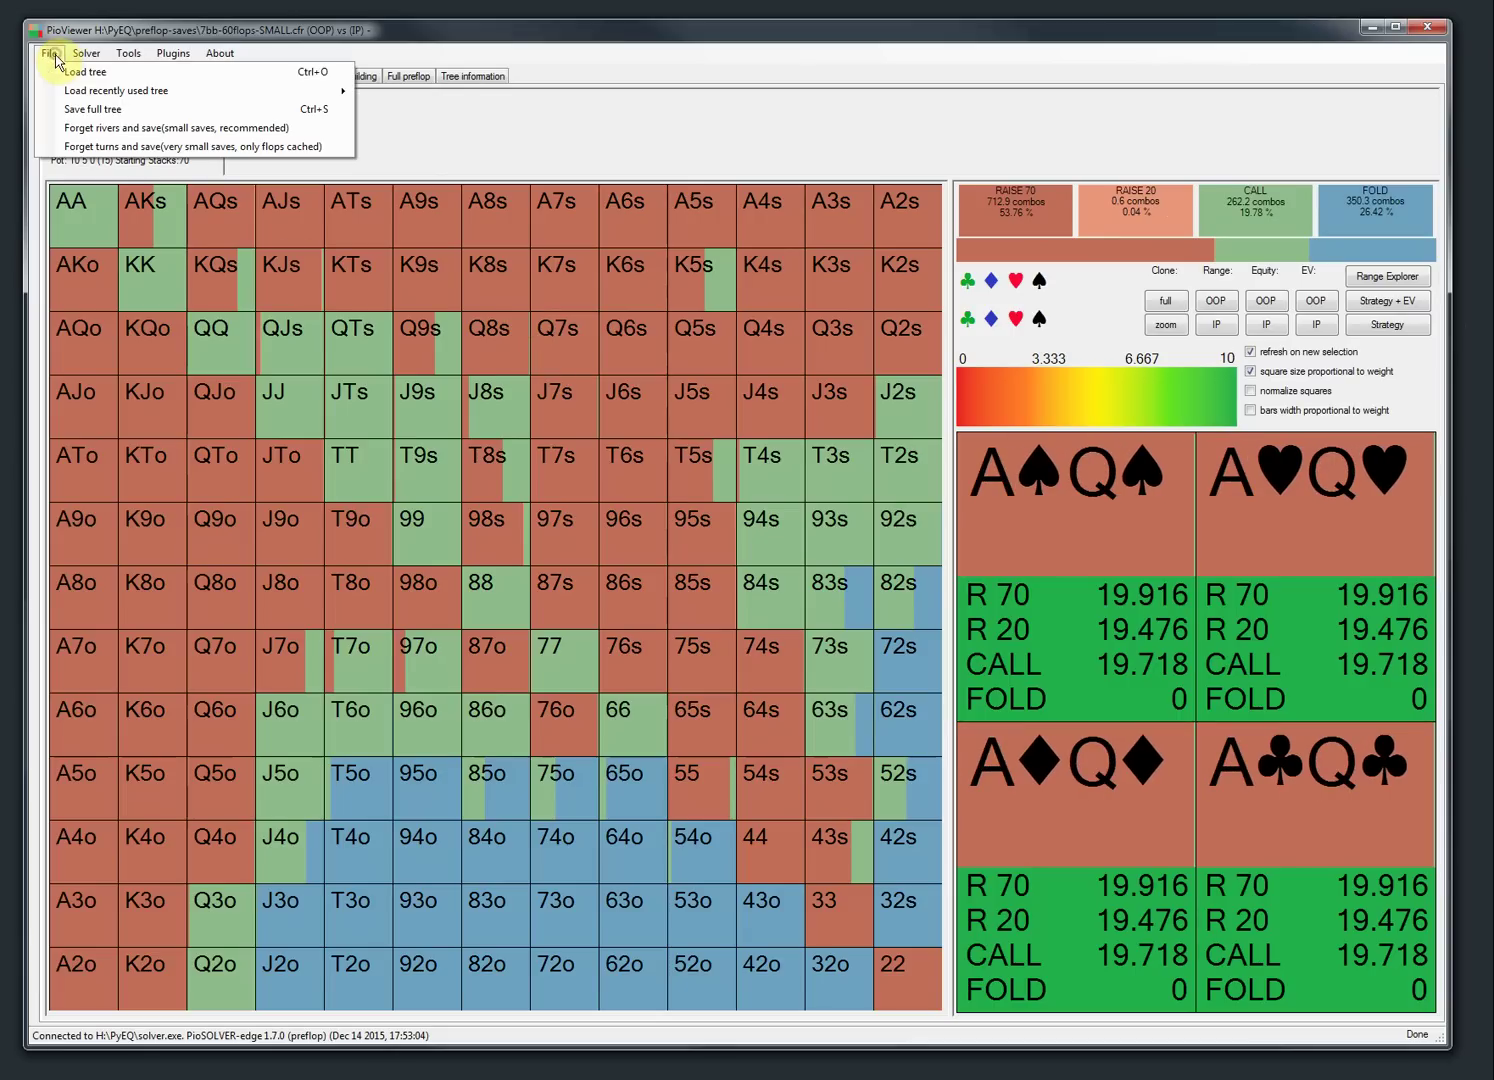
click(80, 72)
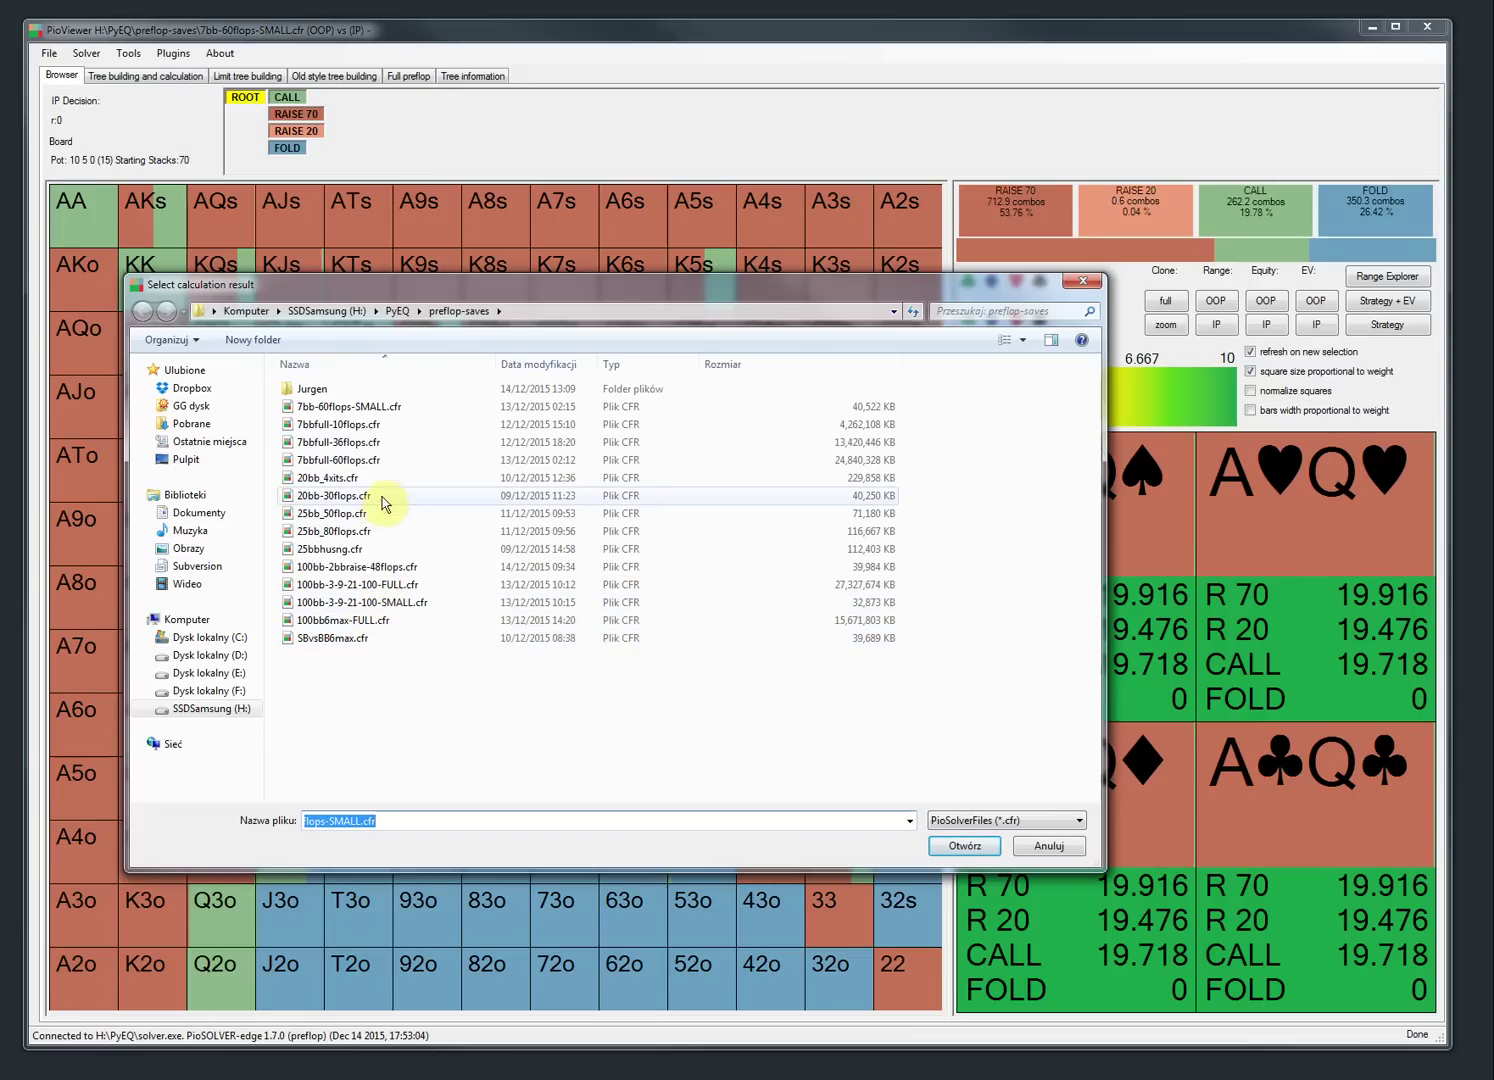
double_click(340, 388)
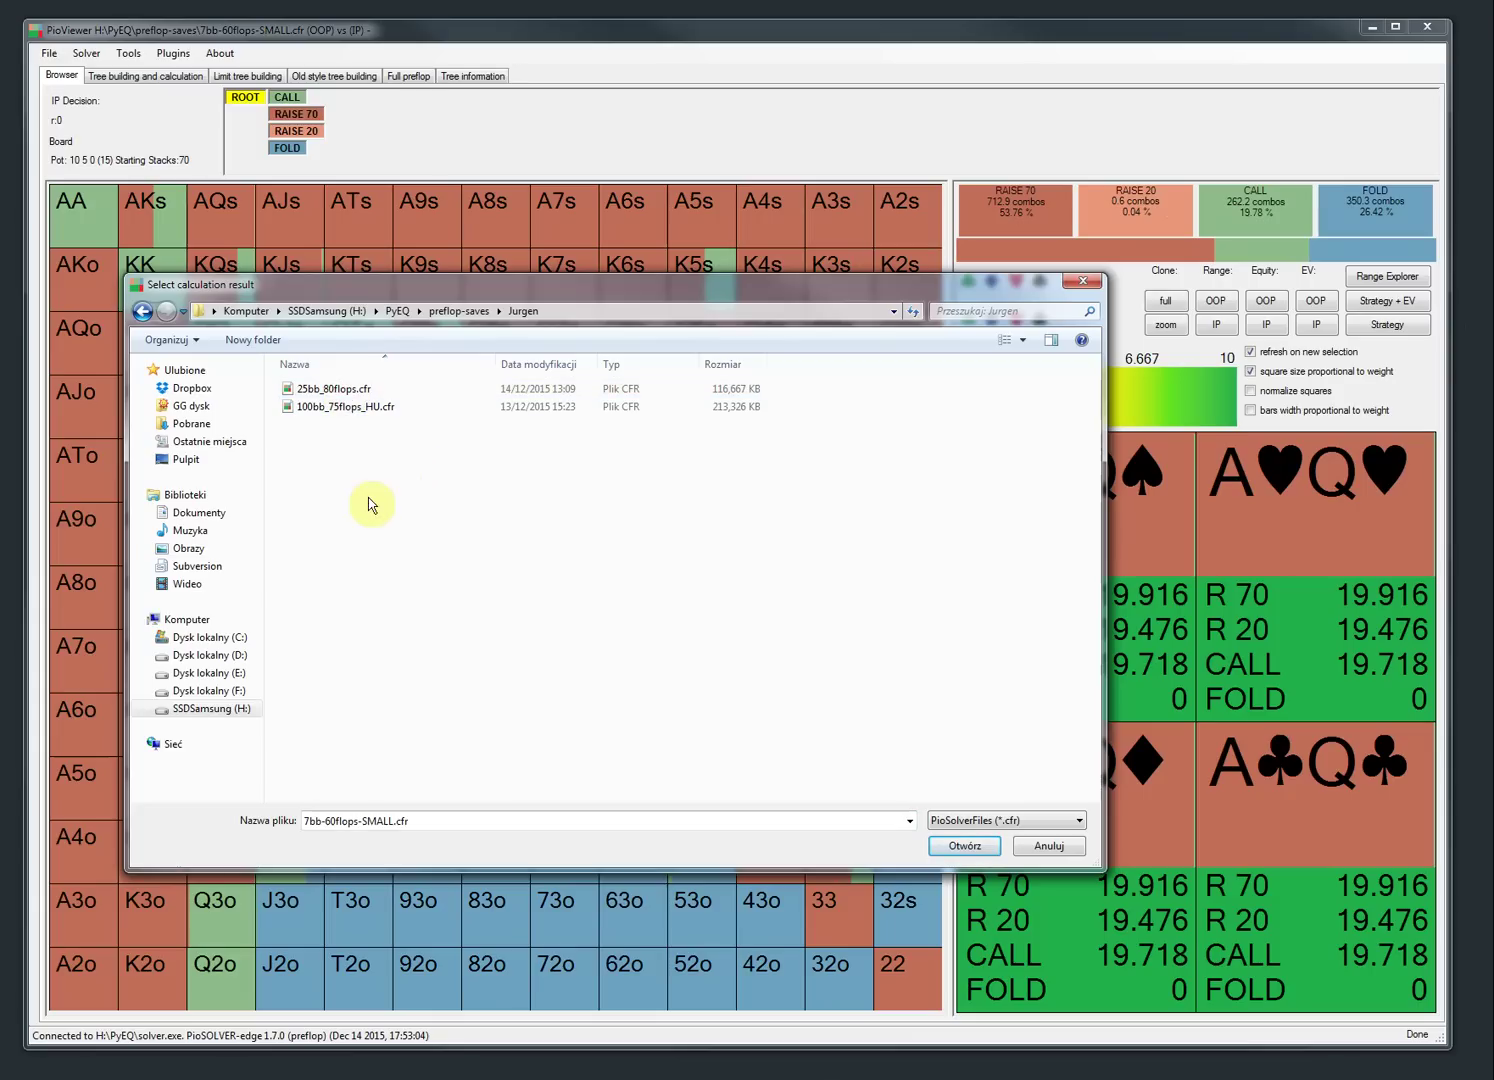
double_click(344, 407)
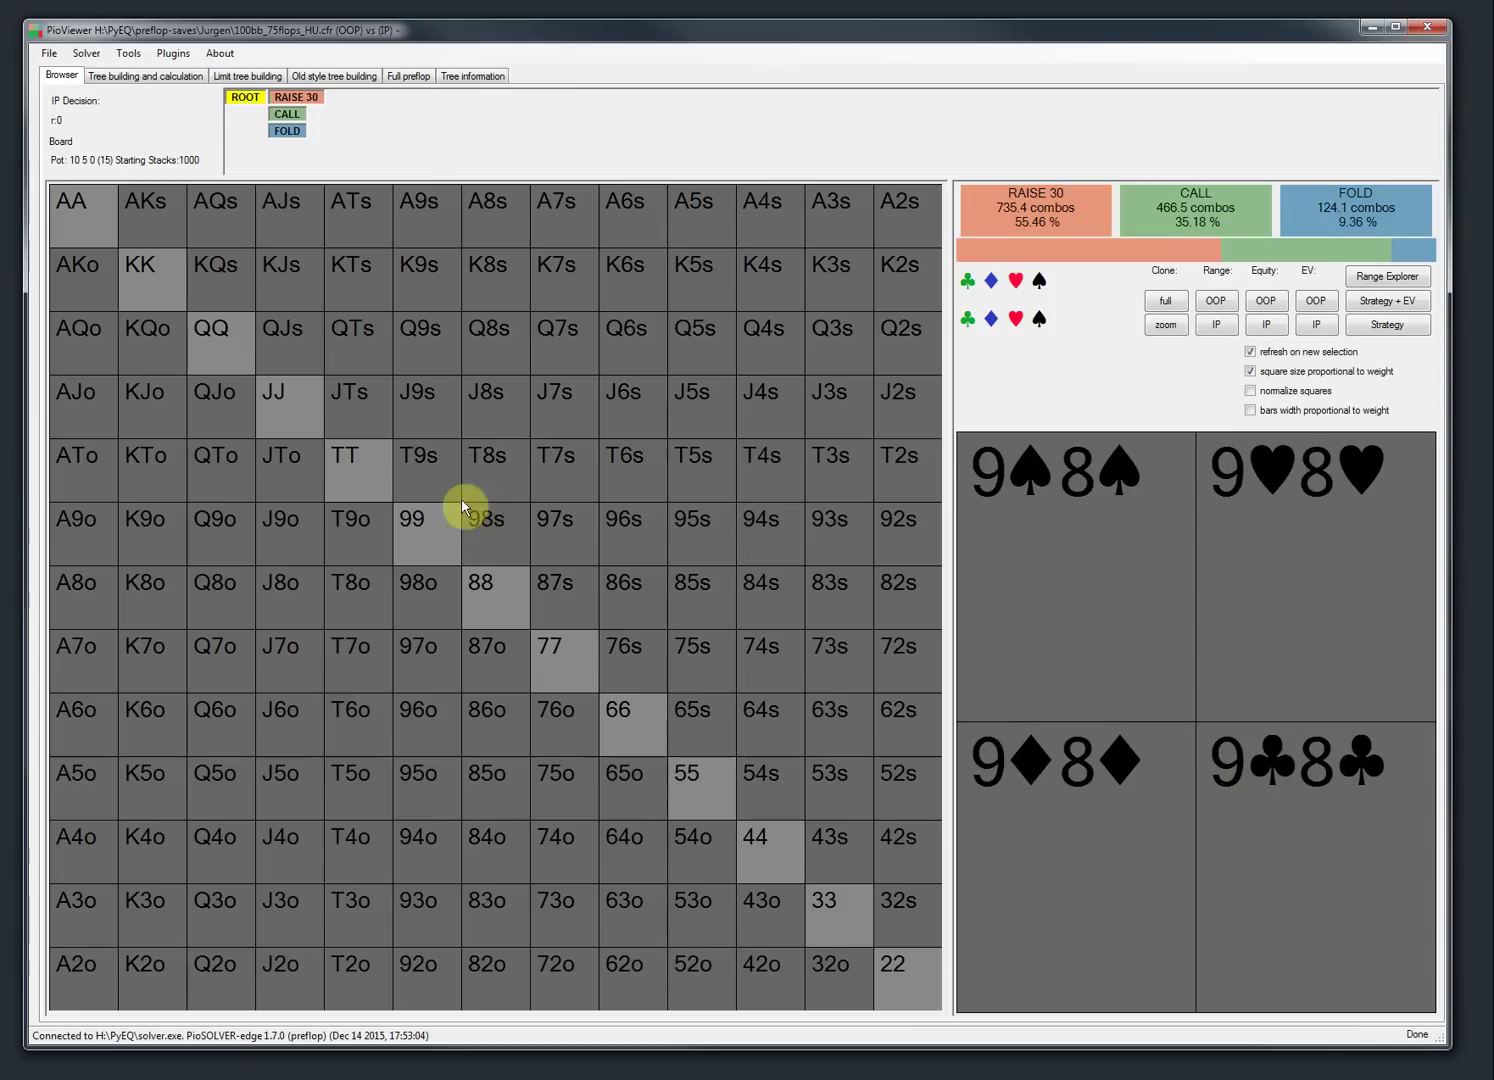
click(1380, 300)
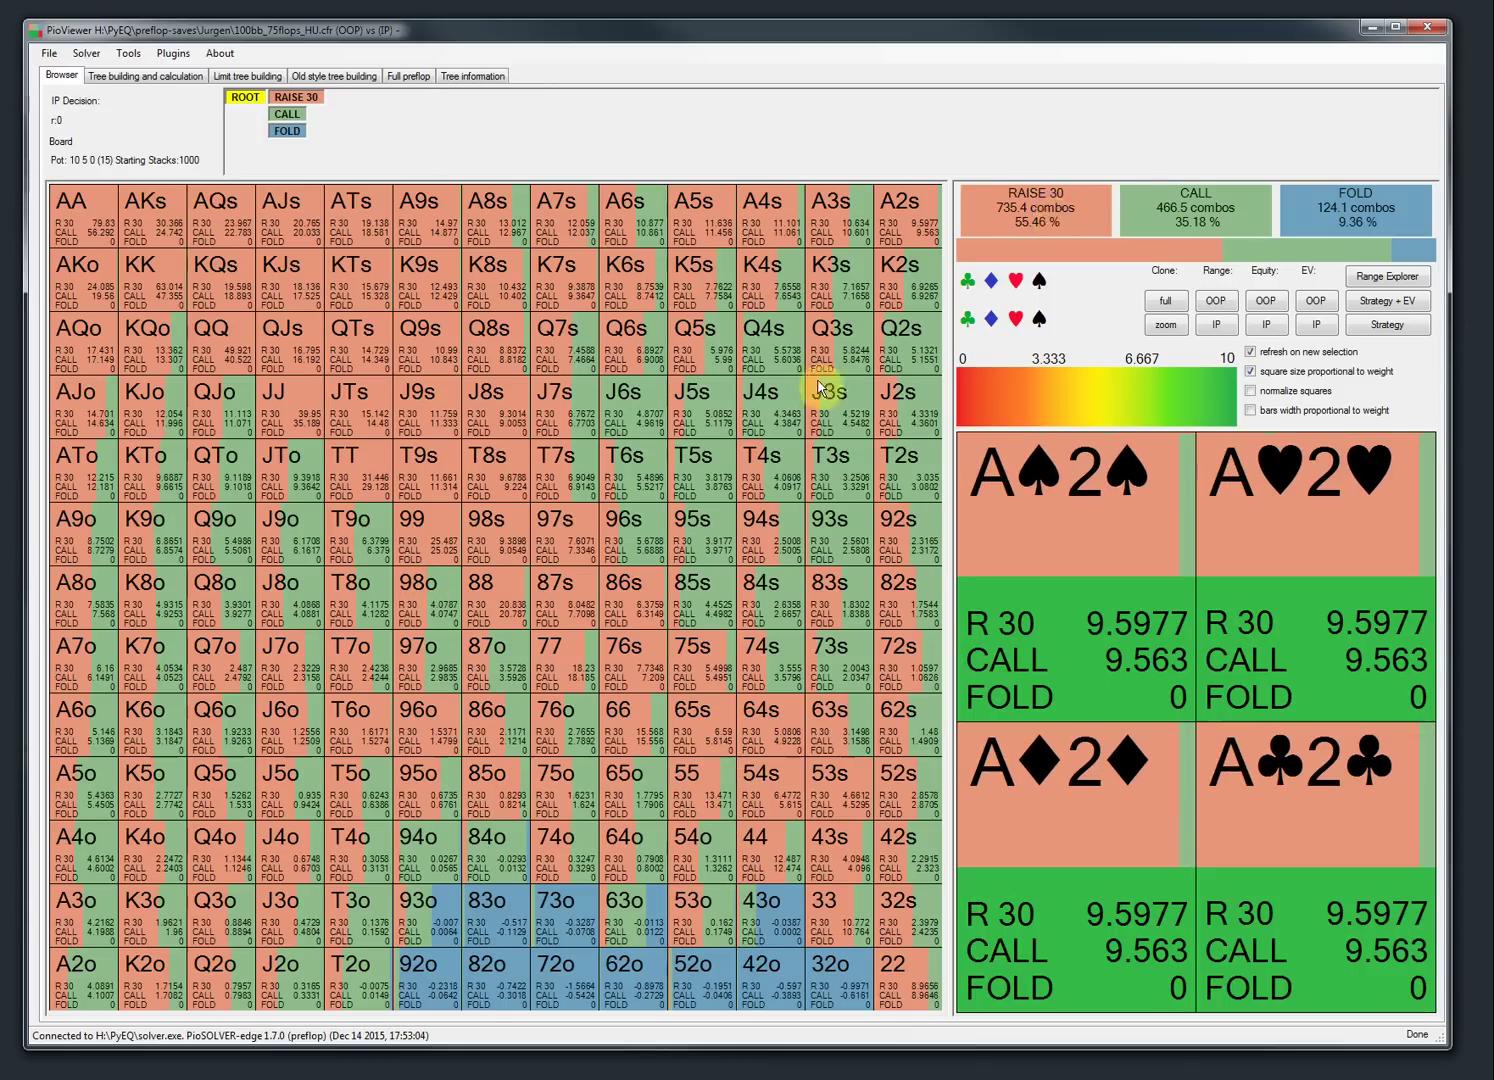
- Examine the response to RAISE 30, isolating the RAISE 90 range and restoring the strategy with EVs
click(293, 99)
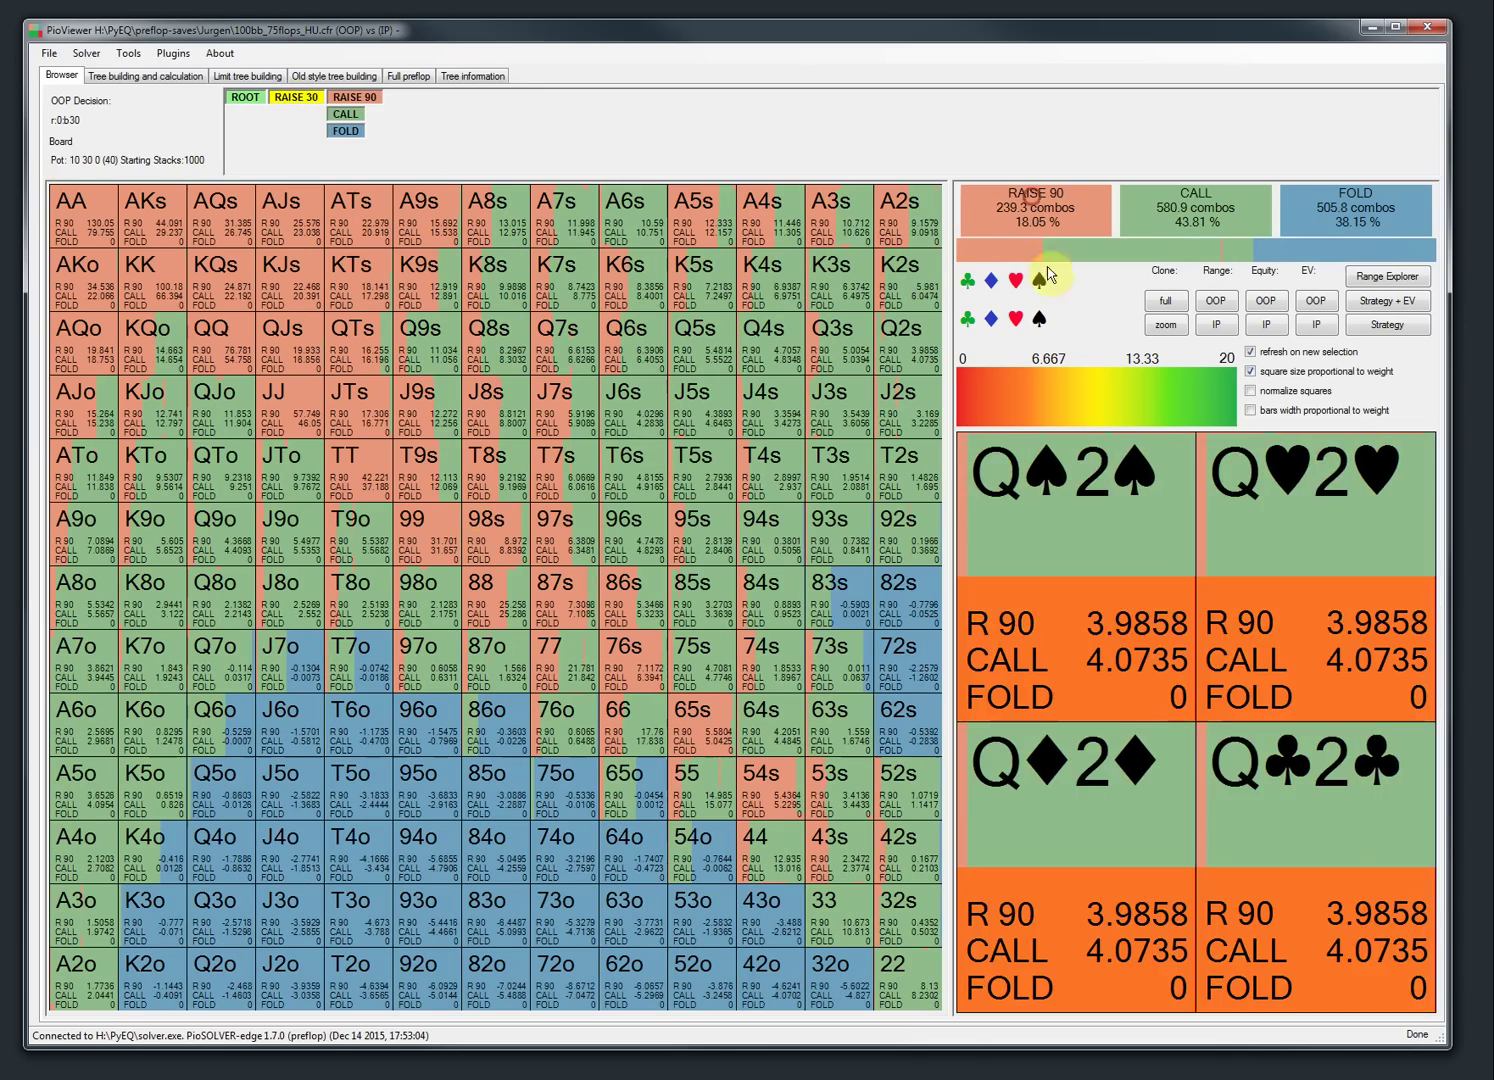
click(978, 252)
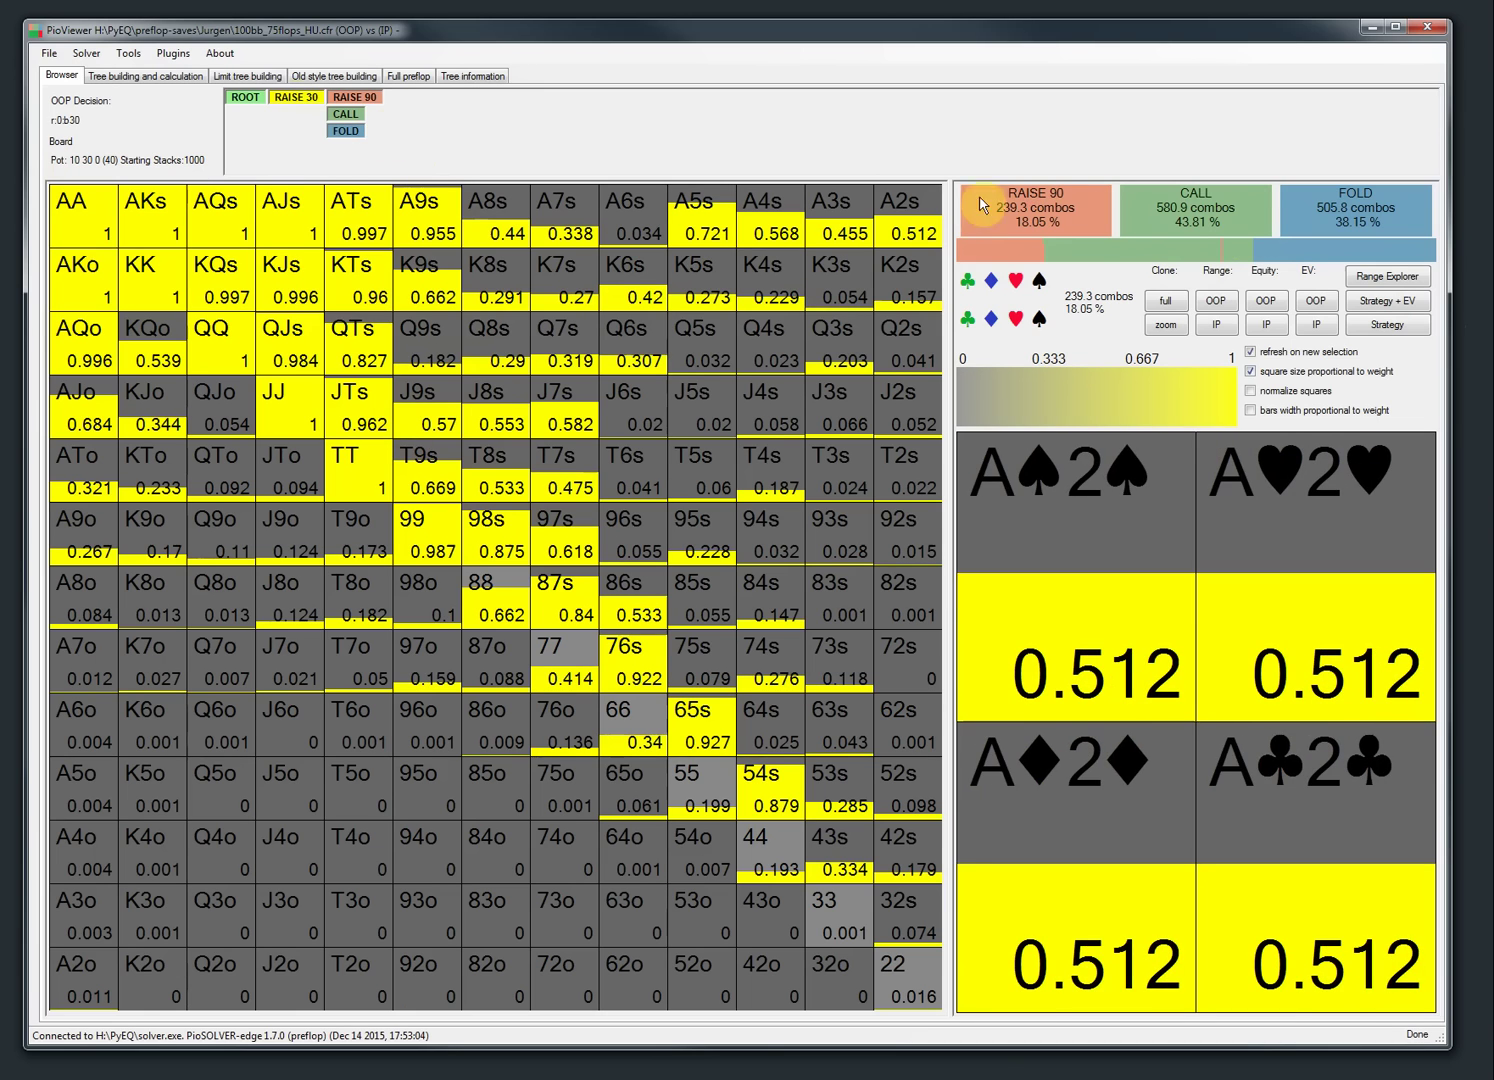
click(1403, 301)
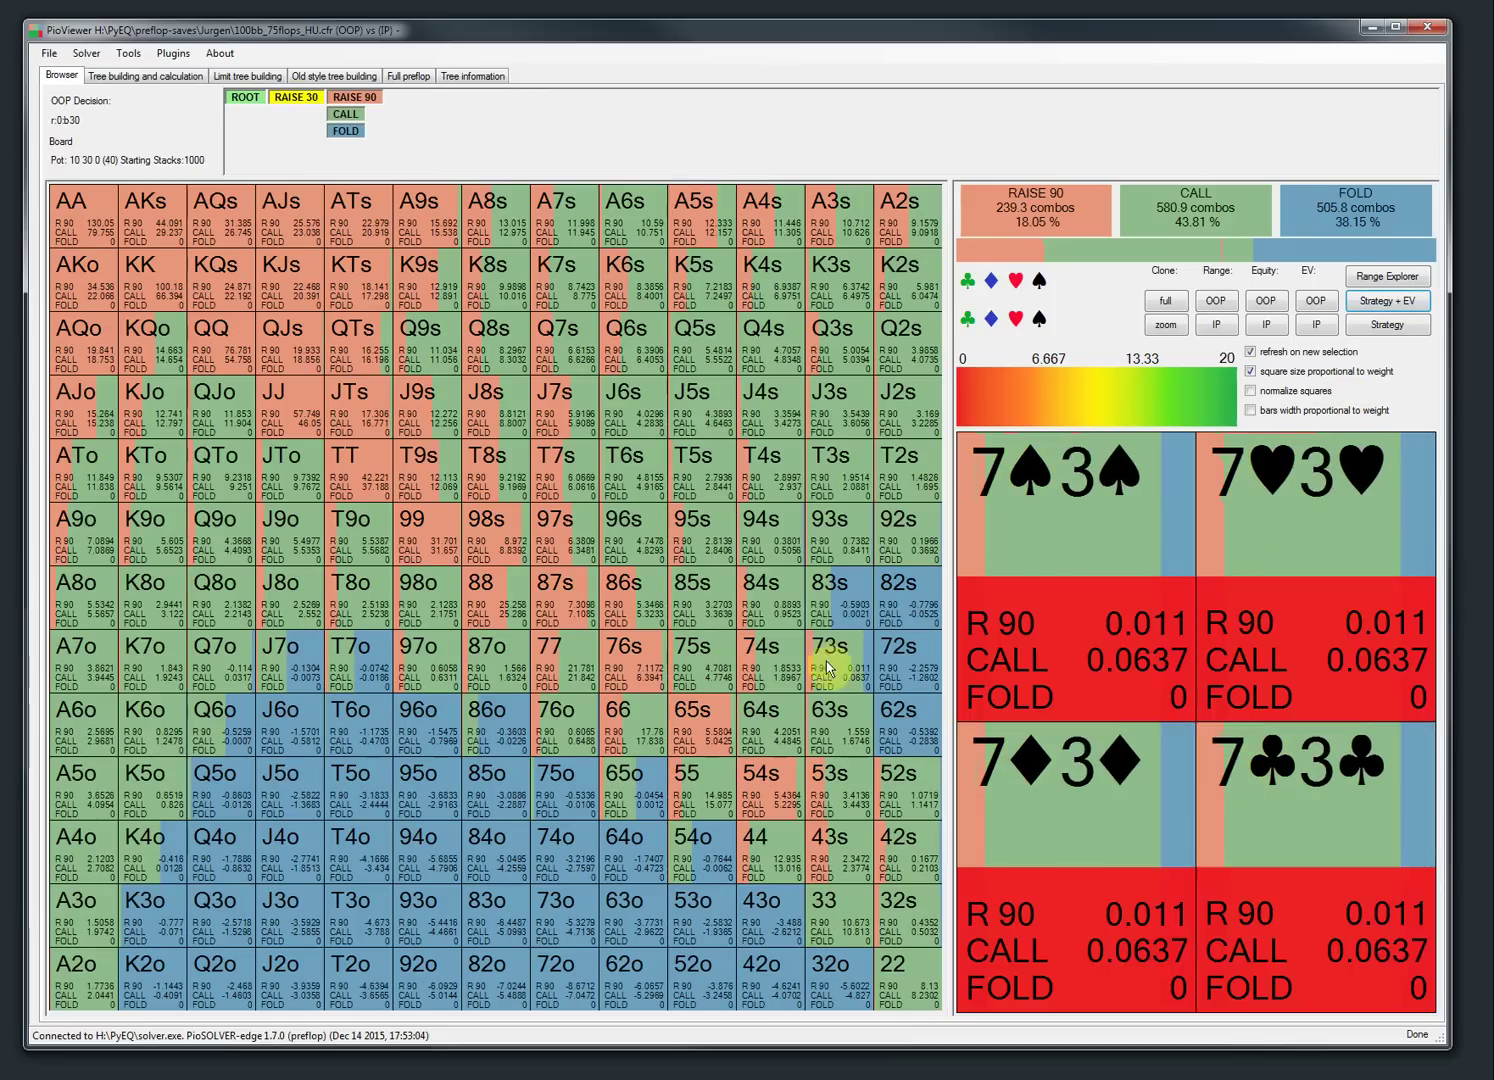
- Follow RAISE 90, isolate the CALL and RAISE 210 ranges, inspect the response to RAISE 210, and return to the root
click(362, 100)
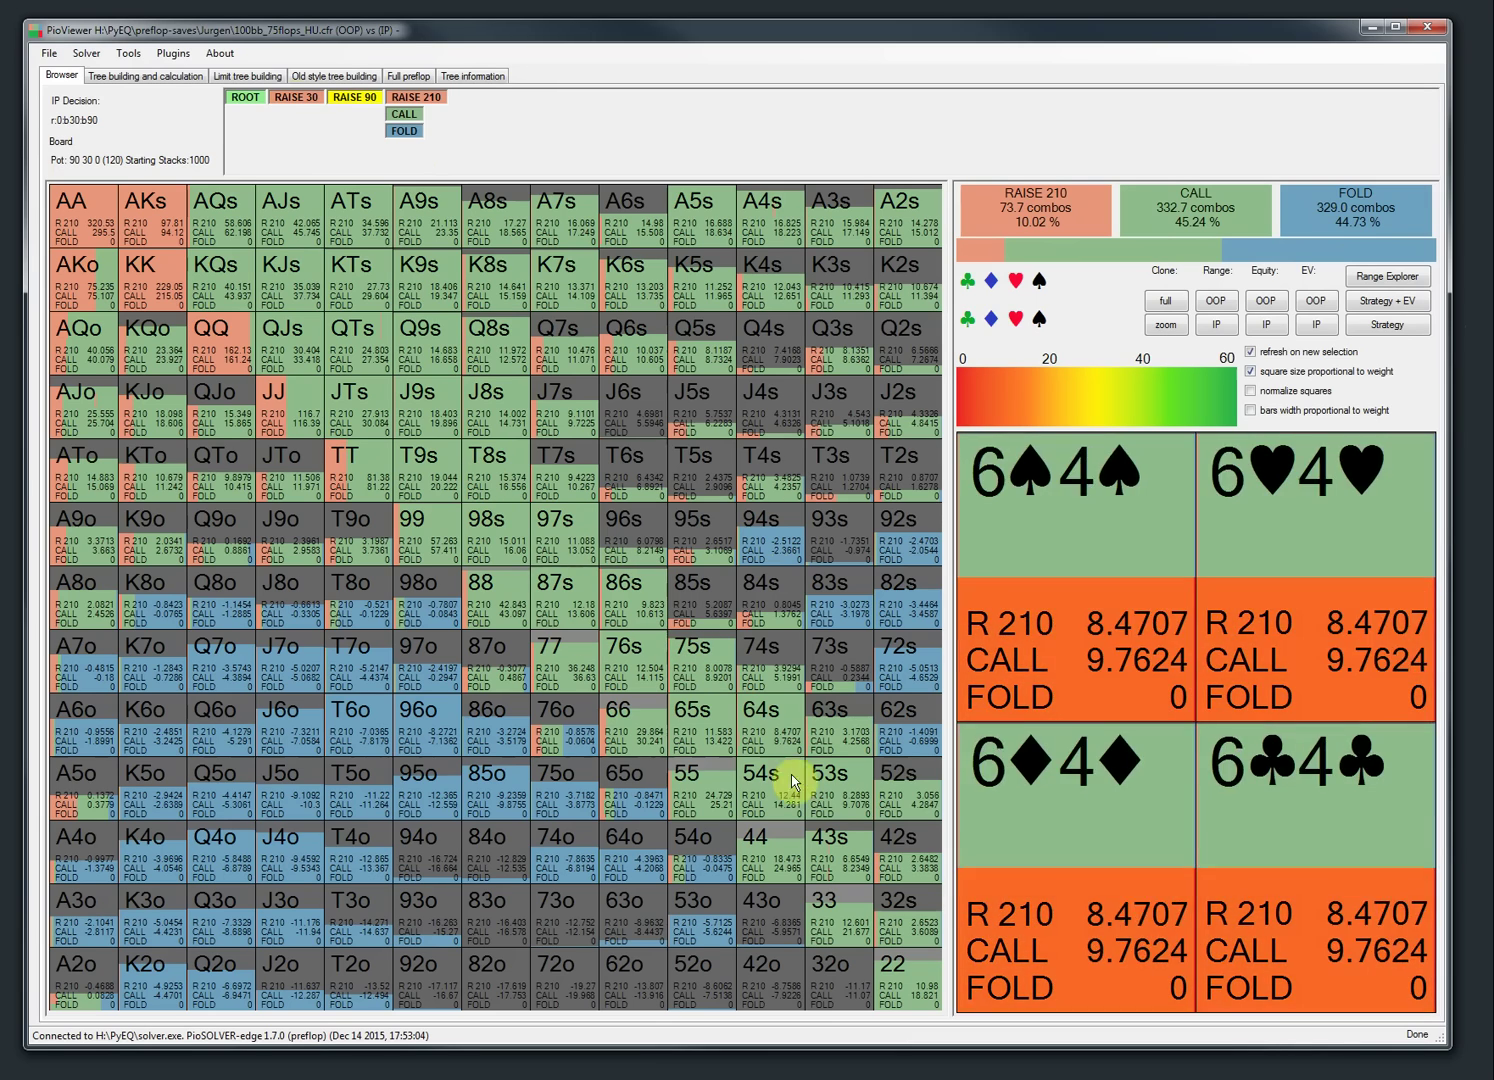
click(1190, 215)
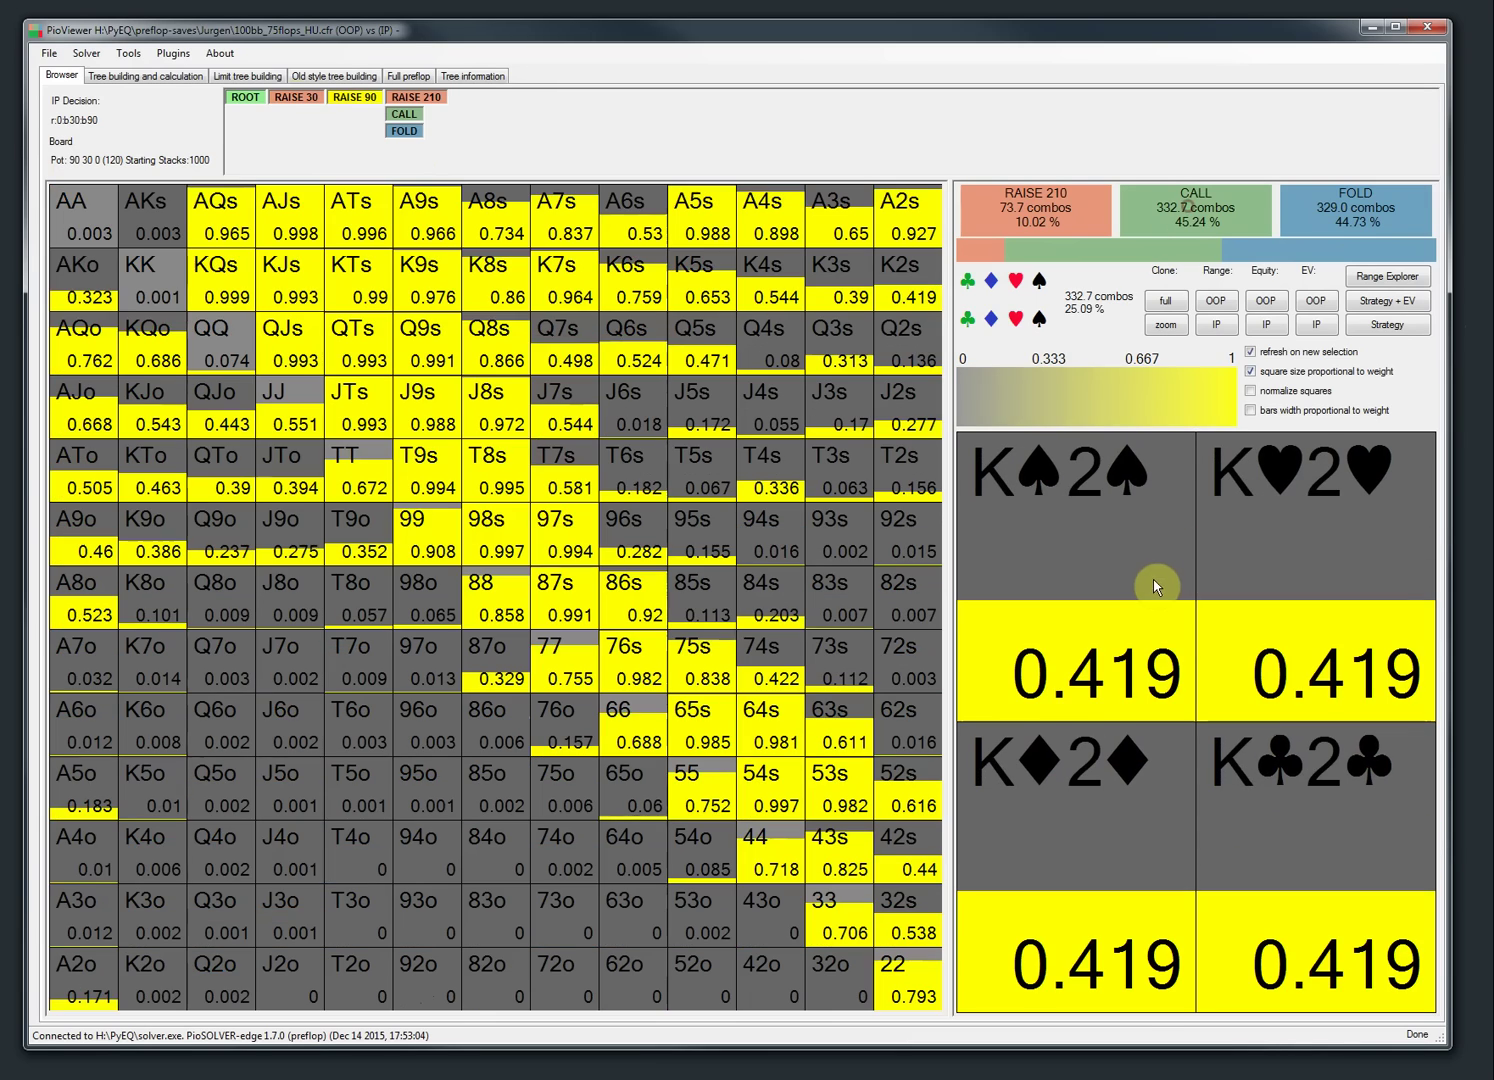
click(1050, 215)
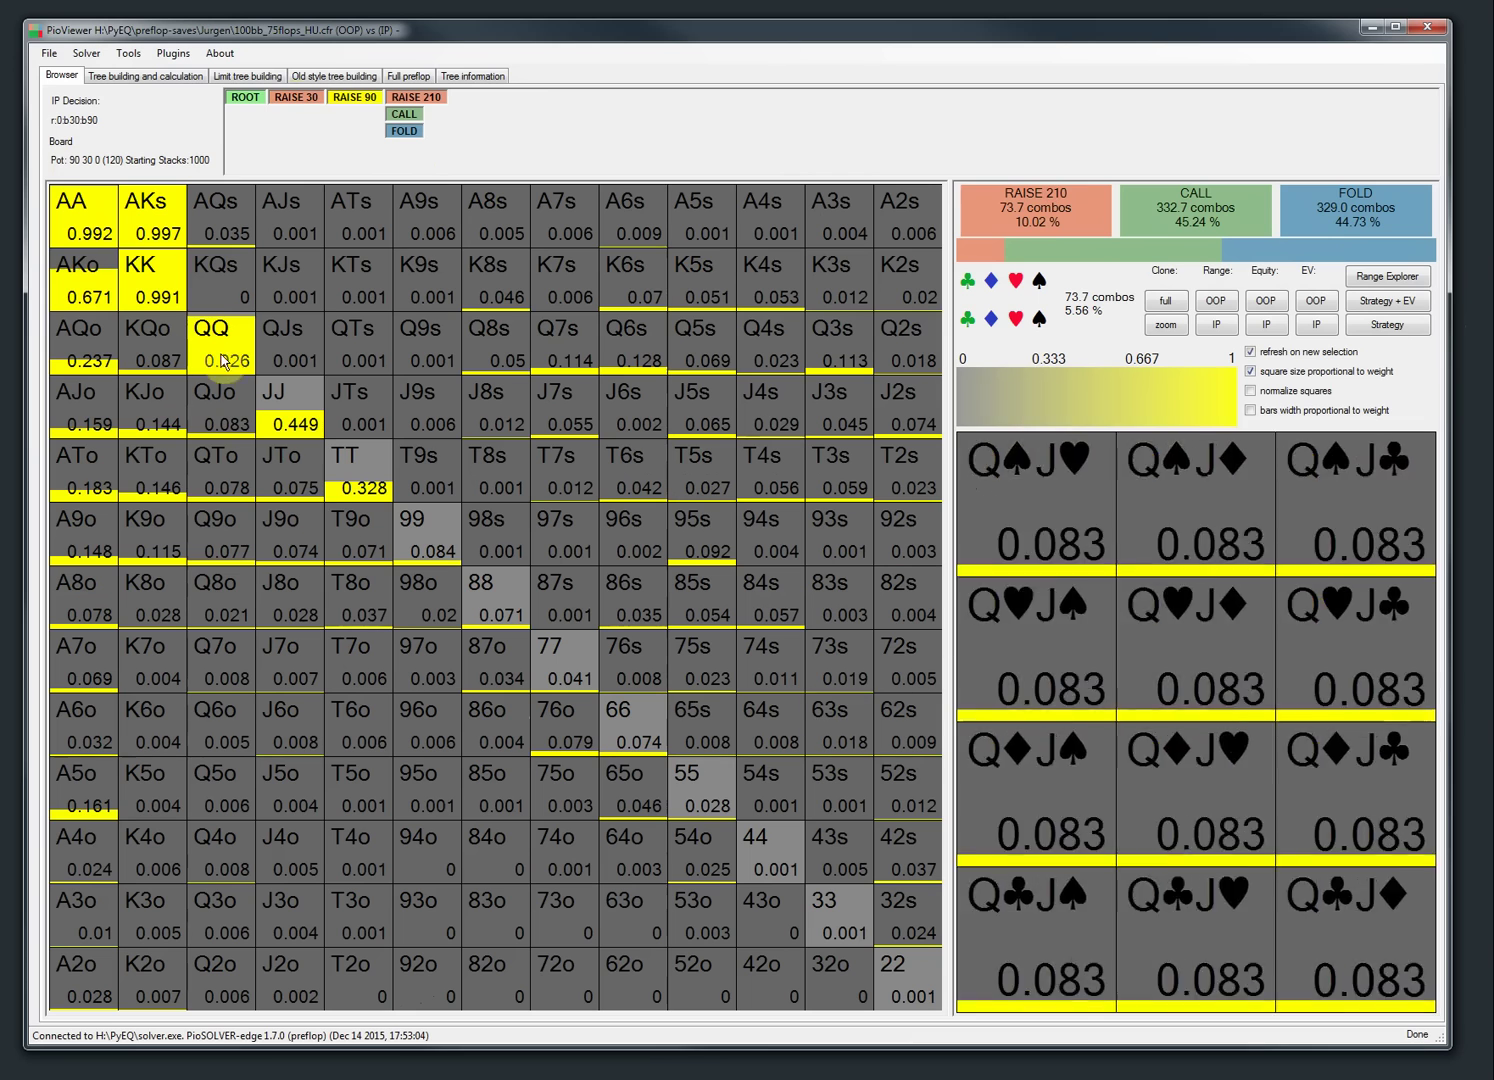
click(1396, 301)
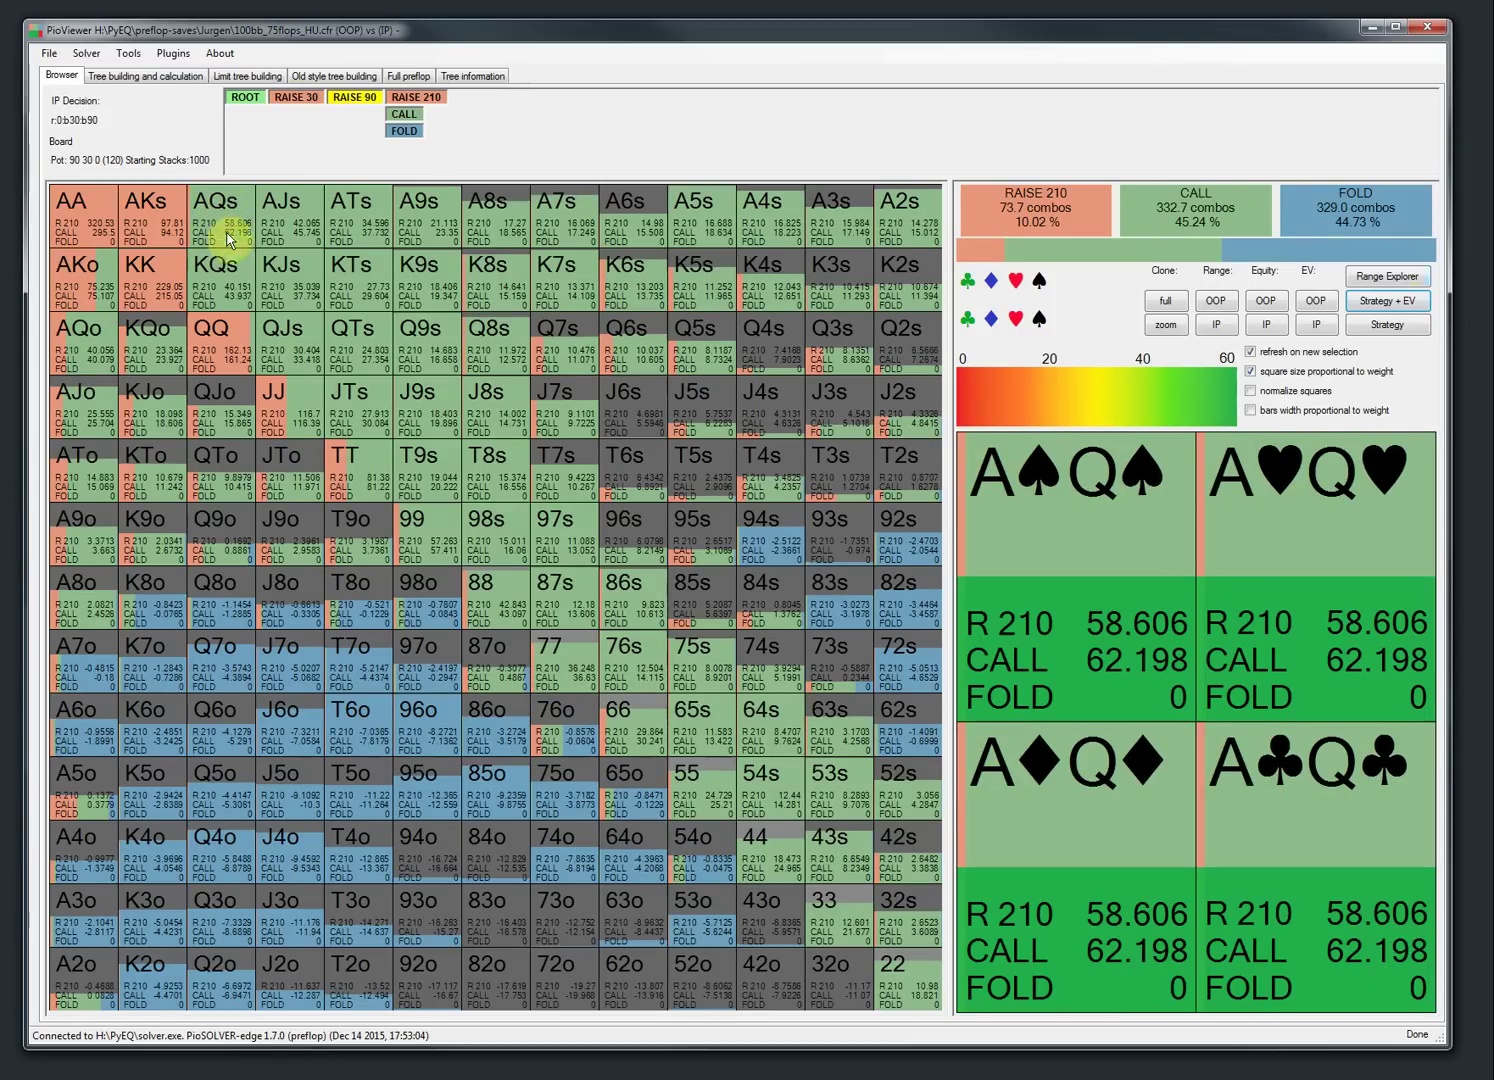
click(416, 96)
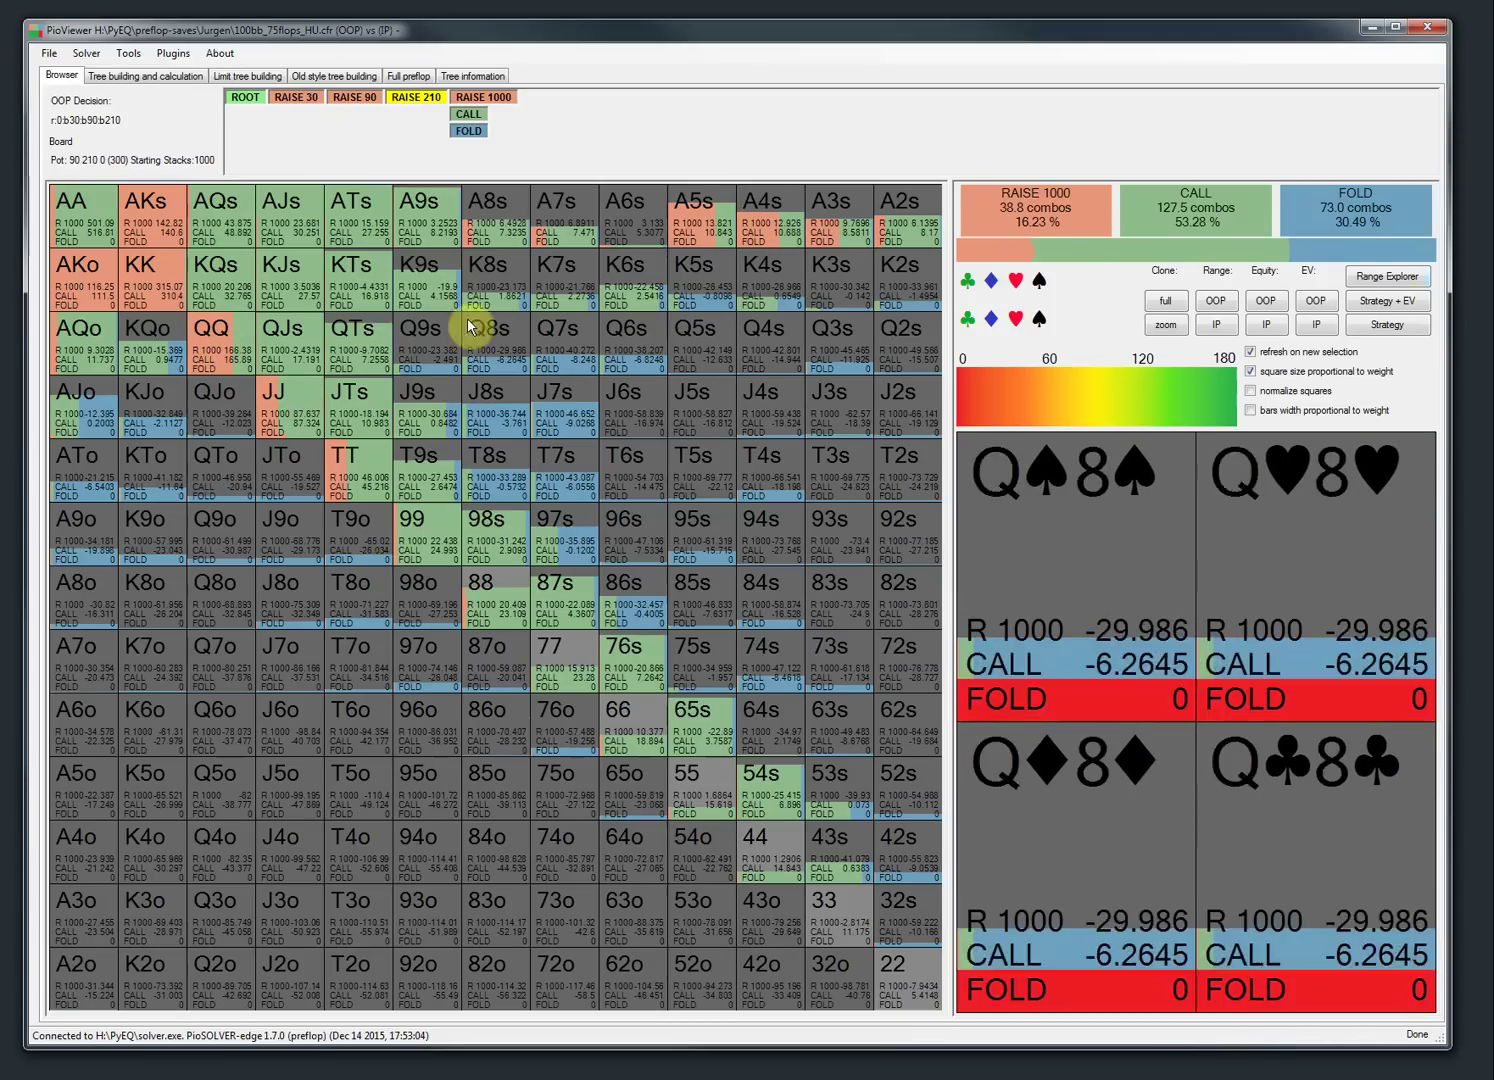
click(238, 99)
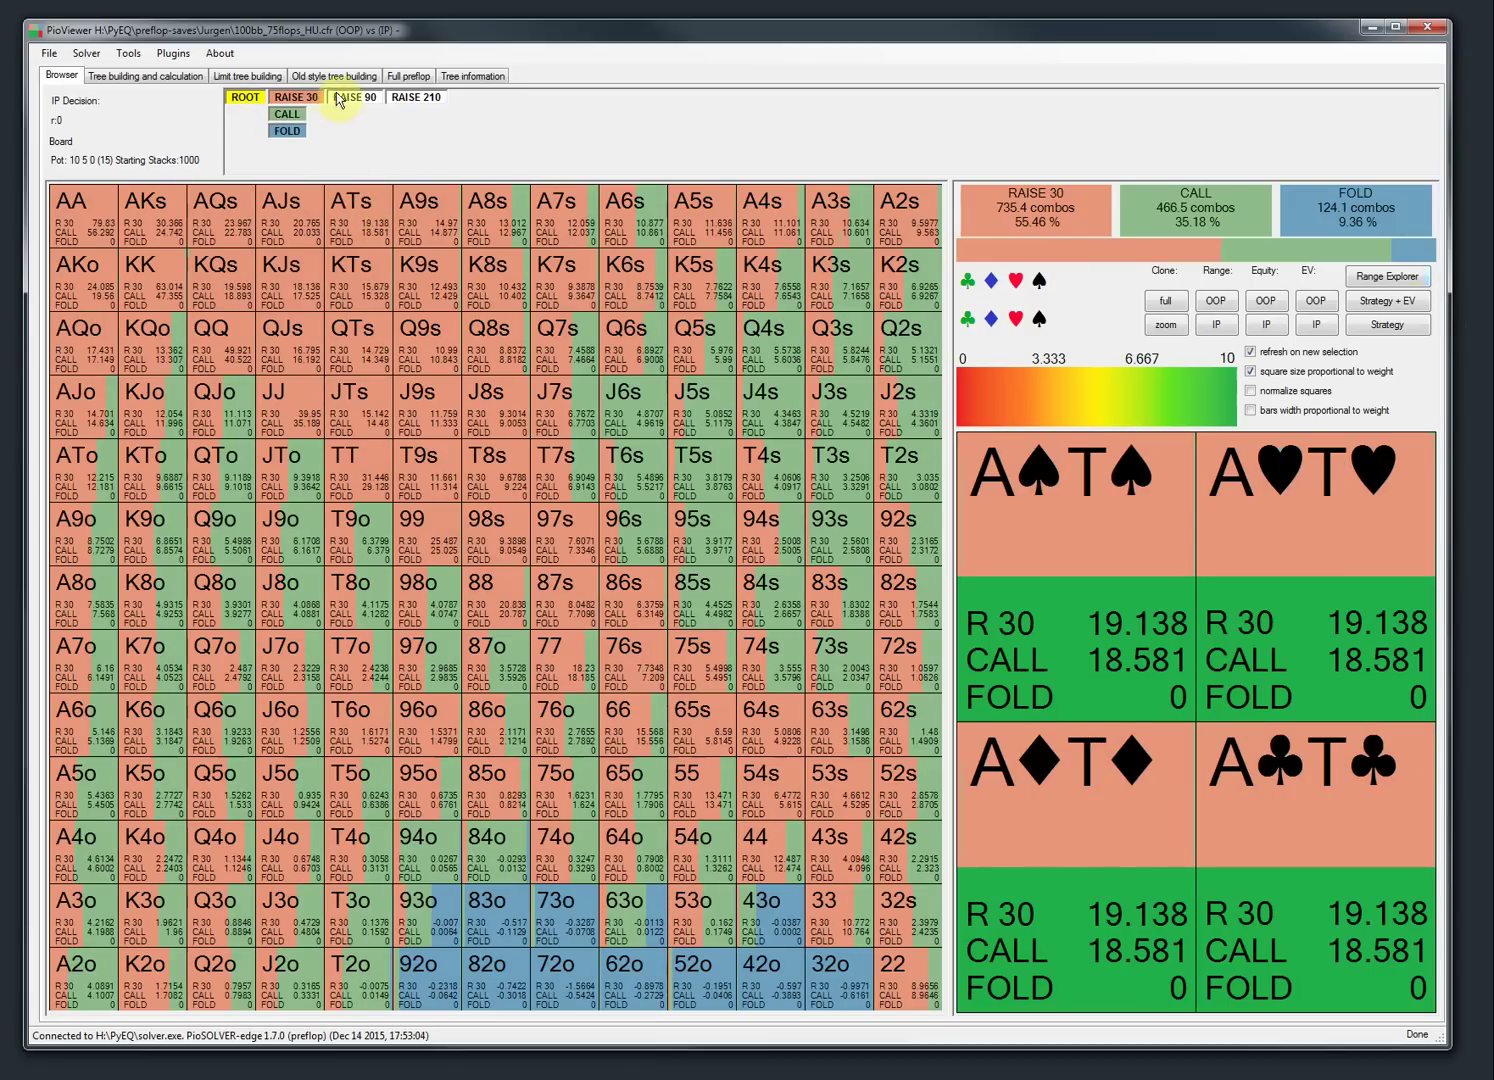
- Load the HU-25bb-with_limp preflop tree parameters and show the postflop settings of the CALL after RAISE 20
click(398, 77)
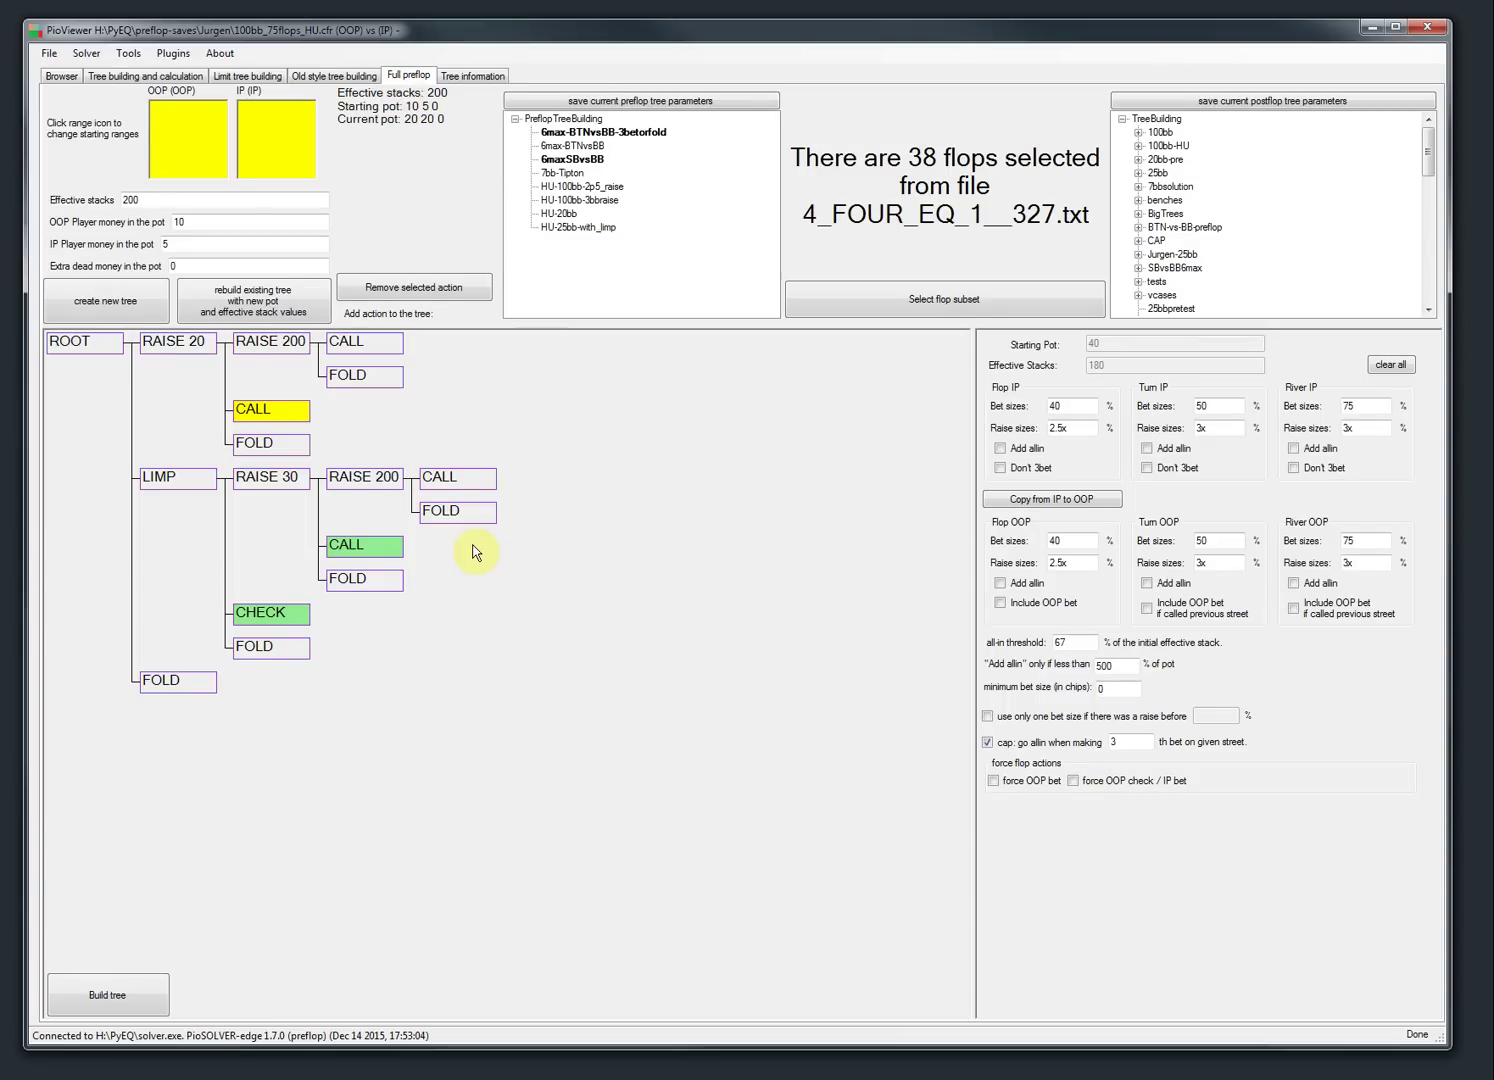
click(585, 200)
click(556, 227)
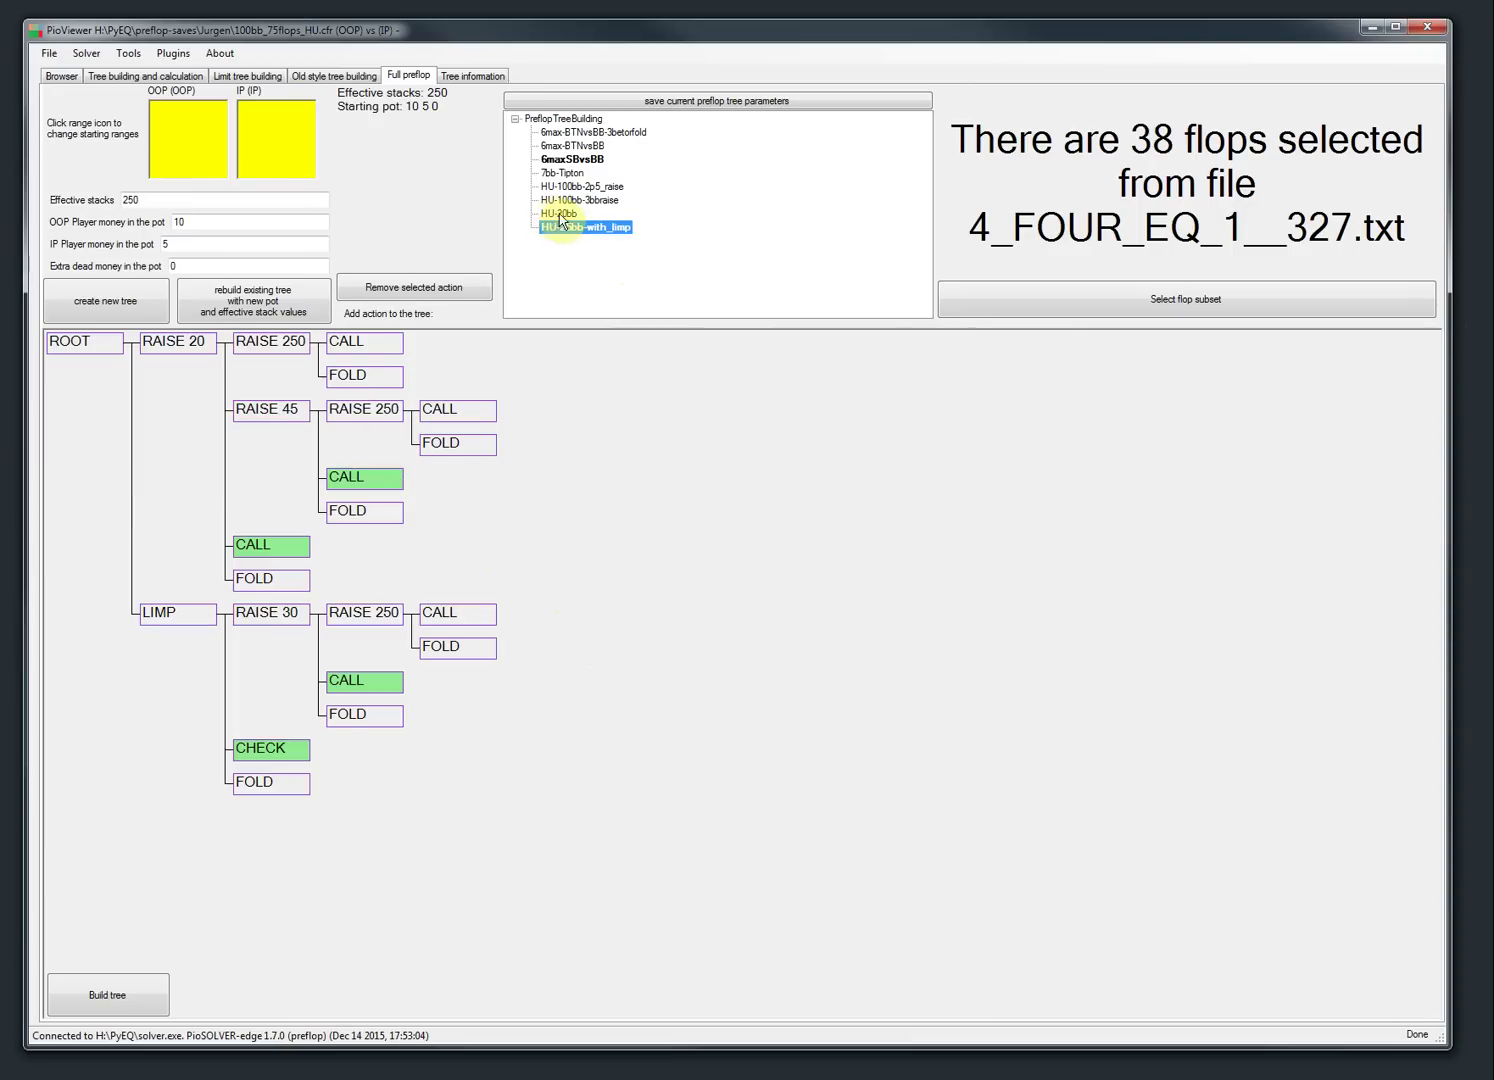
click(372, 481)
click(267, 543)
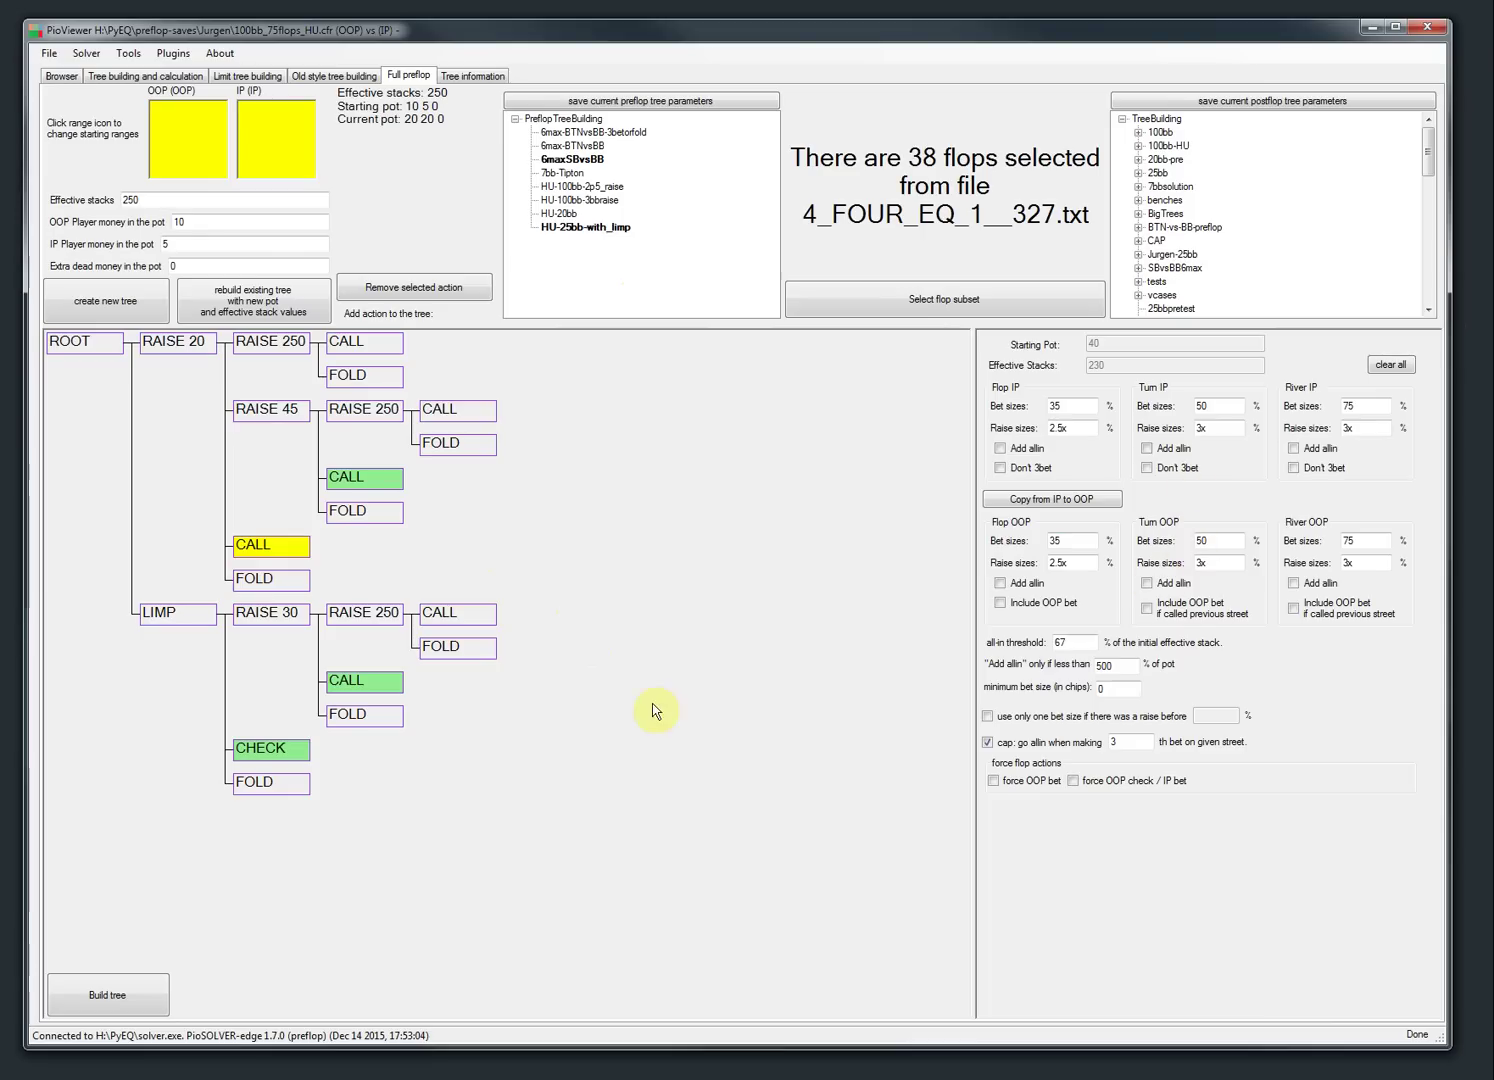
- Select the flop subset file 16_SRP_EQ_2__738.txt from the 10 folder inside subsets
click(890, 323)
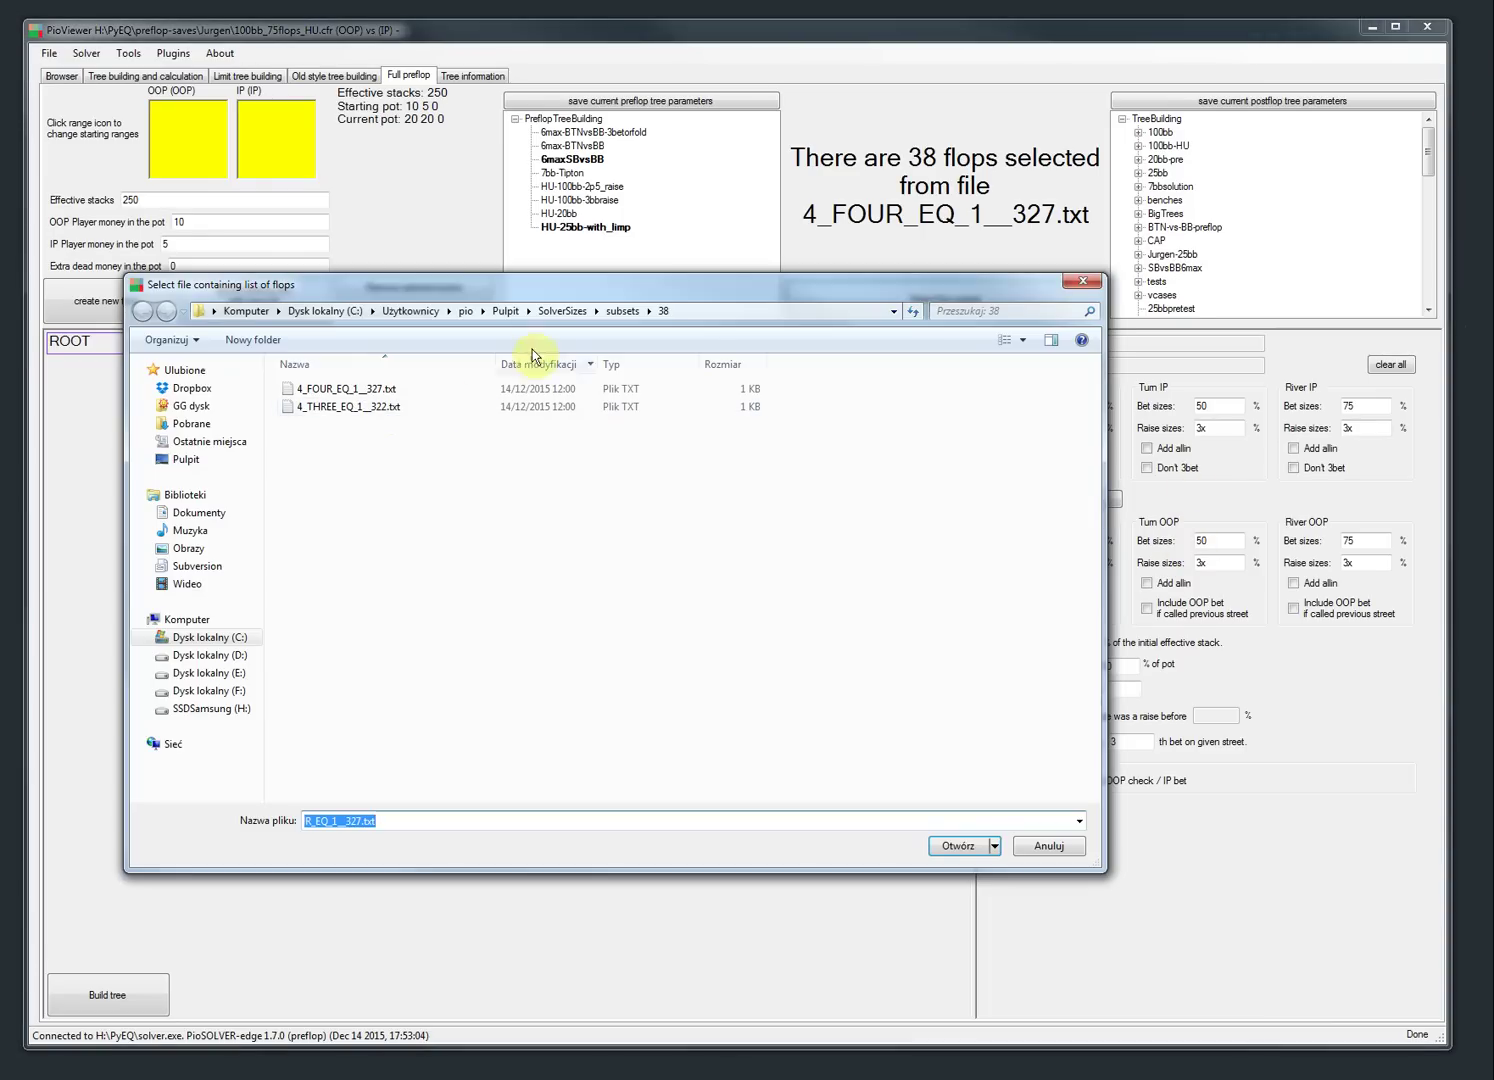
click(622, 311)
click(337, 443)
double_click(326, 458)
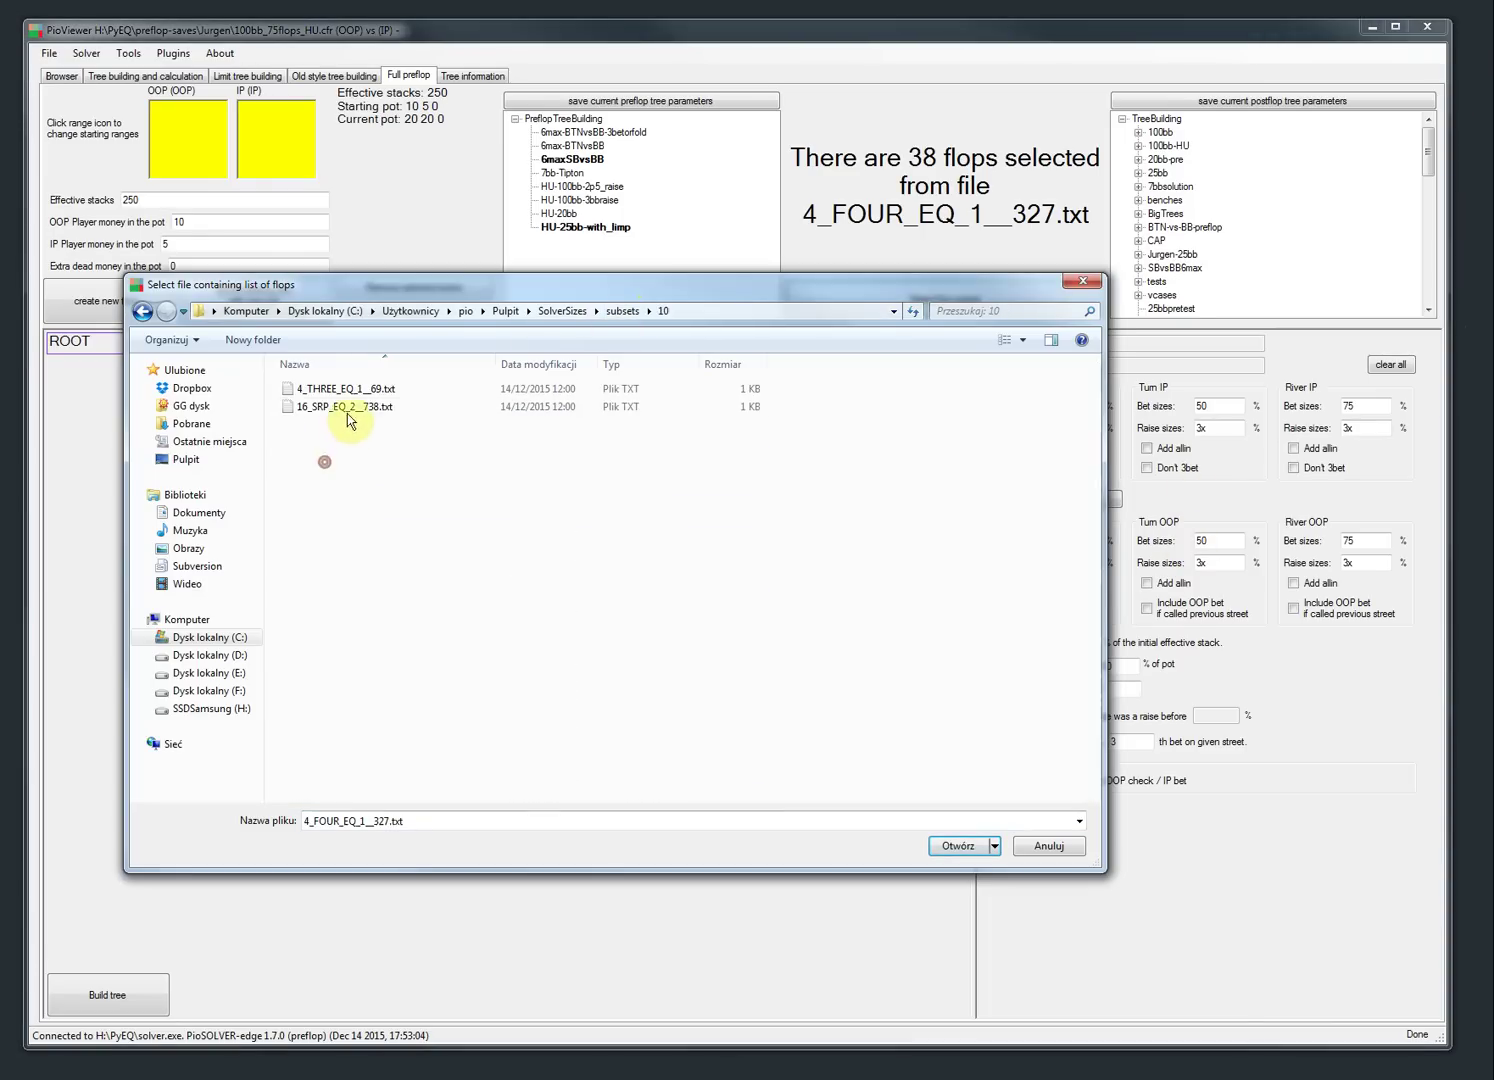
double_click(345, 410)
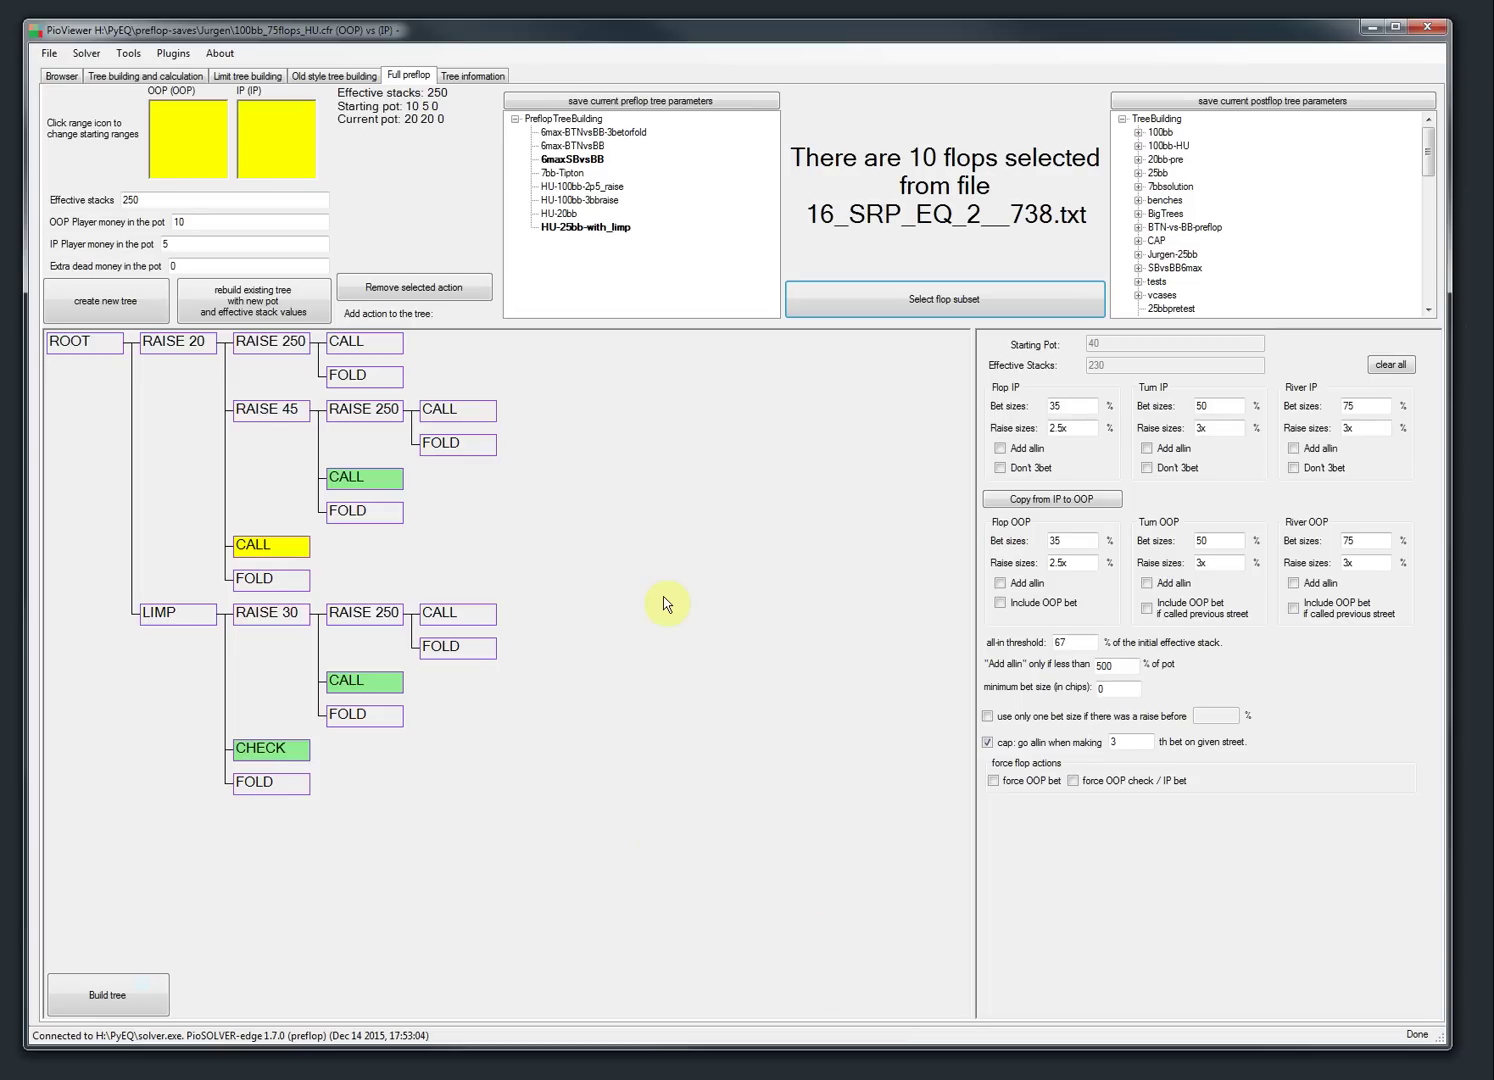
- Query the solver's memory by running show_memory in the solver console
click(128, 53)
mouse_move(193, 287)
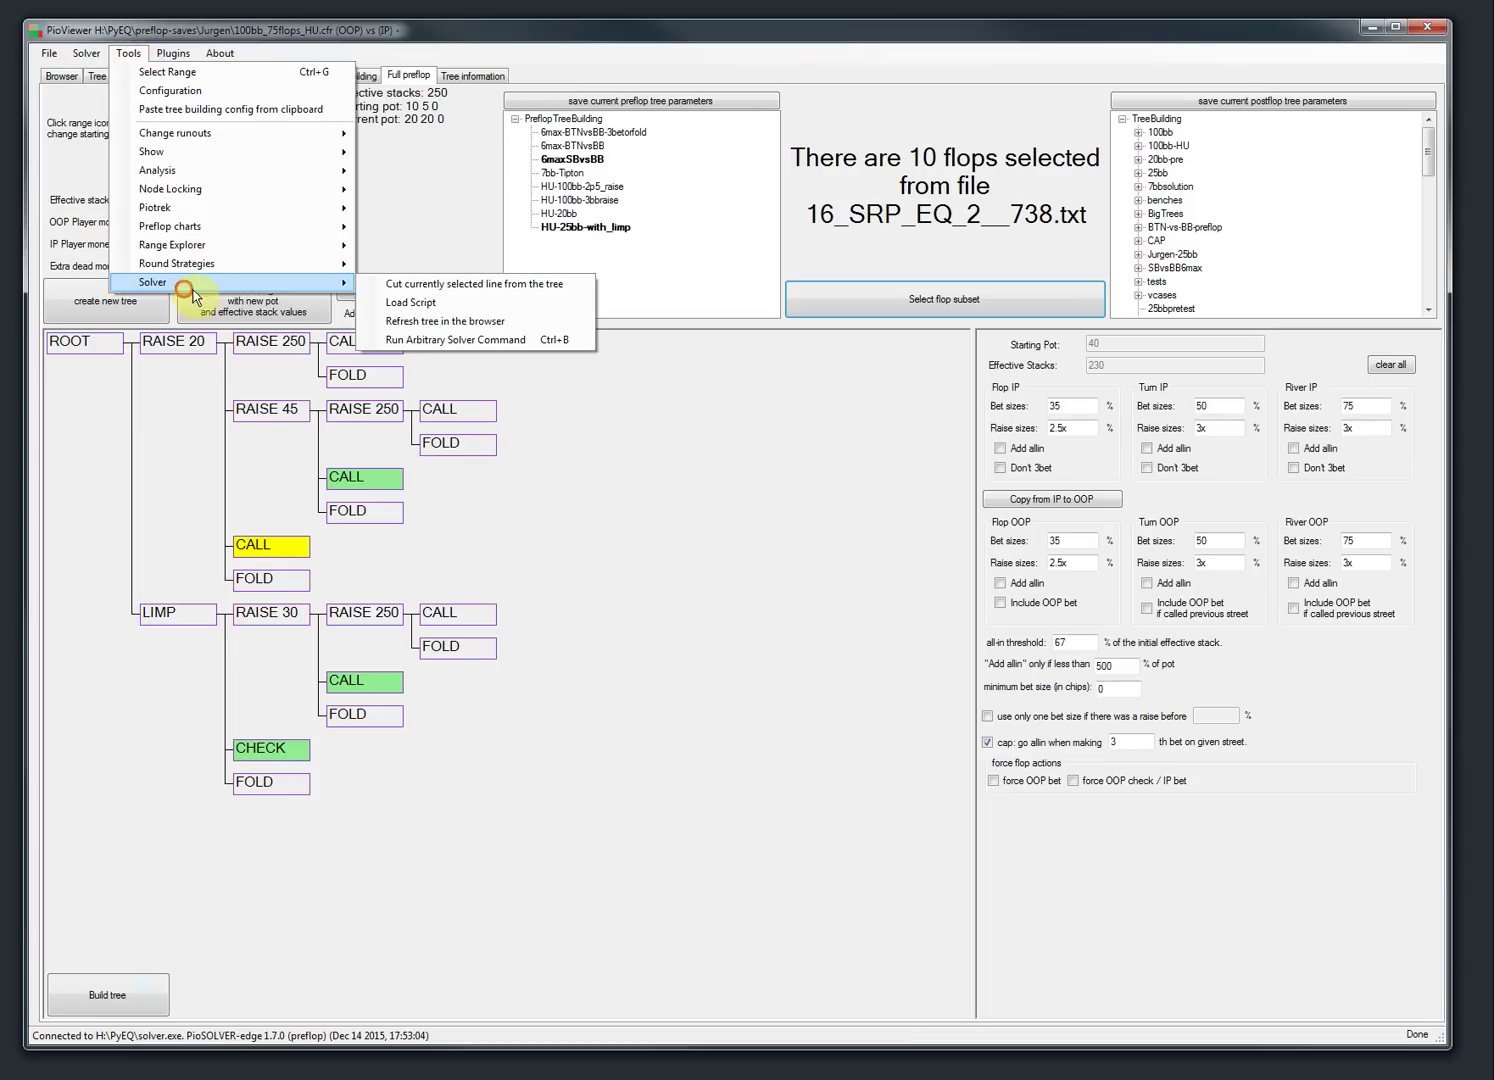
click(404, 347)
drag(307, 40, 710, 307)
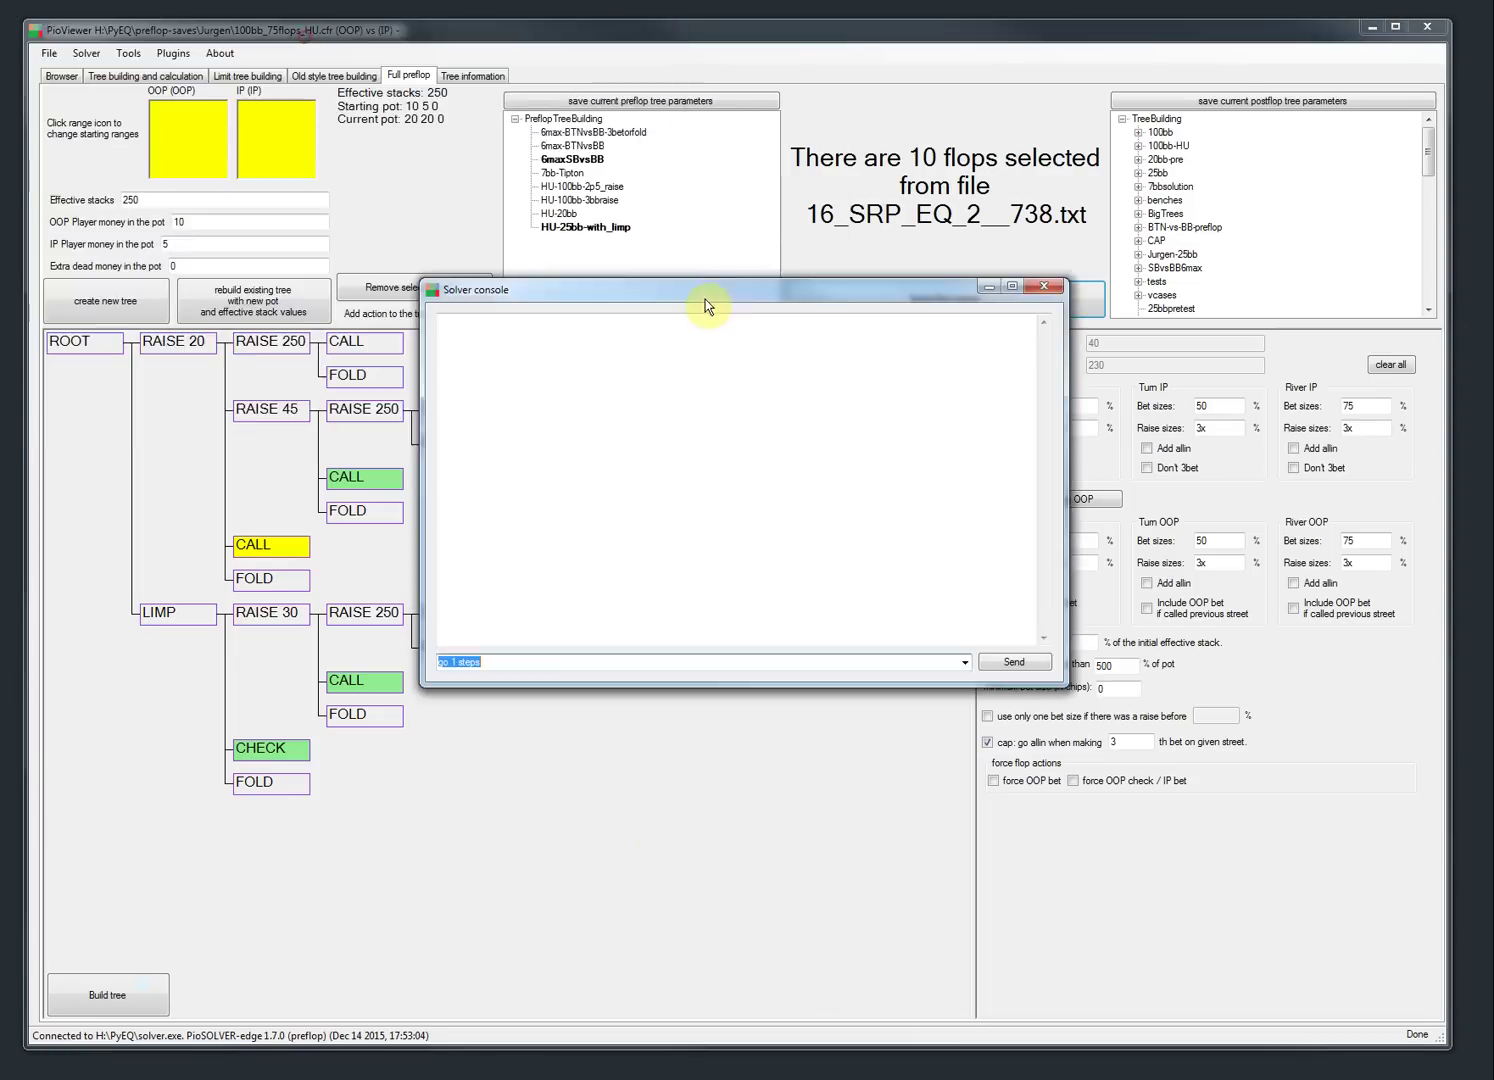
text(show_mem)
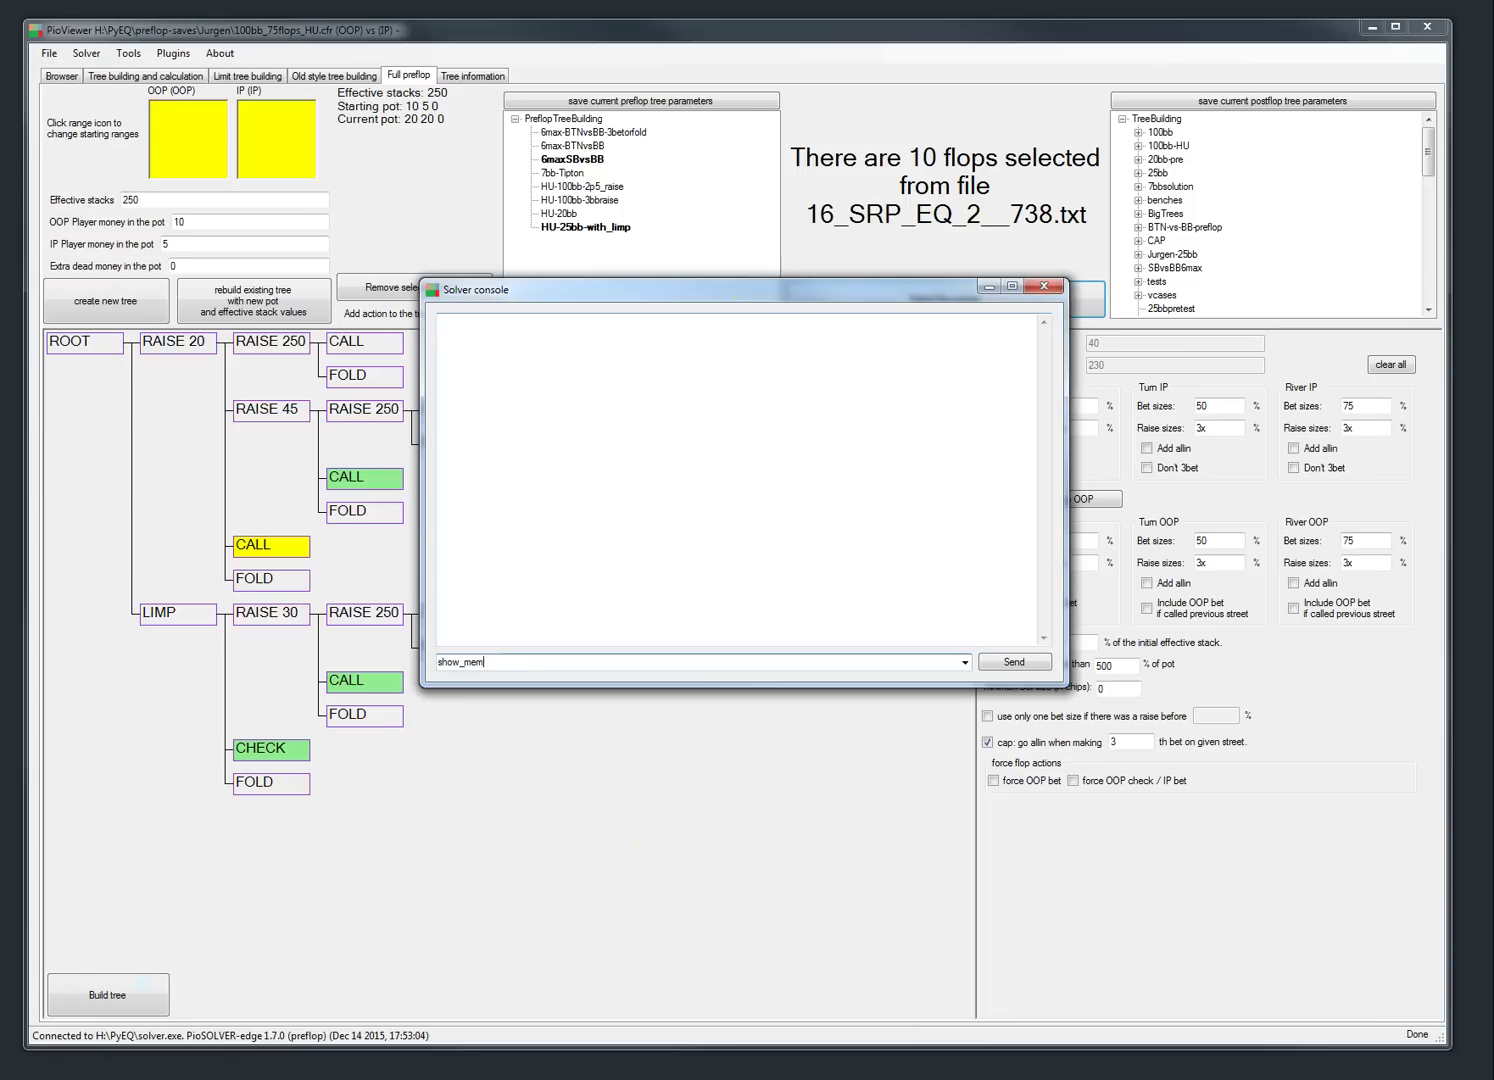
text(ory)
key(Return)
- Examine the total and available physical memory figures in the console output, and put the console away
click(792, 348)
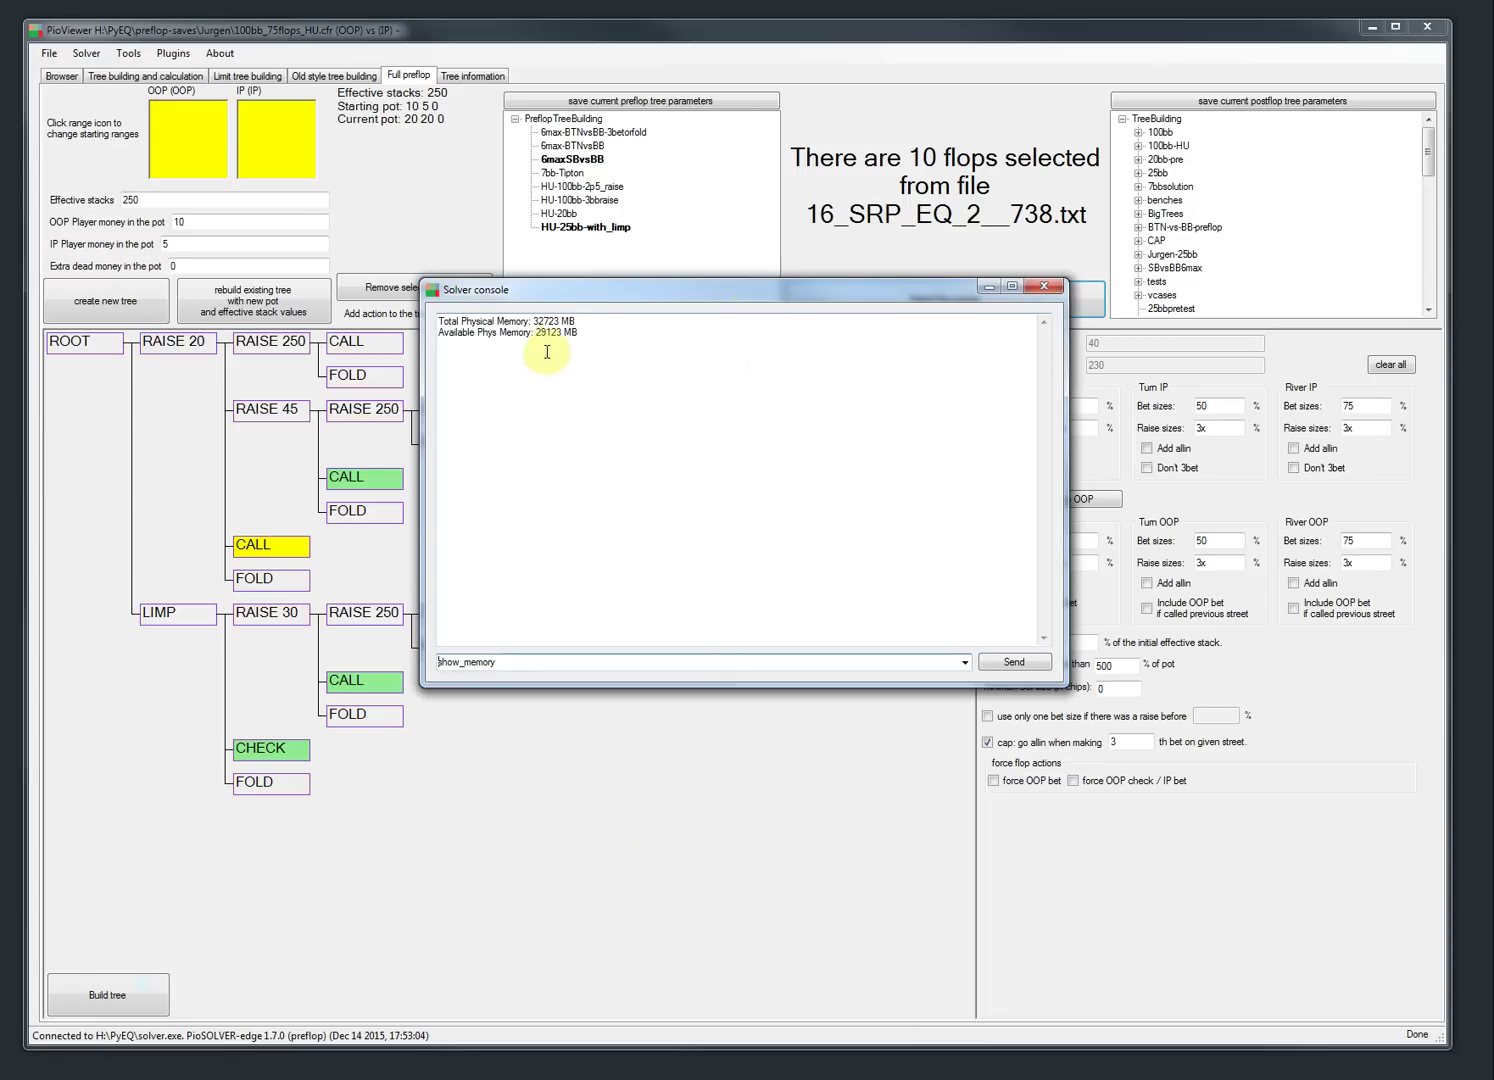
drag(582, 319, 531, 321)
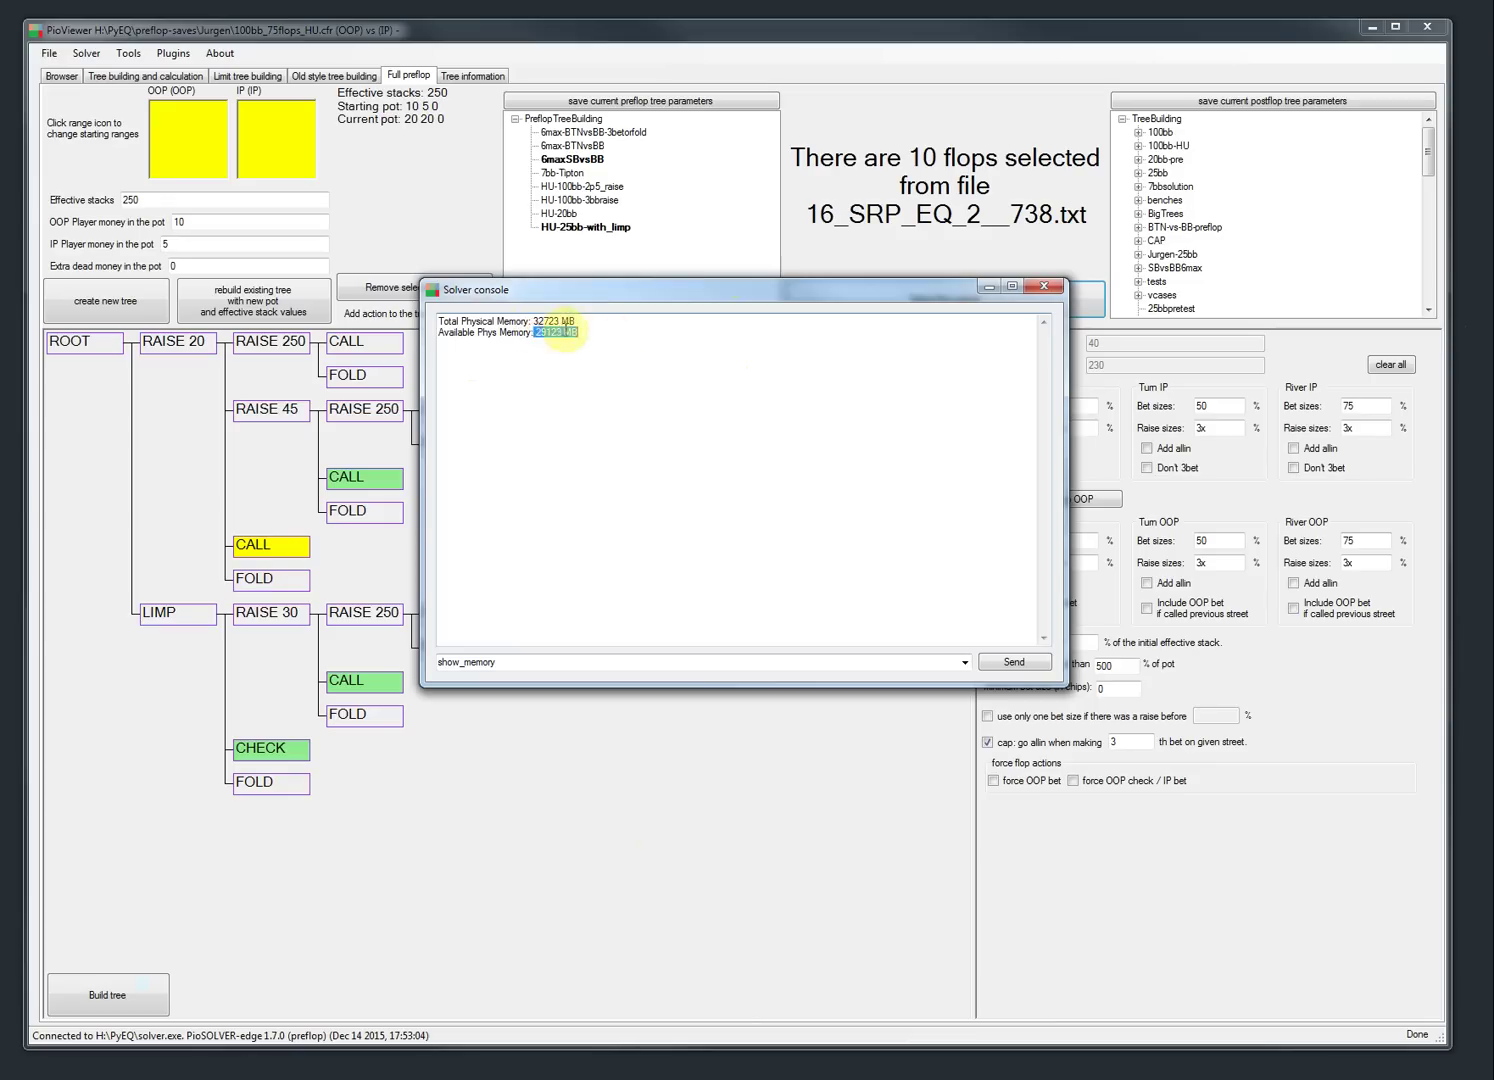
drag(531, 321, 577, 348)
click(562, 330)
click(571, 334)
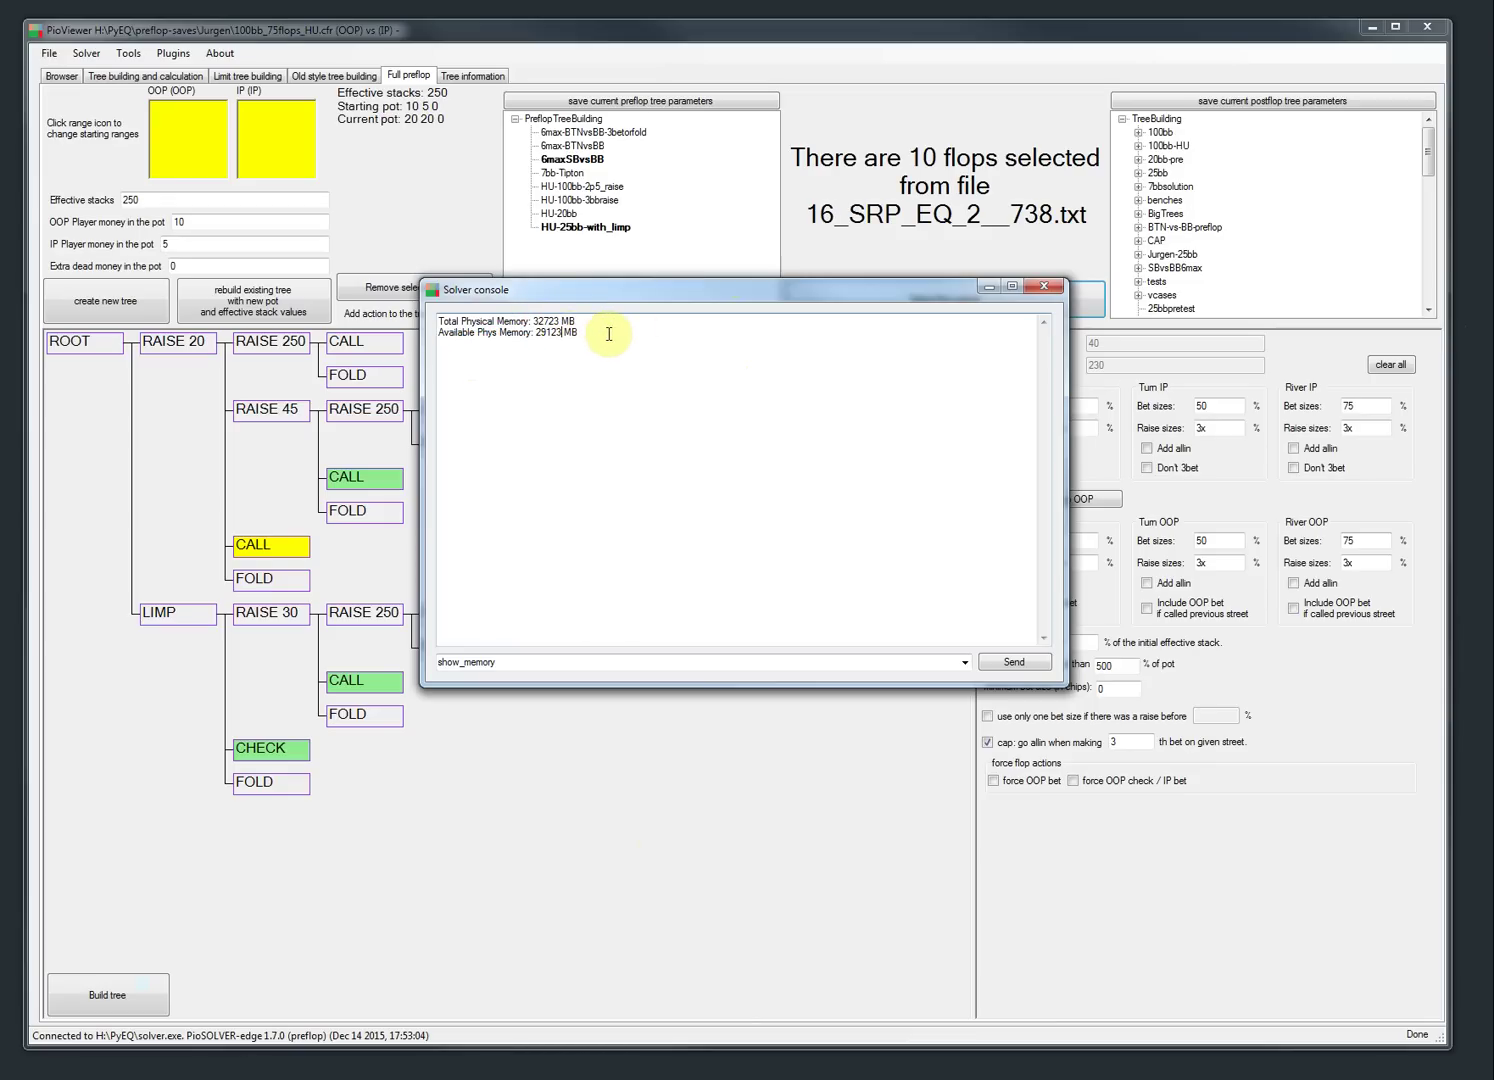
click(989, 289)
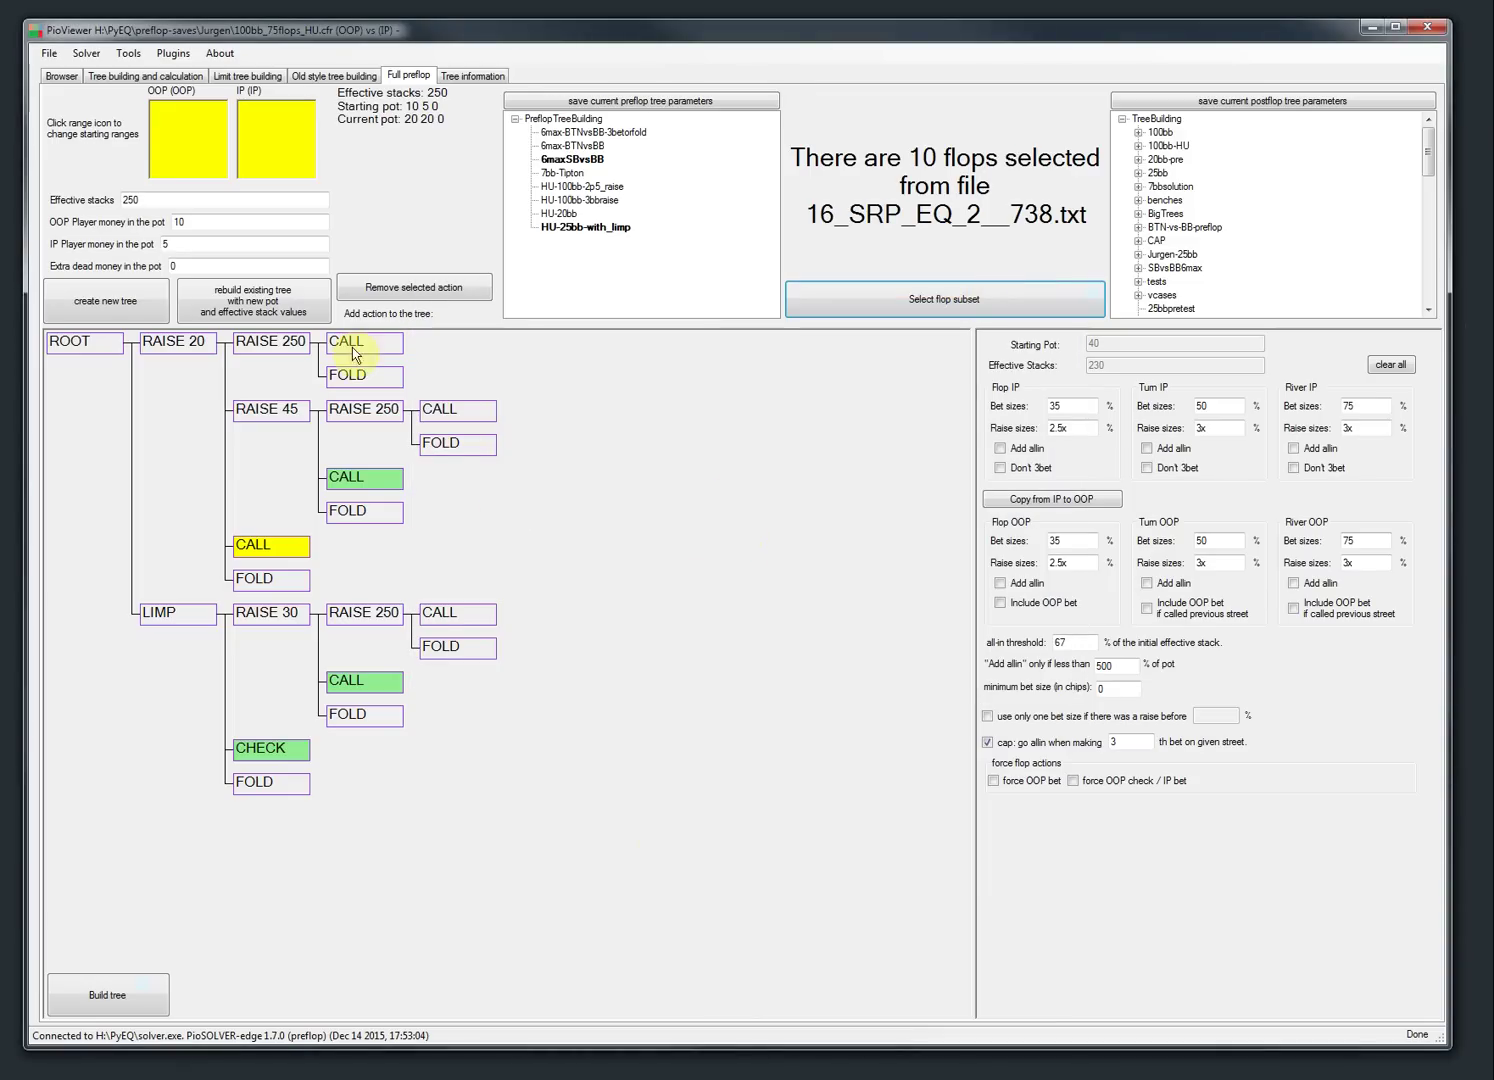
- Examine the configuration settings around the hide line frequency info option and discard any changes
click(128, 53)
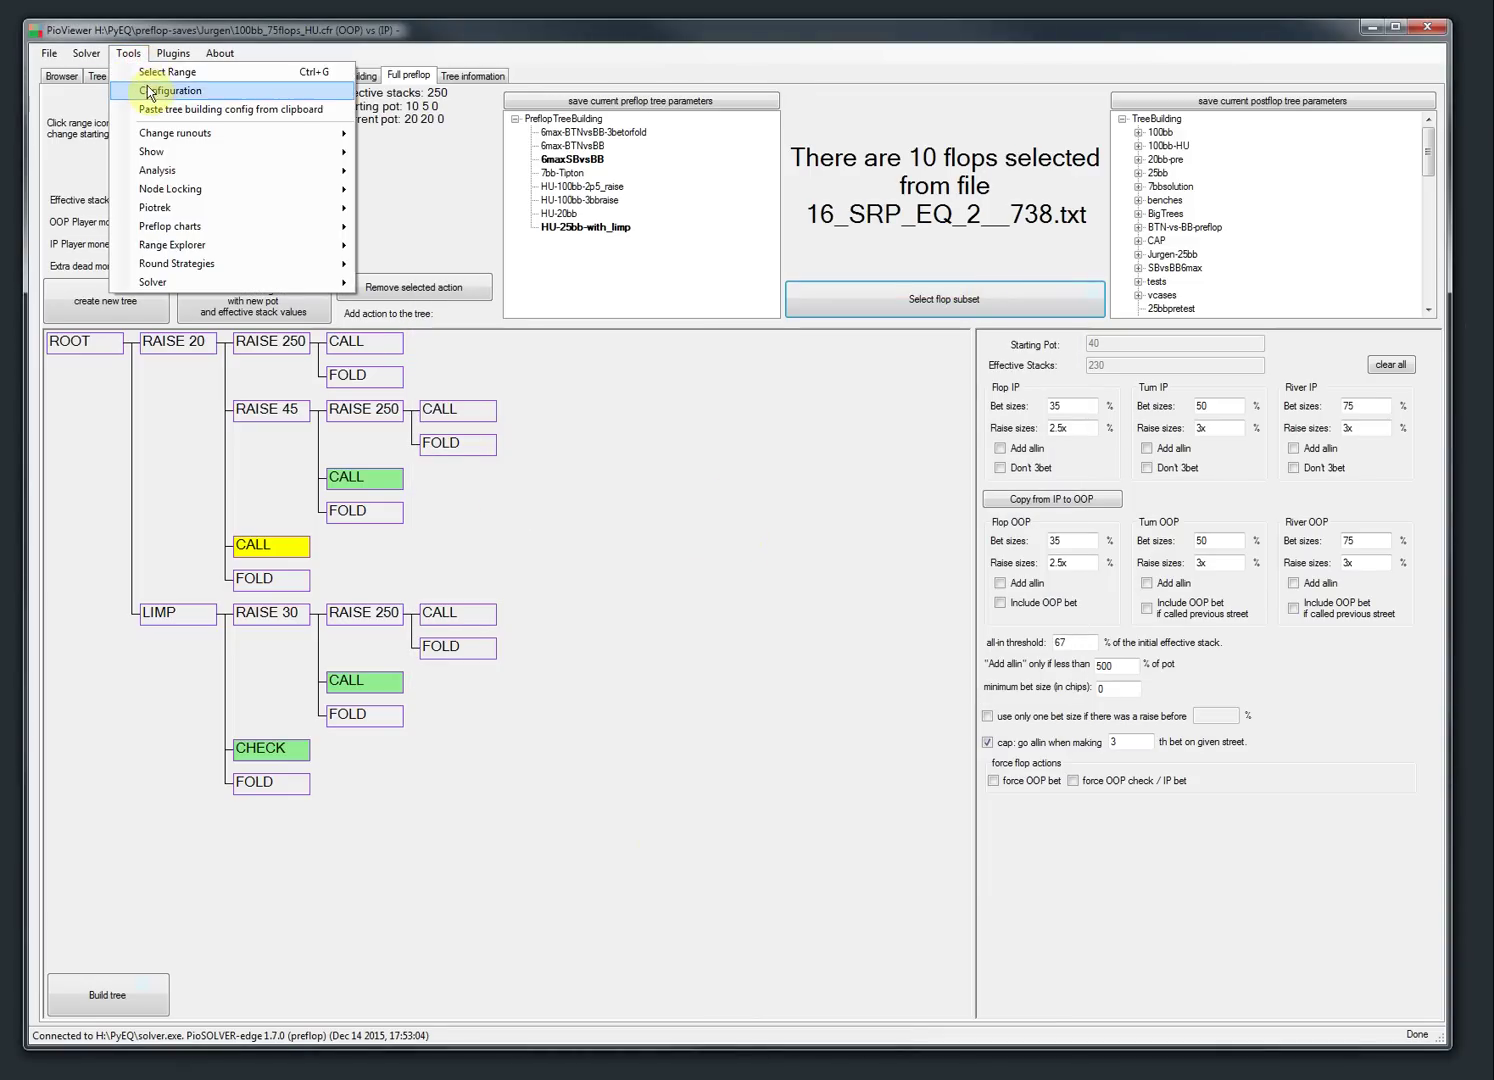
click(148, 91)
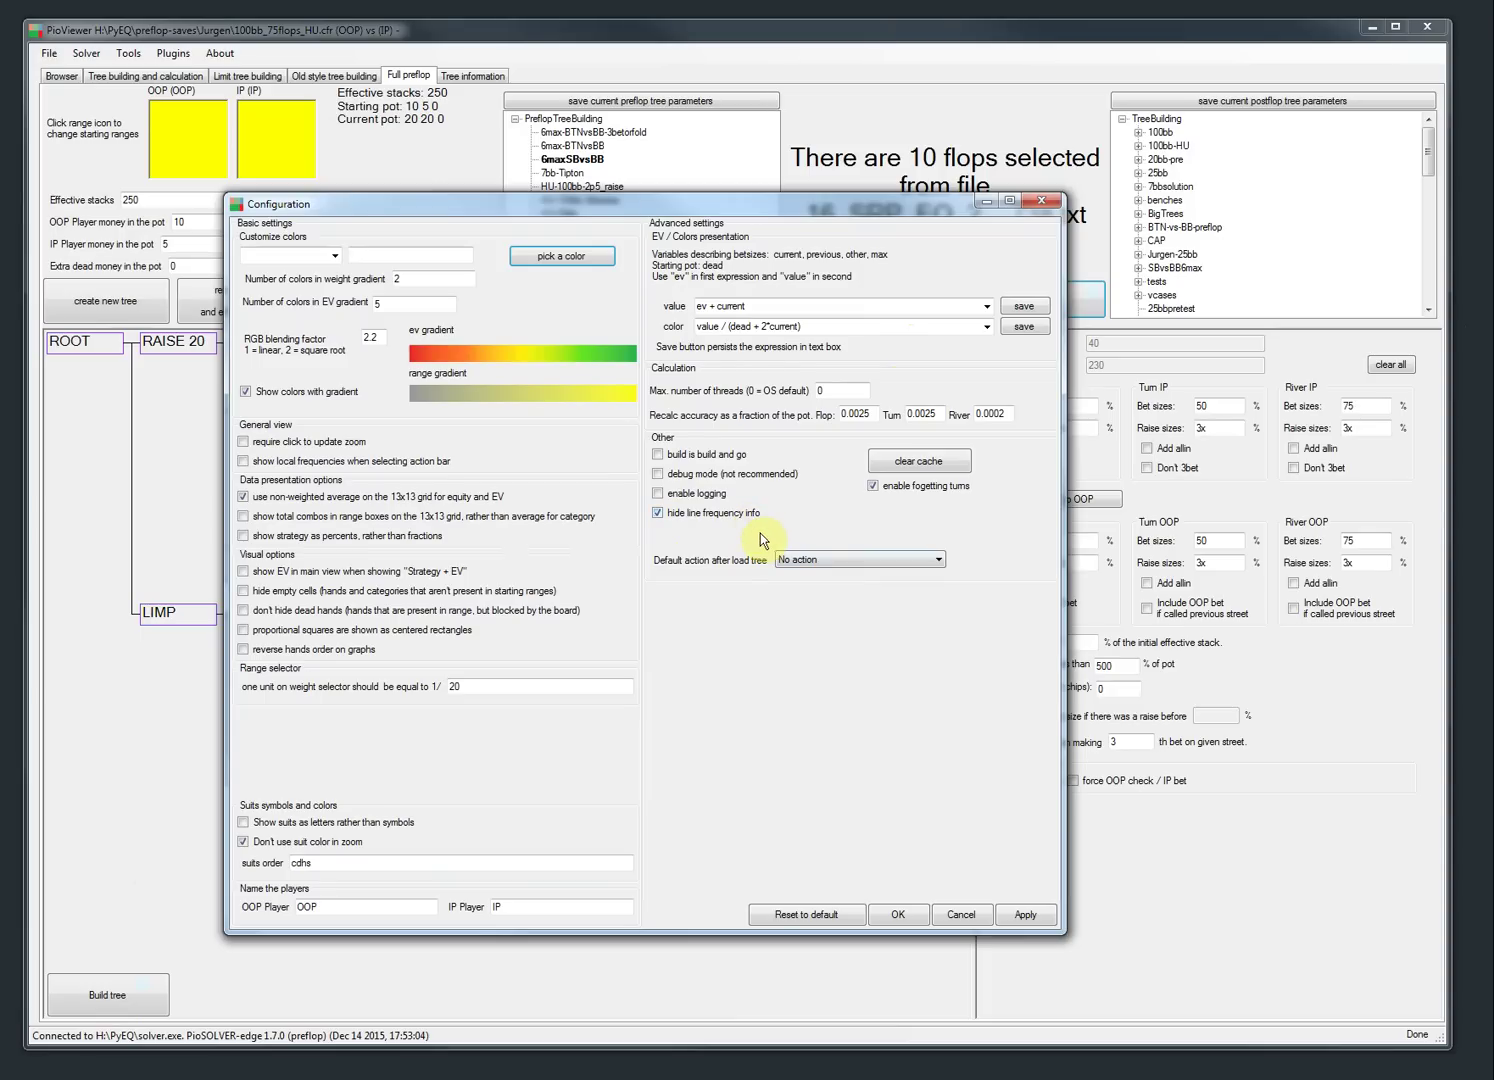
click(658, 513)
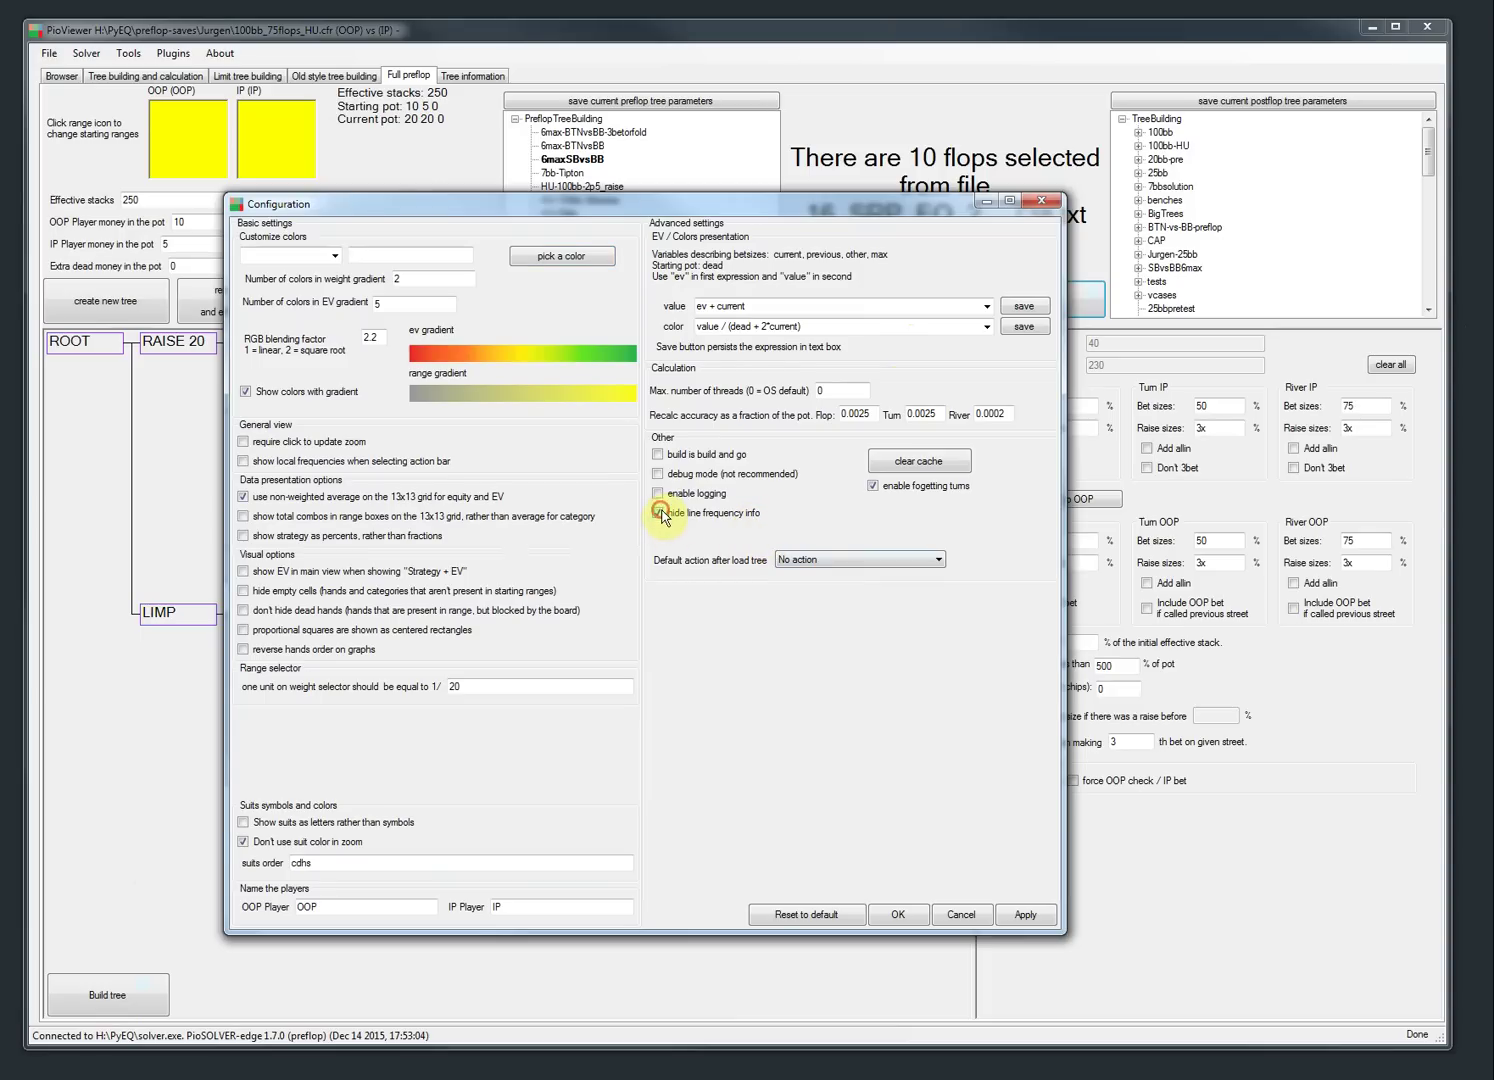
click(951, 915)
- Load the 7bb-Tipton preflop tree parameters and select the flop subset file 4_FOUR_EQ_1__60.txt from folder 5
click(567, 173)
click(1139, 302)
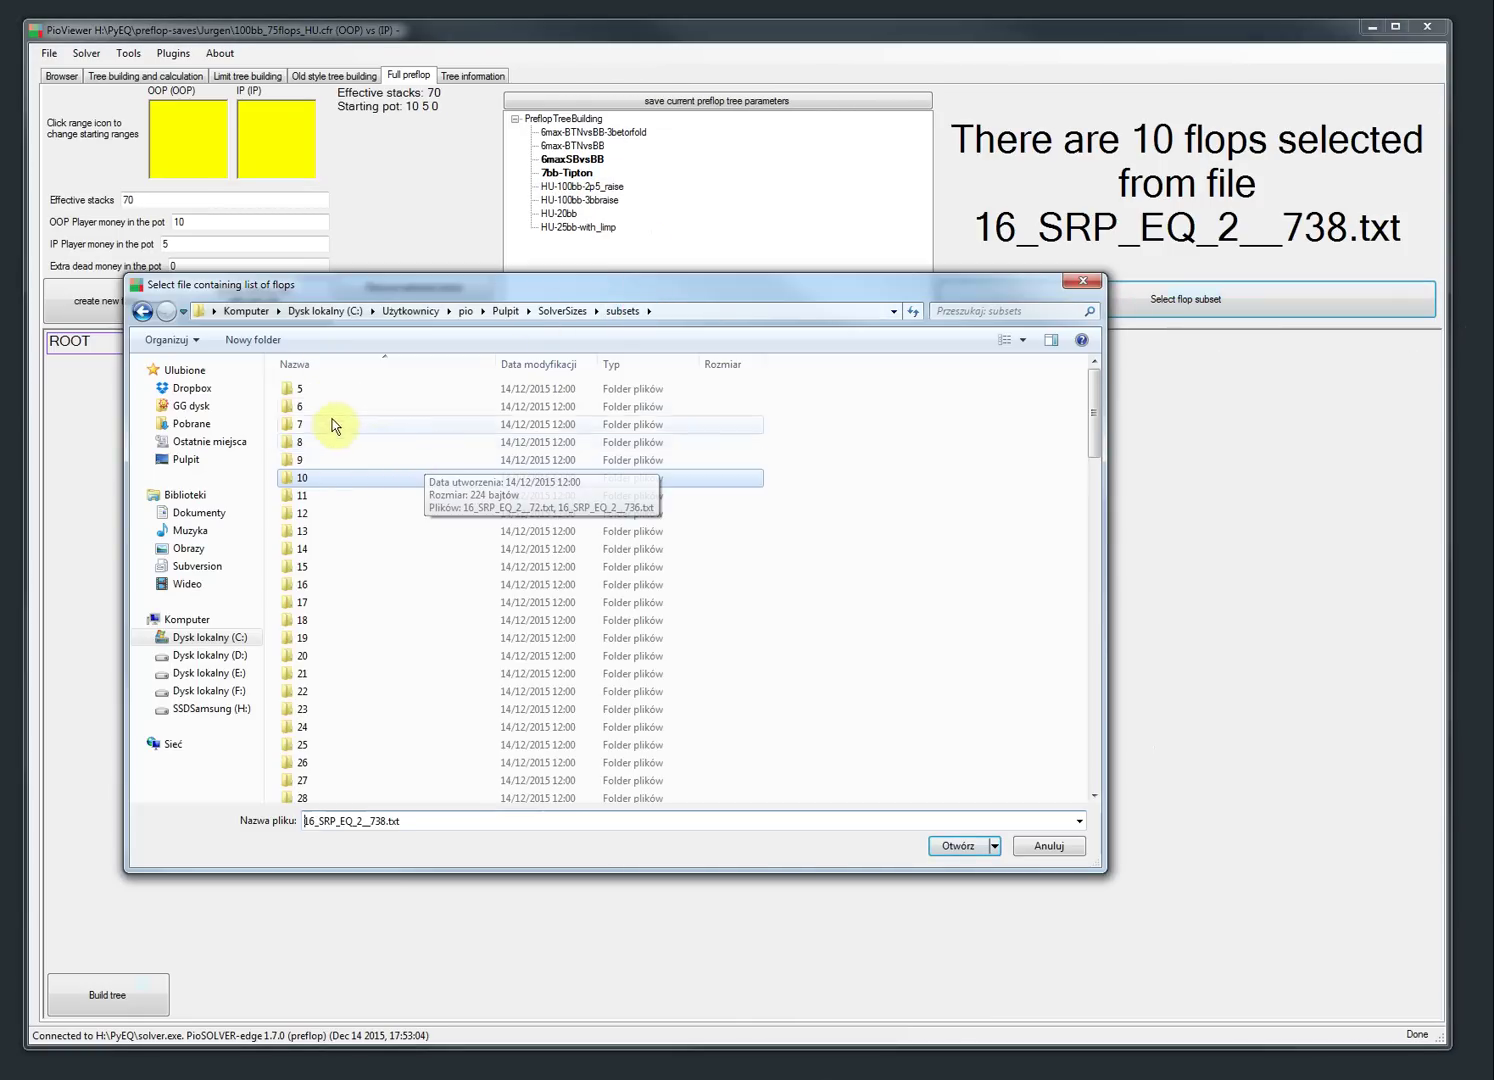
double_click(333, 388)
double_click(333, 388)
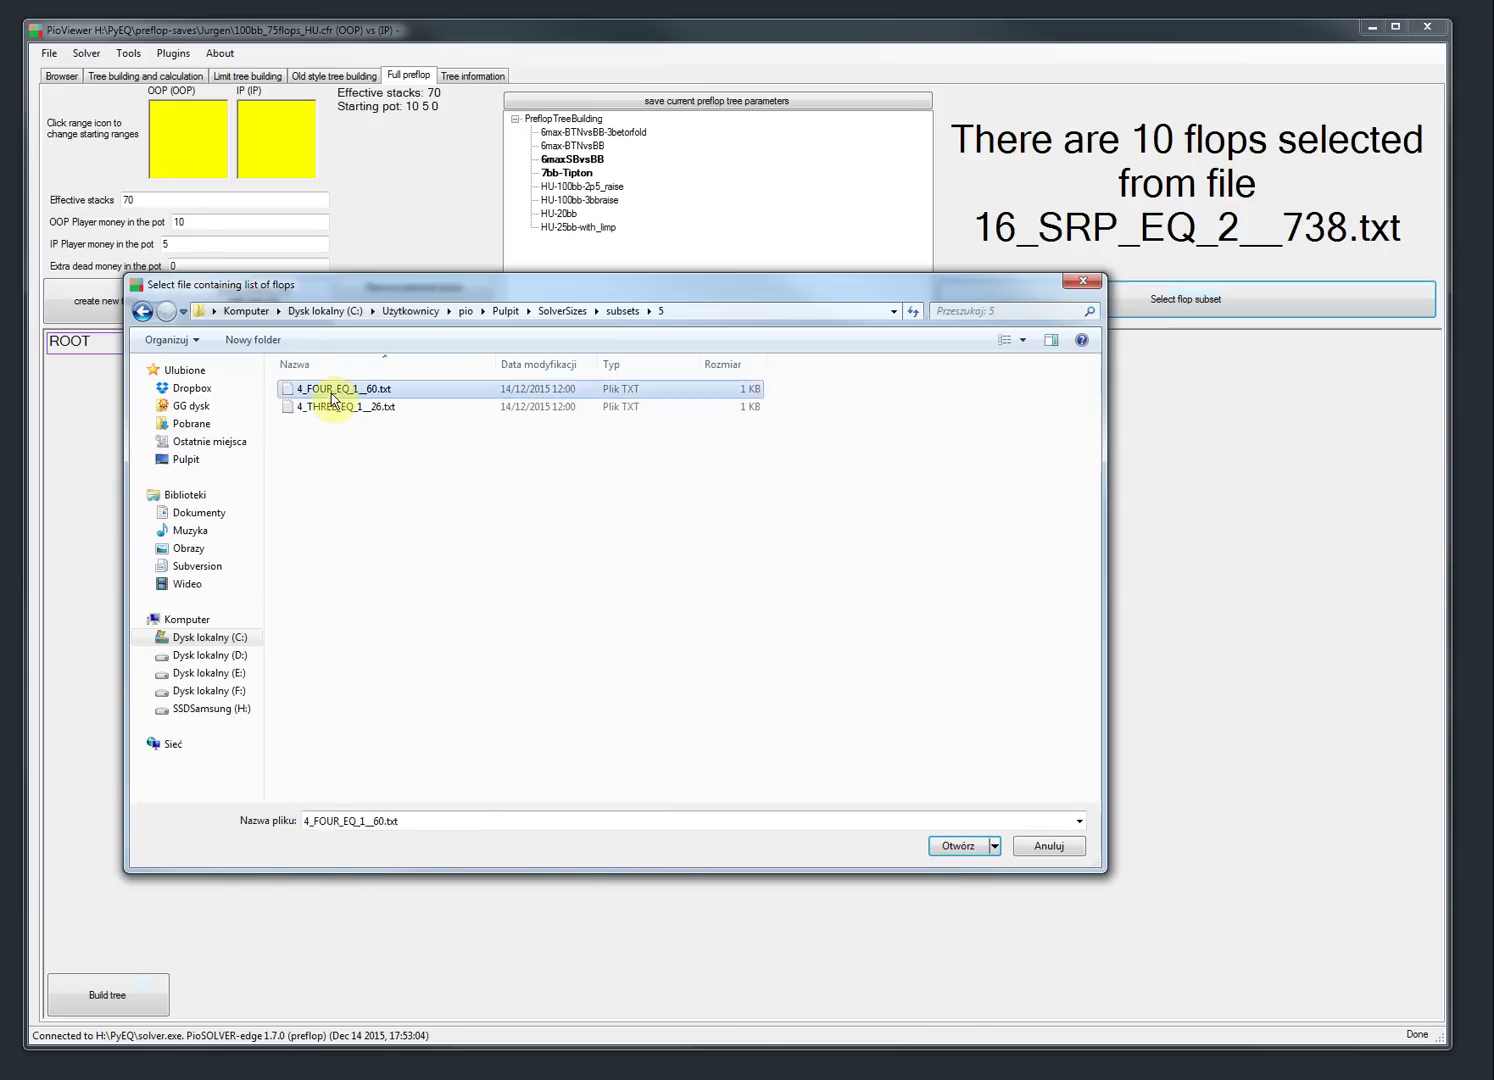
- Build the 7bb-Tipton tree and check the solver process's memory use in Windows Task Manager during the build
click(140, 995)
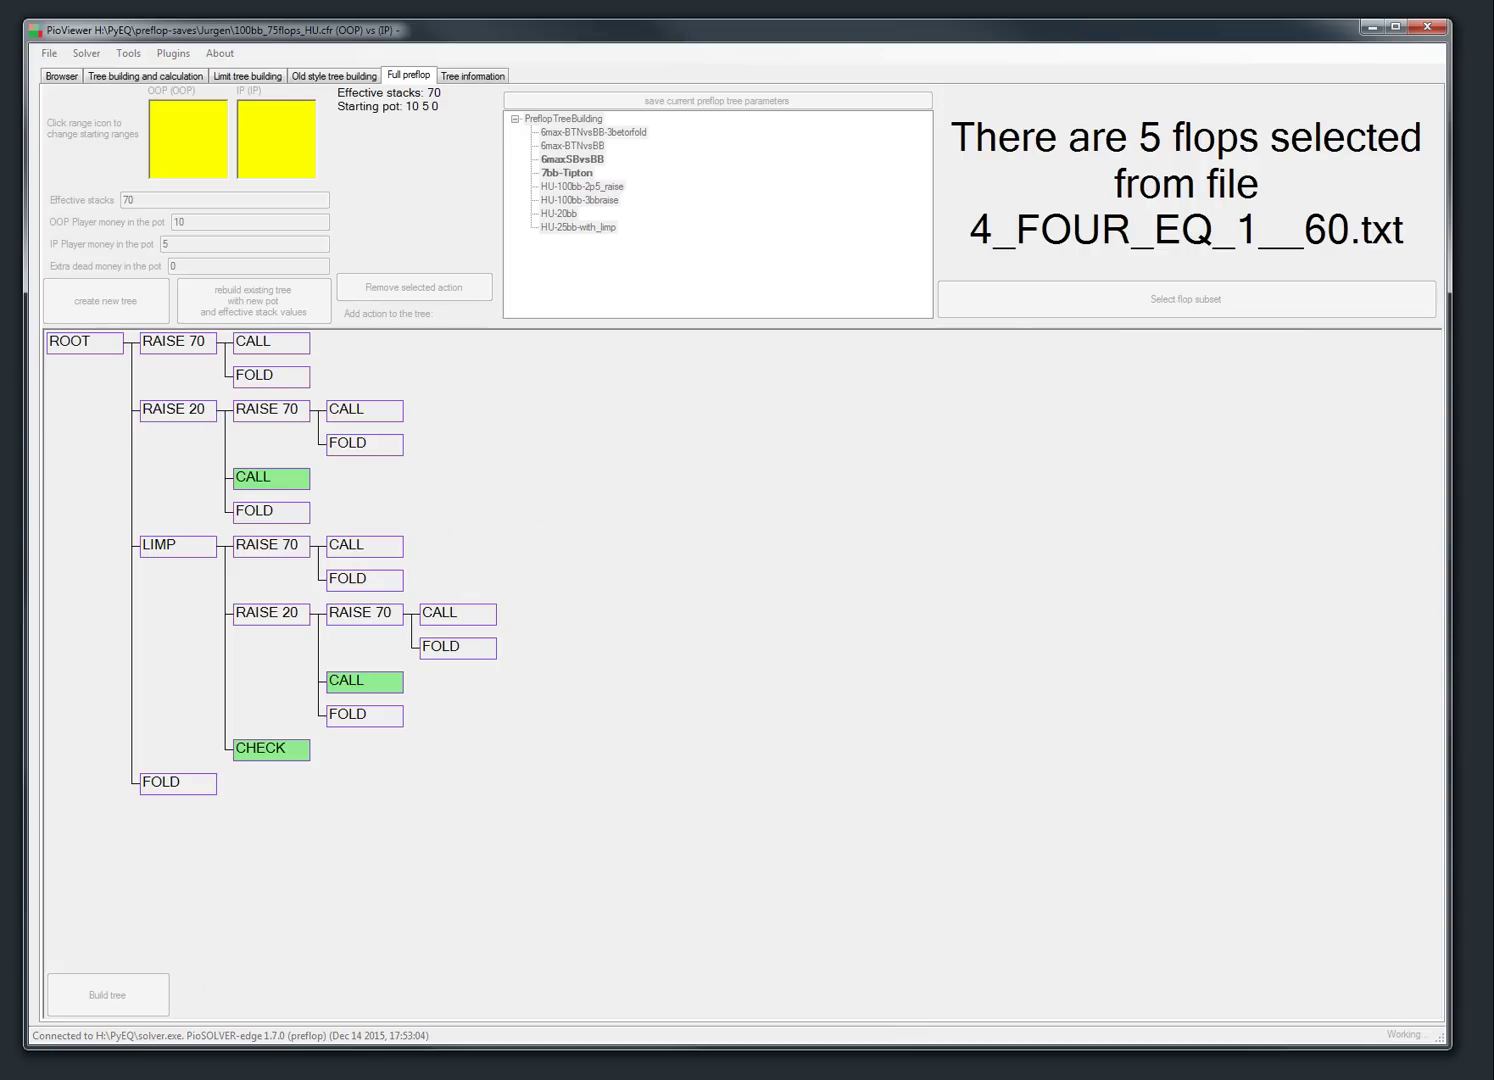
key(ctrl+shift+Escape)
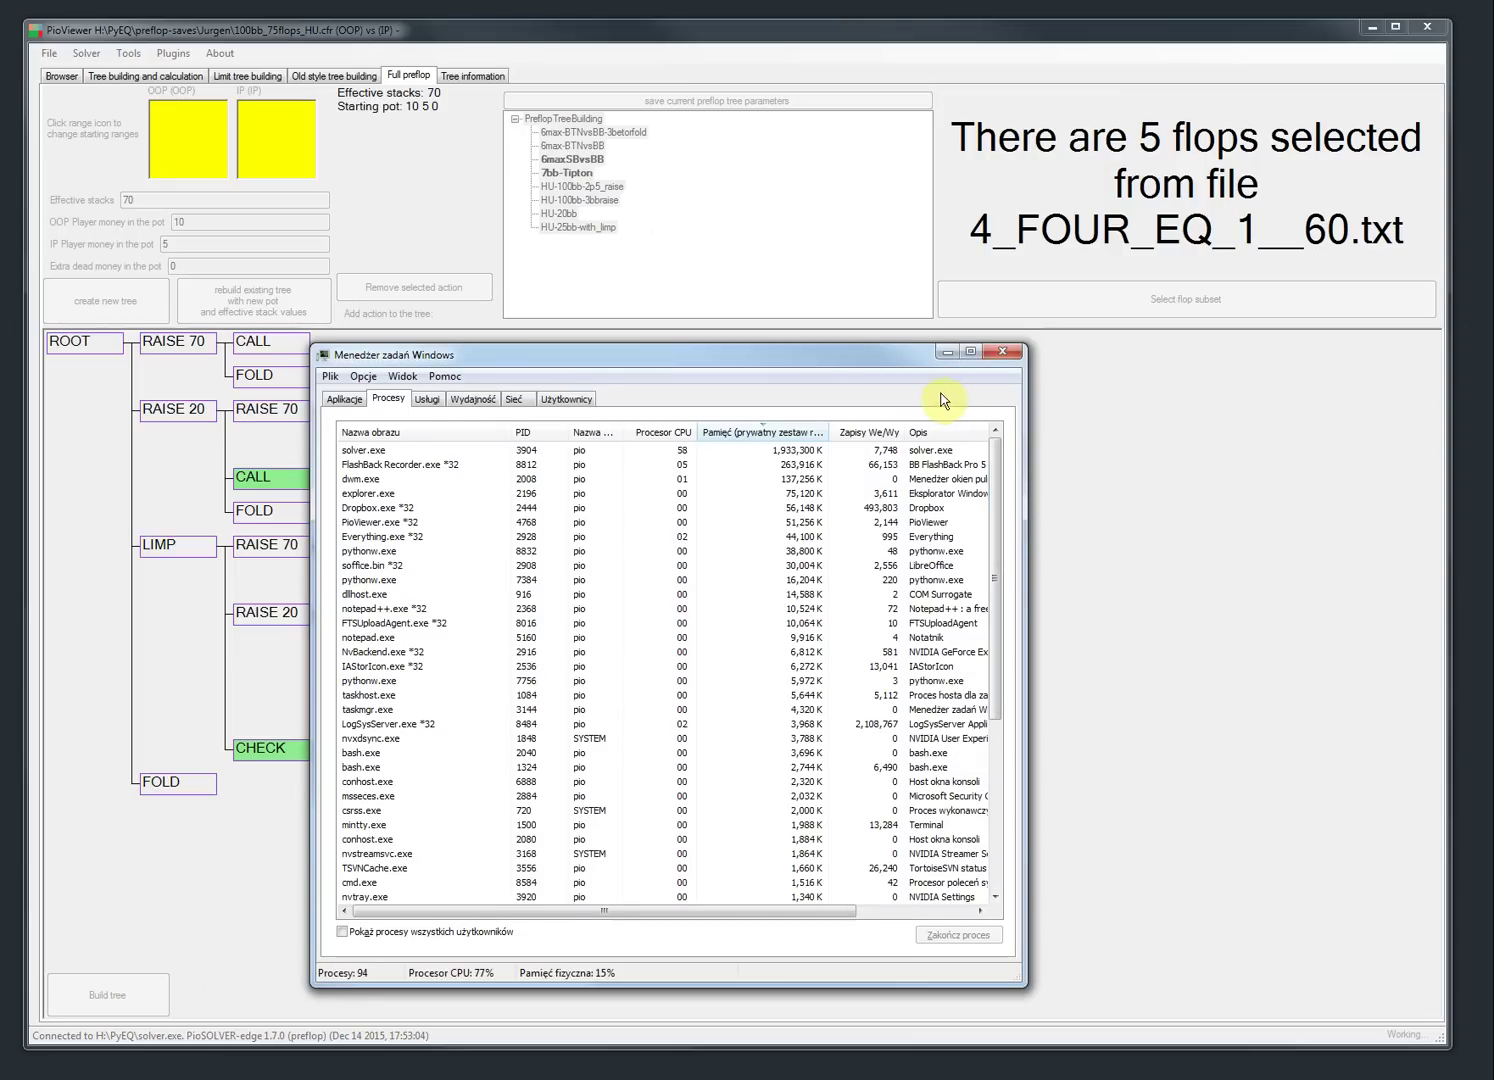
click(947, 351)
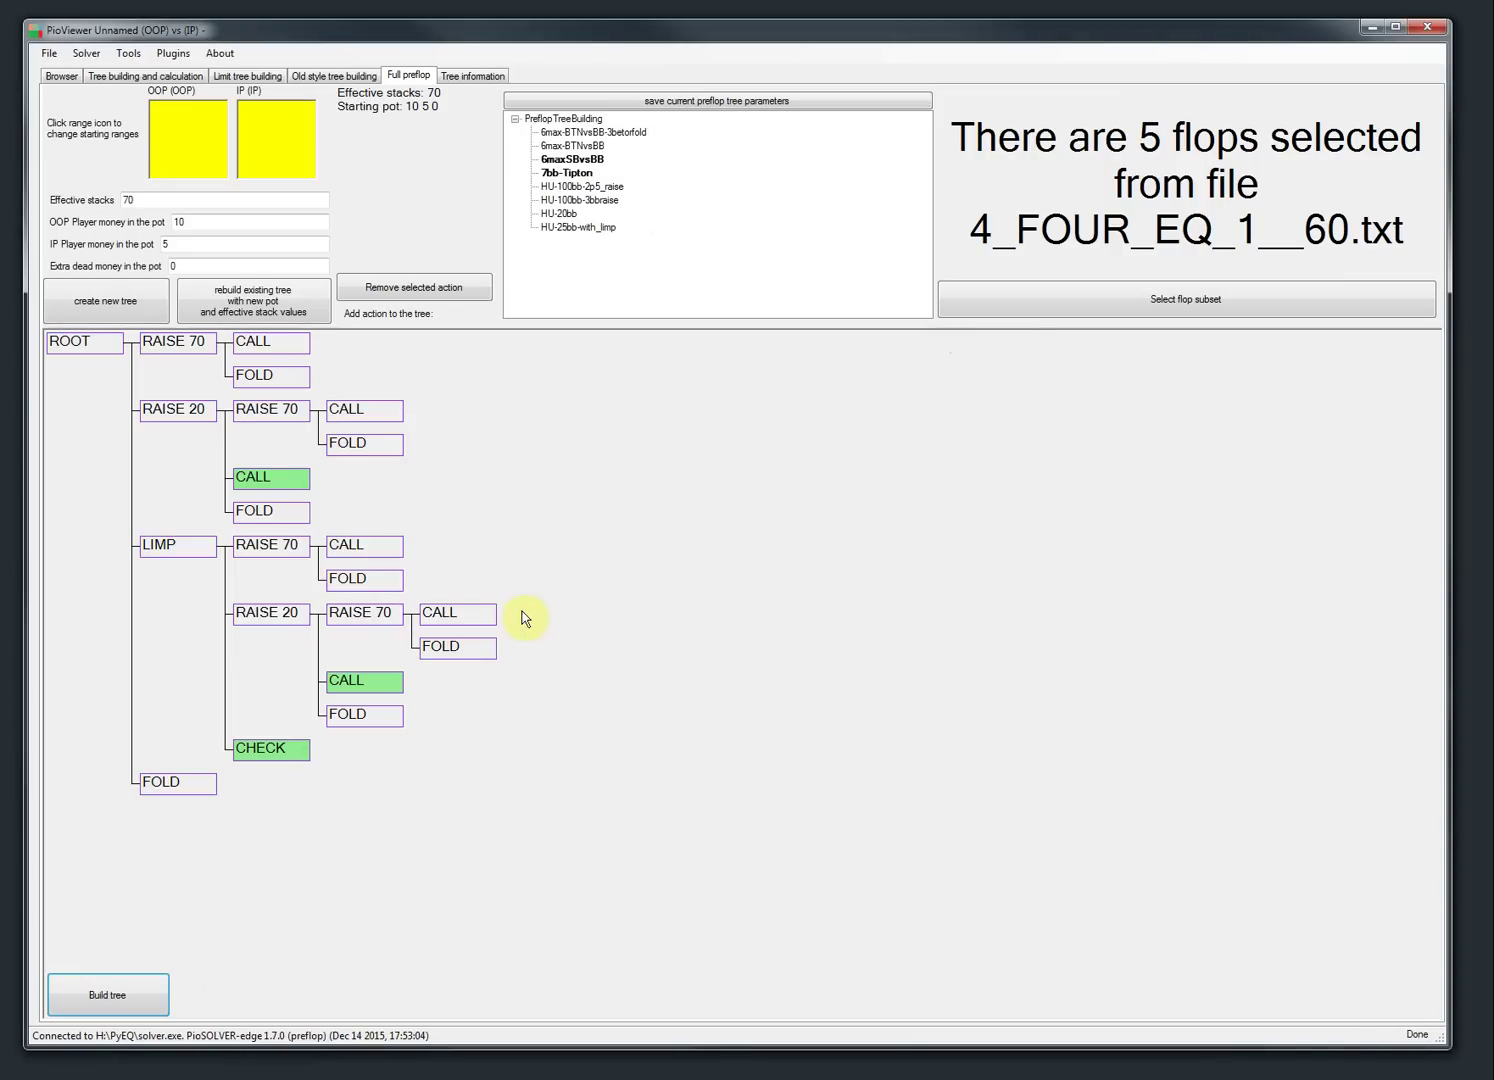
- View the newly built tree's root in the browser and start the solver calculation
click(60, 75)
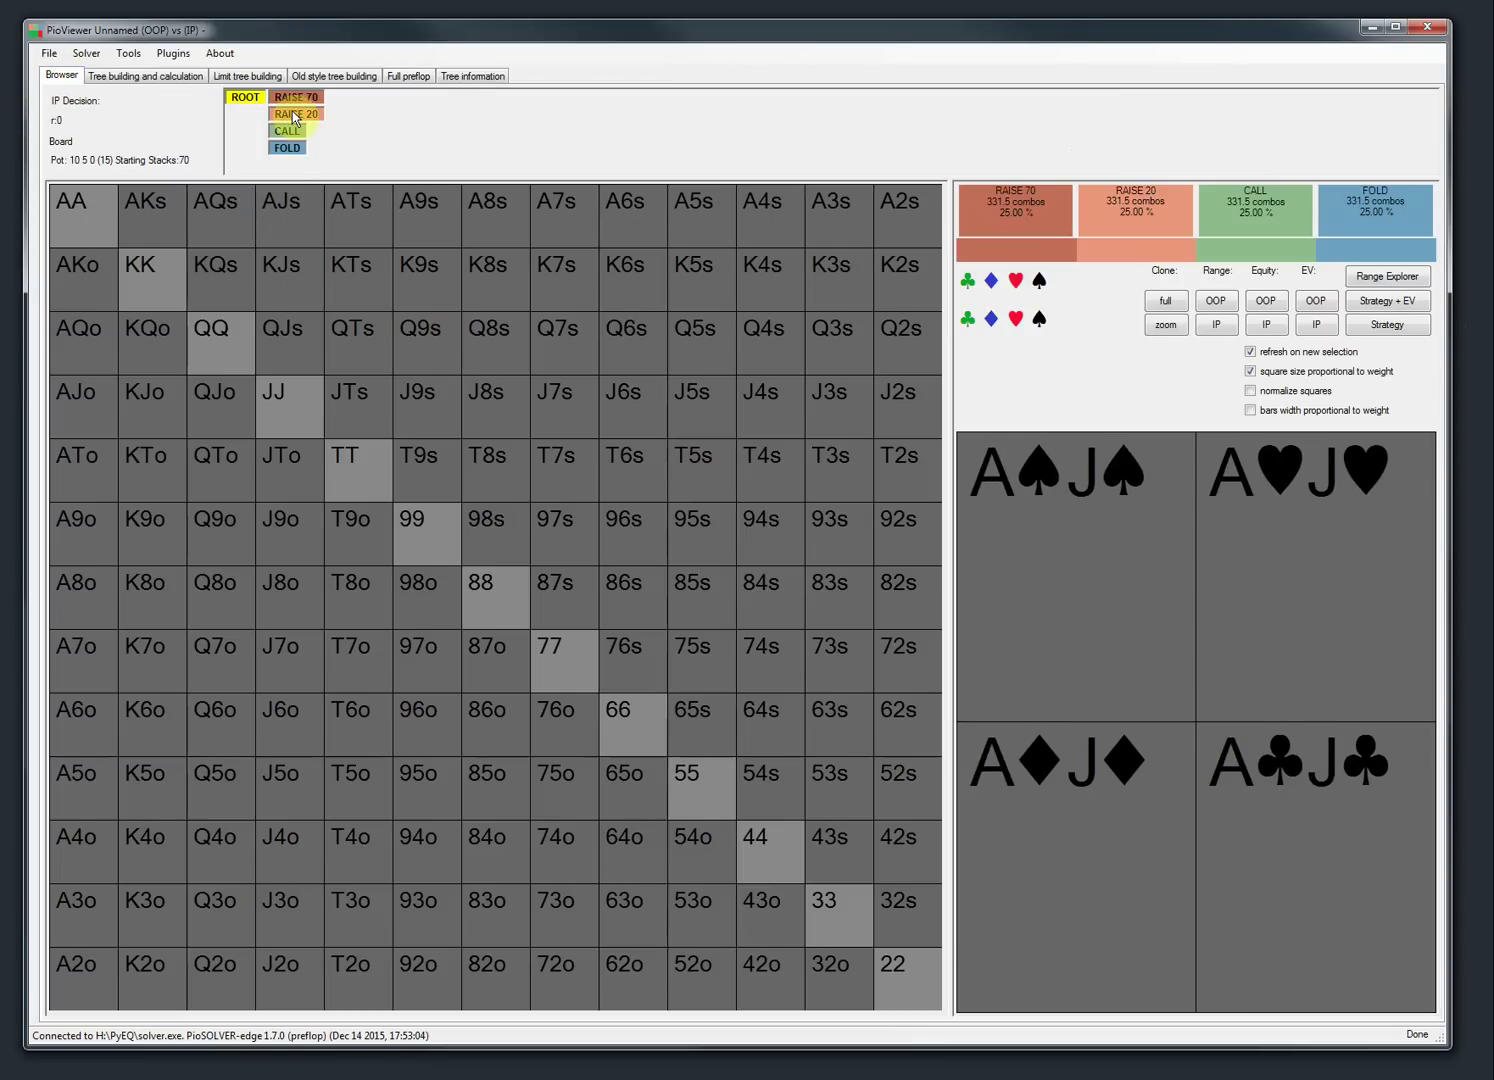
click(124, 73)
click(325, 945)
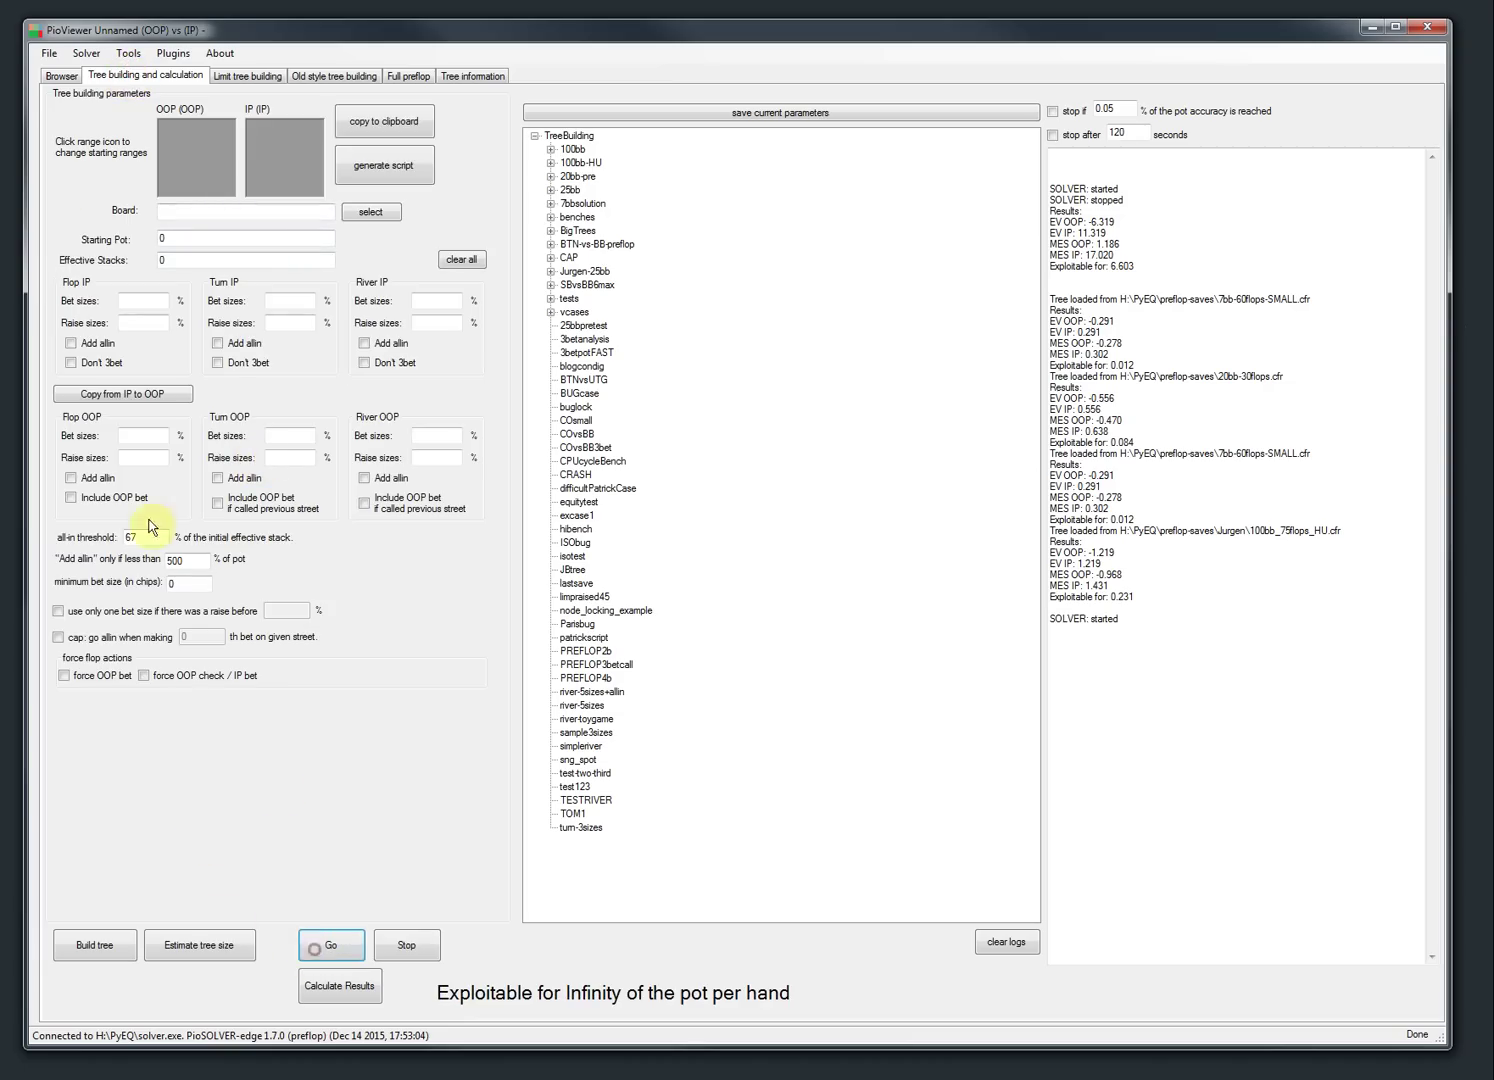
- Examine the root node during the calculation, requesting OOP EVs, the OOP range, the strategy, and the strategy with EVs
click(60, 75)
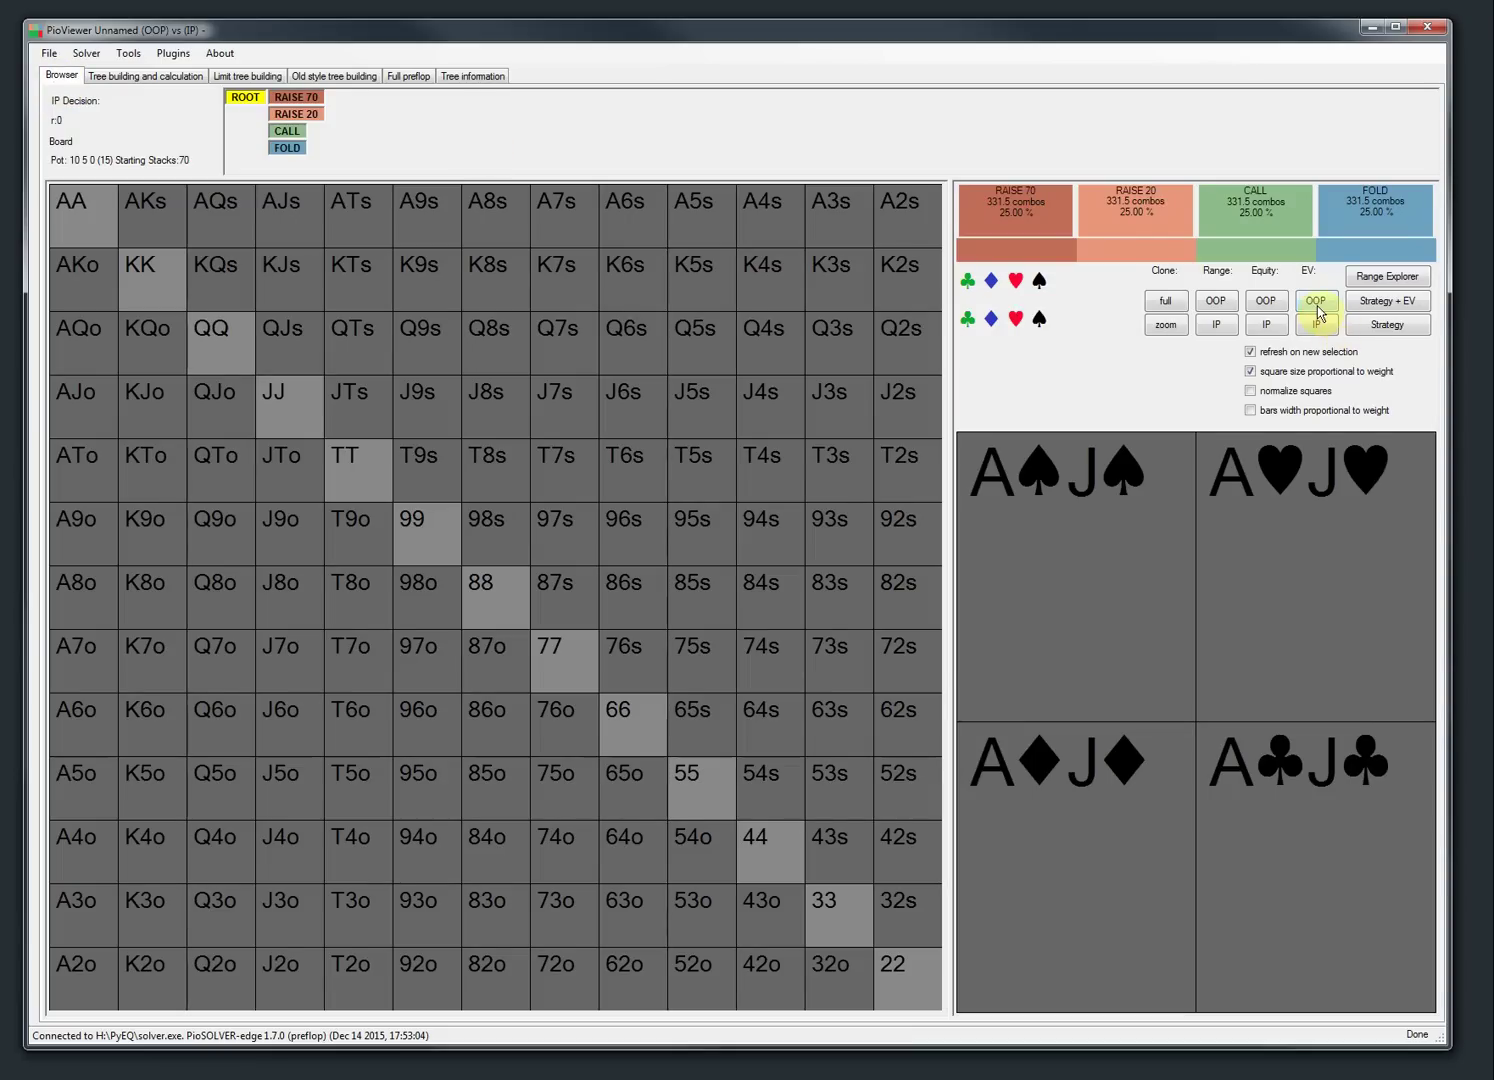
click(1315, 301)
click(1016, 638)
click(1375, 300)
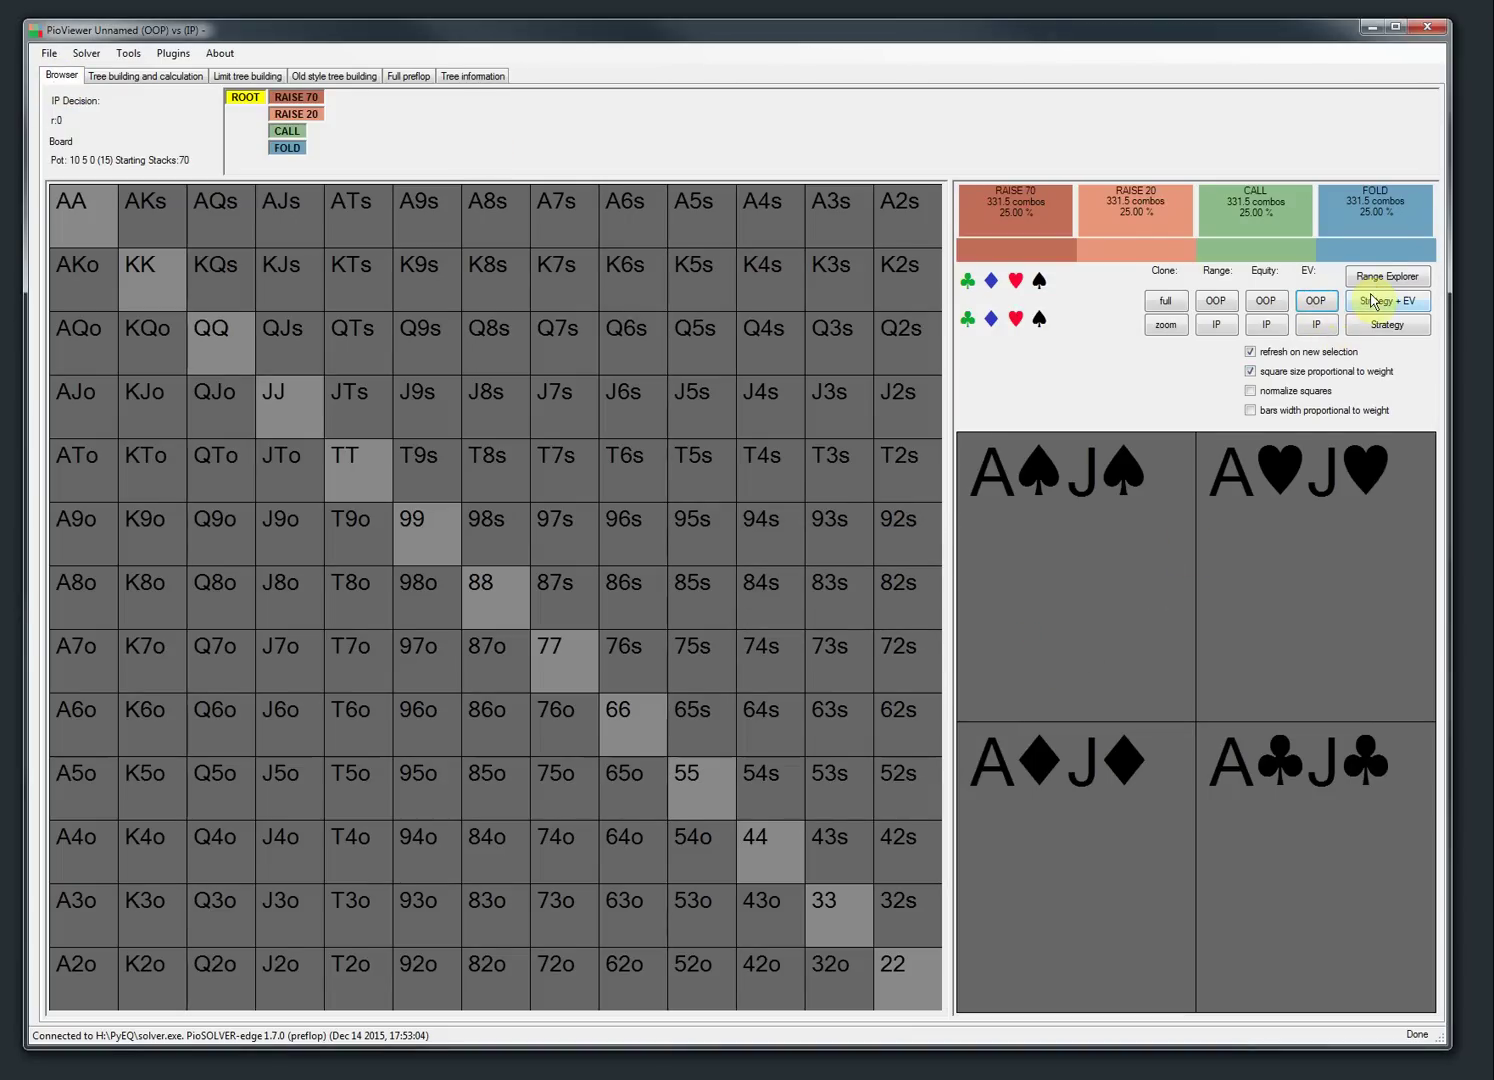
click(1035, 632)
click(1405, 326)
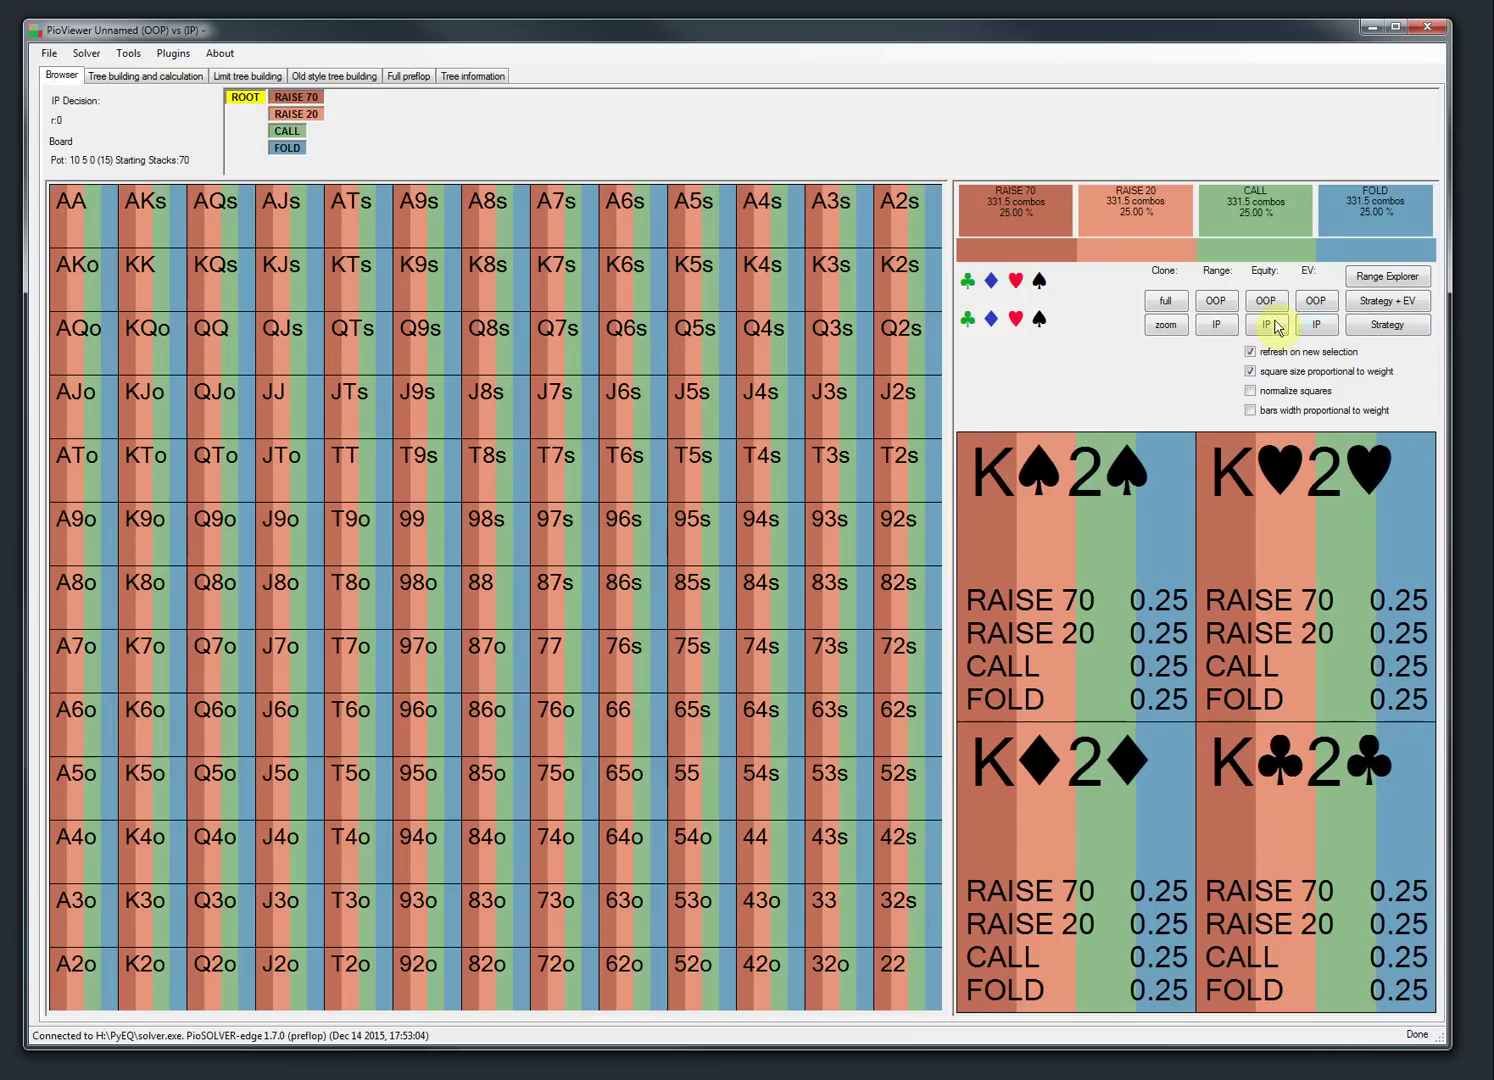
click(1216, 302)
click(1396, 327)
click(1390, 303)
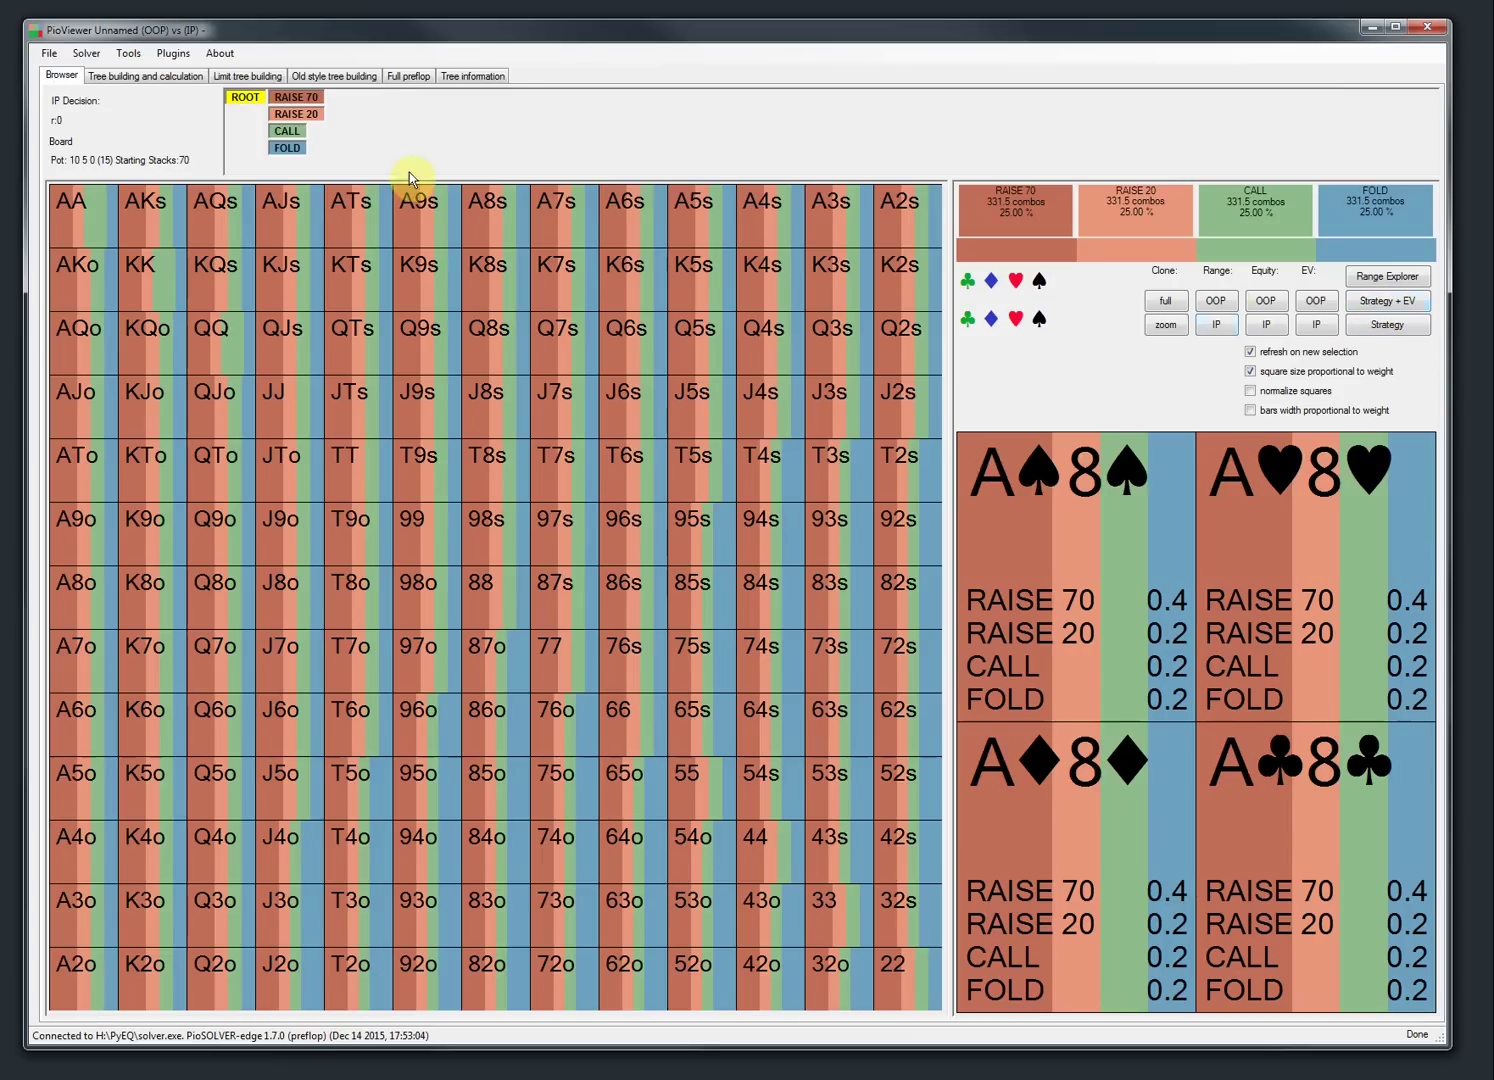
- Follow RAISE 20 and CALL to the 5♠ 6♠ Q♦ flop, and return to the root to refresh its strategy
click(296, 115)
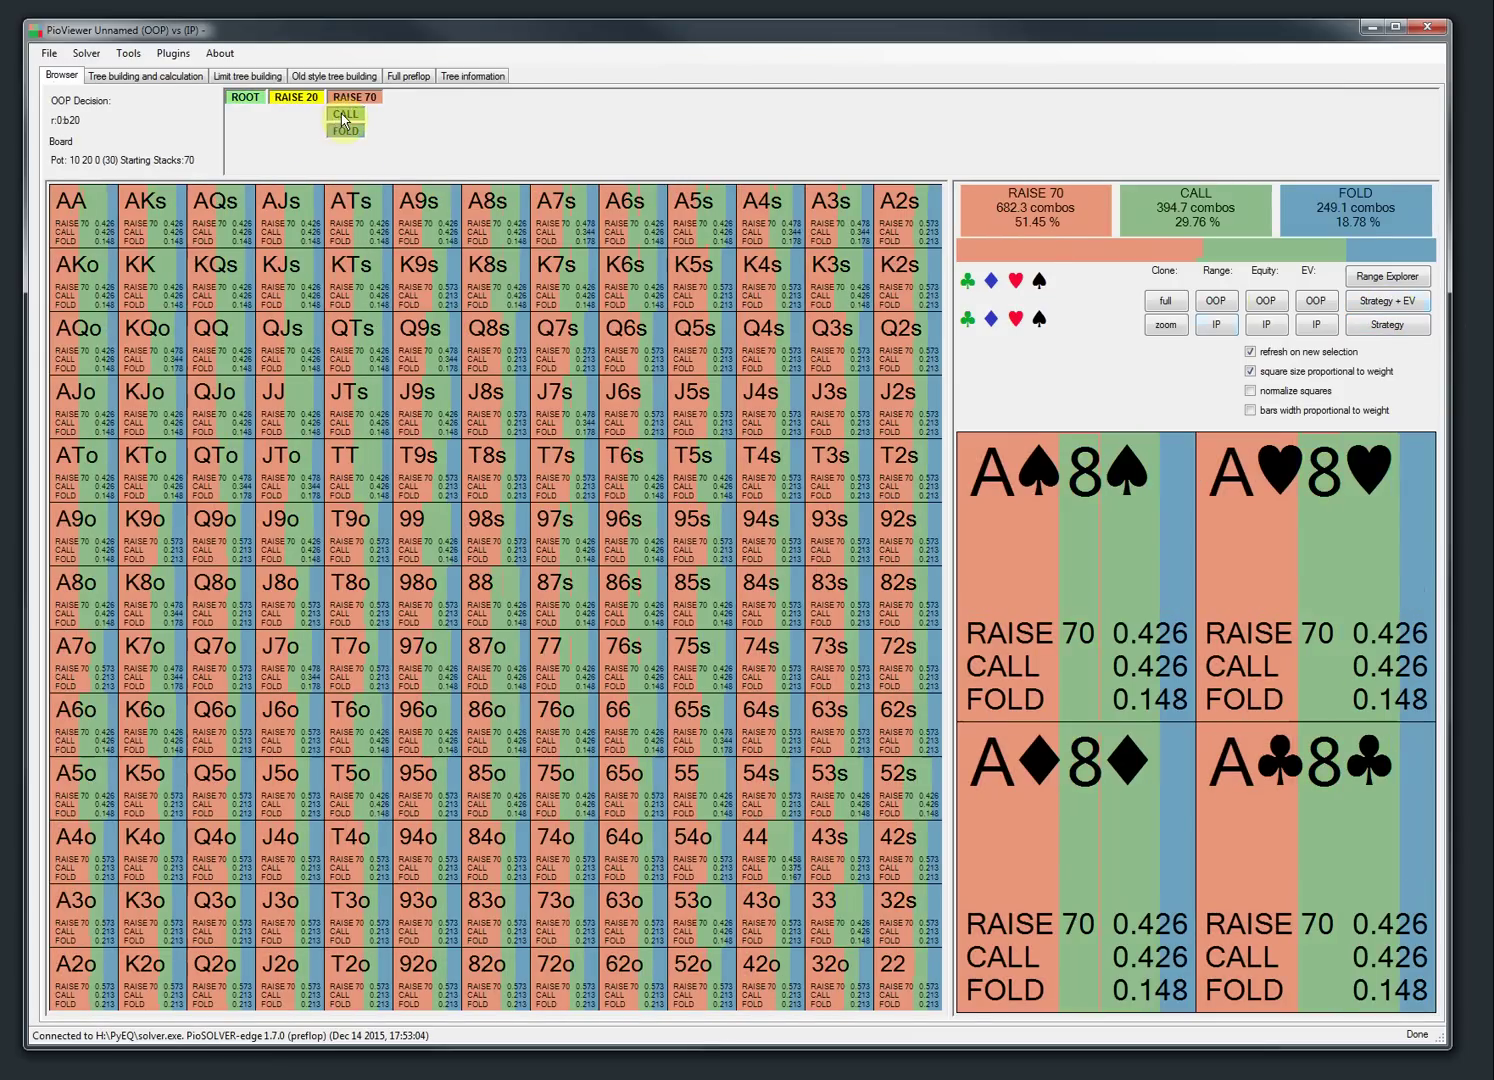
click(345, 114)
click(428, 115)
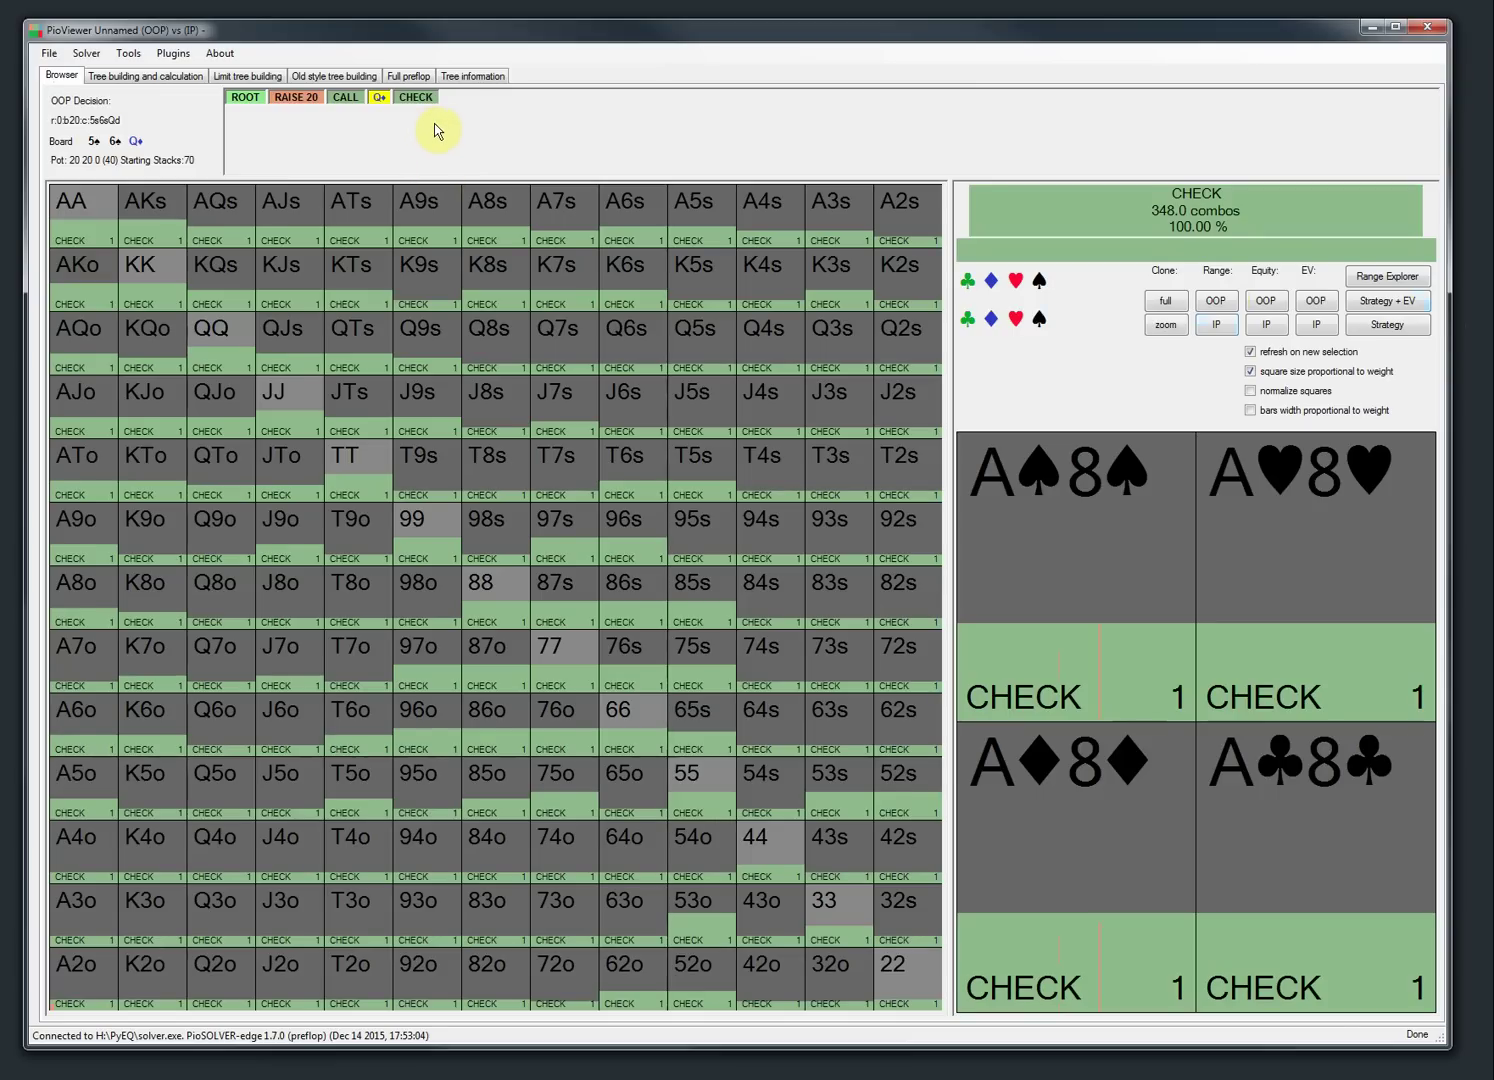
click(242, 103)
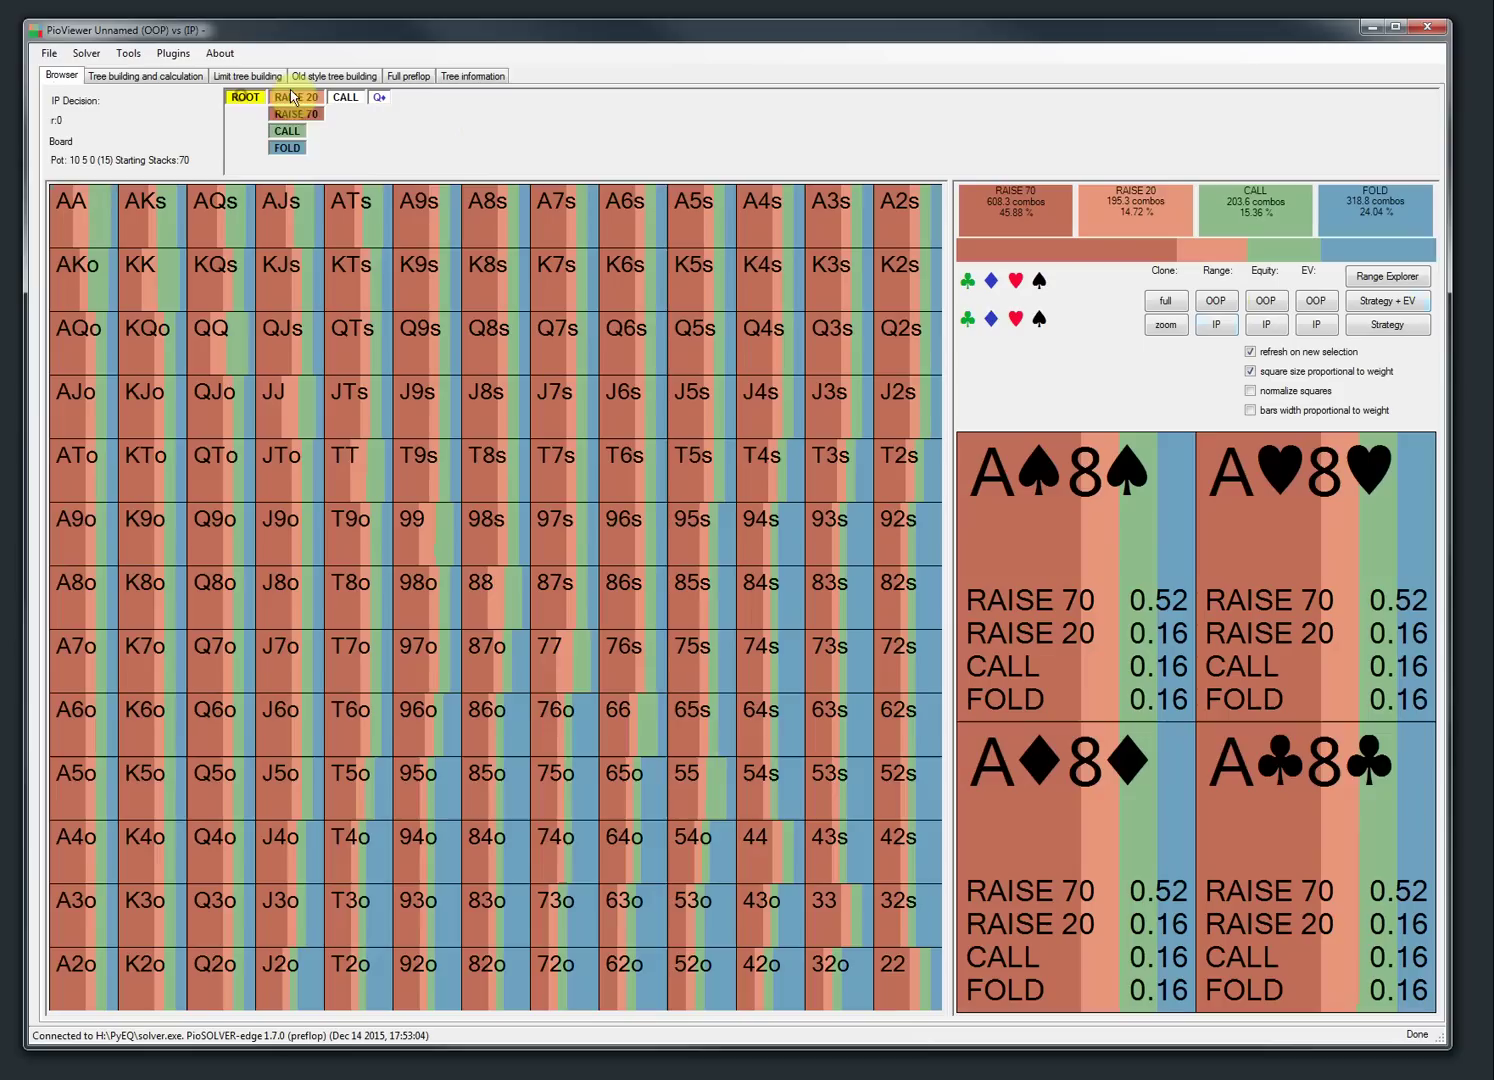
click(1391, 324)
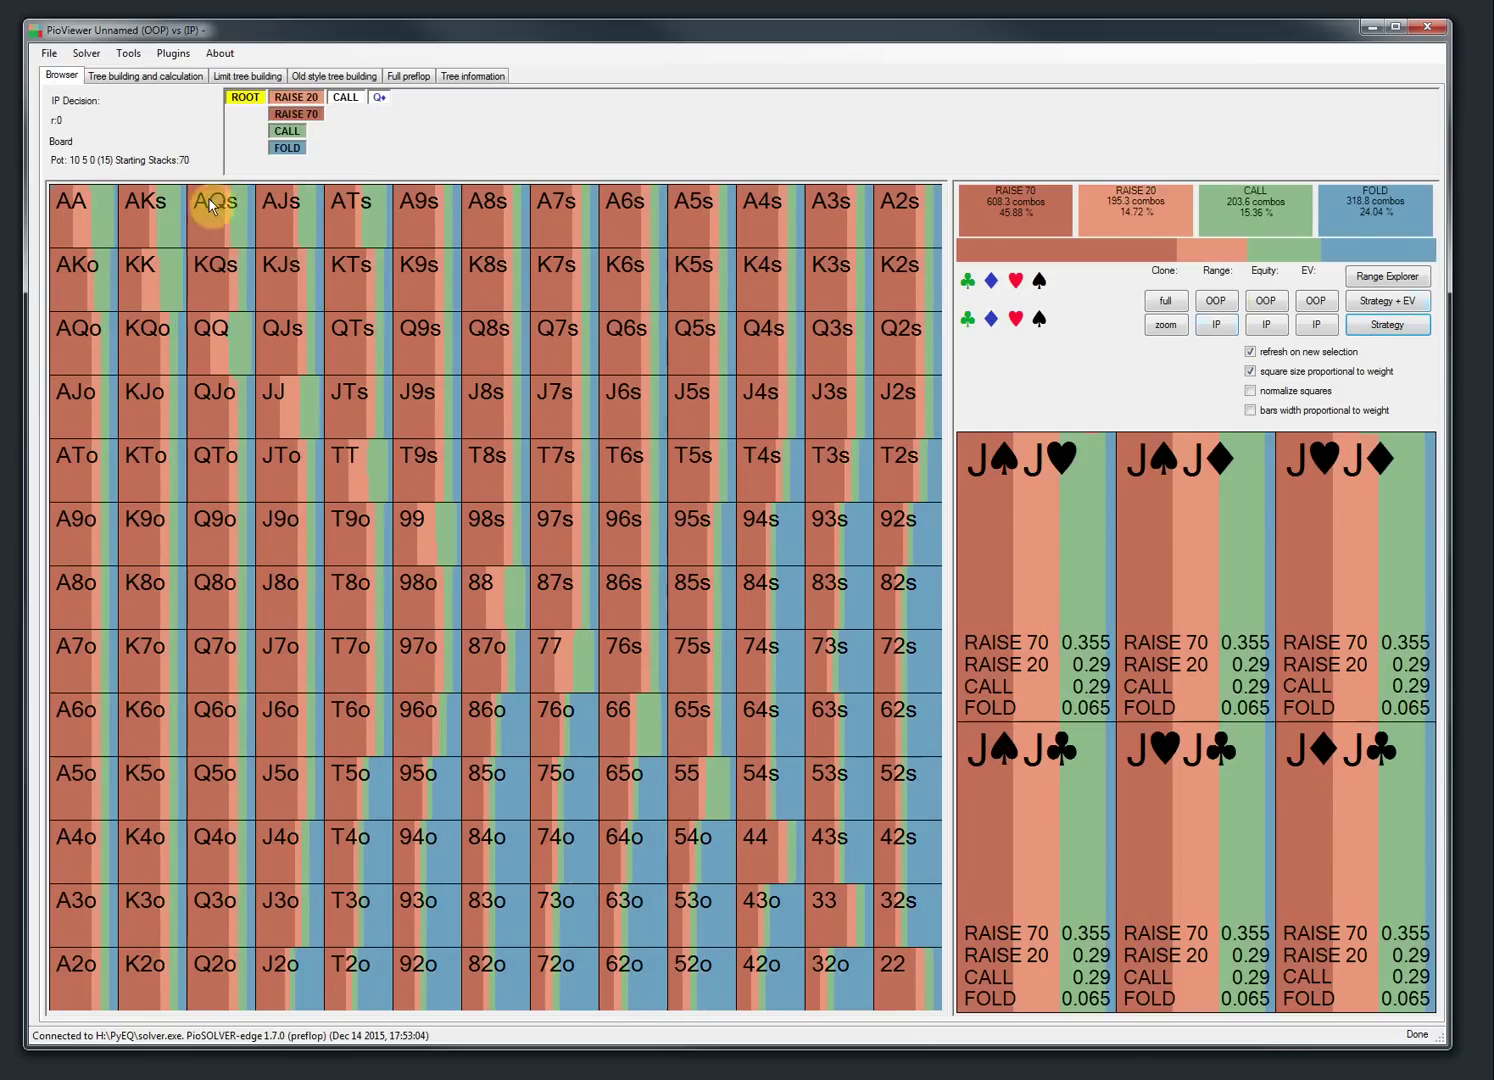
- Review the tree save options that forget rivers or turns and the configuration setting that enables forgetting turns, without changing anything
click(127, 77)
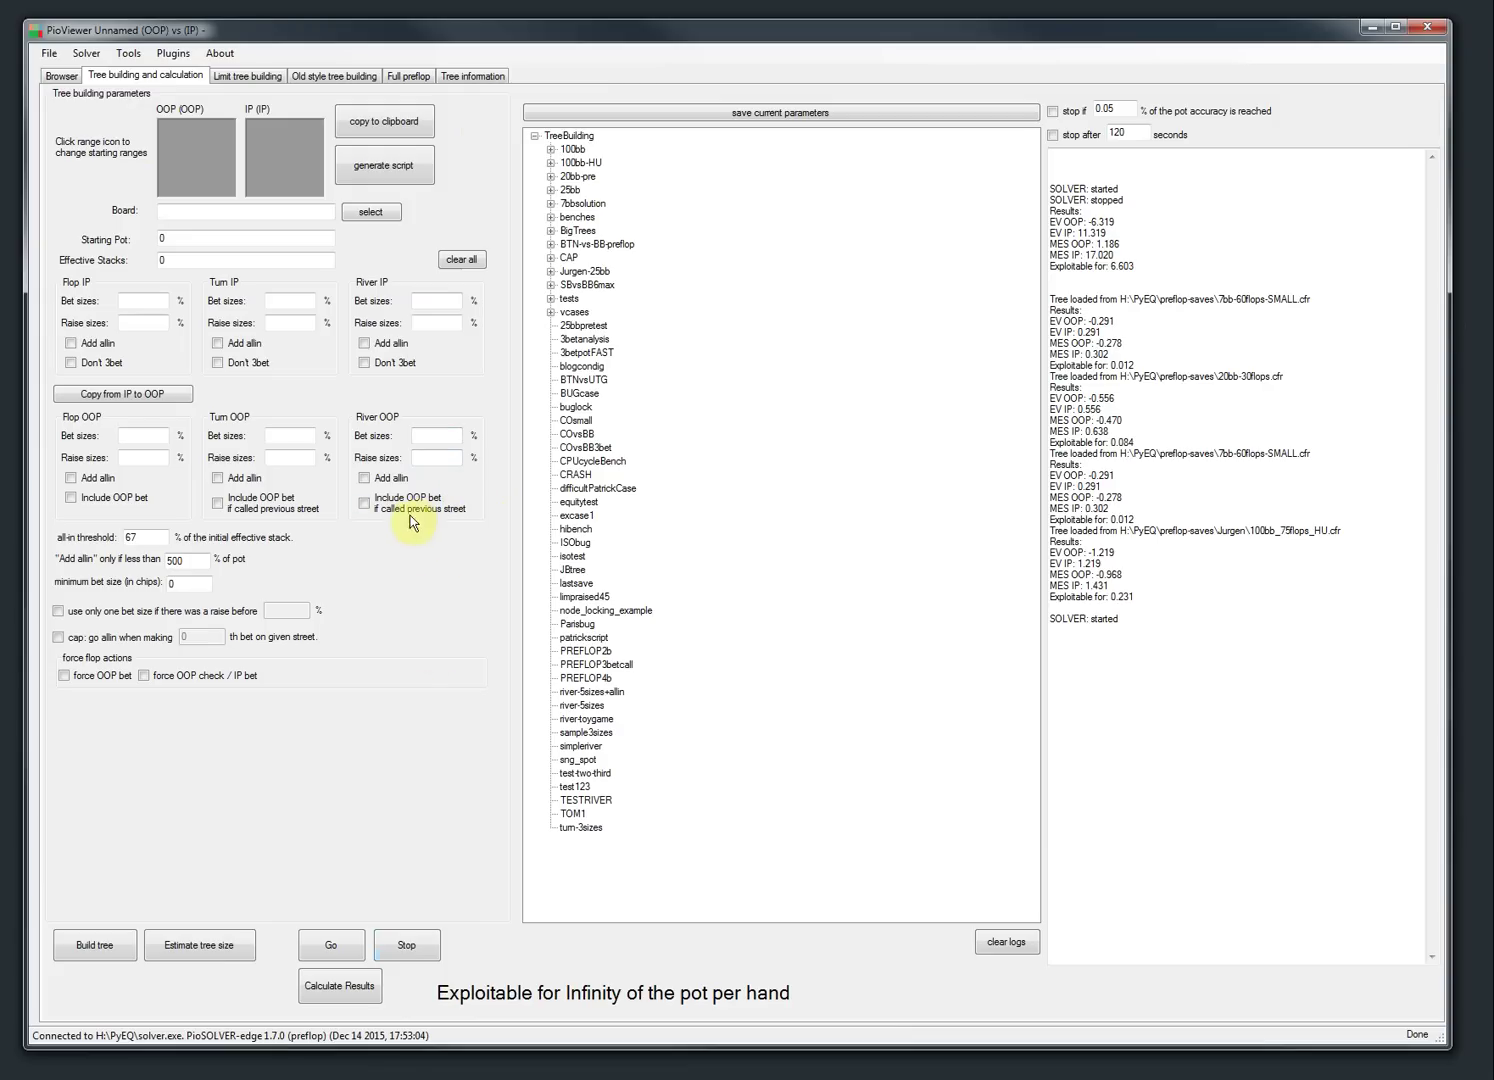
click(48, 54)
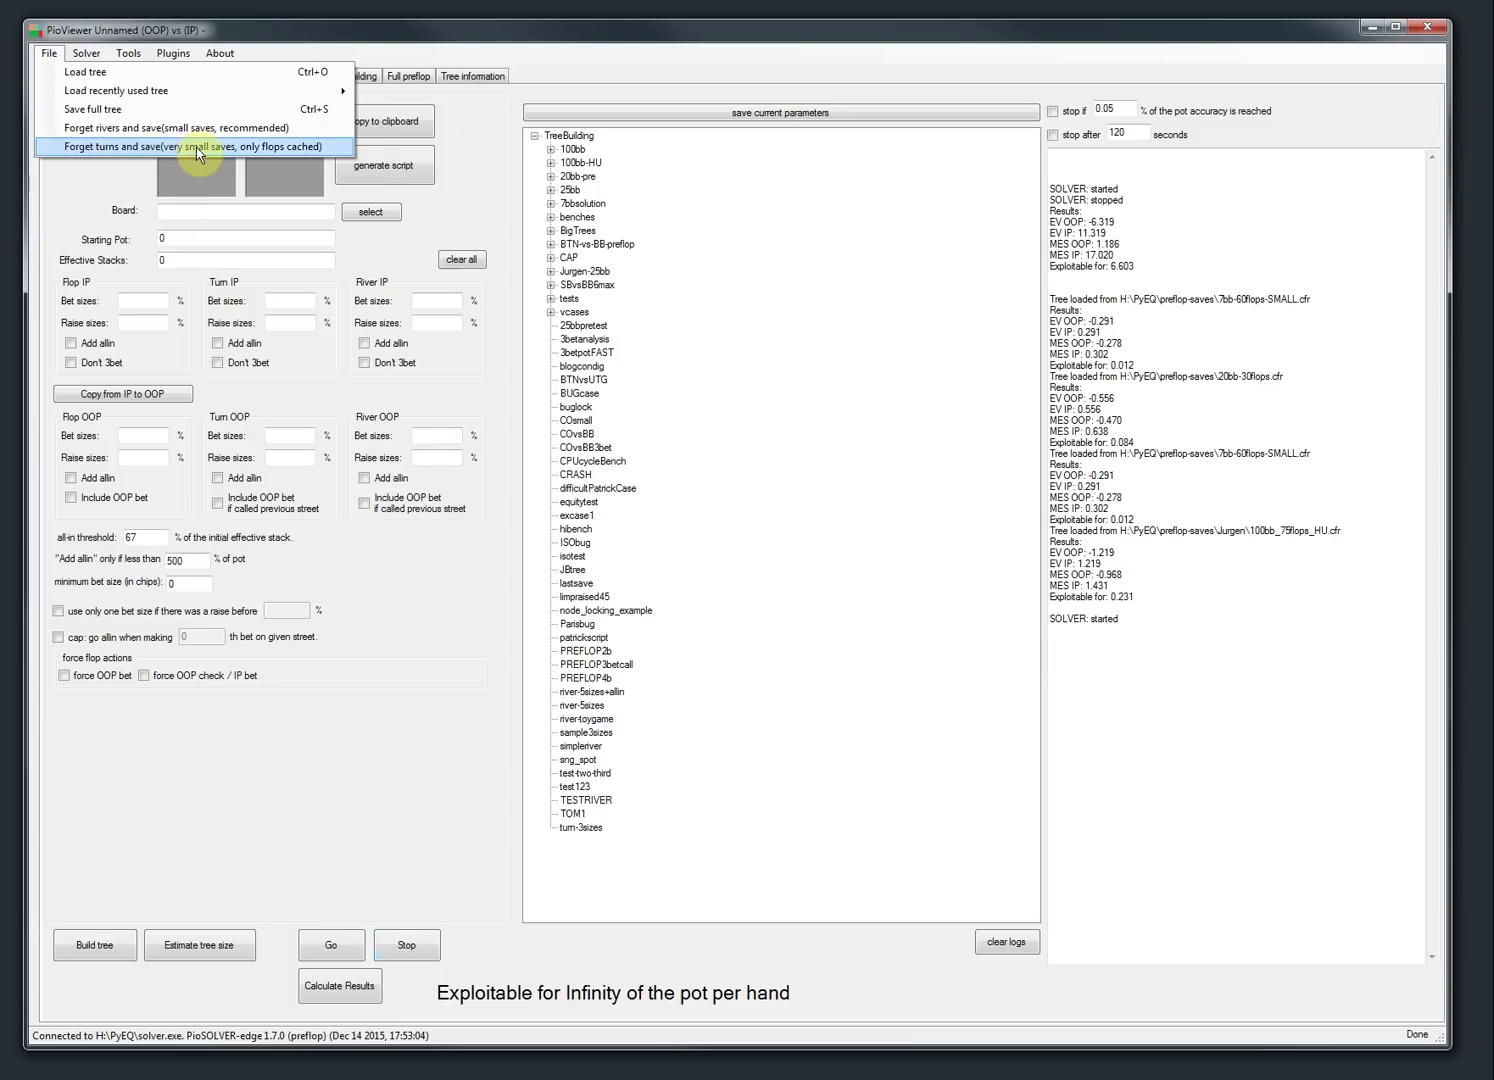
click(460, 668)
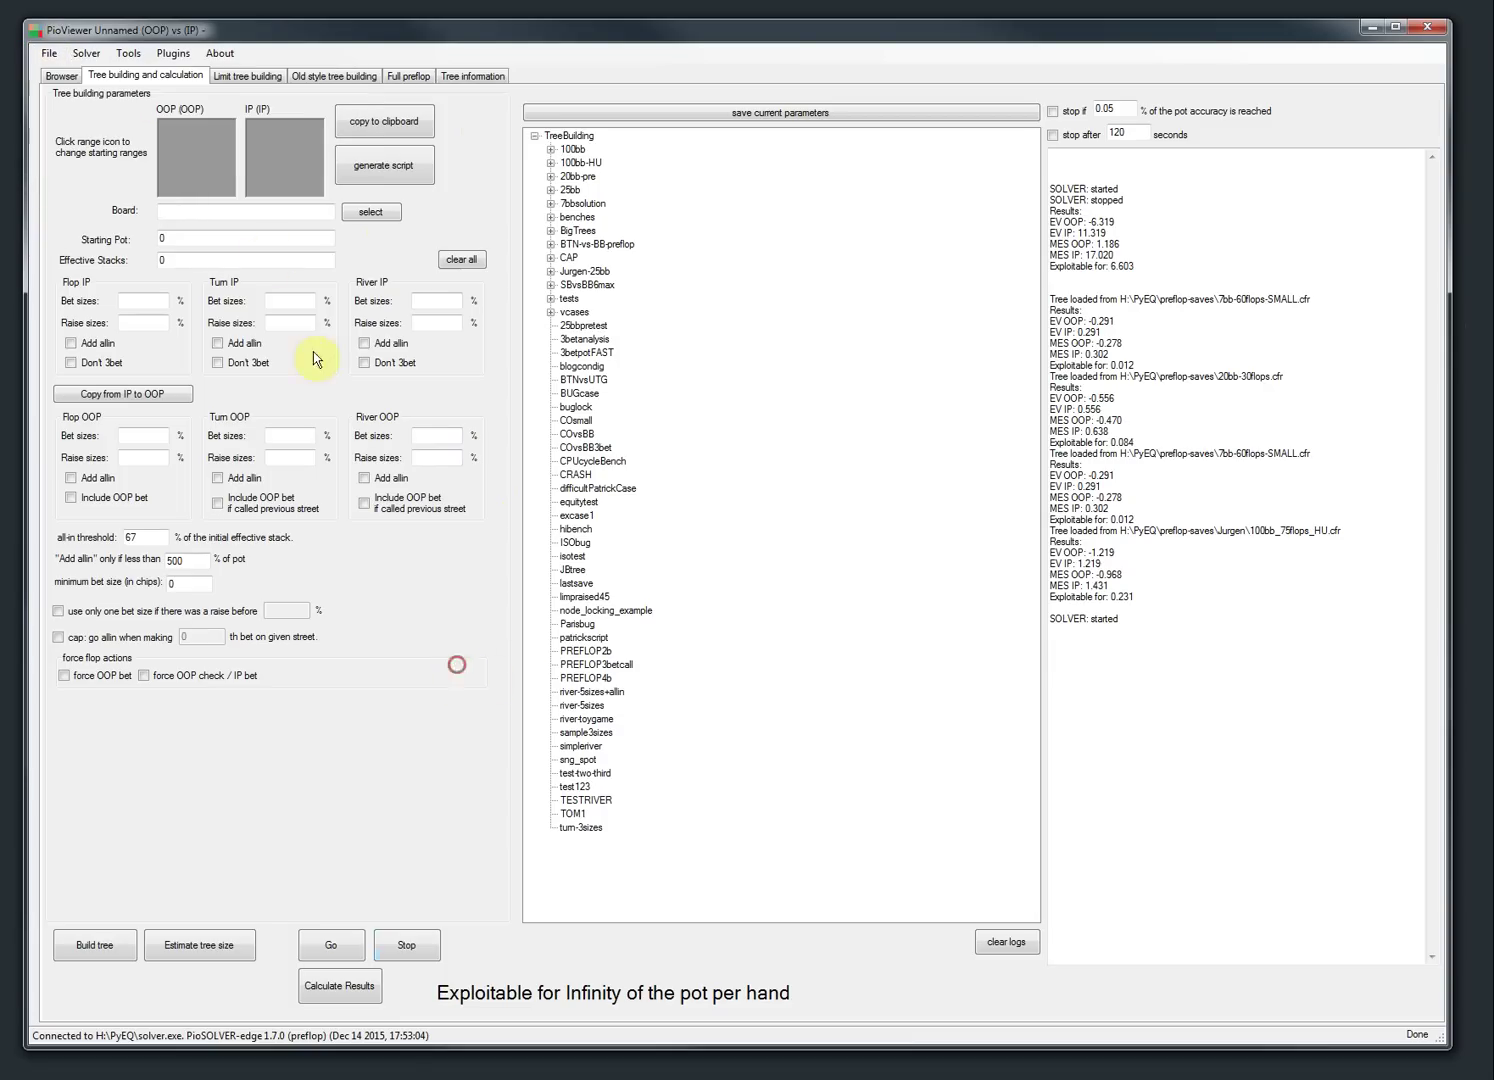
click(128, 53)
click(148, 92)
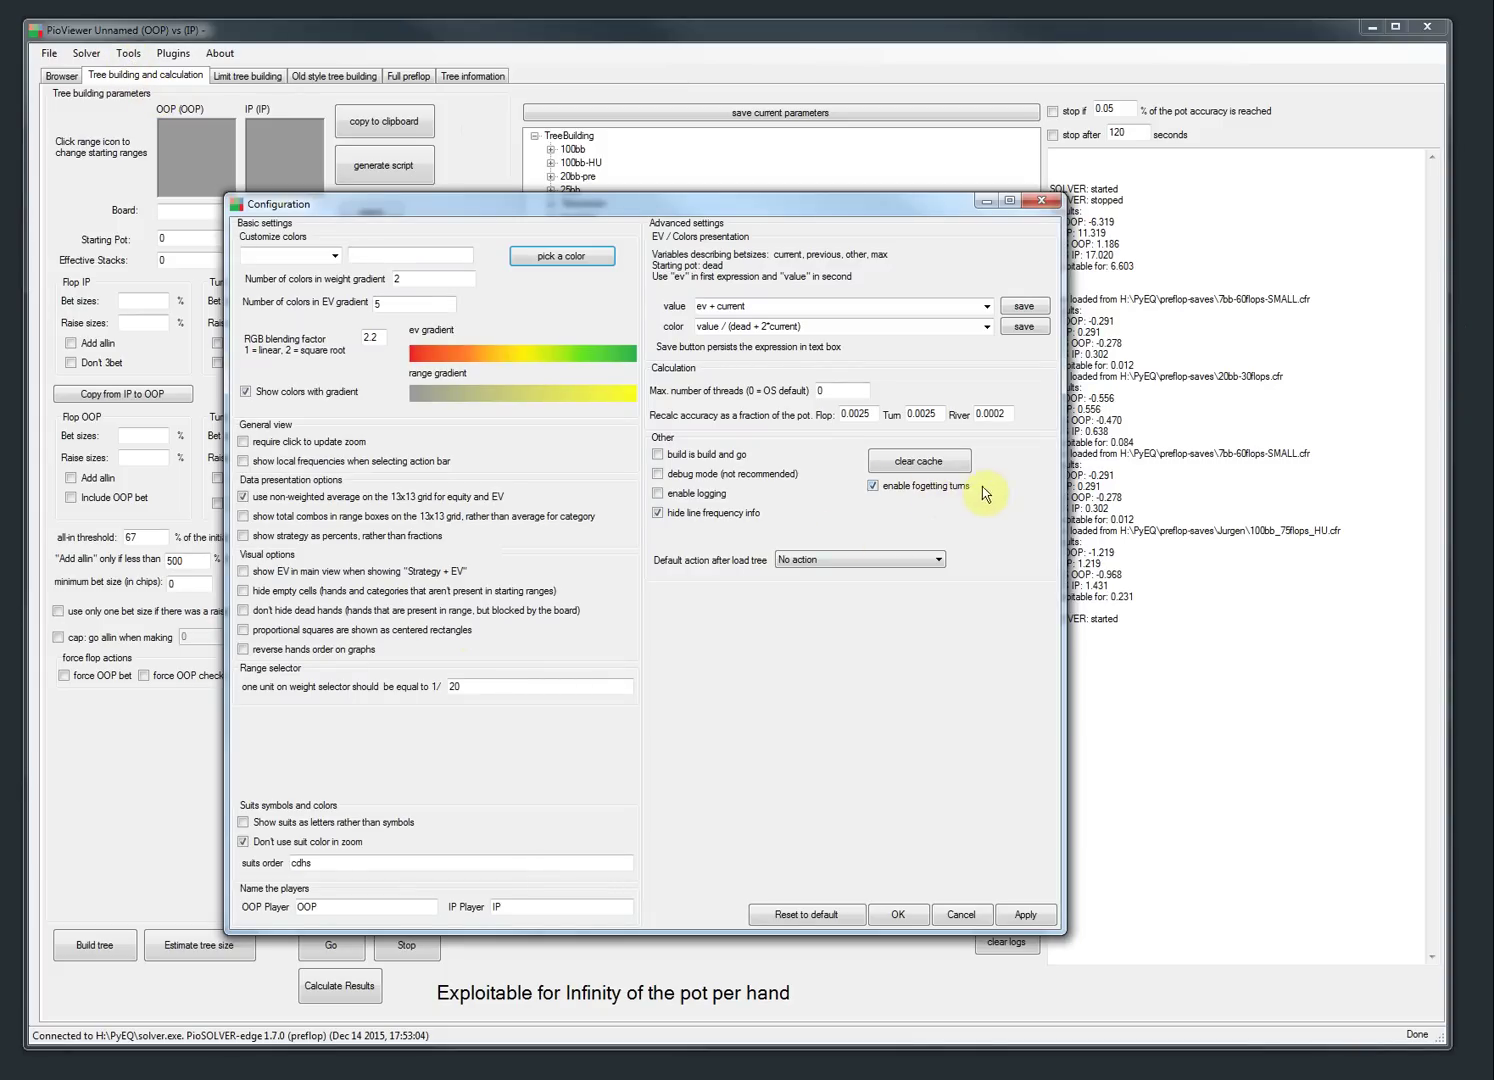
click(960, 913)
- Load the 7bb-Tipton, 6max-BTNvsBB and HU-25bb-with_limp preflop trees in turn, and select the last one's CALL after RAISE 250
click(410, 75)
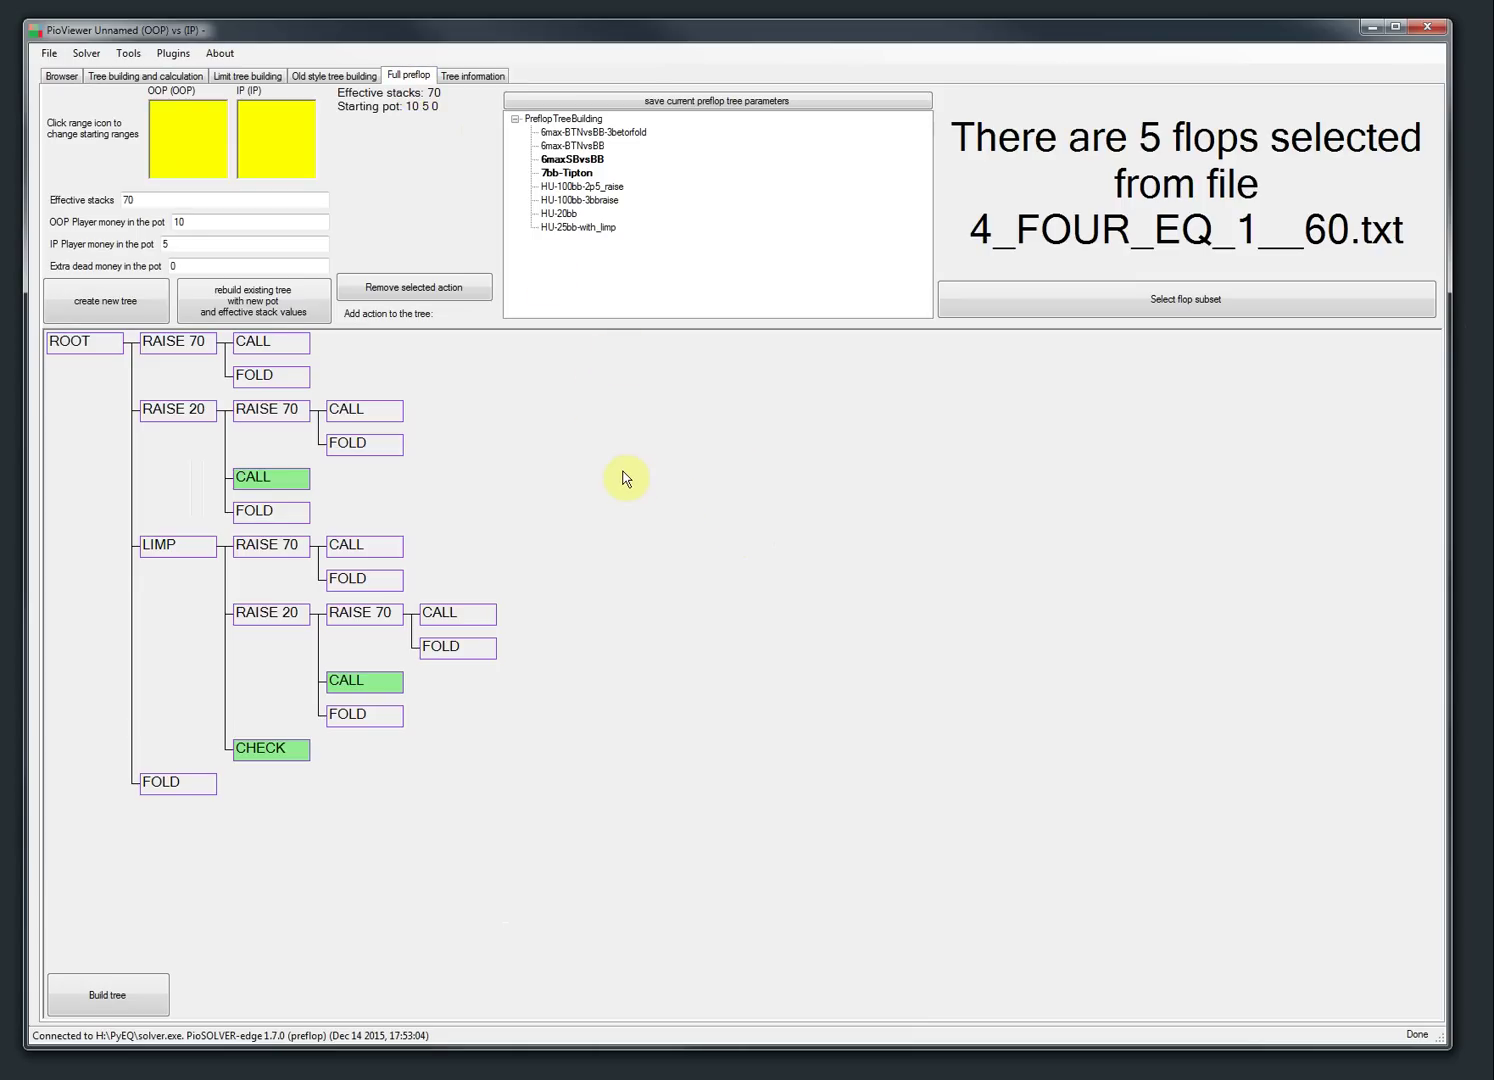
click(563, 175)
click(588, 147)
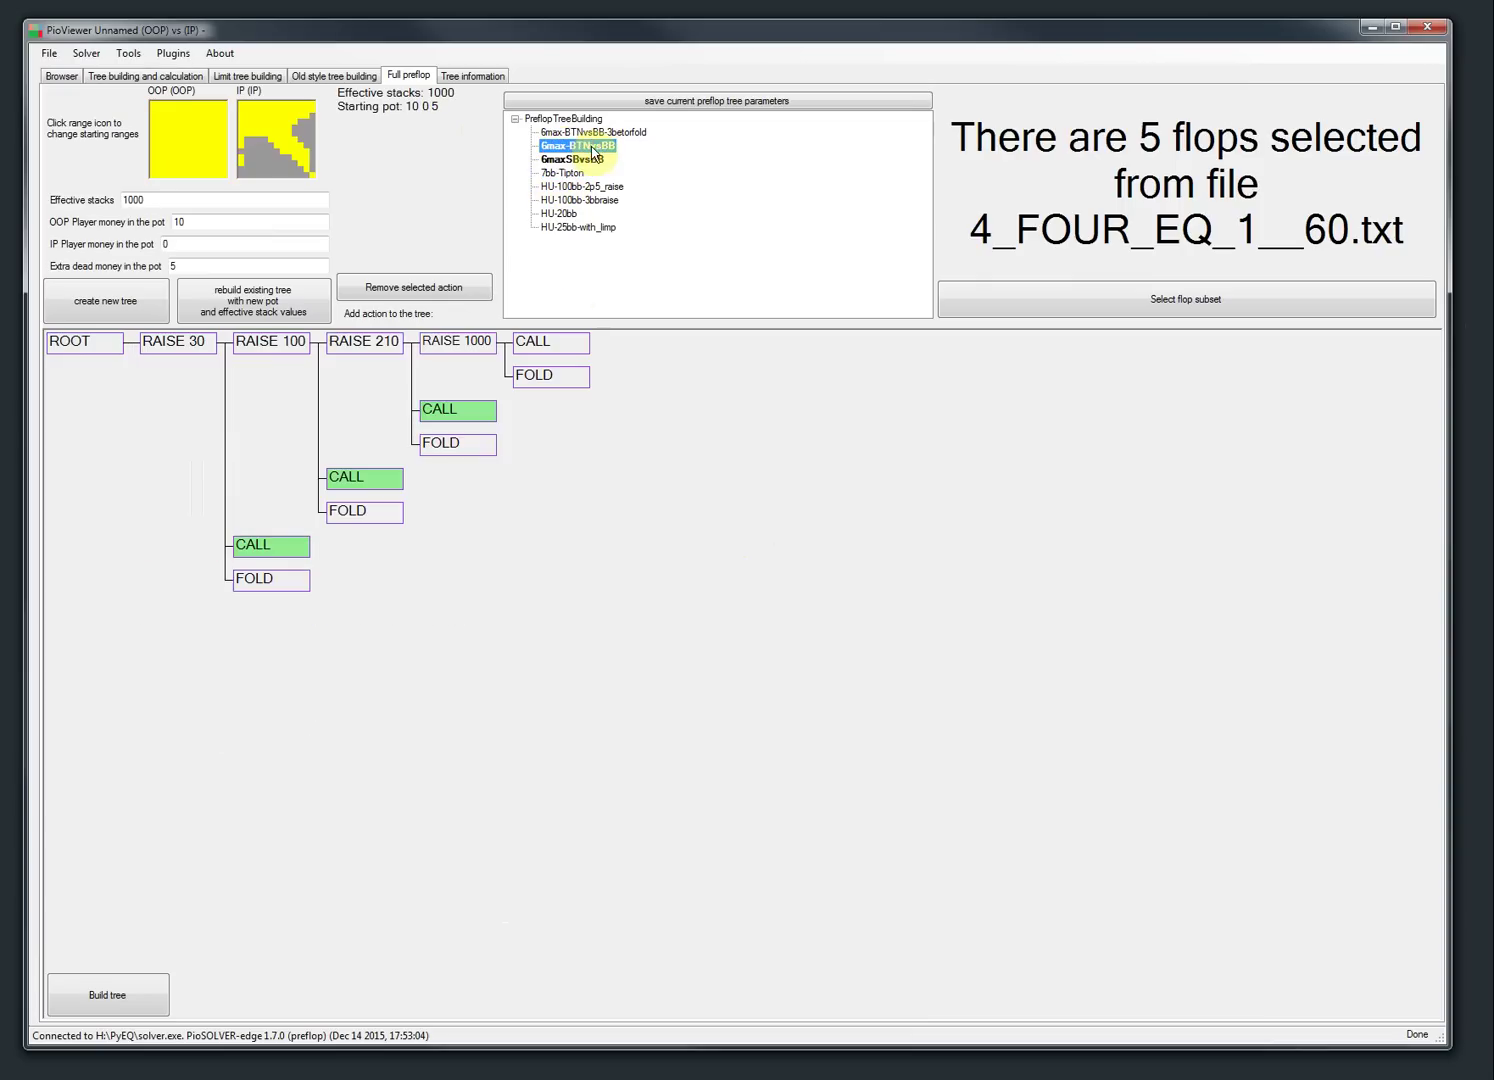
click(571, 228)
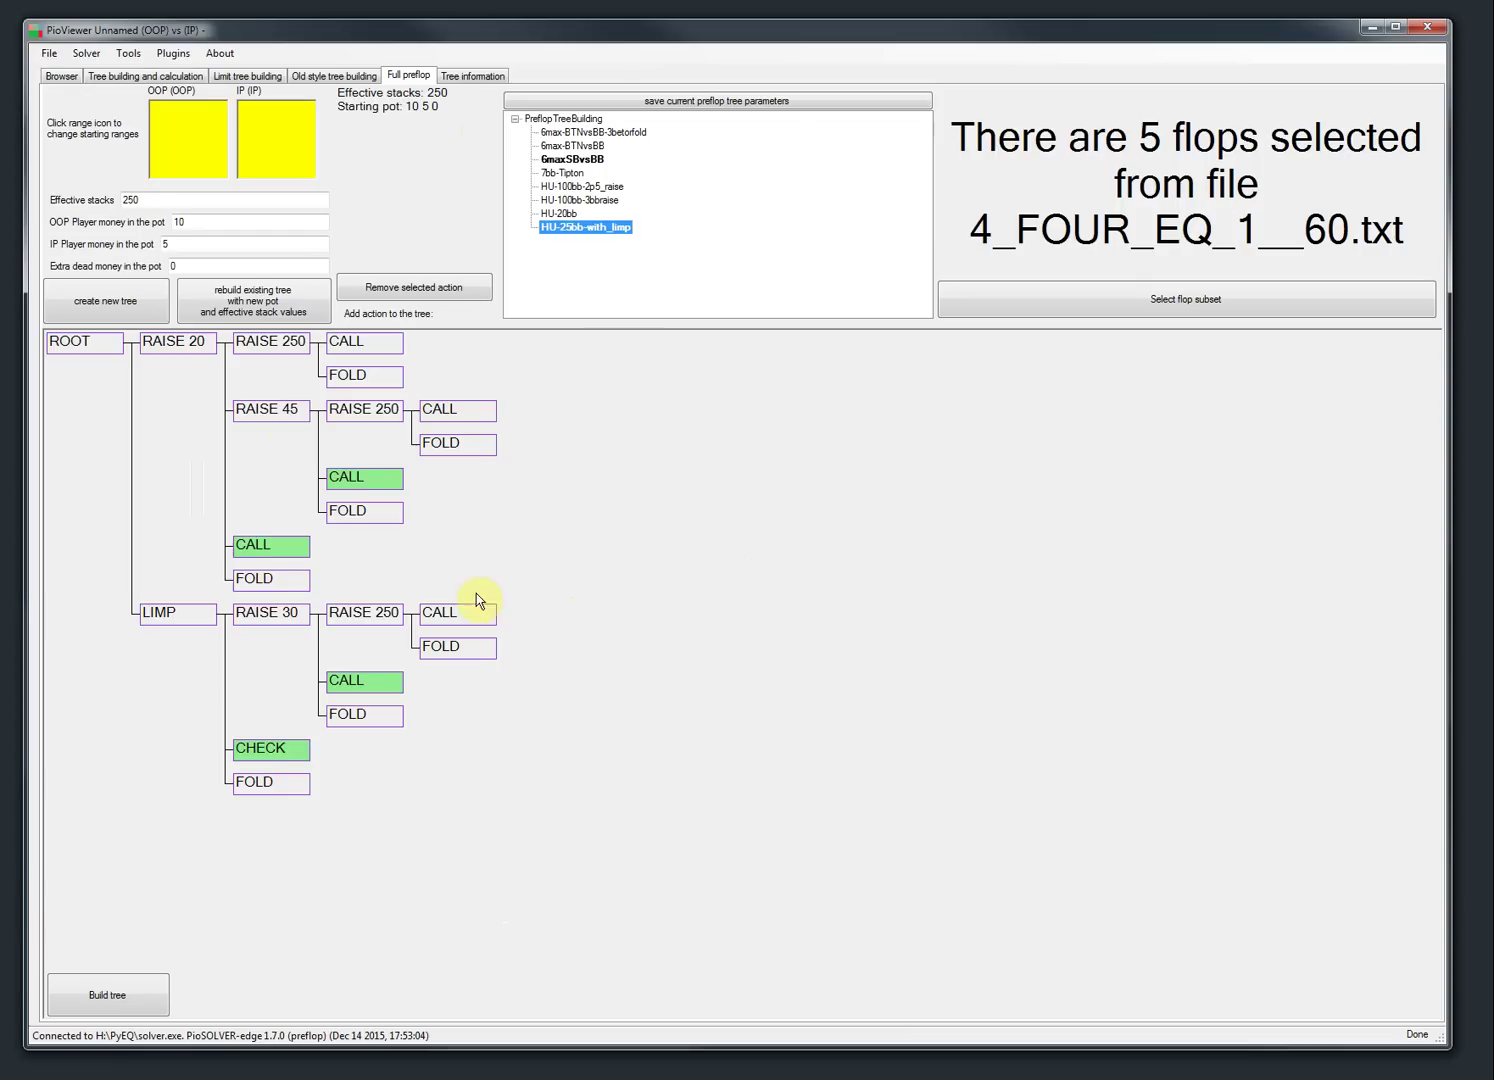
click(357, 344)
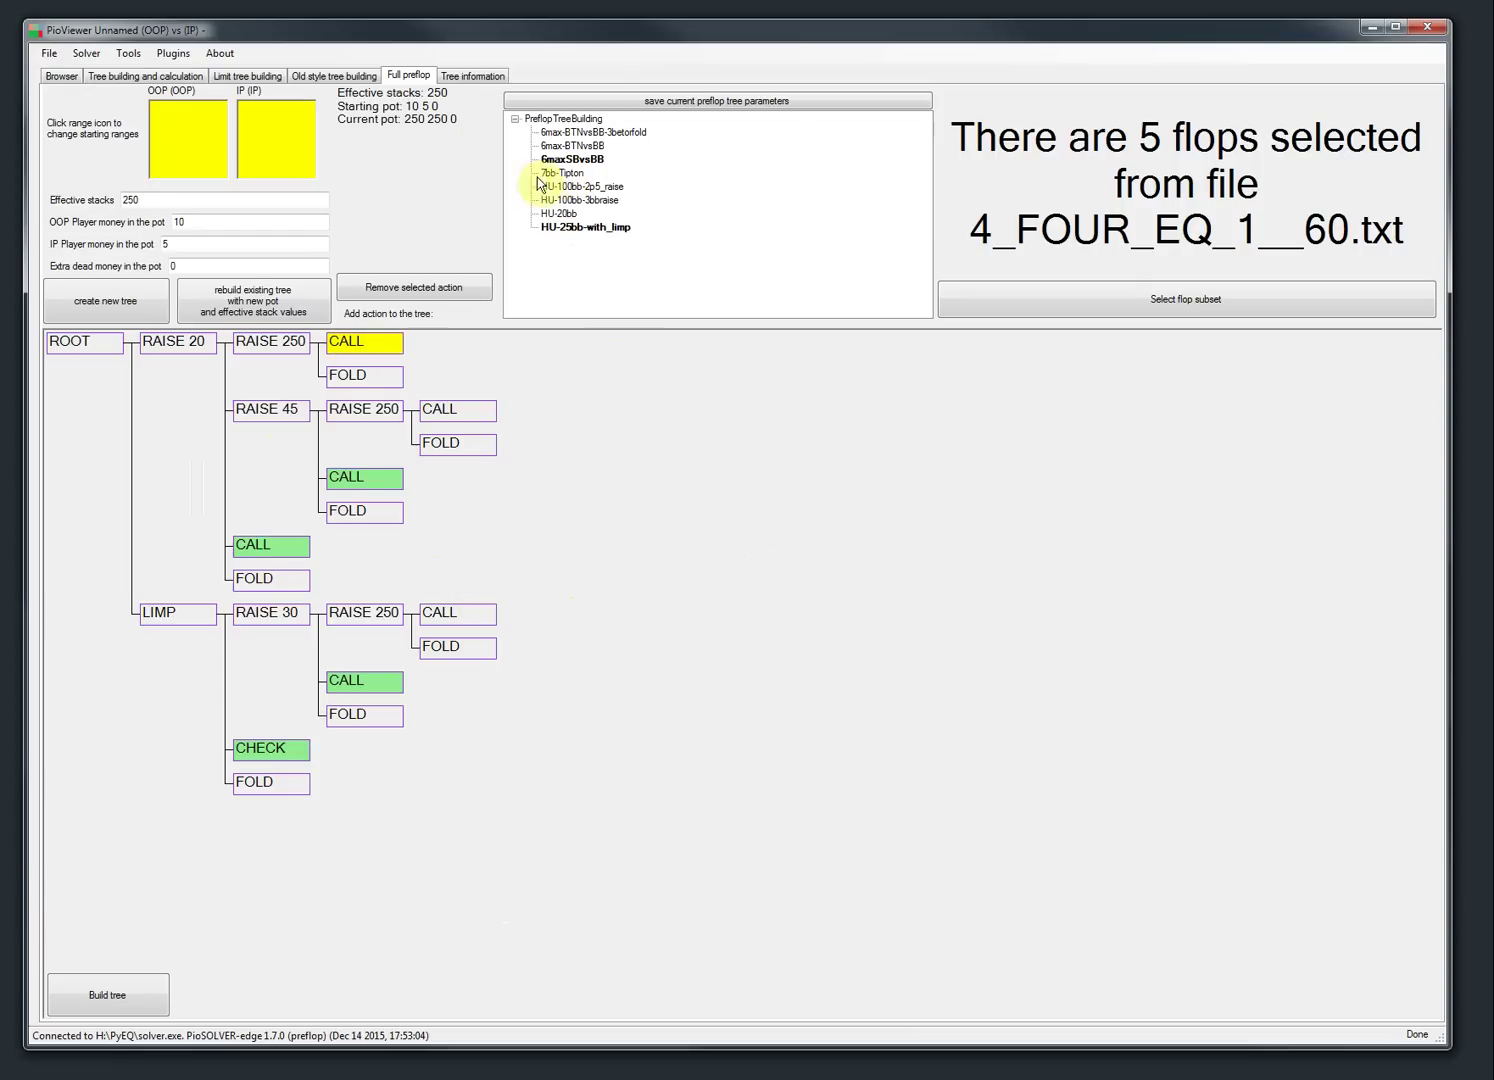
- Stop the solver calculation and return to the full preflop tree
click(148, 75)
click(400, 938)
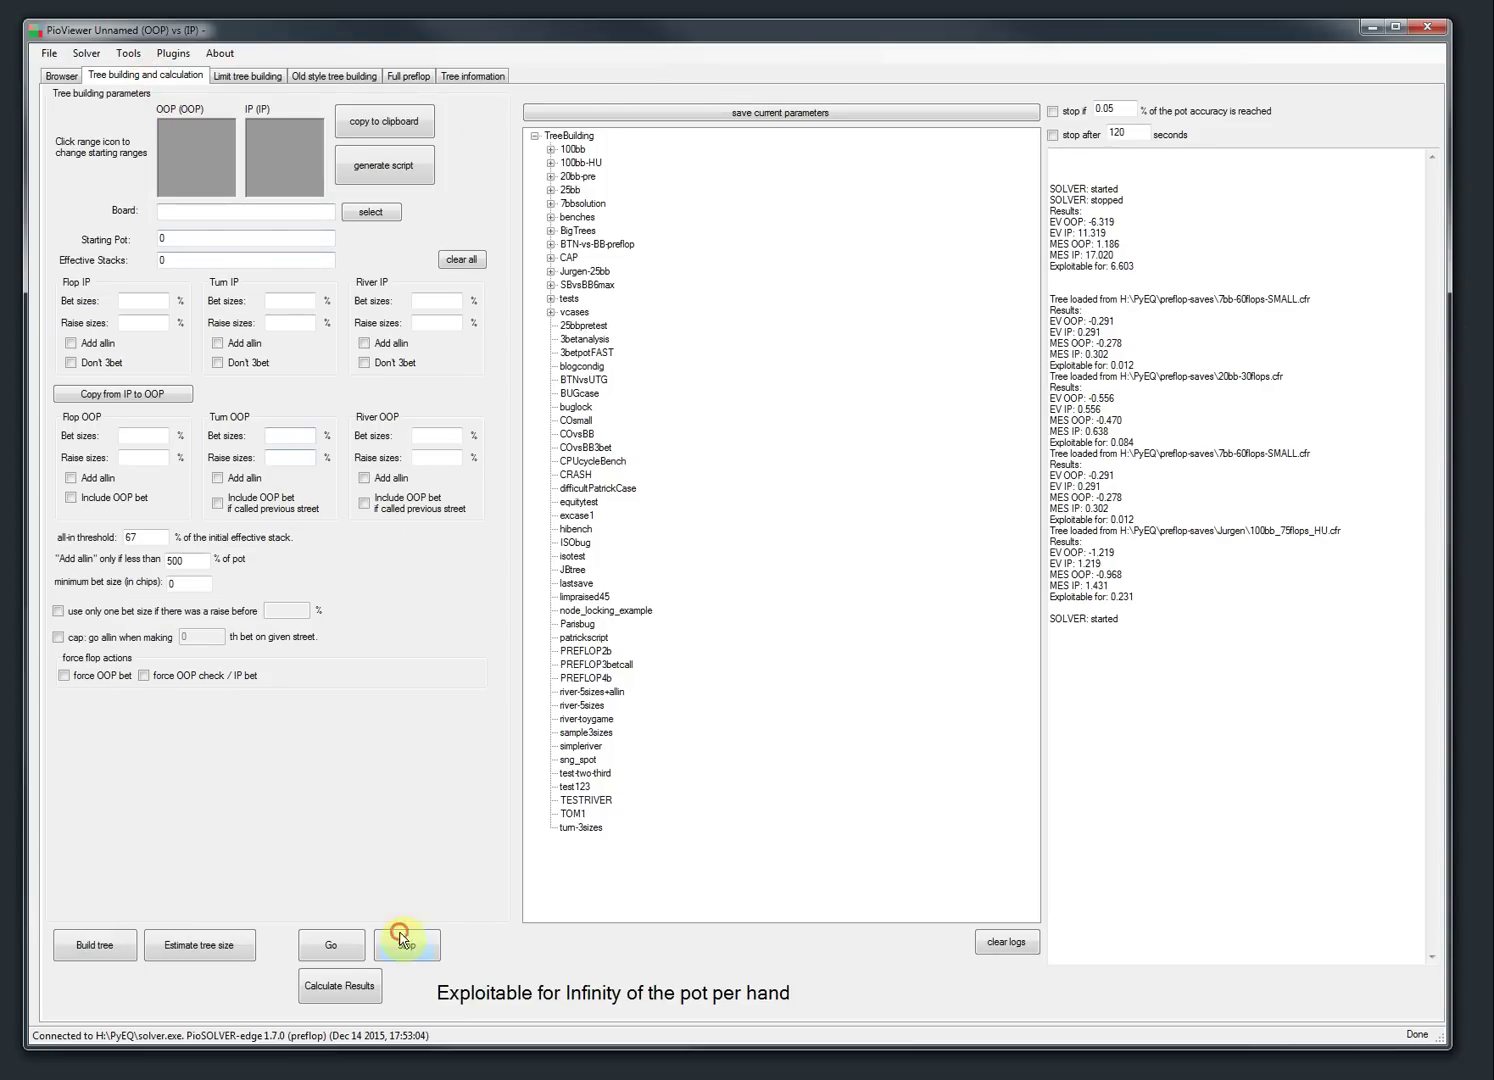
click(404, 76)
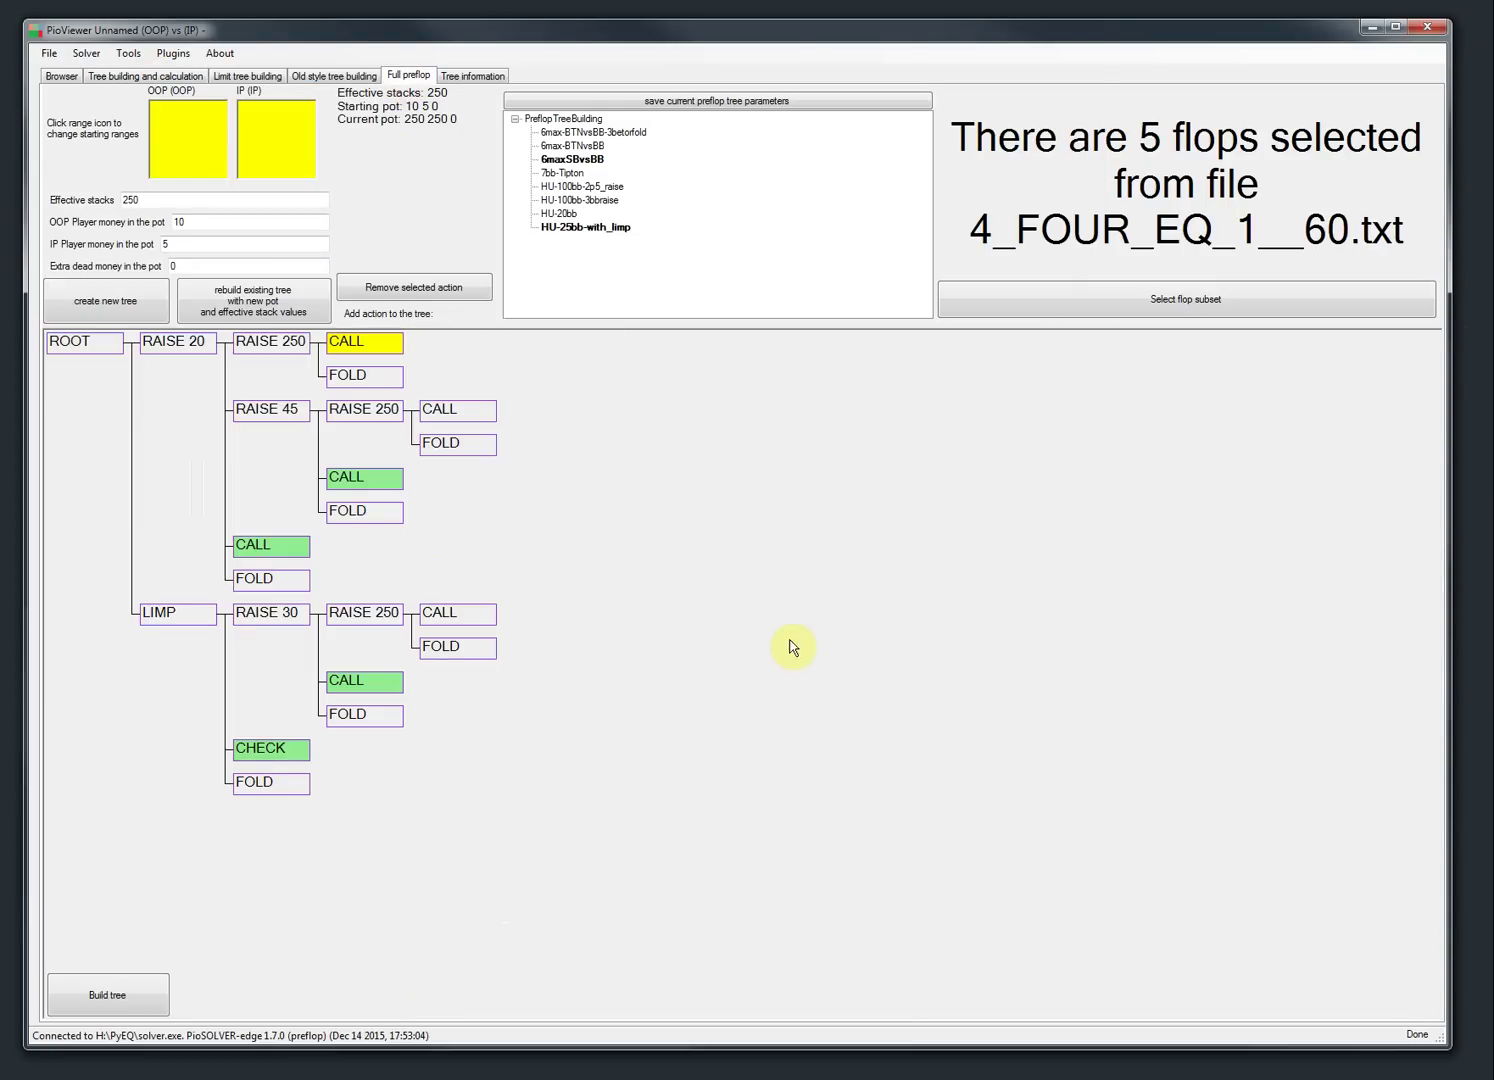